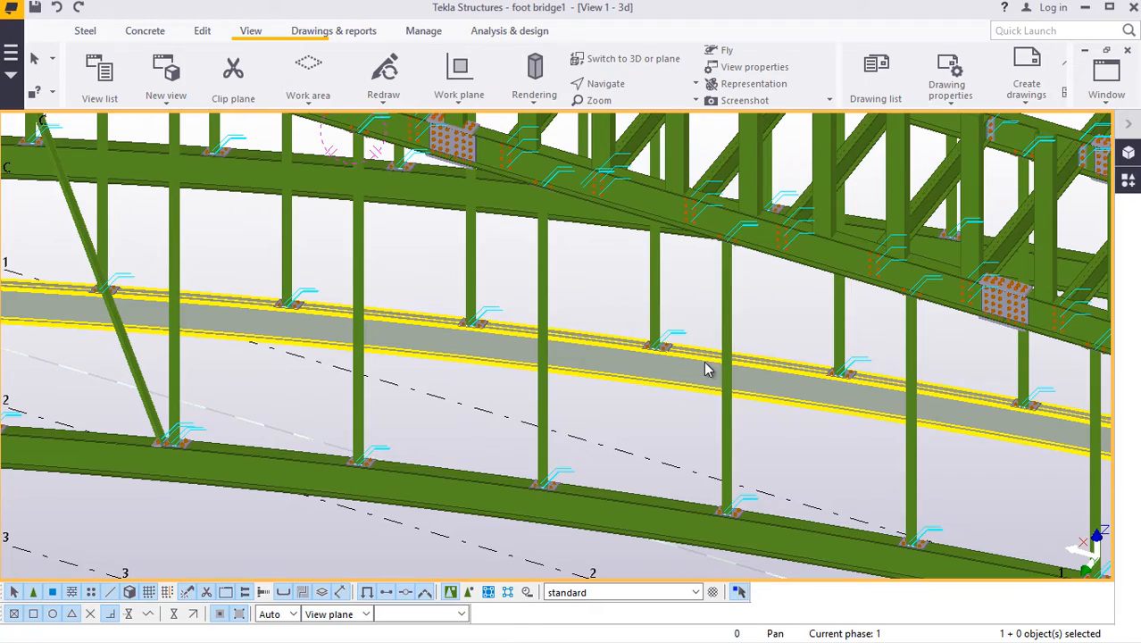
Step: Rotate the 3D bridge view to examine the lower arch chord and the bolted base plates of its vertical posts
{"action": "scroll", "coordinate": [702, 368], "scroll_direction": "down", "scroll_amount": 10}
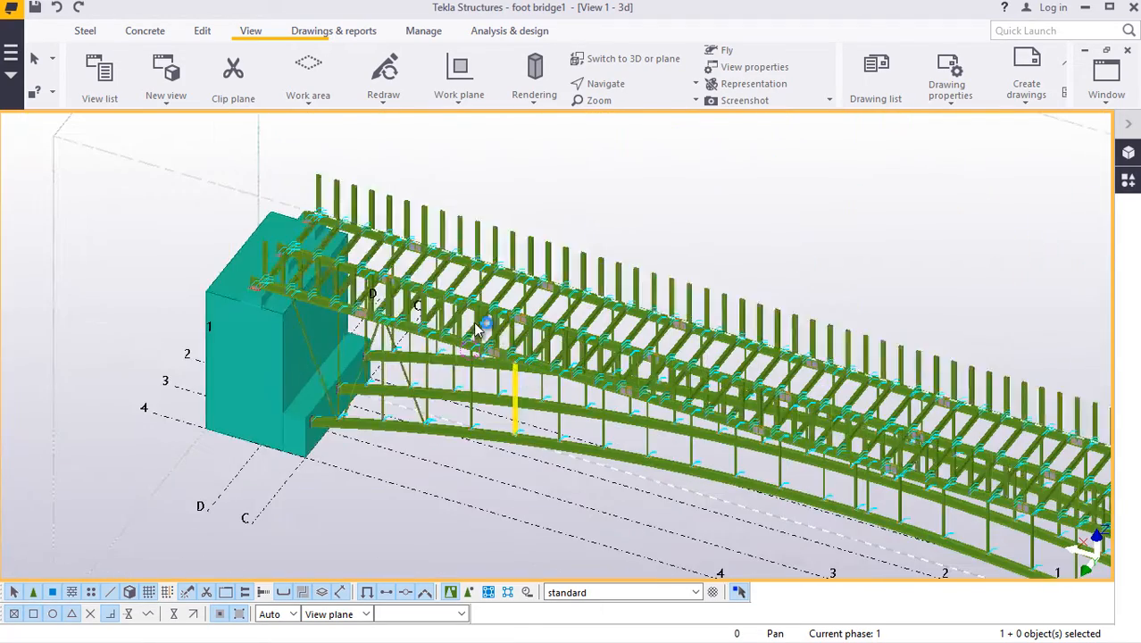
{"action": "scroll", "coordinate": [476, 328], "scroll_direction": "up", "scroll_amount": 6}
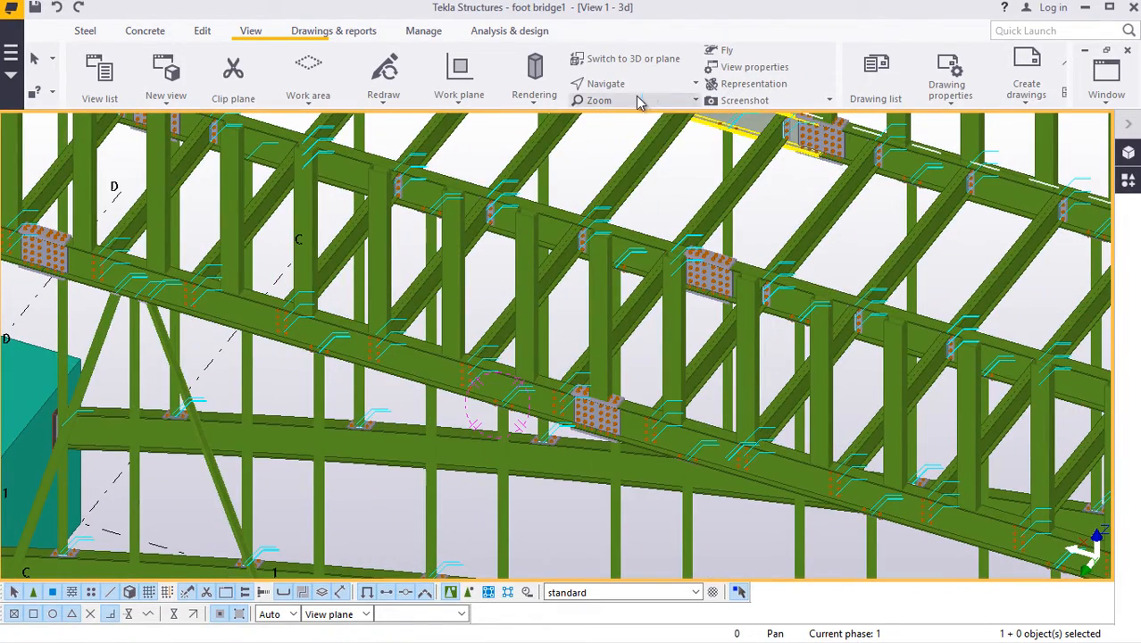
{"action": "left_click", "coordinate": [612, 83]}
{"action": "left_click", "coordinate": [621, 108]}
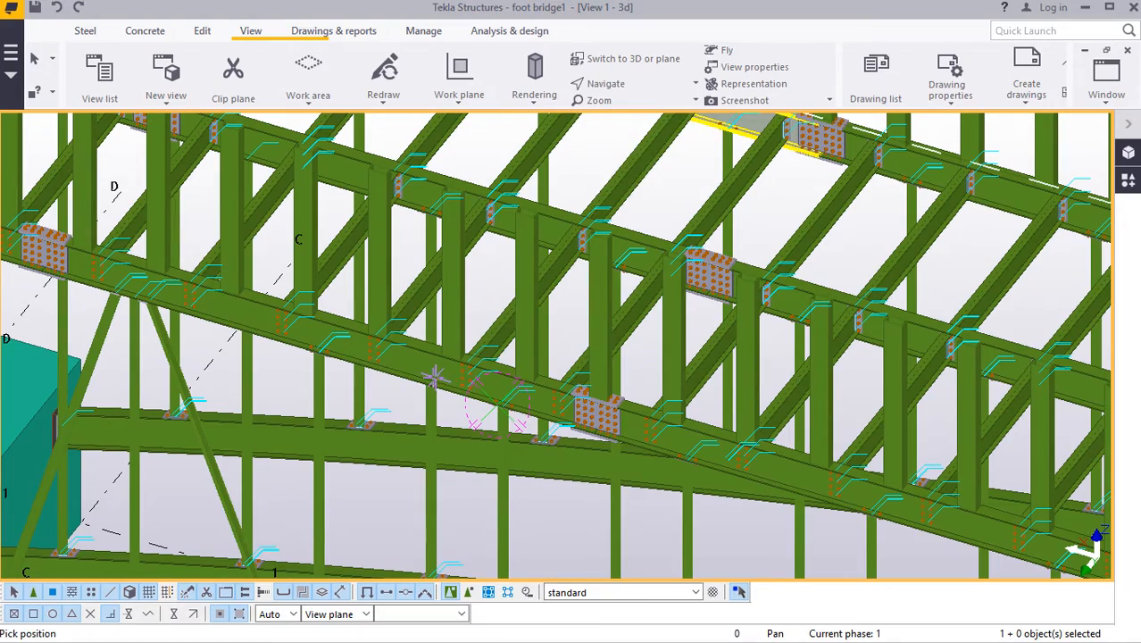
{"action": "left_click_drag", "start_coordinate": [428, 363], "coordinate": [382, 348]}
{"action": "middle_click_drag", "start_coordinate": [383, 348], "coordinate": [334, 467], "text": "ctrl"}
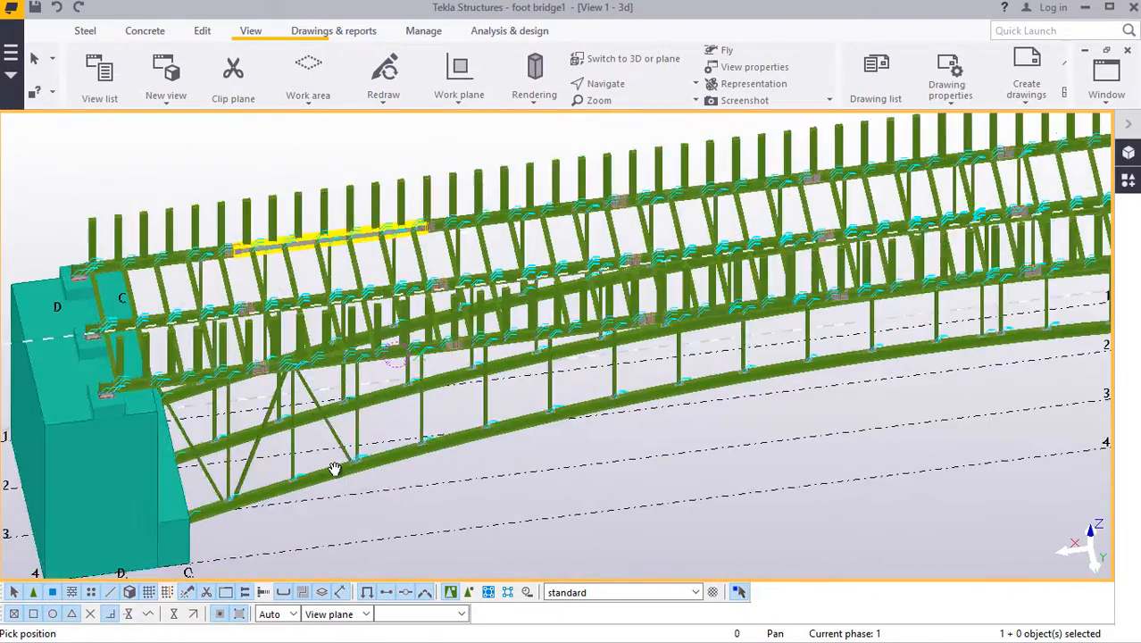
{"action": "scroll", "coordinate": [373, 440], "scroll_direction": "up", "scroll_amount": 7}
{"action": "right_click", "coordinate": [437, 295]}
{"action": "left_click", "coordinate": [466, 302]}
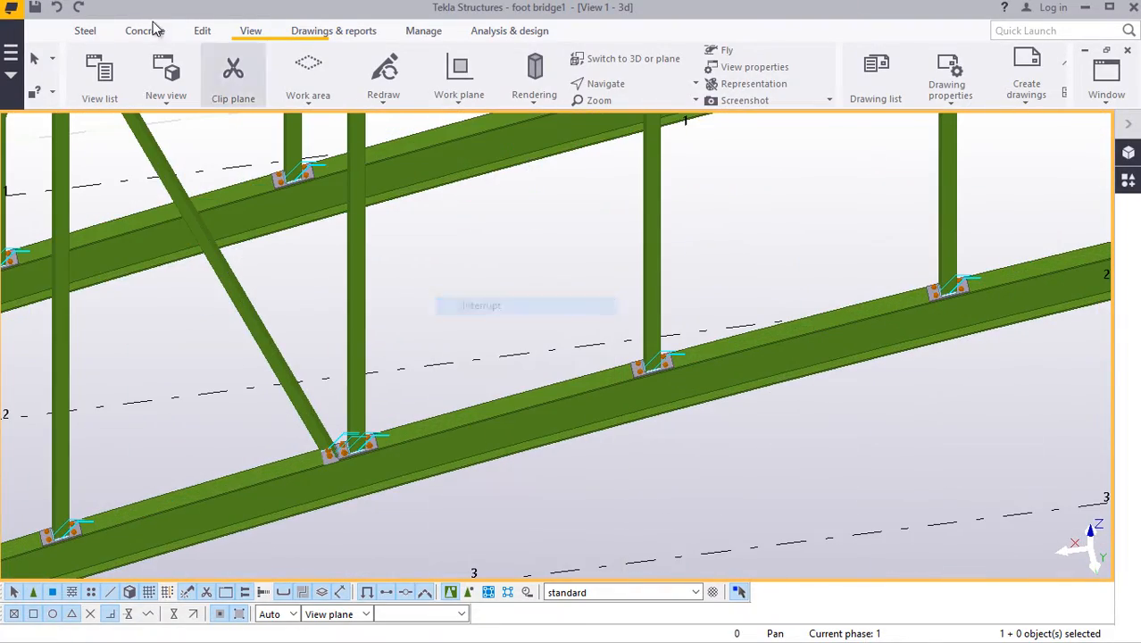
Step: Start a steel beam at the base plate's outer edge on the lower chord, beside the post that meets the diagonal brace
{"action": "left_click", "coordinate": [87, 32]}
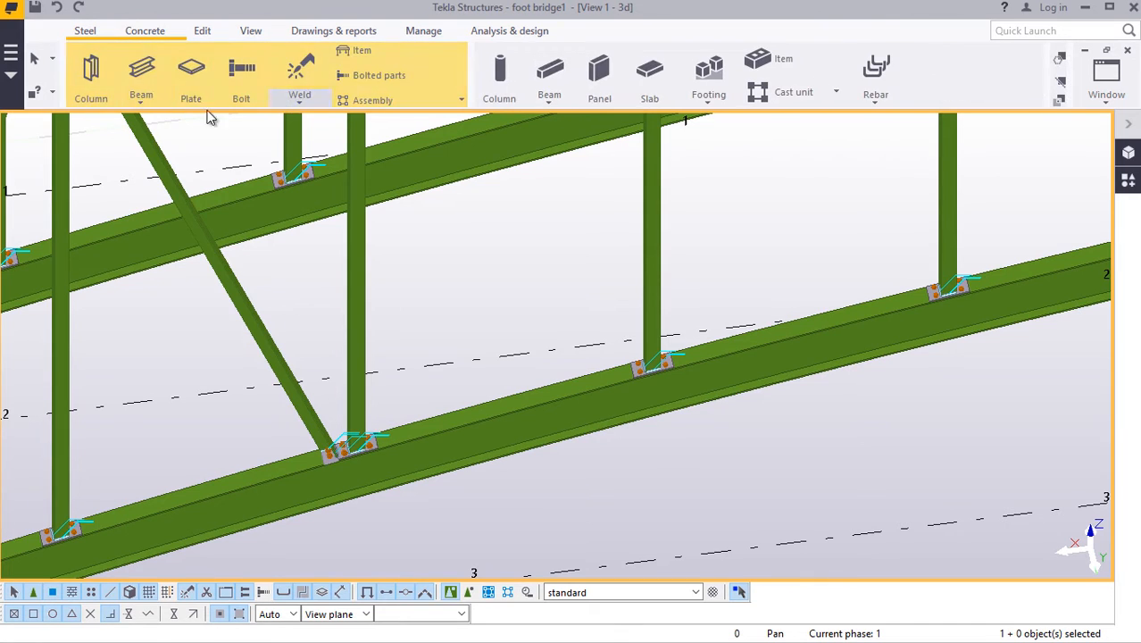
{"action": "left_click", "coordinate": [141, 105]}
{"action": "left_click", "coordinate": [168, 122]}
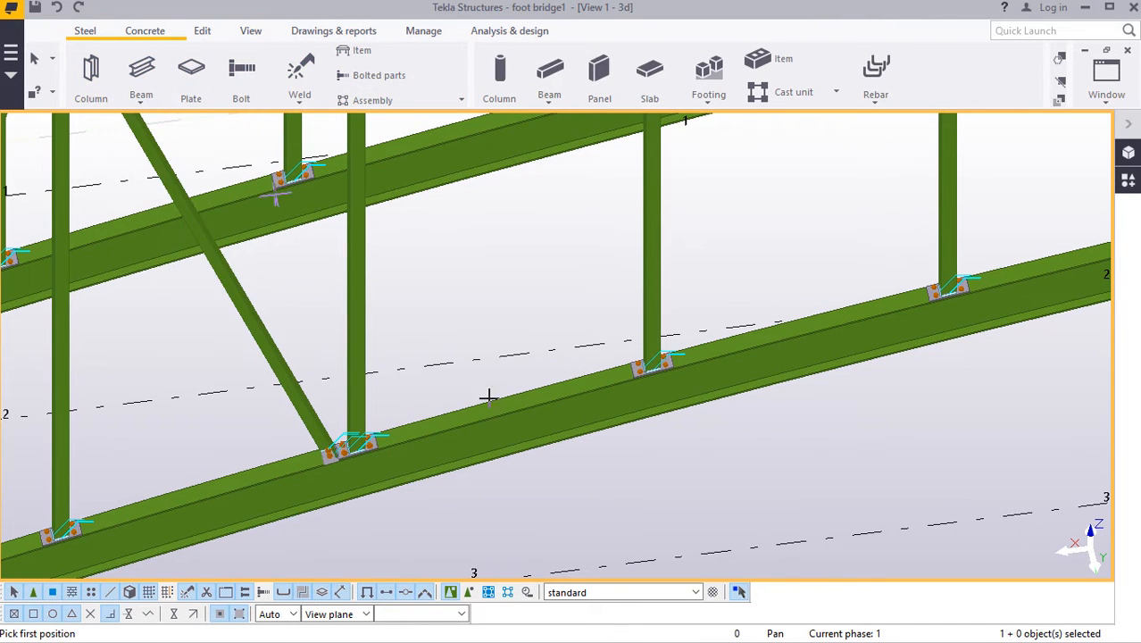
{"action": "scroll", "coordinate": [386, 451], "scroll_direction": "up", "scroll_amount": 4}
{"action": "scroll", "coordinate": [386, 451], "scroll_direction": "up", "scroll_amount": 10}
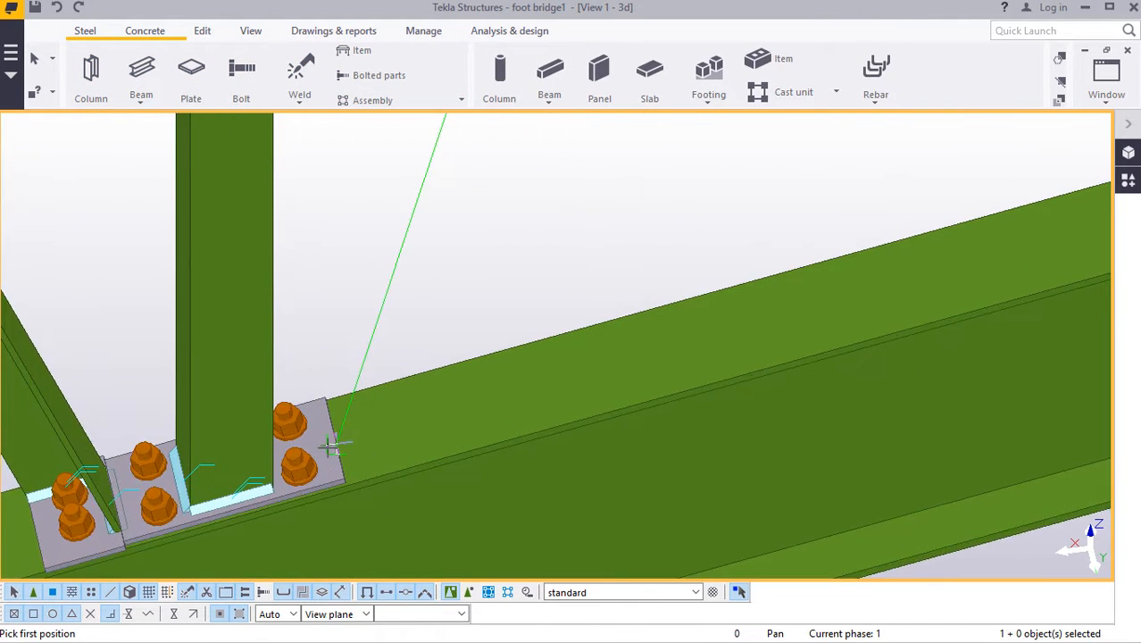
{"action": "scroll", "coordinate": [339, 436], "scroll_direction": "up", "scroll_amount": 2}
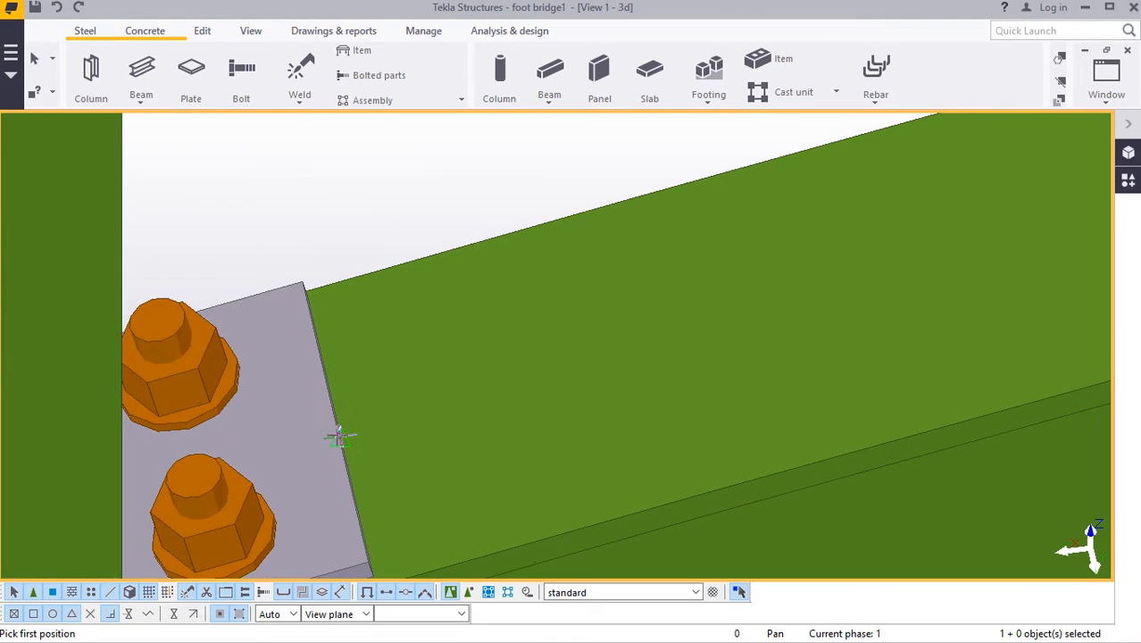
{"action": "scroll", "coordinate": [340, 438], "scroll_direction": "down", "scroll_amount": 12}
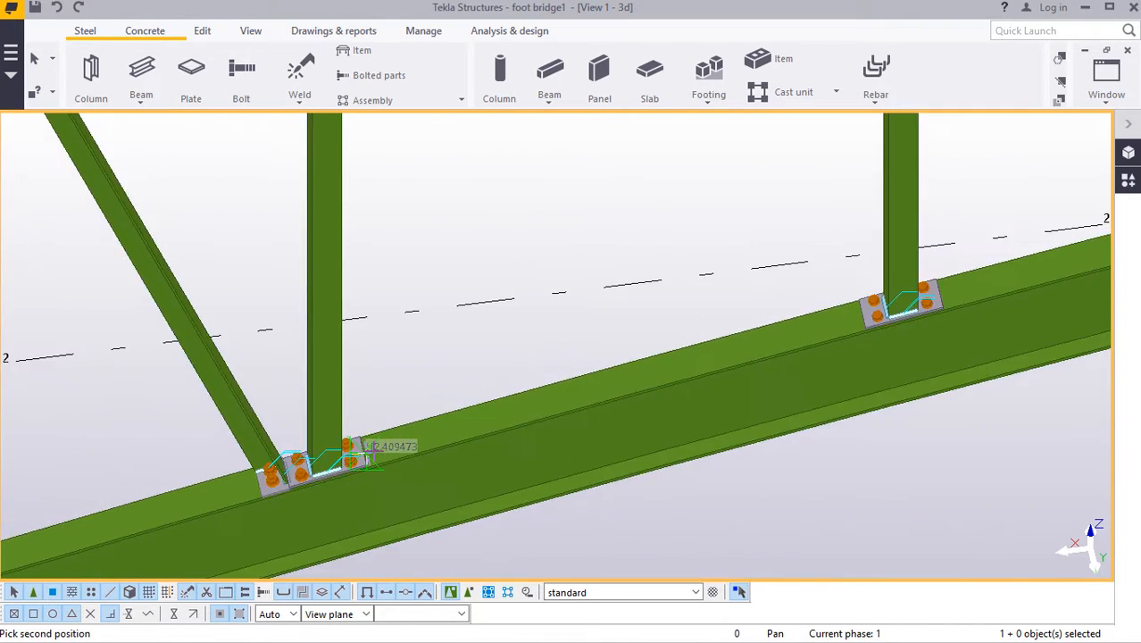
Step: Finish the steel beam at the edge of the bolted plate on top of the next vertical post under the deck girder
{"action": "scroll", "coordinate": [375, 451], "scroll_direction": "down", "scroll_amount": 5}
{"action": "scroll", "coordinate": [500, 268], "scroll_direction": "up", "scroll_amount": 8}
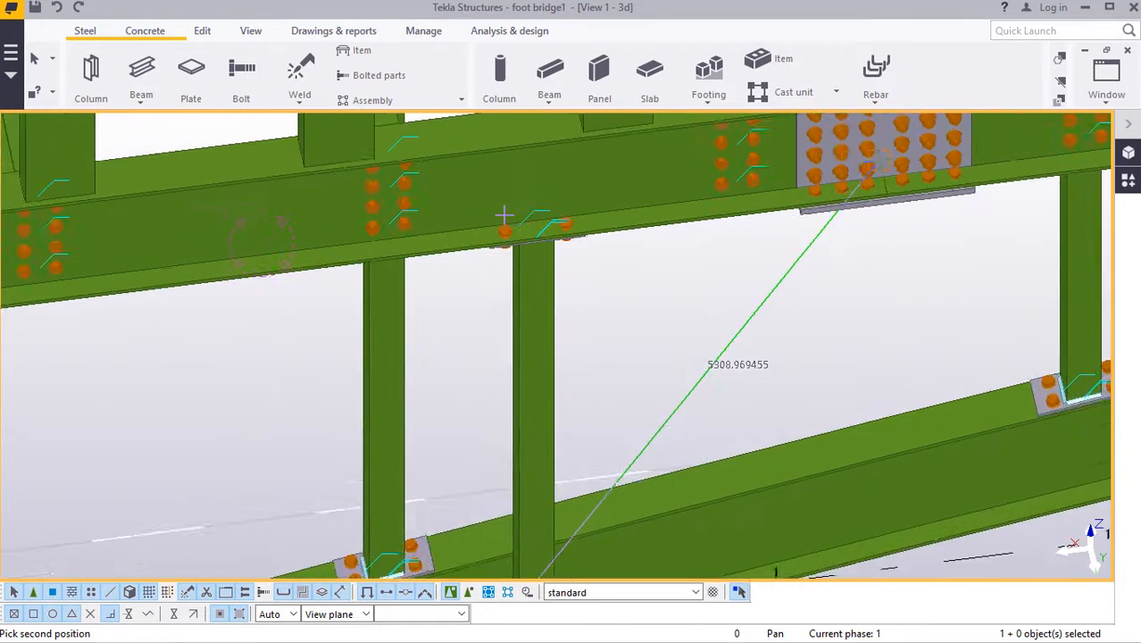
{"action": "scroll", "coordinate": [504, 216], "scroll_direction": "up", "scroll_amount": 1}
{"action": "left_click", "coordinate": [250, 32]}
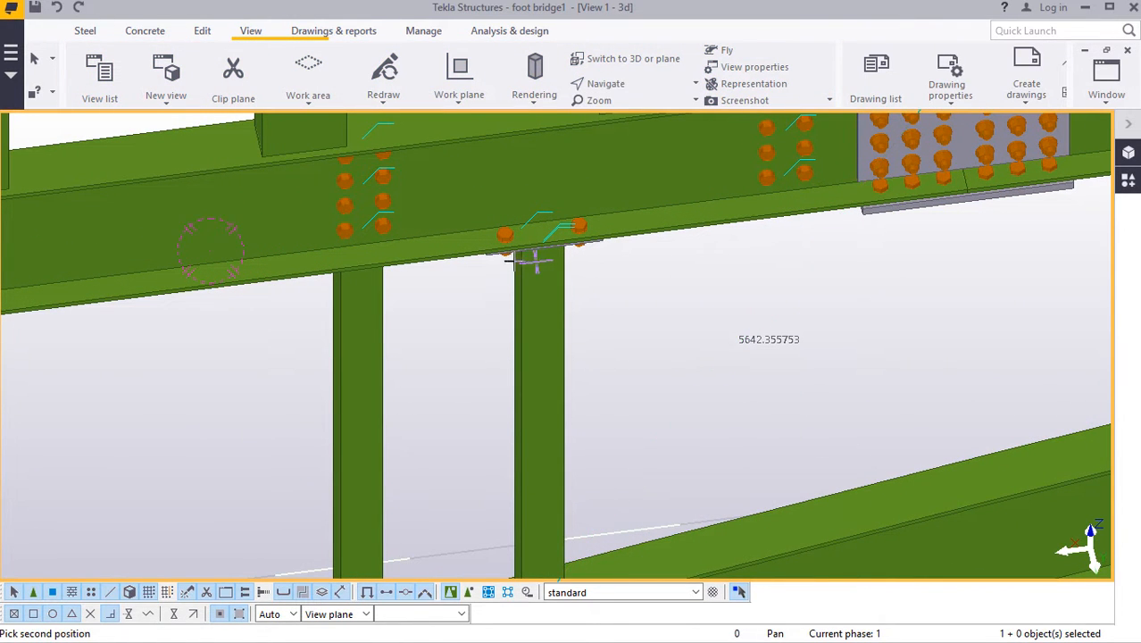
{"action": "middle_click_drag", "start_coordinate": [525, 280], "coordinate": [492, 169]}
{"action": "scroll", "coordinate": [492, 174], "scroll_direction": "up", "scroll_amount": 5}
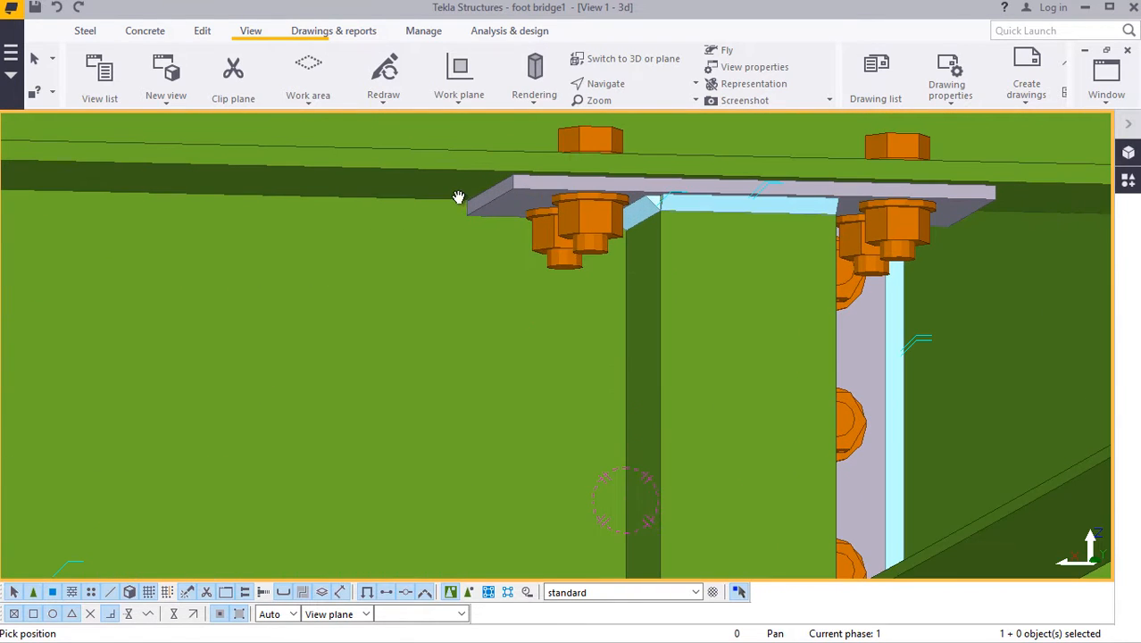
{"action": "right_click", "coordinate": [456, 198]}
{"action": "key", "text": "Escape"}
{"action": "scroll", "coordinate": [461, 214], "scroll_direction": "up", "scroll_amount": 5}
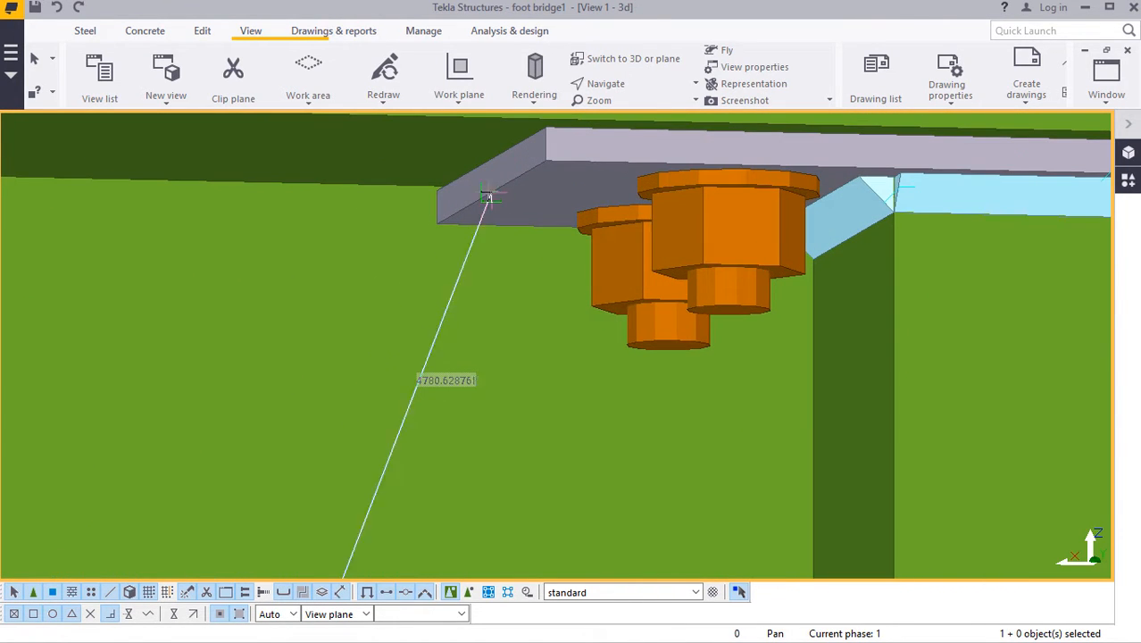
{"action": "scroll", "coordinate": [492, 195], "scroll_direction": "up", "scroll_amount": 3}
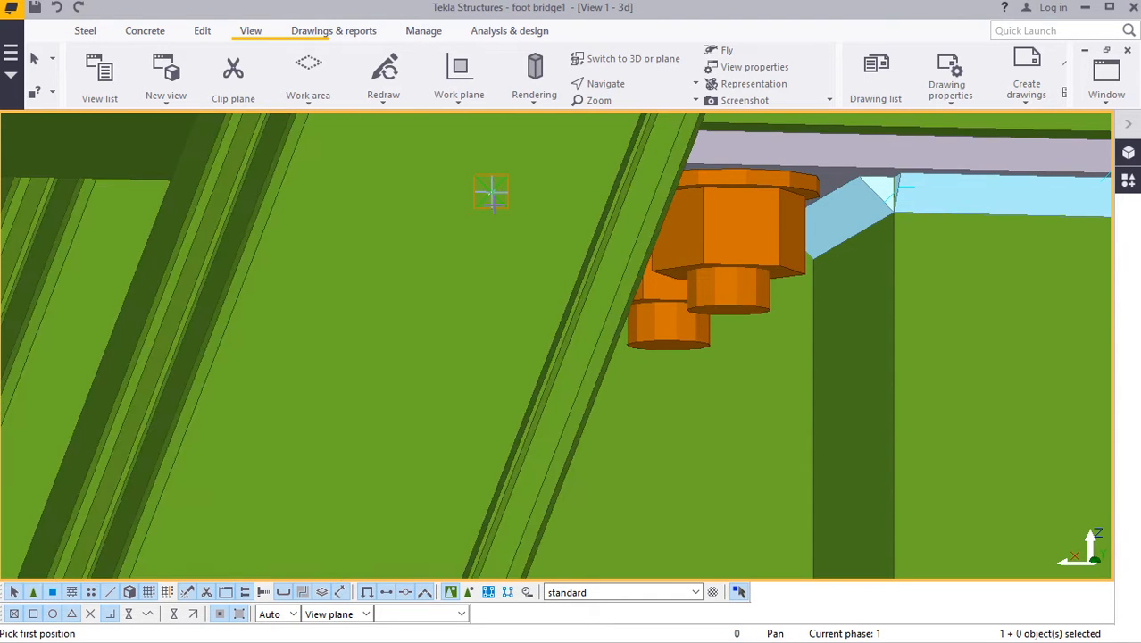
Step: End the Beam command and undo the diagonal beam just placed
{"action": "scroll", "coordinate": [482, 232], "scroll_direction": "down", "scroll_amount": 5}
{"action": "right_click", "coordinate": [427, 215]}
{"action": "key", "text": "Escape"}
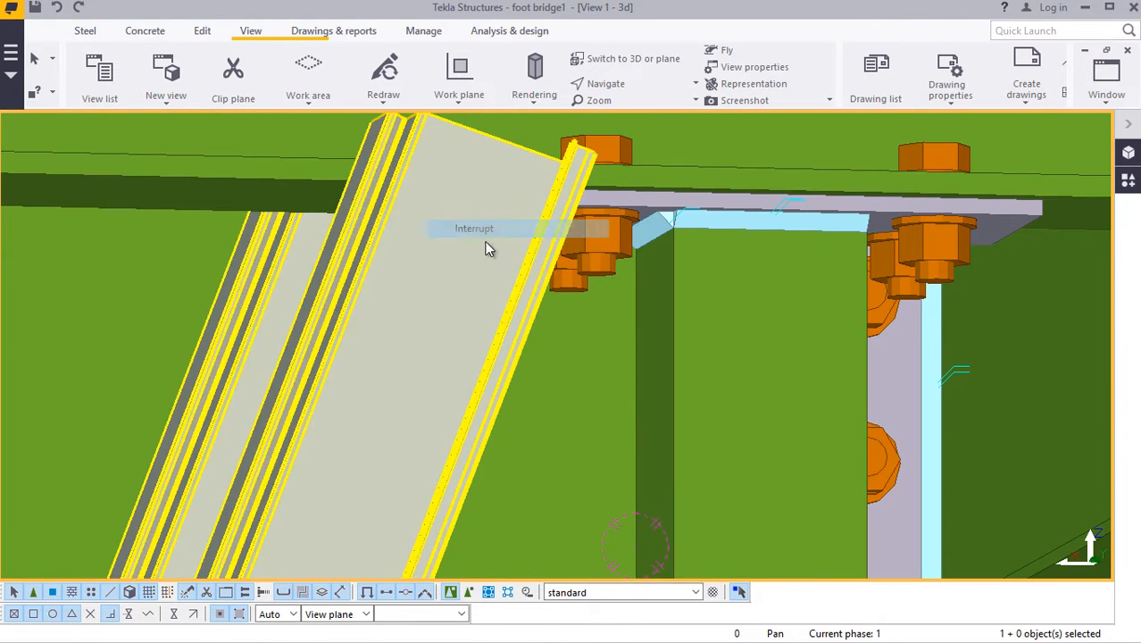
{"action": "left_click", "coordinate": [57, 8]}
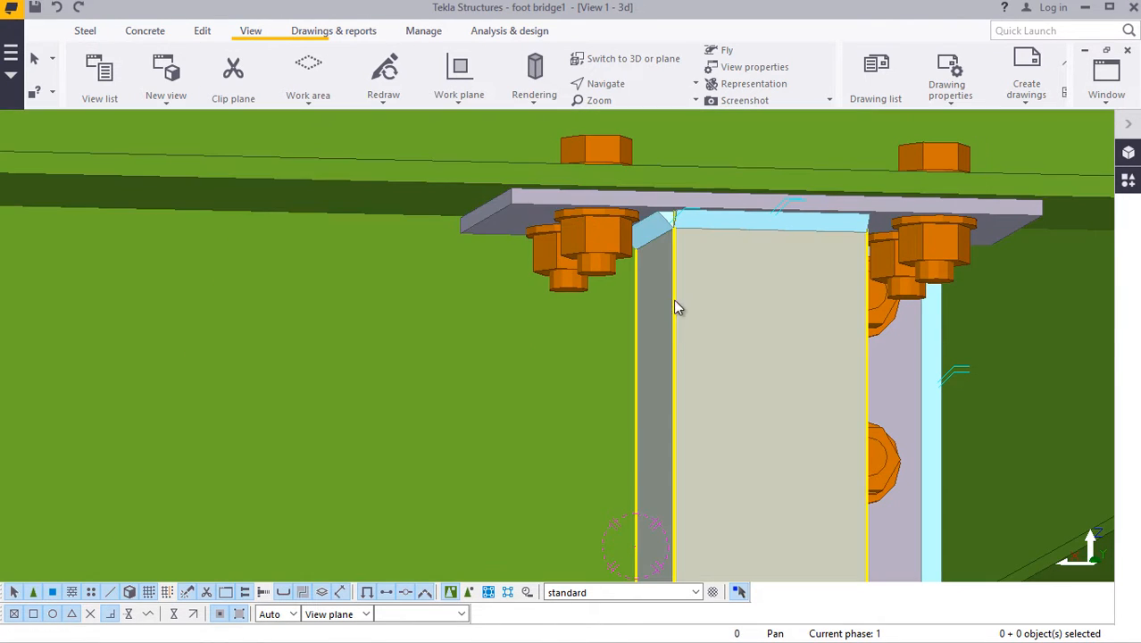
Step: Open the vertical post's column properties and accept them with profile RSA100*100*8 and material S275
{"action": "double_click", "coordinate": [753, 313]}
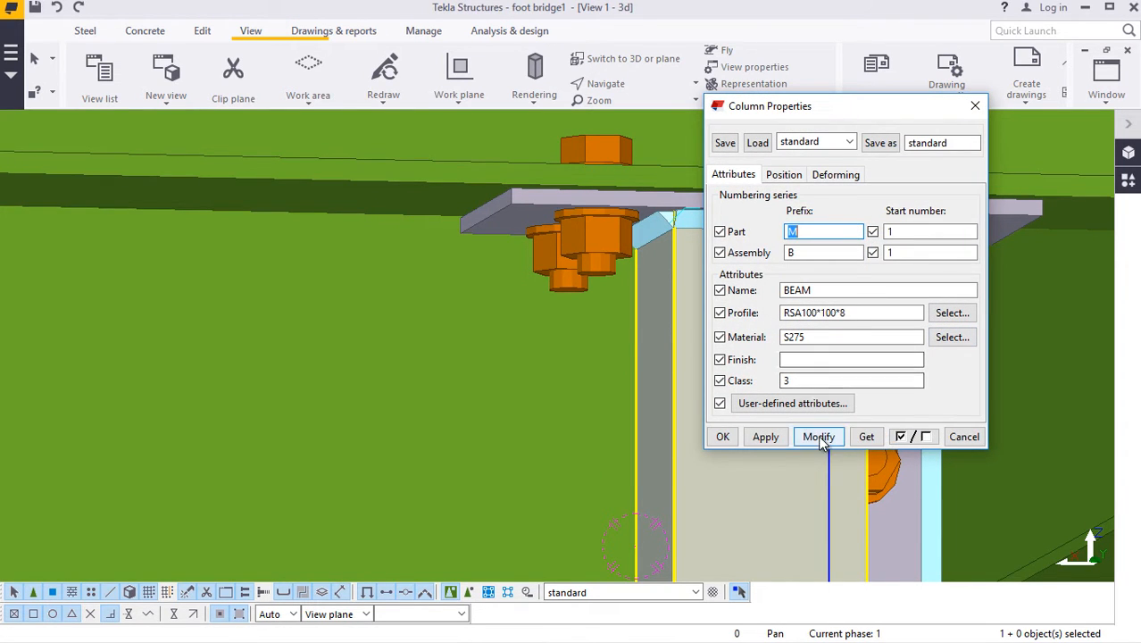
{"action": "left_click", "coordinate": [724, 436]}
{"action": "scroll", "coordinate": [536, 286], "scroll_direction": "down", "scroll_amount": 10}
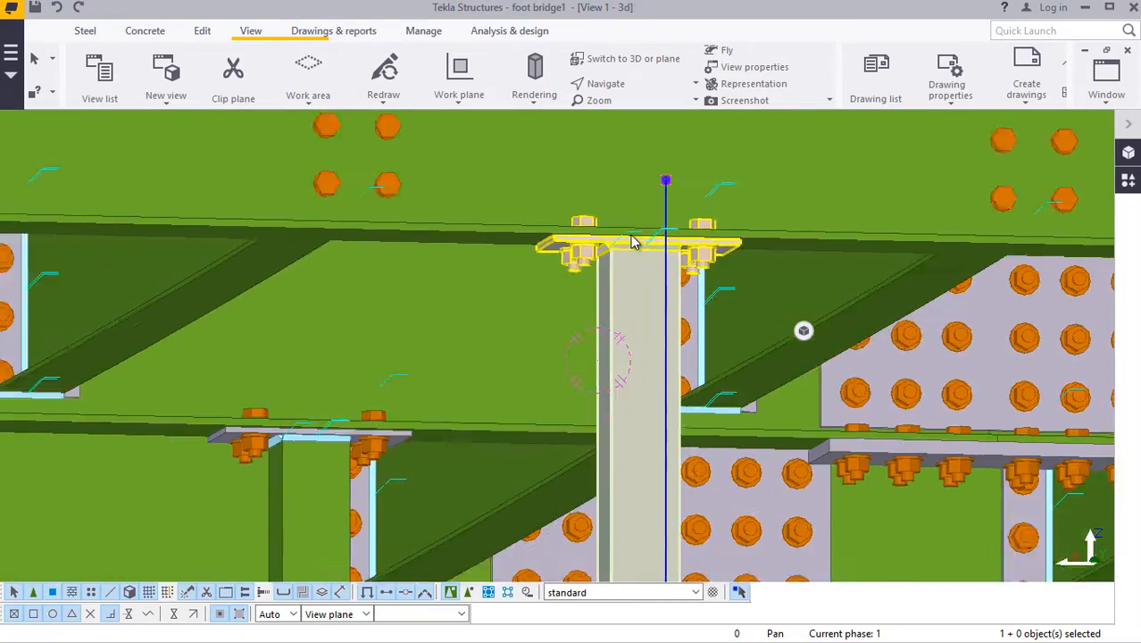
{"action": "scroll", "coordinate": [643, 236], "scroll_direction": "down", "scroll_amount": 6}
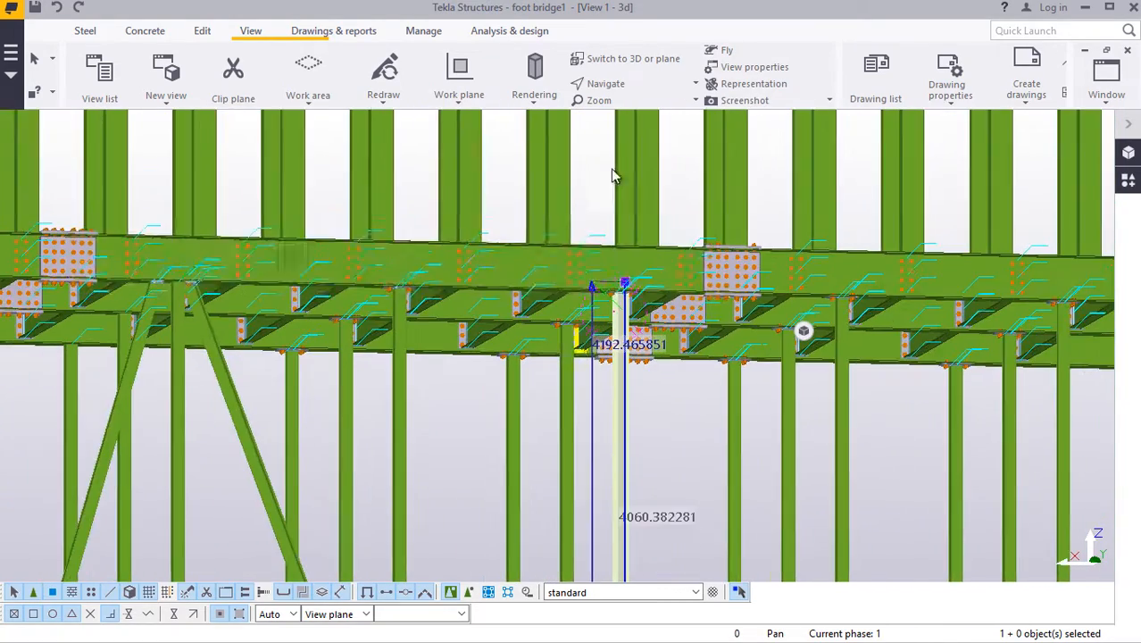
{"action": "scroll", "coordinate": [627, 330], "scroll_direction": "up", "scroll_amount": 5}
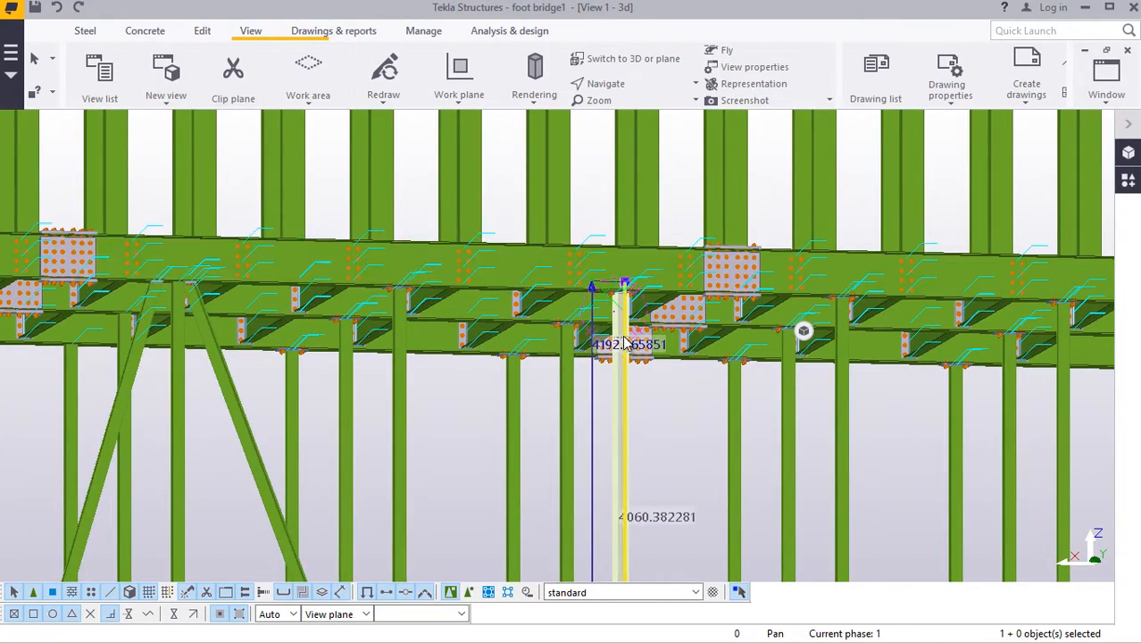
{"action": "scroll", "coordinate": [628, 331], "scroll_direction": "up", "scroll_amount": 5}
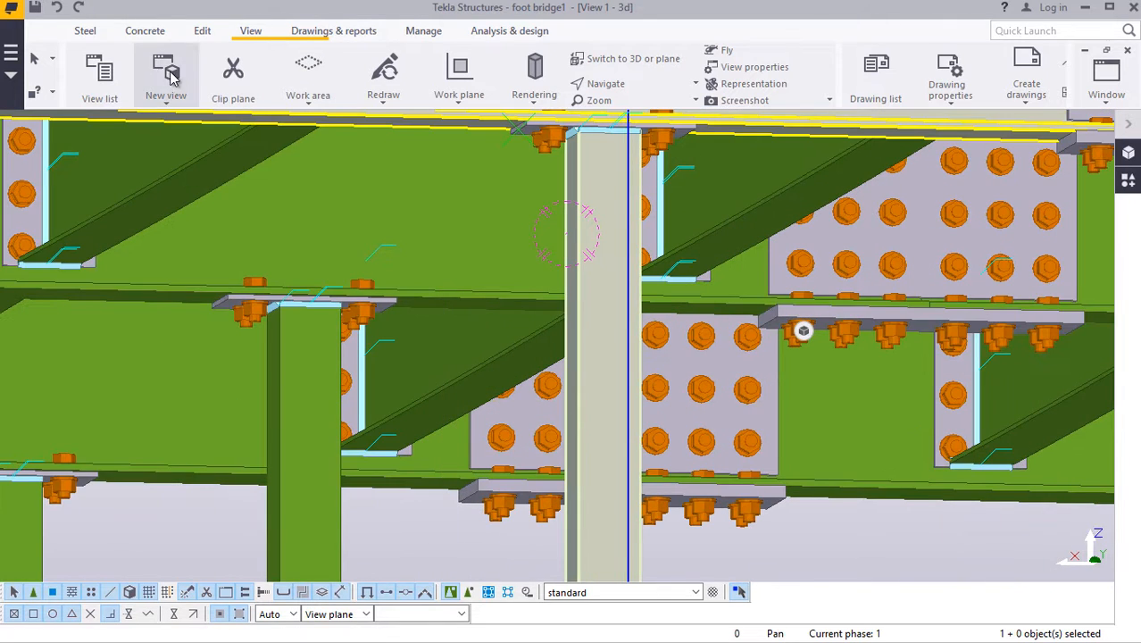
Step: Start a new steel beam at the middle of the end edge of the bolted plate atop the selected vertical post
{"action": "left_click", "coordinate": [88, 32]}
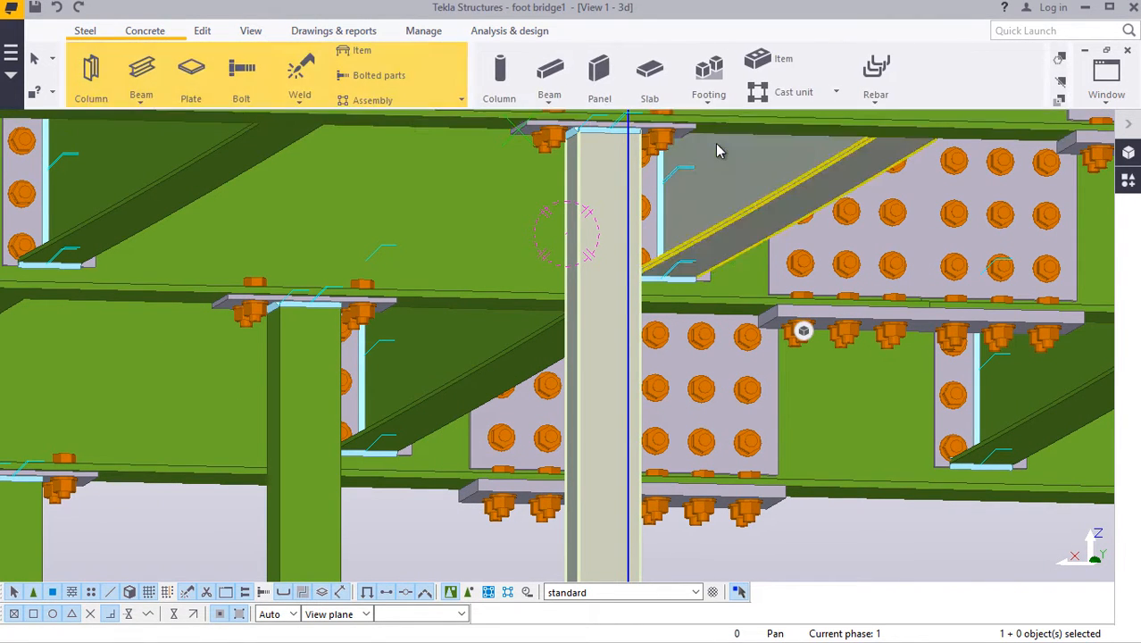
{"action": "left_click", "coordinate": [141, 98]}
{"action": "left_click", "coordinate": [161, 125]}
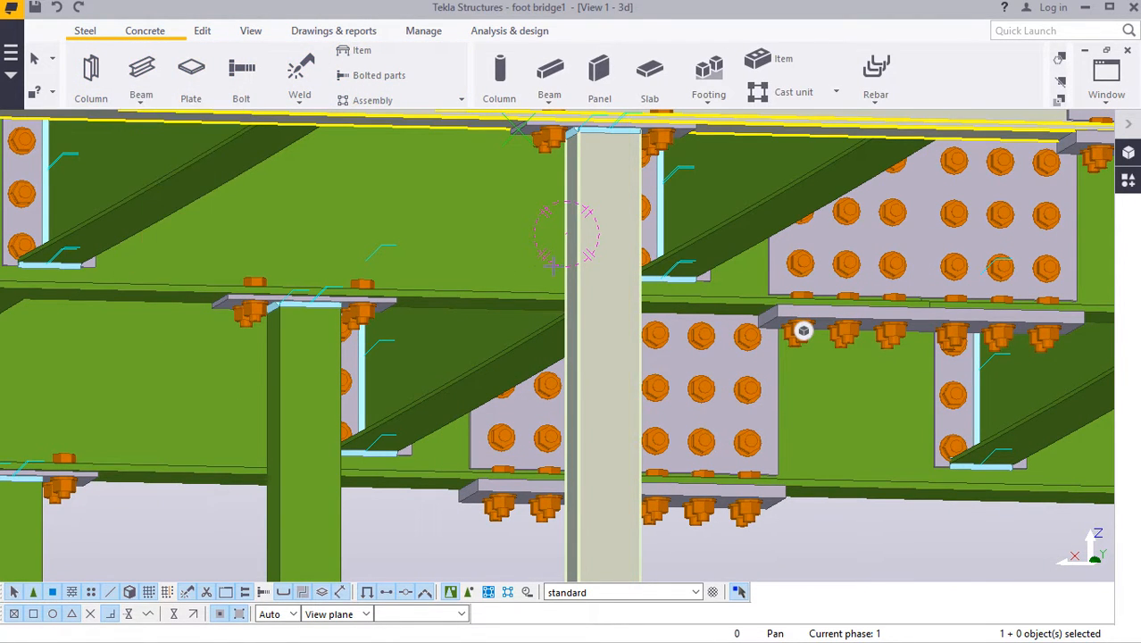
{"action": "scroll", "coordinate": [516, 148], "scroll_direction": "up", "scroll_amount": 5}
{"action": "scroll", "coordinate": [576, 384], "scroll_direction": "down", "scroll_amount": 3}
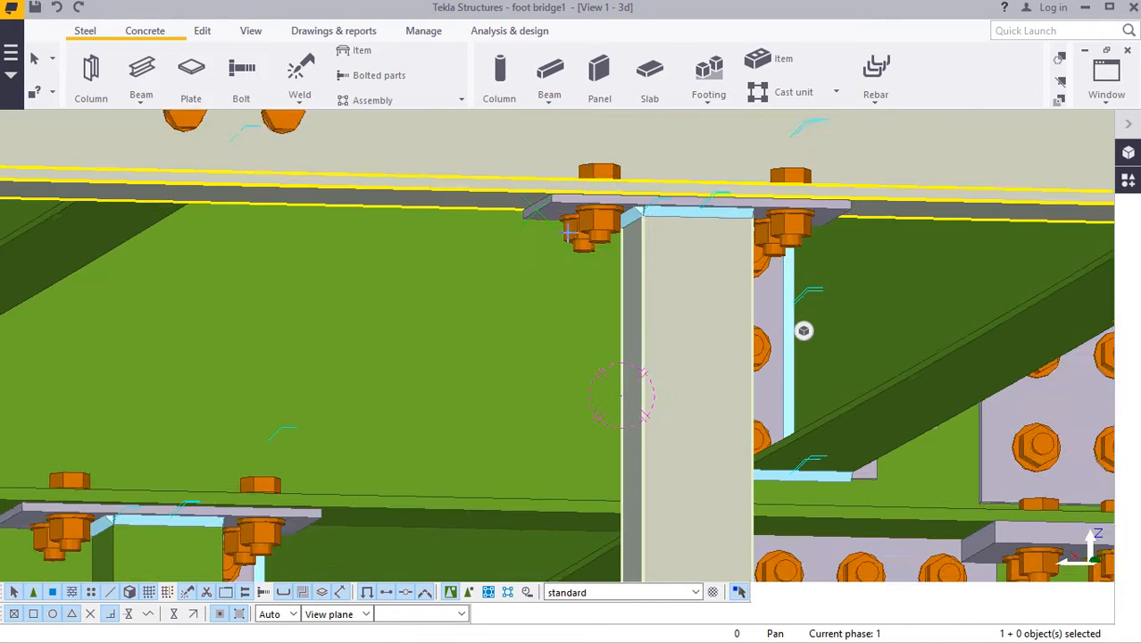
{"action": "scroll", "coordinate": [550, 197], "scroll_direction": "up", "scroll_amount": 8}
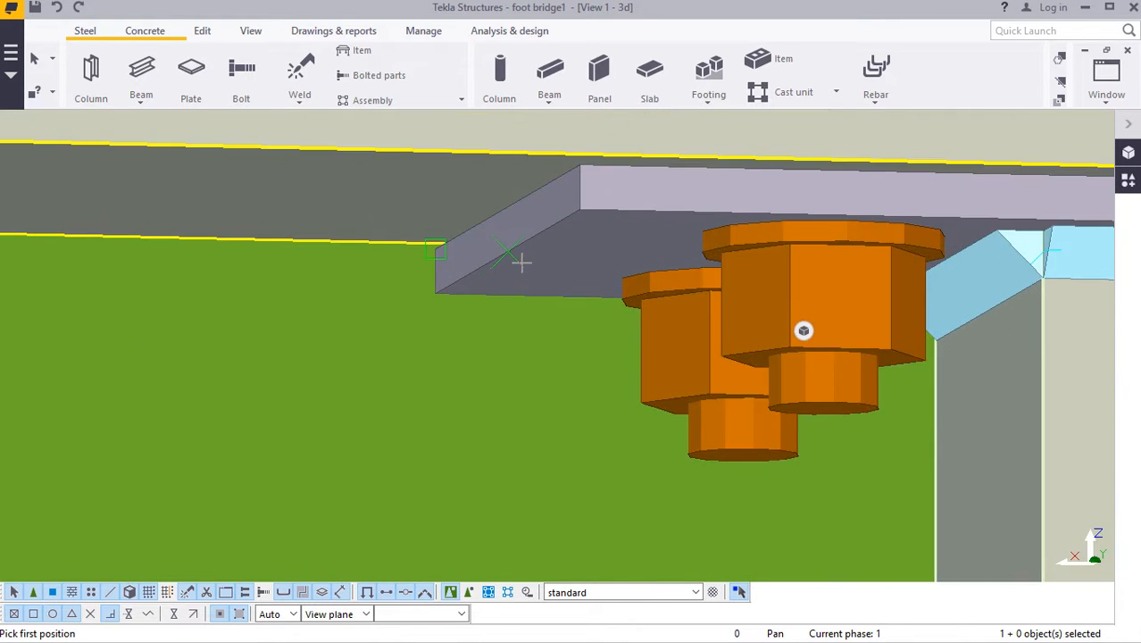
Step: Finish the diagonal beam at the outer edge of the lower chord's base plate, beside the post that meets the existing diagonal brace
{"action": "scroll", "coordinate": [497, 292], "scroll_direction": "down", "scroll_amount": 10}
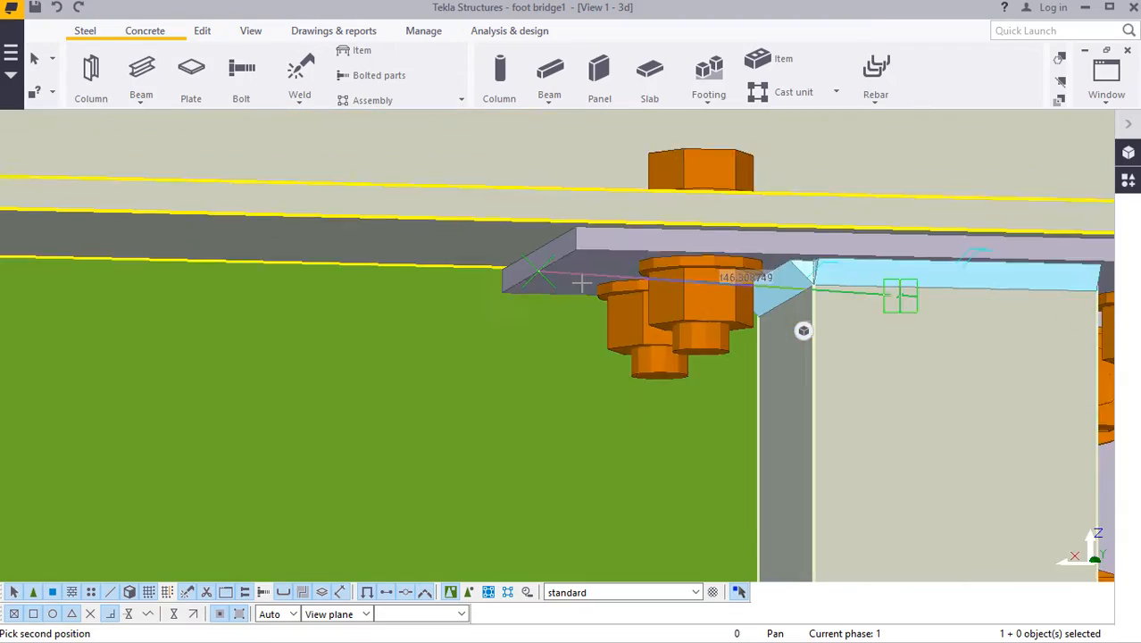
{"action": "scroll", "coordinate": [552, 274], "scroll_direction": "down", "scroll_amount": 8}
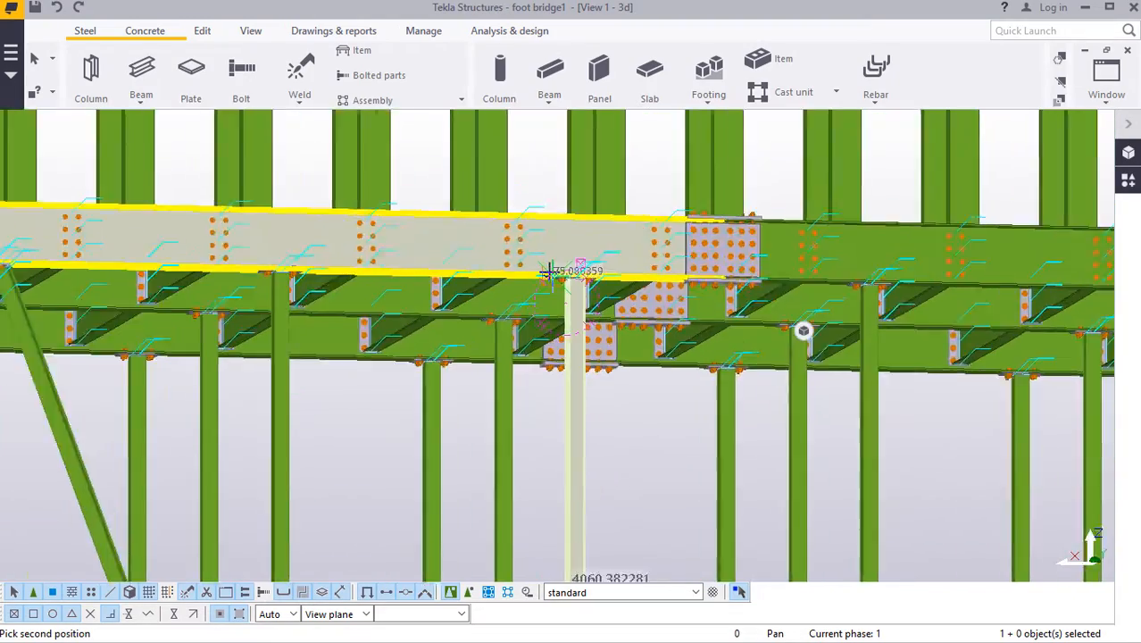
{"action": "scroll", "coordinate": [486, 443], "scroll_direction": "up", "scroll_amount": 3}
{"action": "scroll", "coordinate": [487, 442], "scroll_direction": "up", "scroll_amount": 6}
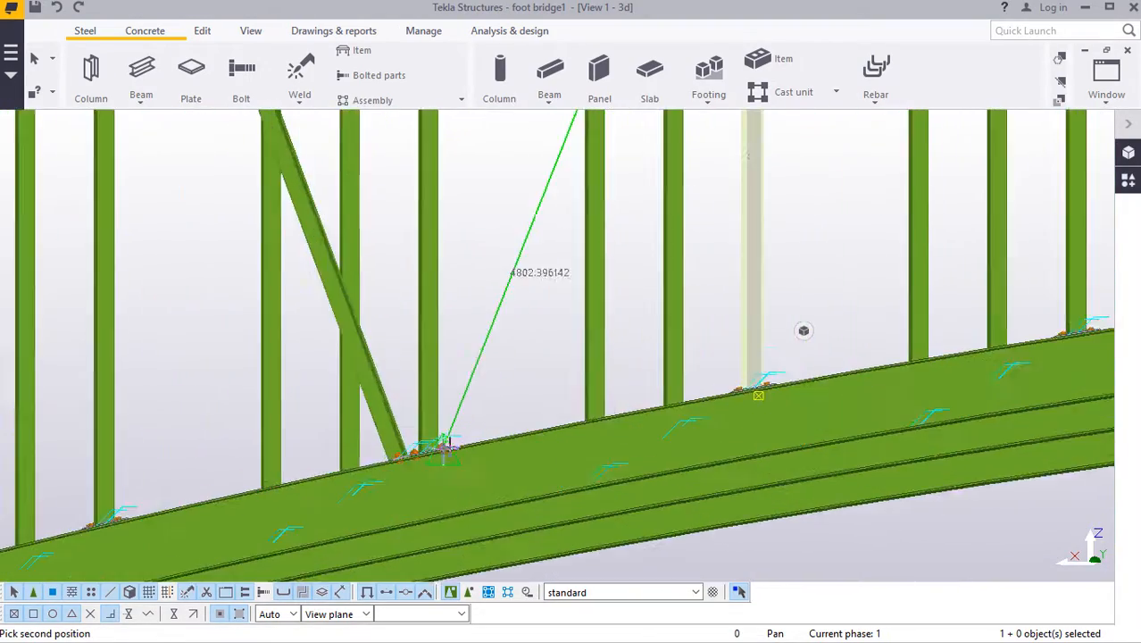
{"action": "scroll", "coordinate": [451, 445], "scroll_direction": "up", "scroll_amount": 1}
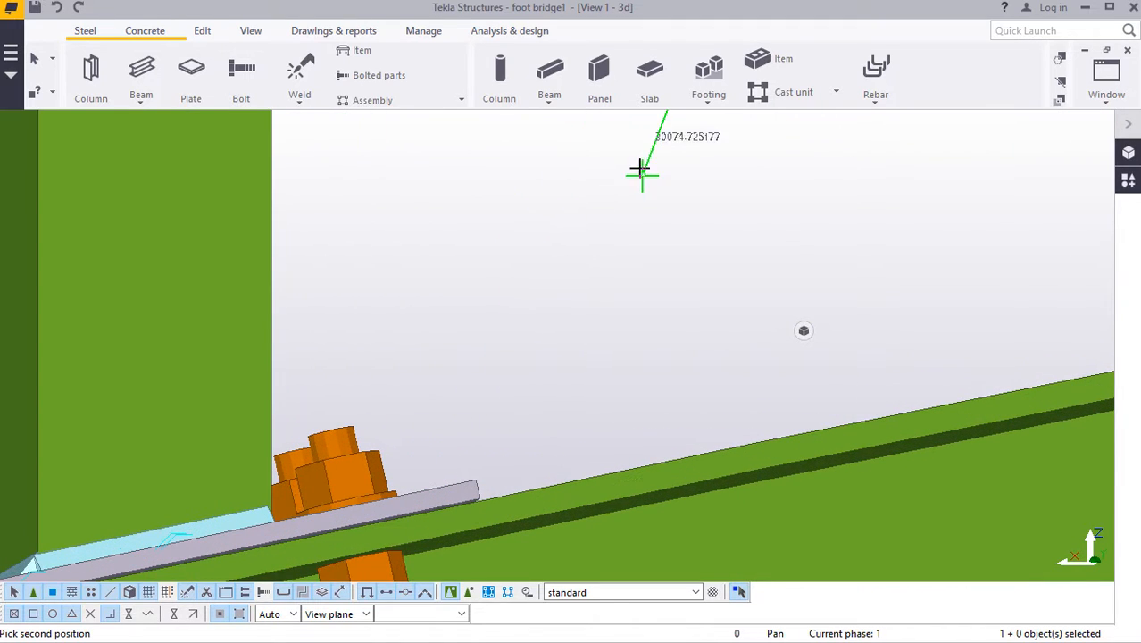
{"action": "left_click", "coordinate": [251, 34]}
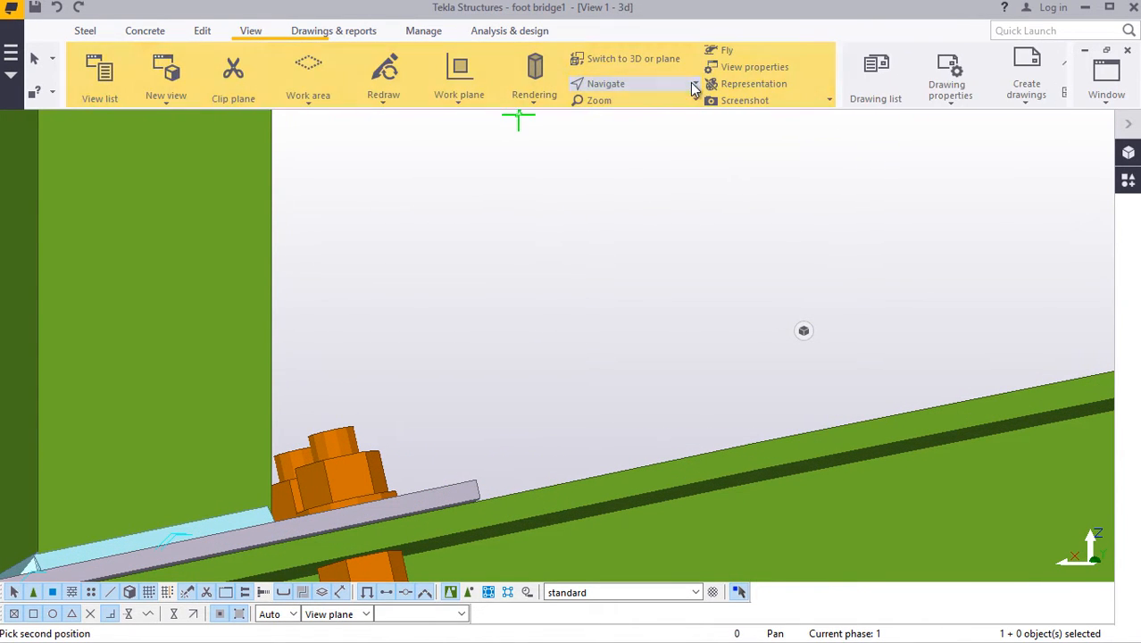
{"action": "left_click", "coordinate": [652, 84]}
{"action": "left_click", "coordinate": [651, 111]}
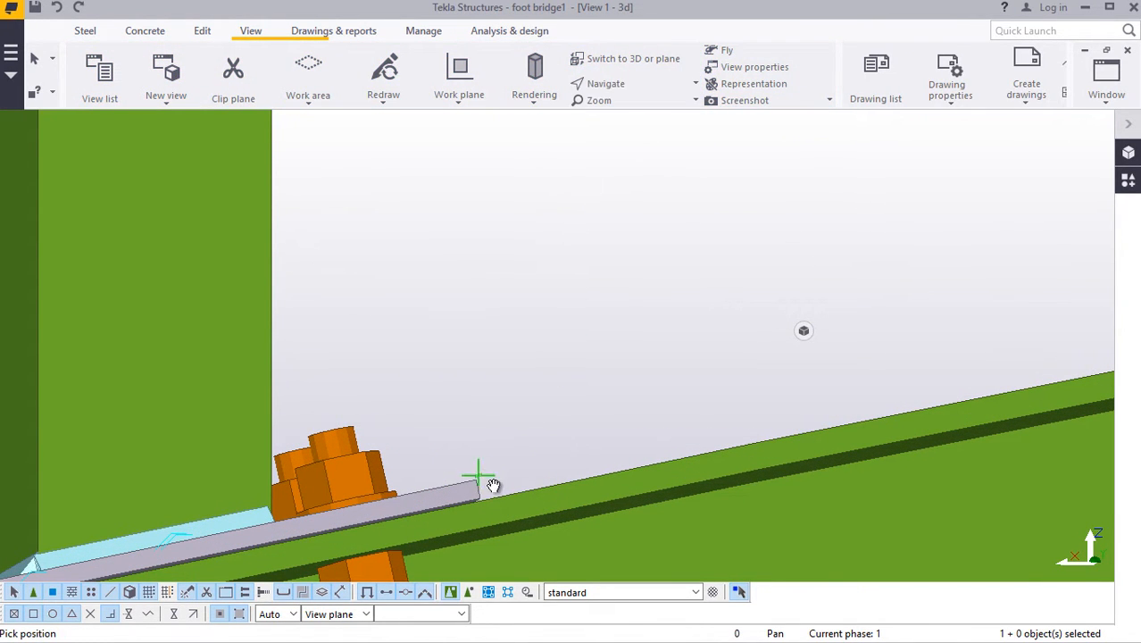
{"action": "mouse_move", "coordinate": [493, 485]}
{"action": "left_mouse_down"}
{"action": "mouse_move", "coordinate": [472, 494]}
{"action": "mouse_move", "coordinate": [493, 433]}
{"action": "mouse_move", "coordinate": [457, 467]}
{"action": "mouse_move", "coordinate": [478, 429]}
{"action": "left_mouse_up"}
{"action": "scroll", "coordinate": [477, 373], "scroll_direction": "up", "scroll_amount": 5}
{"action": "right_click", "coordinate": [490, 294]}
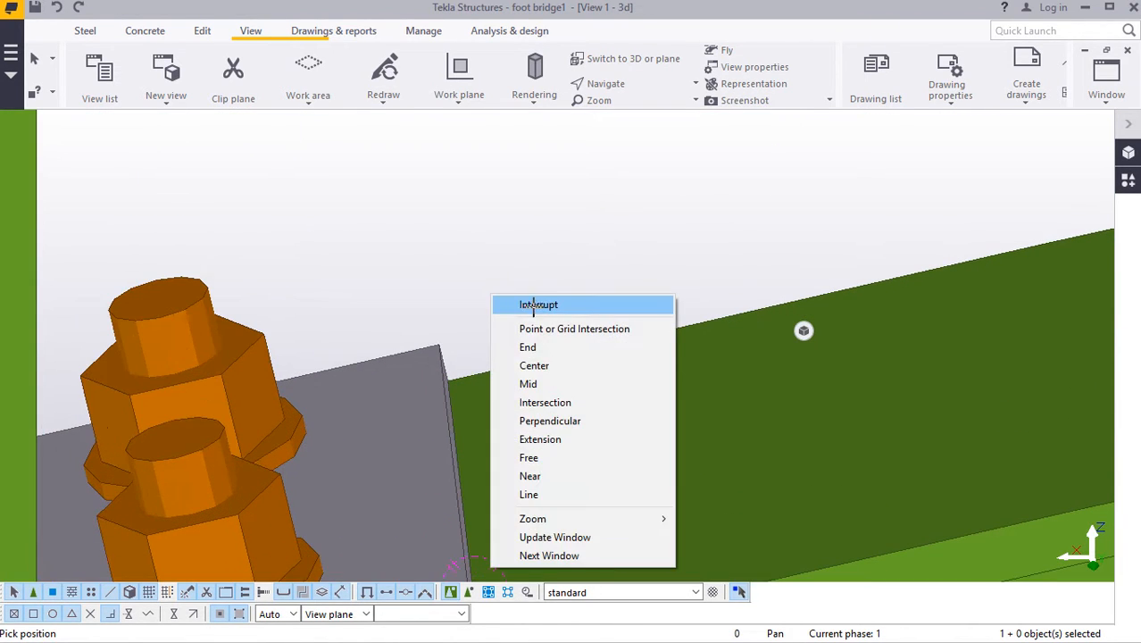
{"action": "left_click", "coordinate": [533, 305]}
{"action": "scroll", "coordinate": [453, 474], "scroll_direction": "up", "scroll_amount": 4}
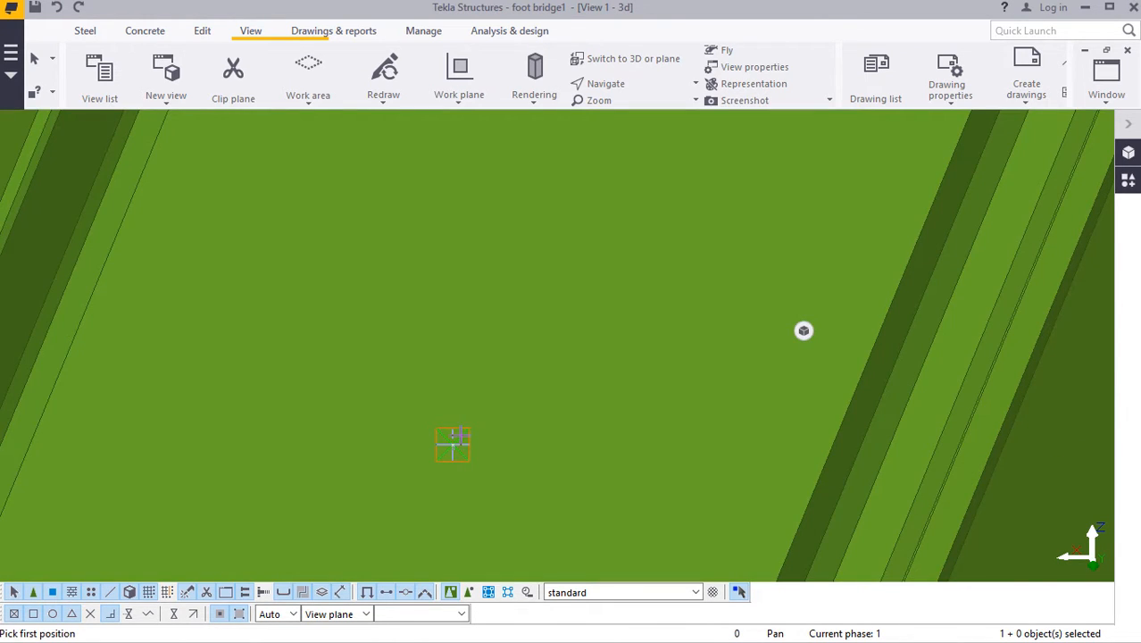
{"action": "scroll", "coordinate": [453, 440], "scroll_direction": "down", "scroll_amount": 6}
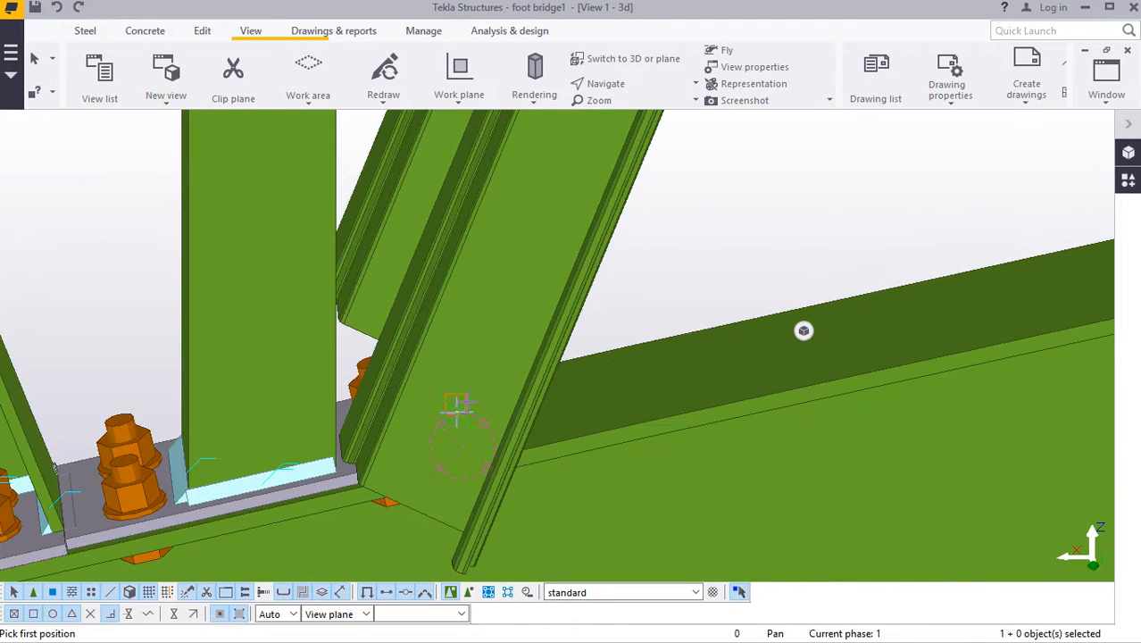
Step: End the Beam command and delete the diagonal beam just placed beside the vertical post
{"action": "right_click", "coordinate": [700, 207]}
{"action": "left_click", "coordinate": [739, 215]}
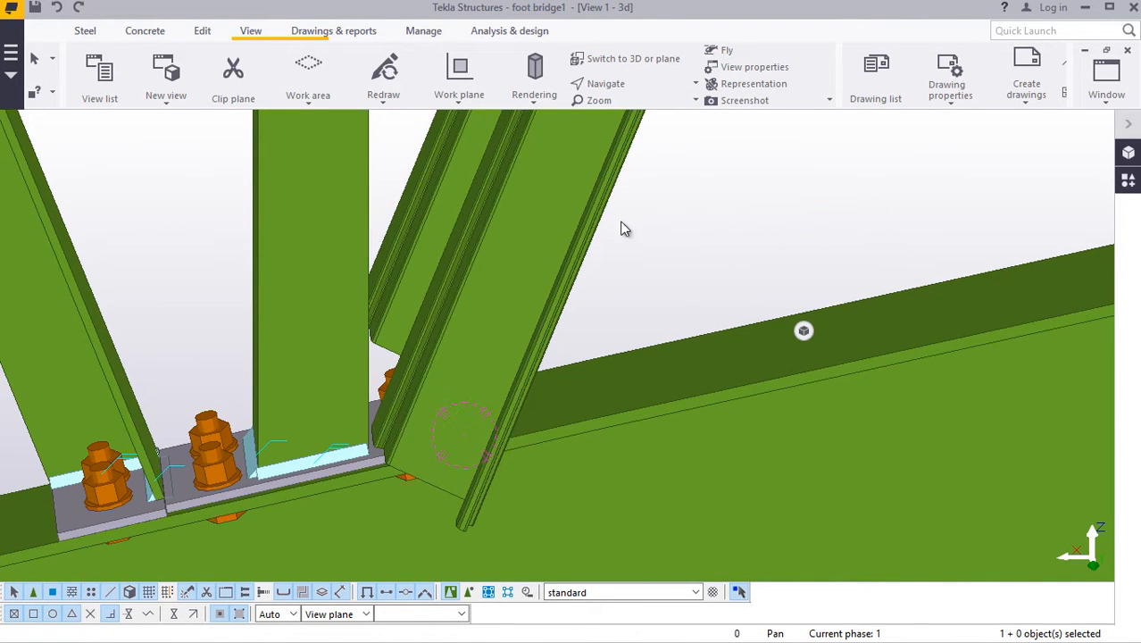
{"action": "left_click", "coordinate": [564, 230]}
{"action": "right_click", "coordinate": [563, 223]}
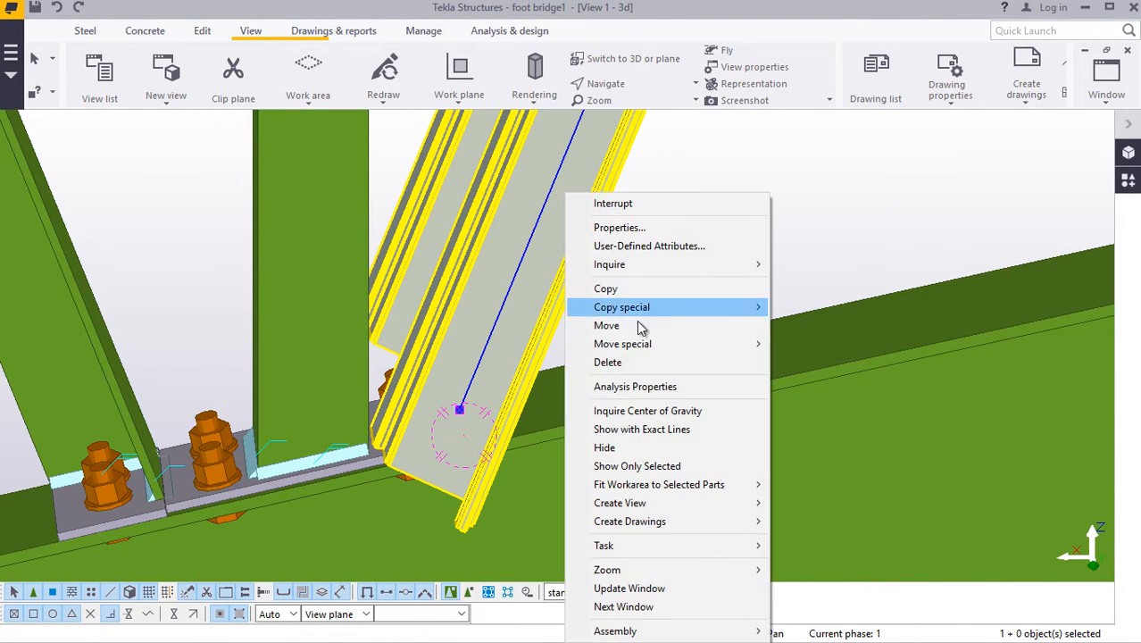
{"action": "left_click", "coordinate": [609, 362]}
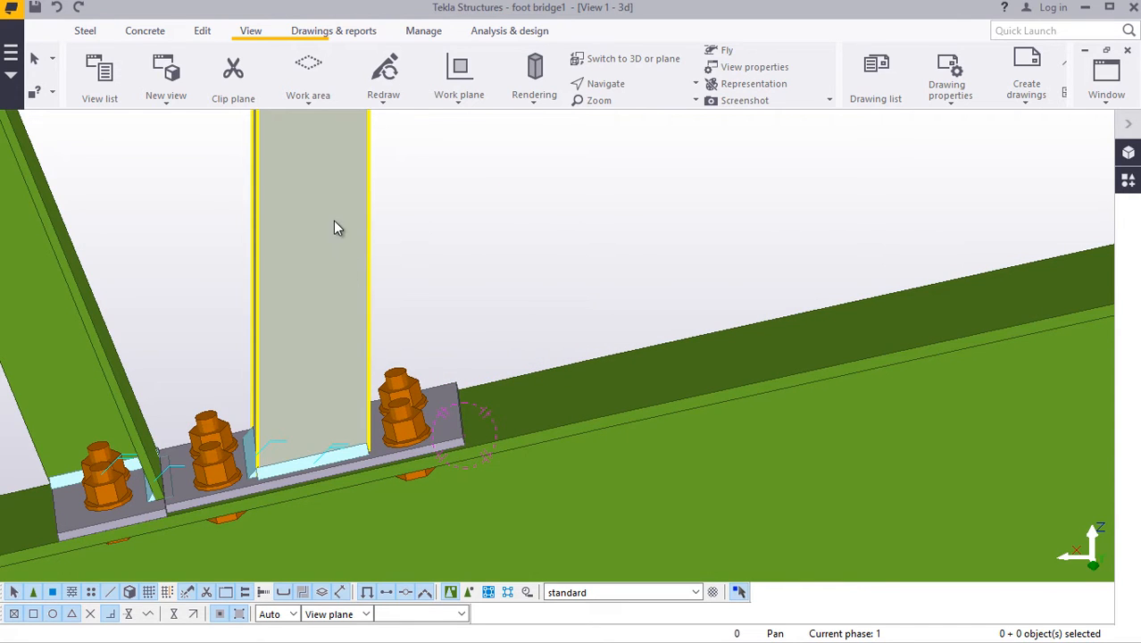
Step: Check the vertical post's column properties without changing them, and undo the deletion of the diagonal beam
{"action": "double_click", "coordinate": [338, 224]}
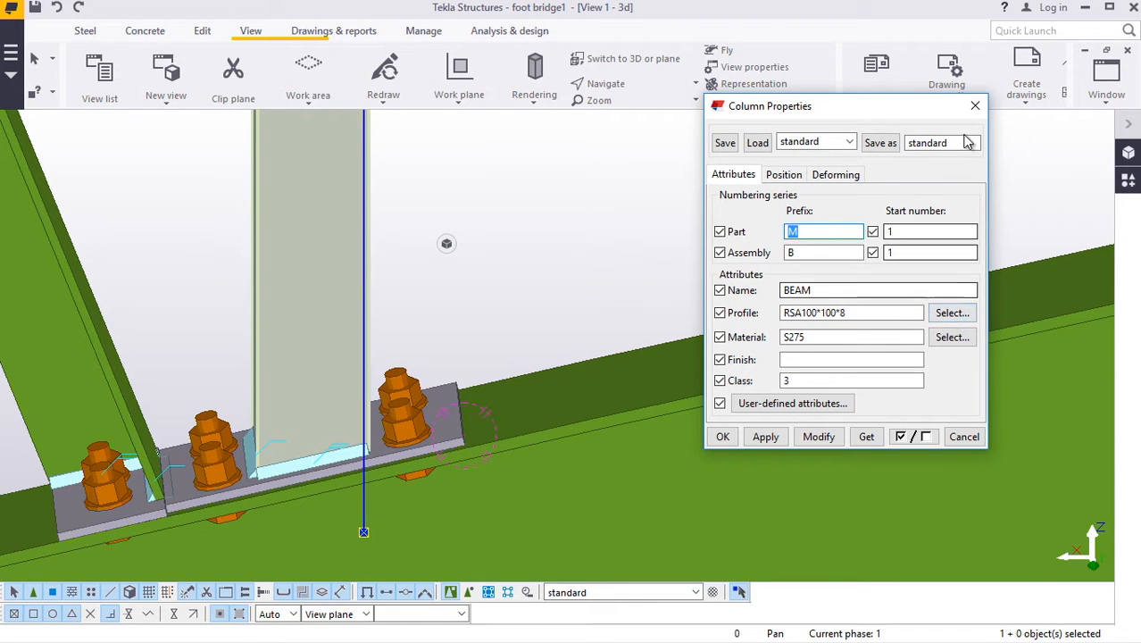
{"action": "left_click", "coordinate": [975, 106]}
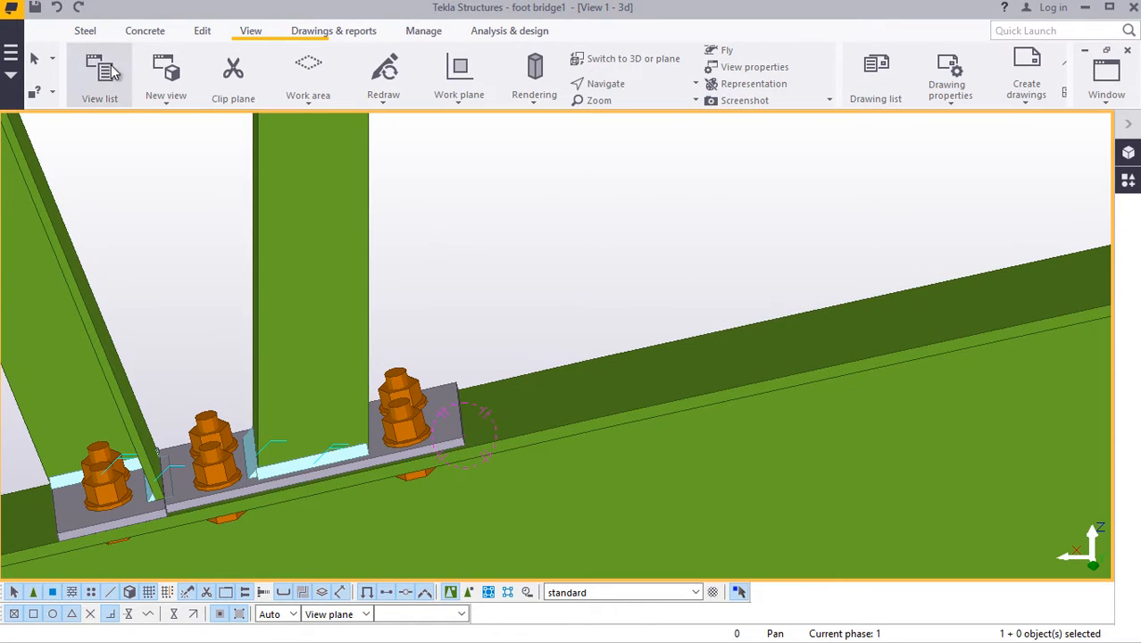
{"action": "left_click", "coordinate": [57, 8]}
Step: Change the diagonal beam's profile to RSA100*100*8 from the RSA's group of the profile catalog
{"action": "double_click", "coordinate": [561, 237]}
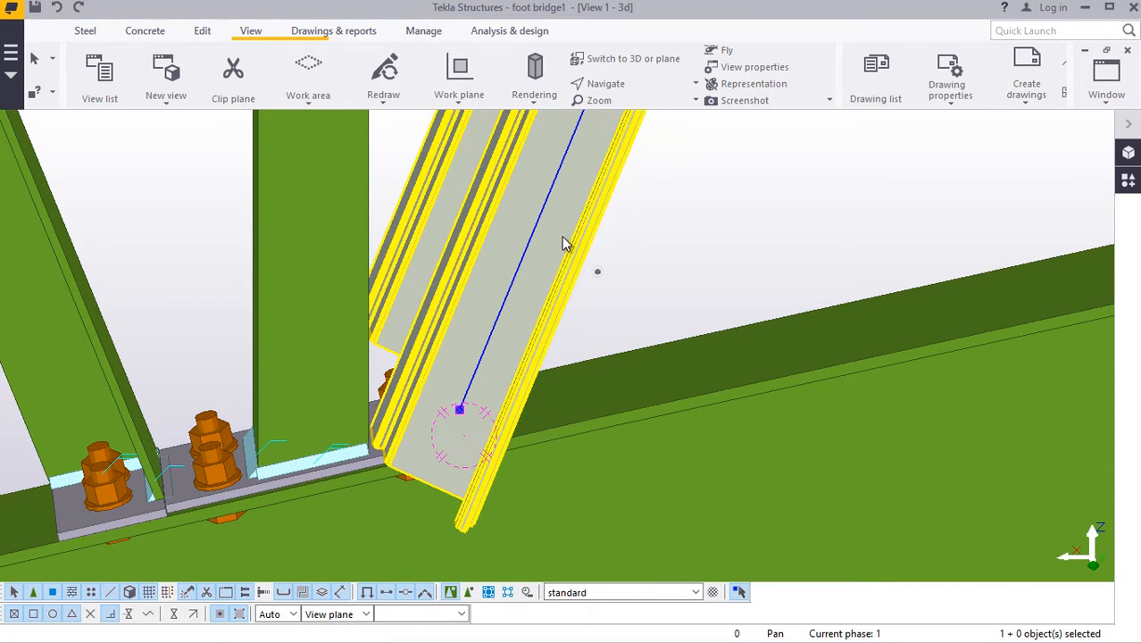
{"action": "left_click", "coordinate": [893, 265]}
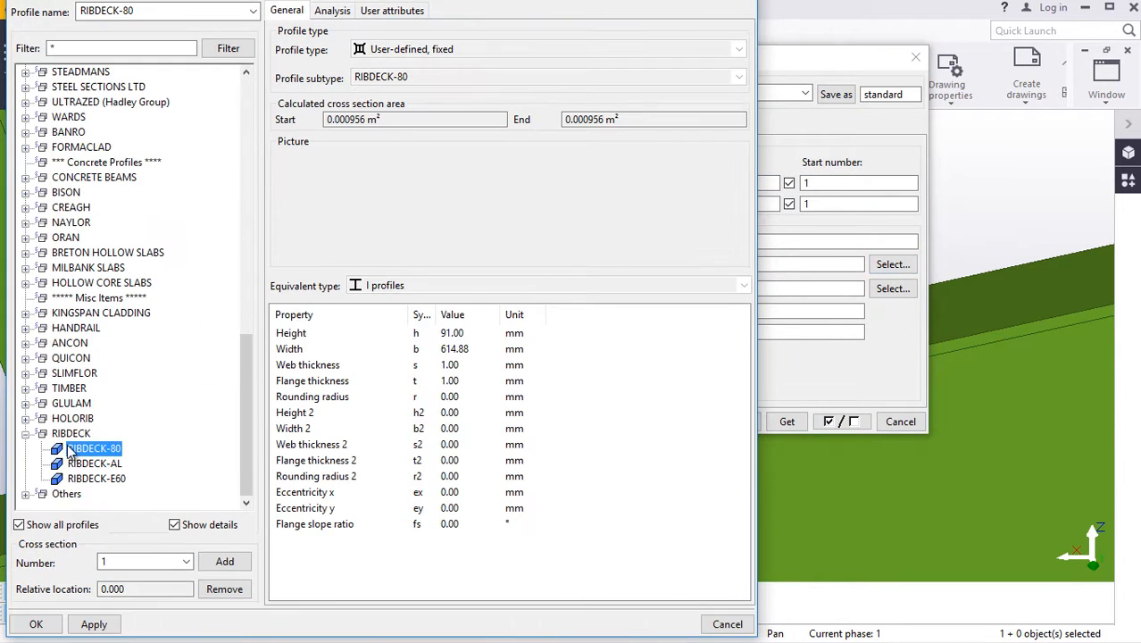
{"action": "scroll", "coordinate": [70, 449], "scroll_direction": "up", "scroll_amount": 13}
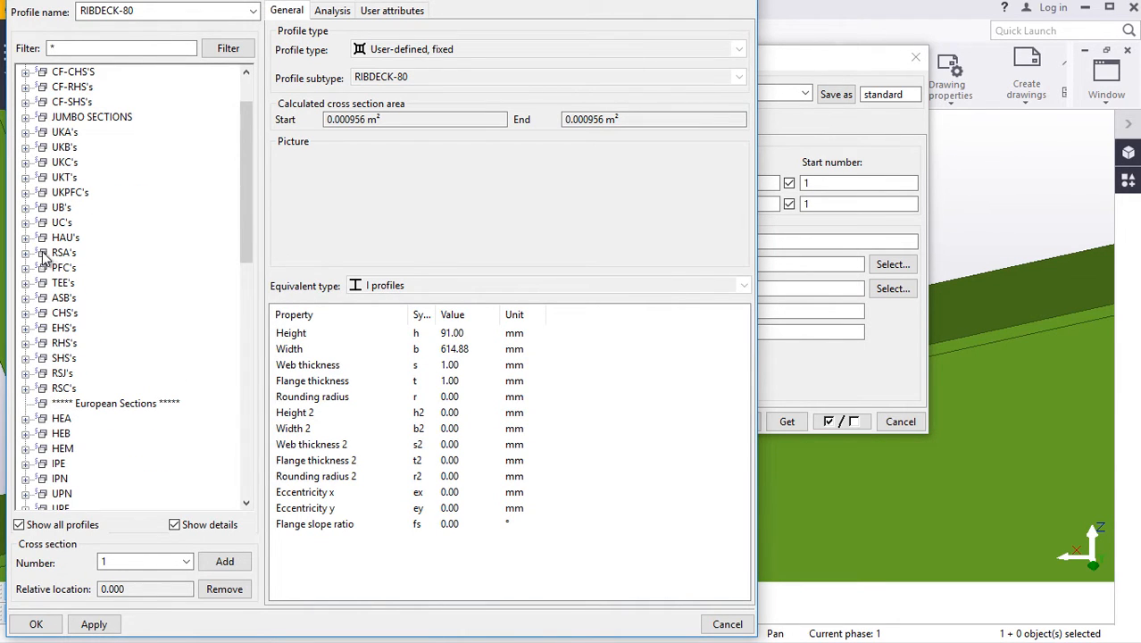
{"action": "left_click", "coordinate": [25, 253]}
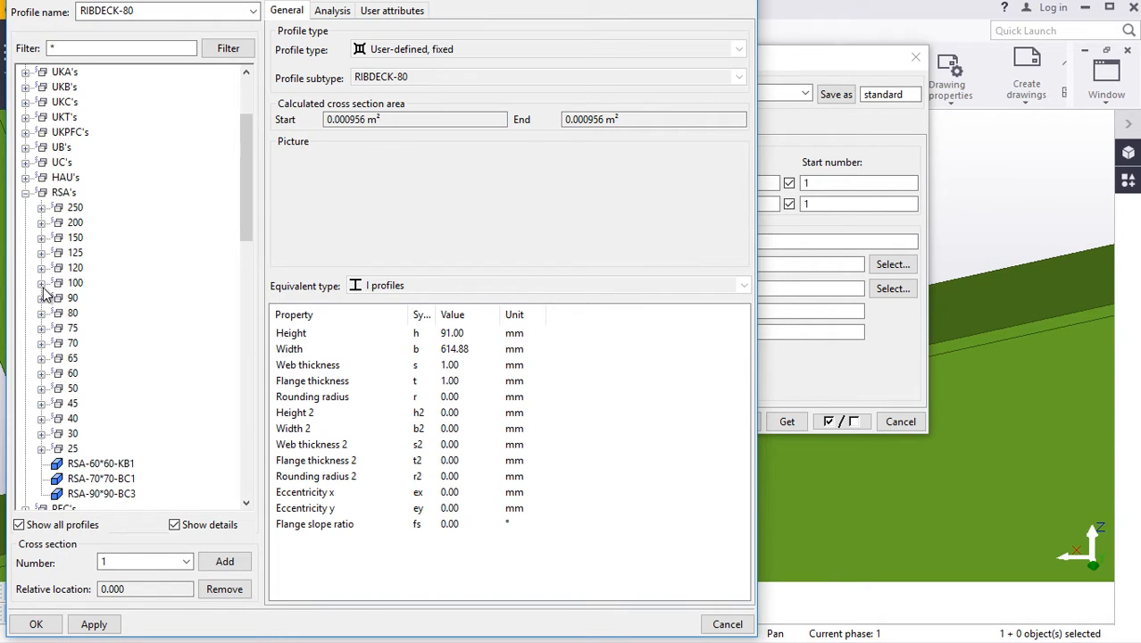
{"action": "left_click", "coordinate": [41, 283]}
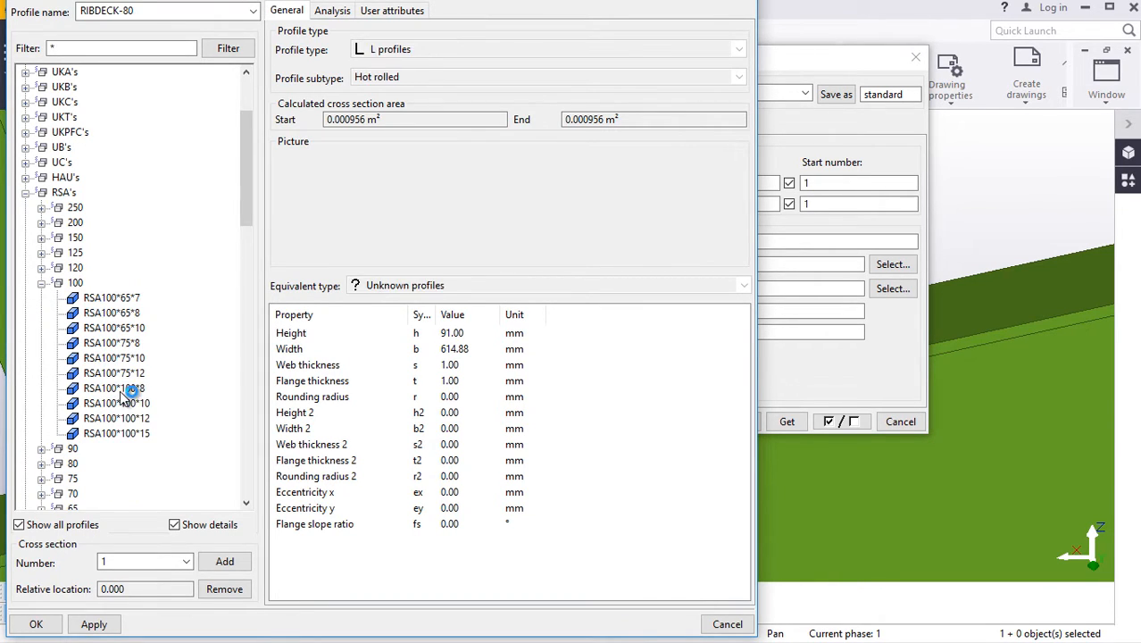
{"action": "left_click", "coordinate": [36, 625]}
{"action": "left_click", "coordinate": [728, 423]}
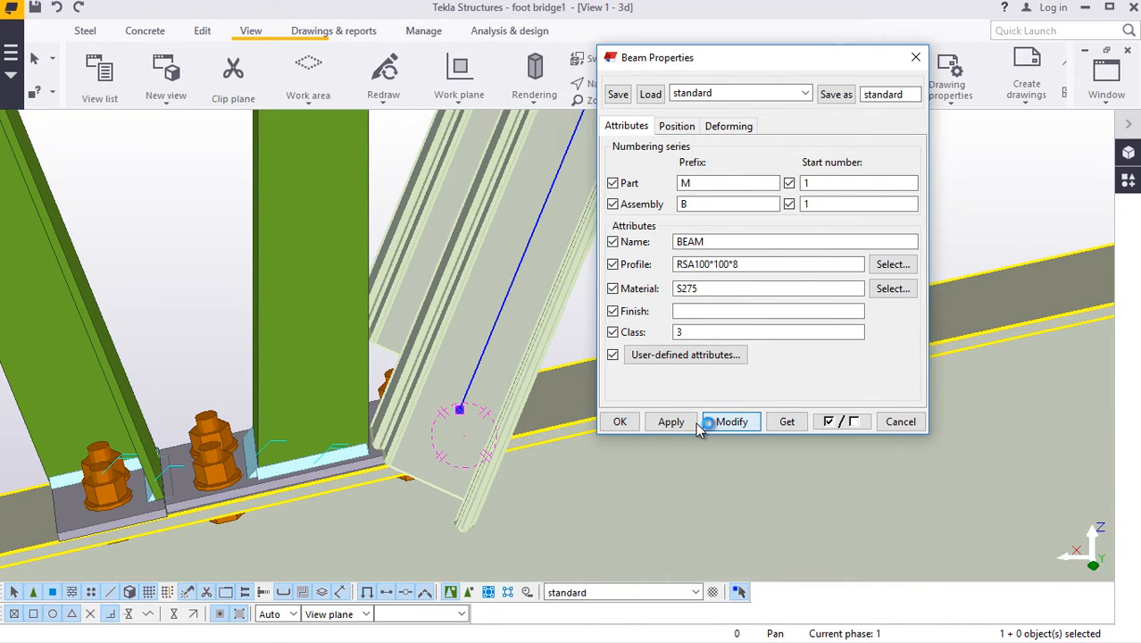
{"action": "left_click", "coordinate": [620, 423]}
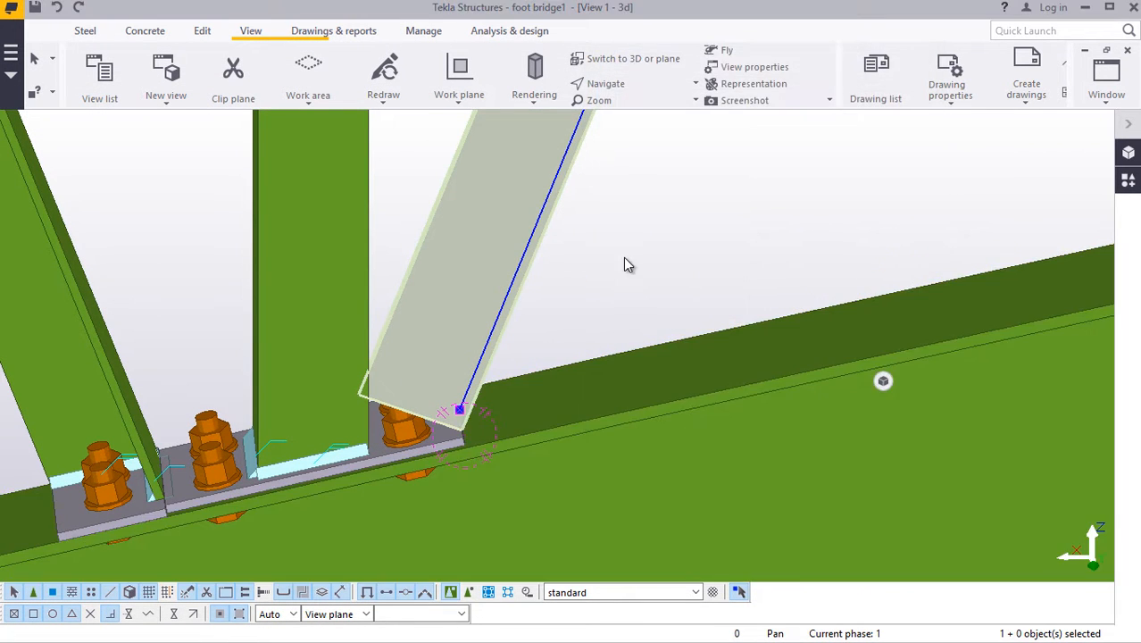
Step: Try Back as the rotation of the diagonal beam, judging it at the beam's lower end on the base plate
{"action": "left_click", "coordinate": [623, 83]}
{"action": "left_click", "coordinate": [637, 112]}
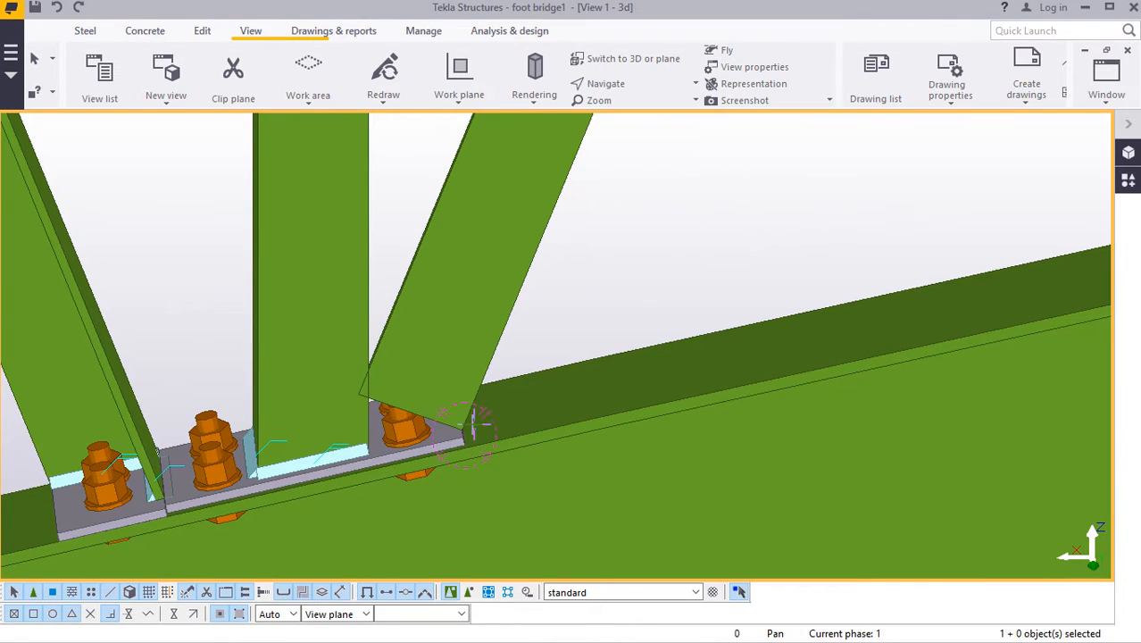
{"action": "mouse_move", "coordinate": [473, 431]}
{"action": "left_mouse_down"}
{"action": "mouse_move", "coordinate": [281, 381]}
{"action": "mouse_move", "coordinate": [424, 383]}
{"action": "mouse_move", "coordinate": [540, 421]}
{"action": "mouse_move", "coordinate": [515, 468]}
{"action": "mouse_move", "coordinate": [399, 455]}
{"action": "left_mouse_up"}
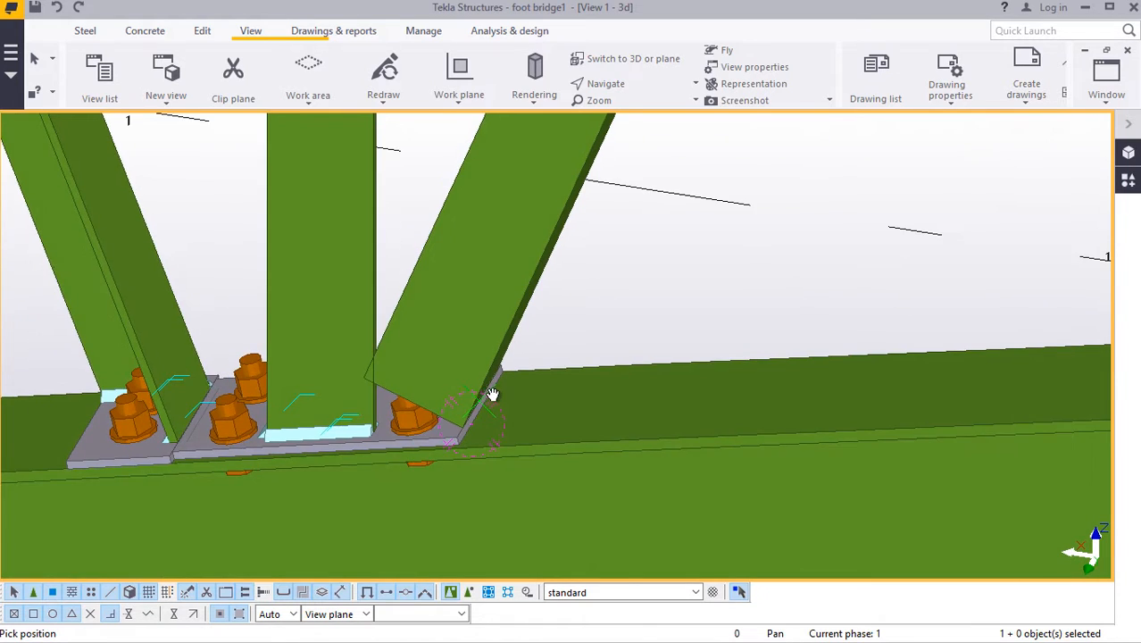
{"action": "scroll", "coordinate": [492, 393], "scroll_direction": "up", "scroll_amount": 3}
{"action": "right_click", "coordinate": [637, 259]}
{"action": "left_click", "coordinate": [663, 266]}
{"action": "double_click", "coordinate": [497, 234]}
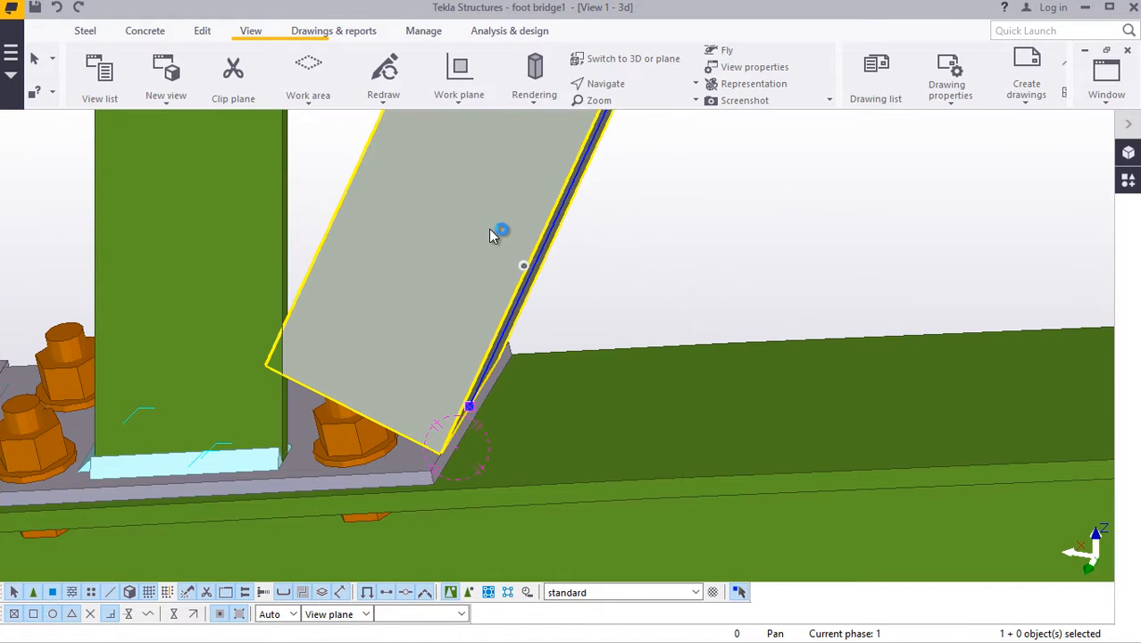
{"action": "left_click", "coordinate": [676, 126]}
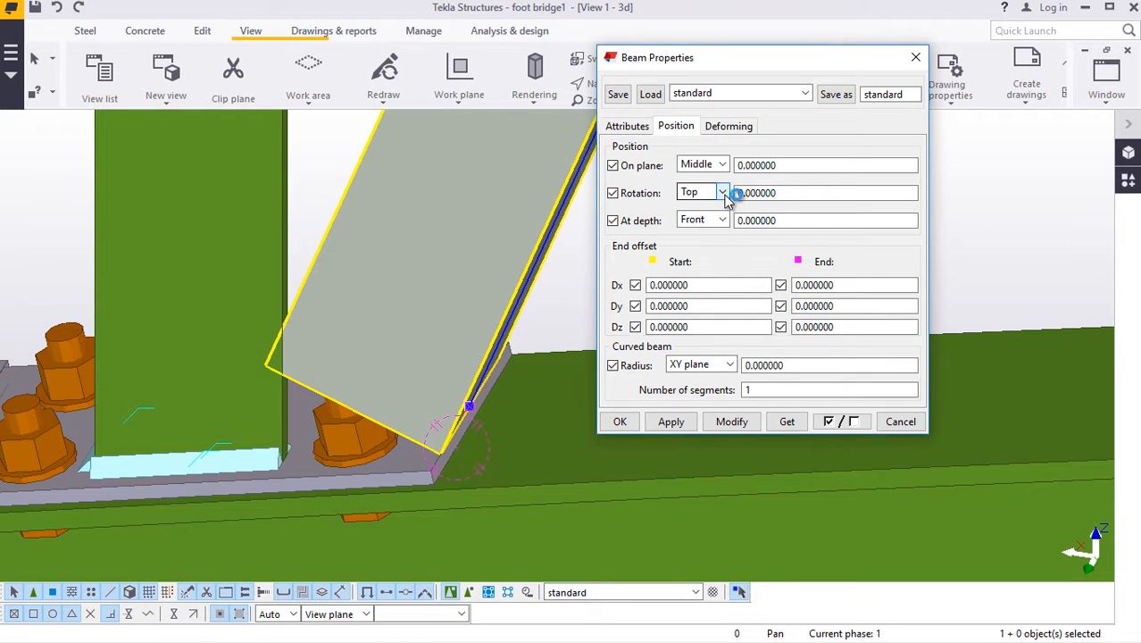
{"action": "left_click", "coordinate": [723, 193]}
{"action": "left_click", "coordinate": [710, 238]}
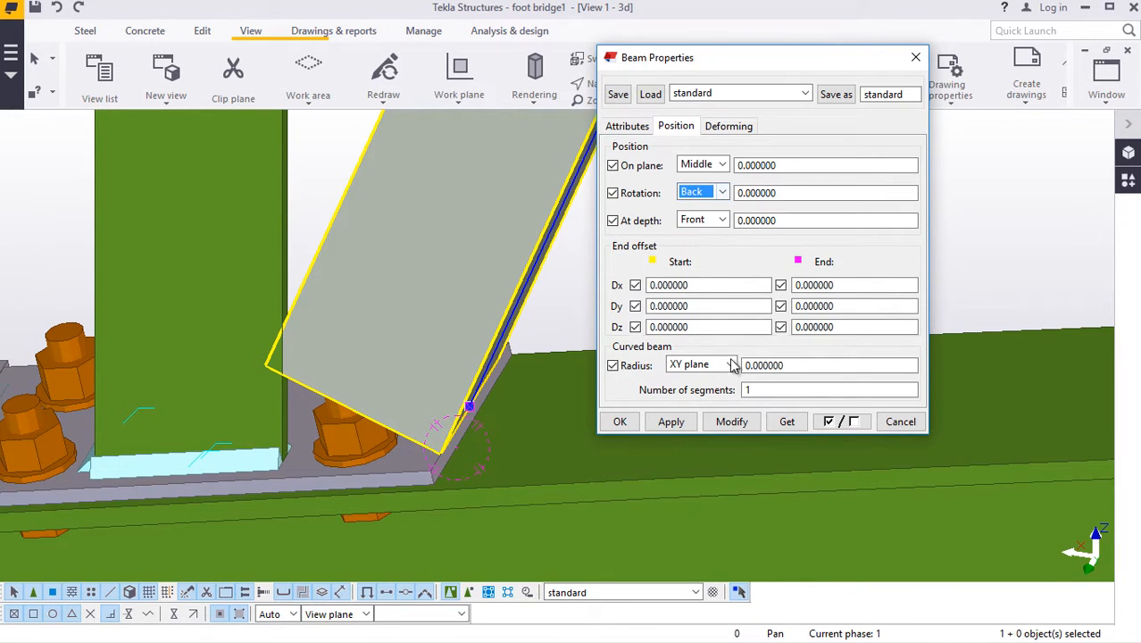
{"action": "left_click", "coordinate": [733, 422]}
Step: Try the Front and Below rotations on the diagonal beam, and set its rotation back to Top
{"action": "left_click", "coordinate": [723, 193]}
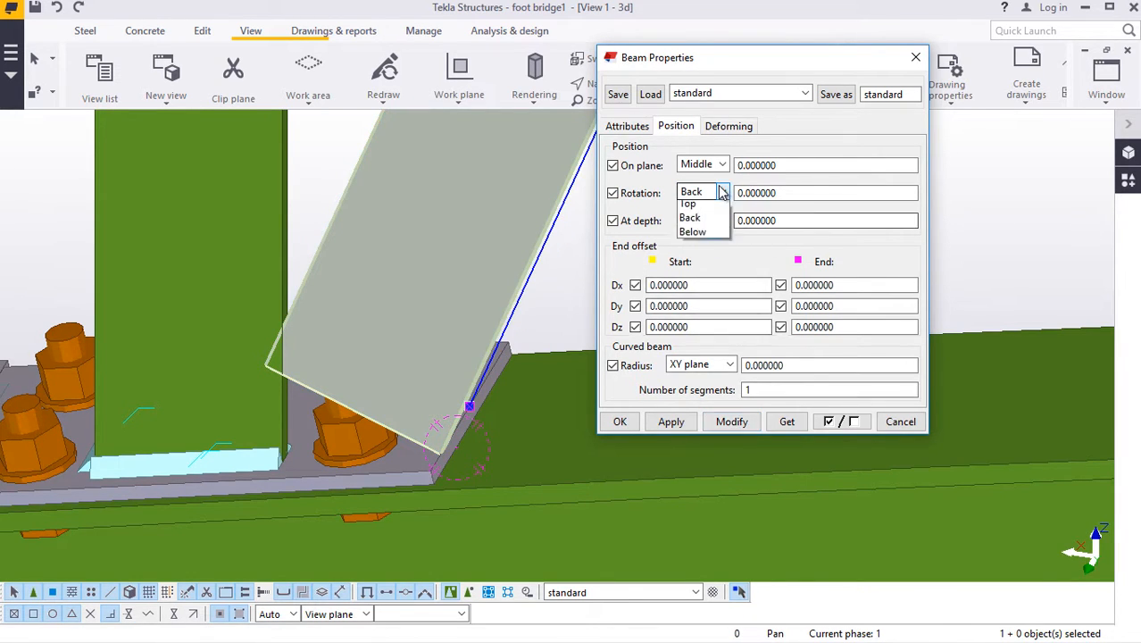
{"action": "left_click", "coordinate": [710, 207]}
{"action": "left_click", "coordinate": [734, 428]}
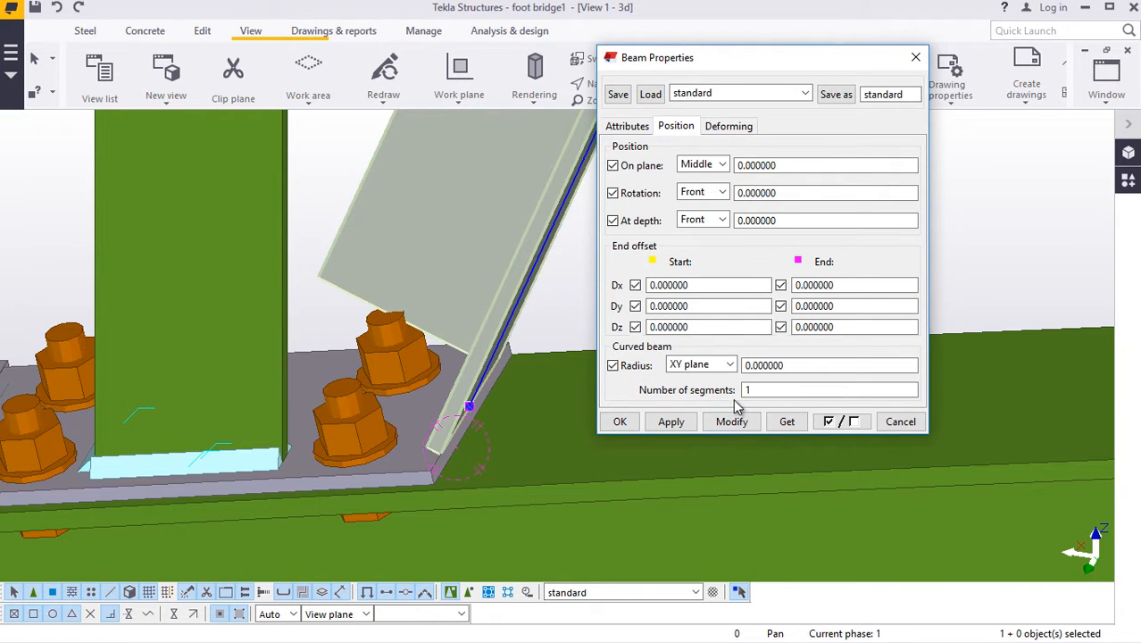
{"action": "left_click", "coordinate": [723, 193]}
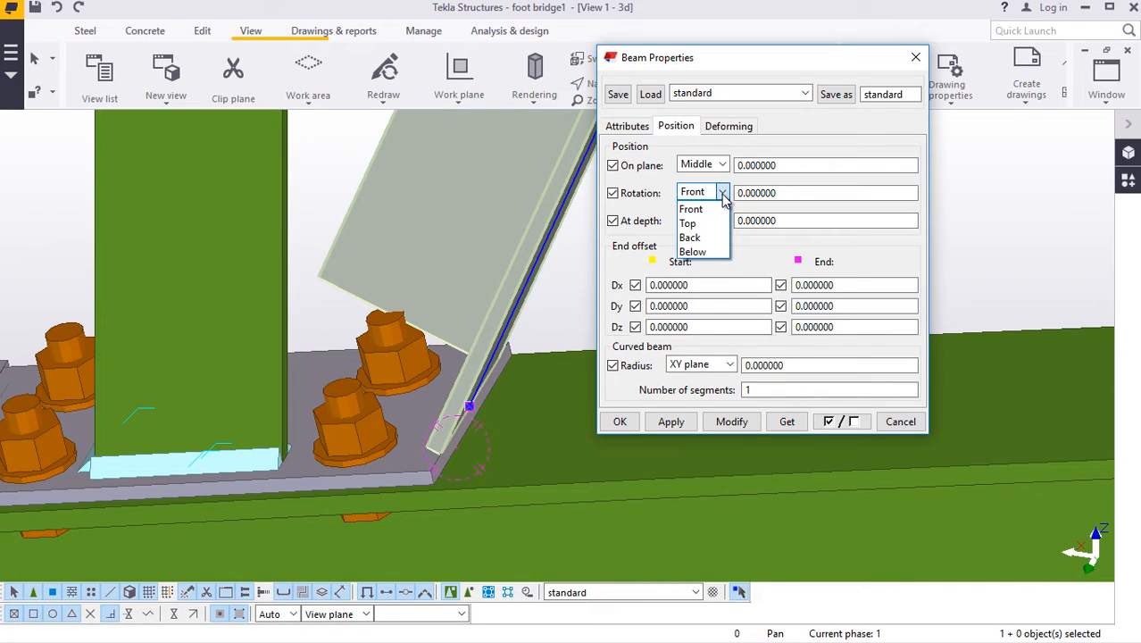
{"action": "left_click", "coordinate": [705, 253]}
{"action": "left_click", "coordinate": [729, 426]}
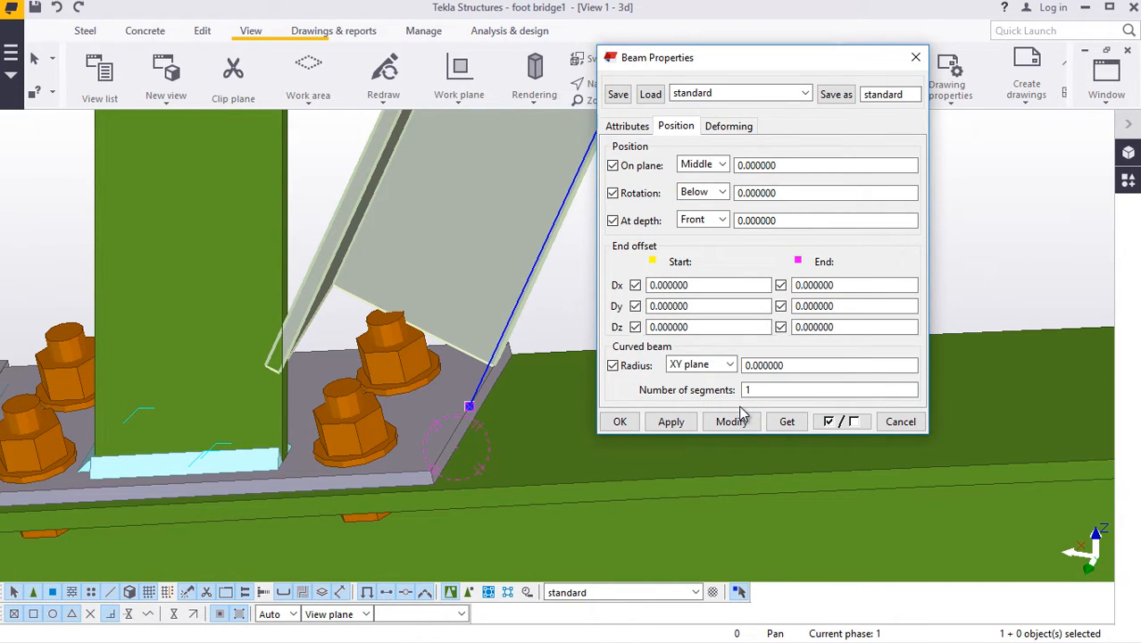
{"action": "left_click", "coordinate": [722, 192]}
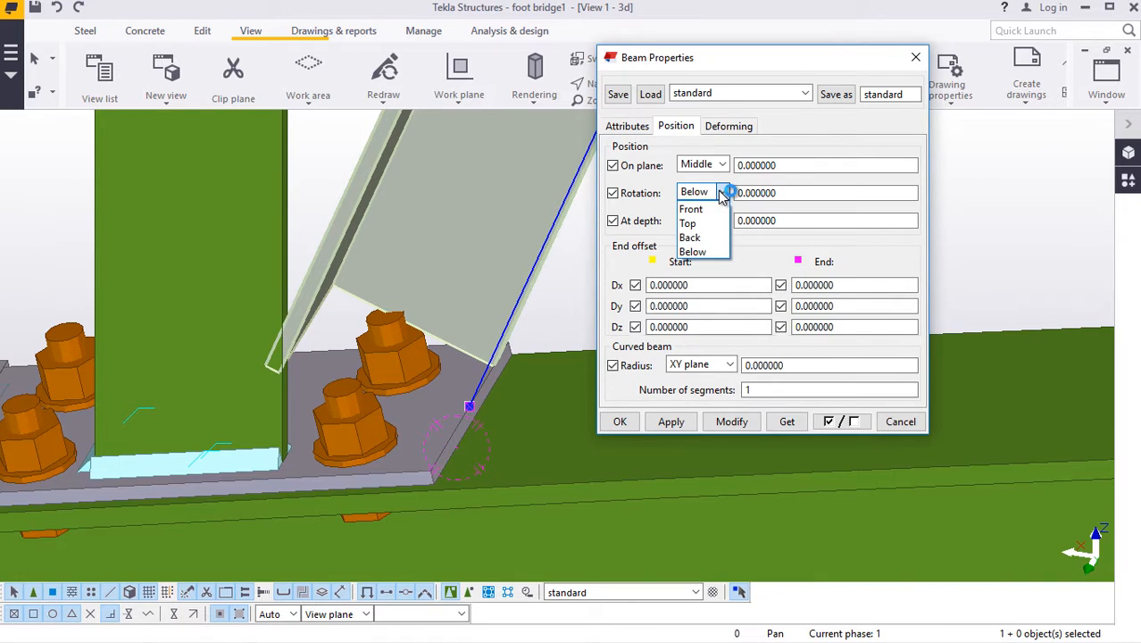
{"action": "left_click", "coordinate": [701, 223]}
{"action": "left_click", "coordinate": [737, 425]}
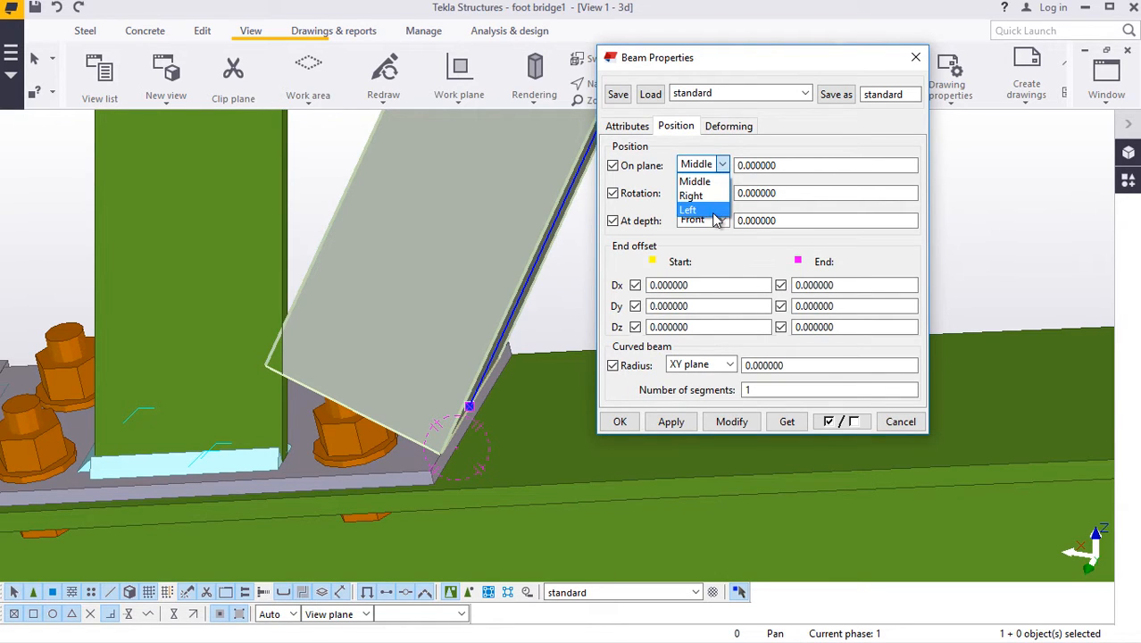
Step: Try Left as the diagonal beam's on-plane position and set it back to Middle
{"action": "left_click", "coordinate": [714, 212]}
{"action": "left_click", "coordinate": [733, 422]}
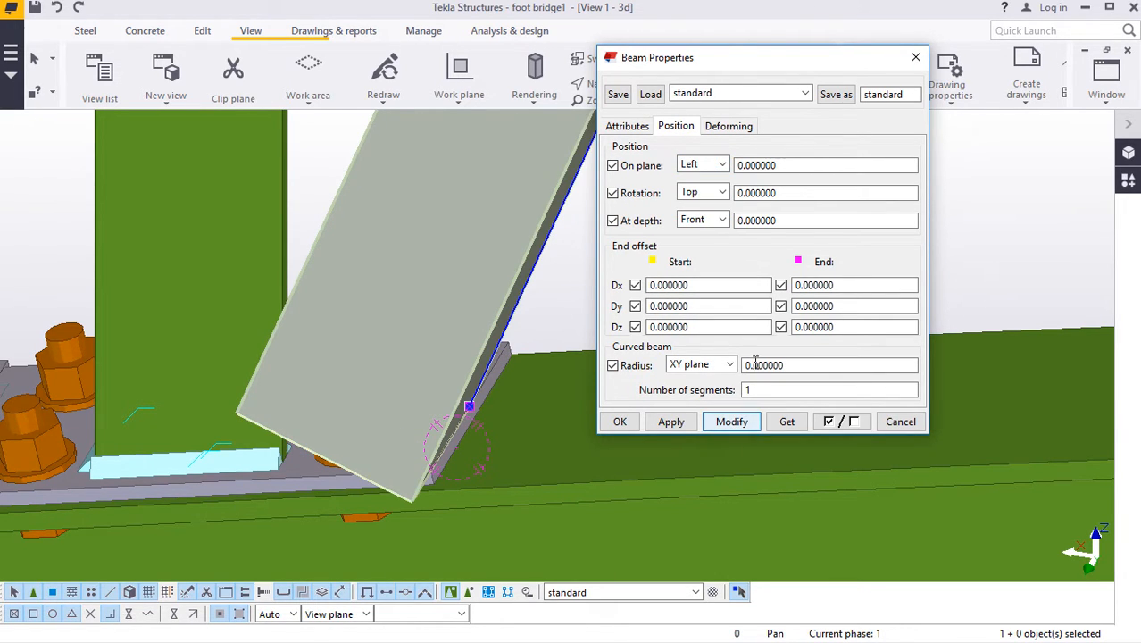
{"action": "left_click", "coordinate": [722, 165]}
{"action": "left_click", "coordinate": [693, 176]}
{"action": "left_click", "coordinate": [732, 421]}
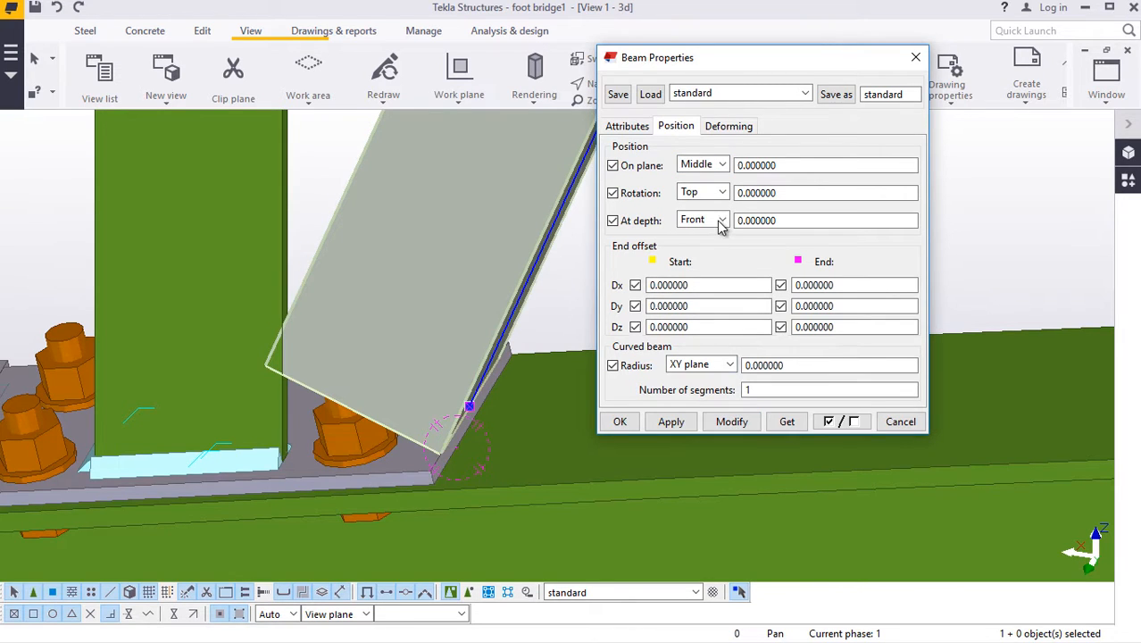
Step: Set the diagonal beam's depth position to Behind and its rotation to Back, and accept the beam properties
{"action": "left_click", "coordinate": [721, 220]}
{"action": "left_click", "coordinate": [695, 265]}
{"action": "left_click", "coordinate": [731, 421]}
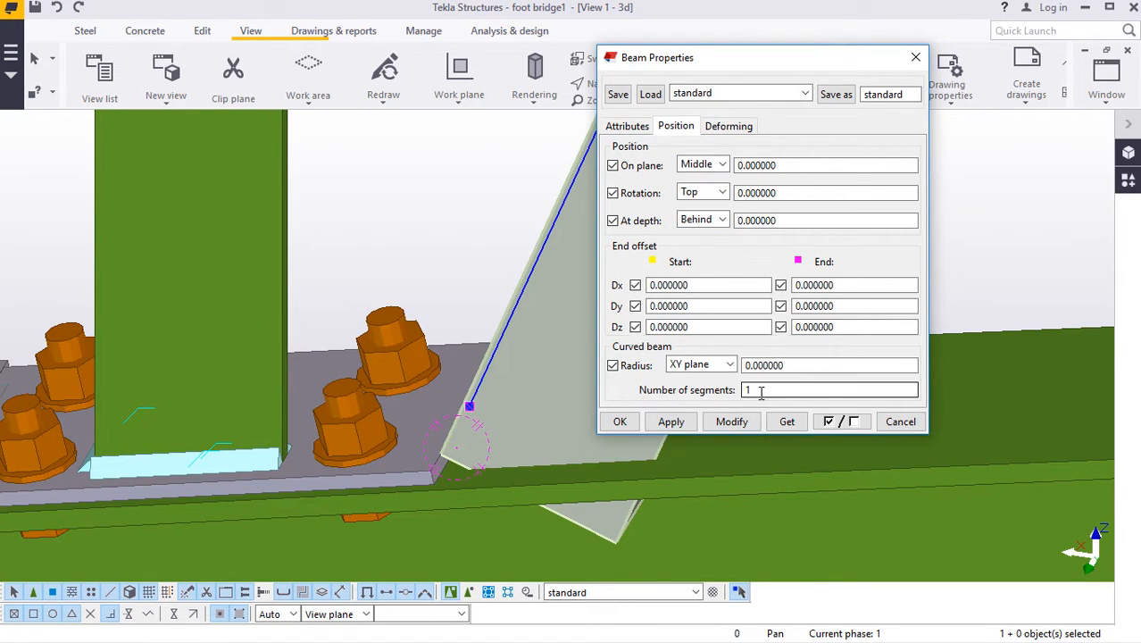
{"action": "left_click", "coordinate": [720, 195]}
{"action": "left_click", "coordinate": [710, 239]}
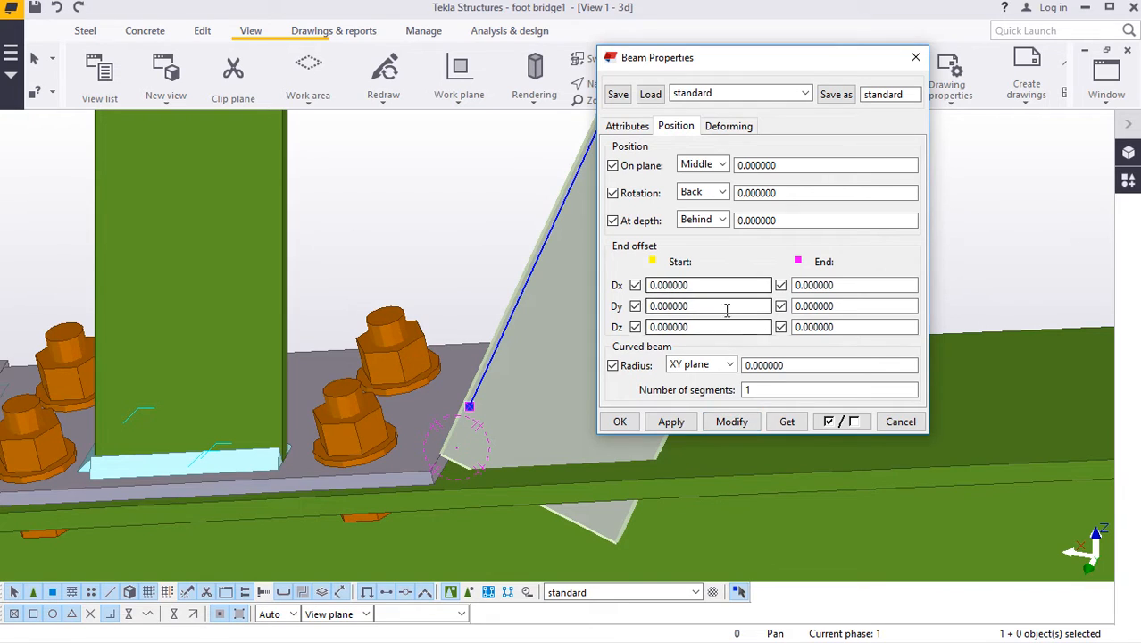
{"action": "left_click", "coordinate": [620, 422]}
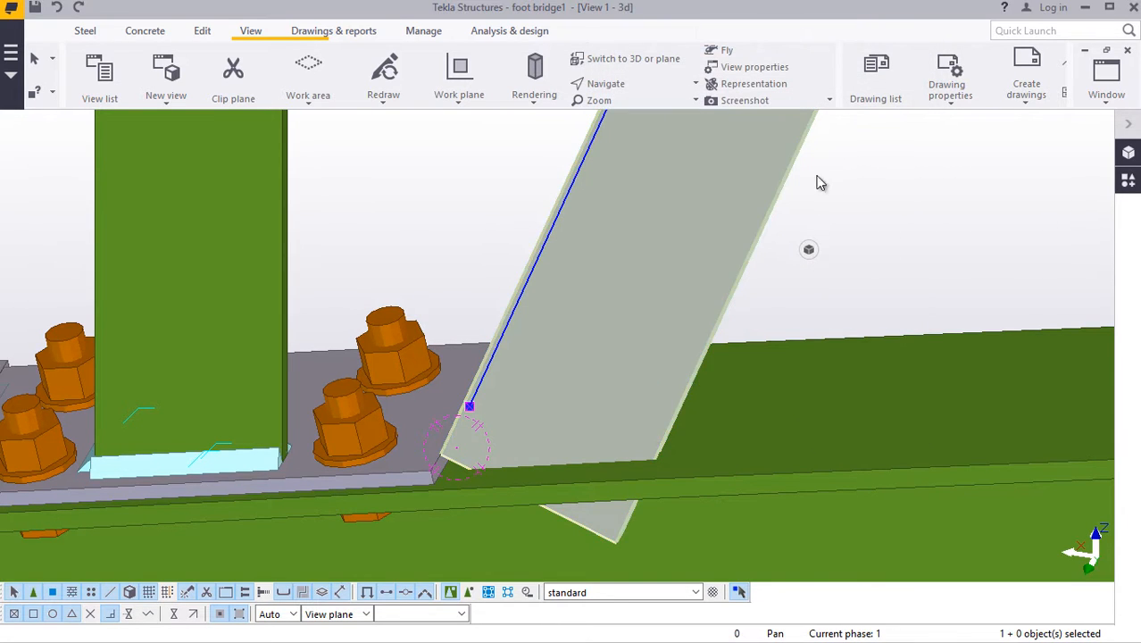
Step: Examine from several angles how the diagonal beam meets the lower chord's base plate and the girder's upper plate
{"action": "left_click", "coordinate": [591, 83]}
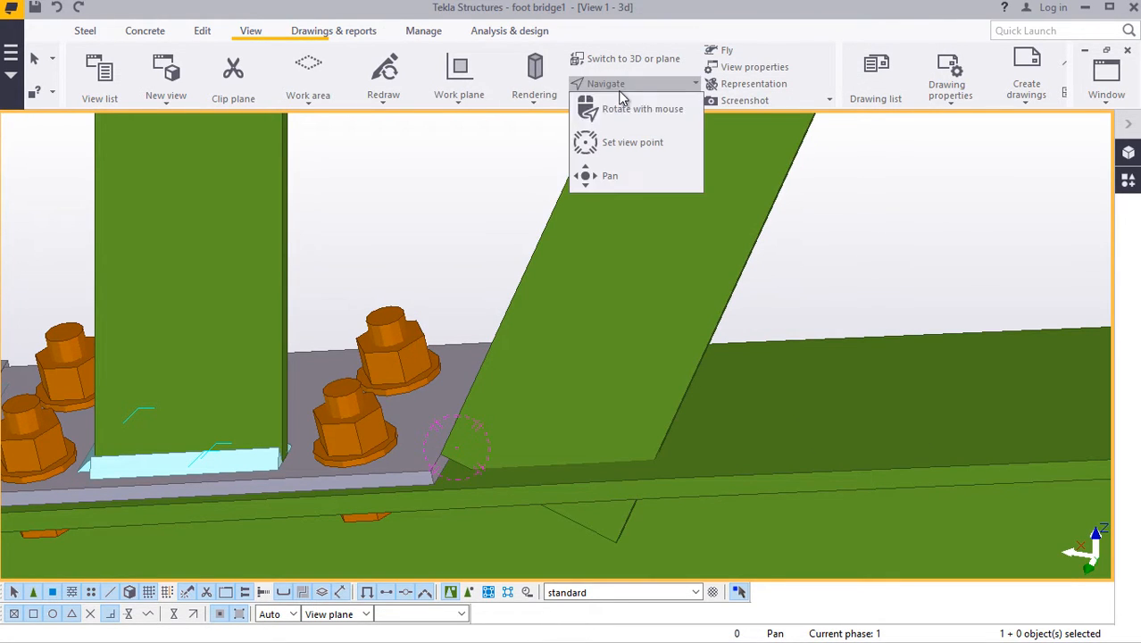
{"action": "left_click", "coordinate": [620, 121]}
{"action": "mouse_move", "coordinate": [484, 437]}
{"action": "left_mouse_down"}
{"action": "mouse_move", "coordinate": [693, 439]}
{"action": "mouse_move", "coordinate": [657, 224]}
{"action": "mouse_move", "coordinate": [541, 259]}
{"action": "mouse_move", "coordinate": [492, 323]}
{"action": "mouse_move", "coordinate": [511, 451]}
{"action": "mouse_move", "coordinate": [390, 398]}
{"action": "mouse_move", "coordinate": [285, 372]}
{"action": "left_mouse_up"}
{"action": "scroll", "coordinate": [294, 402], "scroll_direction": "down", "scroll_amount": 10}
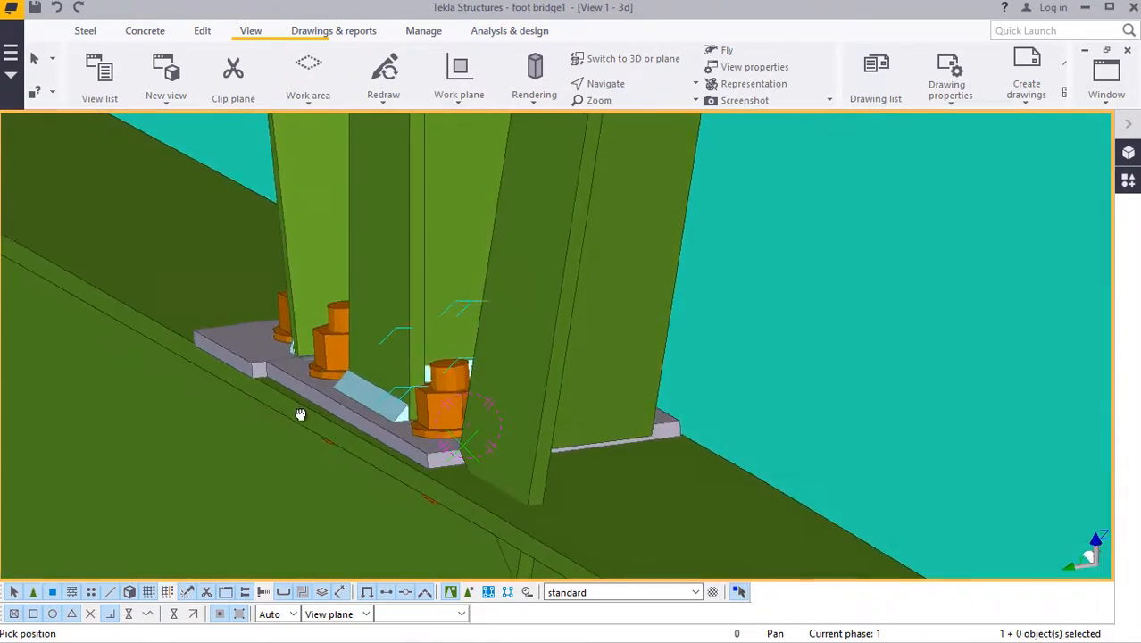
{"action": "scroll", "coordinate": [288, 465], "scroll_direction": "down", "scroll_amount": 7}
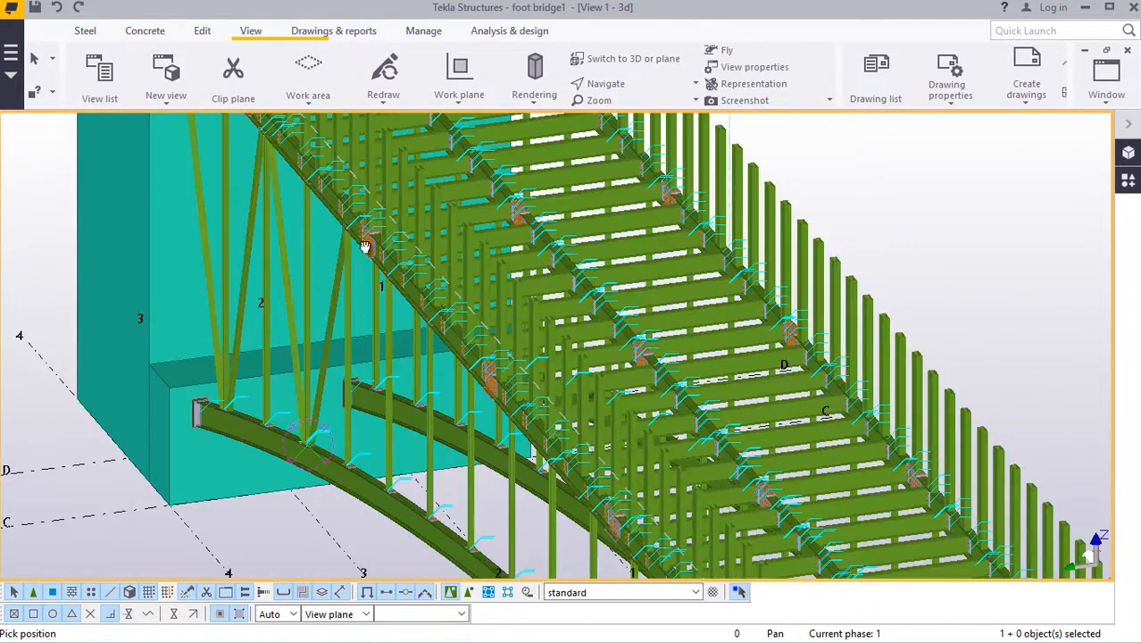
{"action": "middle_click_drag", "start_coordinate": [365, 247], "coordinate": [501, 228], "text": "ctrl"}
{"action": "scroll", "coordinate": [447, 187], "scroll_direction": "up", "scroll_amount": 10}
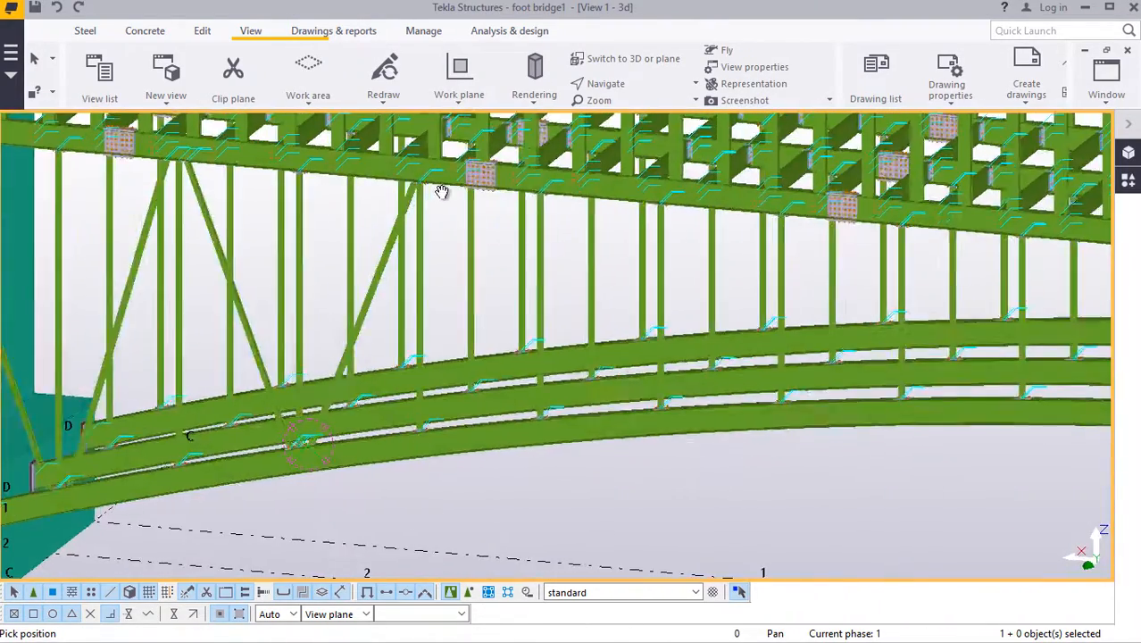
{"action": "scroll", "coordinate": [401, 186], "scroll_direction": "up", "scroll_amount": 2}
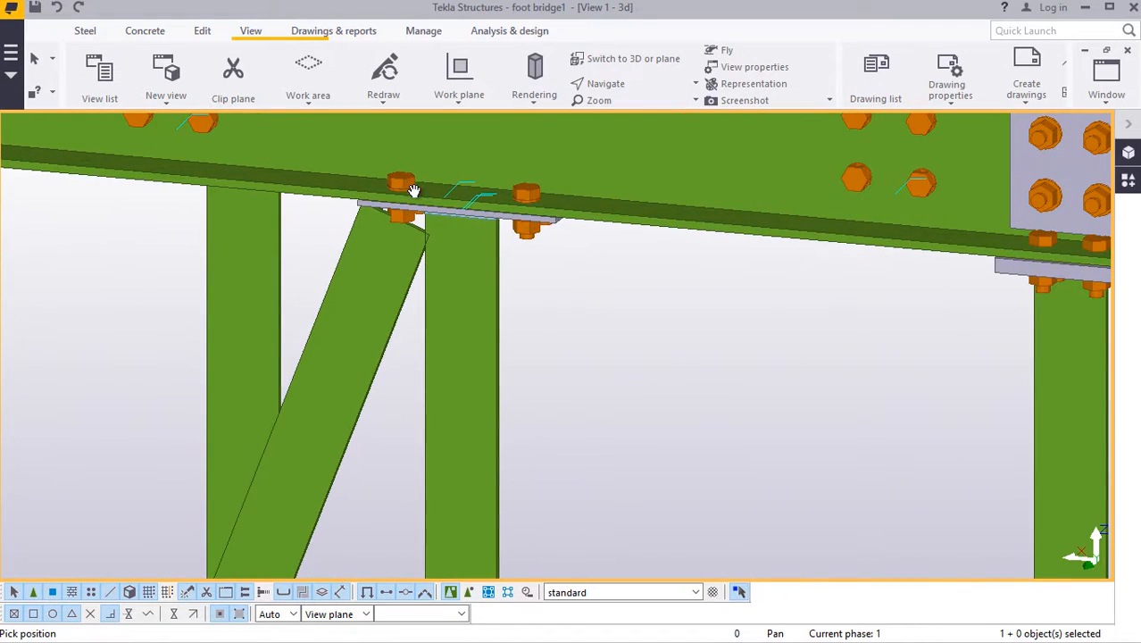
{"action": "left_click", "coordinate": [609, 85]}
{"action": "left_click", "coordinate": [629, 111]}
{"action": "middle_click_drag", "start_coordinate": [403, 208], "coordinate": [373, 211], "text": "ctrl"}
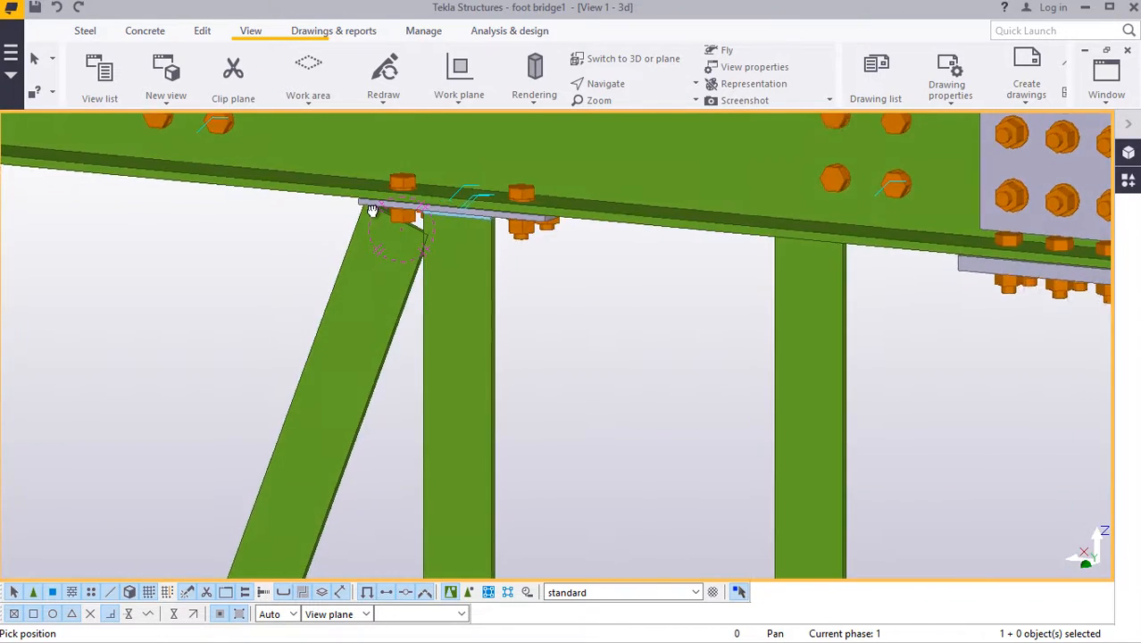
{"action": "middle_click_drag", "start_coordinate": [450, 184], "coordinate": [288, 283], "text": "ctrl"}
Step: Delete the diagonal beam that runs from the girder's post plate down to the lower arch chord
{"action": "right_click", "coordinate": [288, 284]}
{"action": "left_click", "coordinate": [327, 296]}
{"action": "right_click", "coordinate": [349, 295]}
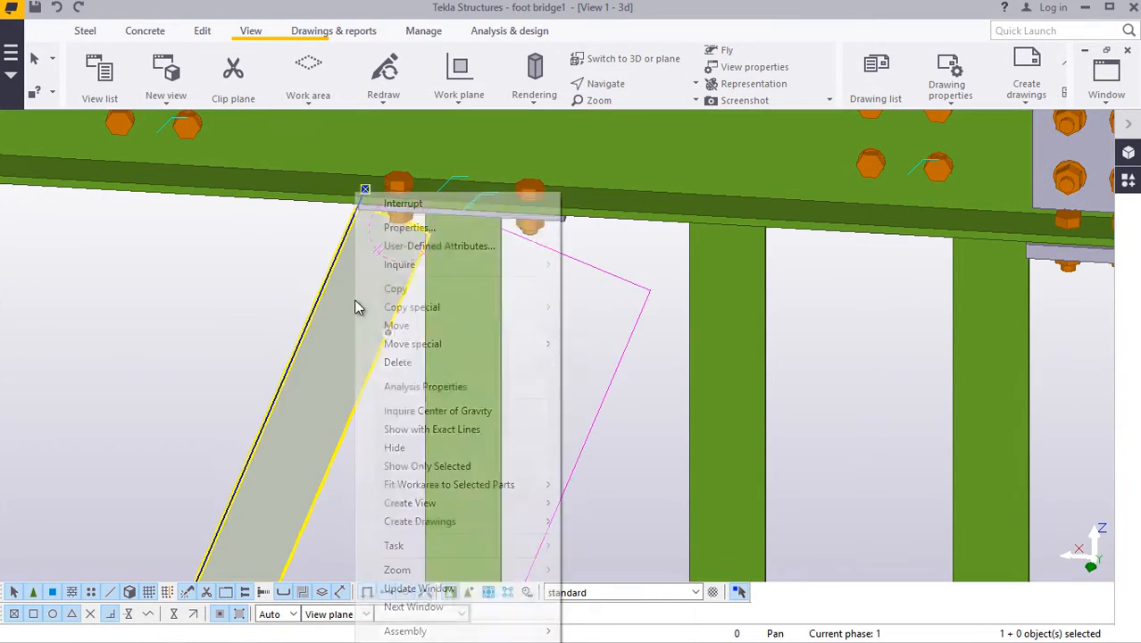
{"action": "left_click", "coordinate": [400, 363]}
Step: Examine the underside of the girder's post plate, around the bolts and the welded post end
{"action": "scroll", "coordinate": [376, 213], "scroll_direction": "up", "scroll_amount": 2}
{"action": "scroll", "coordinate": [398, 211], "scroll_direction": "up", "scroll_amount": 2}
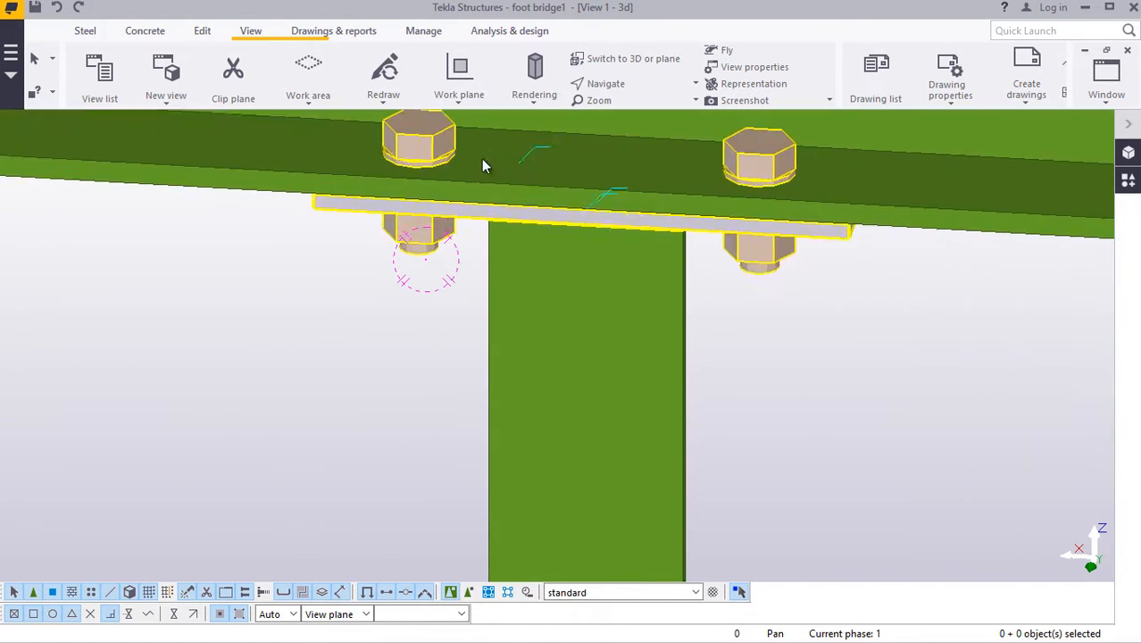
{"action": "left_click", "coordinate": [623, 87]}
{"action": "left_click", "coordinate": [625, 87]}
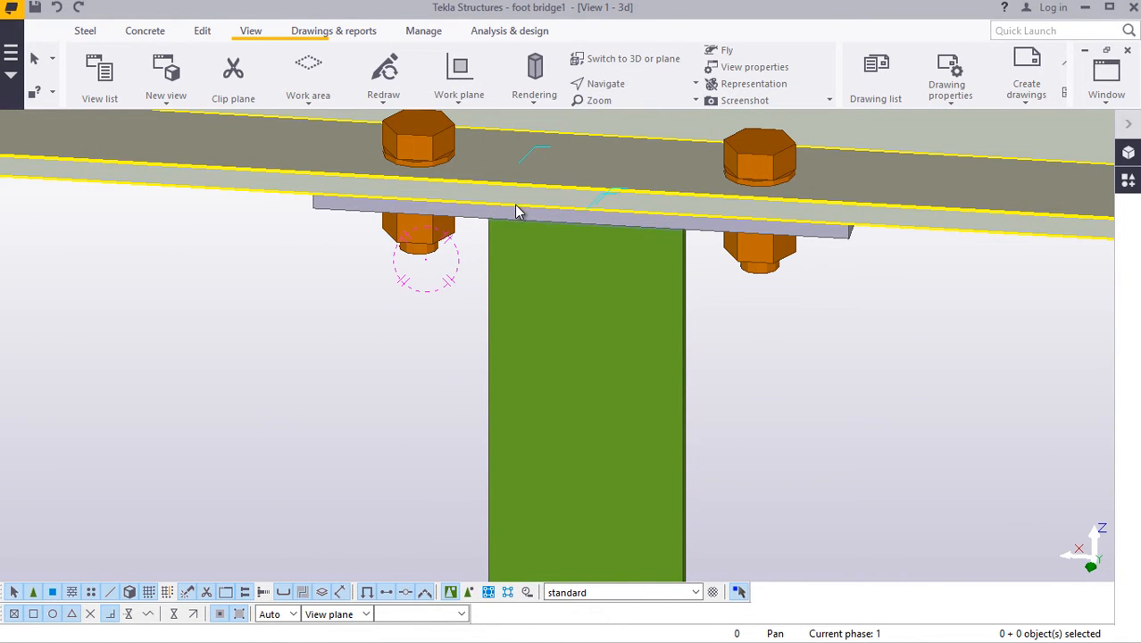
{"action": "left_click", "coordinate": [527, 237]}
{"action": "left_click", "coordinate": [612, 87]}
{"action": "left_click", "coordinate": [630, 116]}
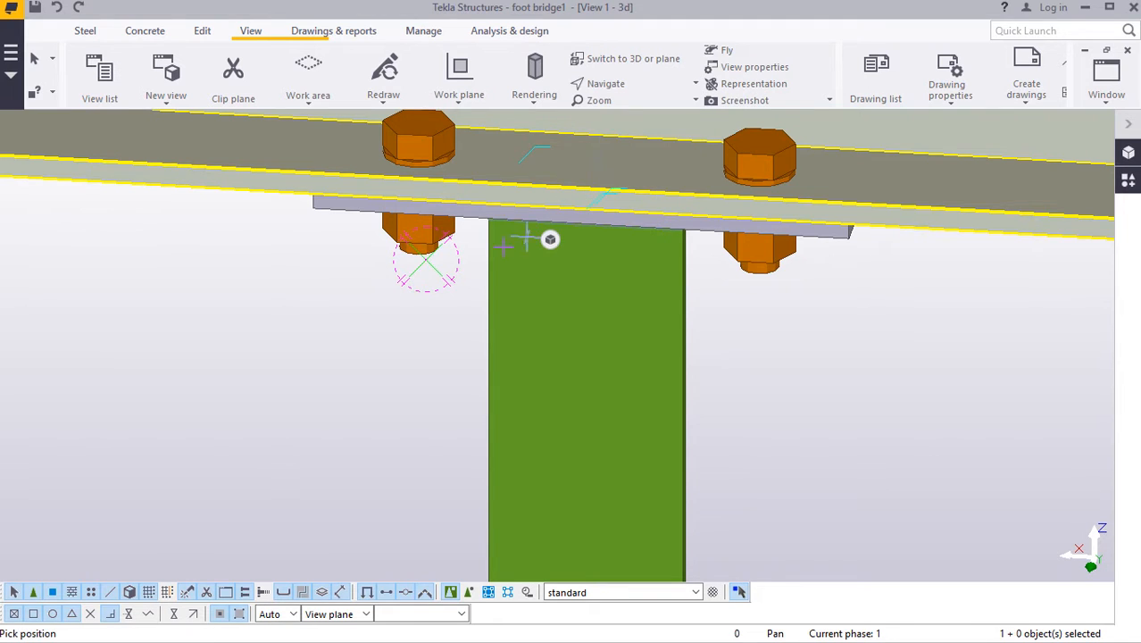
{"action": "left_click_drag", "start_coordinate": [501, 248], "coordinate": [522, 161]}
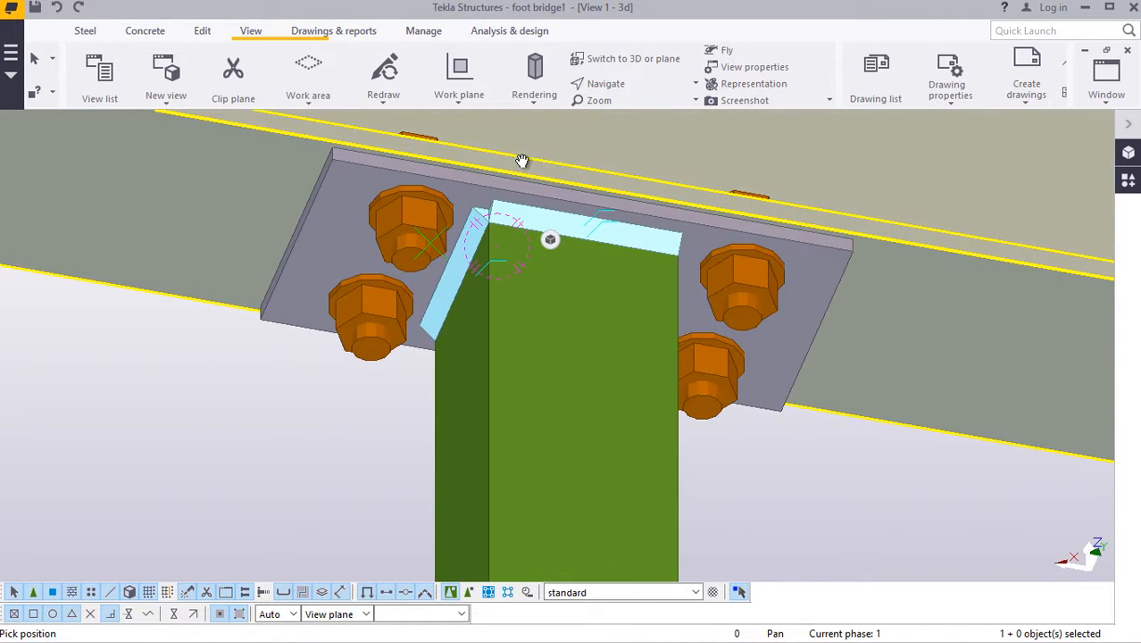
{"action": "scroll", "coordinate": [506, 199], "scroll_direction": "up", "scroll_amount": 3}
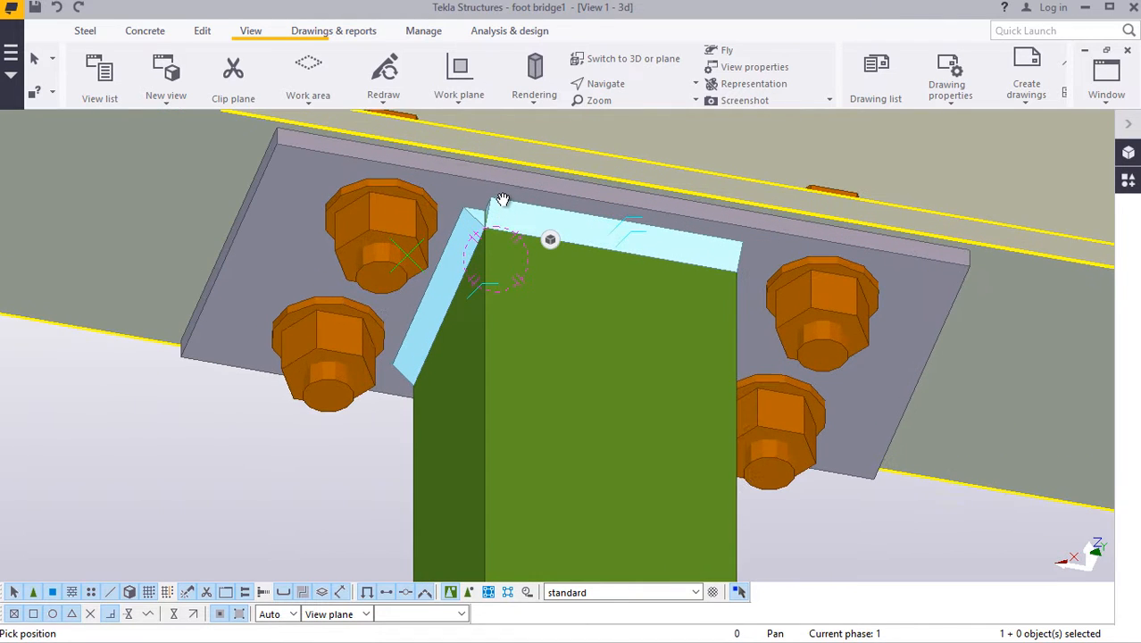
{"action": "right_click", "coordinate": [170, 491]}
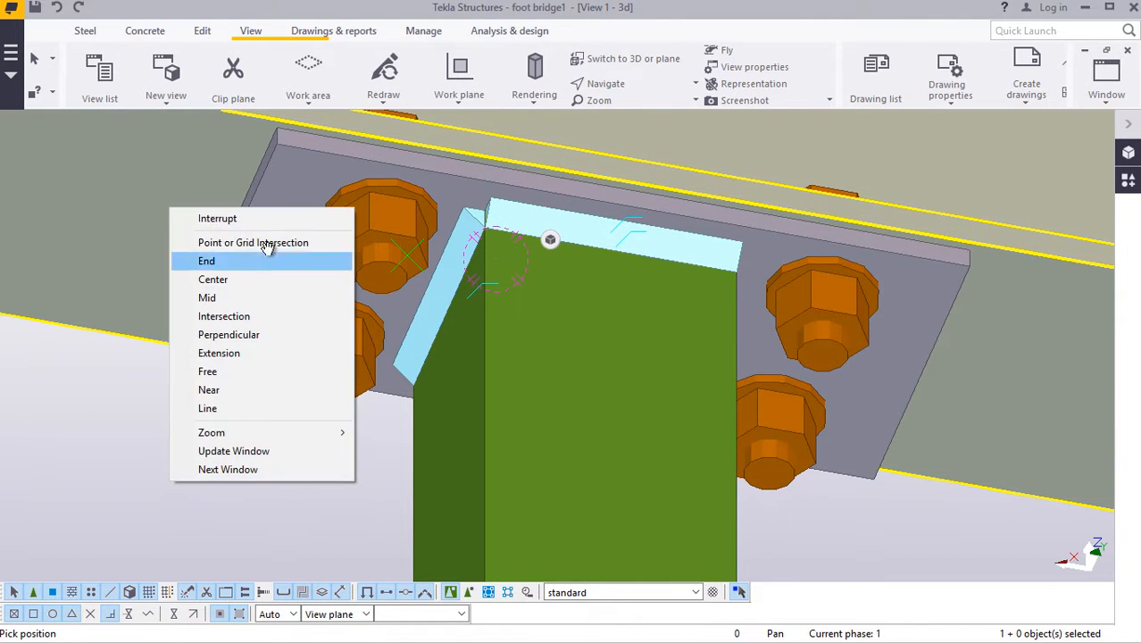
{"action": "left_click", "coordinate": [252, 220]}
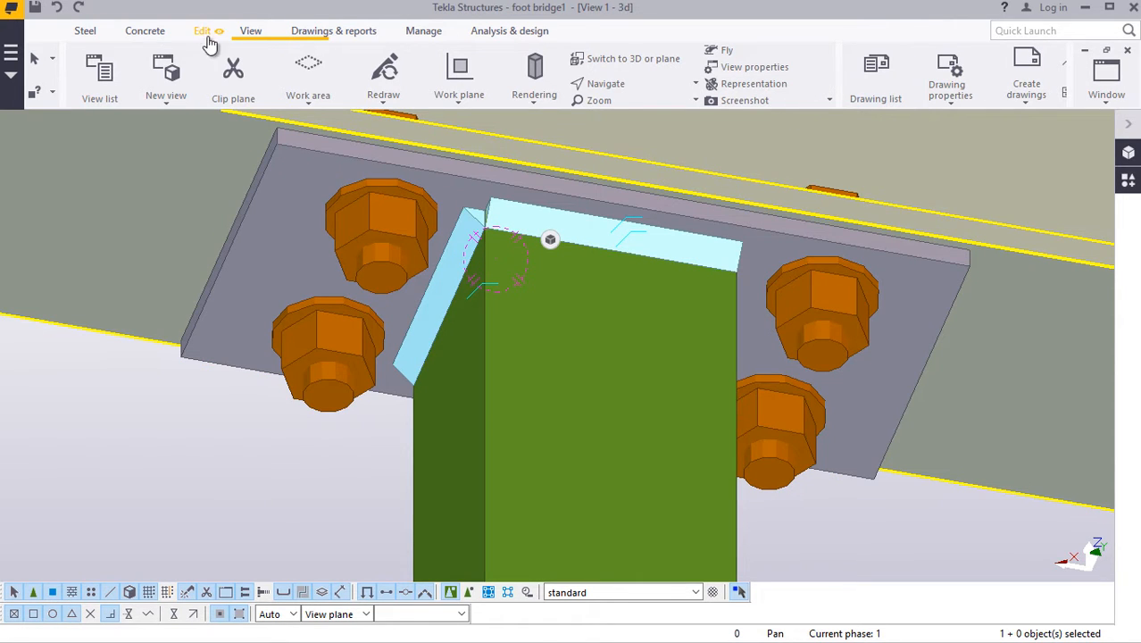
Step: Try a point at the corner of the post plate's lower face, and delete that point
{"action": "left_click", "coordinate": [205, 39]}
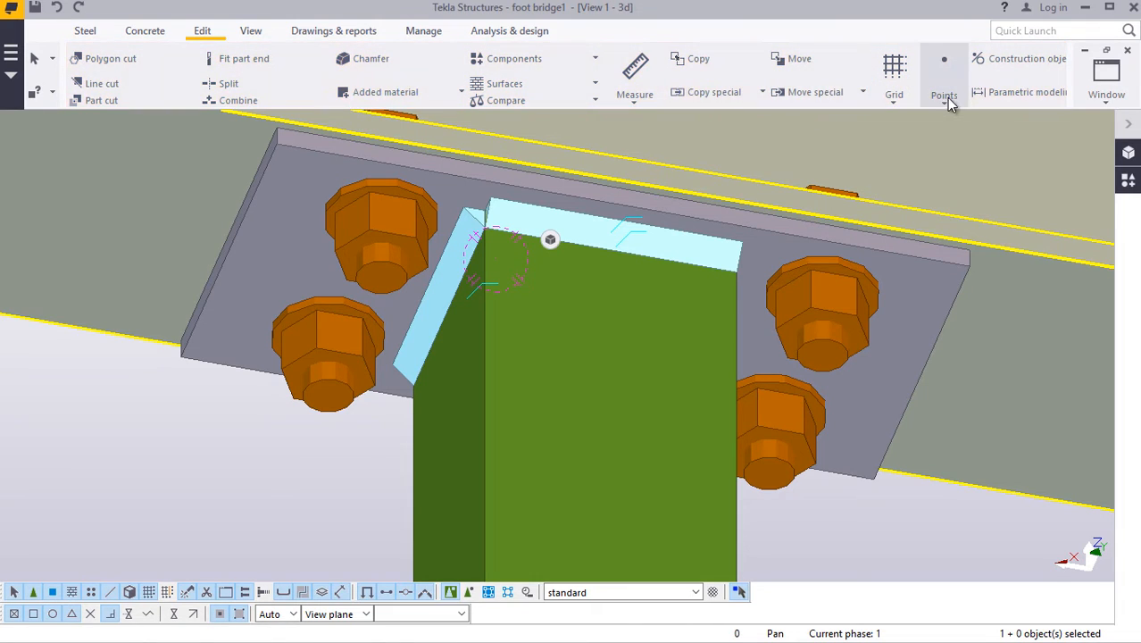
{"action": "left_click", "coordinate": [948, 104]}
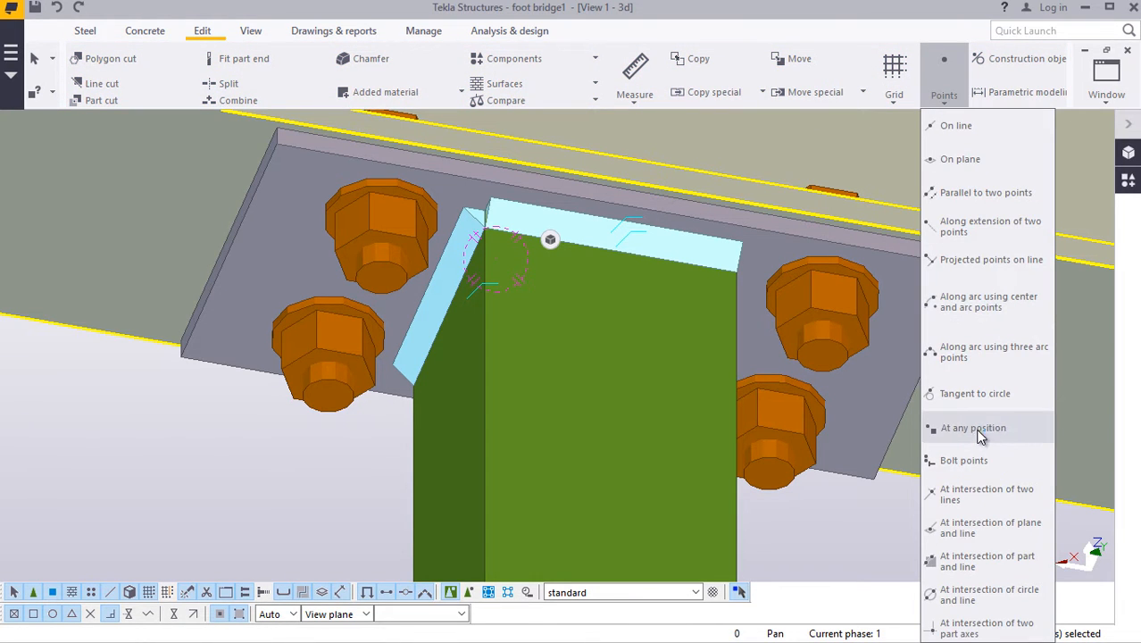
{"action": "left_click", "coordinate": [975, 427]}
{"action": "scroll", "coordinate": [550, 239], "scroll_direction": "up", "scroll_amount": 4}
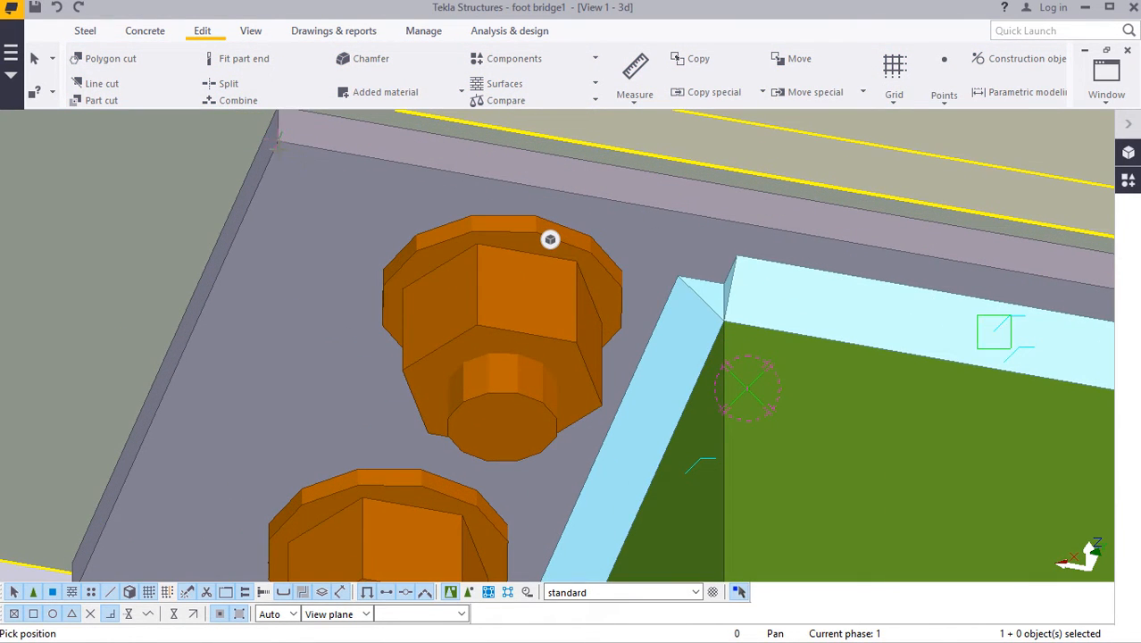
{"action": "scroll", "coordinate": [550, 240], "scroll_direction": "down", "scroll_amount": 3}
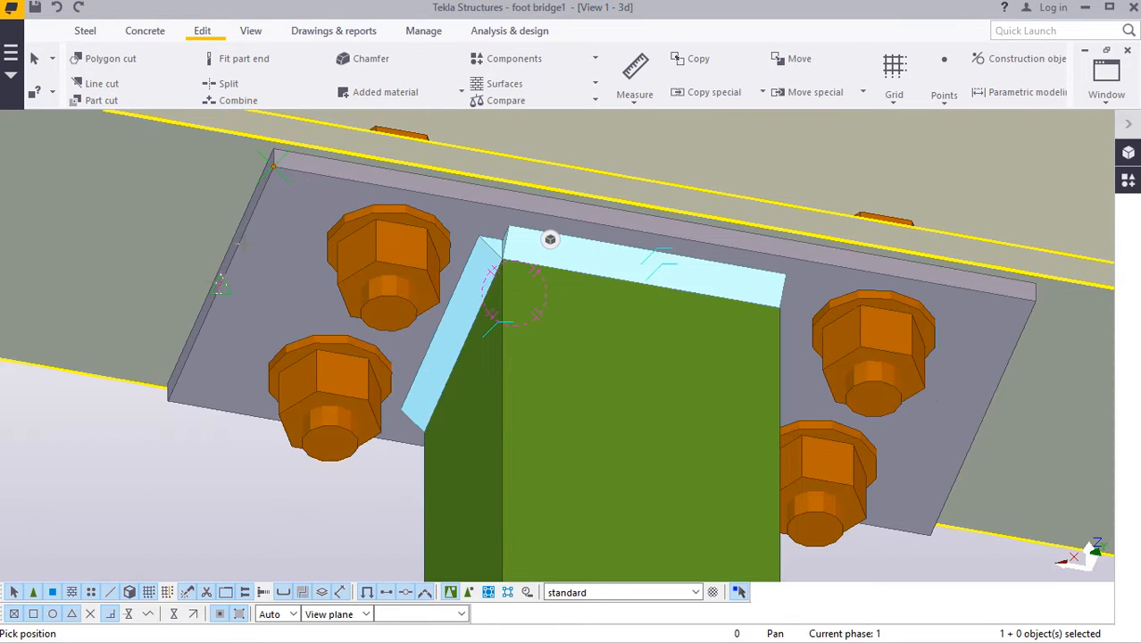
{"action": "scroll", "coordinate": [166, 404], "scroll_direction": "up", "scroll_amount": 2}
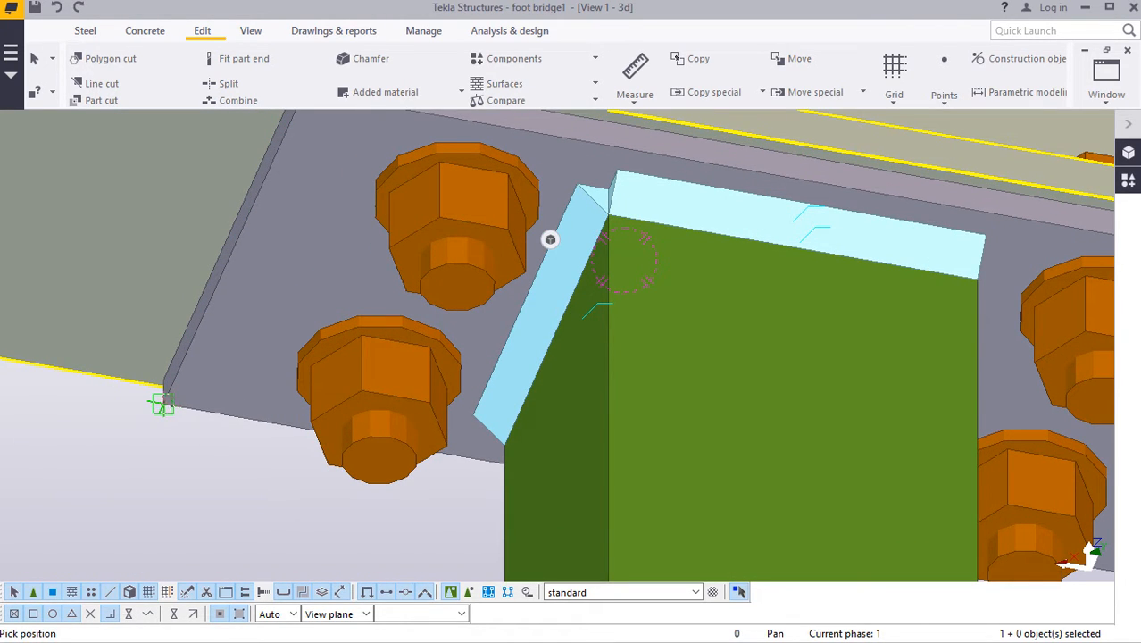
{"action": "scroll", "coordinate": [204, 460], "scroll_direction": "down", "scroll_amount": 4}
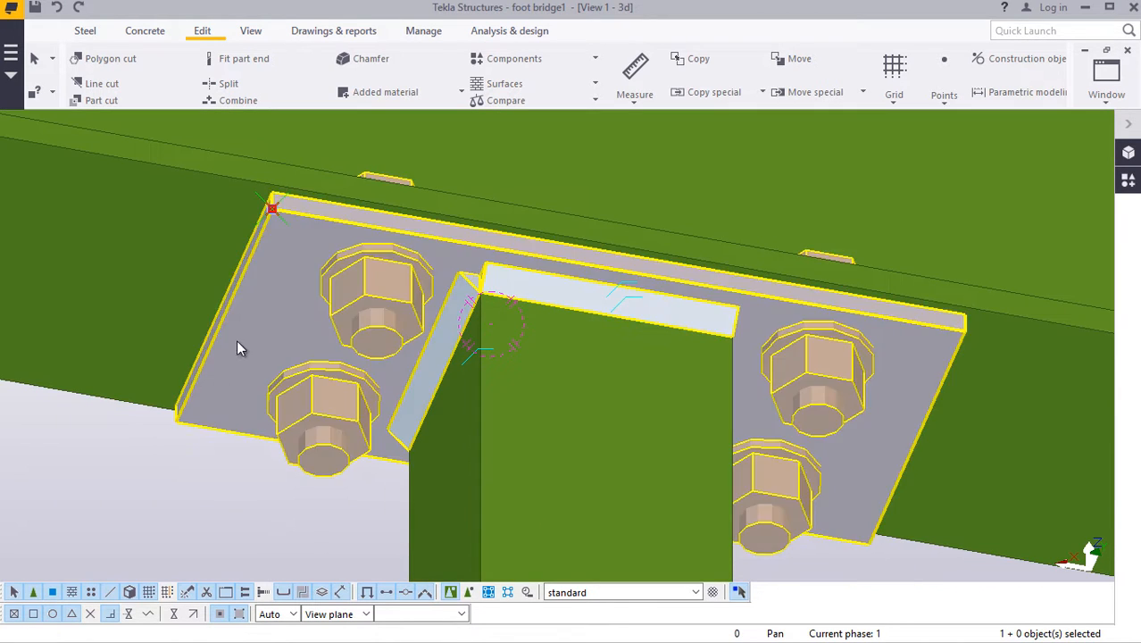
{"action": "right_click", "coordinate": [168, 518]}
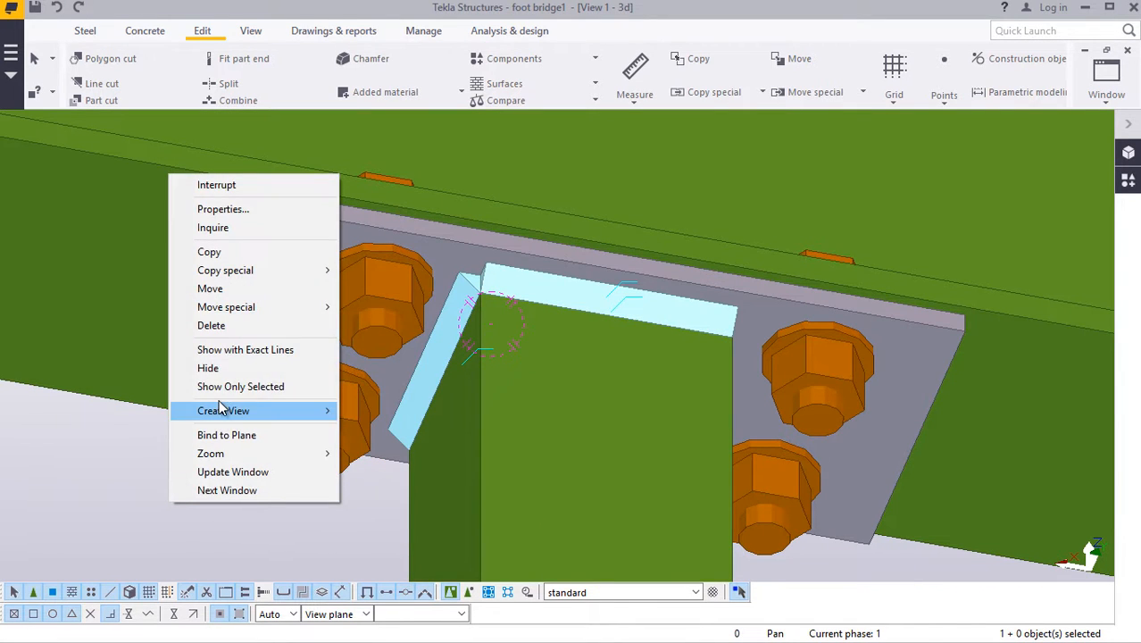
{"action": "left_click", "coordinate": [222, 327]}
Step: Add points at both corners of the post plate's short end edge, on the face against the girder flange
{"action": "left_click", "coordinate": [945, 105]}
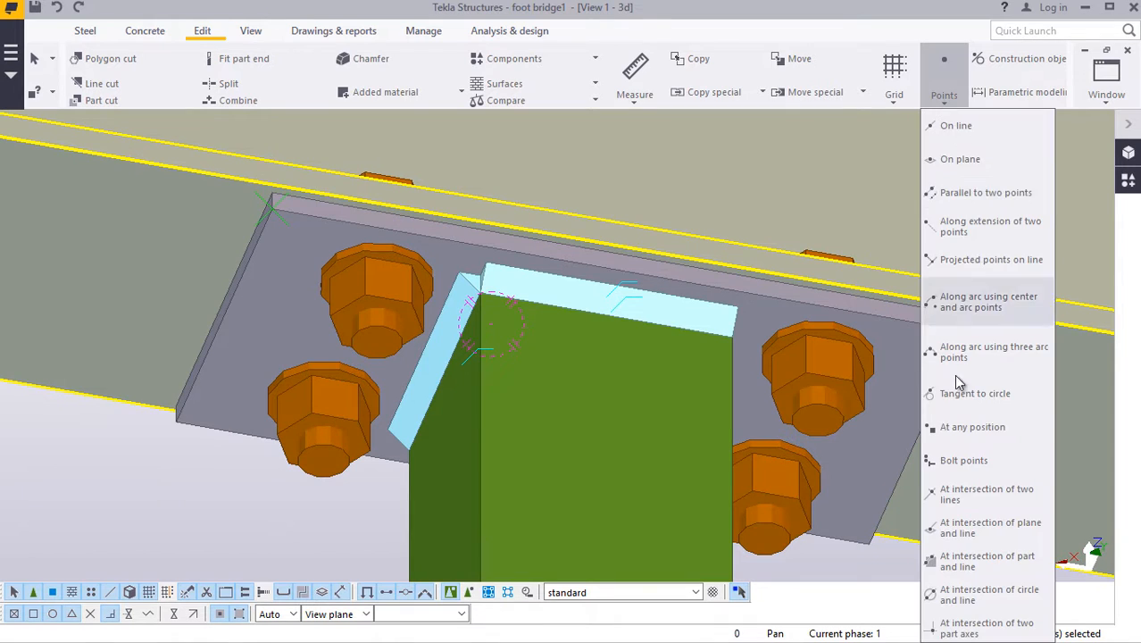
{"action": "left_click", "coordinate": [952, 428]}
{"action": "scroll", "coordinate": [284, 198], "scroll_direction": "up", "scroll_amount": 1}
{"action": "scroll", "coordinate": [284, 198], "scroll_direction": "up", "scroll_amount": 3}
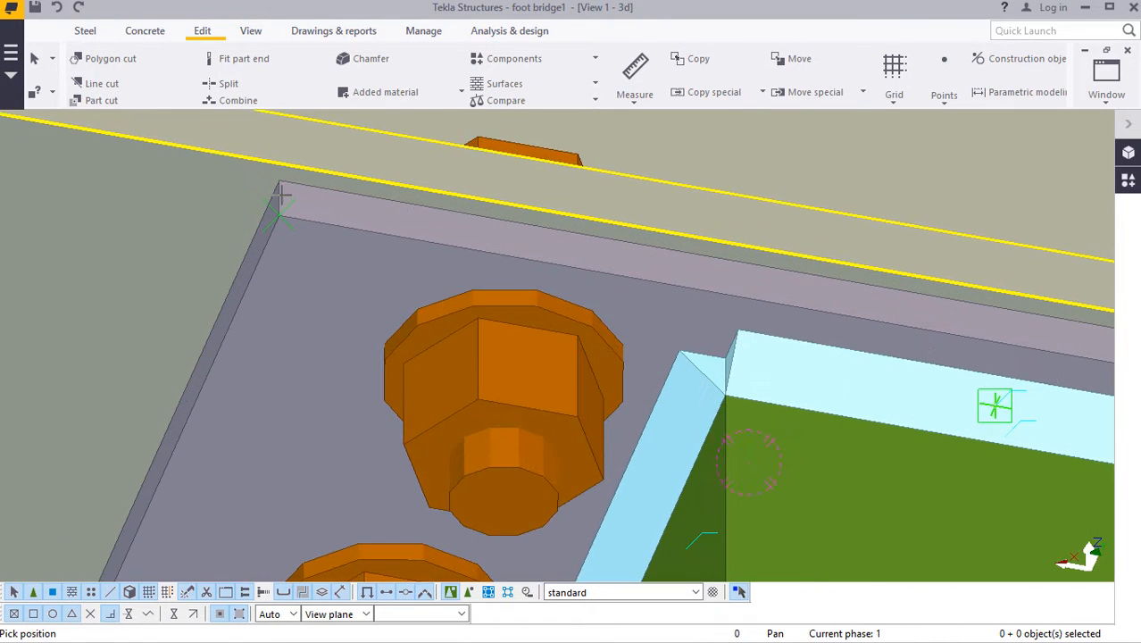
{"action": "scroll", "coordinate": [317, 211], "scroll_direction": "down", "scroll_amount": 3}
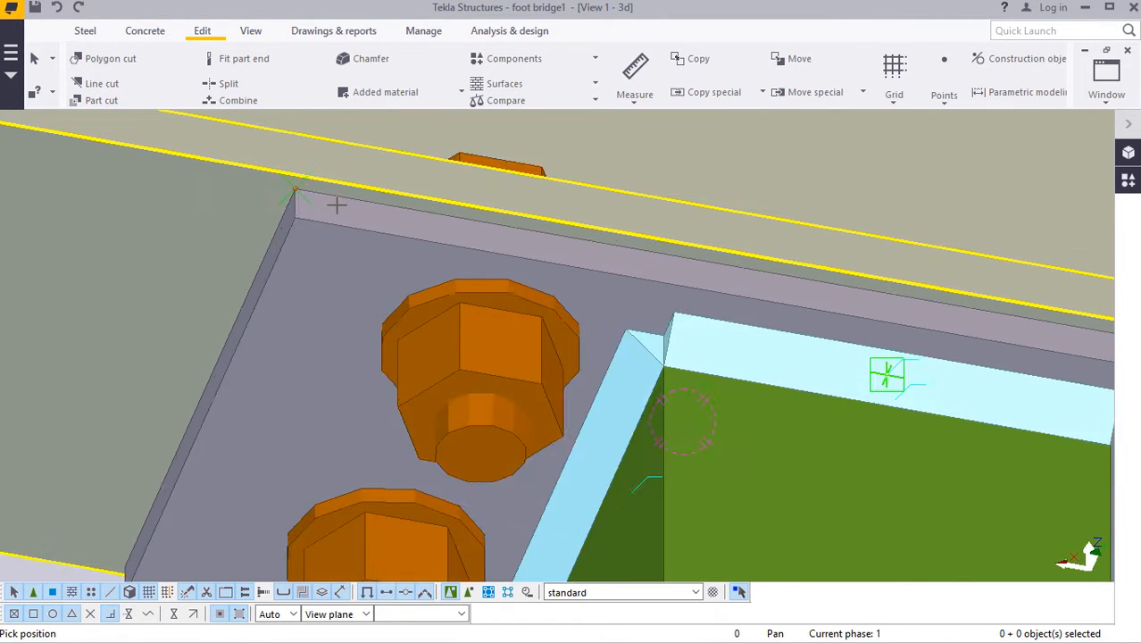
{"action": "scroll", "coordinate": [225, 407], "scroll_direction": "up", "scroll_amount": 4}
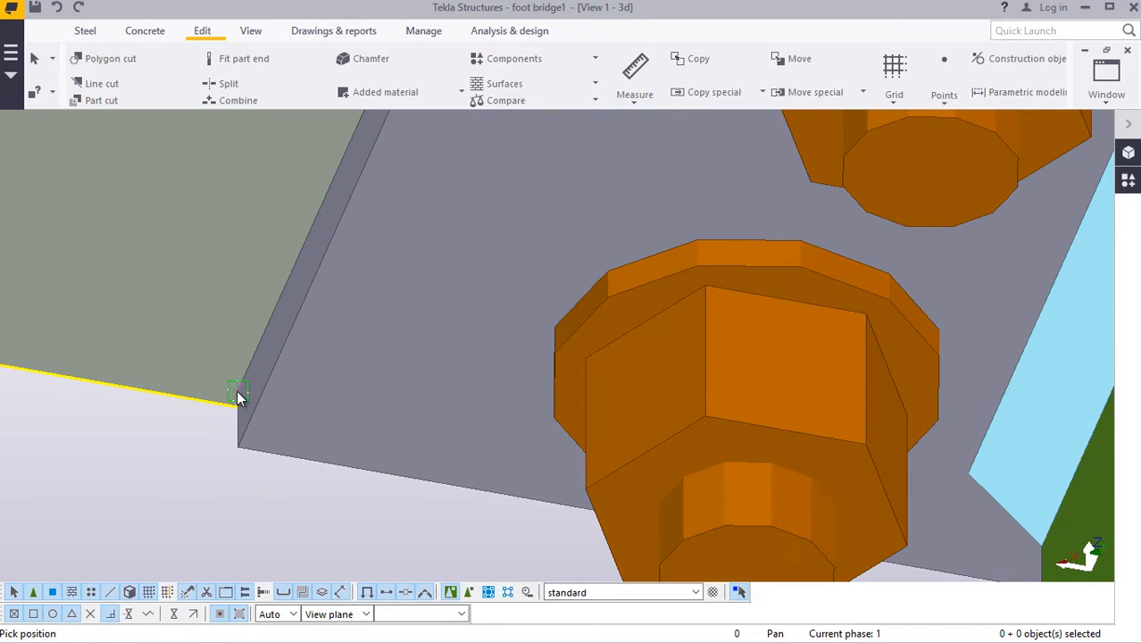
{"action": "right_click", "coordinate": [243, 298]}
{"action": "left_click", "coordinate": [272, 309]}
{"action": "scroll", "coordinate": [266, 383], "scroll_direction": "down", "scroll_amount": 5}
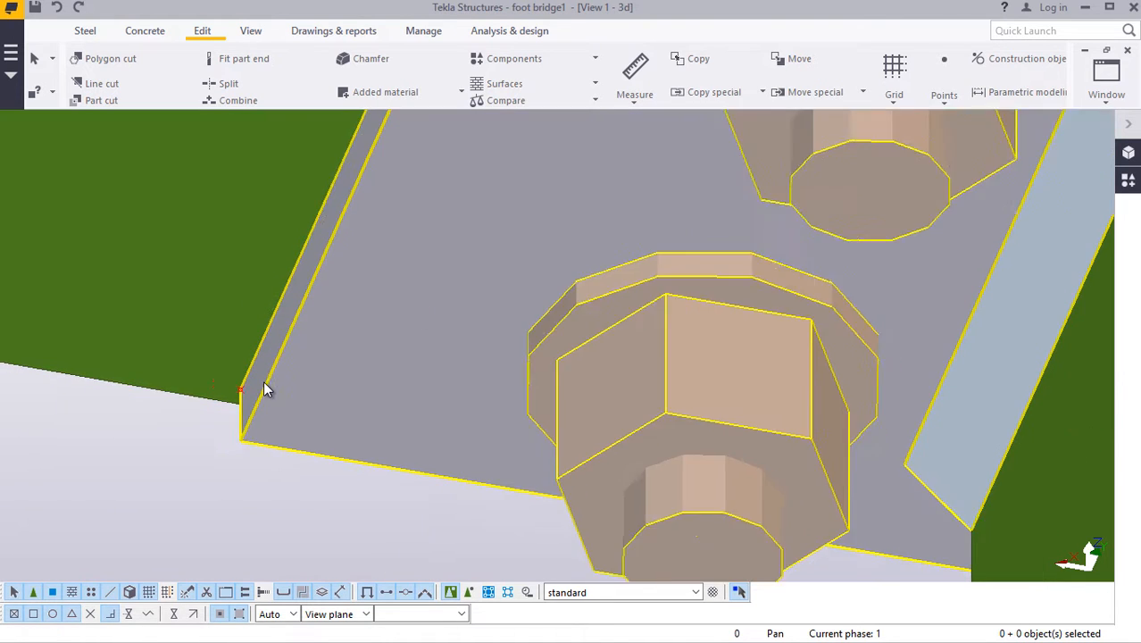
{"action": "scroll", "coordinate": [332, 229], "scroll_direction": "up", "scroll_amount": 3}
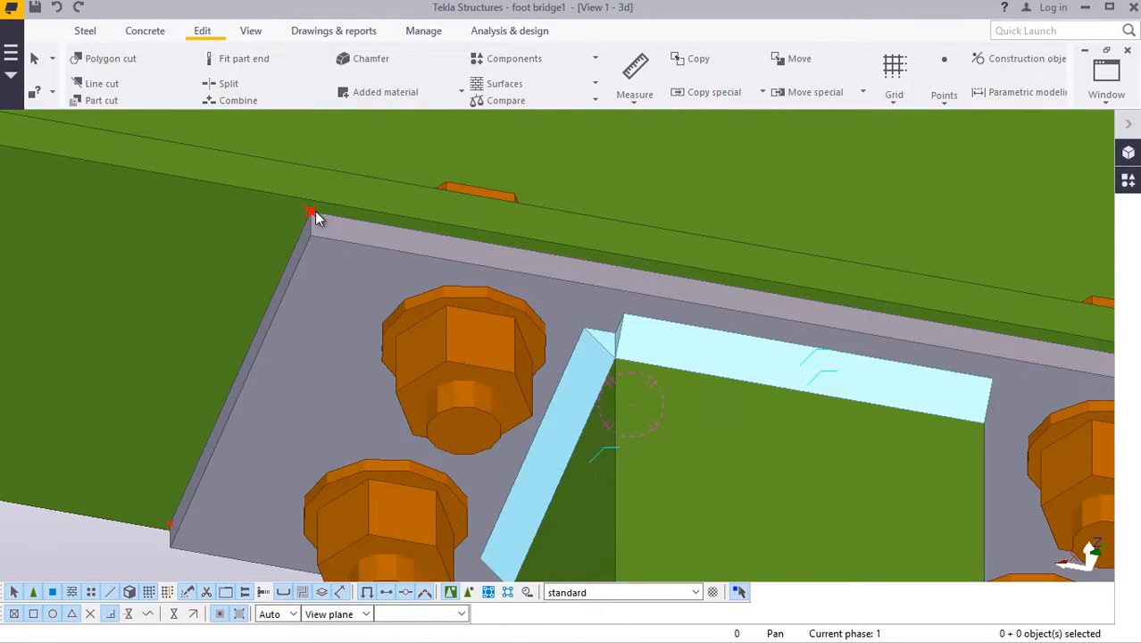
{"action": "left_click", "coordinate": [310, 213]}
{"action": "right_click", "coordinate": [103, 545]}
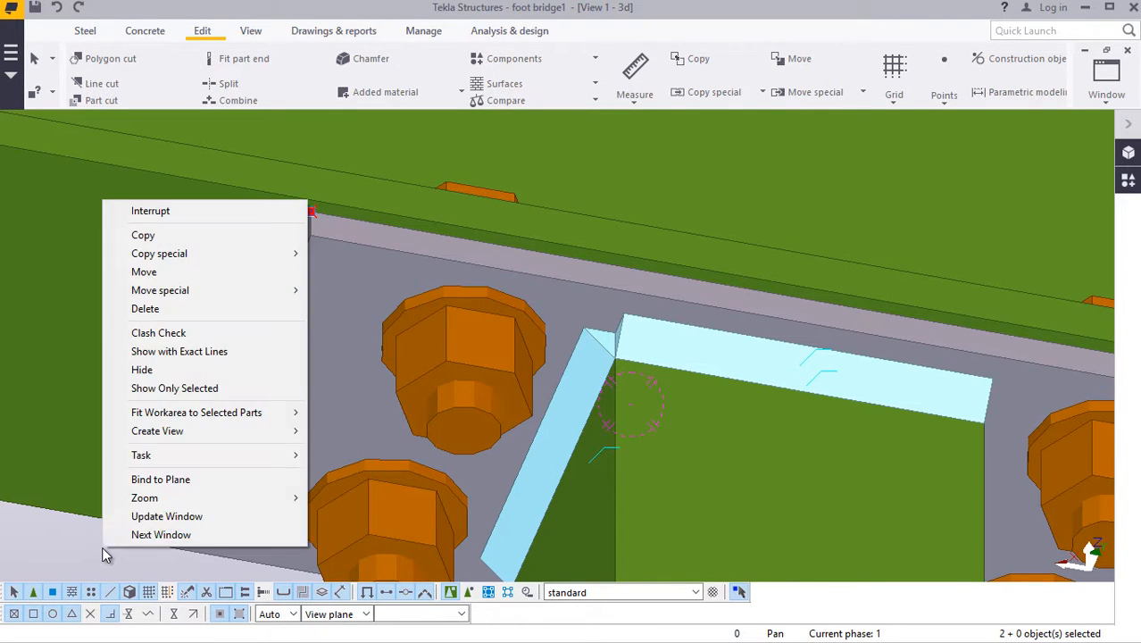
{"action": "left_click", "coordinate": [143, 236]}
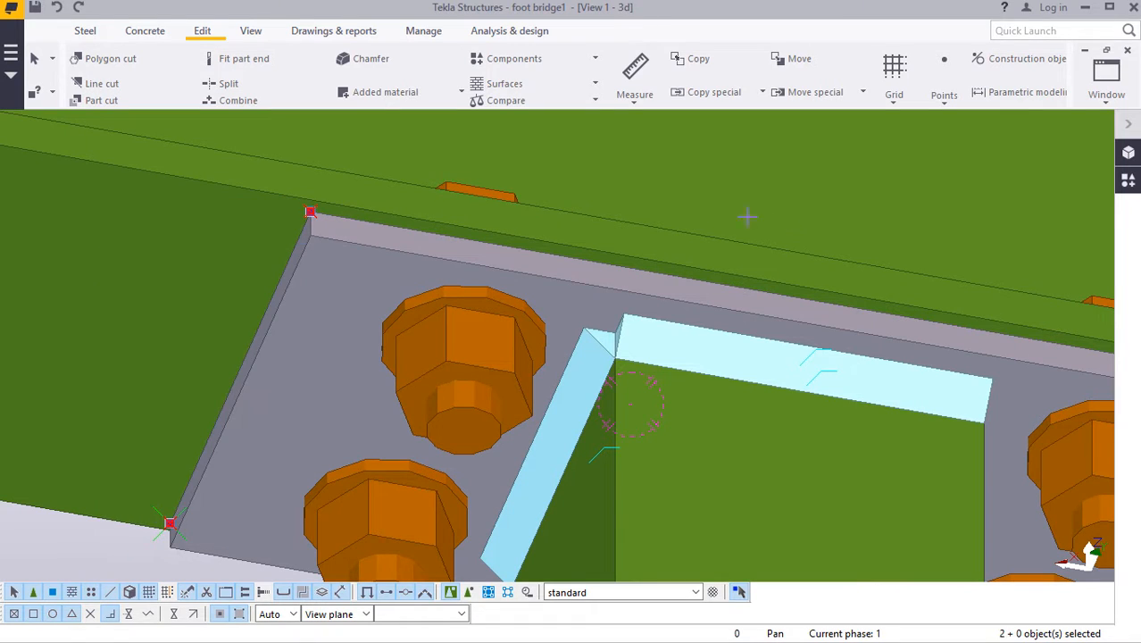
{"action": "left_click", "coordinate": [820, 303]}
{"action": "right_click", "coordinate": [777, 301]}
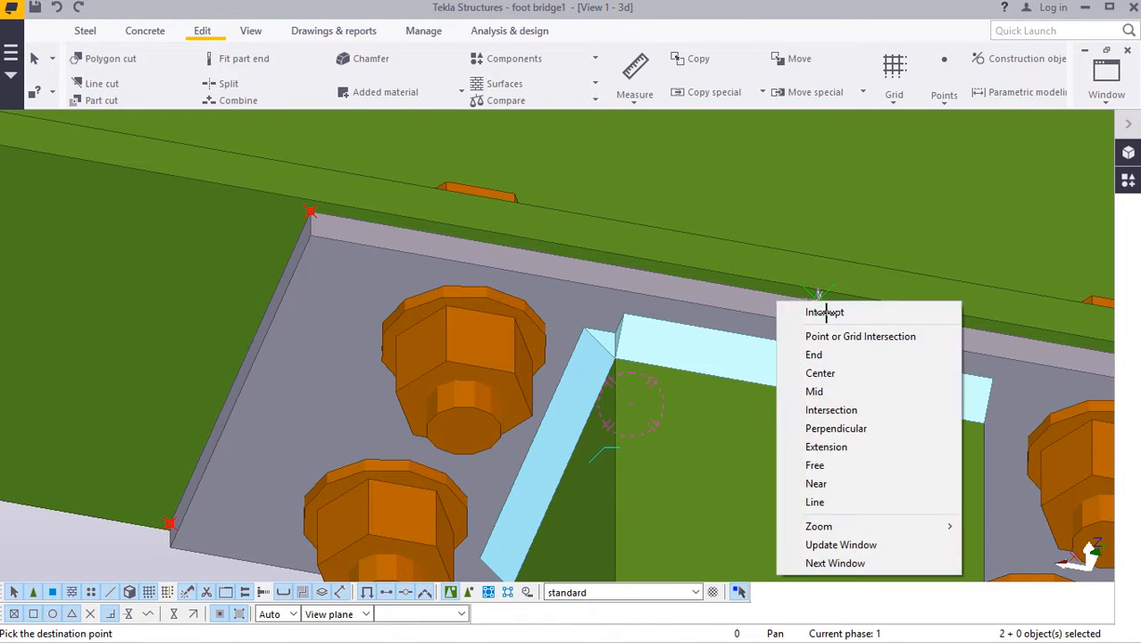
{"action": "left_click", "coordinate": [821, 311]}
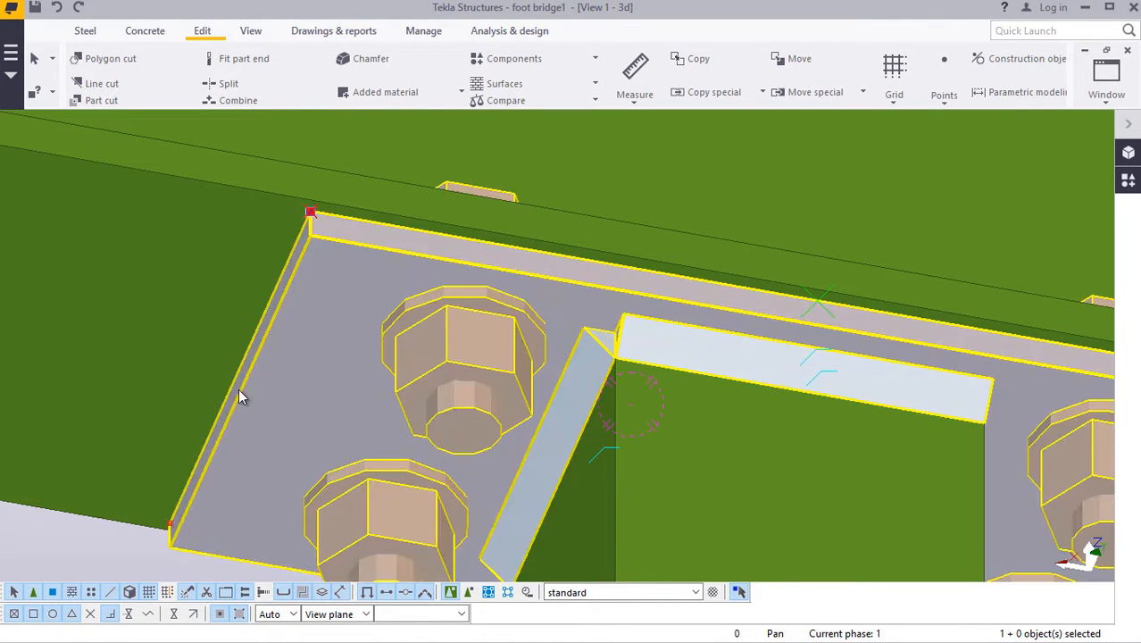
Step: Copy the two corner points along the post plate, from the plate's corner to the midpoint of its long edge
{"action": "right_click", "coordinate": [173, 528]}
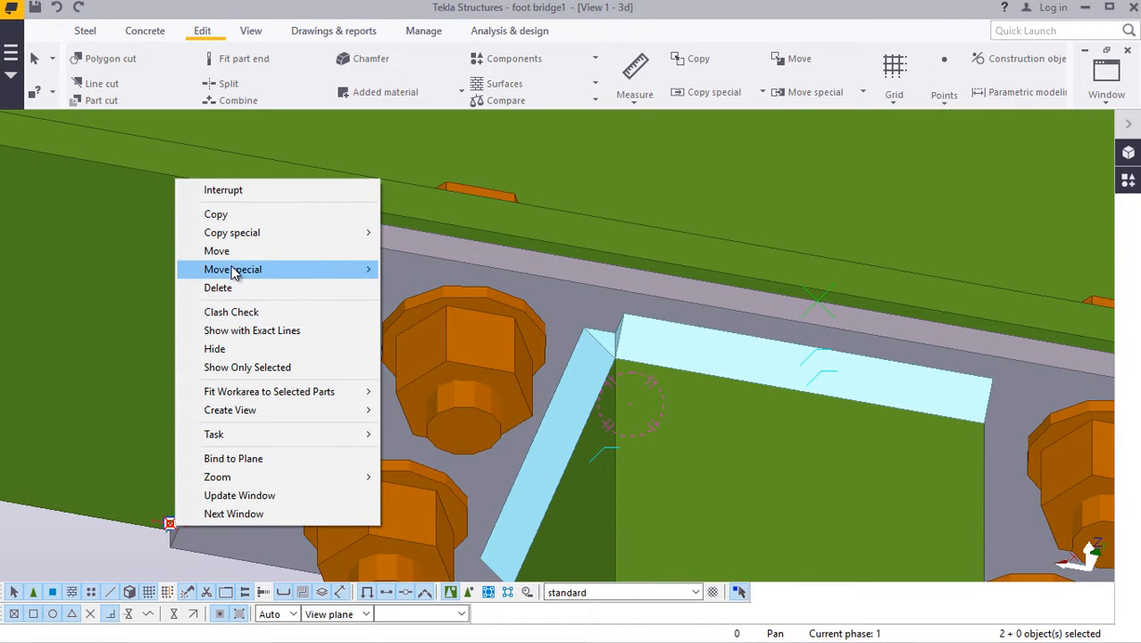
{"action": "left_click", "coordinate": [216, 214]}
{"action": "scroll", "coordinate": [318, 223], "scroll_direction": "up", "scroll_amount": 2}
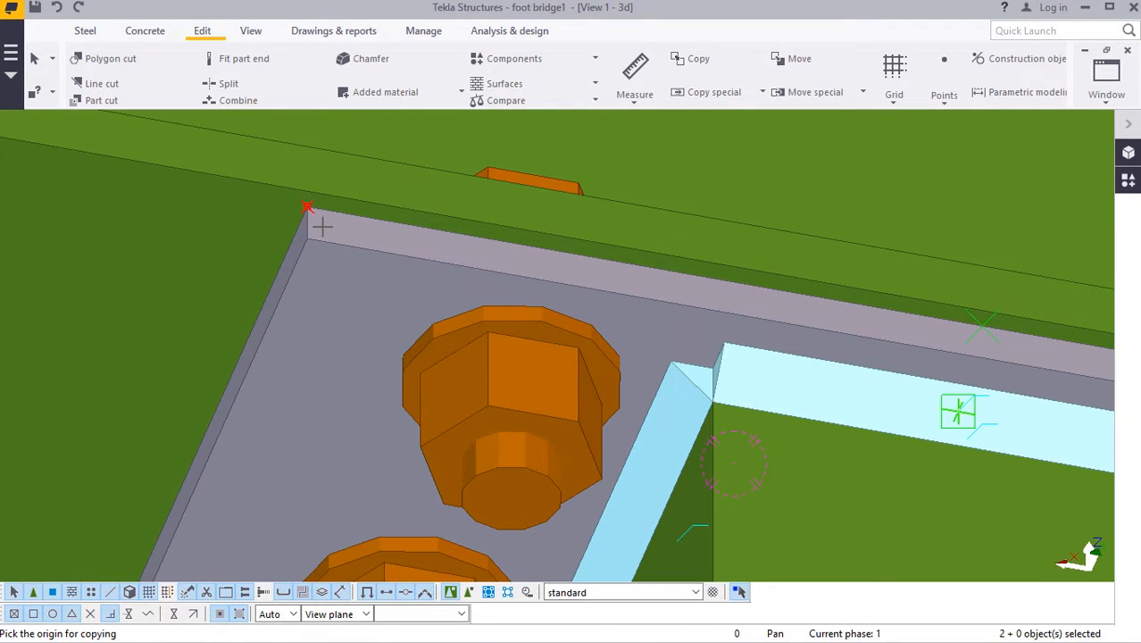
{"action": "left_click", "coordinate": [308, 213]}
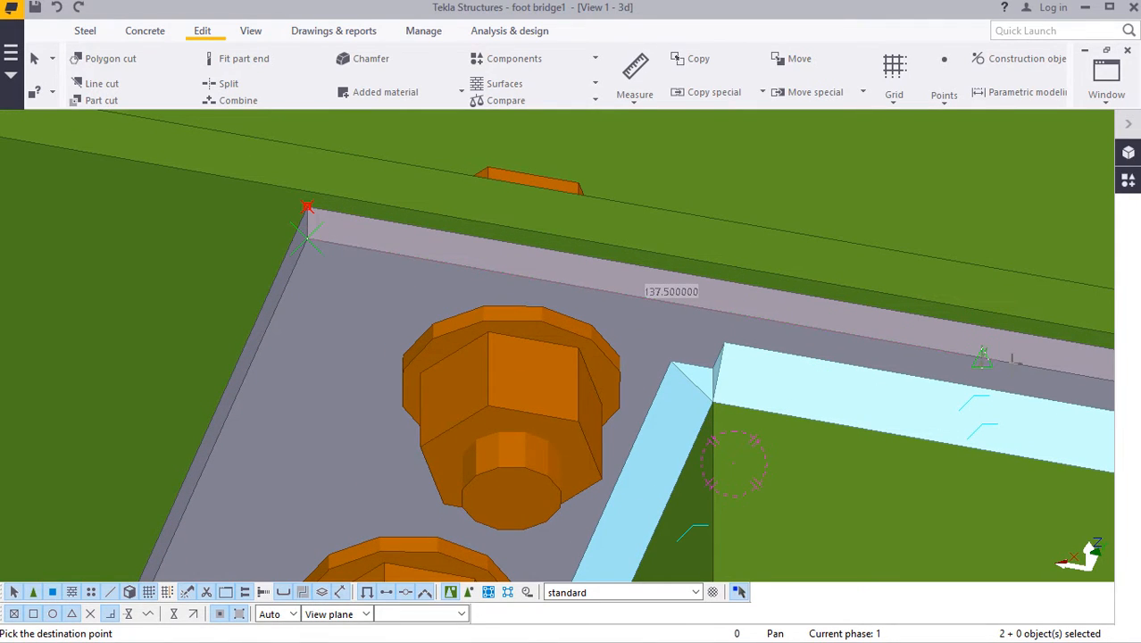
{"action": "right_click", "coordinate": [956, 343]}
{"action": "left_click", "coordinate": [1017, 355]}
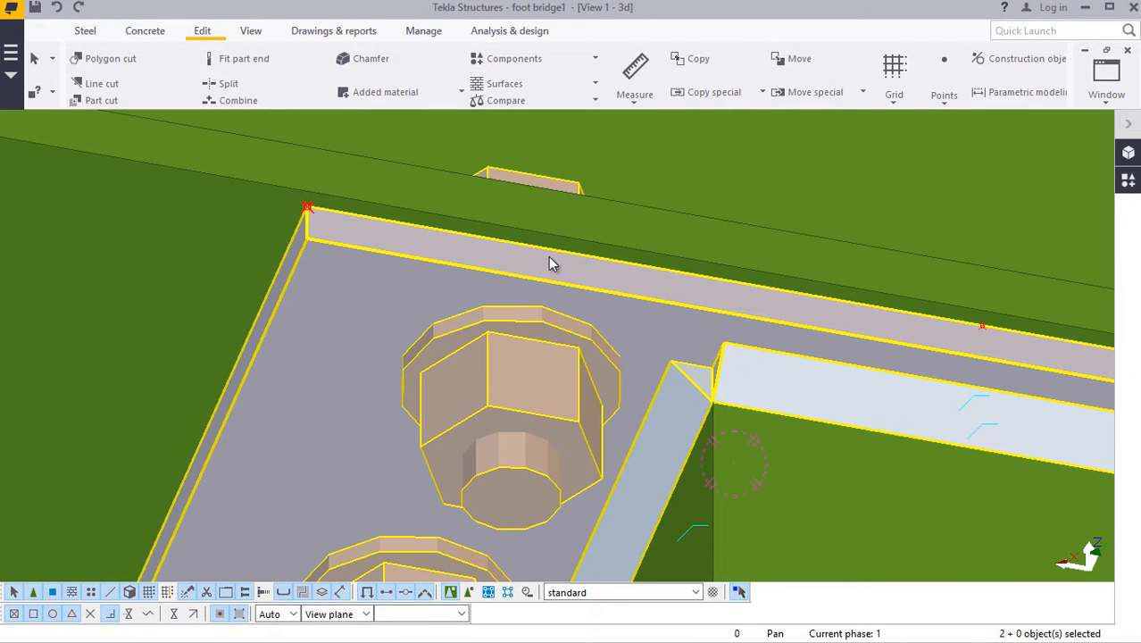
Step: Copy the two corner points 137.5 mm outward past the post plate, from the long edge's midpoint to the plate corner
{"action": "scroll", "coordinate": [486, 316], "scroll_direction": "down", "scroll_amount": 6}
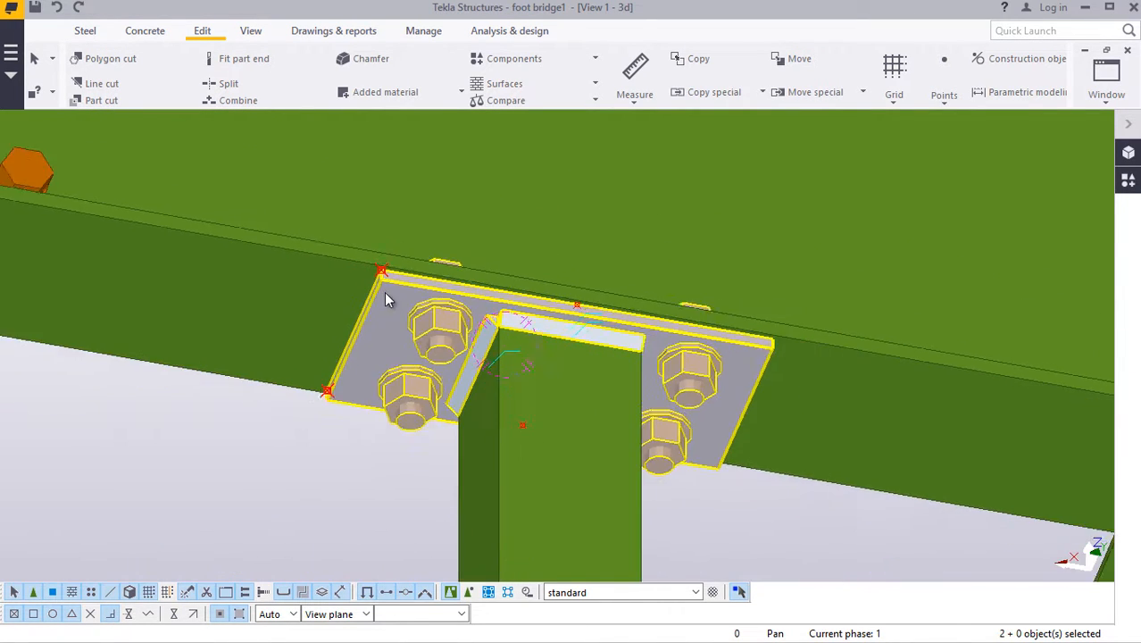
{"action": "scroll", "coordinate": [540, 301], "scroll_direction": "up", "scroll_amount": 1}
{"action": "scroll", "coordinate": [541, 305], "scroll_direction": "up", "scroll_amount": 1}
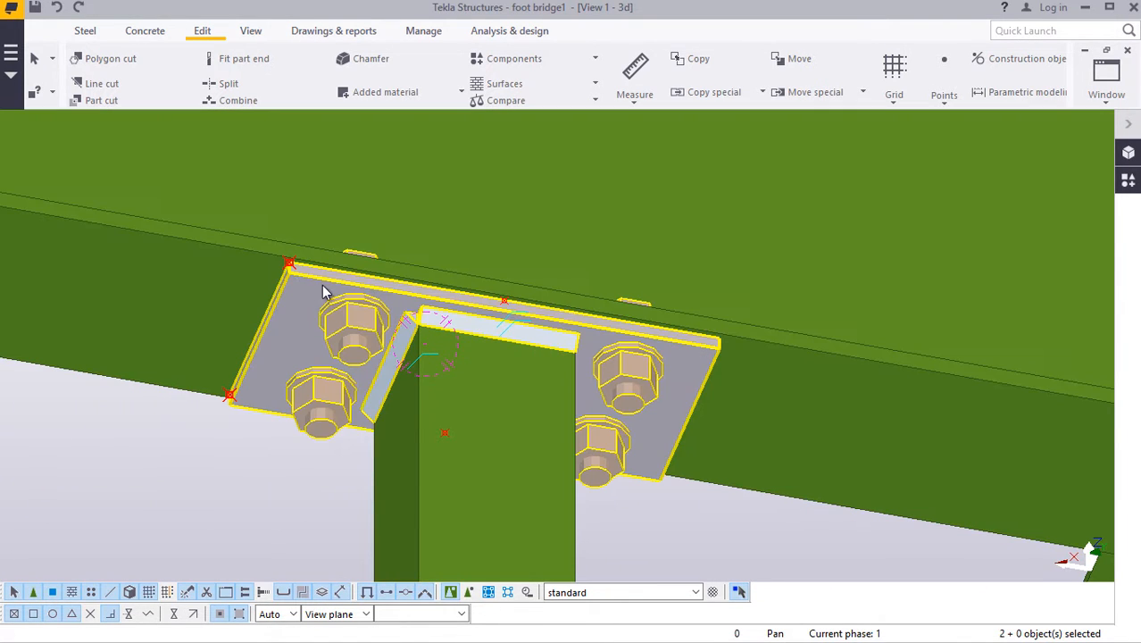
{"action": "scroll", "coordinate": [300, 277], "scroll_direction": "up", "scroll_amount": 3}
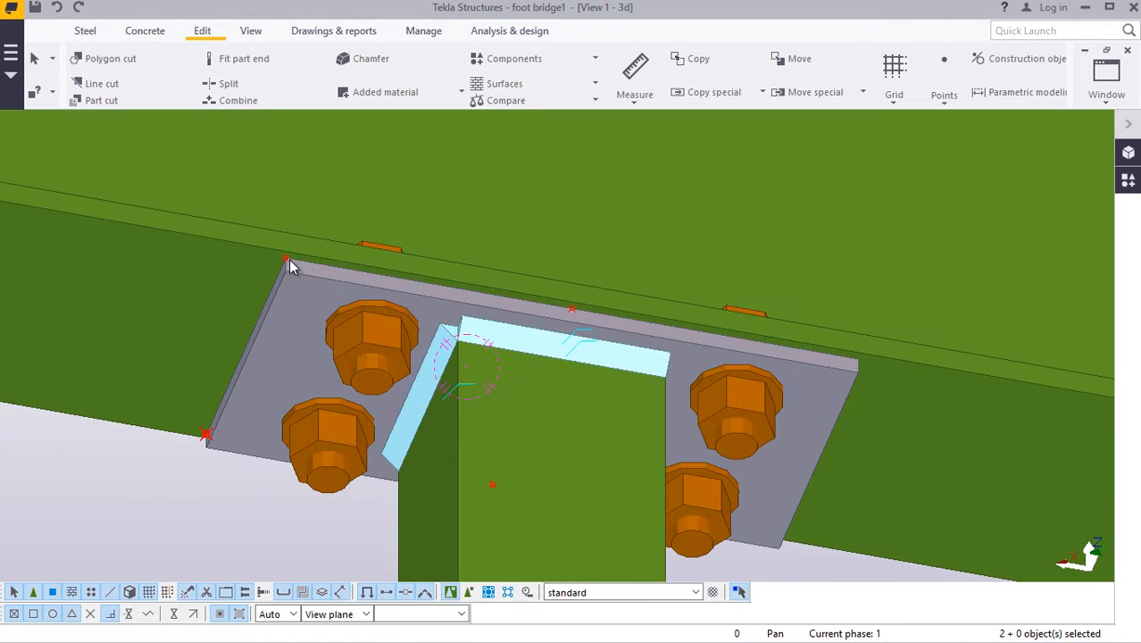
{"action": "left_click", "coordinate": [287, 258], "text": "ctrl"}
{"action": "right_click", "coordinate": [206, 438]}
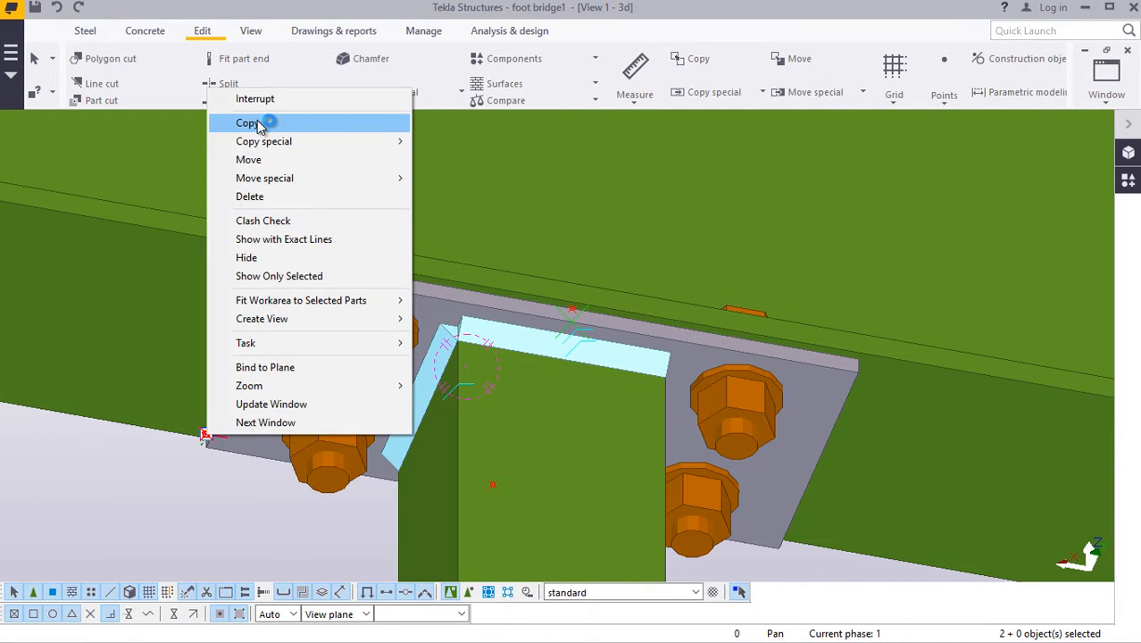
{"action": "left_click", "coordinate": [255, 123]}
{"action": "scroll", "coordinate": [579, 313], "scroll_direction": "up", "scroll_amount": 4}
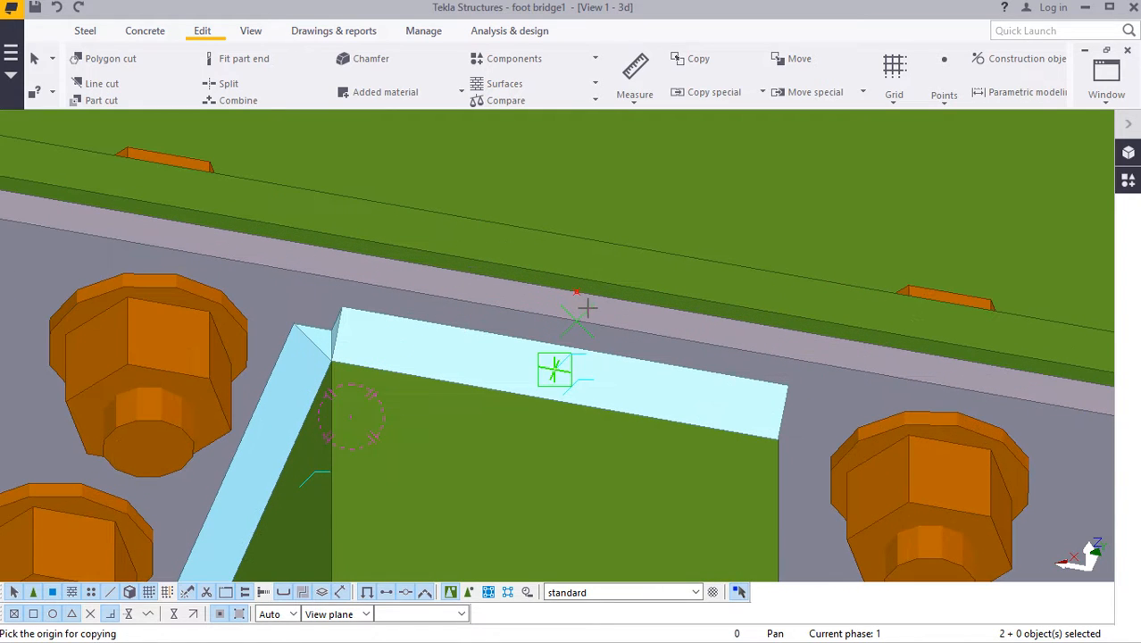
{"action": "left_click", "coordinate": [577, 292]}
{"action": "scroll", "coordinate": [578, 302], "scroll_direction": "down", "scroll_amount": 4}
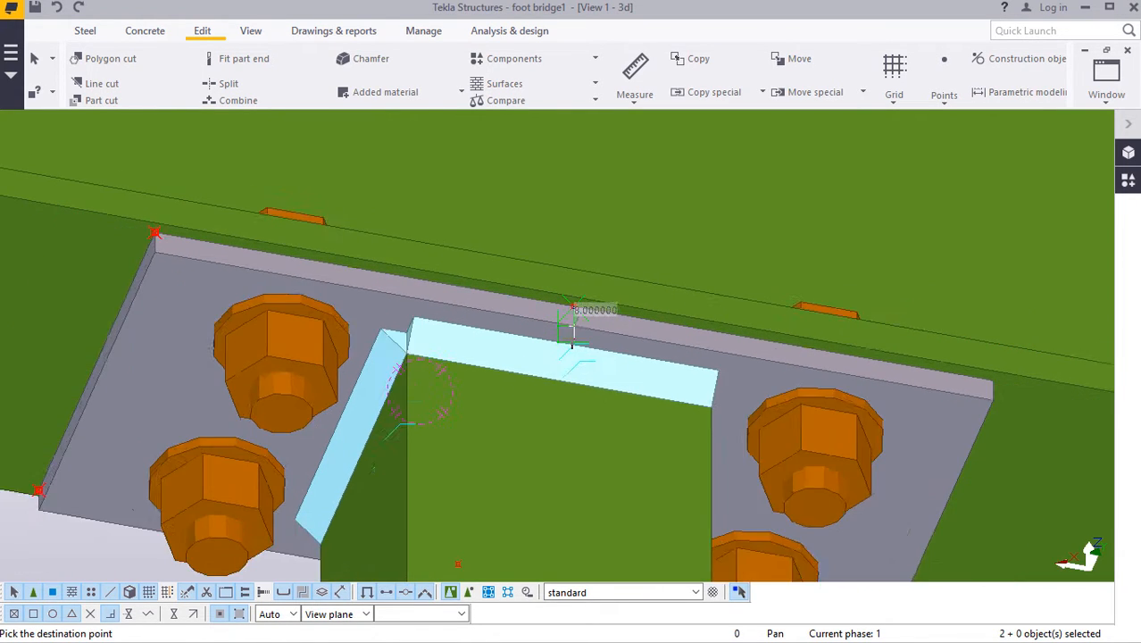
{"action": "scroll", "coordinate": [319, 268], "scroll_direction": "up", "scroll_amount": 4}
{"action": "scroll", "coordinate": [317, 262], "scroll_direction": "up", "scroll_amount": 2}
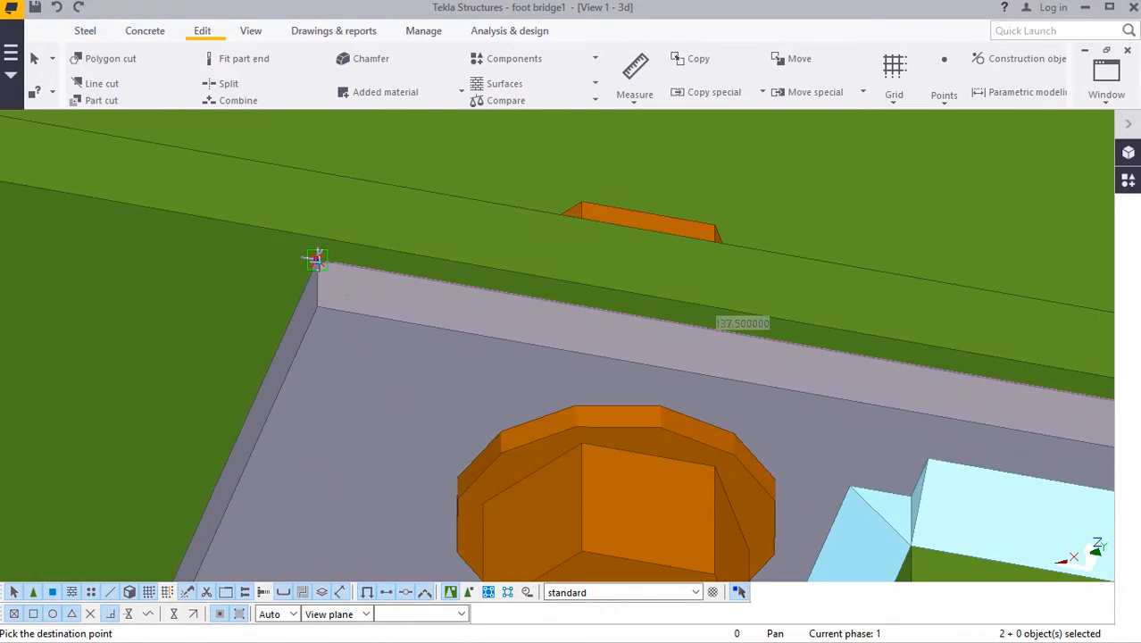
{"action": "scroll", "coordinate": [325, 294], "scroll_direction": "down", "scroll_amount": 8}
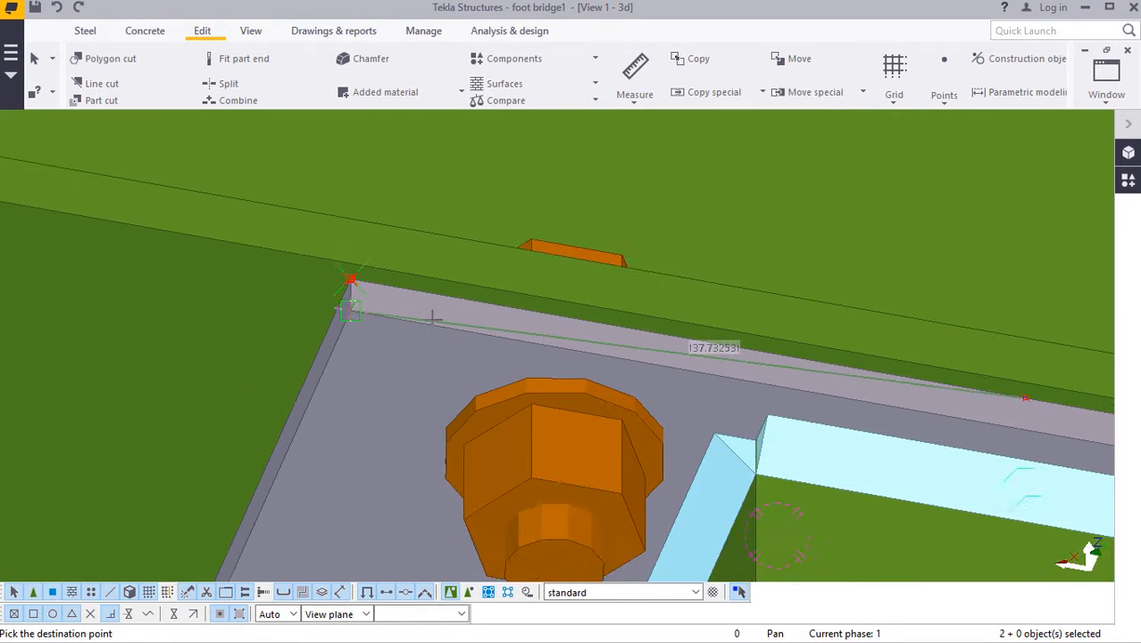
{"action": "scroll", "coordinate": [331, 311], "scroll_direction": "up", "scroll_amount": 3}
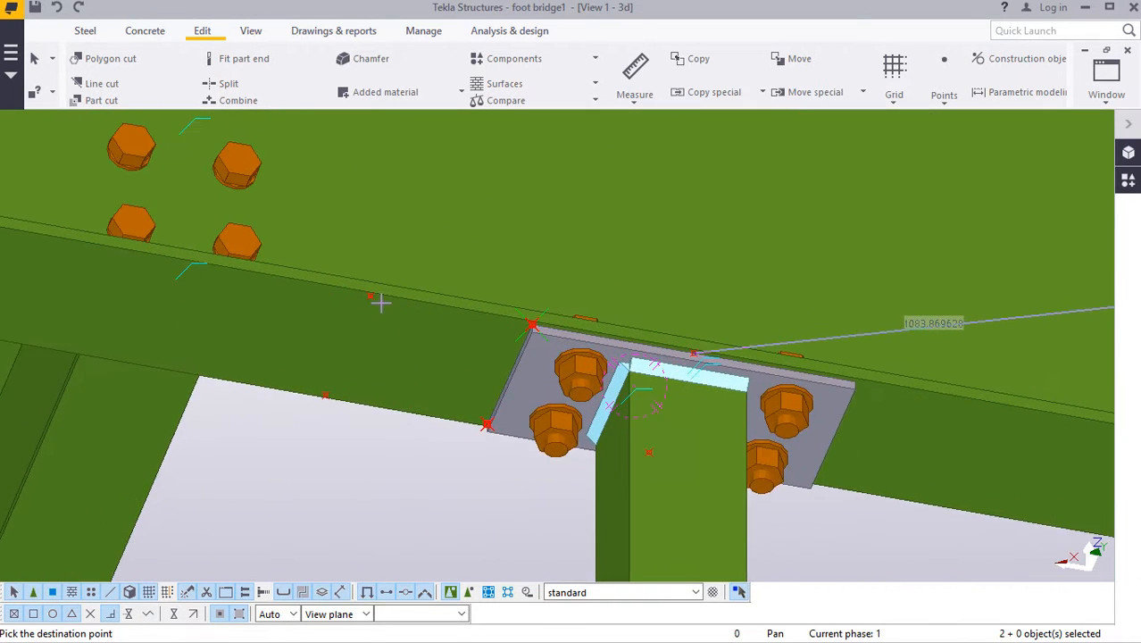
{"action": "right_click", "coordinate": [395, 319]}
{"action": "left_click", "coordinate": [438, 336]}
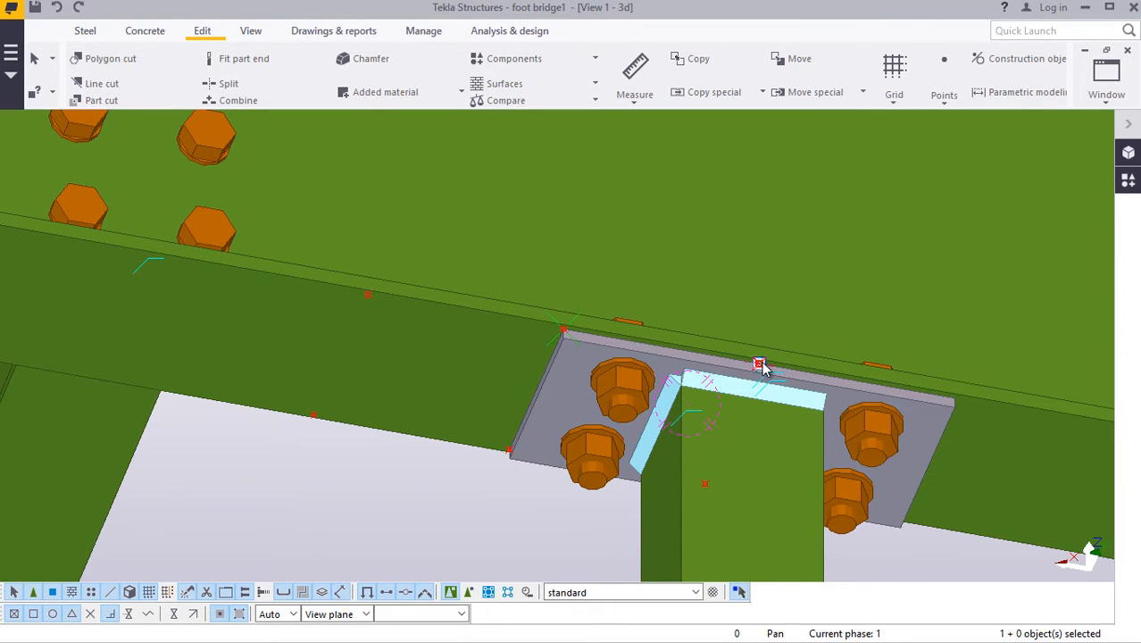
Step: Copy the two mid-plate points 275 mm past the plate's opposite end, from the outer point to the long edge's midpoint
{"action": "right_click", "coordinate": [431, 503]}
{"action": "left_click", "coordinate": [467, 186]}
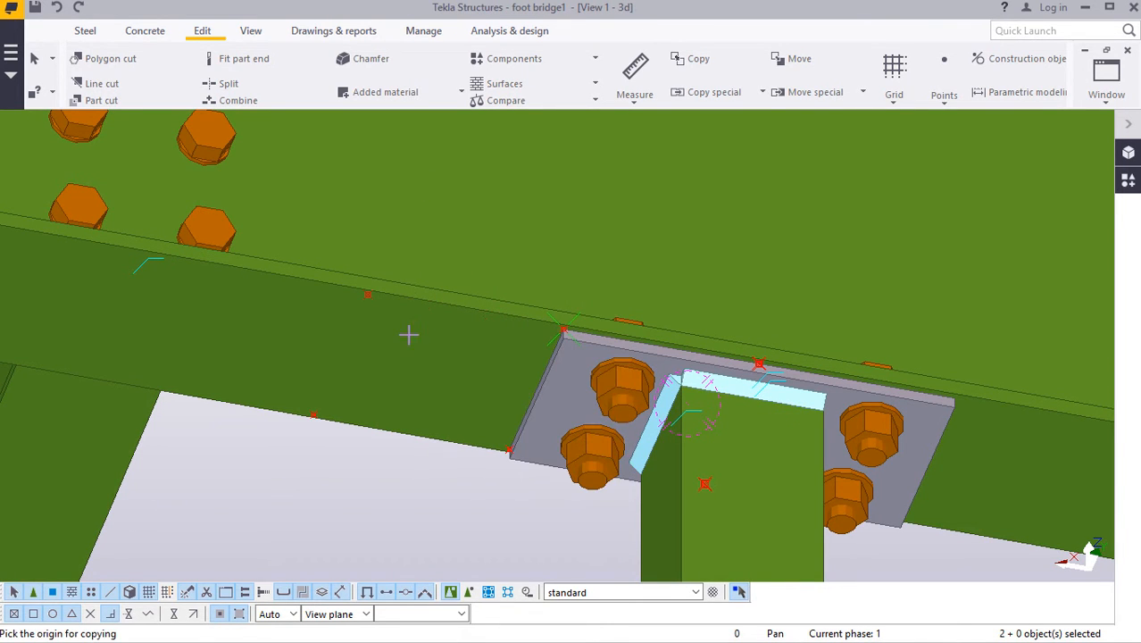
{"action": "scroll", "coordinate": [368, 295], "scroll_direction": "up", "scroll_amount": 1}
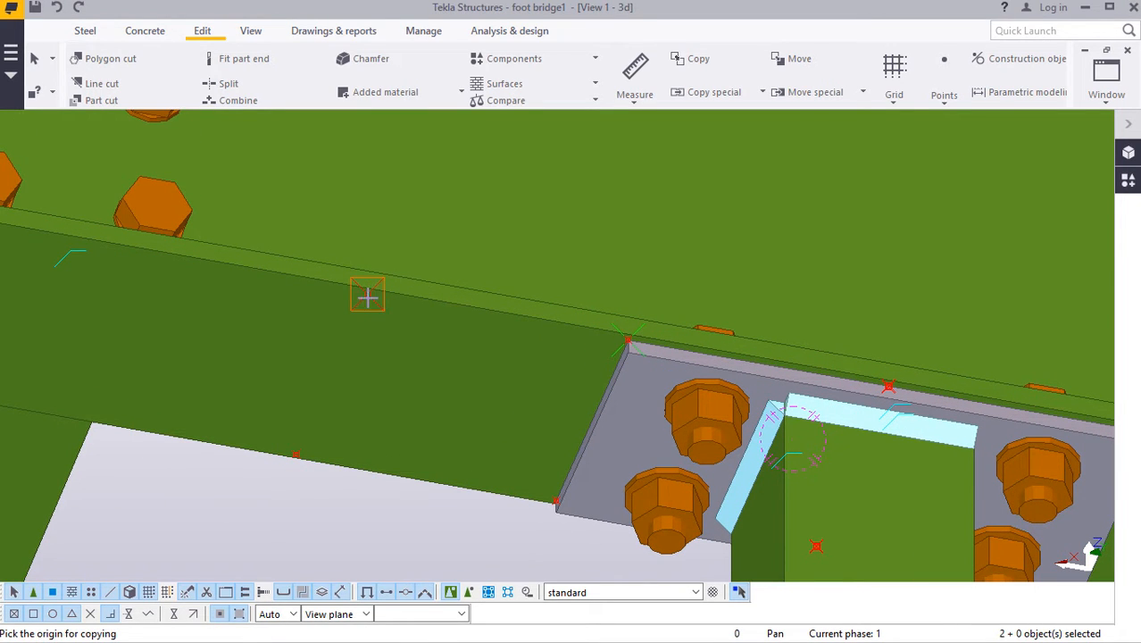
{"action": "left_click", "coordinate": [368, 295]}
{"action": "scroll", "coordinate": [889, 386], "scroll_direction": "up", "scroll_amount": 4}
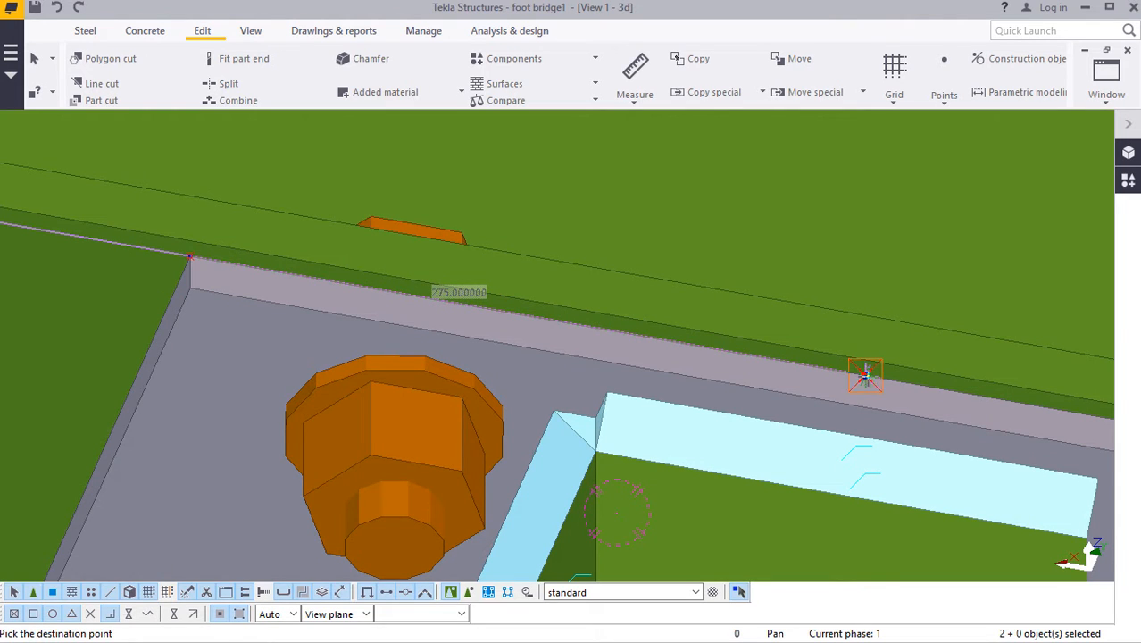
{"action": "scroll", "coordinate": [841, 465], "scroll_direction": "down", "scroll_amount": 5}
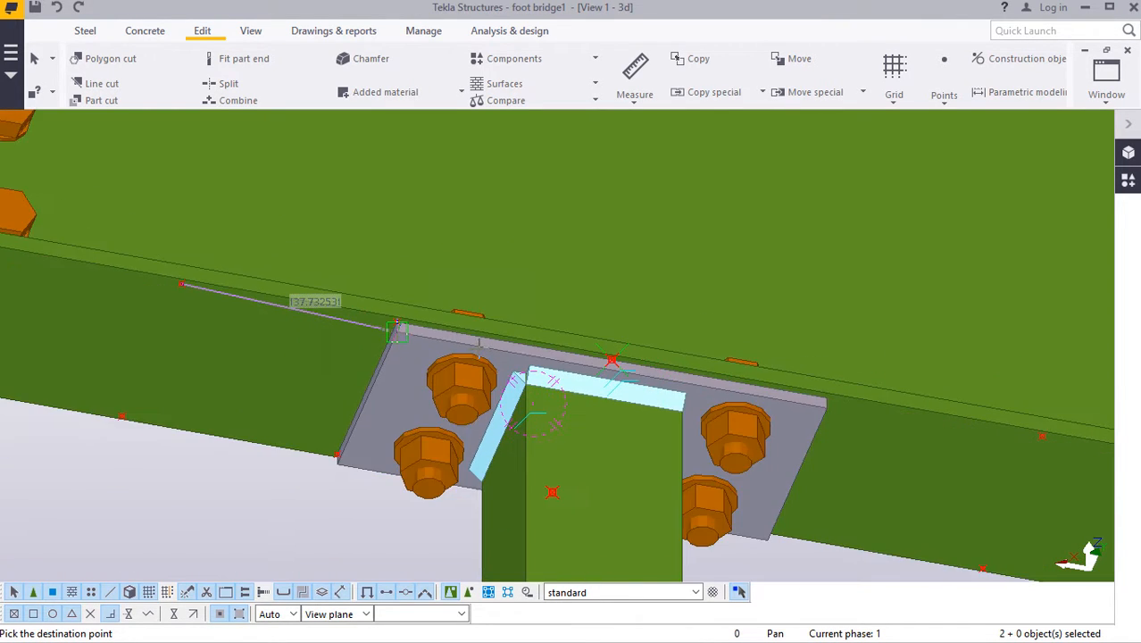
{"action": "right_click", "coordinate": [783, 439]}
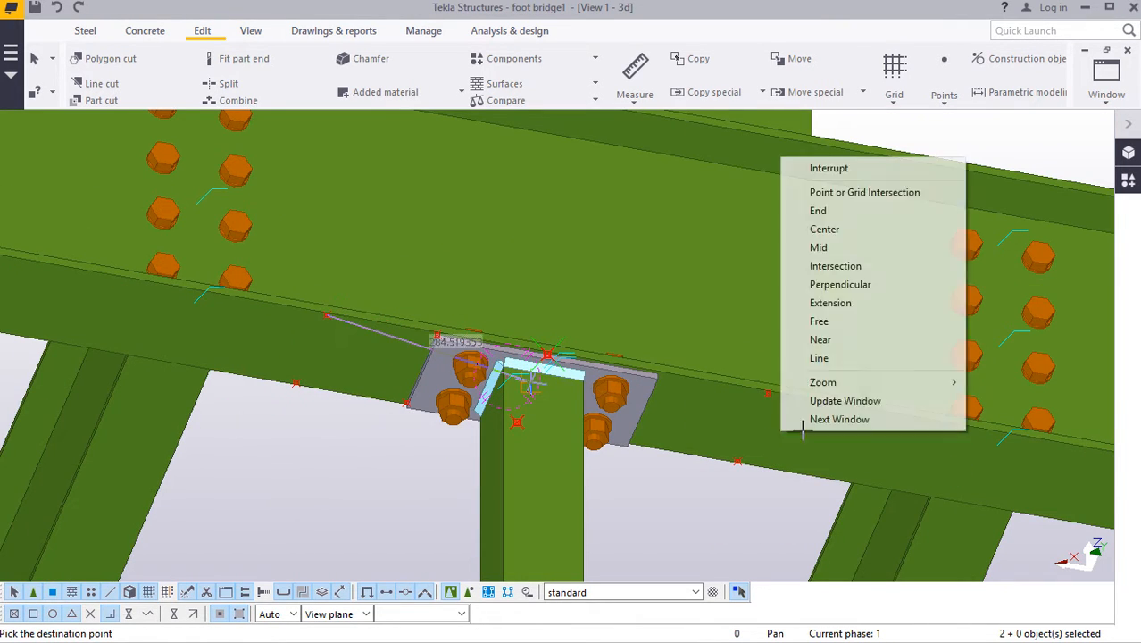
{"action": "left_click", "coordinate": [831, 172]}
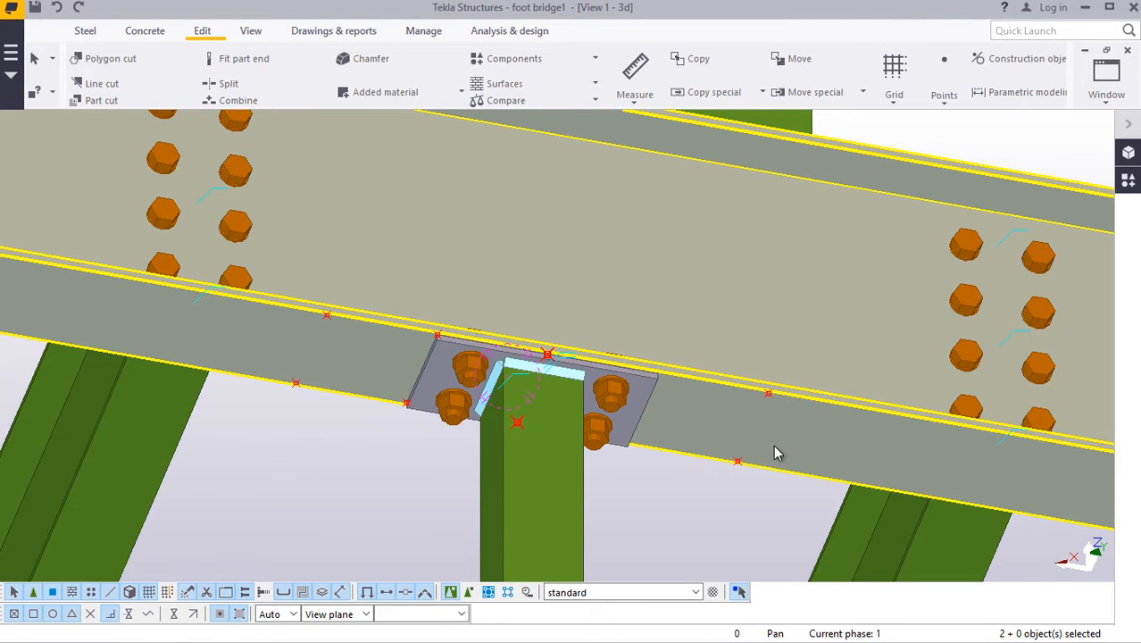
Step: Copy the four outer flange points 2000 mm along the girder, from the plate's lower edge midpoint to the next post plate's
{"action": "scroll", "coordinate": [776, 453], "scroll_direction": "up", "scroll_amount": 2}
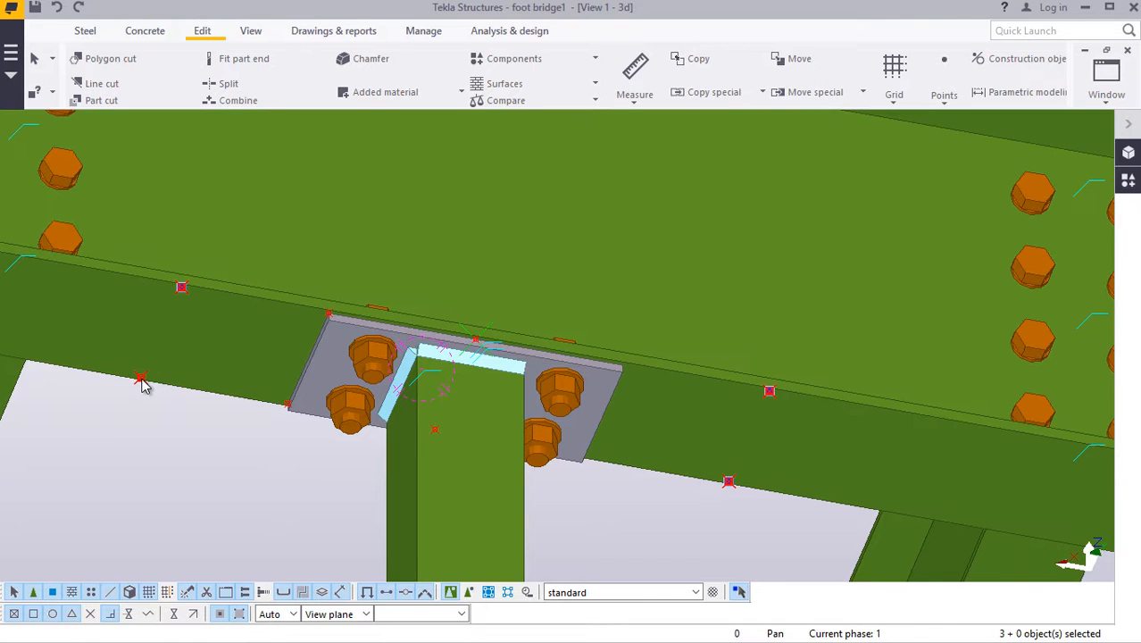
{"action": "right_click", "coordinate": [140, 378]}
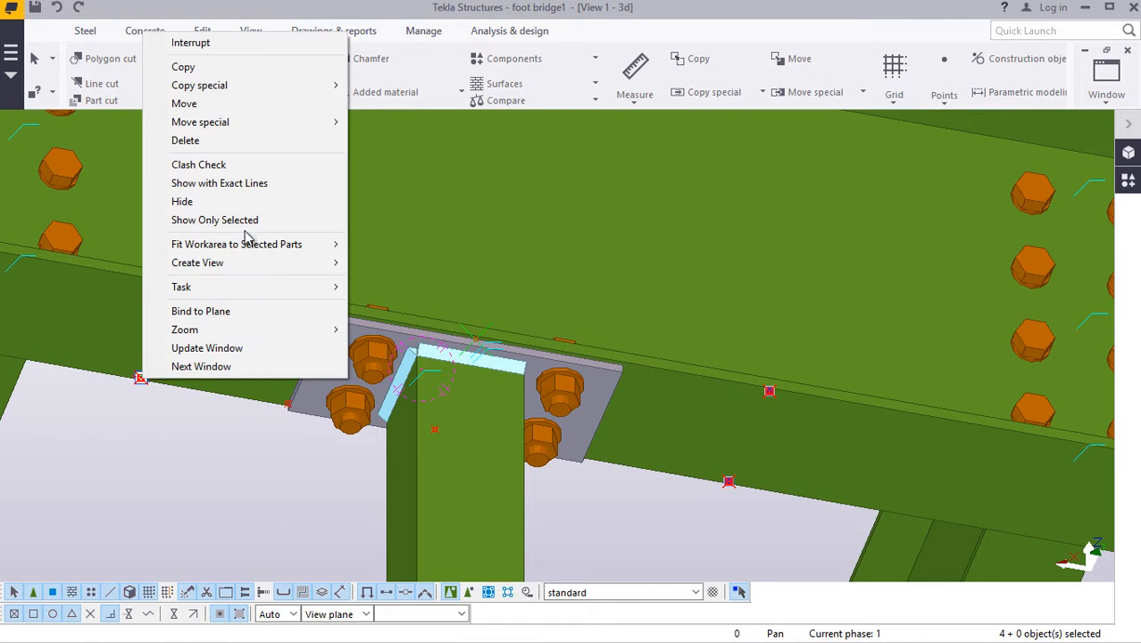
{"action": "left_click", "coordinate": [183, 66]}
{"action": "scroll", "coordinate": [480, 360], "scroll_direction": "up", "scroll_amount": 8}
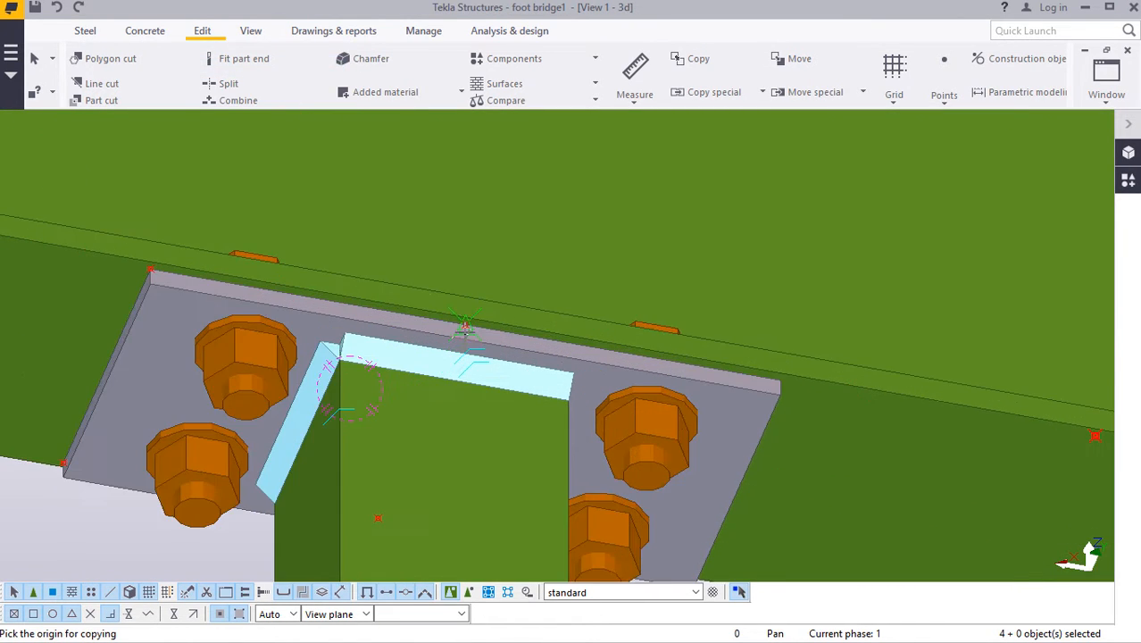
{"action": "scroll", "coordinate": [446, 343], "scroll_direction": "up", "scroll_amount": 3}
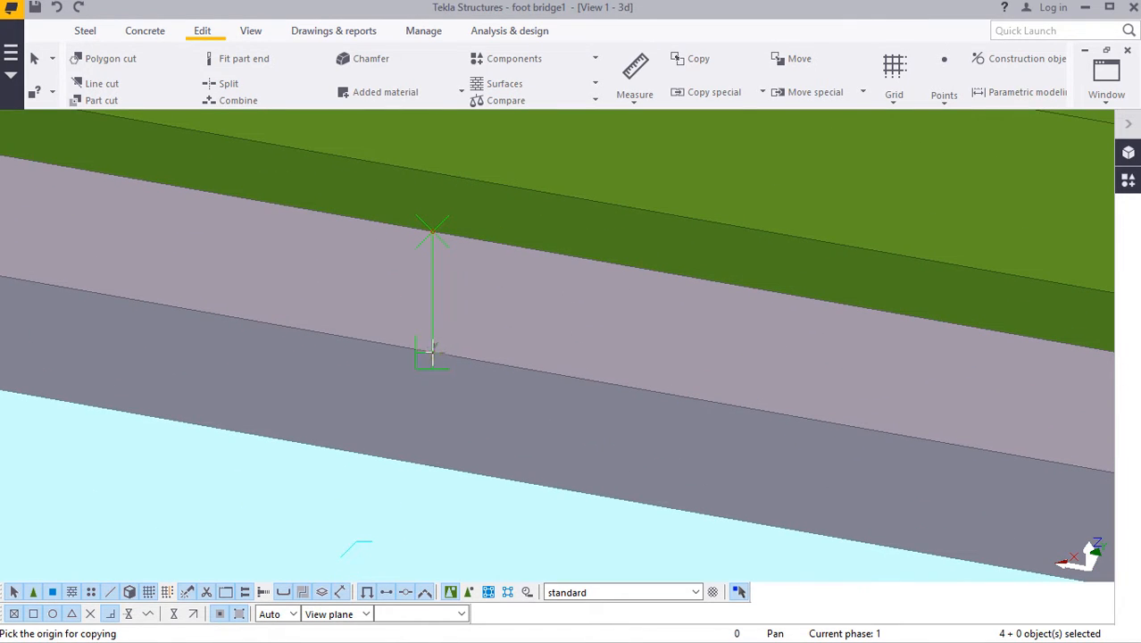
{"action": "left_click", "coordinate": [434, 360]}
{"action": "scroll", "coordinate": [372, 460], "scroll_direction": "down", "scroll_amount": 6}
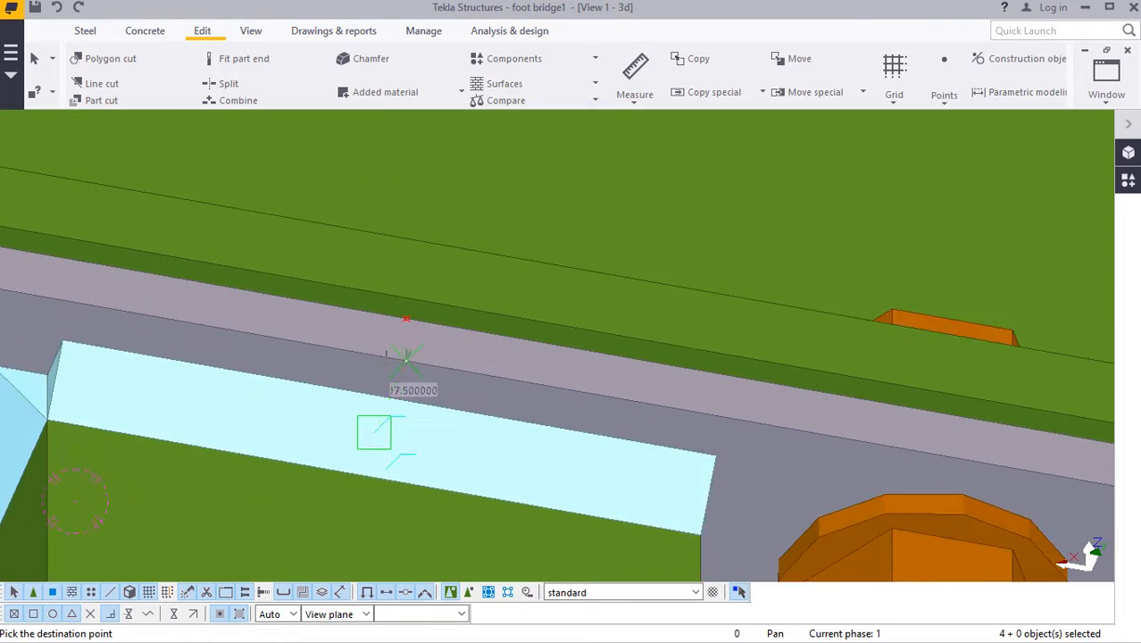
{"action": "scroll", "coordinate": [398, 355], "scroll_direction": "down", "scroll_amount": 8}
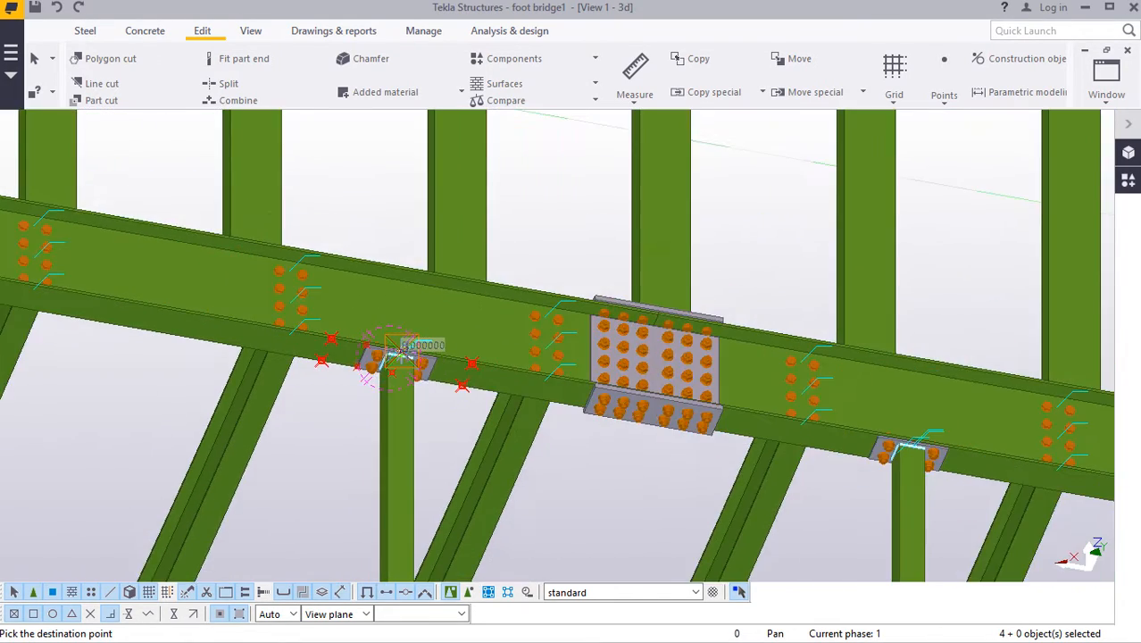
{"action": "scroll", "coordinate": [612, 395], "scroll_direction": "up", "scroll_amount": 10}
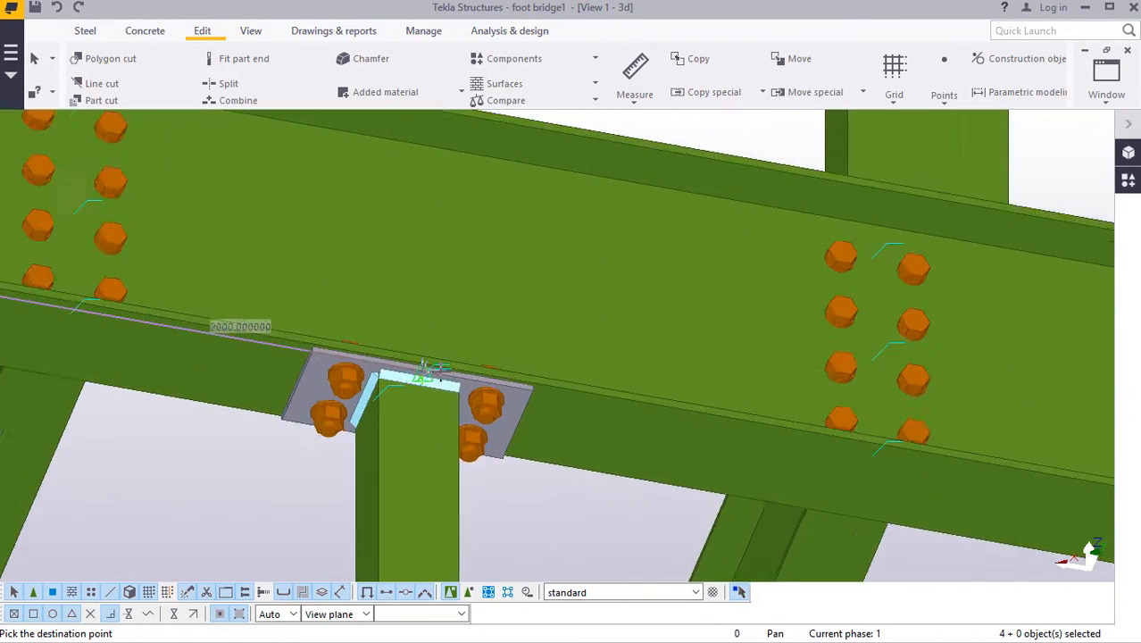
{"action": "scroll", "coordinate": [411, 362], "scroll_direction": "up", "scroll_amount": 4}
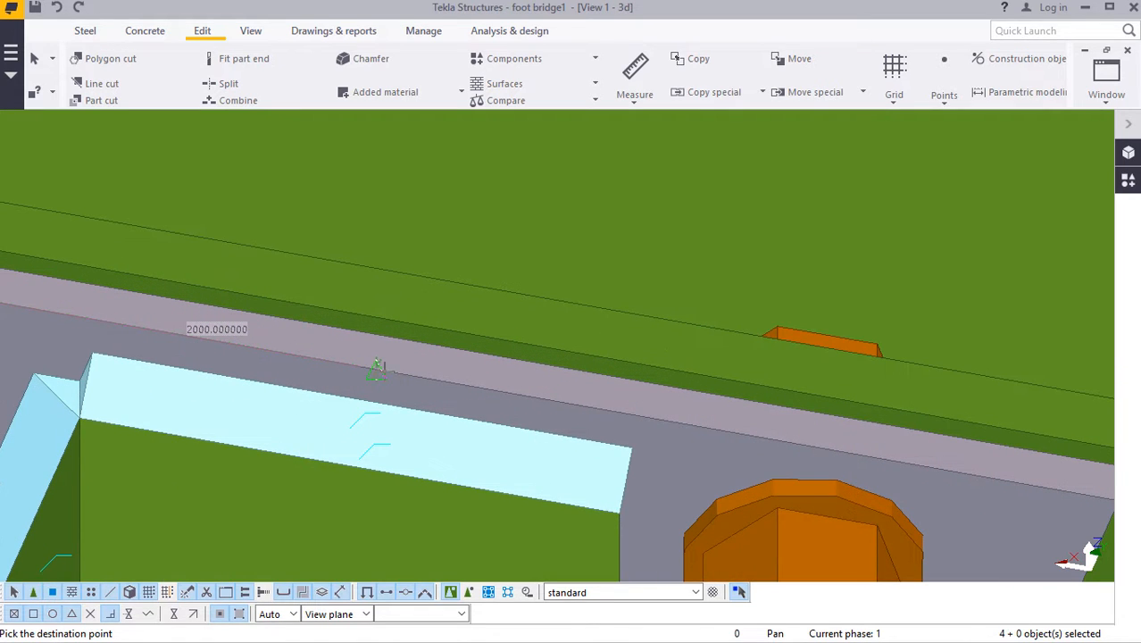
{"action": "scroll", "coordinate": [375, 373], "scroll_direction": "down", "scroll_amount": 8}
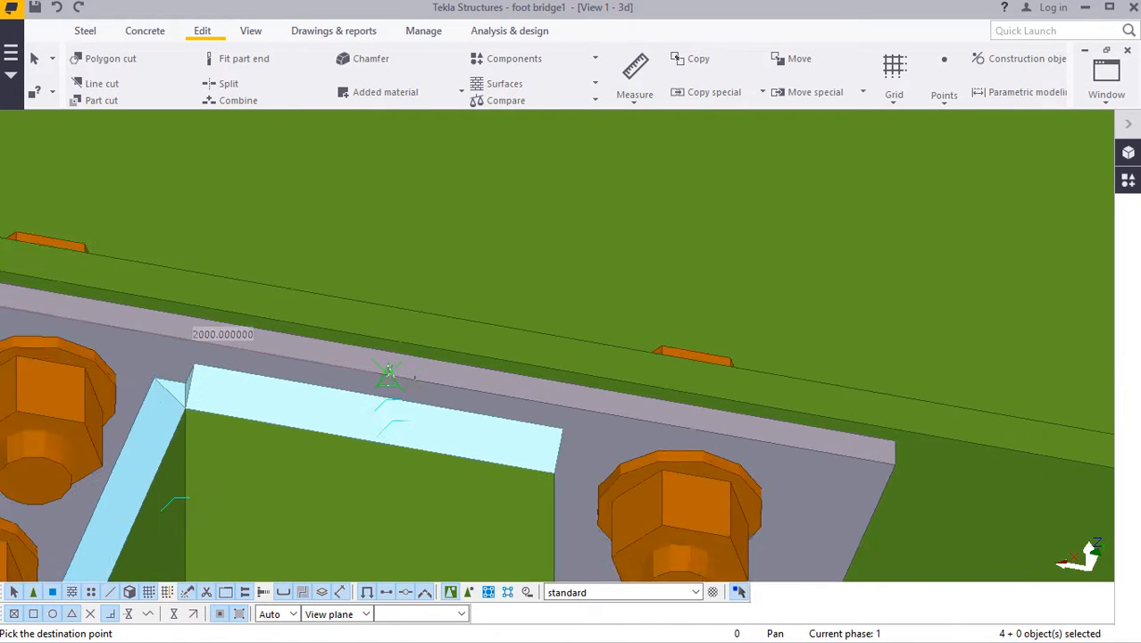
Step: Place copies of the four points at the following two post plates' lower edge midpoints, 4000 mm and 6000 mm from the origin
{"action": "scroll", "coordinate": [350, 382], "scroll_direction": "down", "scroll_amount": 4}
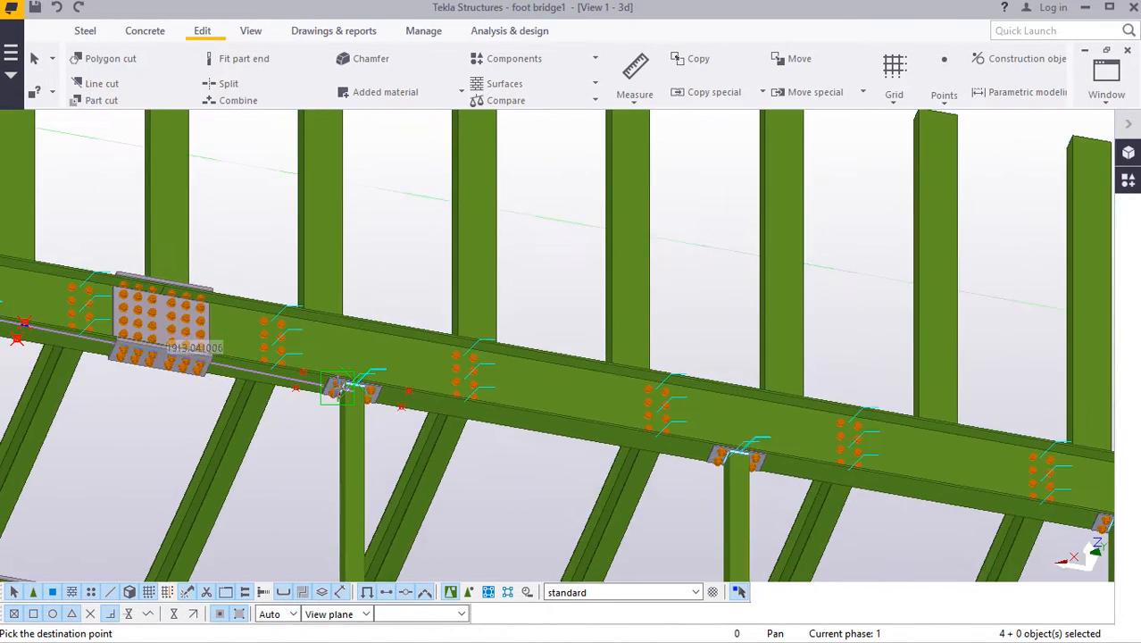
{"action": "scroll", "coordinate": [589, 426], "scroll_direction": "up", "scroll_amount": 6}
{"action": "scroll", "coordinate": [589, 425], "scroll_direction": "up", "scroll_amount": 8}
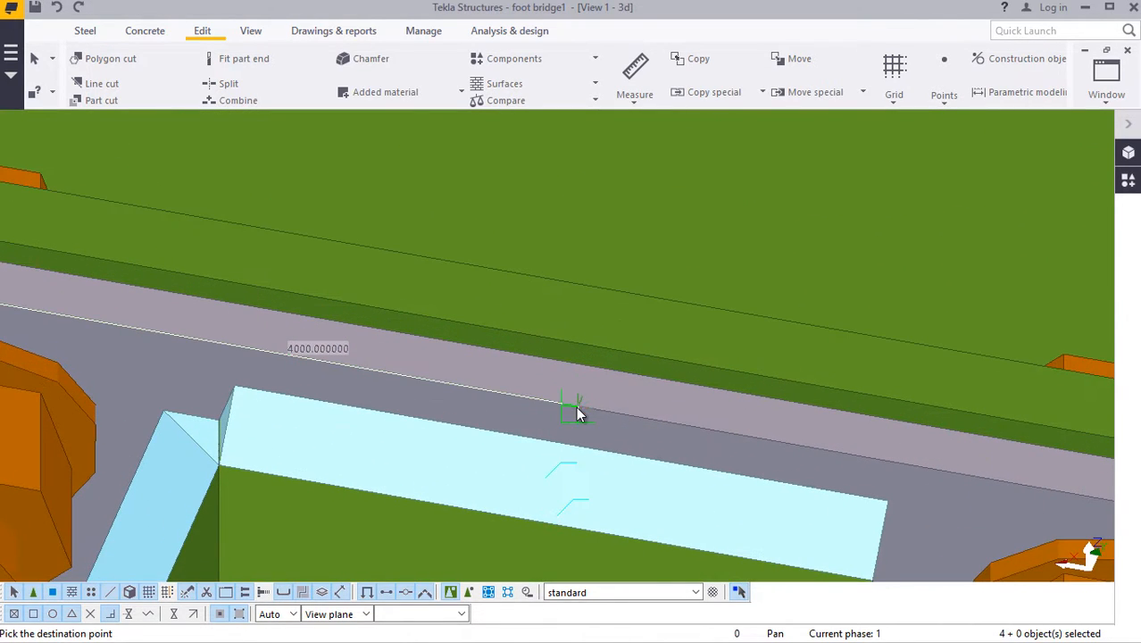
{"action": "scroll", "coordinate": [576, 407], "scroll_direction": "down", "scroll_amount": 10}
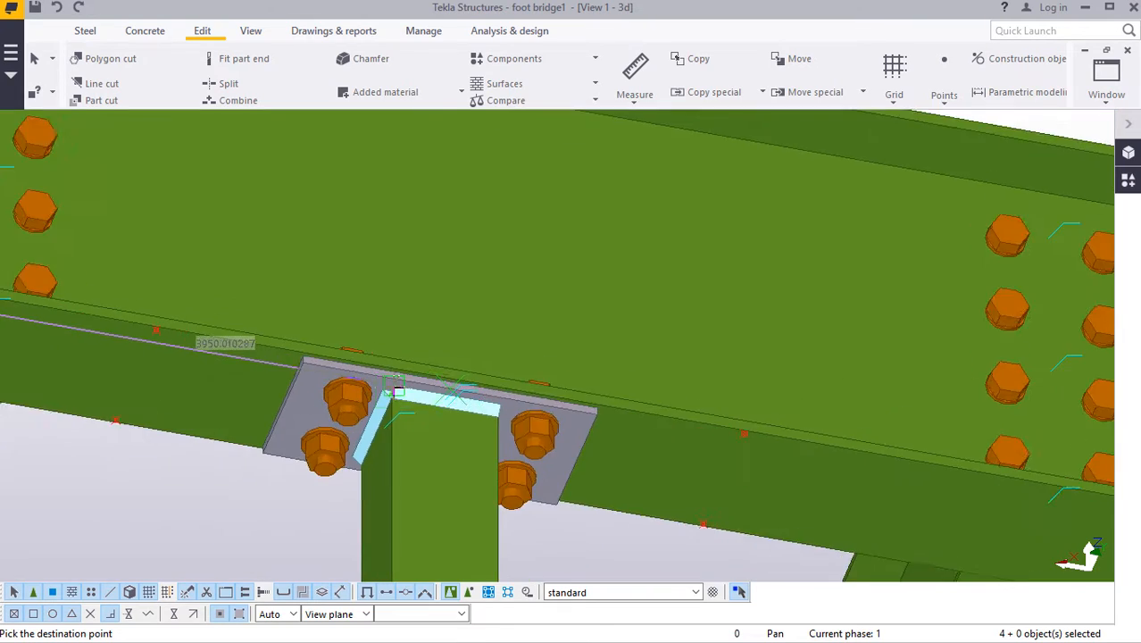
{"action": "scroll", "coordinate": [402, 393], "scroll_direction": "down", "scroll_amount": 3}
{"action": "scroll", "coordinate": [786, 438], "scroll_direction": "up", "scroll_amount": 8}
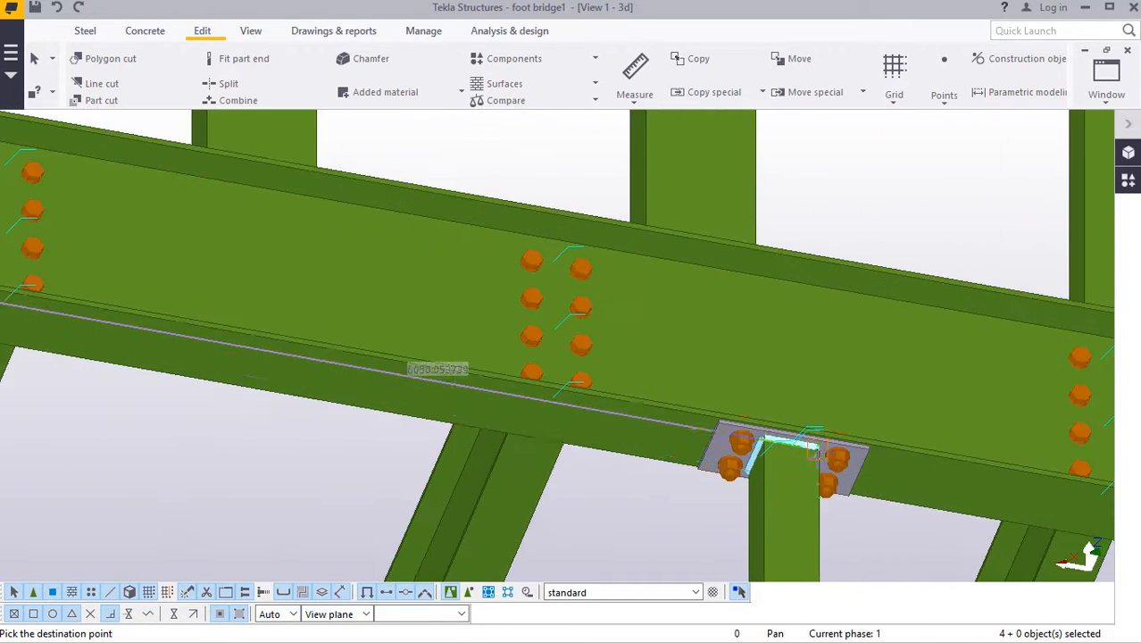
{"action": "scroll", "coordinate": [786, 425], "scroll_direction": "up", "scroll_amount": 6}
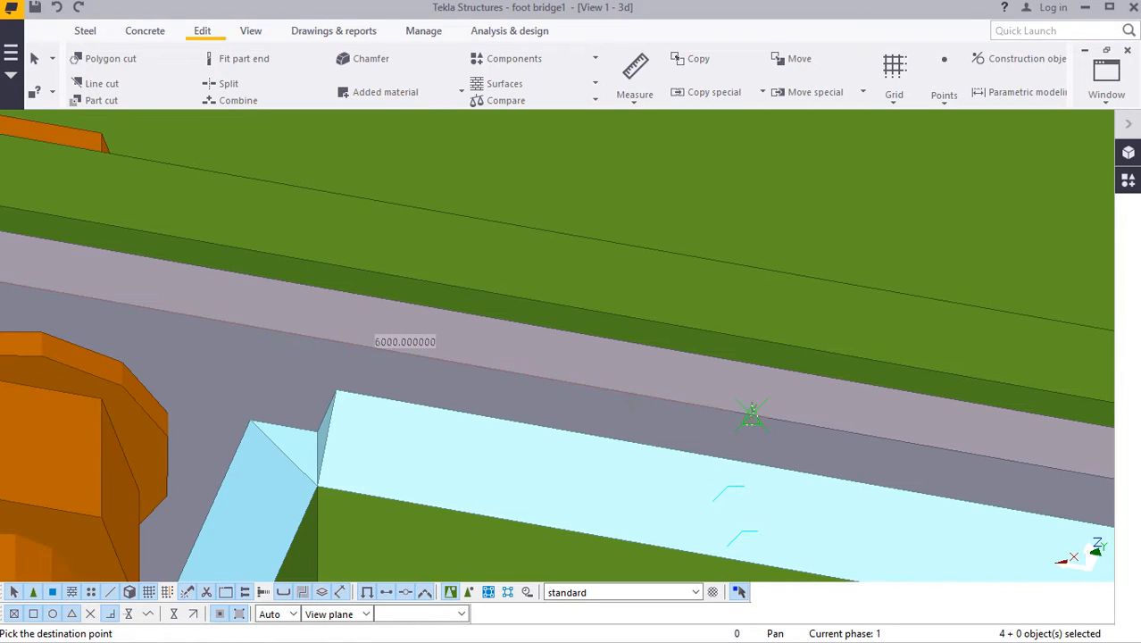
{"action": "scroll", "coordinate": [753, 413], "scroll_direction": "down", "scroll_amount": 10}
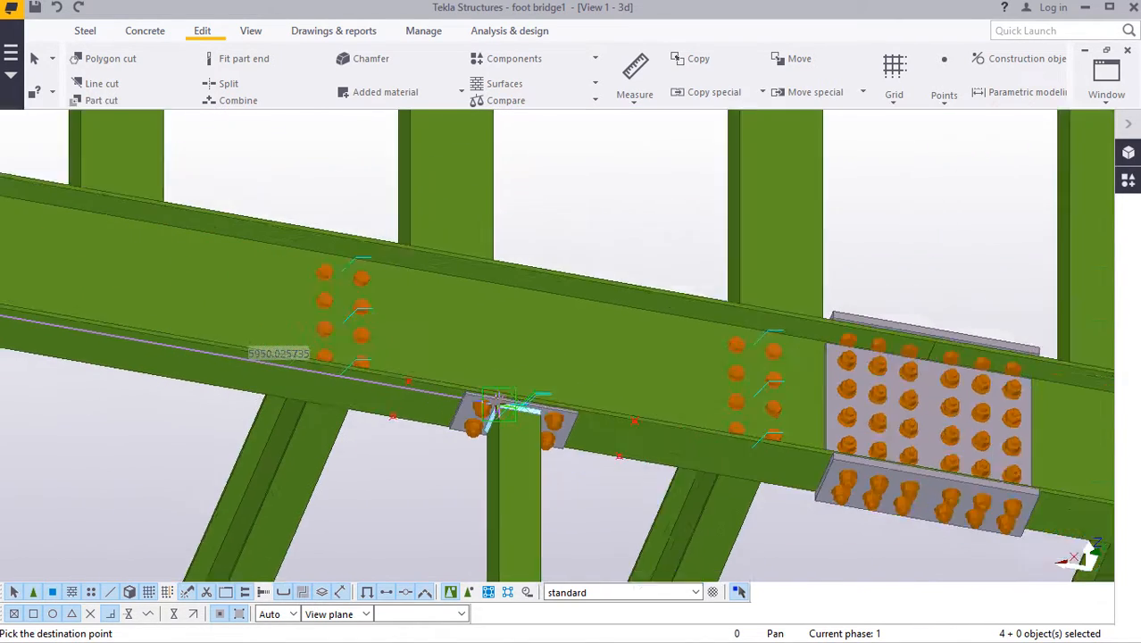
Step: Place copies of the four points at the next two post plates' lower edge midpoints, 8000 mm and 10000 mm from the origin
{"action": "scroll", "coordinate": [513, 397], "scroll_direction": "down", "scroll_amount": 4}
{"action": "scroll", "coordinate": [750, 457], "scroll_direction": "up", "scroll_amount": 7}
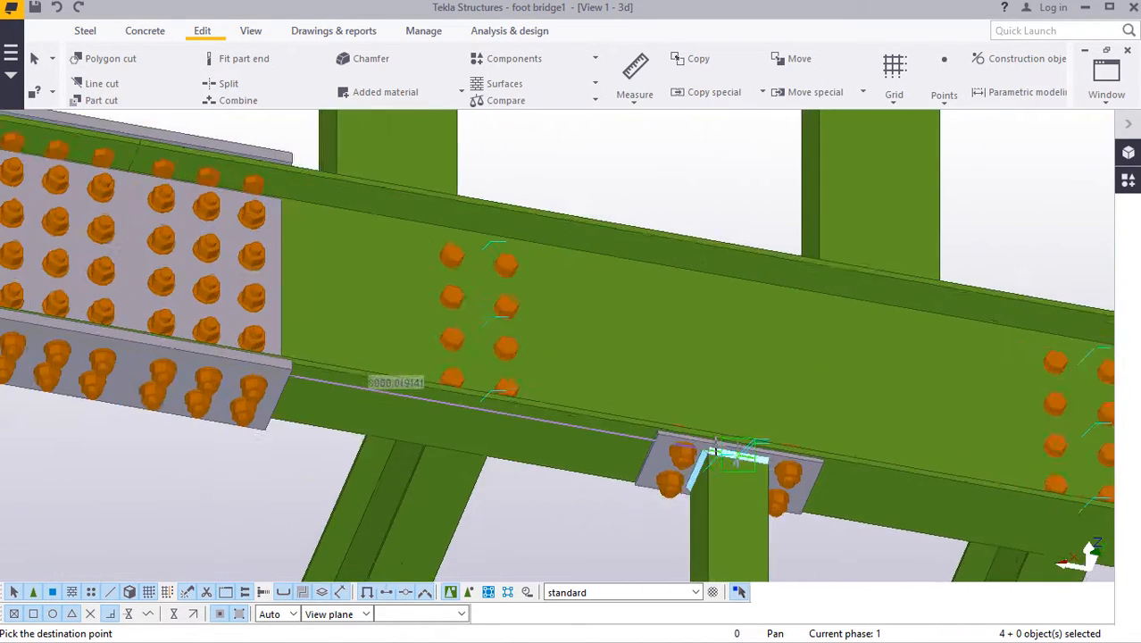
{"action": "scroll", "coordinate": [716, 451], "scroll_direction": "up", "scroll_amount": 8}
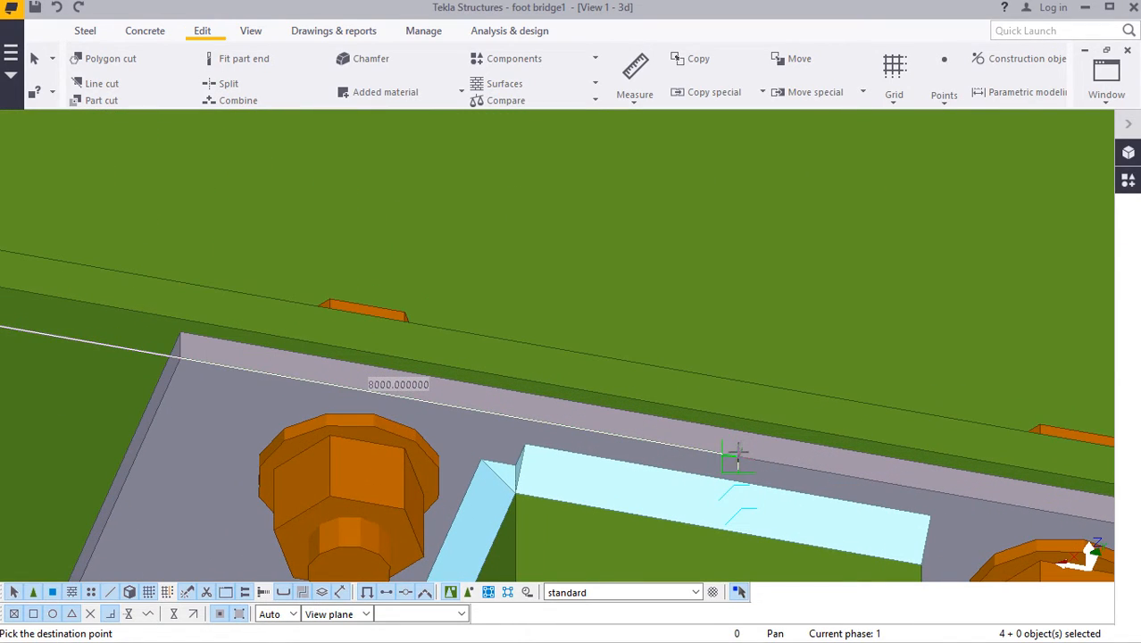
{"action": "scroll", "coordinate": [649, 425], "scroll_direction": "down", "scroll_amount": 10}
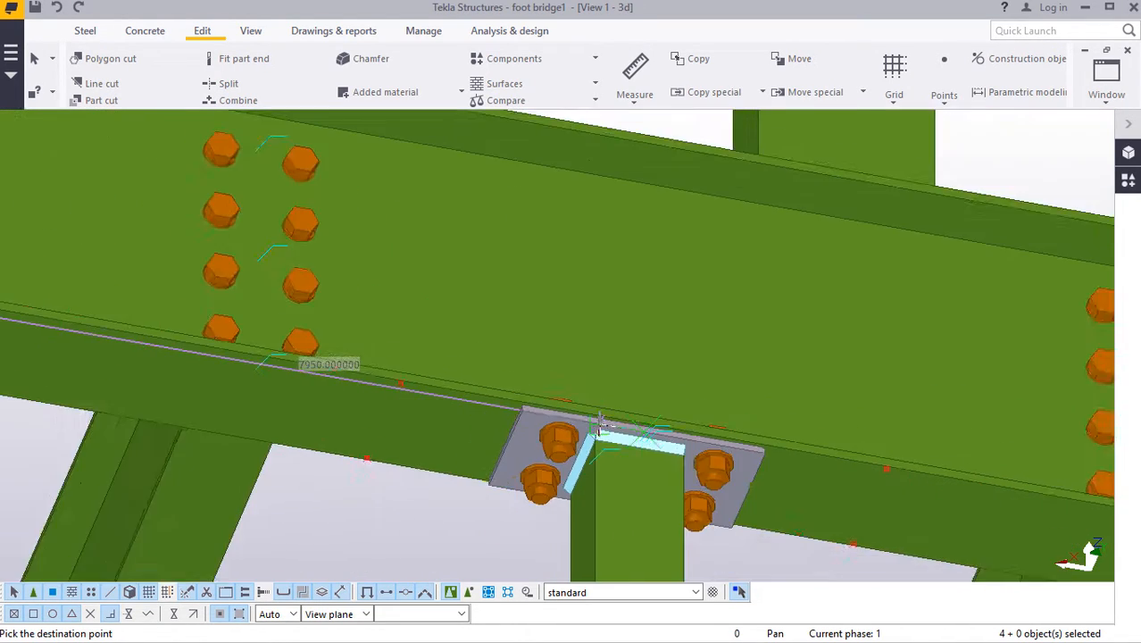
{"action": "scroll", "coordinate": [589, 433], "scroll_direction": "down", "scroll_amount": 3}
{"action": "scroll", "coordinate": [803, 444], "scroll_direction": "up", "scroll_amount": 10}
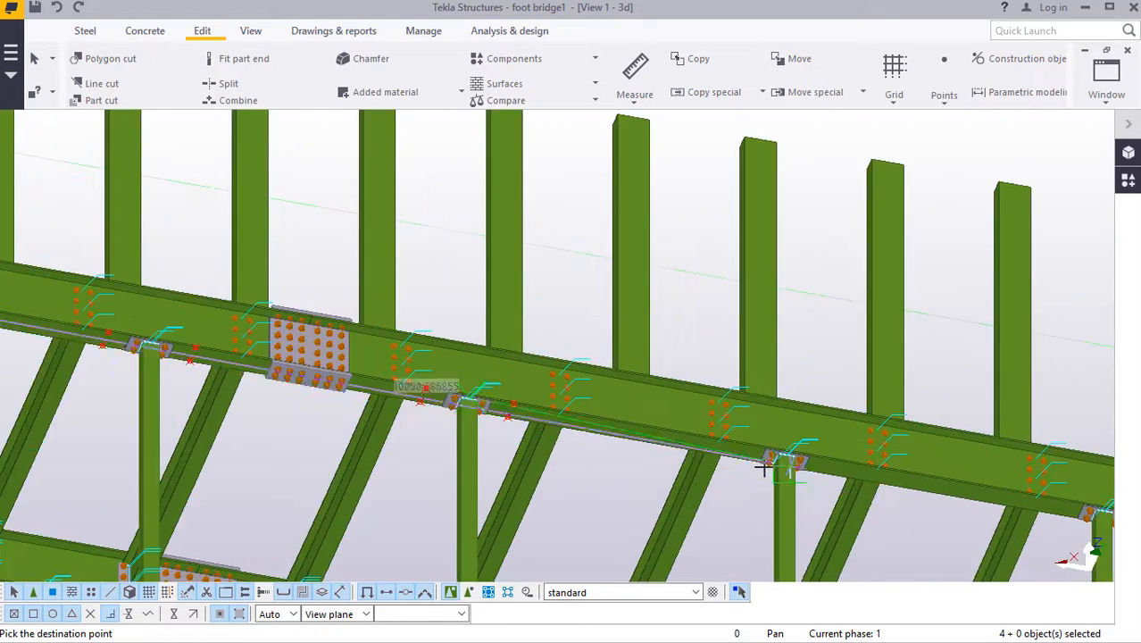
{"action": "scroll", "coordinate": [804, 444], "scroll_direction": "up", "scroll_amount": 8}
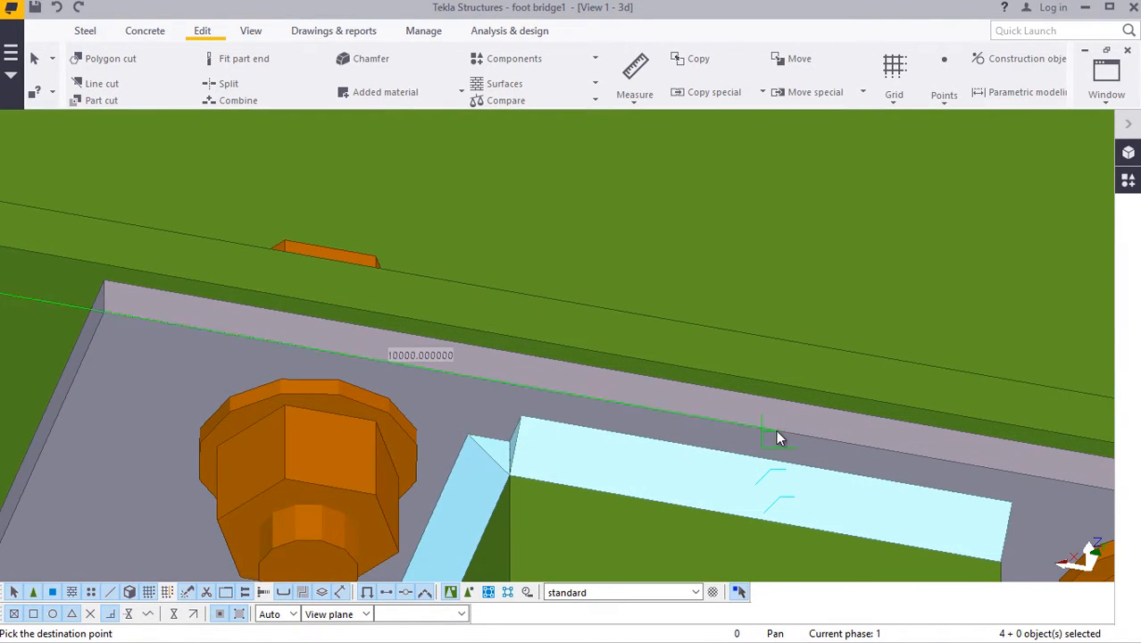
{"action": "scroll", "coordinate": [777, 438], "scroll_direction": "down", "scroll_amount": 10}
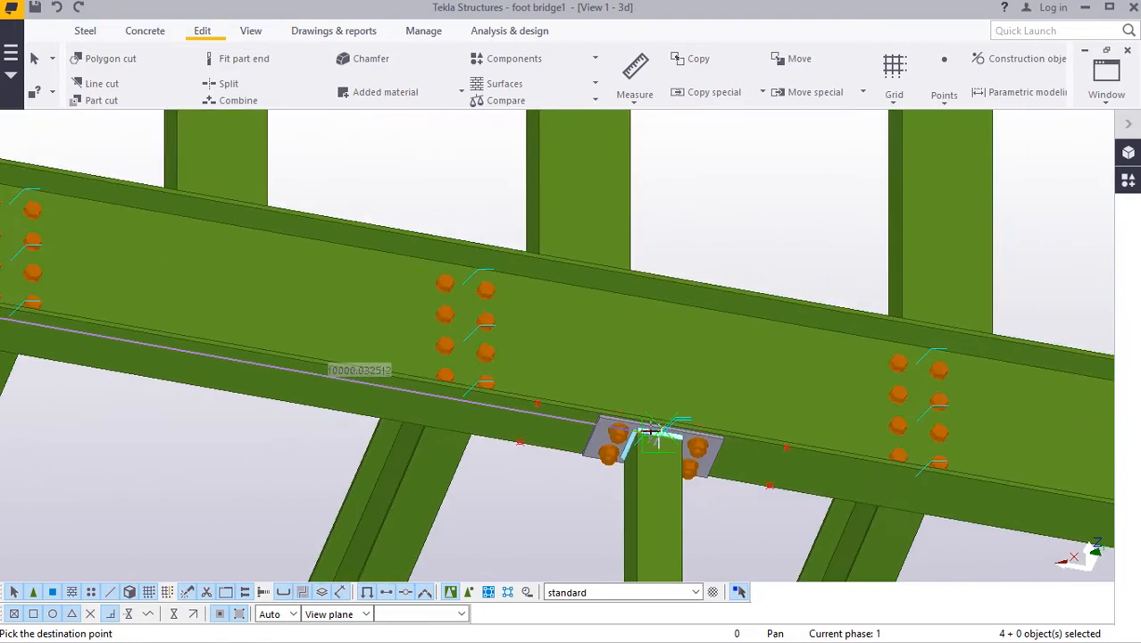
Step: Place copies of the four points at the following post plates' lower edge midpoints, 12000 mm and 14000 mm from the origin
{"action": "scroll", "coordinate": [653, 434], "scroll_direction": "down", "scroll_amount": 5}
{"action": "scroll", "coordinate": [860, 477], "scroll_direction": "up", "scroll_amount": 5}
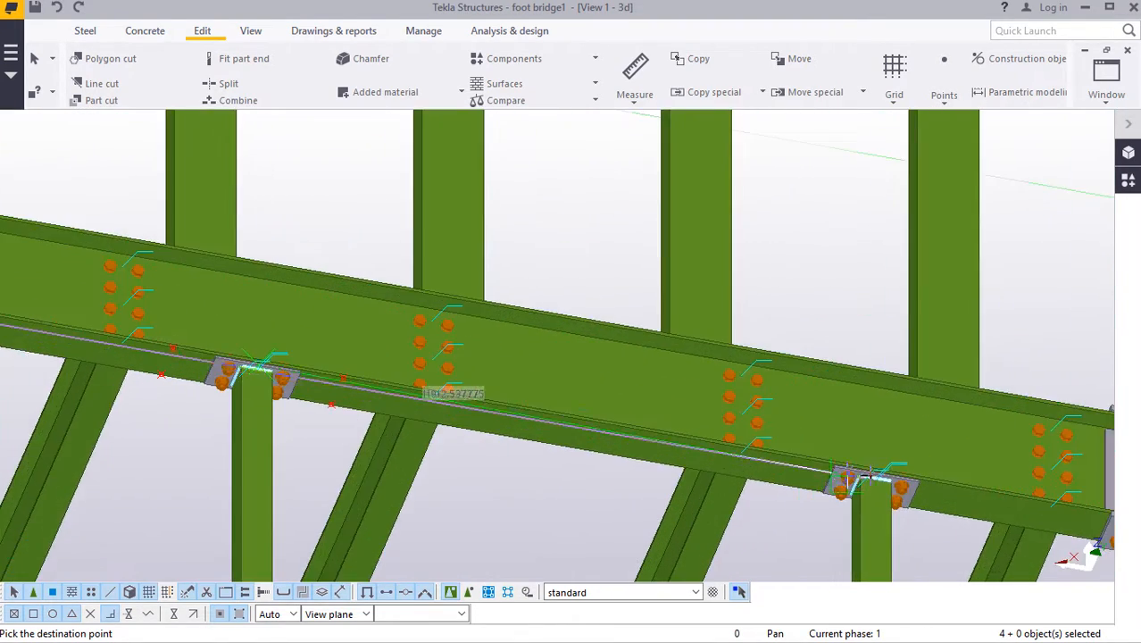
{"action": "scroll", "coordinate": [861, 478], "scroll_direction": "up", "scroll_amount": 8}
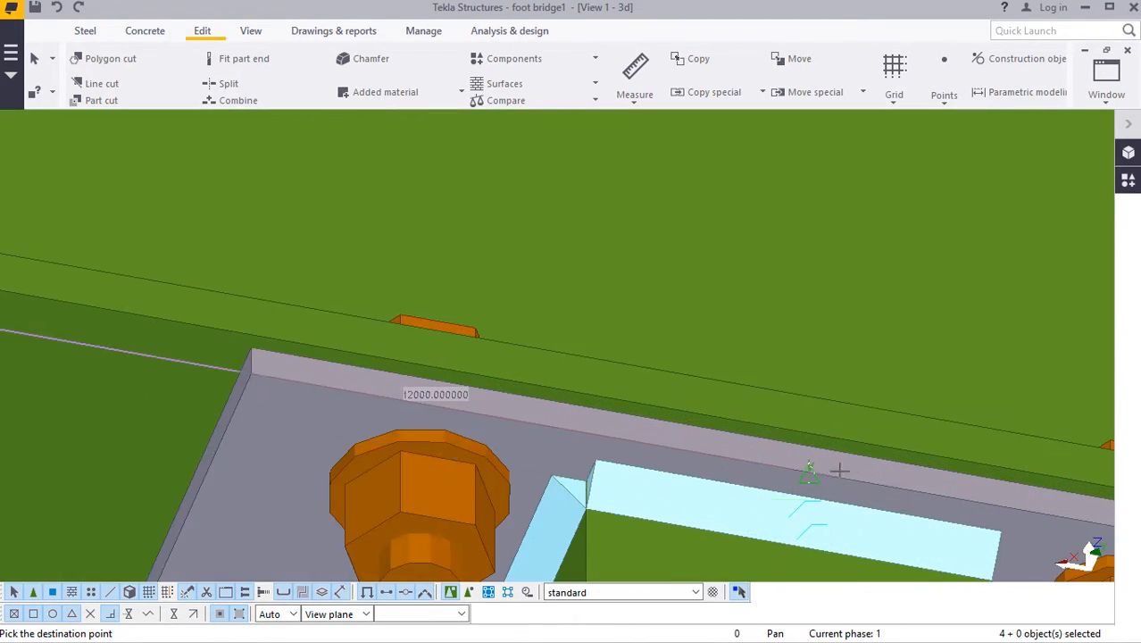
{"action": "scroll", "coordinate": [714, 442], "scroll_direction": "down", "scroll_amount": 10}
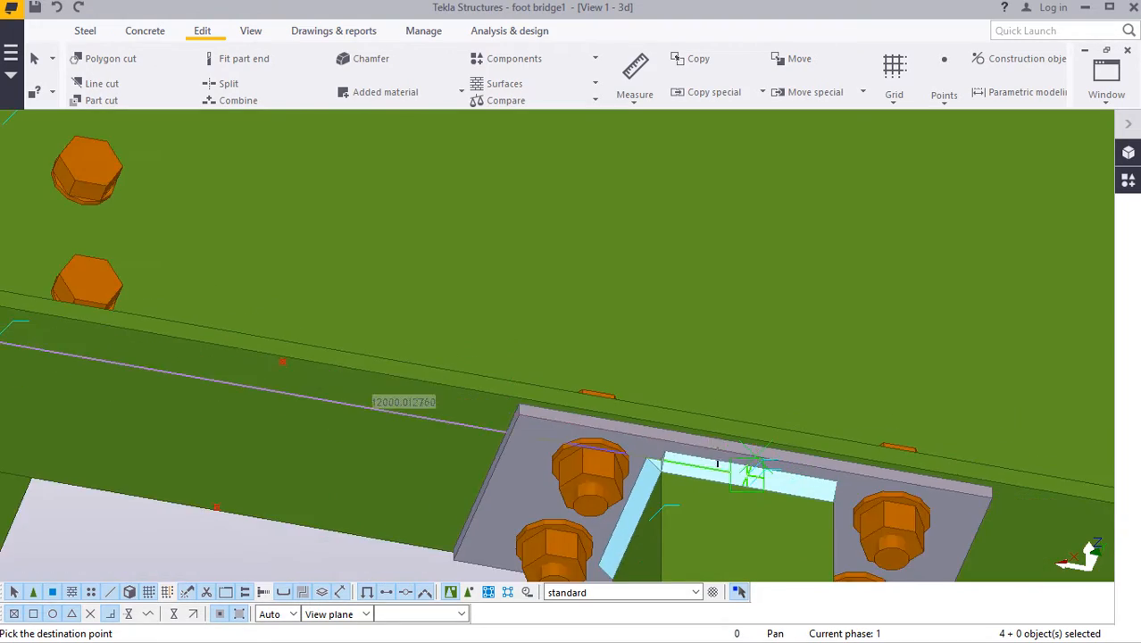
{"action": "scroll", "coordinate": [703, 435], "scroll_direction": "down", "scroll_amount": 3}
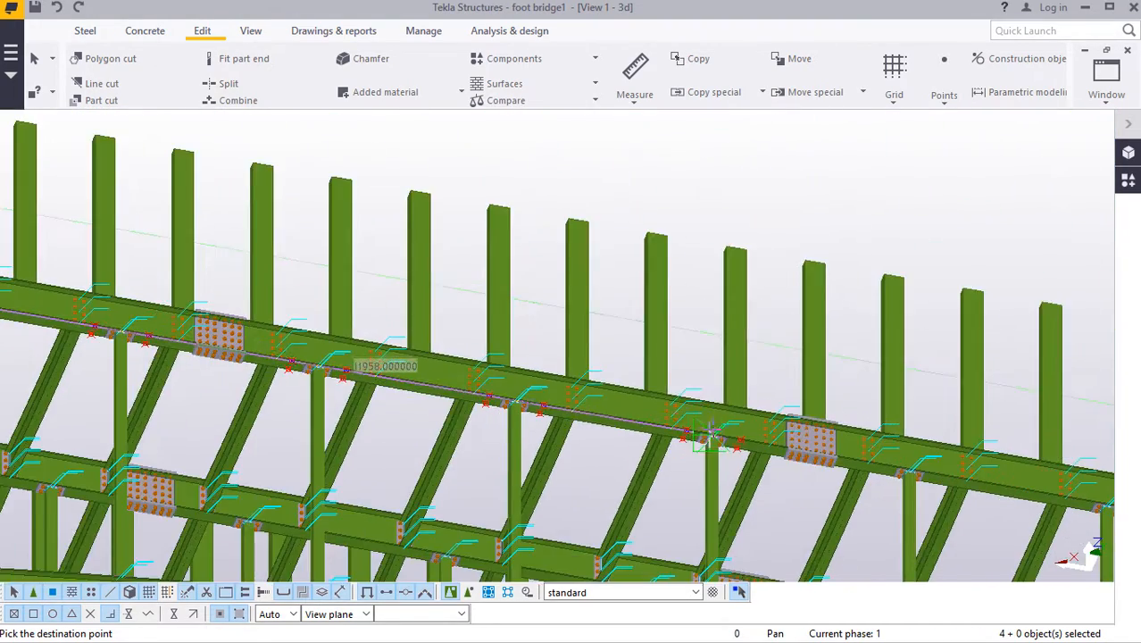
{"action": "scroll", "coordinate": [830, 440], "scroll_direction": "up", "scroll_amount": 6}
{"action": "scroll", "coordinate": [808, 422], "scroll_direction": "up", "scroll_amount": 3}
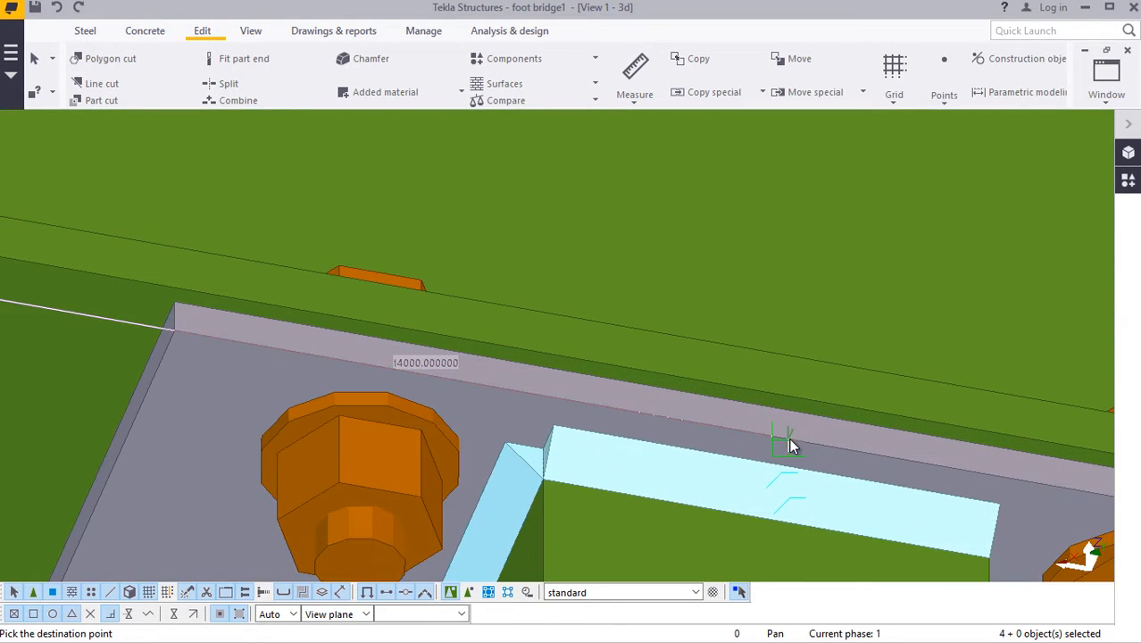
{"action": "scroll", "coordinate": [765, 438], "scroll_direction": "down", "scroll_amount": 10}
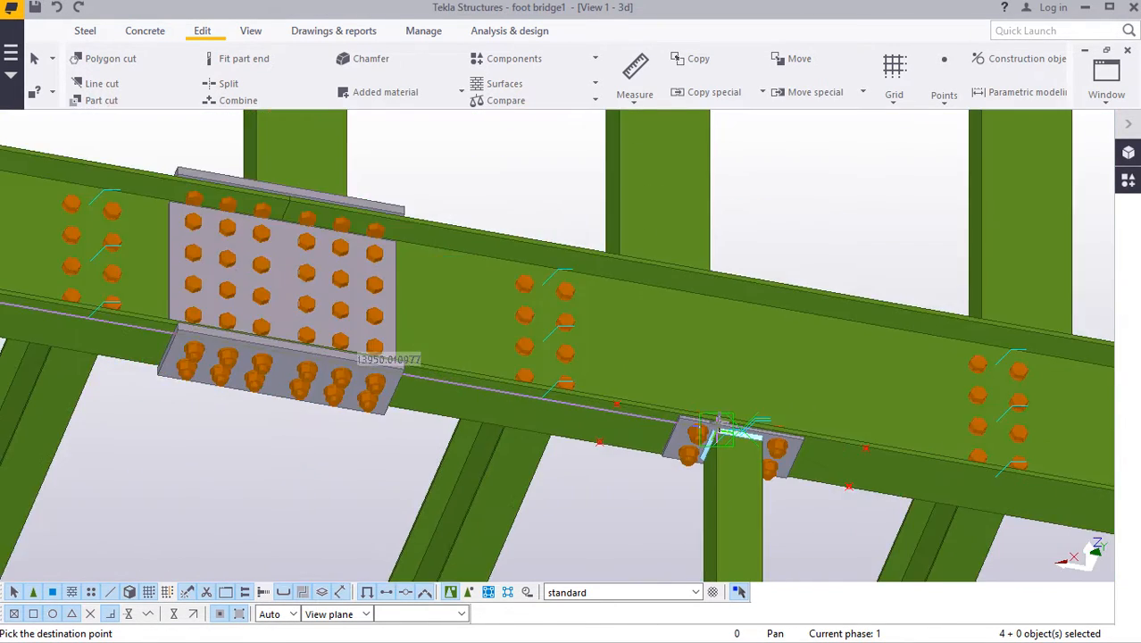
Step: Place the last copies of the four points at the post plates' edge midpoints 16000 mm and about 17419 mm from the origin, ending the copying
{"action": "scroll", "coordinate": [749, 412], "scroll_direction": "up", "scroll_amount": 10}
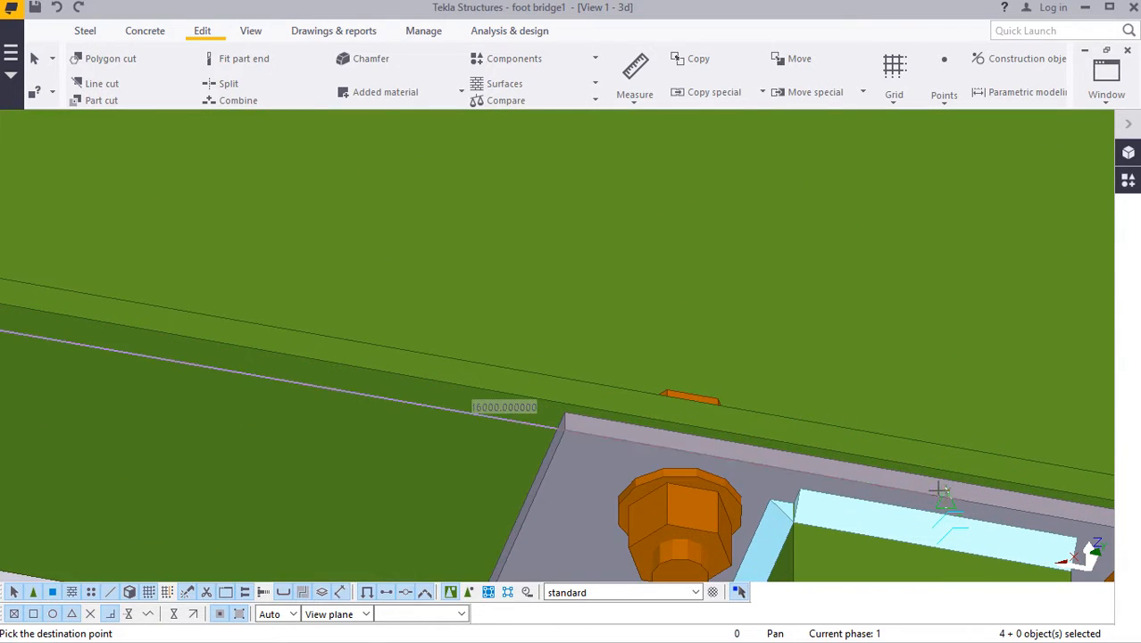
{"action": "scroll", "coordinate": [645, 351], "scroll_direction": "down", "scroll_amount": 10}
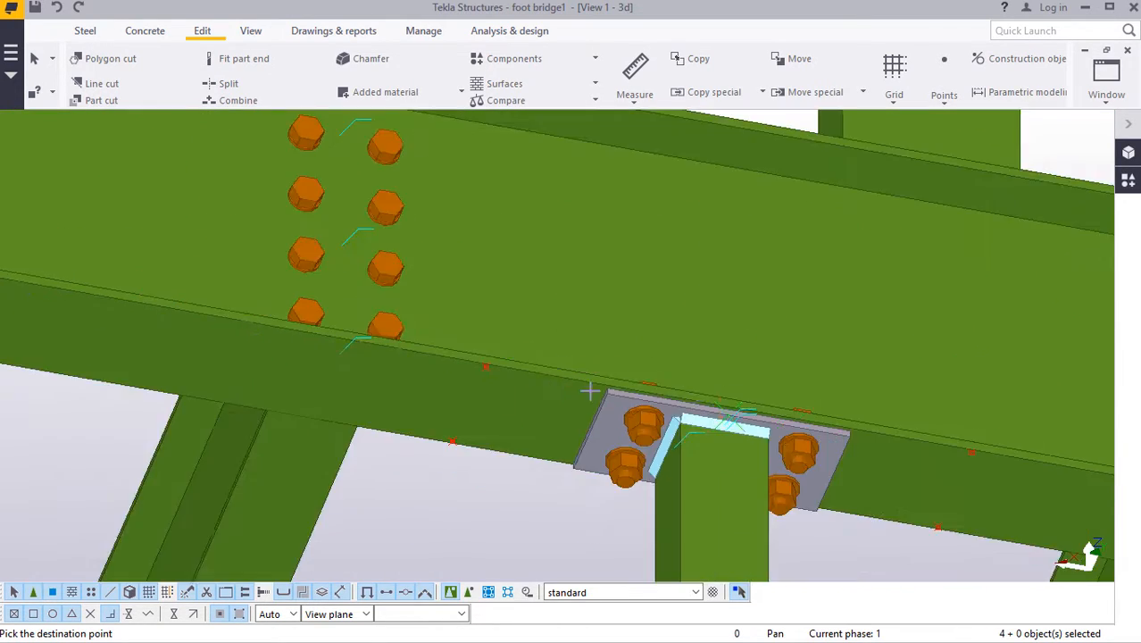
{"action": "scroll", "coordinate": [611, 376], "scroll_direction": "up", "scroll_amount": 10}
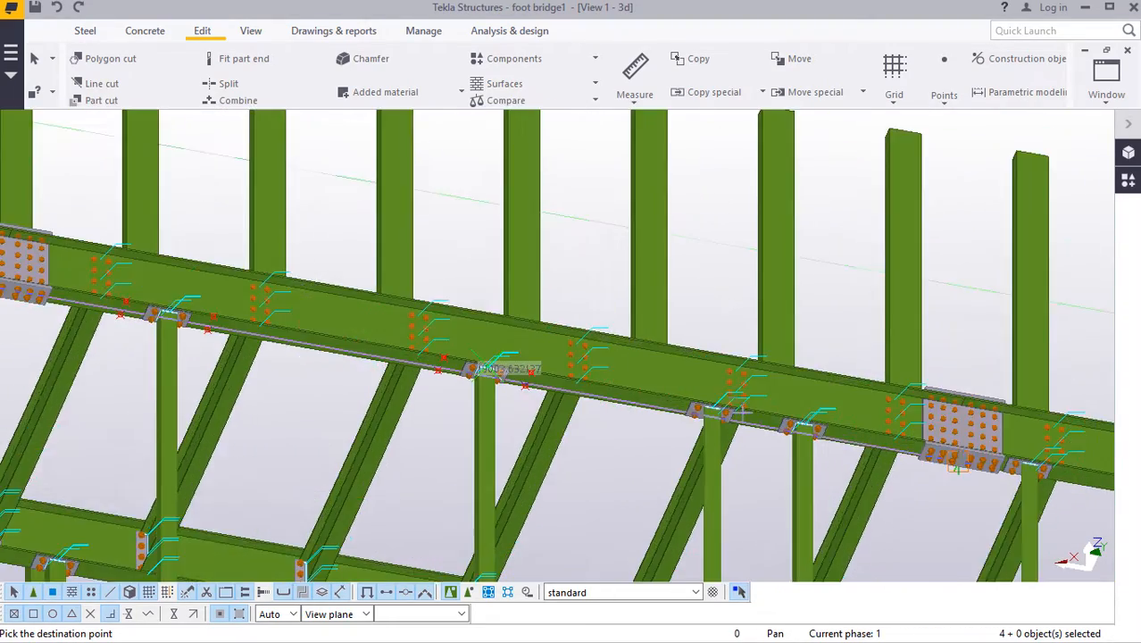
{"action": "scroll", "coordinate": [694, 401], "scroll_direction": "up", "scroll_amount": 8}
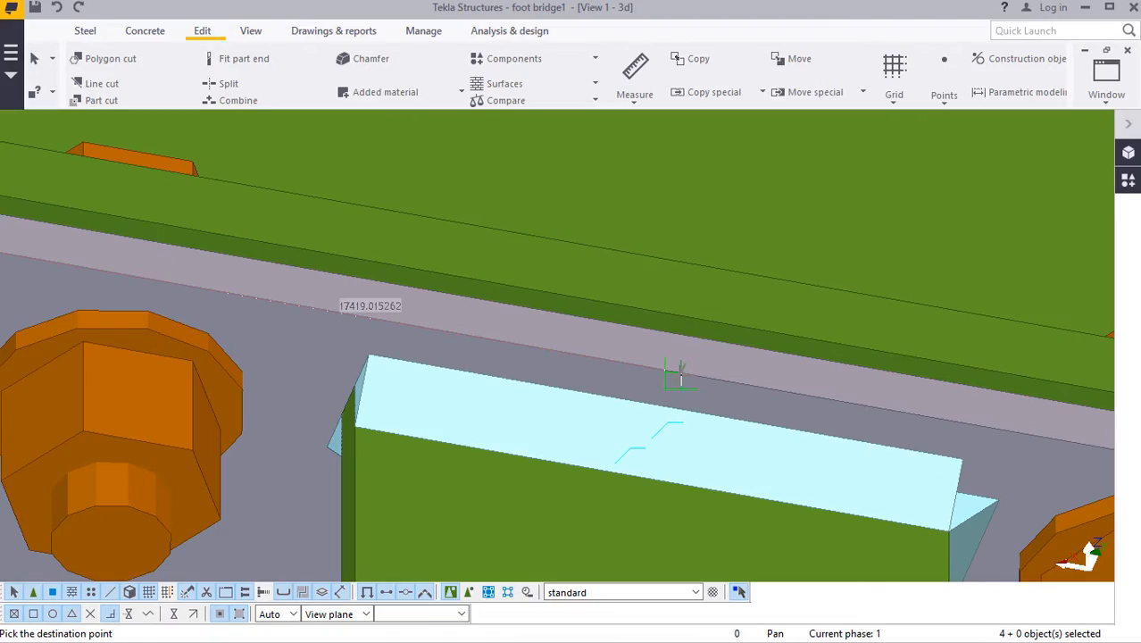
{"action": "scroll", "coordinate": [668, 360], "scroll_direction": "down", "scroll_amount": 10}
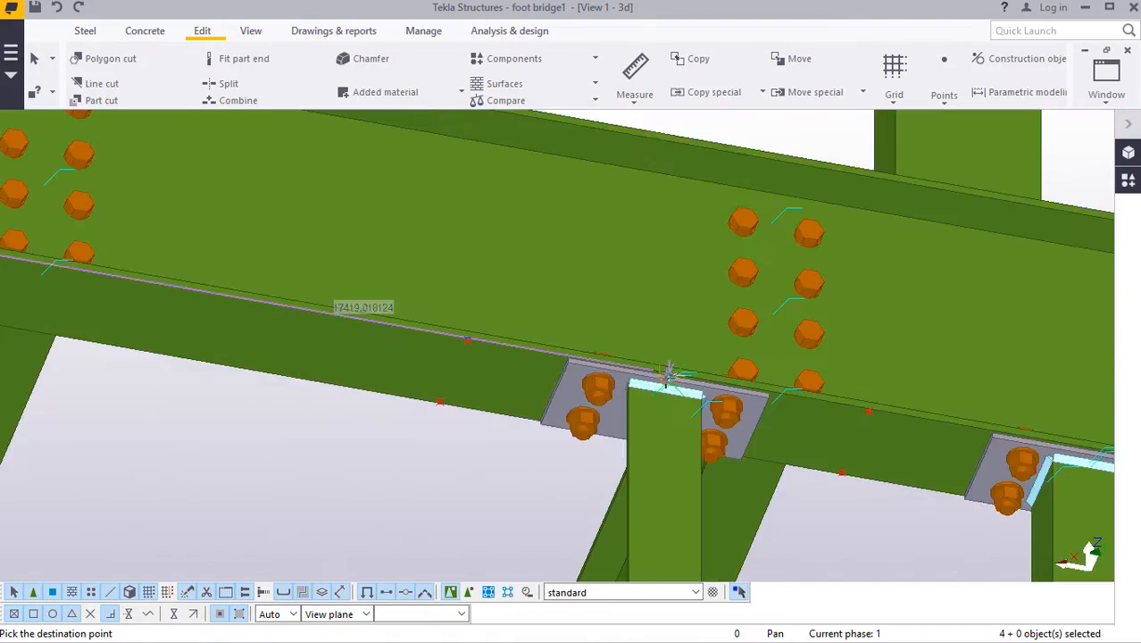
{"action": "scroll", "coordinate": [689, 375], "scroll_direction": "down", "scroll_amount": 10}
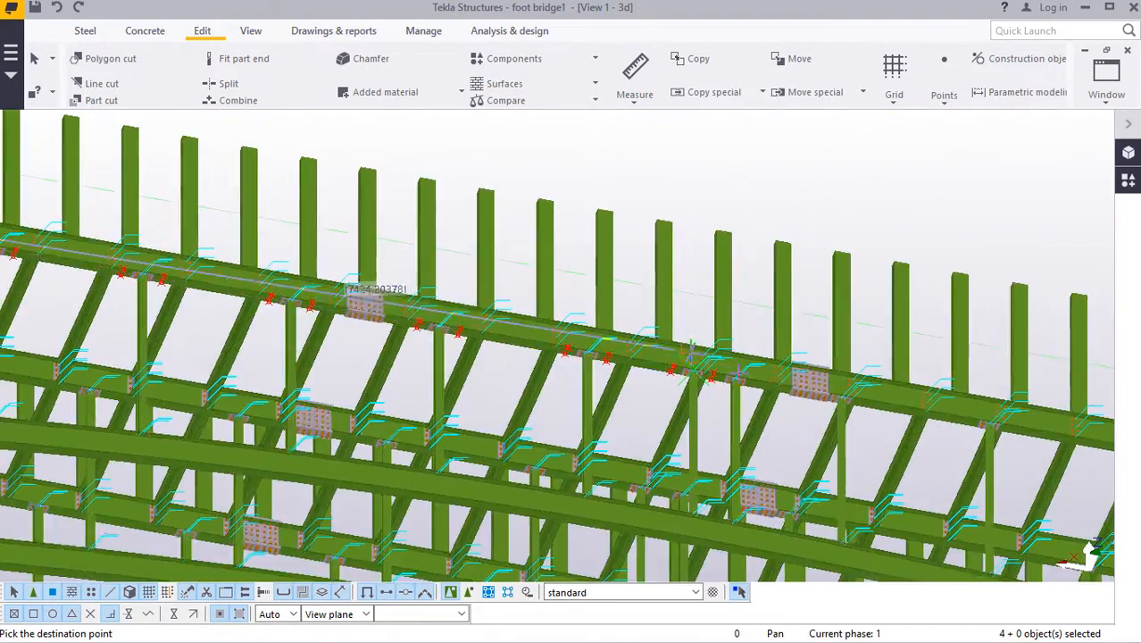
{"action": "scroll", "coordinate": [726, 364], "scroll_direction": "up", "scroll_amount": 10}
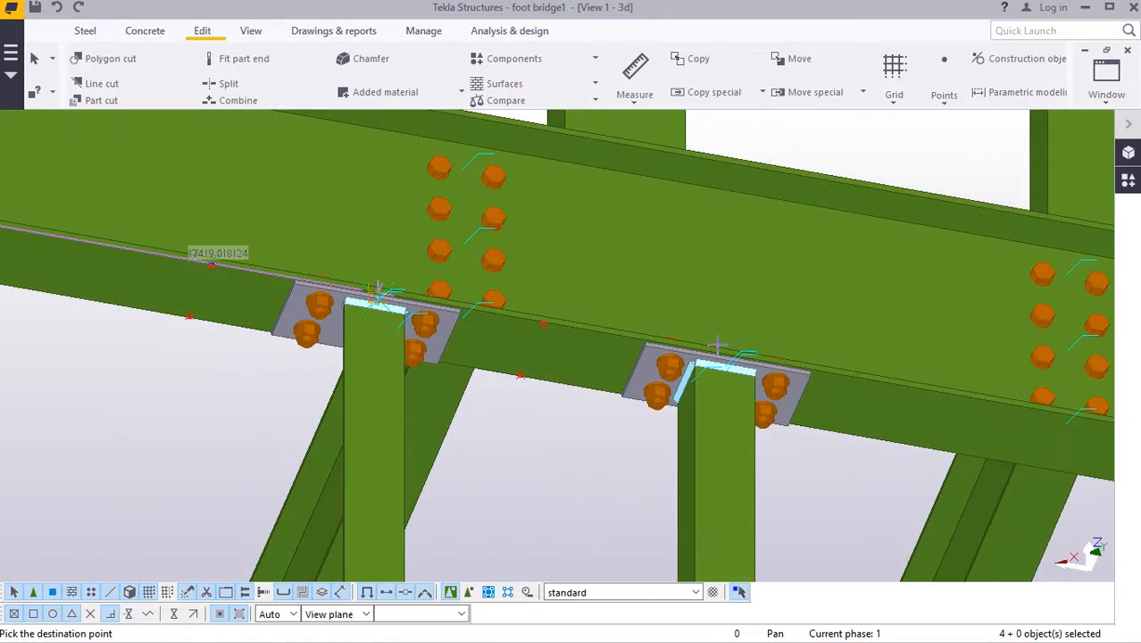
{"action": "scroll", "coordinate": [730, 361], "scroll_direction": "up", "scroll_amount": 3}
{"action": "scroll", "coordinate": [744, 379], "scroll_direction": "down", "scroll_amount": 5}
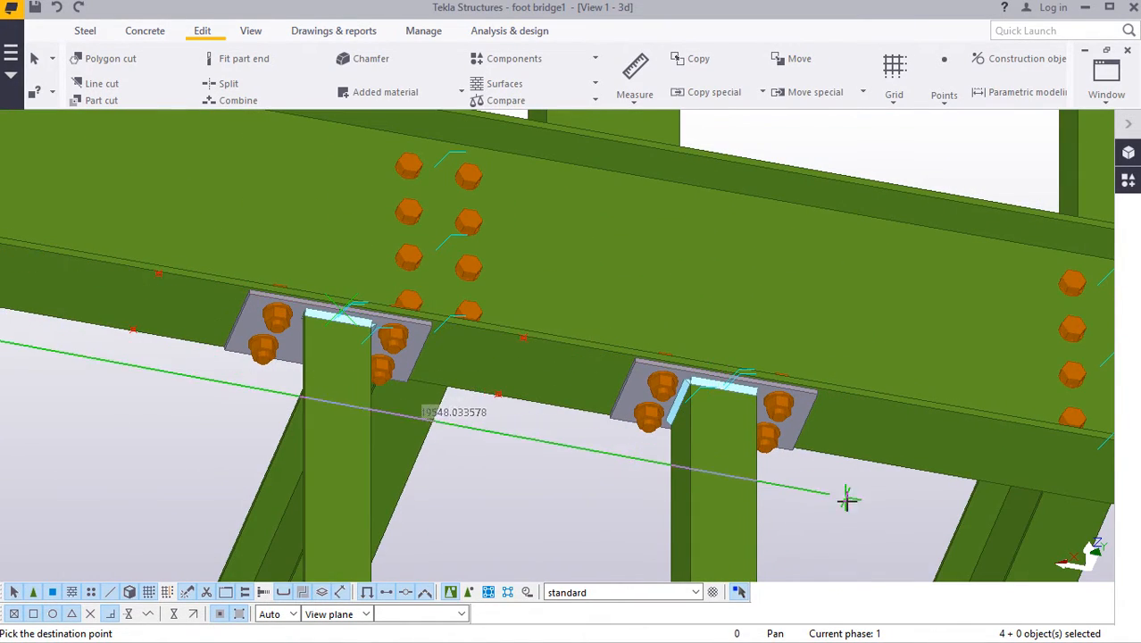
{"action": "left_click", "coordinate": [895, 239]}
{"action": "scroll", "coordinate": [859, 304], "scroll_direction": "down", "scroll_amount": 10}
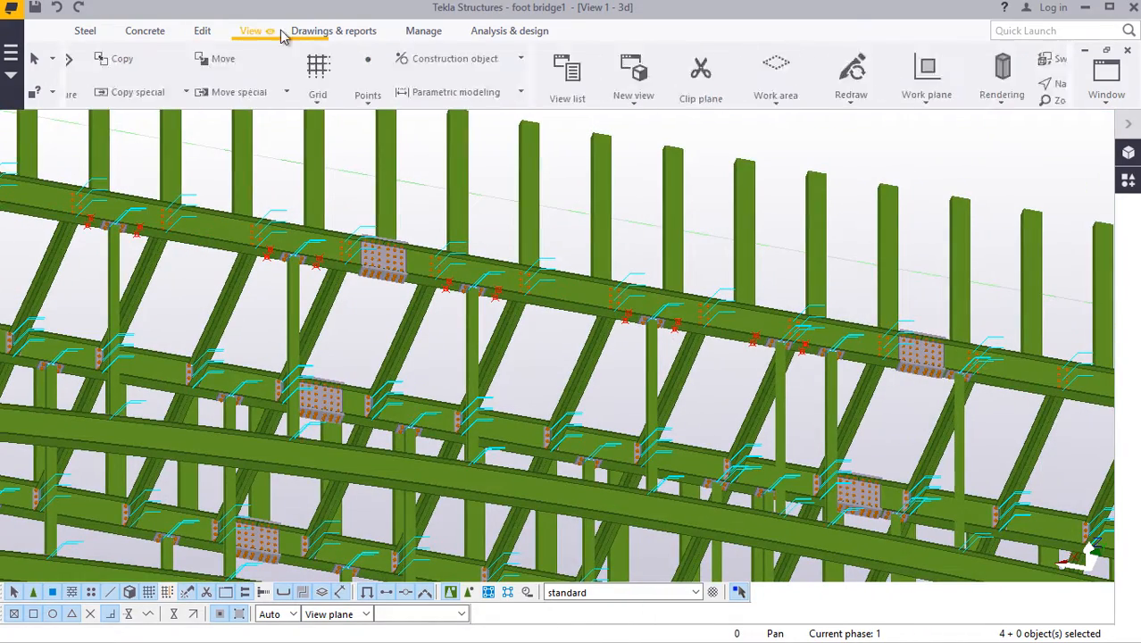
Step: Examine the post connections on the lower arch chords and the row of copied points along the upper girder
{"action": "left_click", "coordinate": [280, 33]}
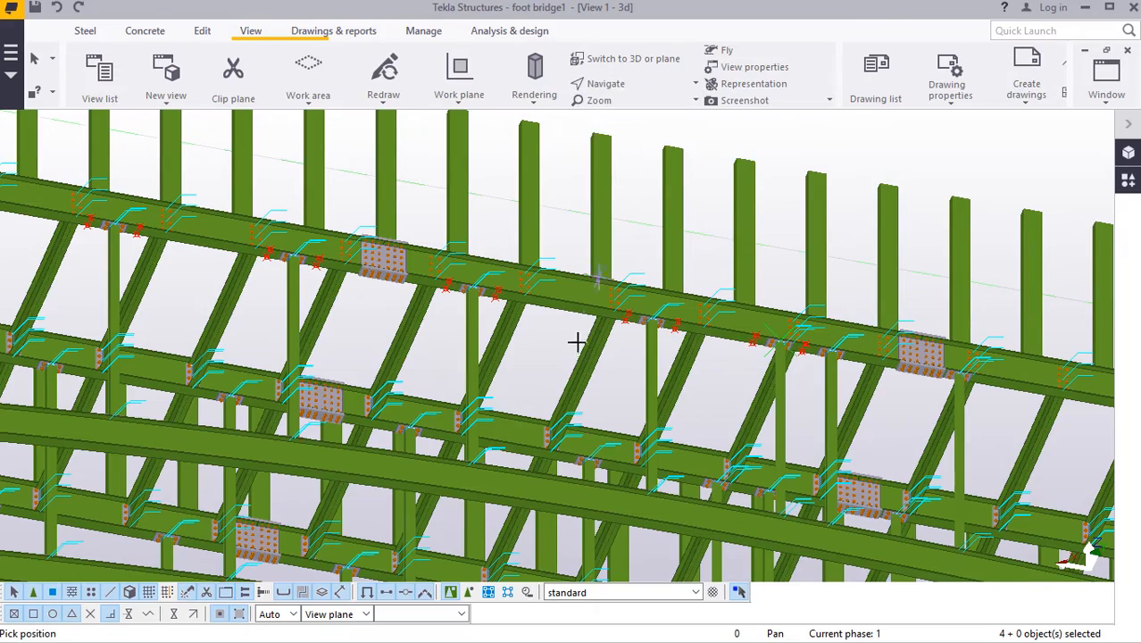
{"action": "left_click_drag", "start_coordinate": [485, 294], "coordinate": [452, 507]}
{"action": "scroll", "coordinate": [456, 492], "scroll_direction": "up", "scroll_amount": 3}
{"action": "scroll", "coordinate": [467, 481], "scroll_direction": "up", "scroll_amount": 4}
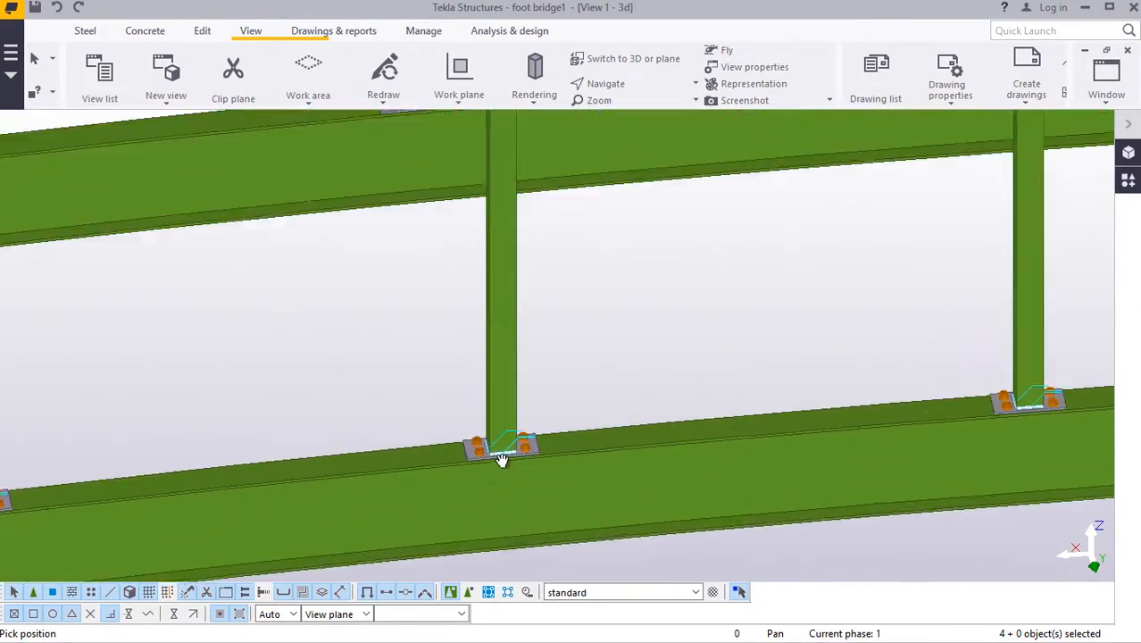
{"action": "scroll", "coordinate": [547, 411], "scroll_direction": "down", "scroll_amount": 4}
{"action": "scroll", "coordinate": [493, 432], "scroll_direction": "up", "scroll_amount": 2}
{"action": "scroll", "coordinate": [572, 425], "scroll_direction": "down", "scroll_amount": 5}
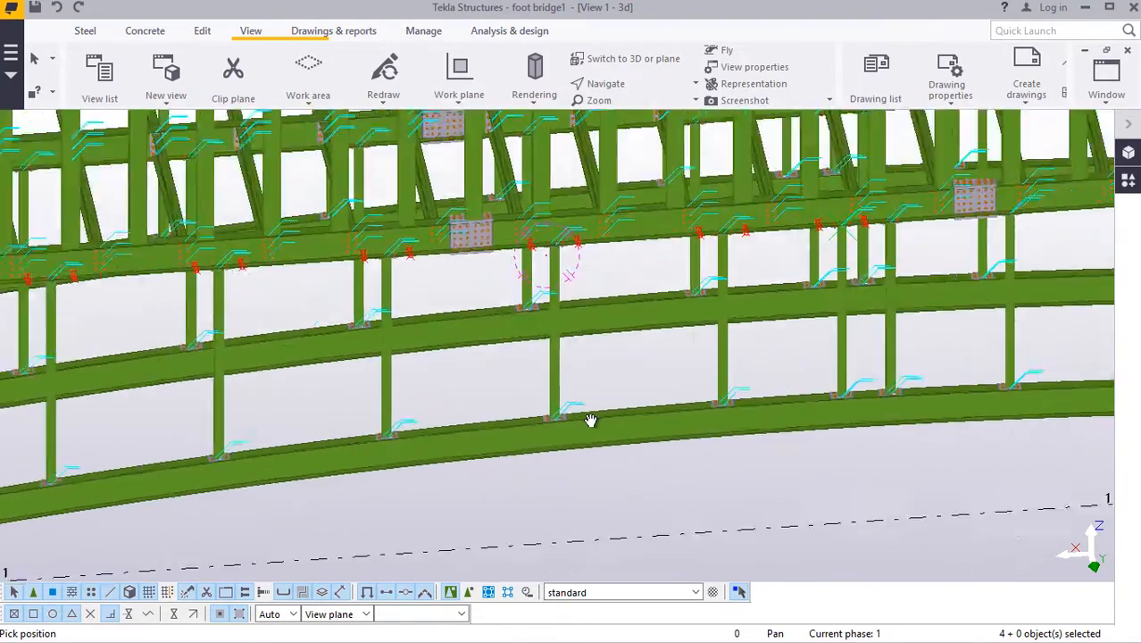
{"action": "middle_click_drag", "start_coordinate": [579, 356], "coordinate": [479, 282], "text": "ctrl"}
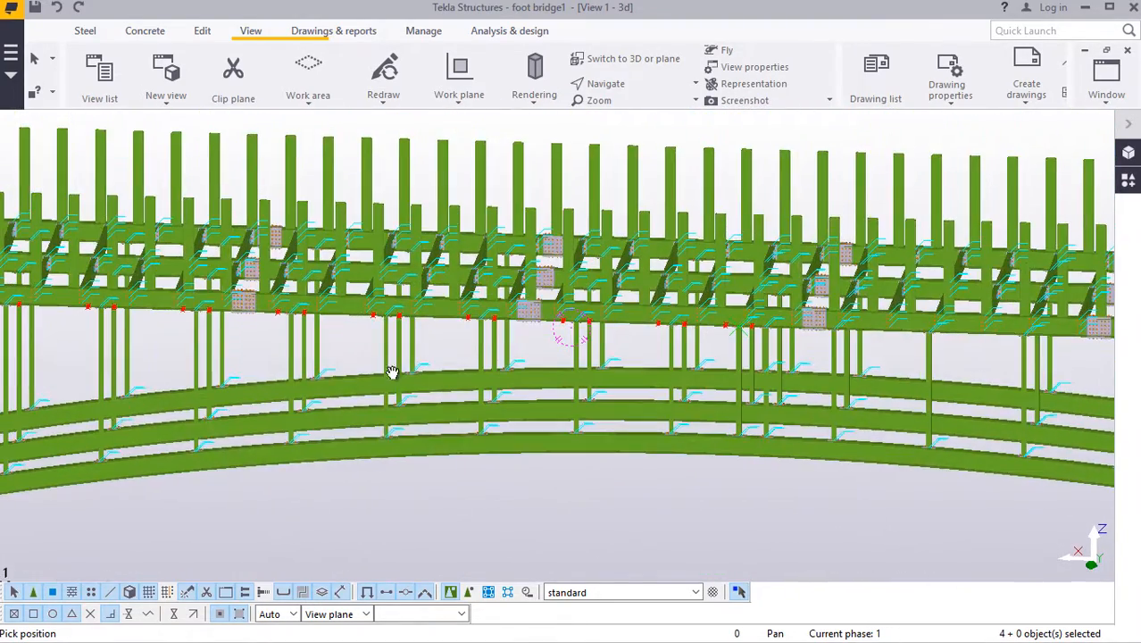
{"action": "scroll", "coordinate": [392, 382], "scroll_direction": "up", "scroll_amount": 5}
{"action": "scroll", "coordinate": [596, 323], "scroll_direction": "down", "scroll_amount": 6}
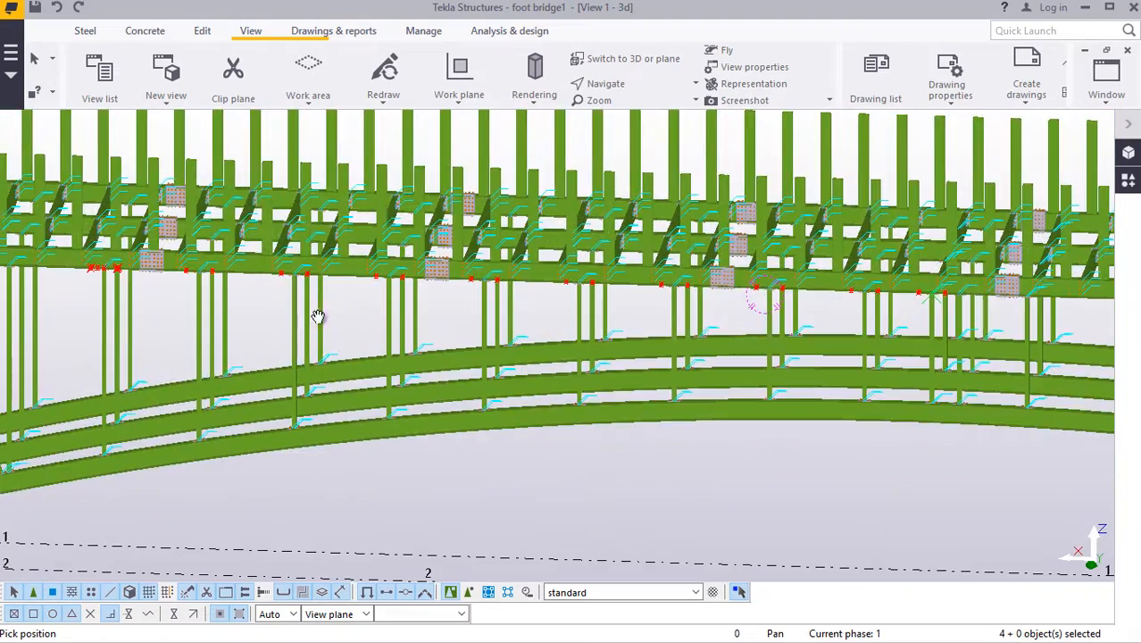
{"action": "scroll", "coordinate": [313, 247], "scroll_direction": "up", "scroll_amount": 1}
{"action": "middle_click_drag", "start_coordinate": [313, 247], "coordinate": [426, 283], "text": "ctrl"}
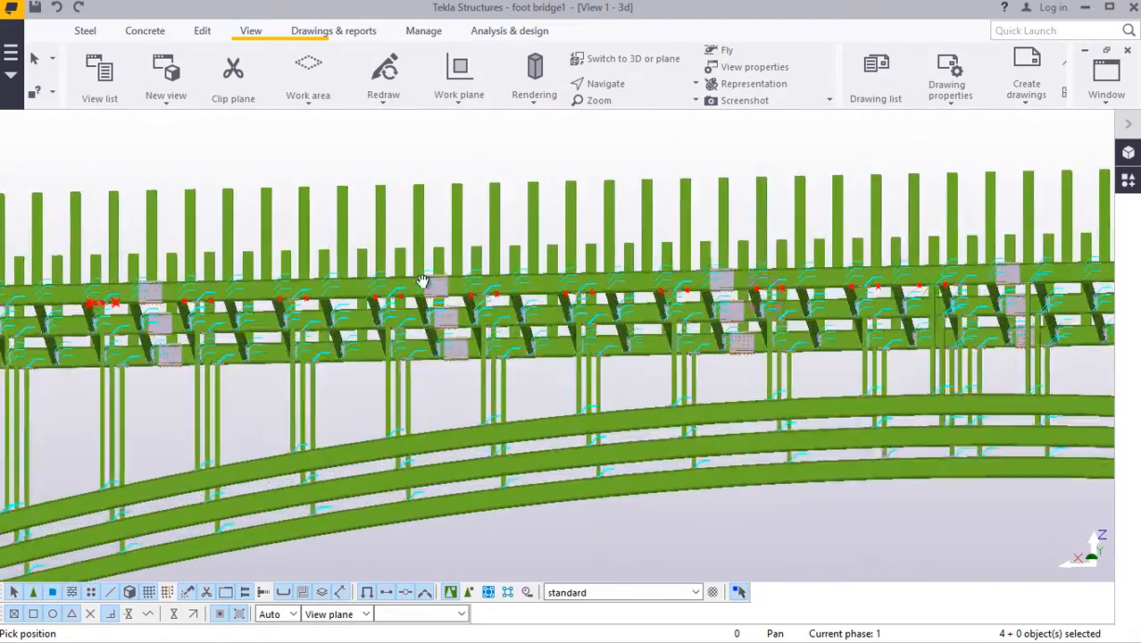
{"action": "scroll", "coordinate": [517, 326], "scroll_direction": "down", "scroll_amount": 4}
{"action": "scroll", "coordinate": [370, 320], "scroll_direction": "up", "scroll_amount": 5}
{"action": "scroll", "coordinate": [564, 269], "scroll_direction": "up", "scroll_amount": 6}
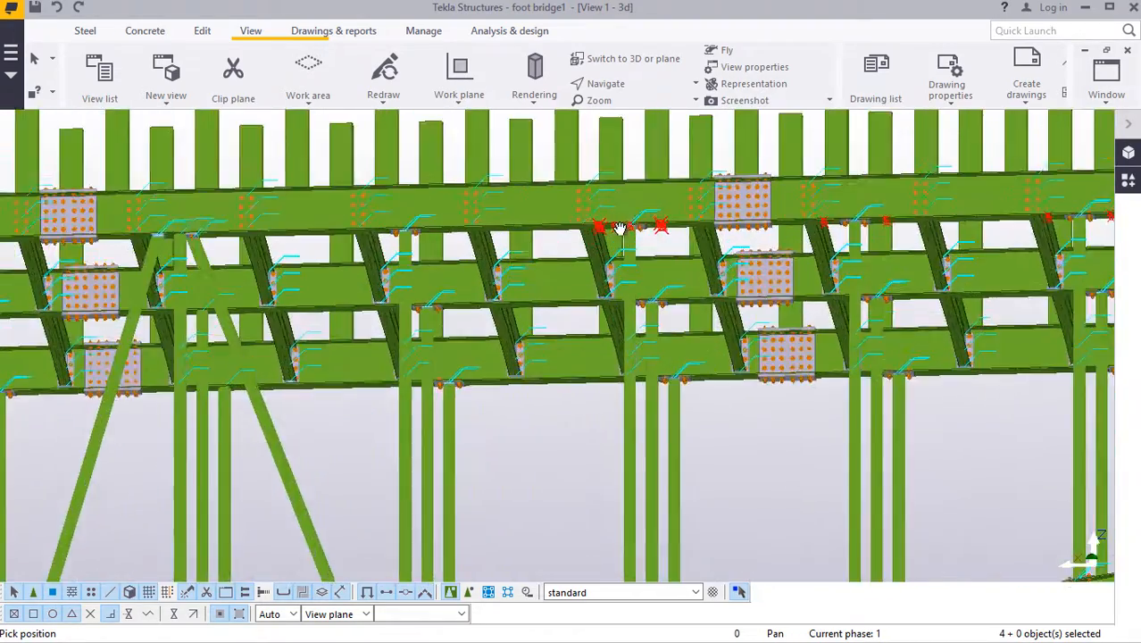
Step: Add one divided-line point midway between the two outer flange points on one side of the original post plate
{"action": "scroll", "coordinate": [612, 486], "scroll_direction": "up", "scroll_amount": 6}
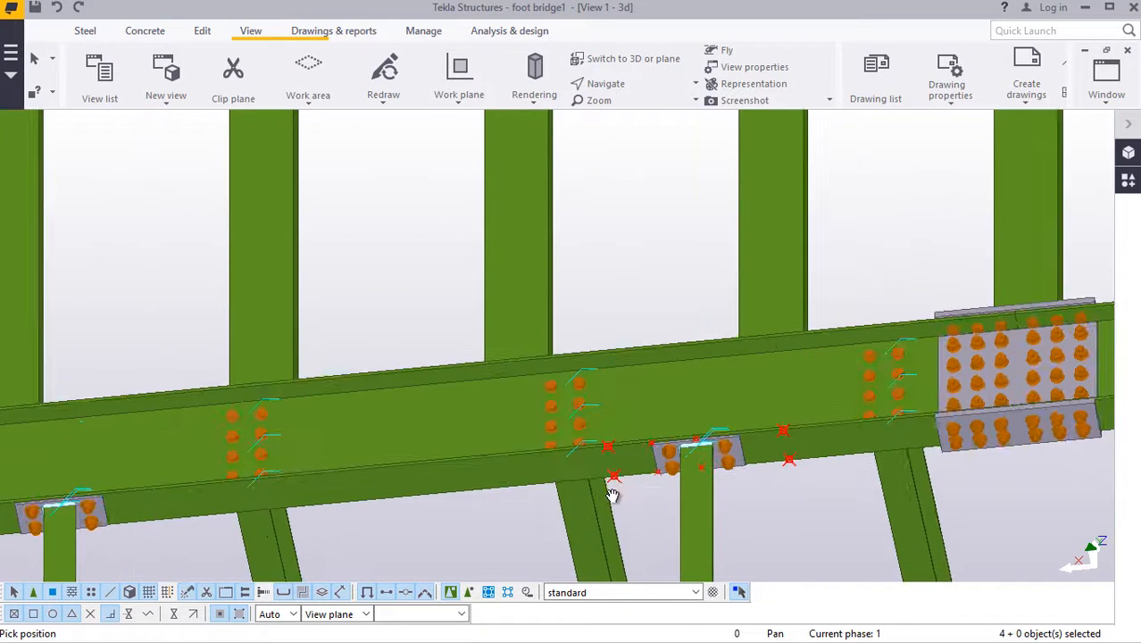
{"action": "scroll", "coordinate": [645, 453], "scroll_direction": "up", "scroll_amount": 2}
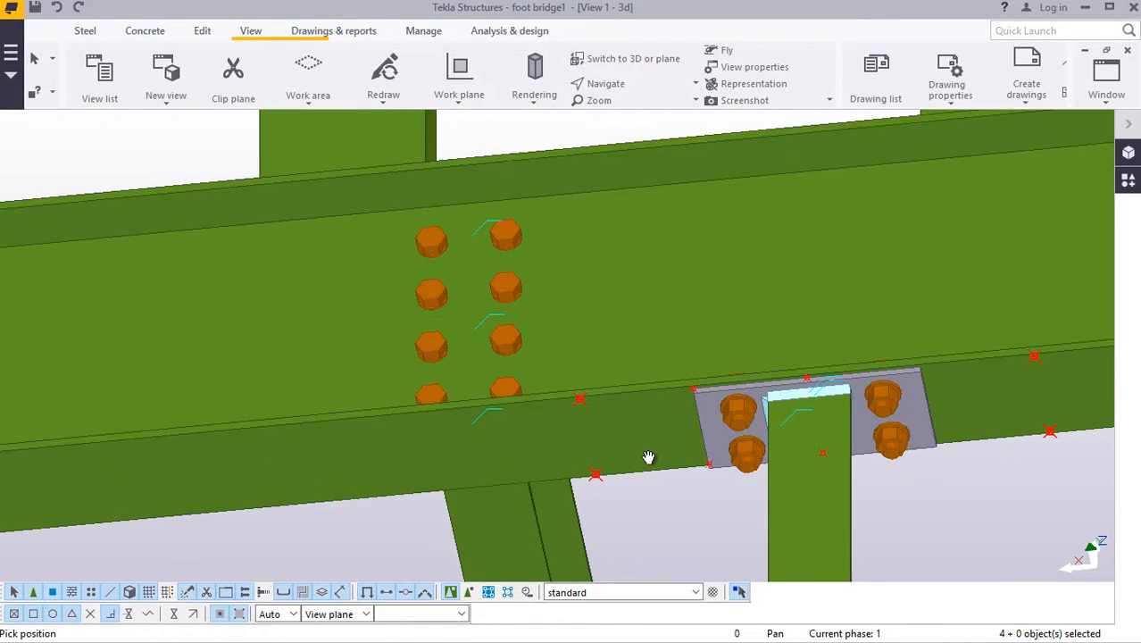
{"action": "right_click", "coordinate": [975, 503]}
{"action": "left_click", "coordinate": [1006, 246]}
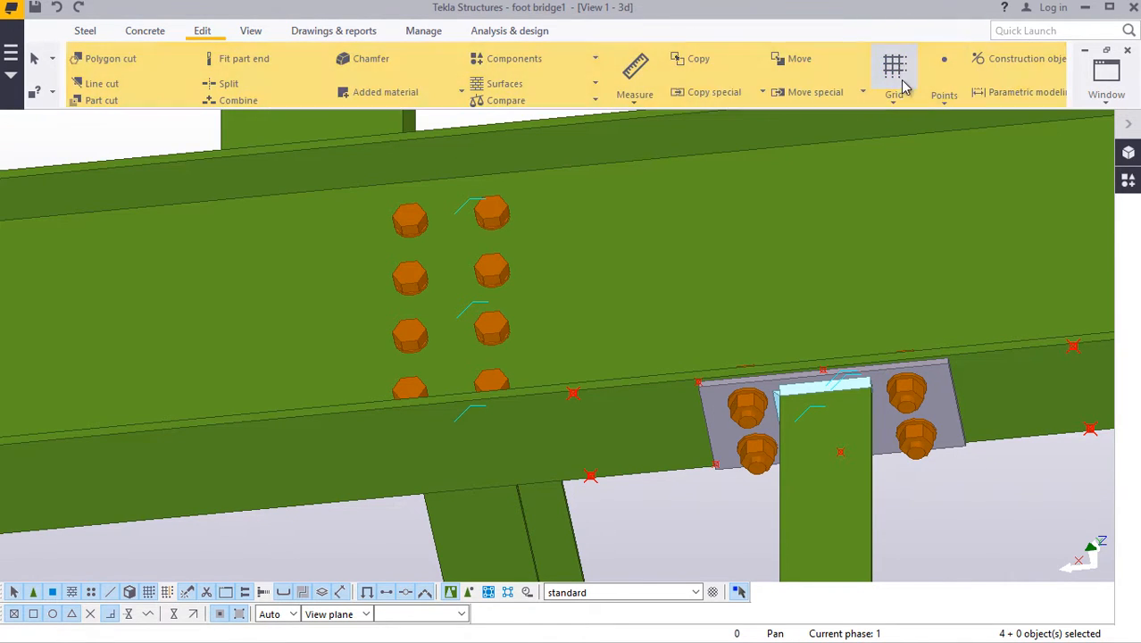
{"action": "left_click", "coordinate": [944, 102]}
{"action": "left_click", "coordinate": [957, 133]}
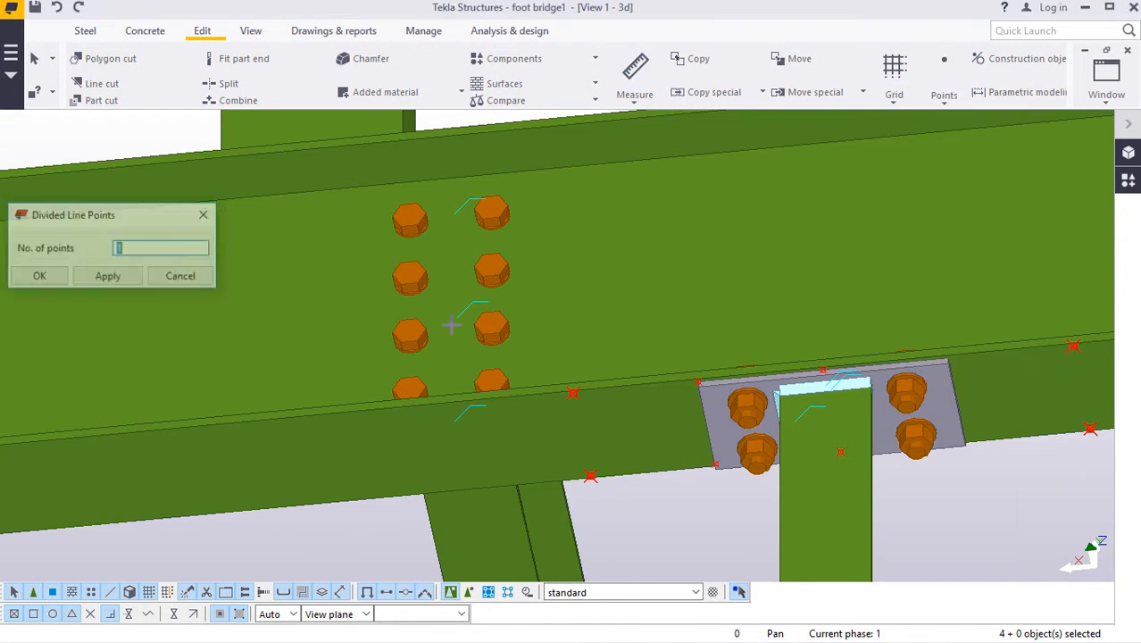
{"action": "scroll", "coordinate": [594, 406], "scroll_direction": "up", "scroll_amount": 2}
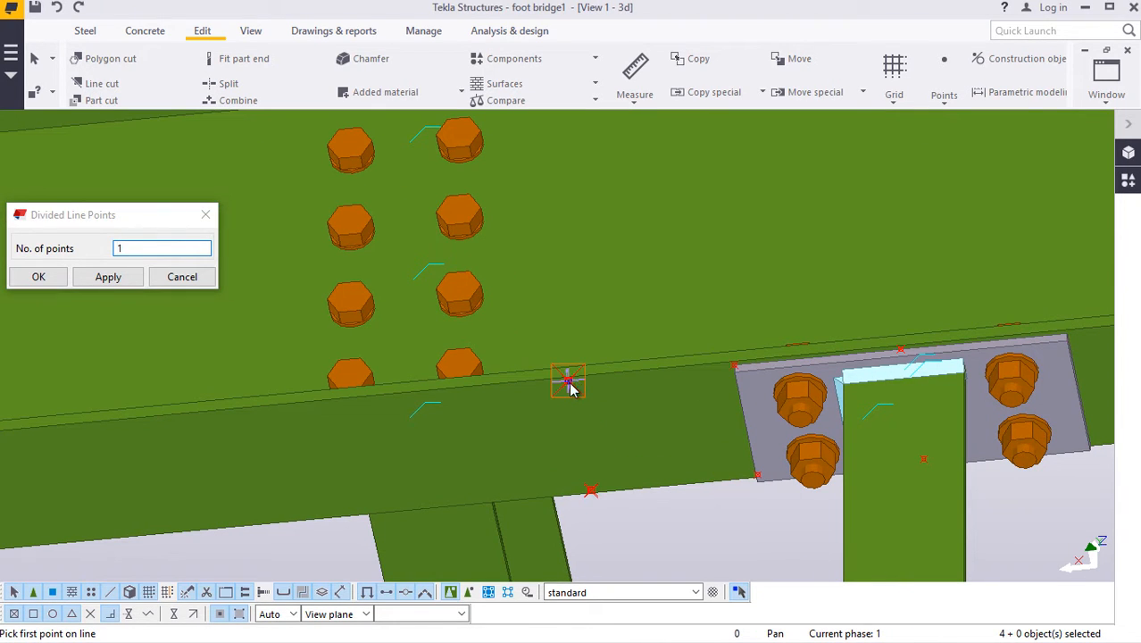
{"action": "right_click", "coordinate": [629, 407]}
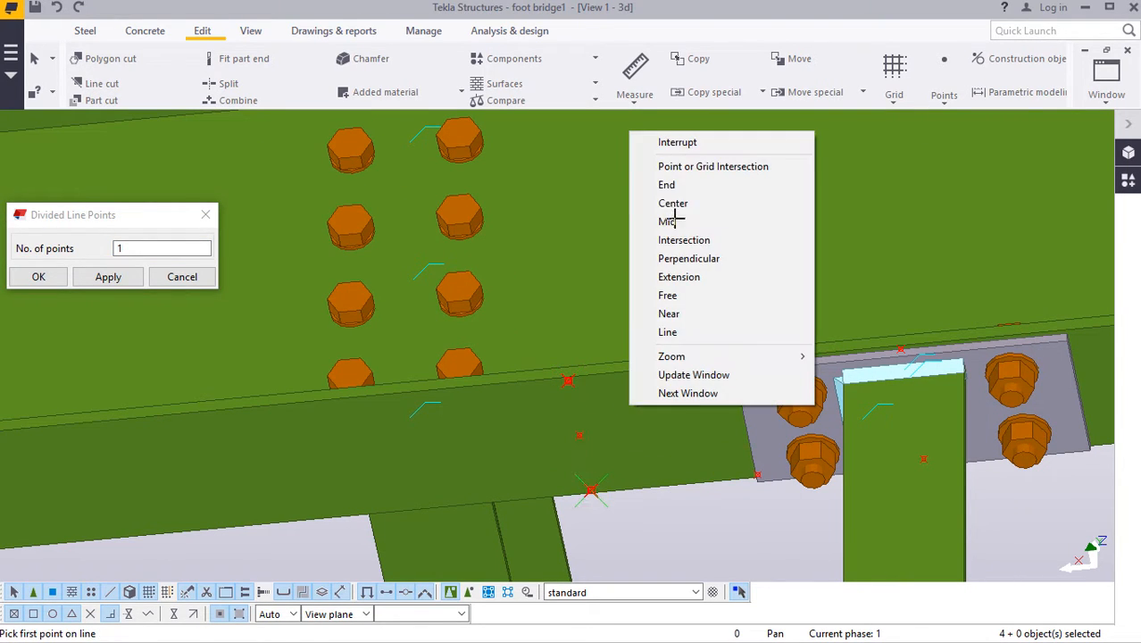
{"action": "left_click", "coordinate": [670, 142]}
{"action": "left_click", "coordinate": [39, 277]}
Step: Add one divided-line point midway between the two outer flange points on the other side of the original post plate
{"action": "left_click", "coordinate": [690, 94]}
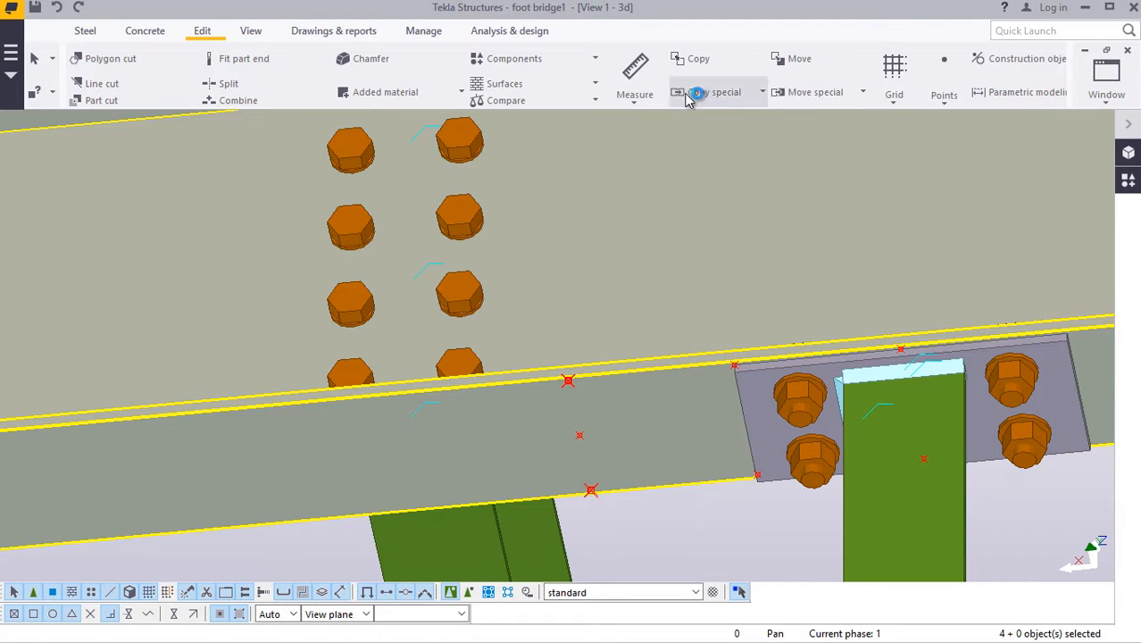
{"action": "left_click", "coordinate": [944, 103]}
{"action": "left_click", "coordinate": [955, 122]}
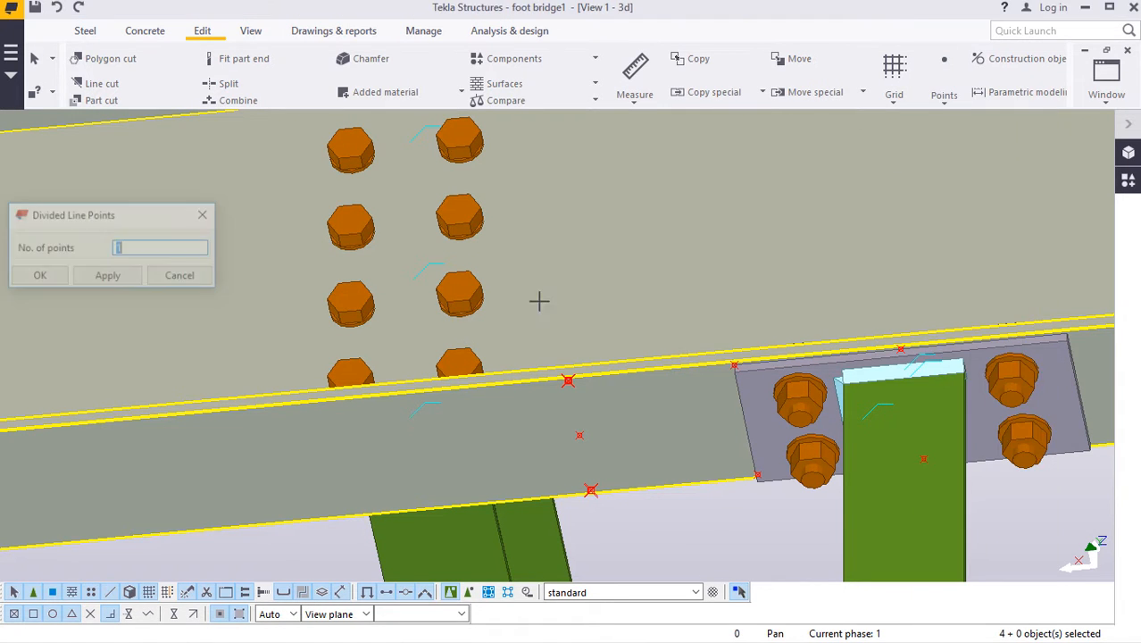
{"action": "scroll", "coordinate": [254, 361], "scroll_direction": "down", "scroll_amount": 3}
{"action": "scroll", "coordinate": [214, 379], "scroll_direction": "down", "scroll_amount": 5}
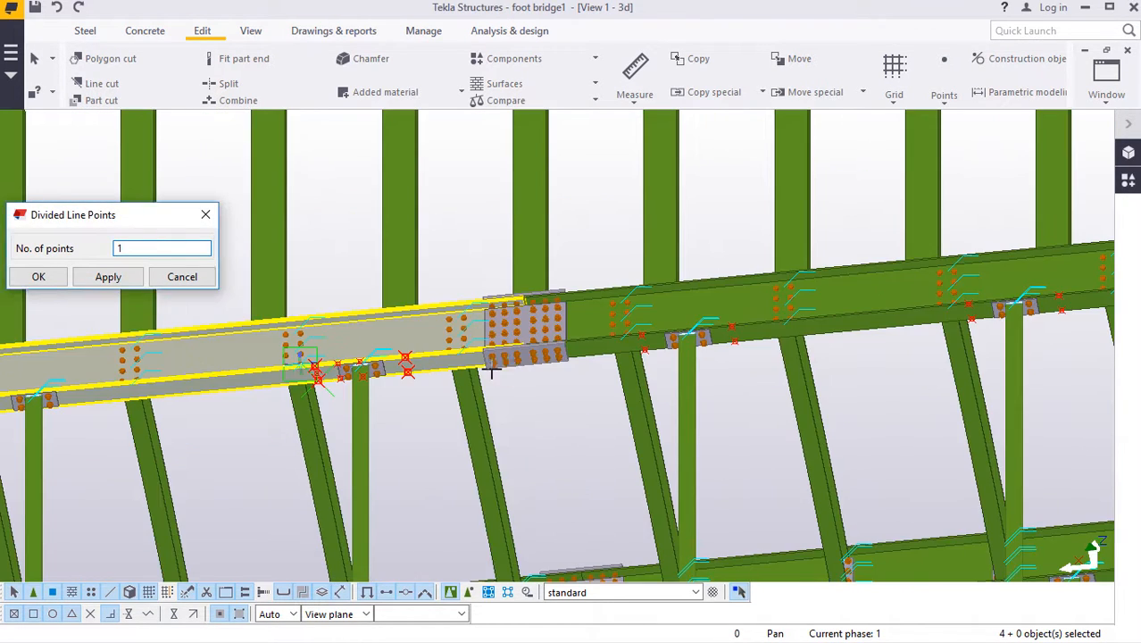
{"action": "left_click", "coordinate": [40, 277]}
{"action": "scroll", "coordinate": [372, 362], "scroll_direction": "up", "scroll_amount": 5}
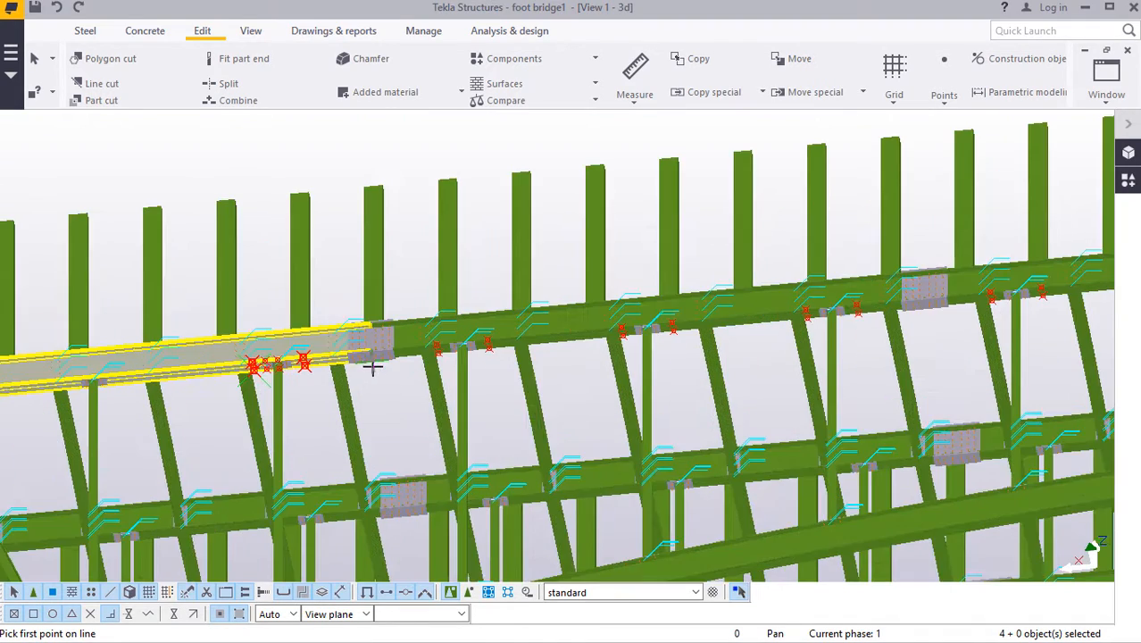
{"action": "scroll", "coordinate": [217, 359], "scroll_direction": "up", "scroll_amount": 10}
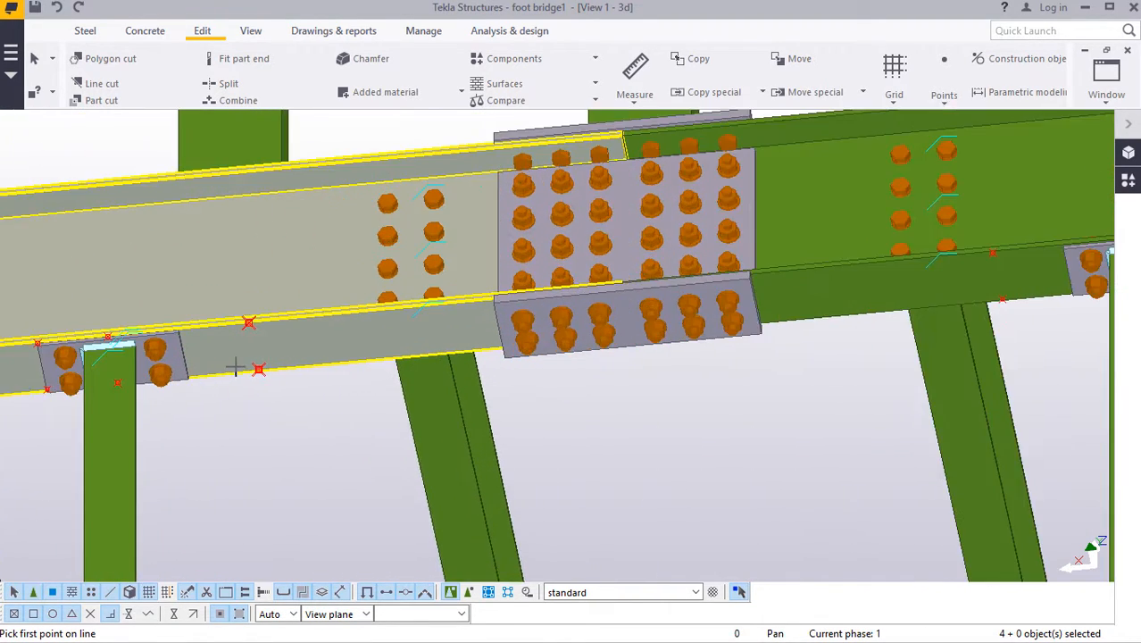
{"action": "scroll", "coordinate": [278, 379], "scroll_direction": "up", "scroll_amount": 3}
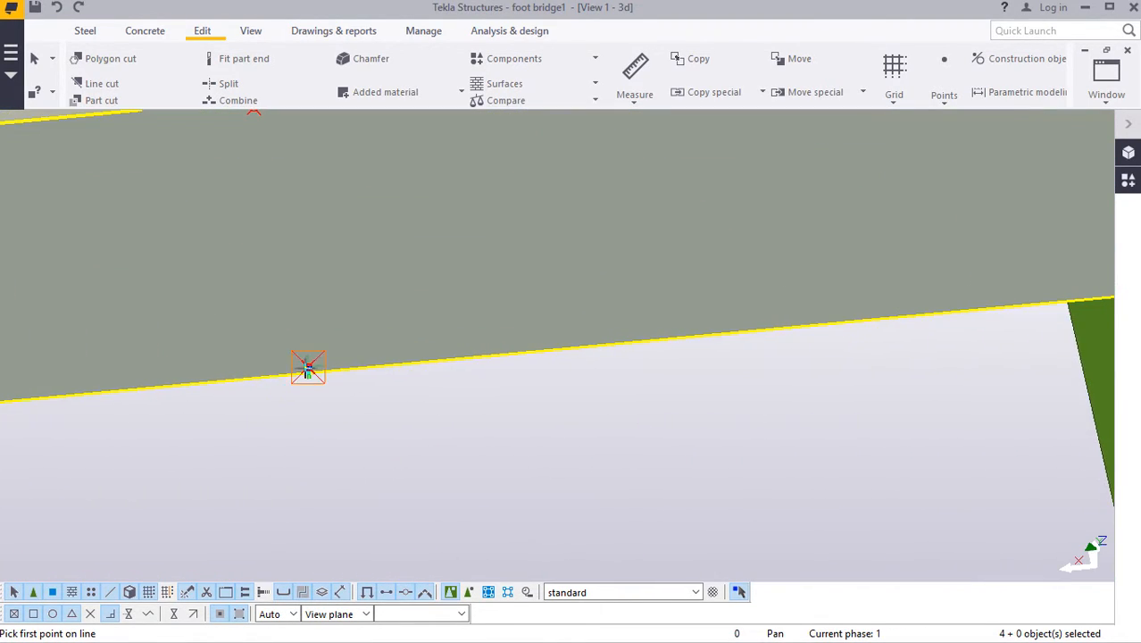
{"action": "left_click", "coordinate": [308, 368]}
{"action": "scroll", "coordinate": [319, 395], "scroll_direction": "down", "scroll_amount": 5}
{"action": "scroll", "coordinate": [275, 250], "scroll_direction": "up", "scroll_amount": 6}
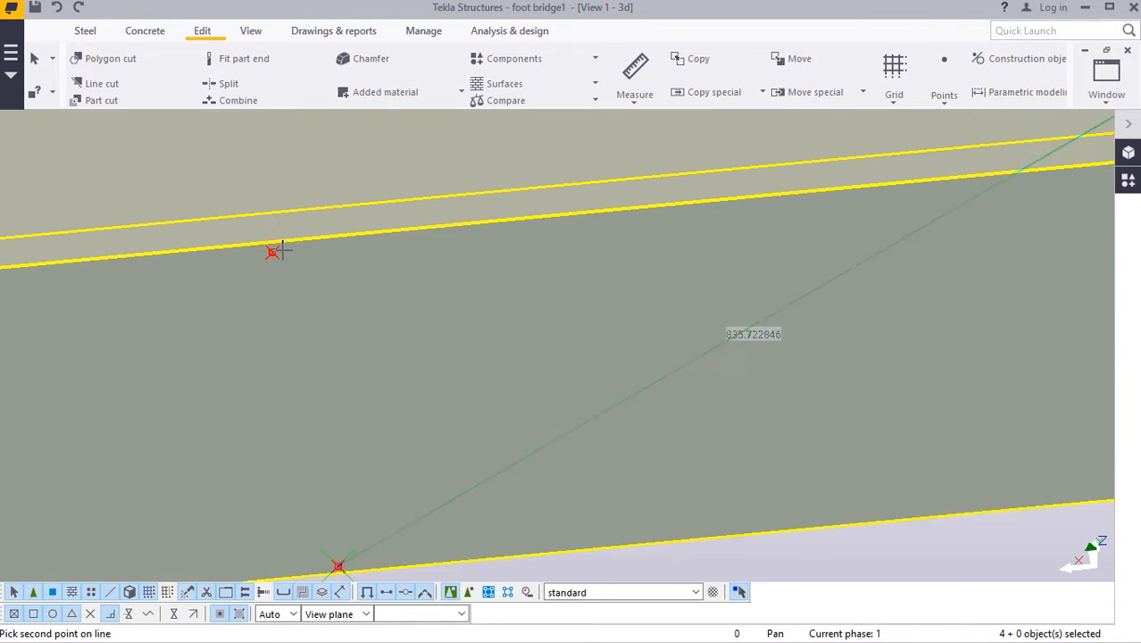
{"action": "left_click", "coordinate": [272, 253]}
{"action": "right_click", "coordinate": [272, 253]}
{"action": "left_click", "coordinate": [317, 261]}
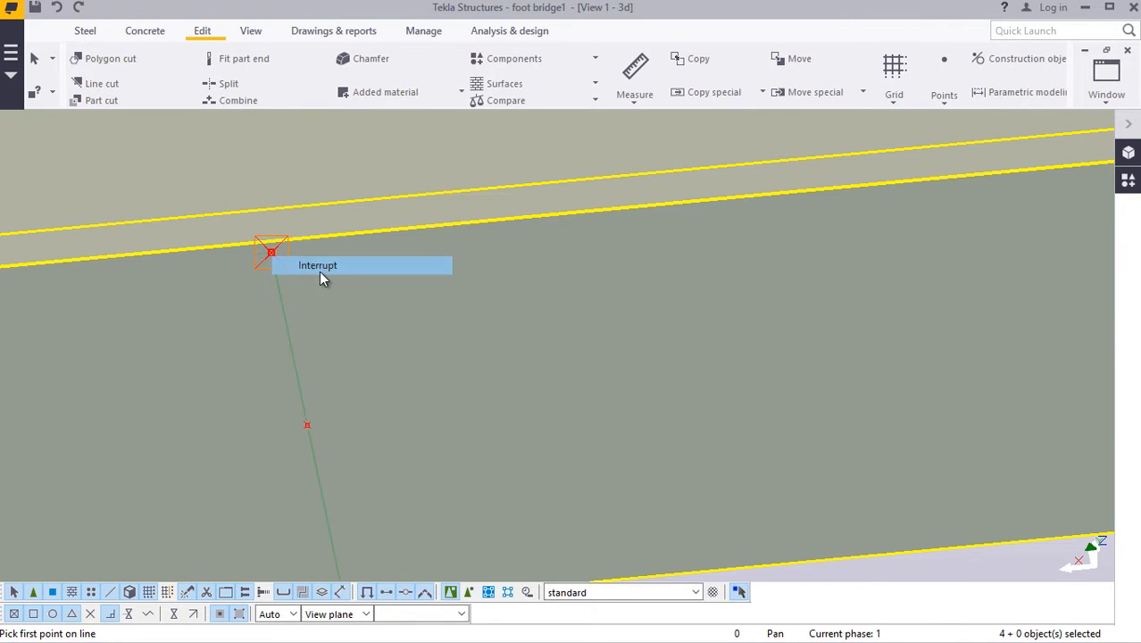
Step: Select the two middle points beside the original post plate and copy them from the plate's lower edge midpoint as origin
{"action": "scroll", "coordinate": [392, 409], "scroll_direction": "down", "scroll_amount": 4}
{"action": "left_click", "coordinate": [356, 415]}
{"action": "scroll", "coordinate": [527, 442], "scroll_direction": "down", "scroll_amount": 5}
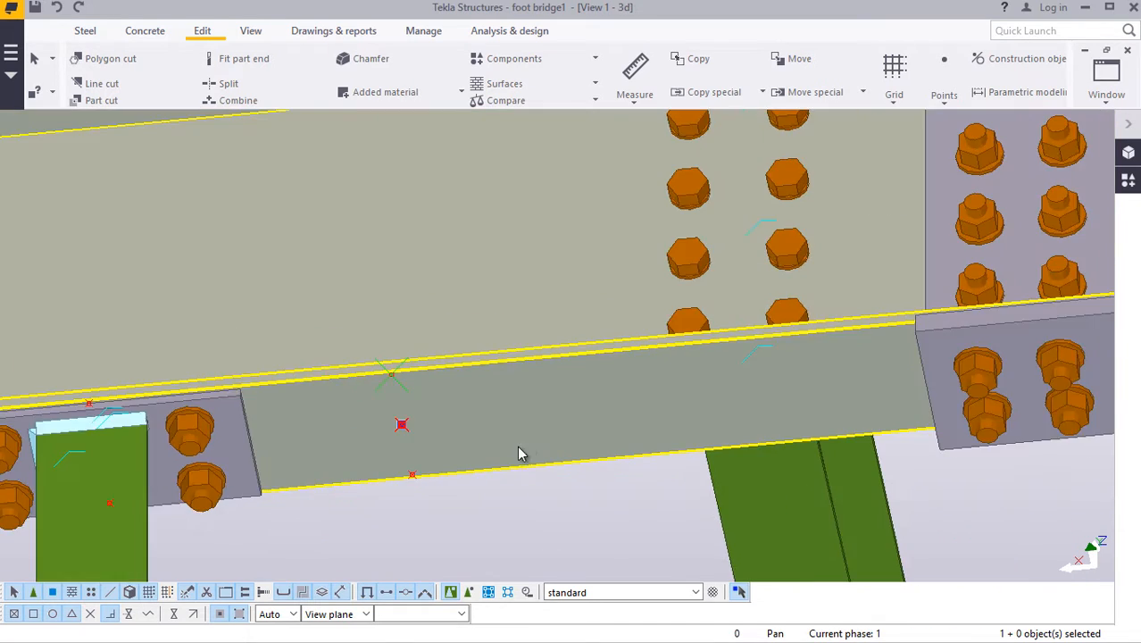
{"action": "scroll", "coordinate": [326, 441], "scroll_direction": "up", "scroll_amount": 5}
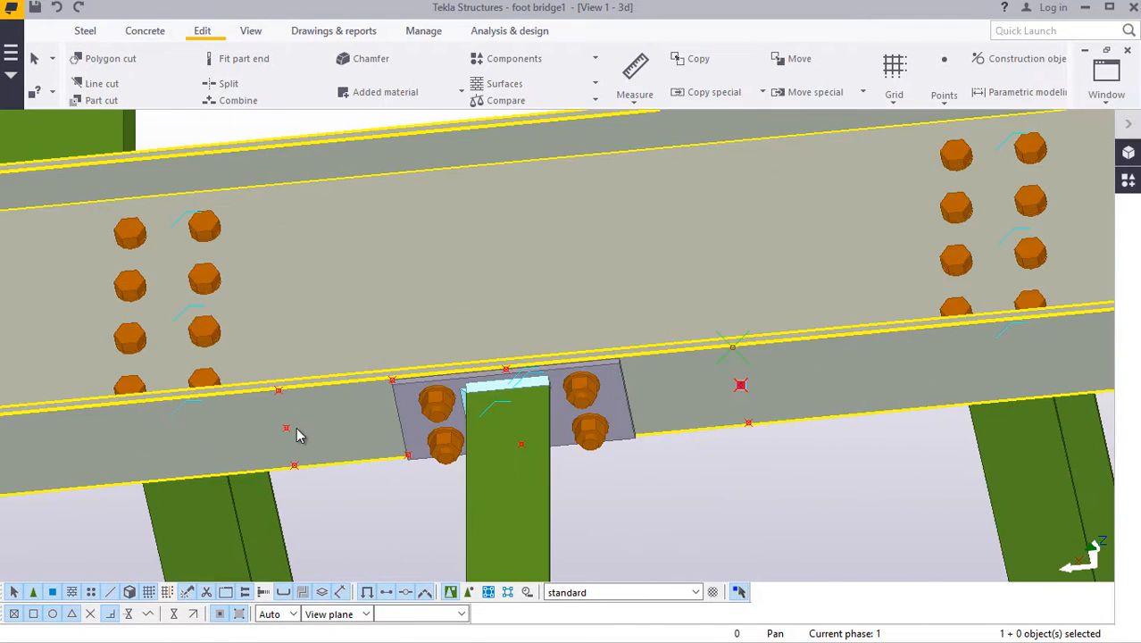
{"action": "left_click", "coordinate": [288, 428], "text": "shift"}
{"action": "right_click", "coordinate": [287, 430]}
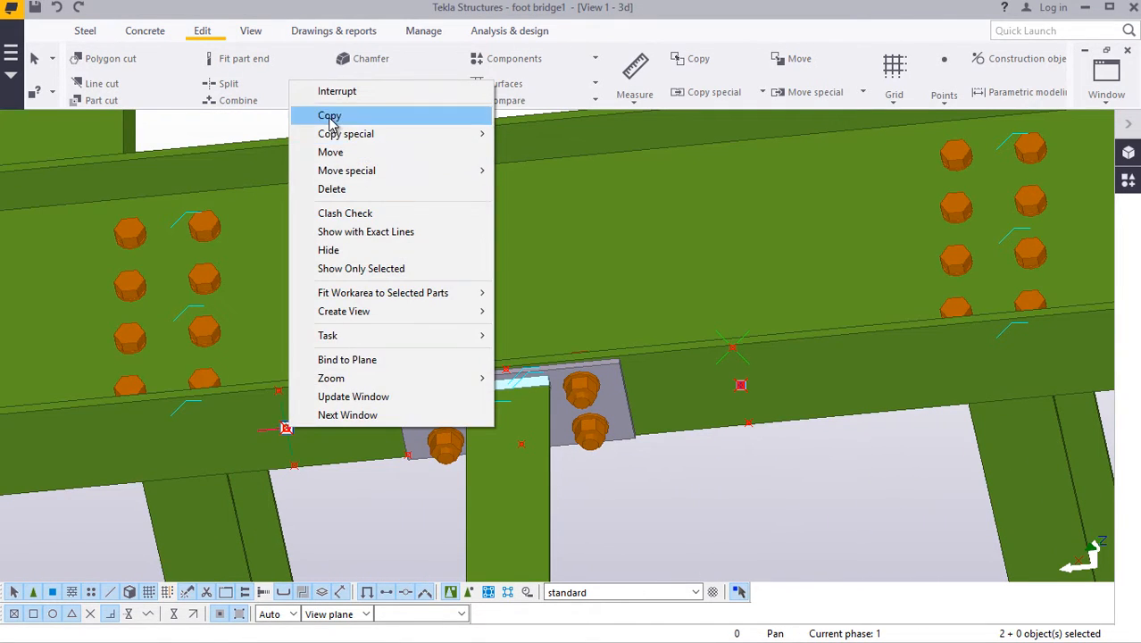
{"action": "left_click", "coordinate": [330, 117]}
{"action": "scroll", "coordinate": [527, 375], "scroll_direction": "up", "scroll_amount": 6}
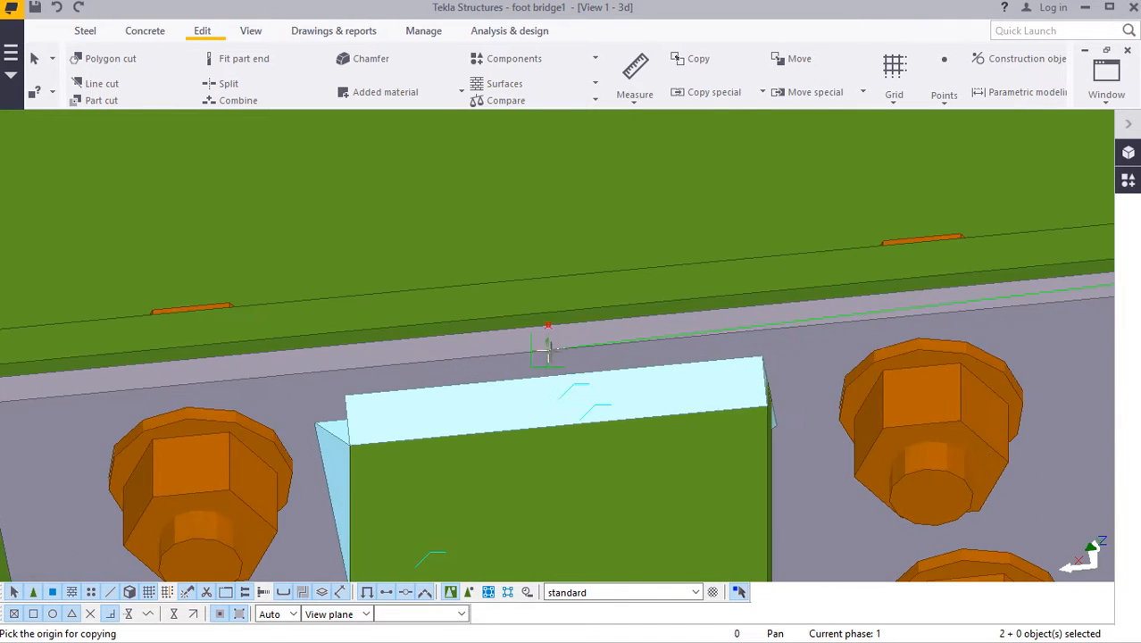
{"action": "scroll", "coordinate": [547, 349], "scroll_direction": "up", "scroll_amount": 4}
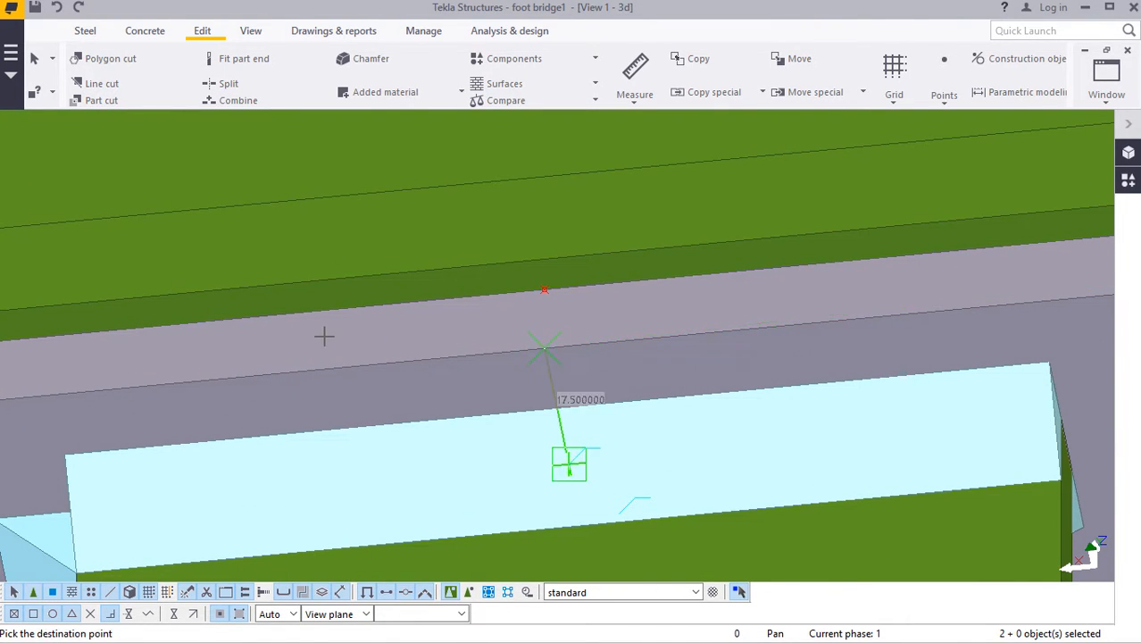
Step: Place copies of the two middle points at the next post plates' lower edge midpoints, 2000 mm and 4000 mm from the origin
{"action": "scroll", "coordinate": [544, 349], "scroll_direction": "down", "scroll_amount": 10}
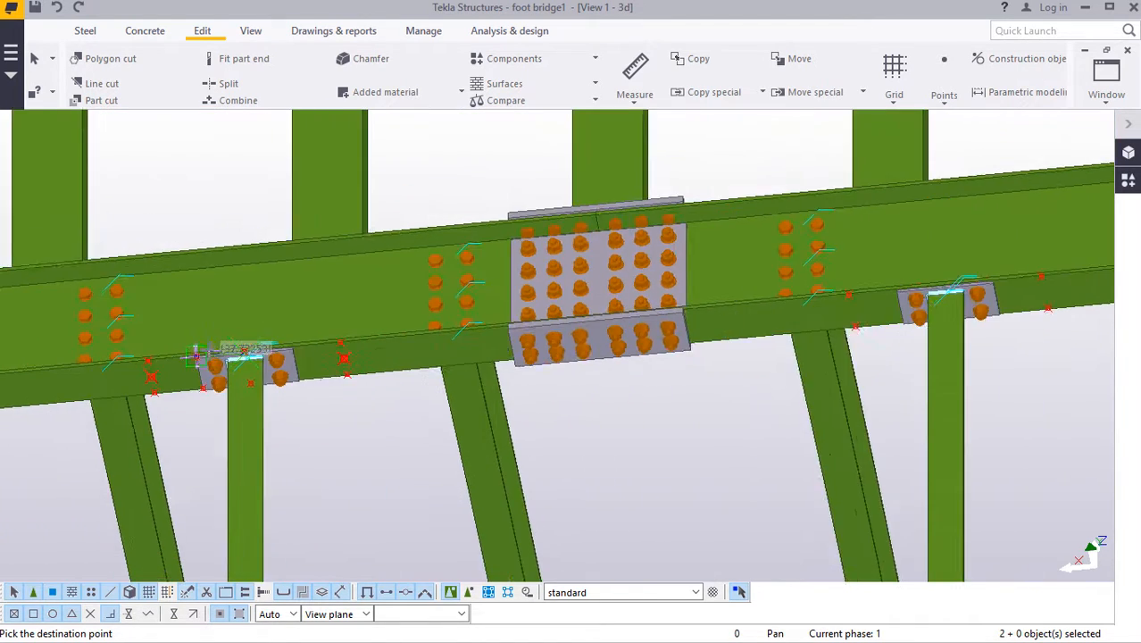
{"action": "scroll", "coordinate": [662, 286], "scroll_direction": "up", "scroll_amount": 10}
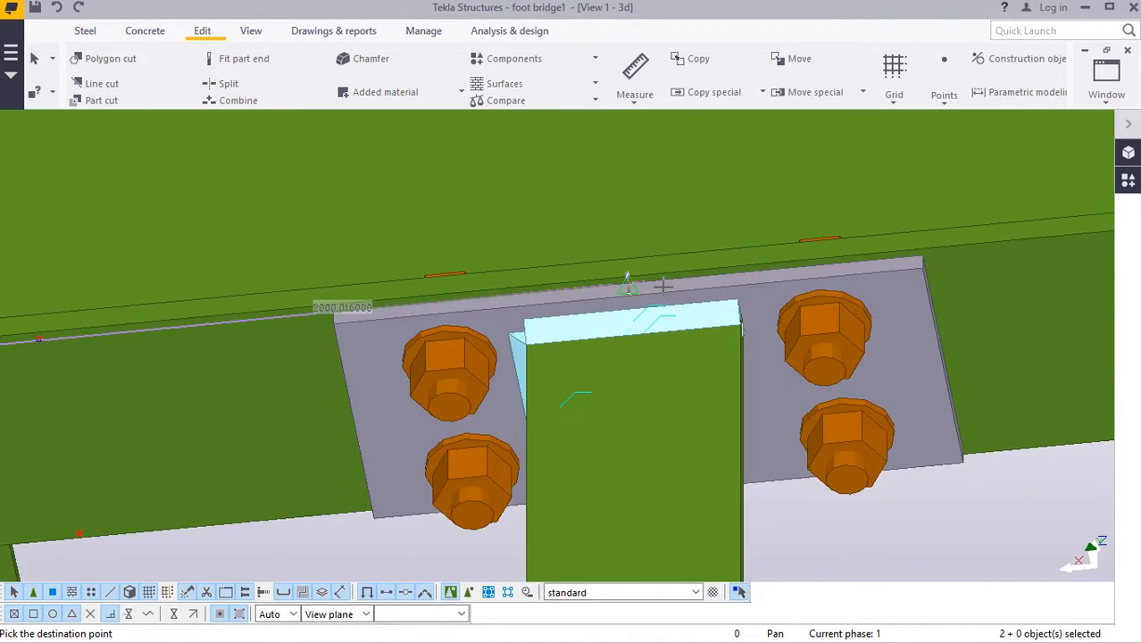
{"action": "scroll", "coordinate": [662, 286], "scroll_direction": "up", "scroll_amount": 5}
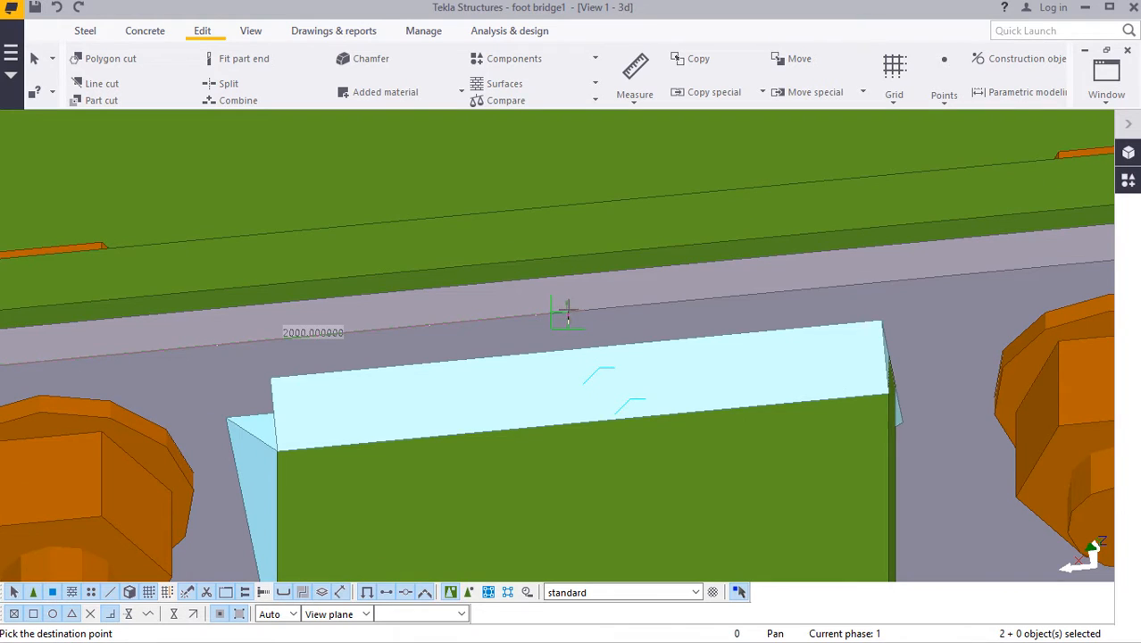
{"action": "scroll", "coordinate": [561, 313], "scroll_direction": "down", "scroll_amount": 10}
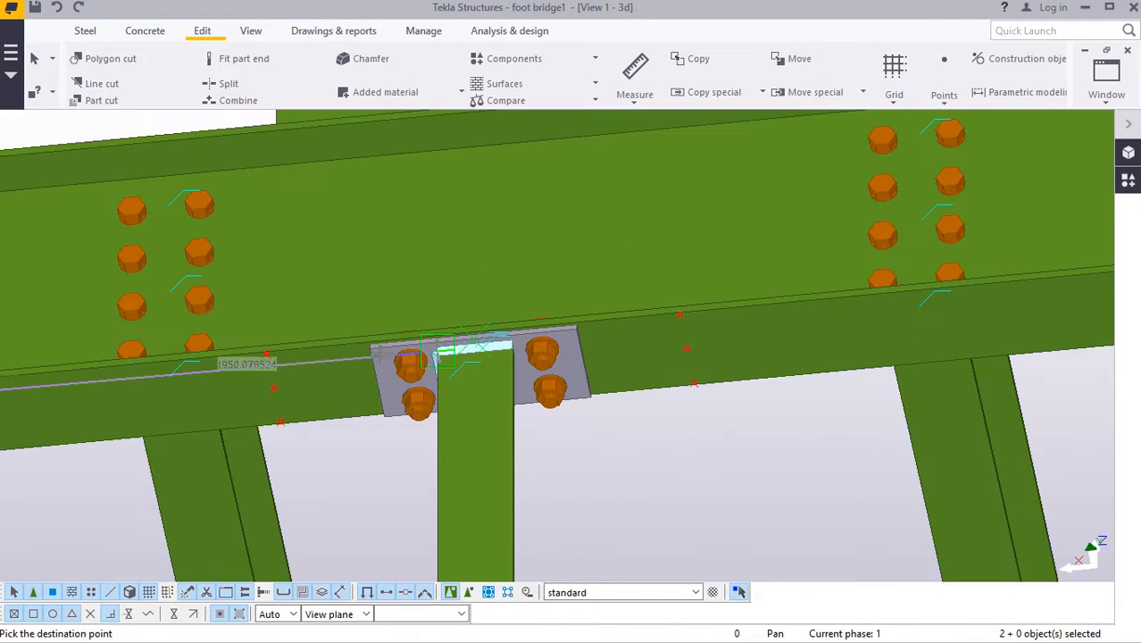
{"action": "scroll", "coordinate": [356, 373], "scroll_direction": "down", "scroll_amount": 2}
{"action": "scroll", "coordinate": [759, 323], "scroll_direction": "up", "scroll_amount": 10}
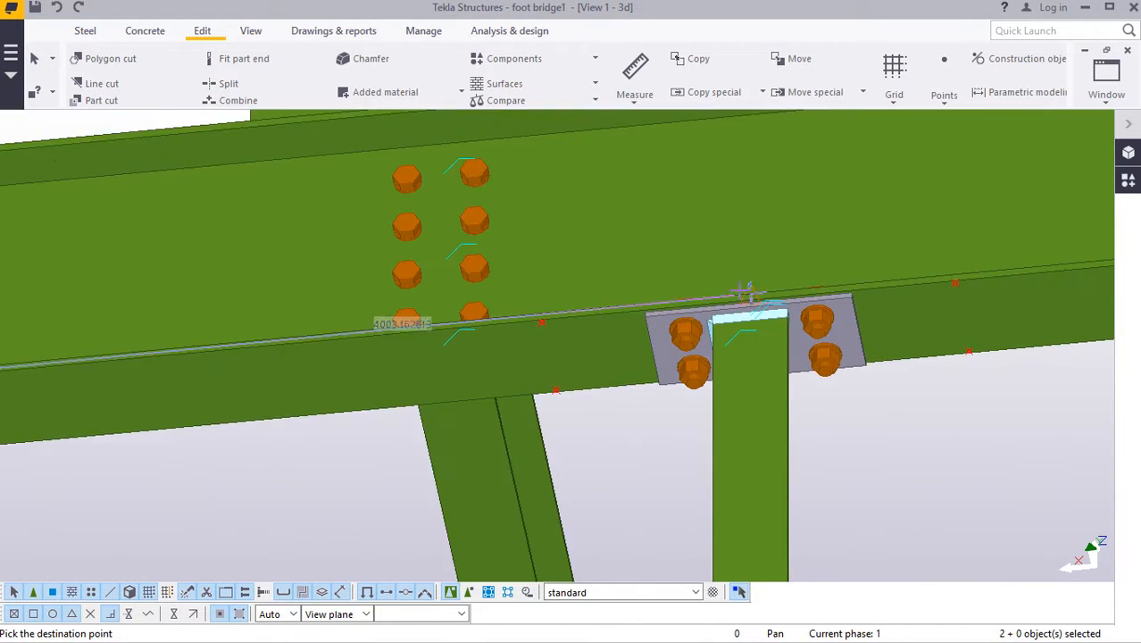
{"action": "scroll", "coordinate": [759, 323], "scroll_direction": "up", "scroll_amount": 5}
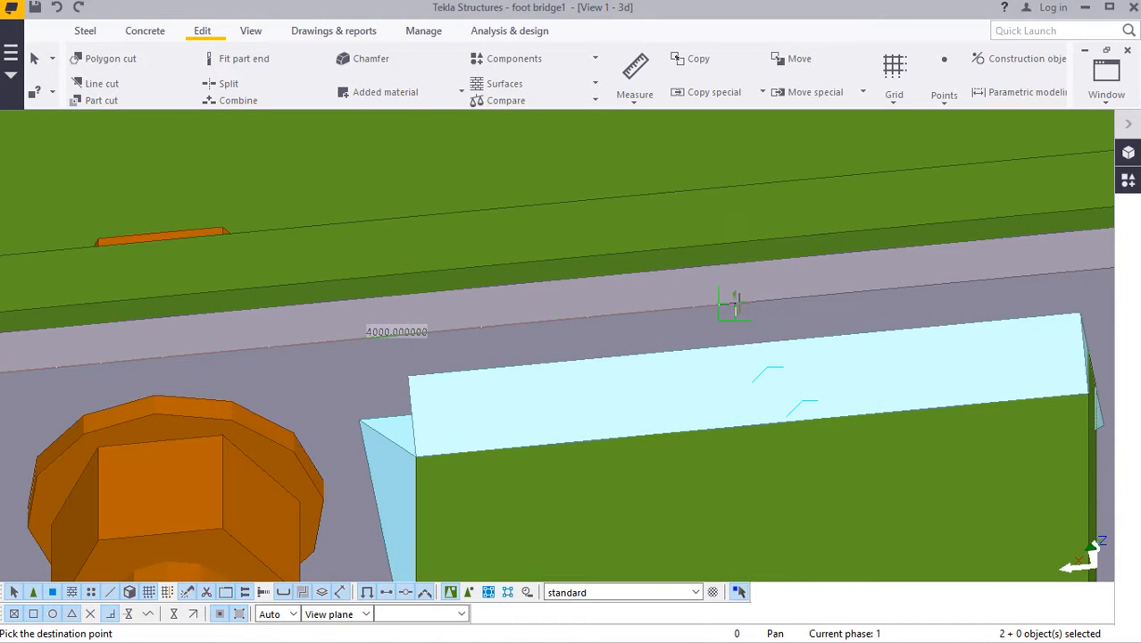
{"action": "scroll", "coordinate": [729, 303], "scroll_direction": "down", "scroll_amount": 8}
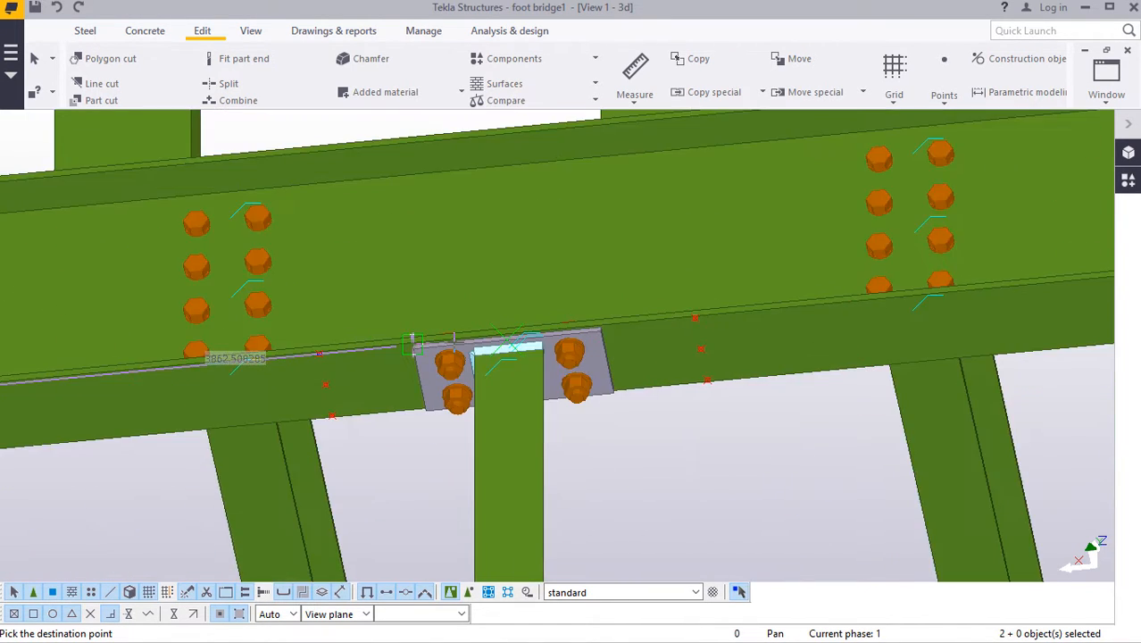
Step: Place copies of the two middle points at the post plates' lower edge midpoints 6000 mm and 8000 mm from the origin
{"action": "scroll", "coordinate": [455, 338], "scroll_direction": "down", "scroll_amount": 2}
{"action": "scroll", "coordinate": [731, 308], "scroll_direction": "up", "scroll_amount": 10}
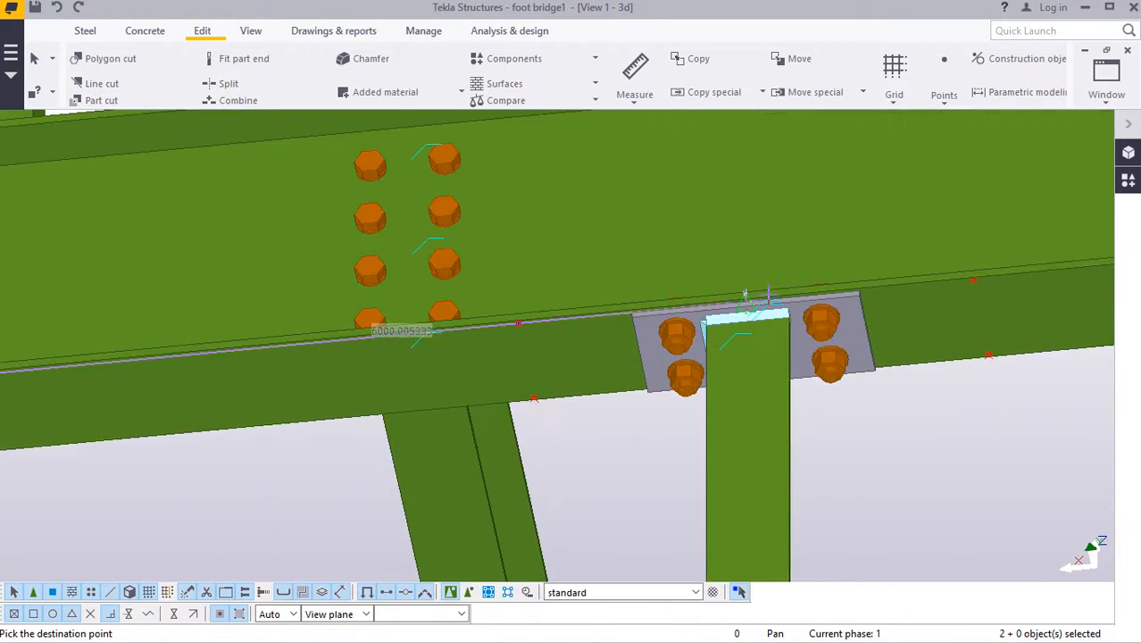
{"action": "scroll", "coordinate": [731, 308], "scroll_direction": "up", "scroll_amount": 8}
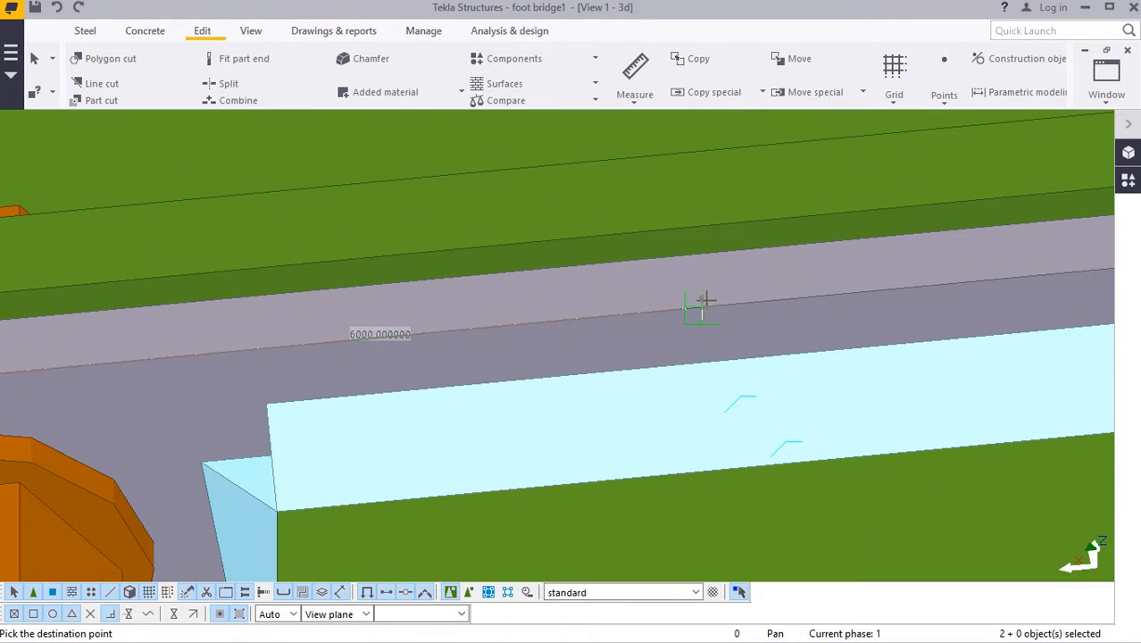
{"action": "scroll", "coordinate": [546, 304], "scroll_direction": "down", "scroll_amount": 8}
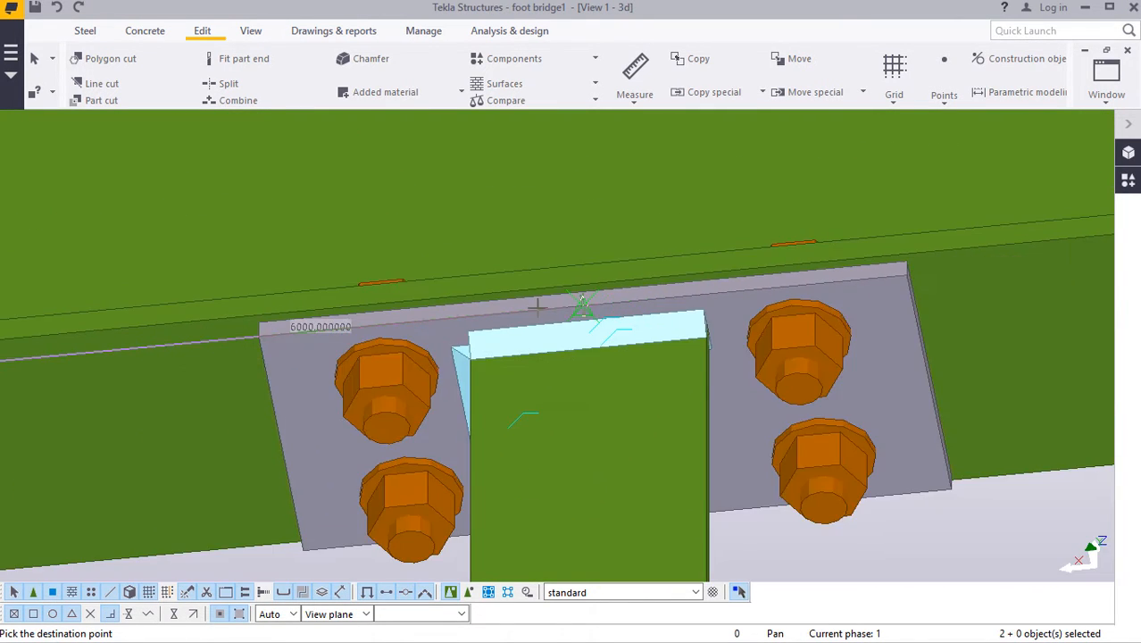
{"action": "scroll", "coordinate": [546, 305], "scroll_direction": "down", "scroll_amount": 10}
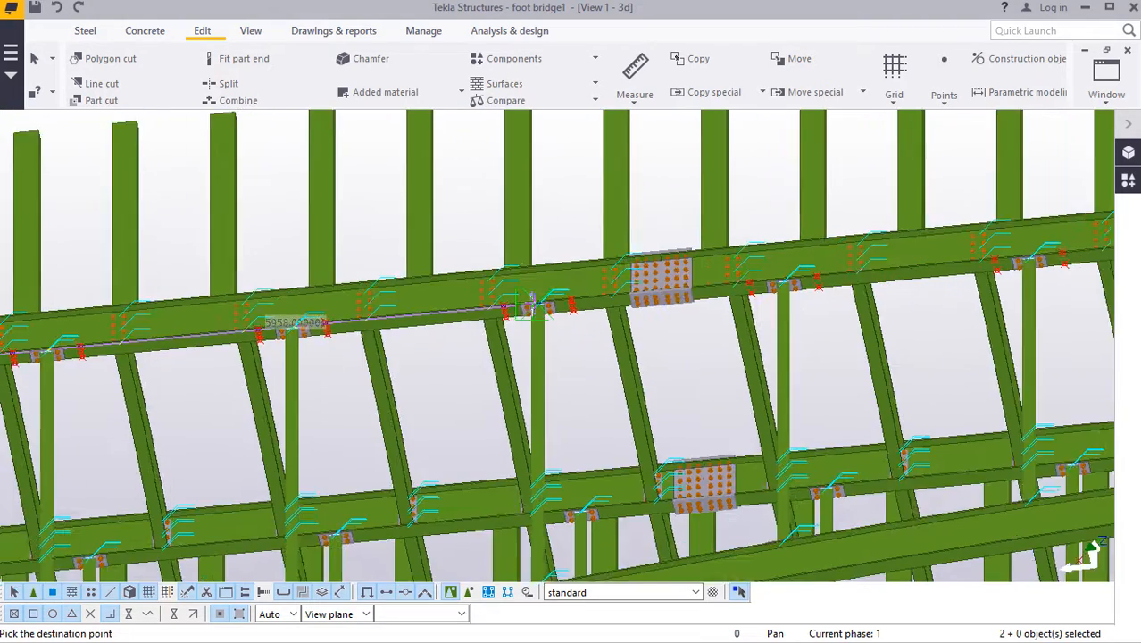
{"action": "scroll", "coordinate": [846, 305], "scroll_direction": "up", "scroll_amount": 5}
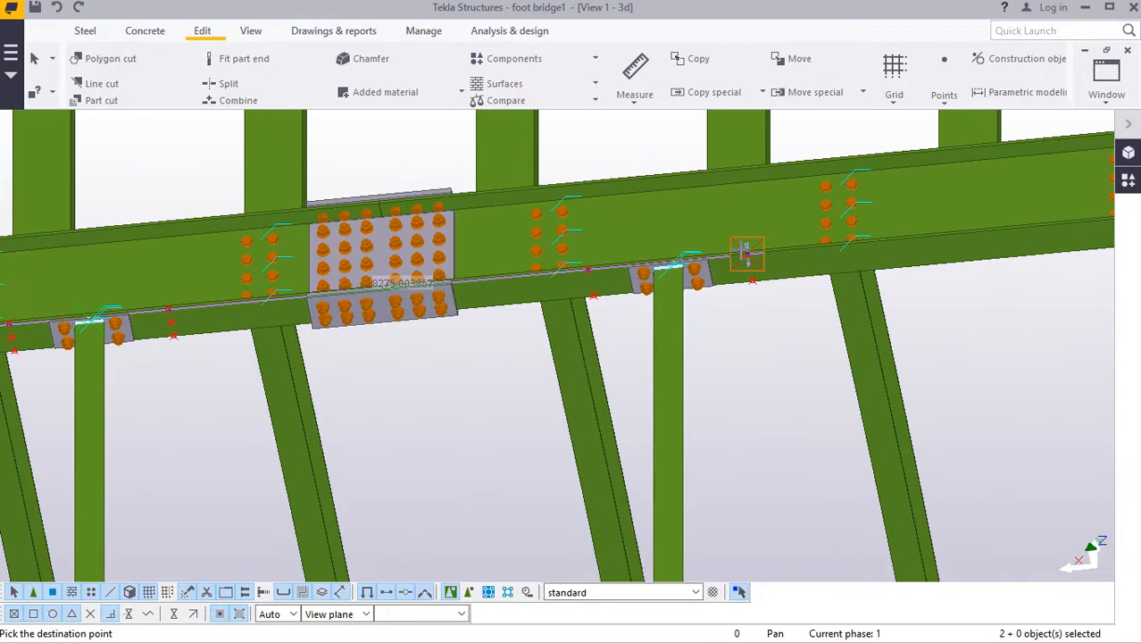
{"action": "scroll", "coordinate": [662, 259], "scroll_direction": "up", "scroll_amount": 6}
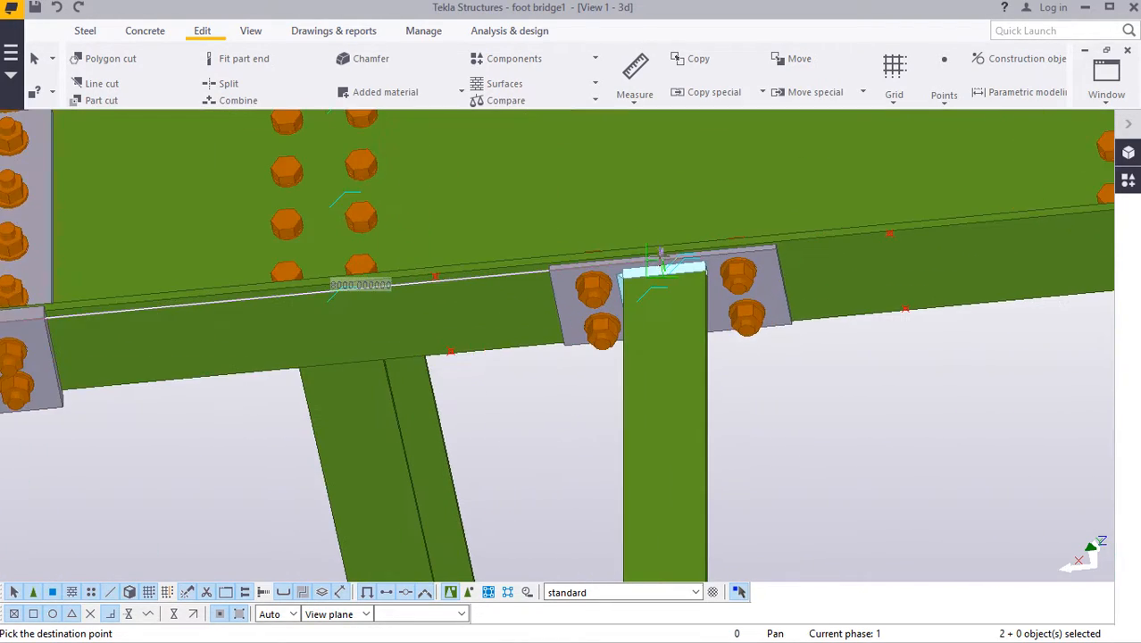
{"action": "scroll", "coordinate": [655, 258], "scroll_direction": "up", "scroll_amount": 2}
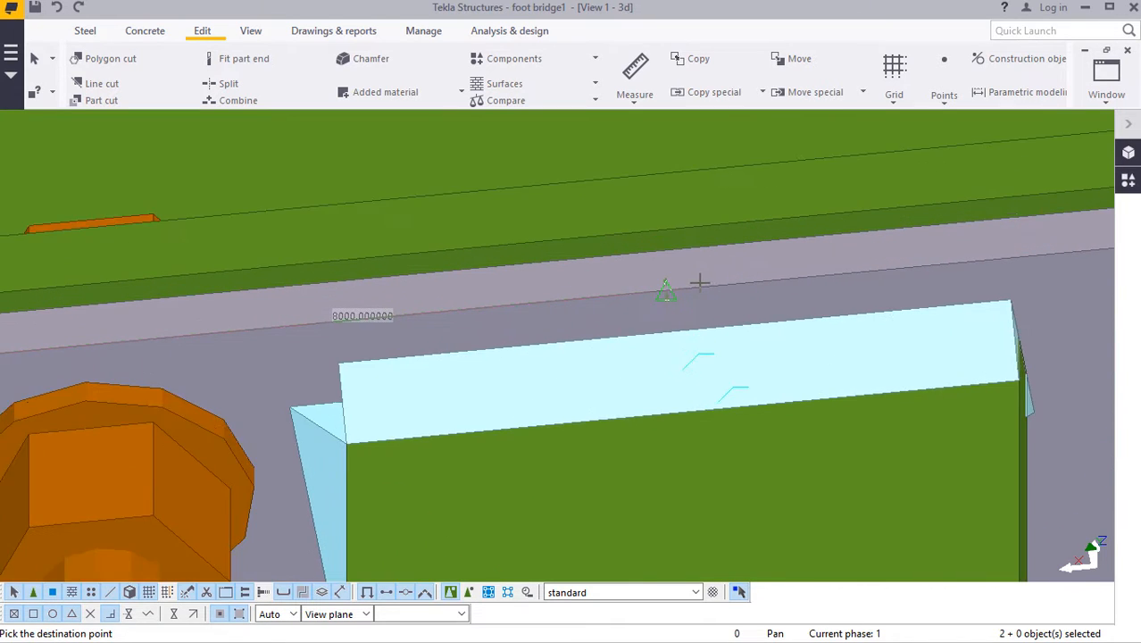
{"action": "scroll", "coordinate": [656, 292], "scroll_direction": "down", "scroll_amount": 8}
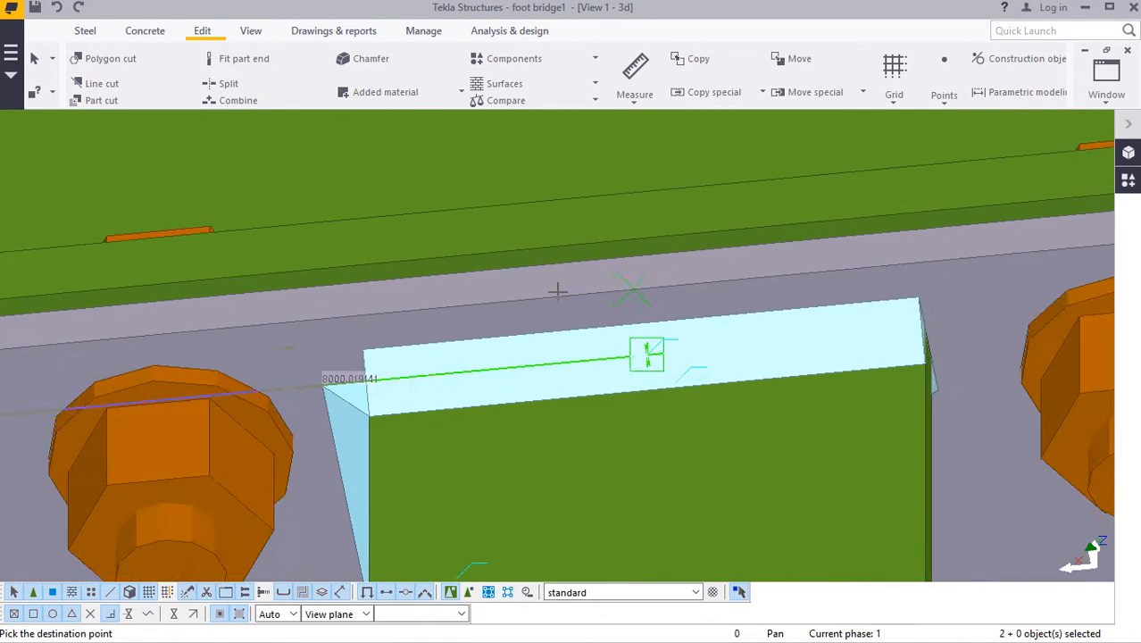
Step: Place a copy of the two middle points at the post plate's lower edge midpoint 10000 mm from the origin
{"action": "scroll", "coordinate": [562, 329], "scroll_direction": "down", "scroll_amount": 8}
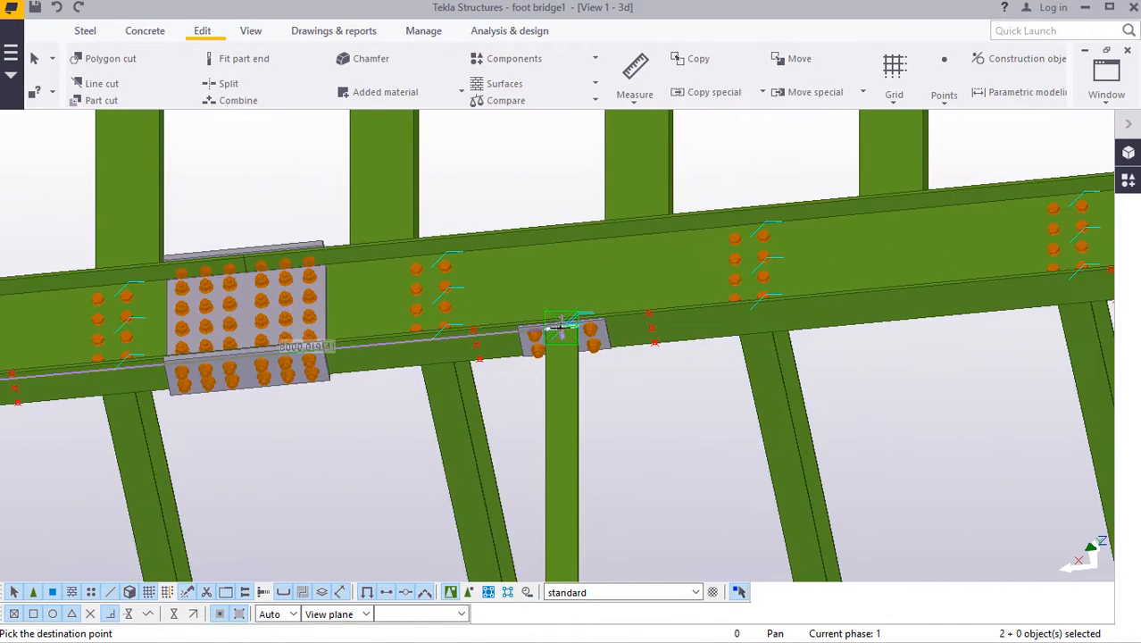
{"action": "scroll", "coordinate": [829, 344], "scroll_direction": "up", "scroll_amount": 4}
{"action": "scroll", "coordinate": [829, 344], "scroll_direction": "up", "scroll_amount": 4}
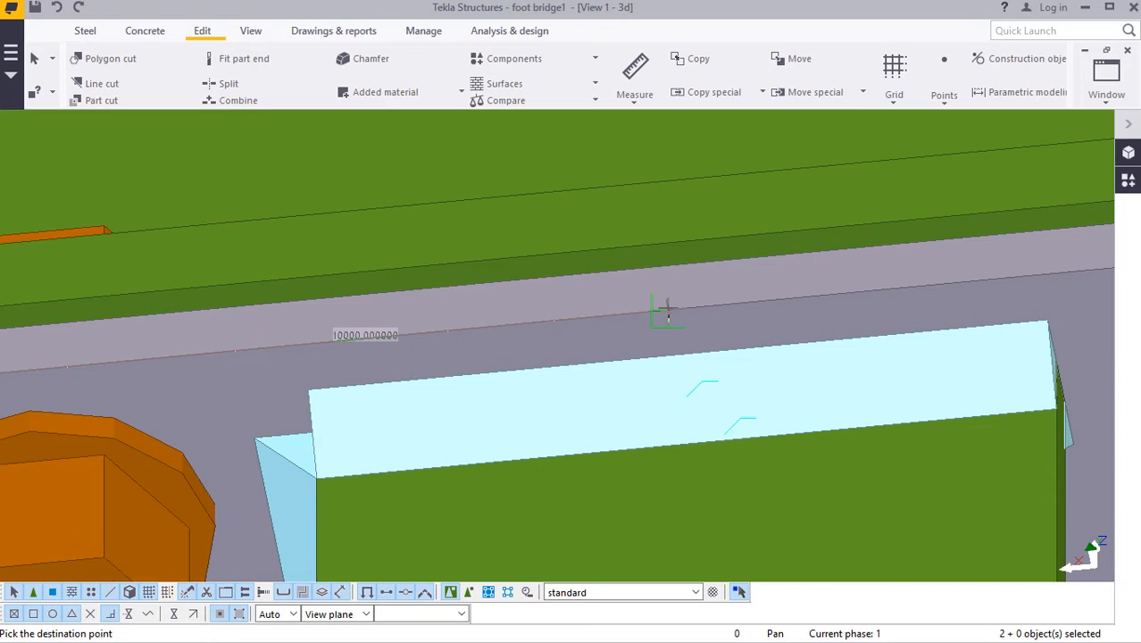
{"action": "scroll", "coordinate": [667, 303], "scroll_direction": "down", "scroll_amount": 8}
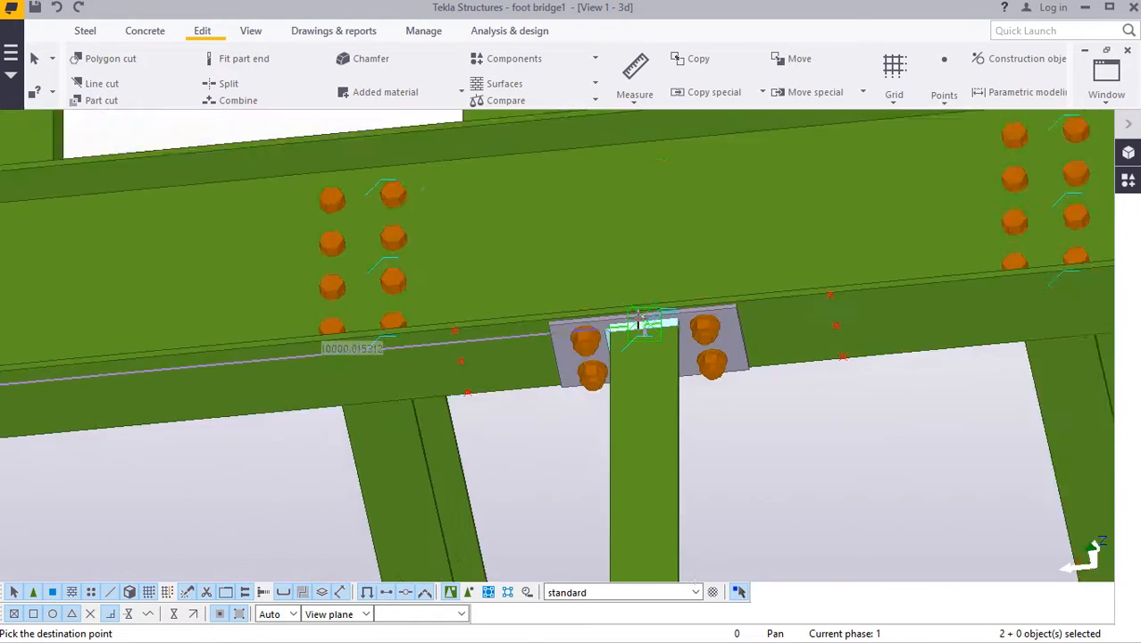
Step: Place copies of the two middle points at the post plates' lower edge midpoints 12000 mm and 14000 mm from the origin
{"action": "scroll", "coordinate": [604, 332], "scroll_direction": "down", "scroll_amount": 6}
{"action": "scroll", "coordinate": [829, 282], "scroll_direction": "up", "scroll_amount": 6}
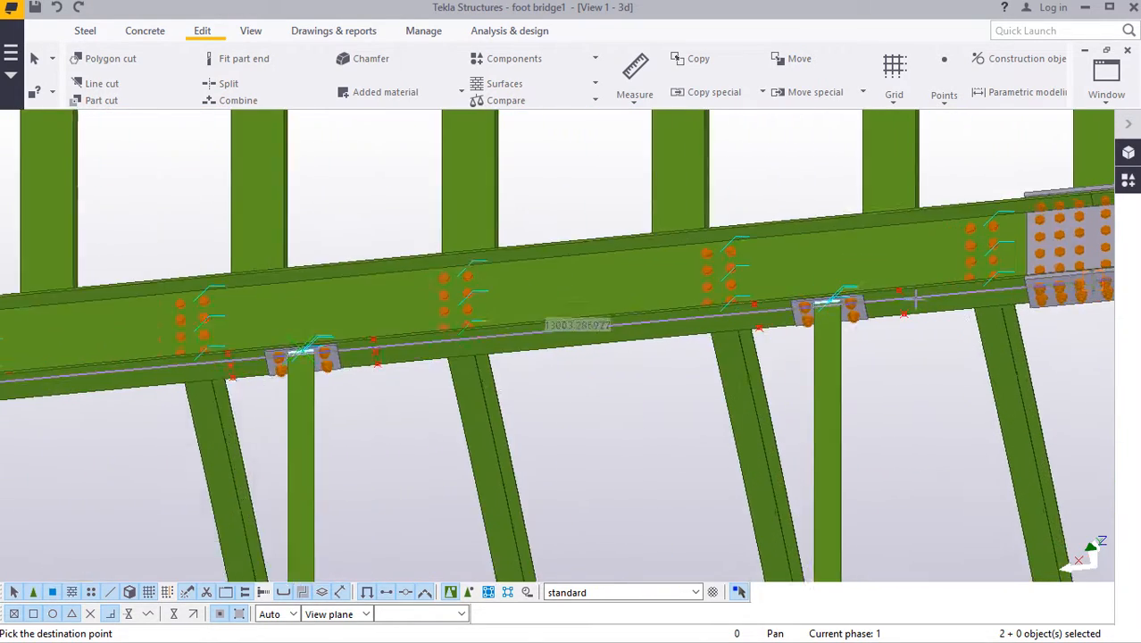
{"action": "scroll", "coordinate": [828, 282], "scroll_direction": "up", "scroll_amount": 3}
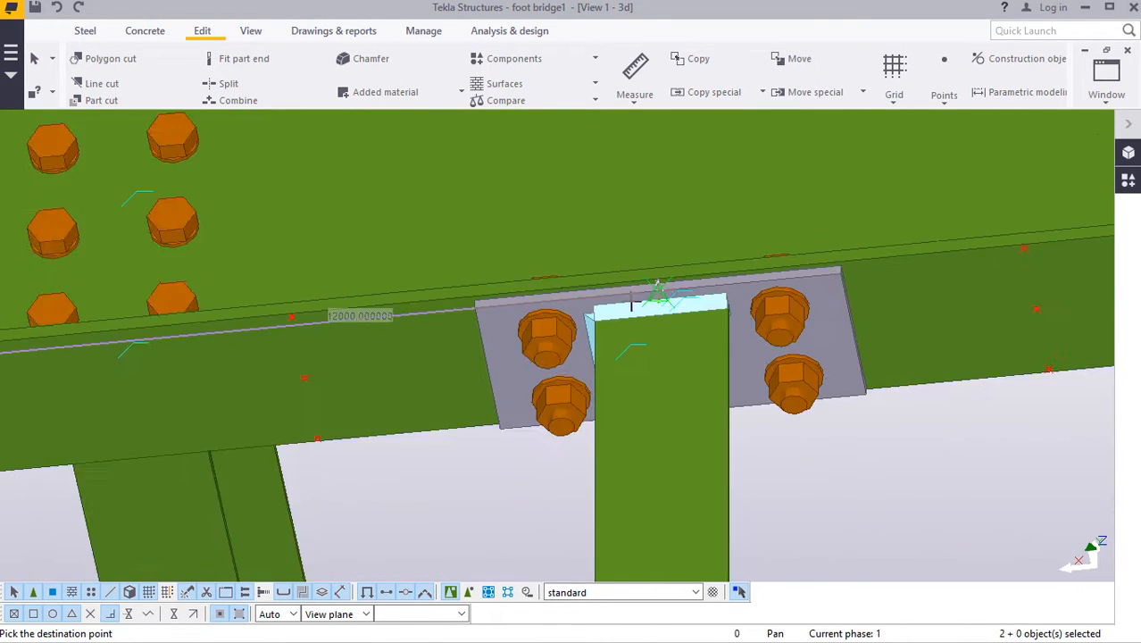
{"action": "scroll", "coordinate": [657, 286], "scroll_direction": "down", "scroll_amount": 10}
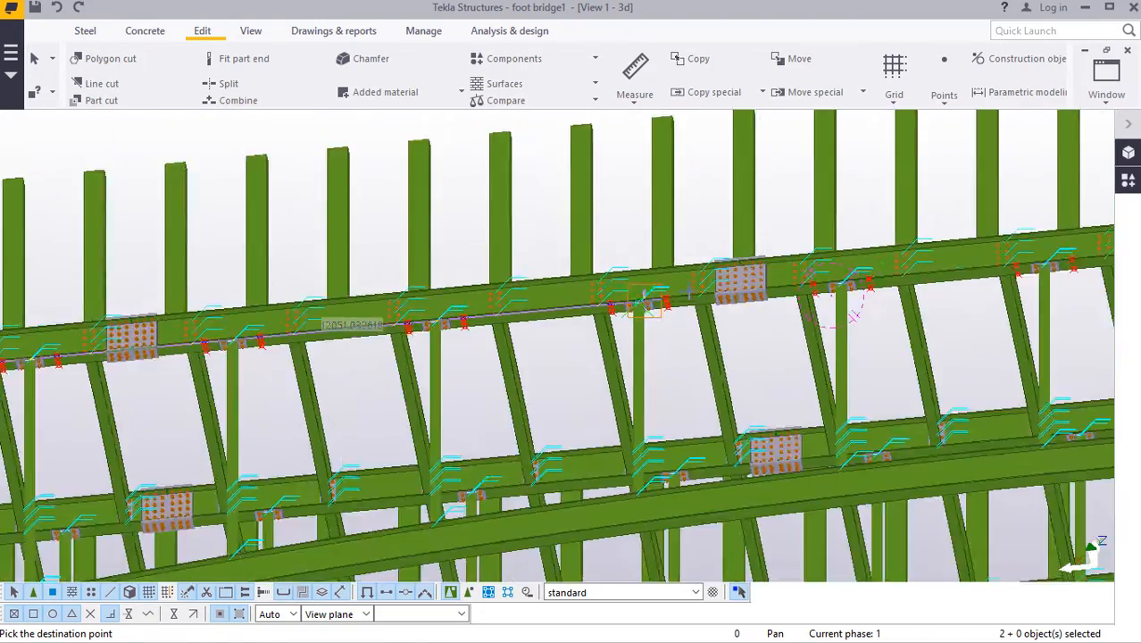
{"action": "scroll", "coordinate": [853, 295], "scroll_direction": "up", "scroll_amount": 6}
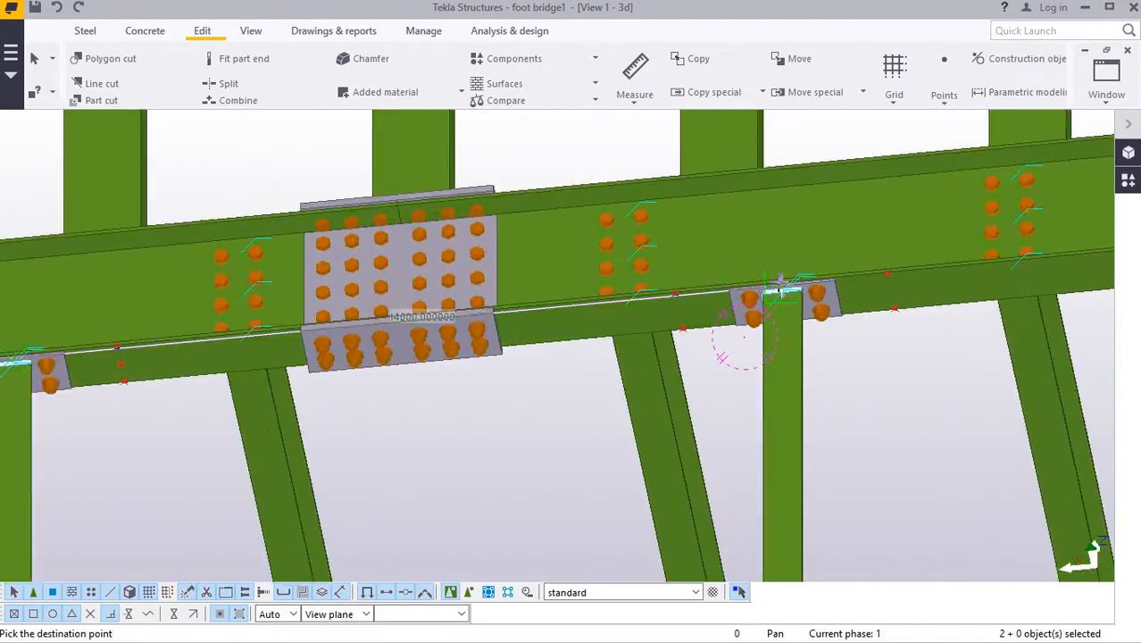
{"action": "scroll", "coordinate": [780, 283], "scroll_direction": "up", "scroll_amount": 8}
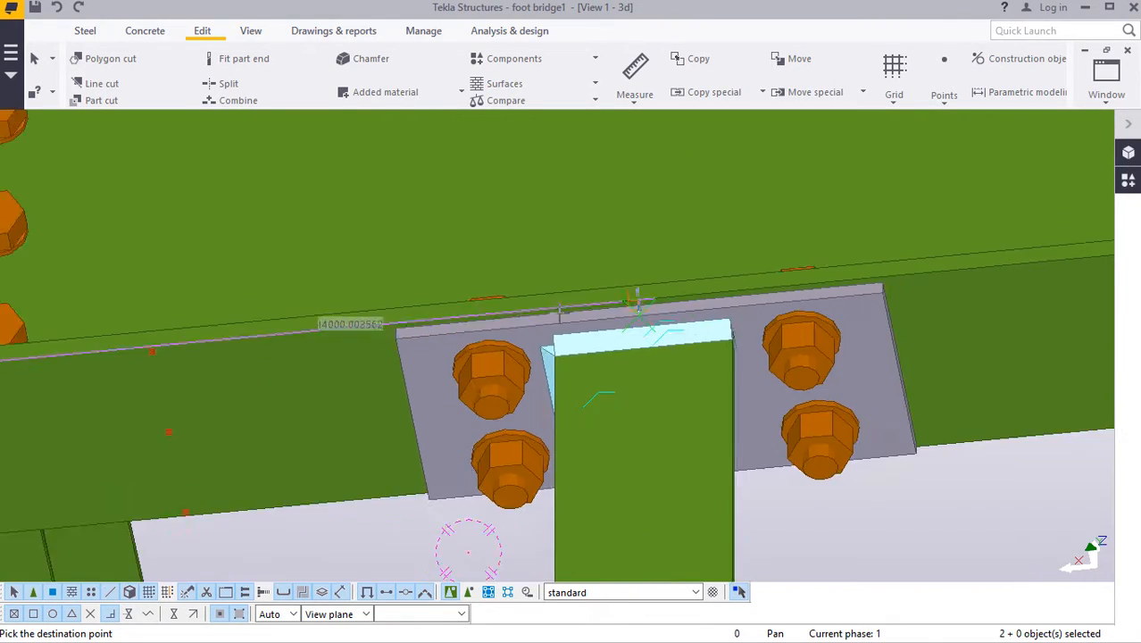
{"action": "scroll", "coordinate": [637, 301], "scroll_direction": "down", "scroll_amount": 10}
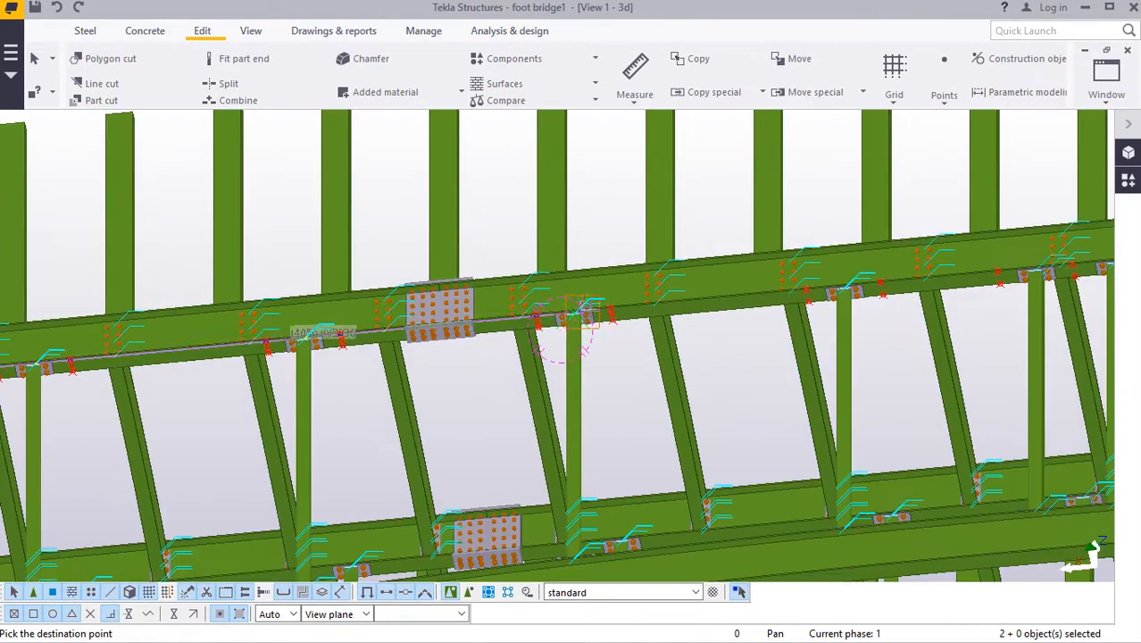
Step: Place copies of the two middle points 16000 mm from the origin and at the following post plate, finishing the copying
{"action": "scroll", "coordinate": [585, 312], "scroll_direction": "up", "scroll_amount": 10}
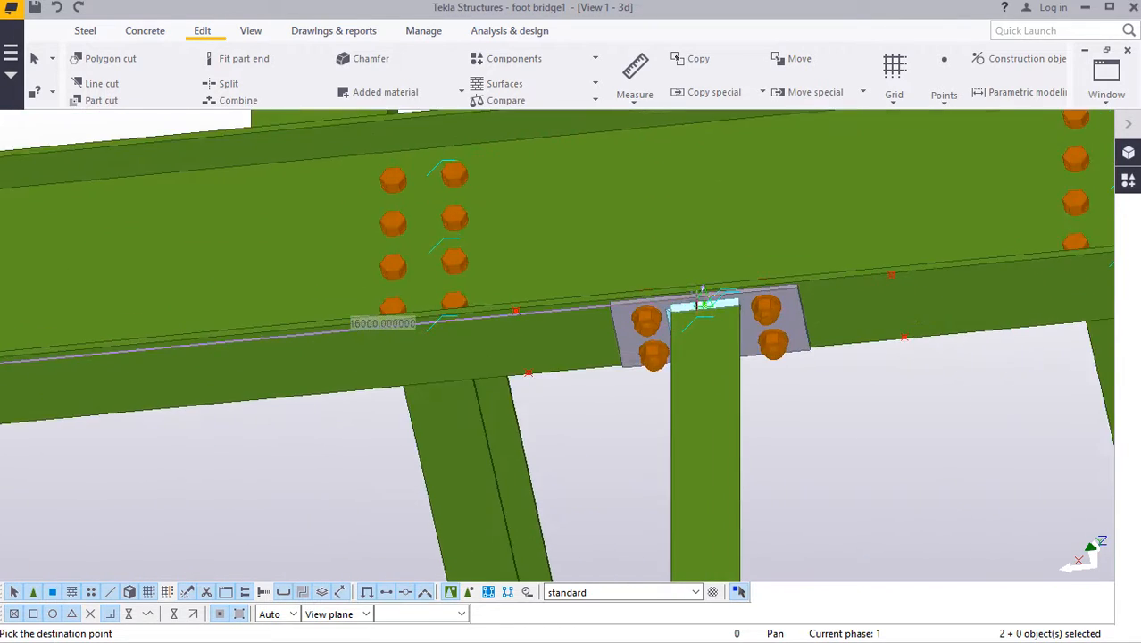
{"action": "scroll", "coordinate": [703, 295], "scroll_direction": "up", "scroll_amount": 2}
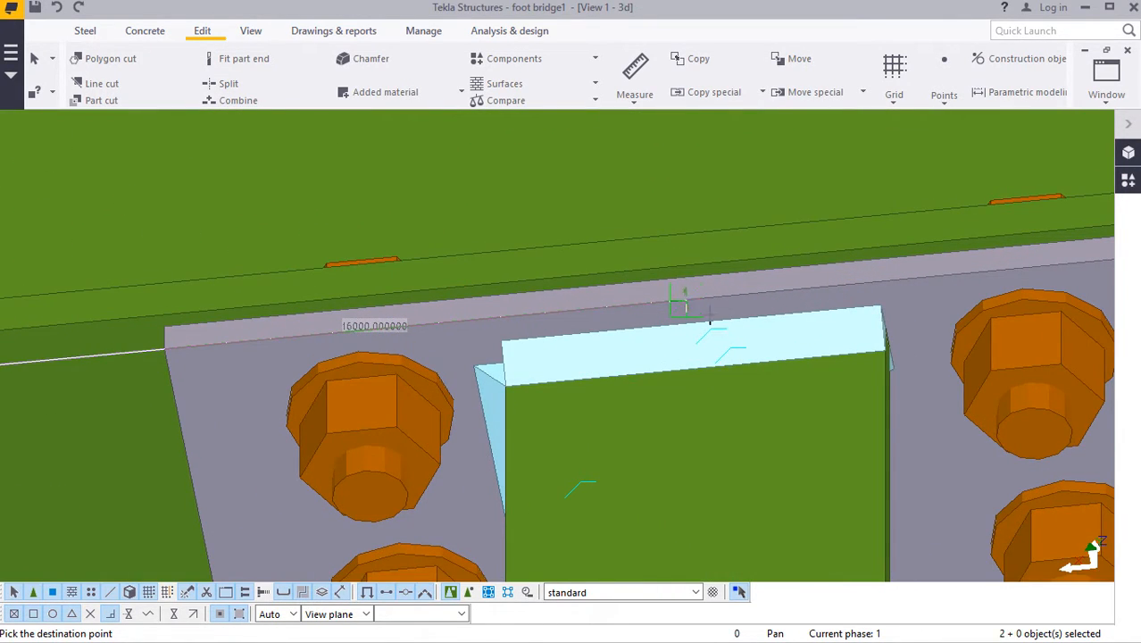
{"action": "scroll", "coordinate": [714, 308], "scroll_direction": "down", "scroll_amount": 10}
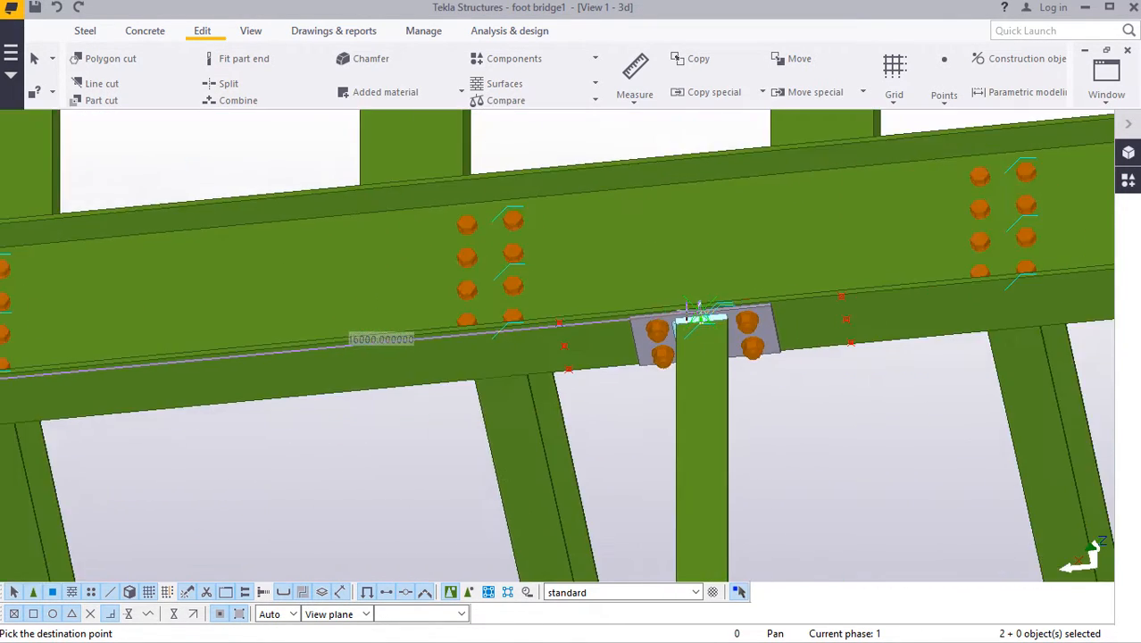
{"action": "scroll", "coordinate": [784, 328], "scroll_direction": "up", "scroll_amount": 10}
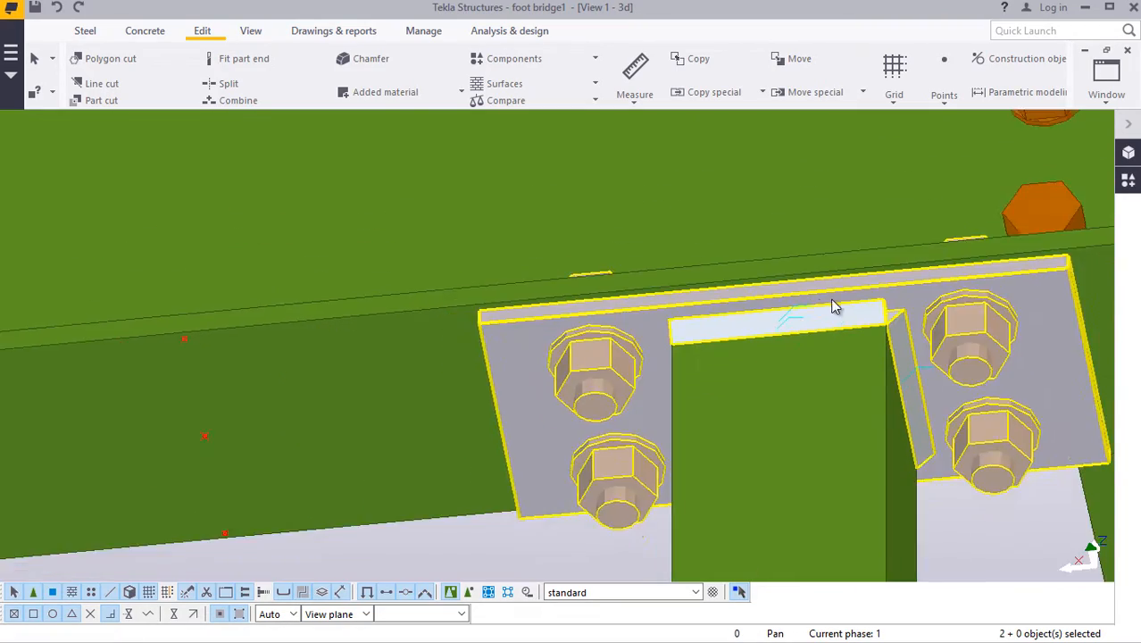
{"action": "scroll", "coordinate": [850, 316], "scroll_direction": "down", "scroll_amount": 8}
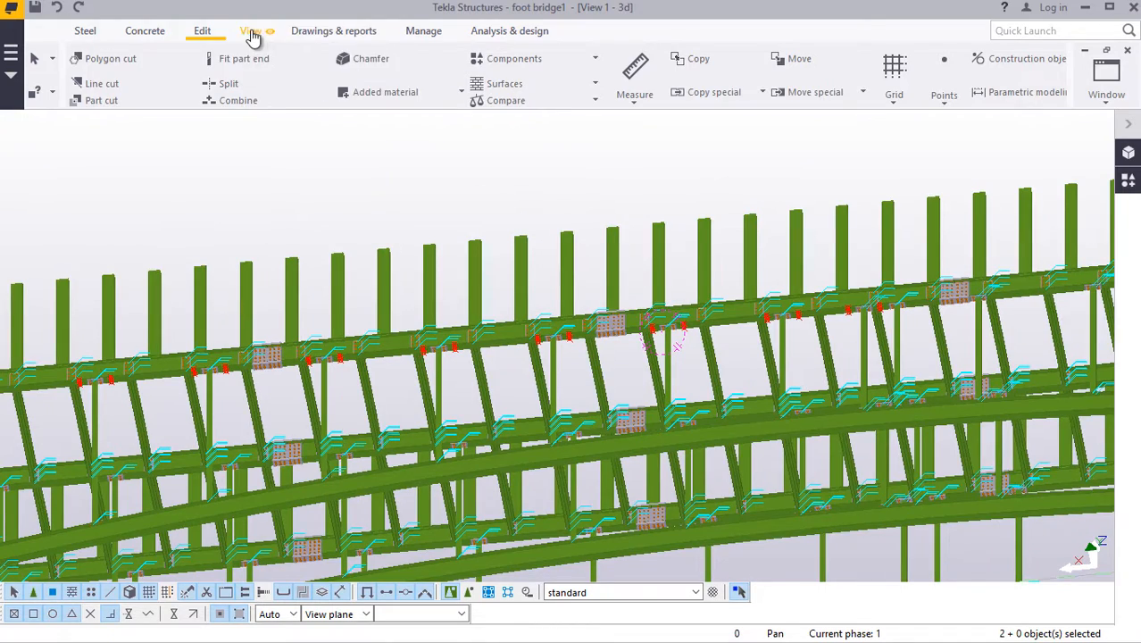
Step: Start a steel beam for the next diagonal brace at the middle point beside the girder's post plate
{"action": "left_click", "coordinate": [250, 31]}
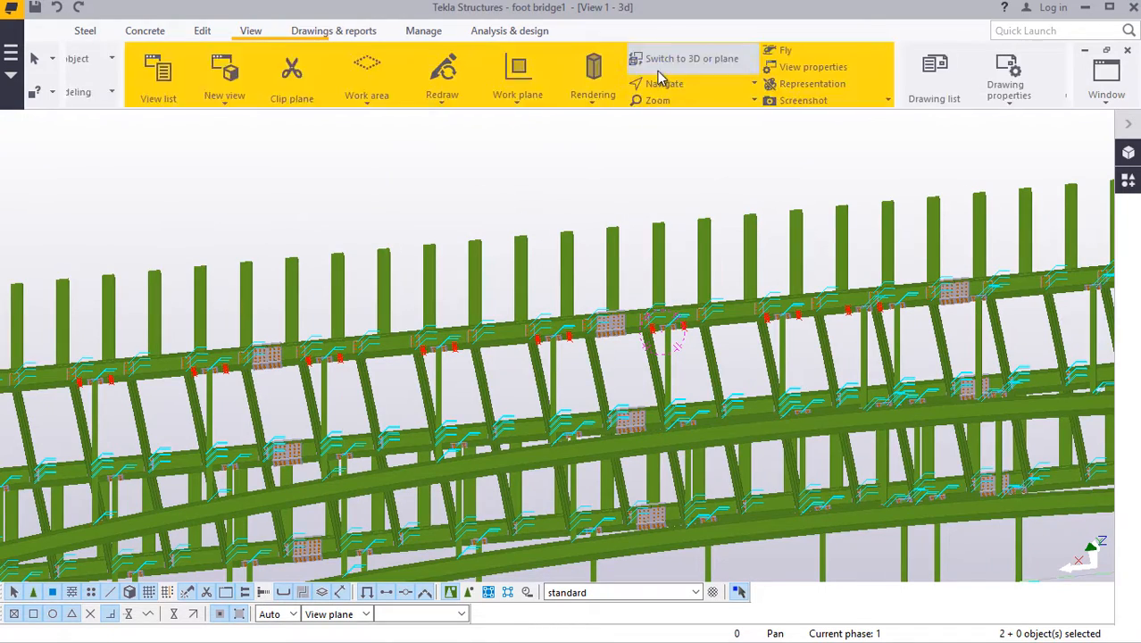
{"action": "left_click", "coordinate": [630, 83]}
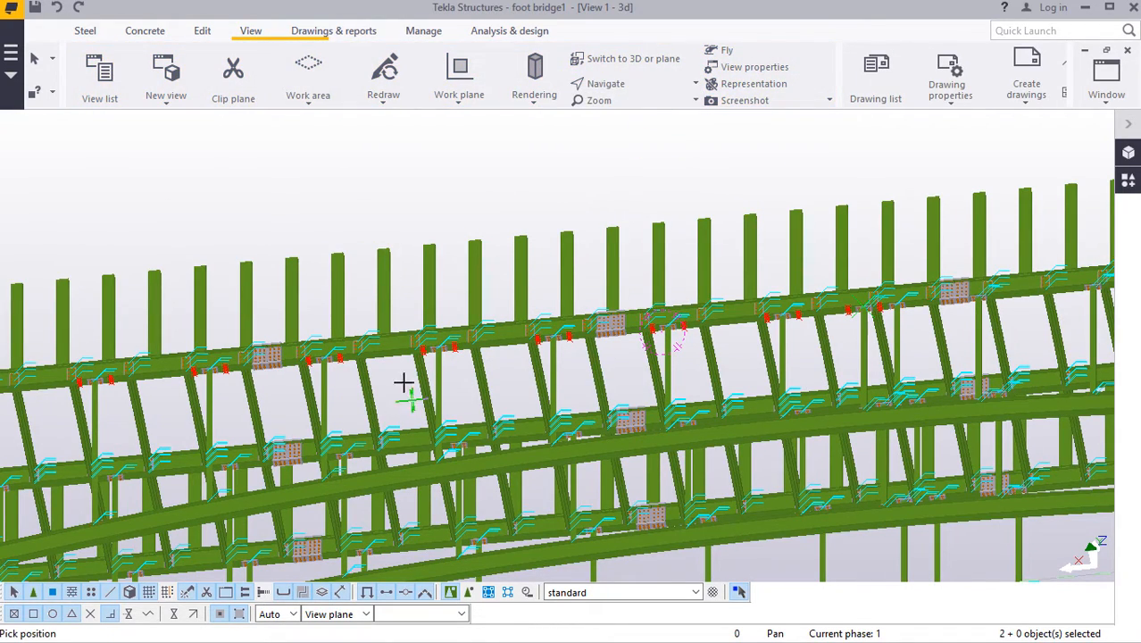
{"action": "middle_click_drag", "start_coordinate": [431, 356], "coordinate": [368, 449], "text": "ctrl"}
{"action": "scroll", "coordinate": [384, 446], "scroll_direction": "up", "scroll_amount": 5}
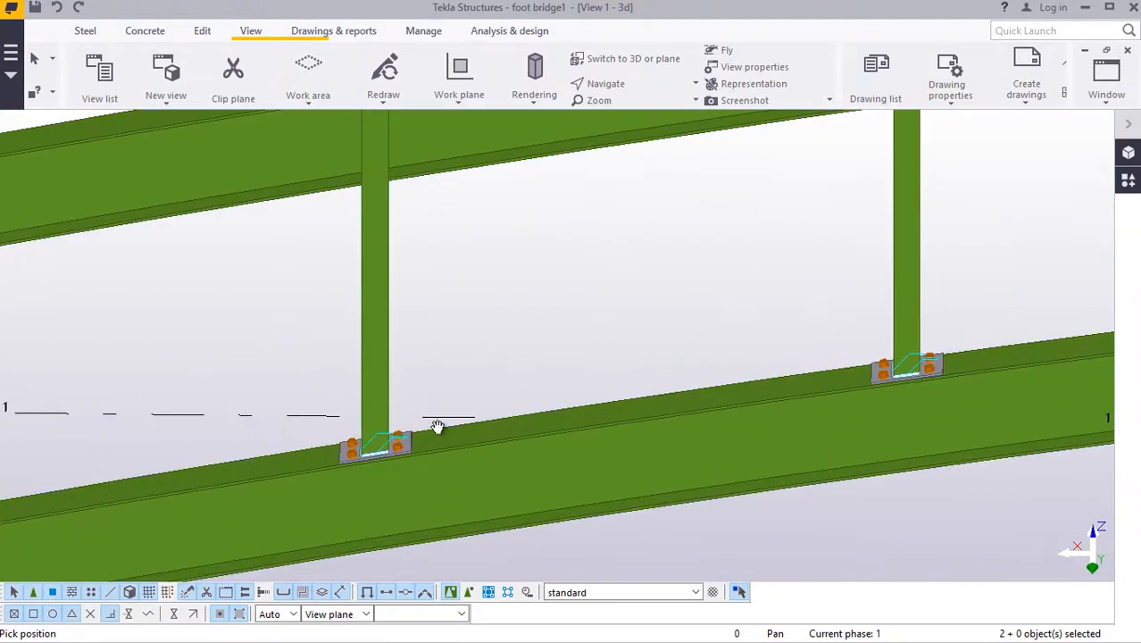
{"action": "middle_click_drag", "start_coordinate": [438, 418], "coordinate": [427, 339], "text": "ctrl"}
{"action": "scroll", "coordinate": [420, 330], "scroll_direction": "down", "scroll_amount": 10}
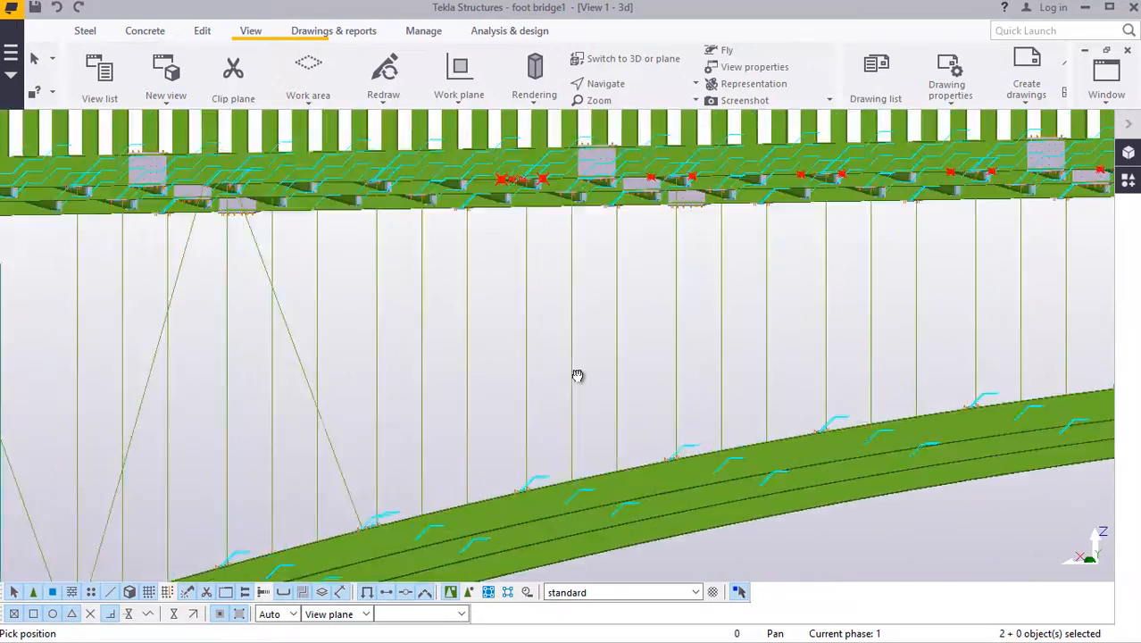
{"action": "middle_click_drag", "start_coordinate": [577, 376], "coordinate": [561, 328], "text": "ctrl"}
{"action": "scroll", "coordinate": [509, 219], "scroll_direction": "up", "scroll_amount": 8}
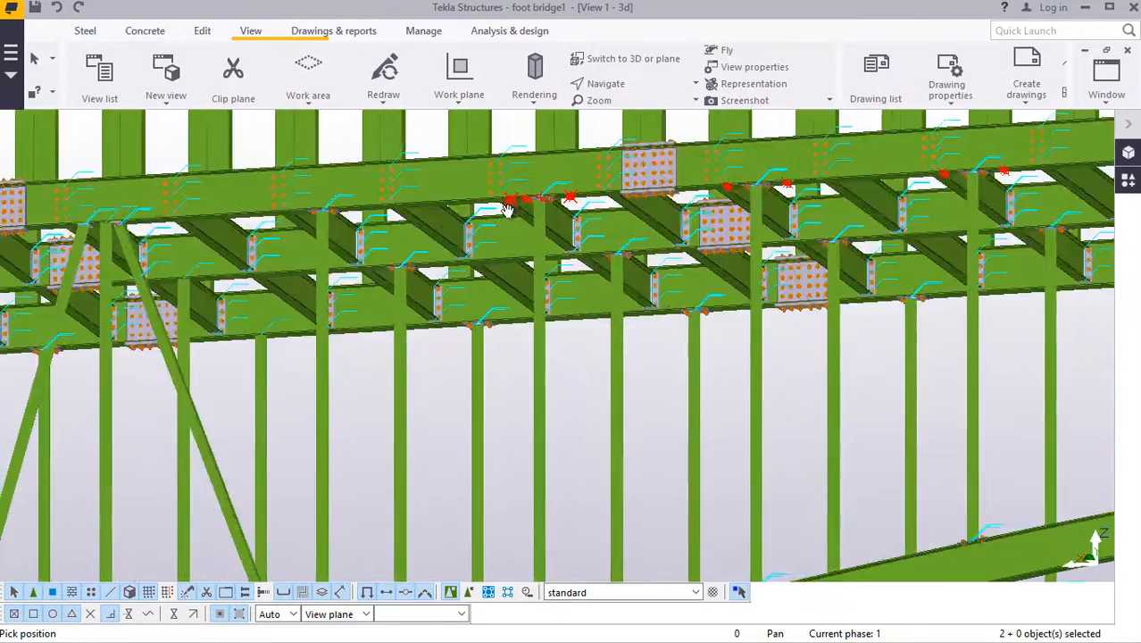
{"action": "scroll", "coordinate": [536, 198], "scroll_direction": "up", "scroll_amount": 3}
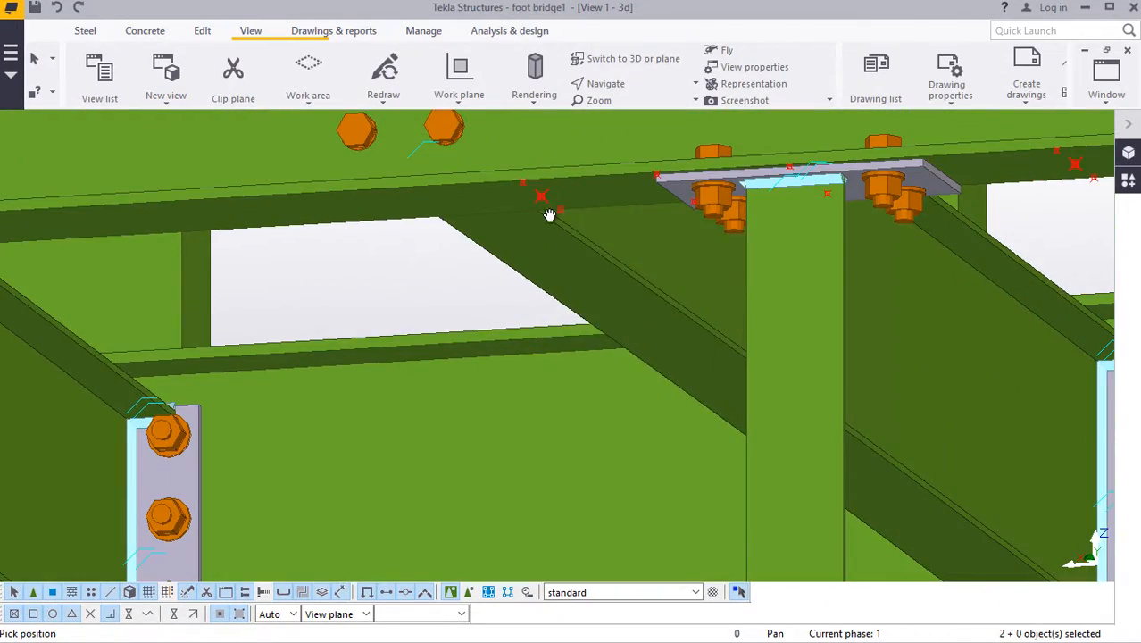
{"action": "right_click", "coordinate": [549, 215]}
{"action": "left_click", "coordinate": [579, 225]}
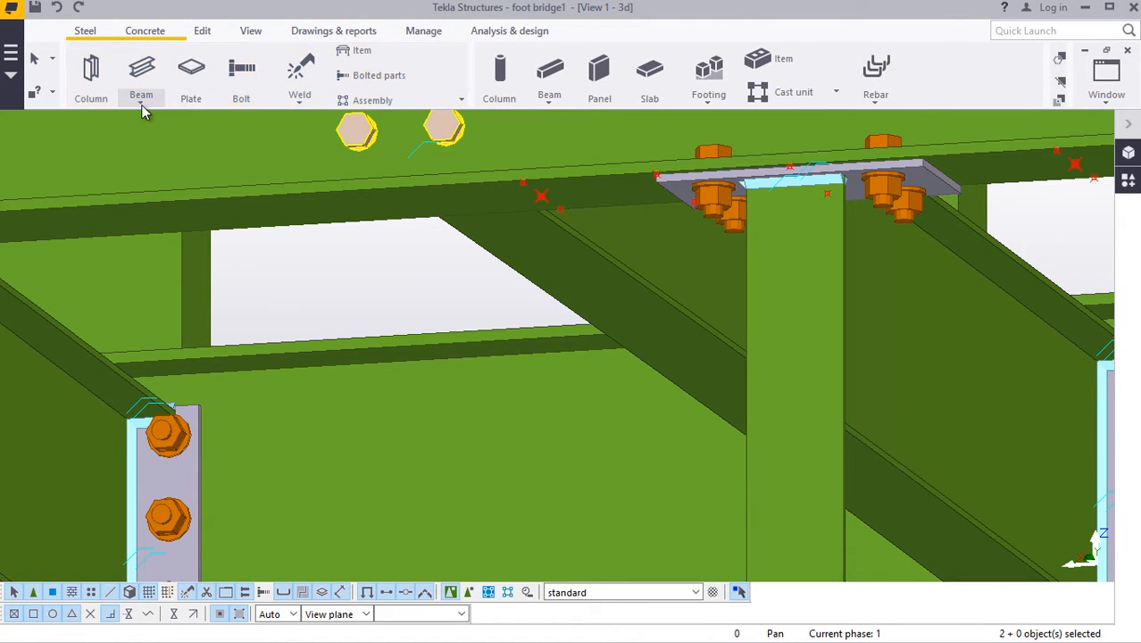
{"action": "scroll", "coordinate": [559, 192], "scroll_direction": "up", "scroll_amount": 5}
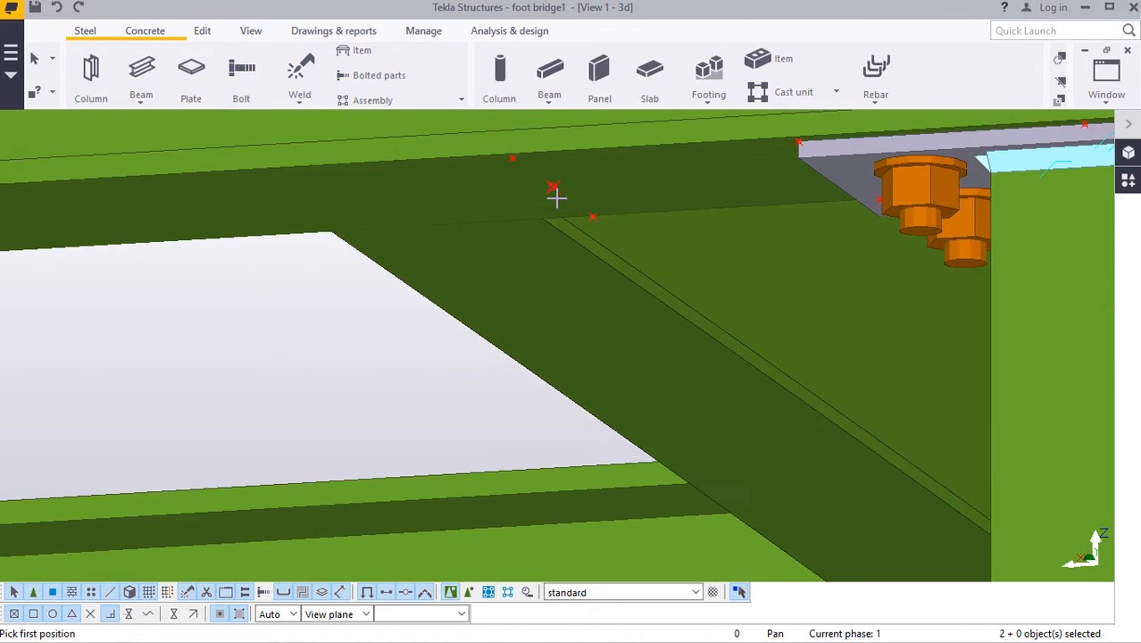
Step: End the diagonal brace at the midpoint of the post plate's end edge on the lower arch chord
{"action": "scroll", "coordinate": [549, 177], "scroll_direction": "down", "scroll_amount": 10}
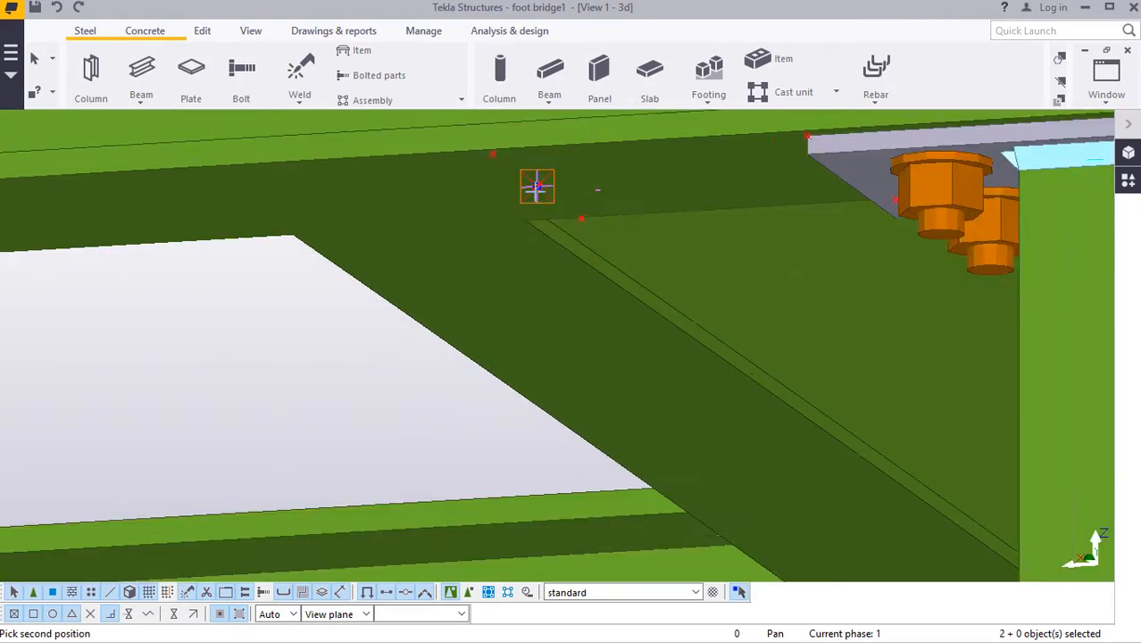
{"action": "scroll", "coordinate": [530, 168], "scroll_direction": "down", "scroll_amount": 6}
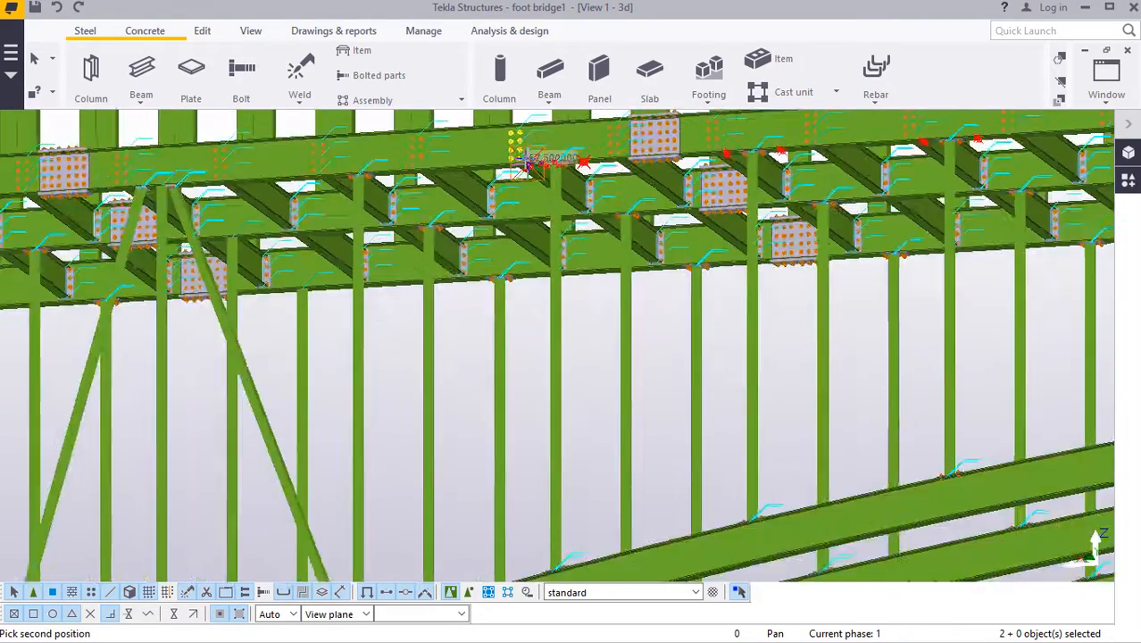
{"action": "scroll", "coordinate": [484, 325], "scroll_direction": "up", "scroll_amount": 6}
{"action": "scroll", "coordinate": [396, 516], "scroll_direction": "up", "scroll_amount": 4}
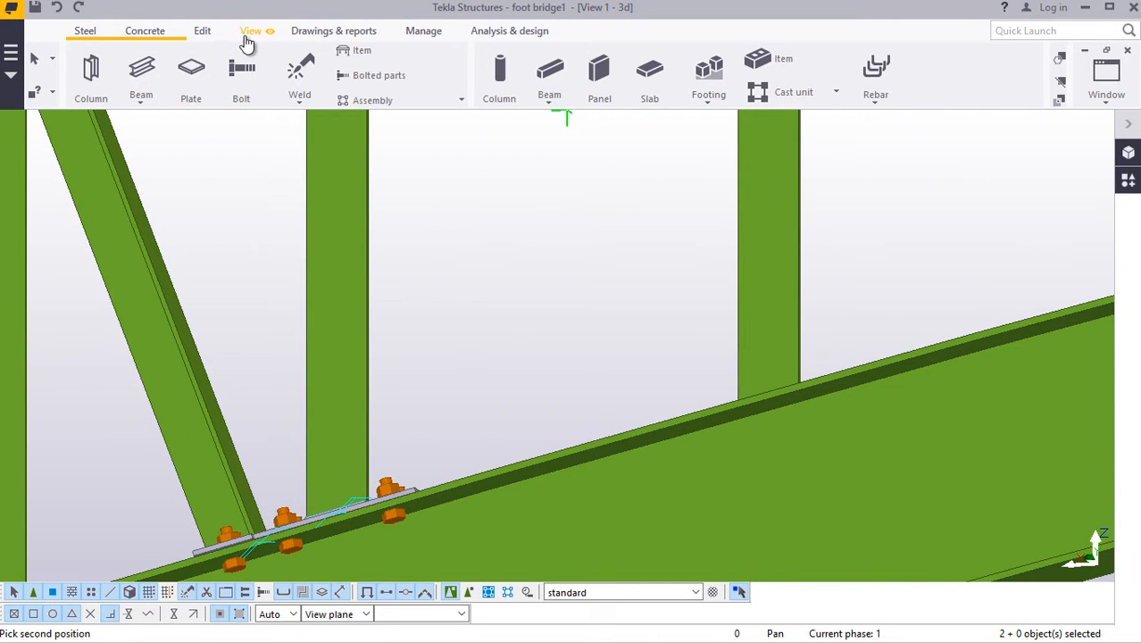
{"action": "left_click", "coordinate": [647, 83]}
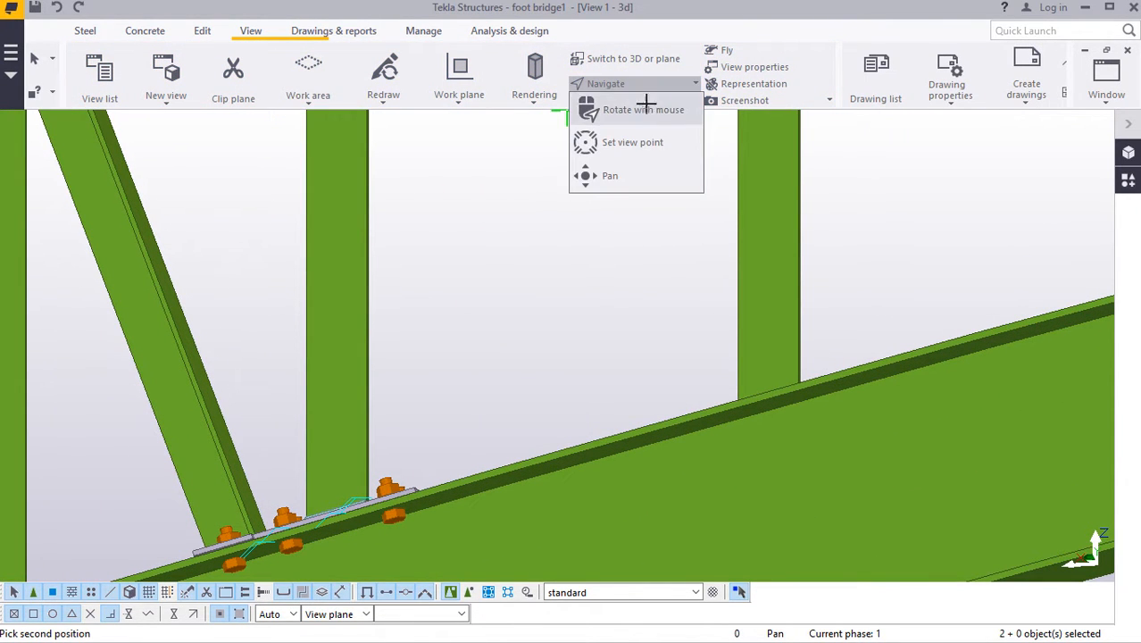
{"action": "middle_click_drag", "start_coordinate": [420, 482], "coordinate": [422, 511], "text": "ctrl"}
{"action": "scroll", "coordinate": [418, 494], "scroll_direction": "up", "scroll_amount": 5}
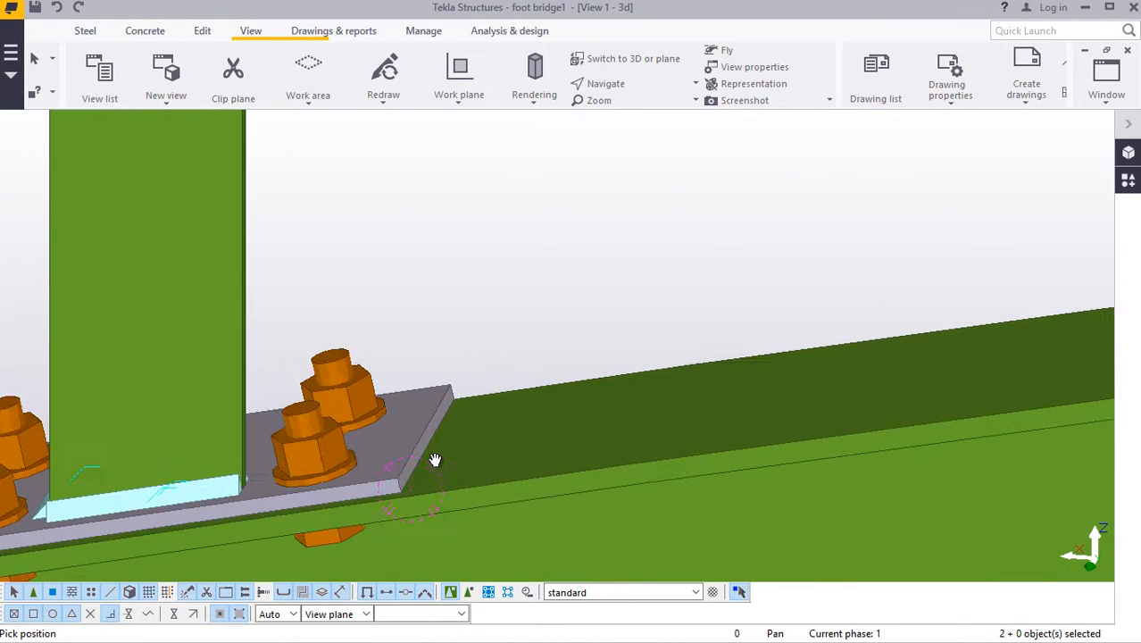
{"action": "right_click", "coordinate": [439, 404]}
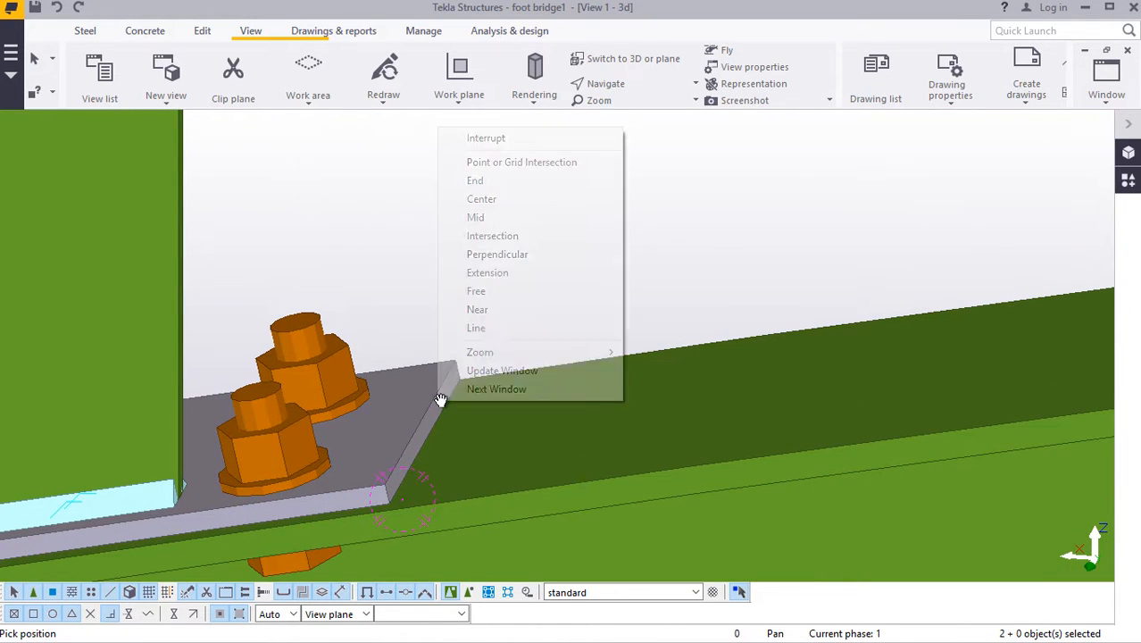
{"action": "left_click", "coordinate": [488, 139]}
{"action": "scroll", "coordinate": [427, 440], "scroll_direction": "up", "scroll_amount": 2}
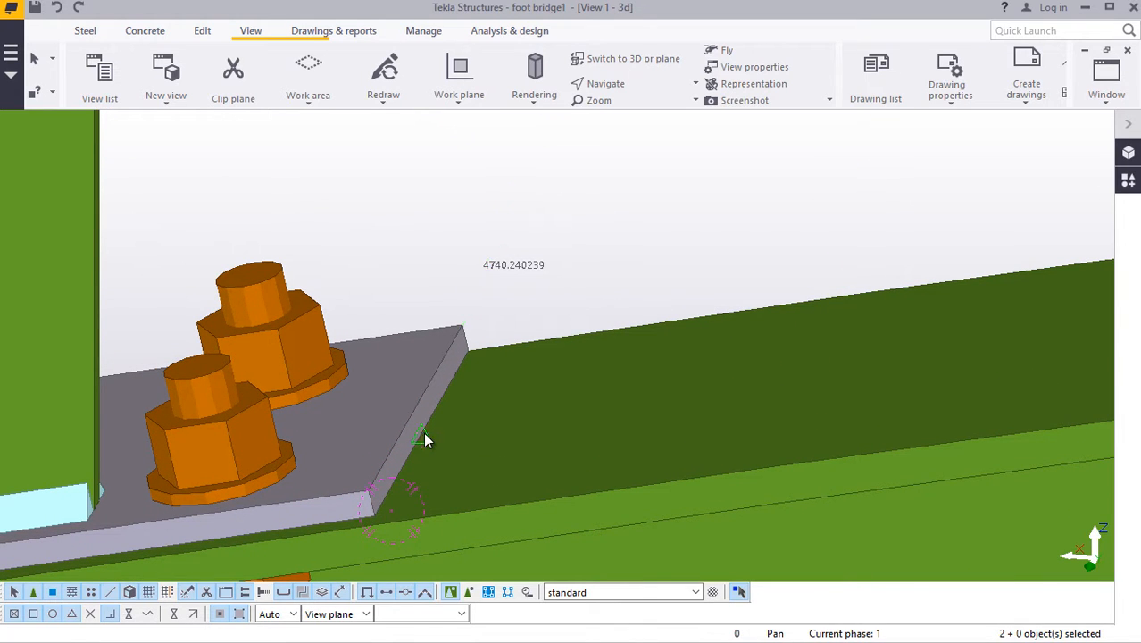
{"action": "left_click", "coordinate": [423, 435]}
Step: Start another diagonal brace at the middle point on the other side of the girder's post plate
{"action": "scroll", "coordinate": [348, 469], "scroll_direction": "down", "scroll_amount": 10}
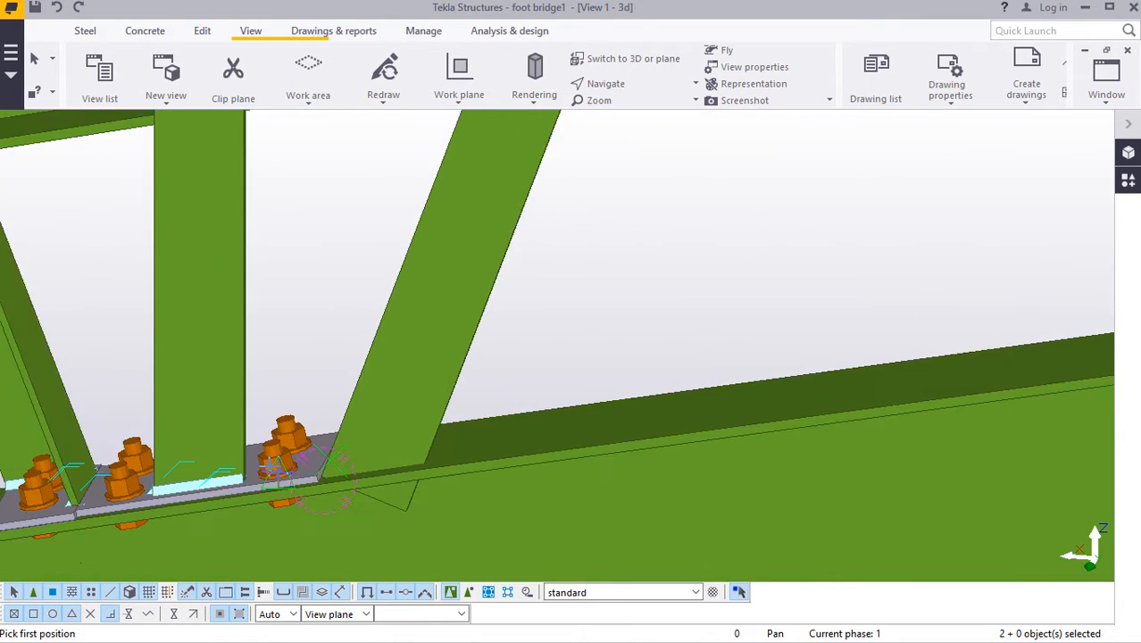
{"action": "scroll", "coordinate": [268, 459], "scroll_direction": "down", "scroll_amount": 6}
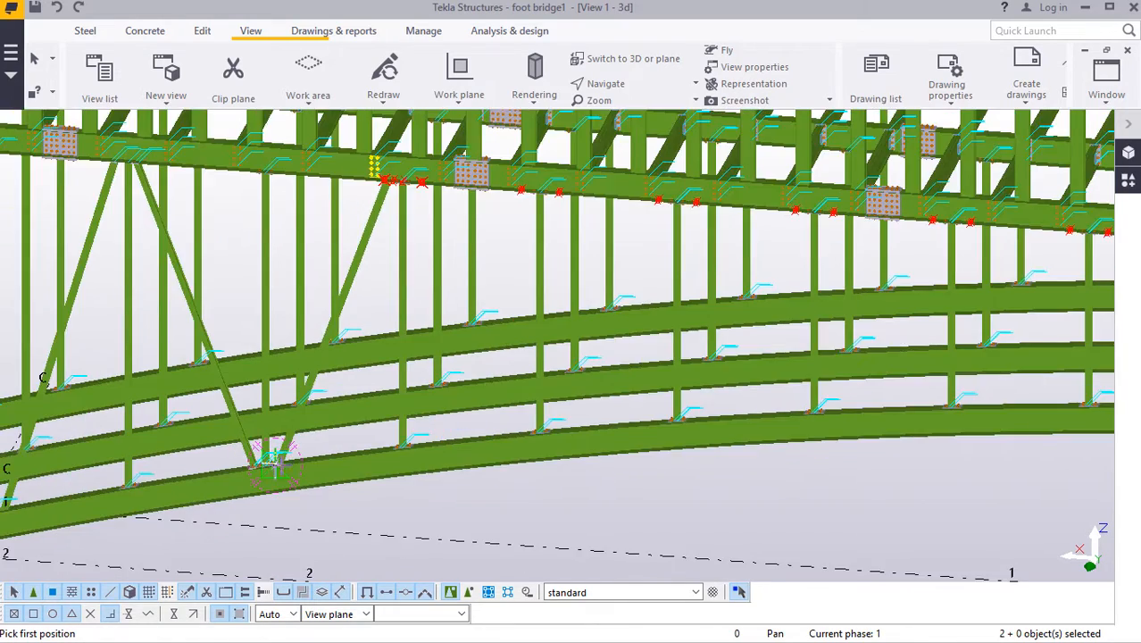
{"action": "scroll", "coordinate": [393, 241], "scroll_direction": "up", "scroll_amount": 8}
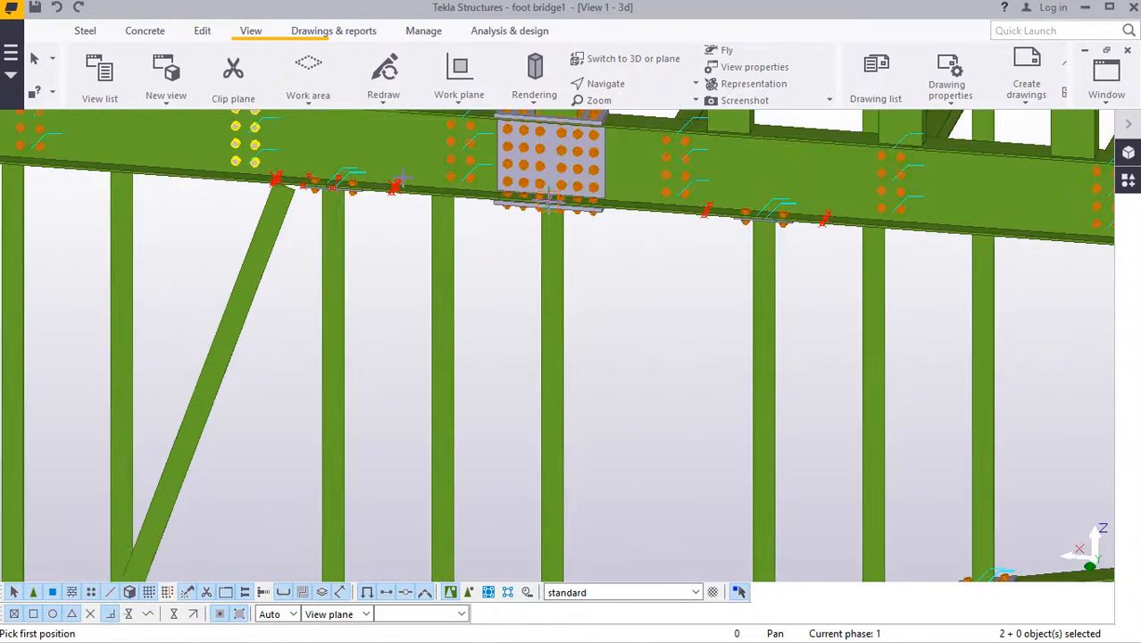
{"action": "scroll", "coordinate": [410, 241], "scroll_direction": "up", "scroll_amount": 2}
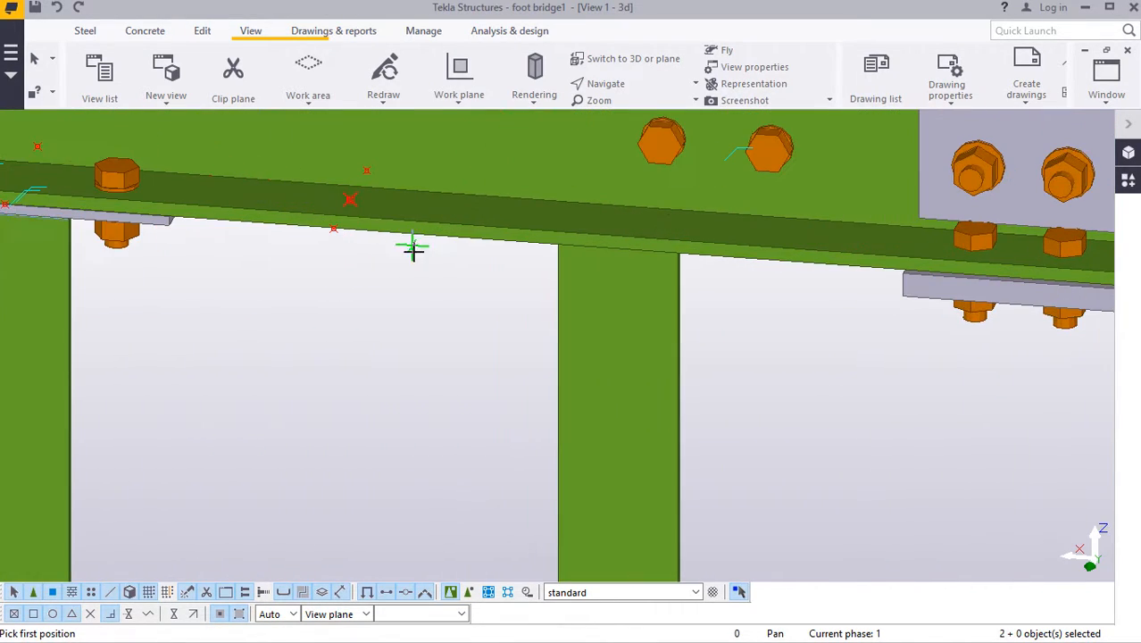
{"action": "left_click", "coordinate": [616, 87]}
{"action": "left_click", "coordinate": [619, 108]}
{"action": "mouse_move", "coordinate": [355, 218]}
{"action": "left_mouse_down"}
{"action": "mouse_move", "coordinate": [336, 128]}
{"action": "mouse_move", "coordinate": [345, 220]}
{"action": "left_mouse_up"}
{"action": "right_click", "coordinate": [344, 219]}
{"action": "left_click", "coordinate": [368, 231]}
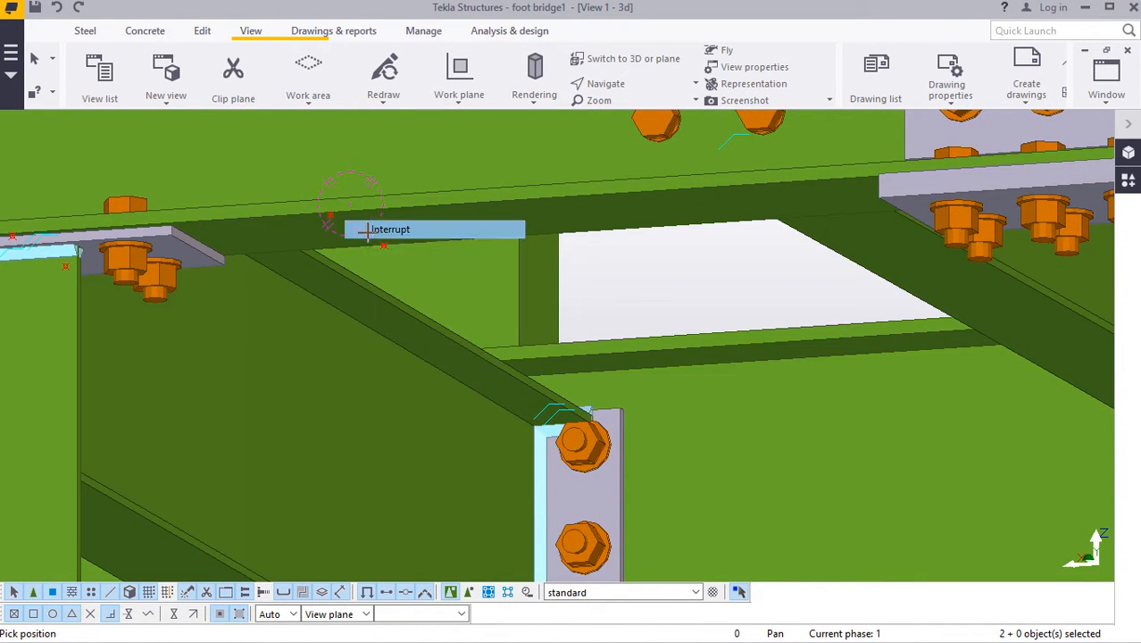
{"action": "scroll", "coordinate": [366, 231], "scroll_direction": "up", "scroll_amount": 3}
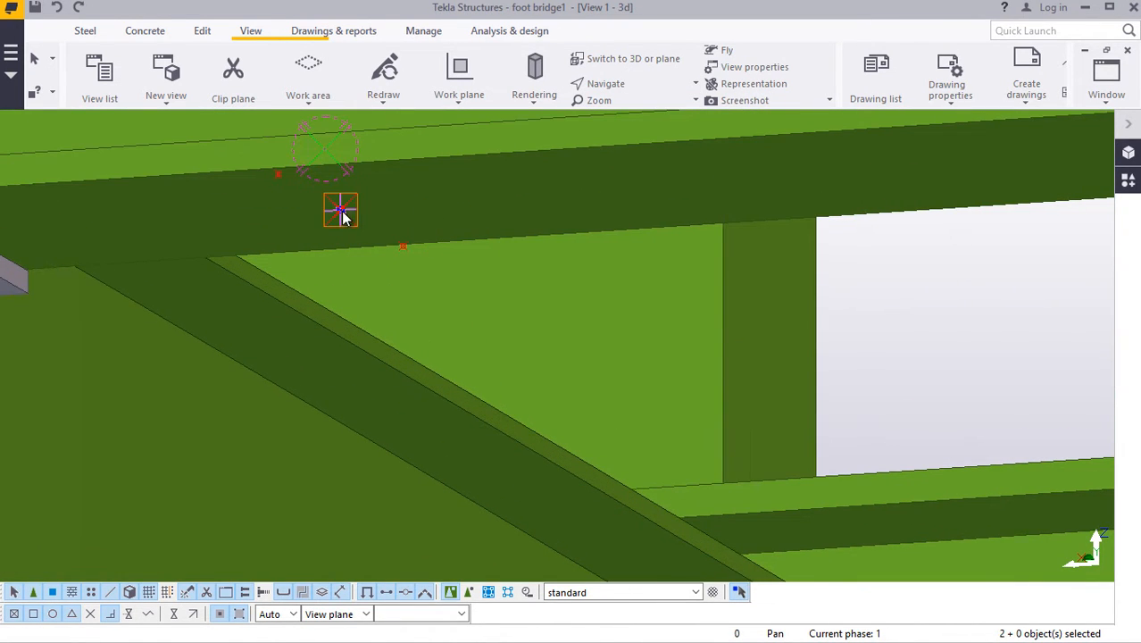
Step: End the open diagonal brace at the end-edge midpoint of the next post plate along the lower arch chord
{"action": "scroll", "coordinate": [342, 215], "scroll_direction": "down", "scroll_amount": 10}
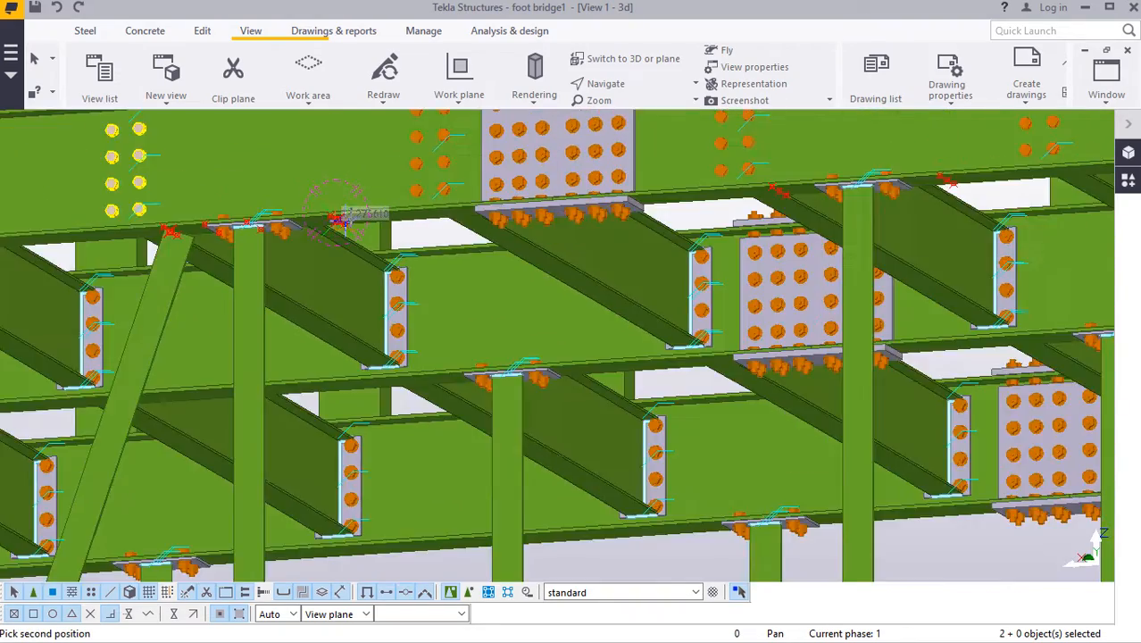
{"action": "scroll", "coordinate": [339, 219], "scroll_direction": "down", "scroll_amount": 10}
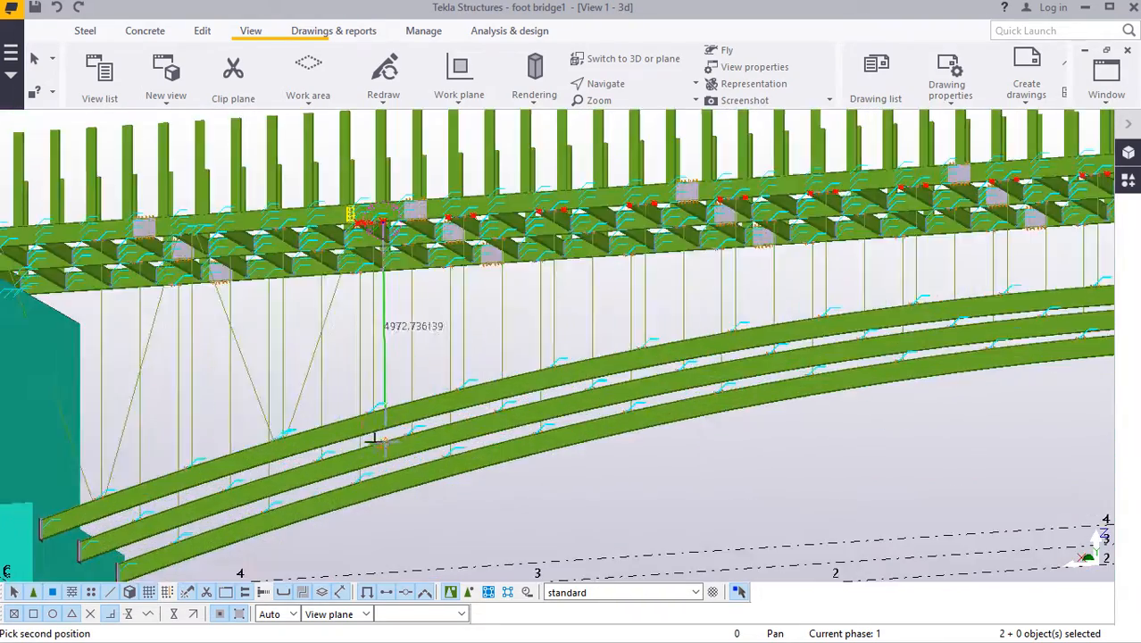
{"action": "scroll", "coordinate": [375, 439], "scroll_direction": "up", "scroll_amount": 5}
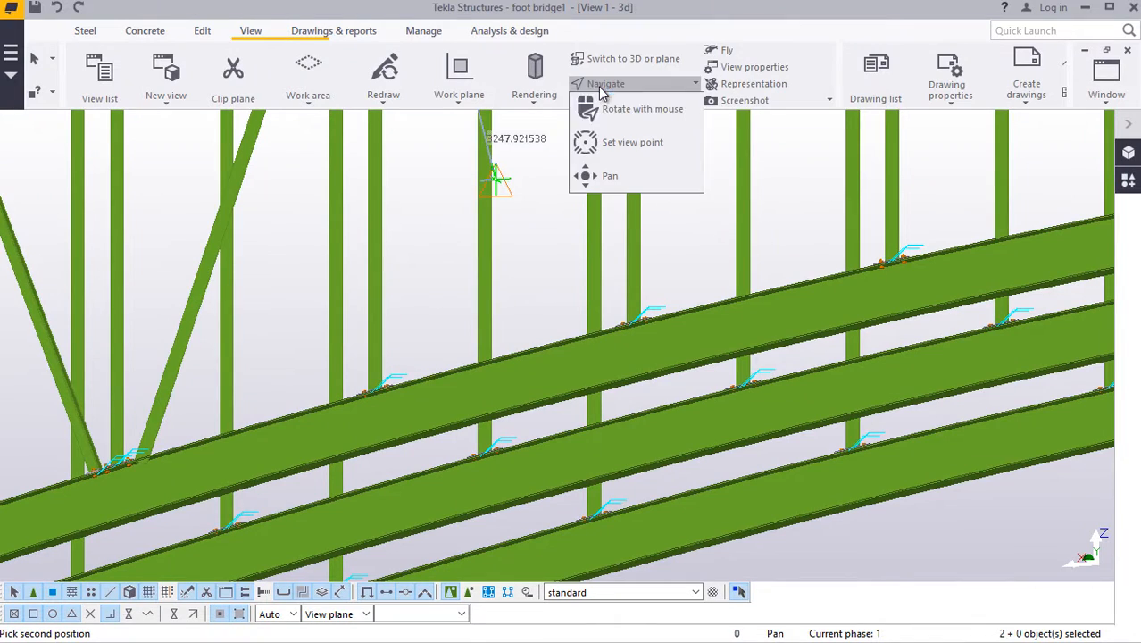
{"action": "scroll", "coordinate": [375, 411], "scroll_direction": "up", "scroll_amount": 8}
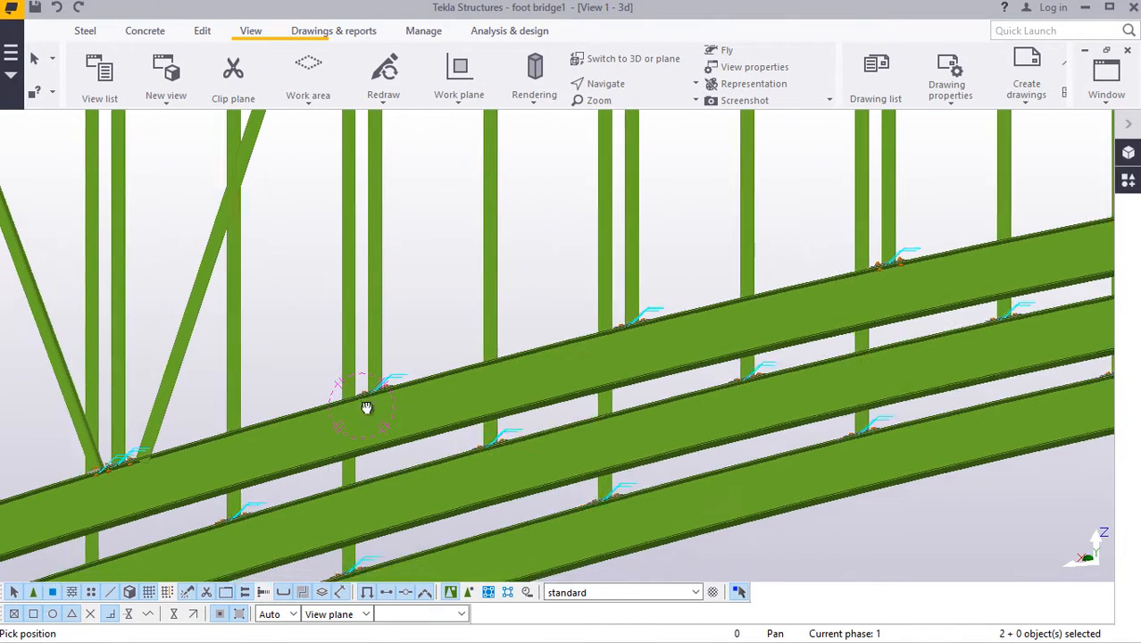
{"action": "scroll", "coordinate": [357, 393], "scroll_direction": "up", "scroll_amount": 8}
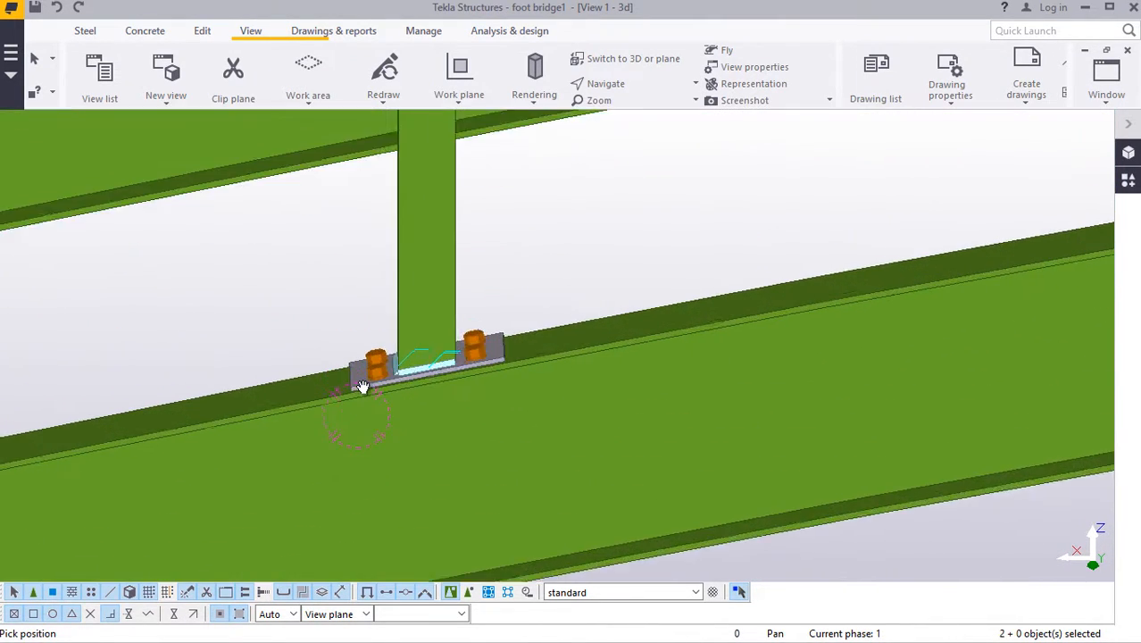
{"action": "middle_click_drag", "start_coordinate": [373, 366], "coordinate": [322, 301], "text": "ctrl"}
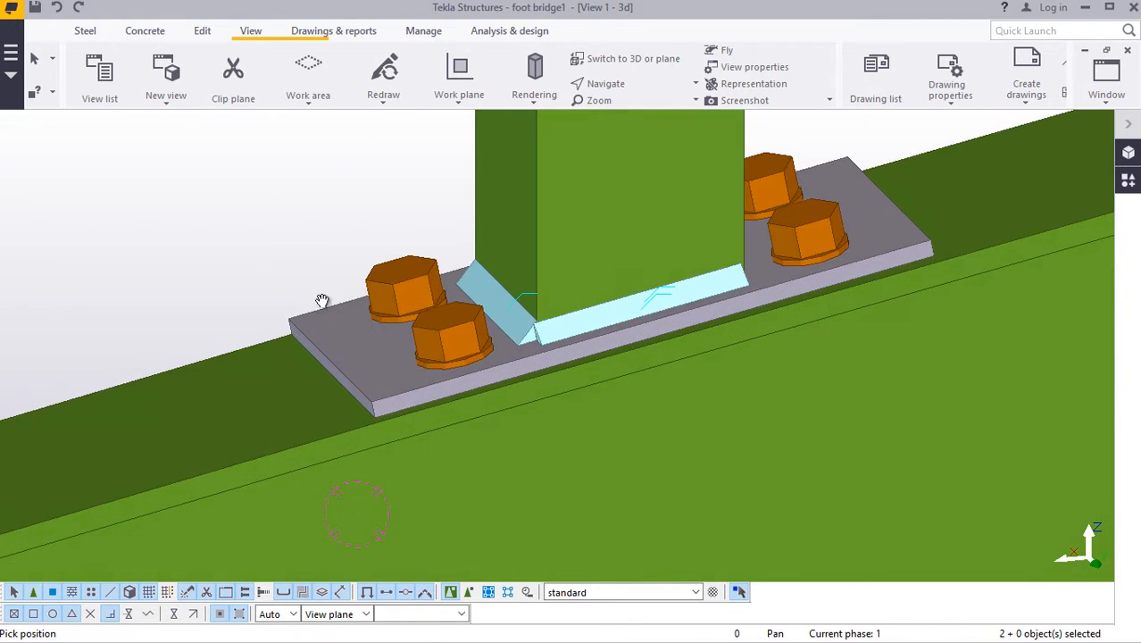
{"action": "right_click", "coordinate": [248, 280]}
{"action": "left_click", "coordinate": [281, 291]}
{"action": "scroll", "coordinate": [317, 371], "scroll_direction": "up", "scroll_amount": 3}
{"action": "scroll", "coordinate": [323, 382], "scroll_direction": "down", "scroll_amount": 10}
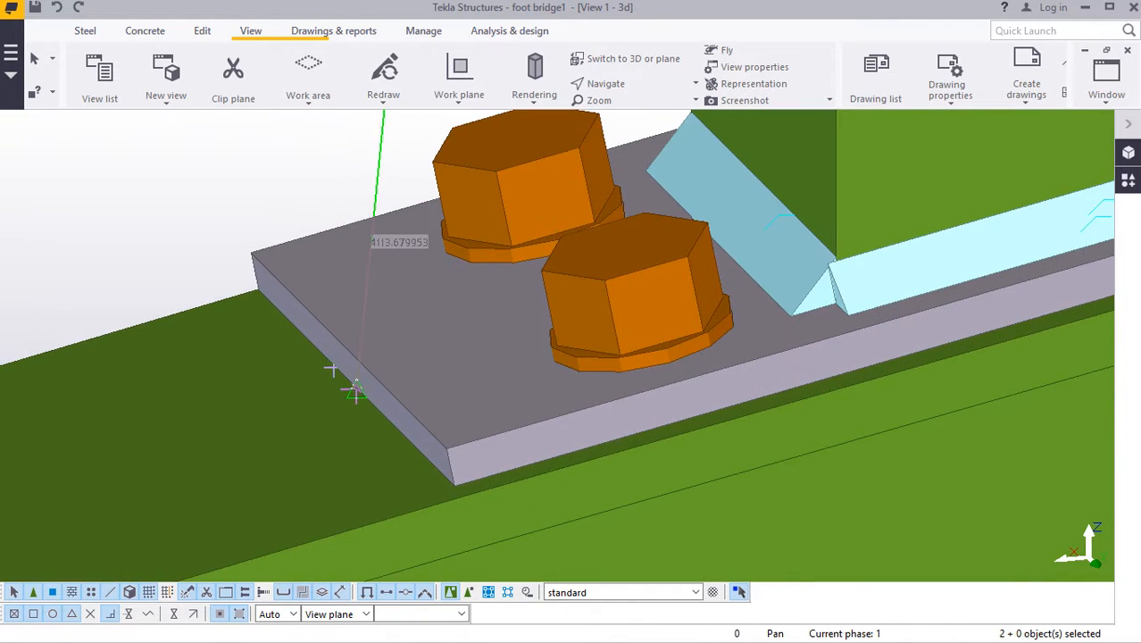
{"action": "scroll", "coordinate": [334, 402], "scroll_direction": "down", "scroll_amount": 8}
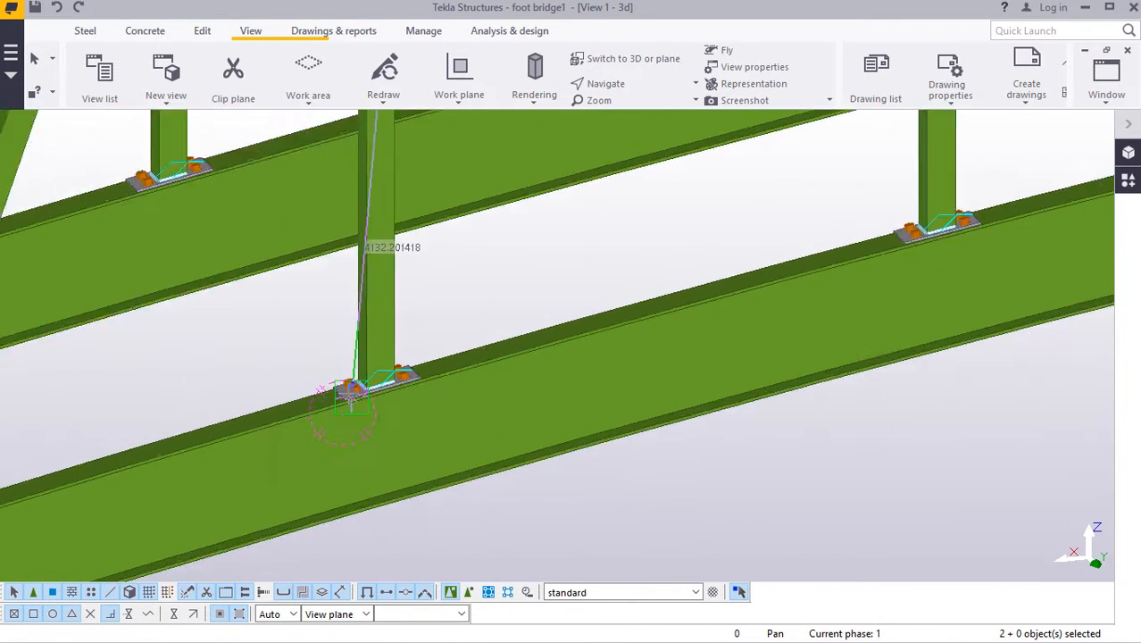
{"action": "scroll", "coordinate": [523, 331], "scroll_direction": "up", "scroll_amount": 10}
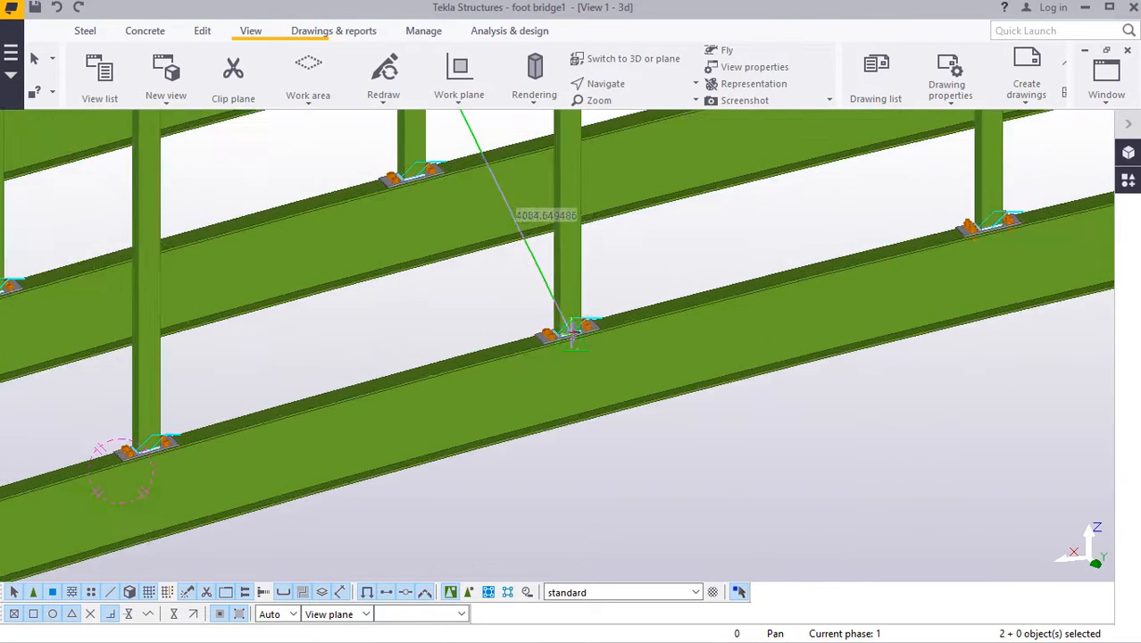
{"action": "scroll", "coordinate": [512, 332], "scroll_direction": "up", "scroll_amount": 6}
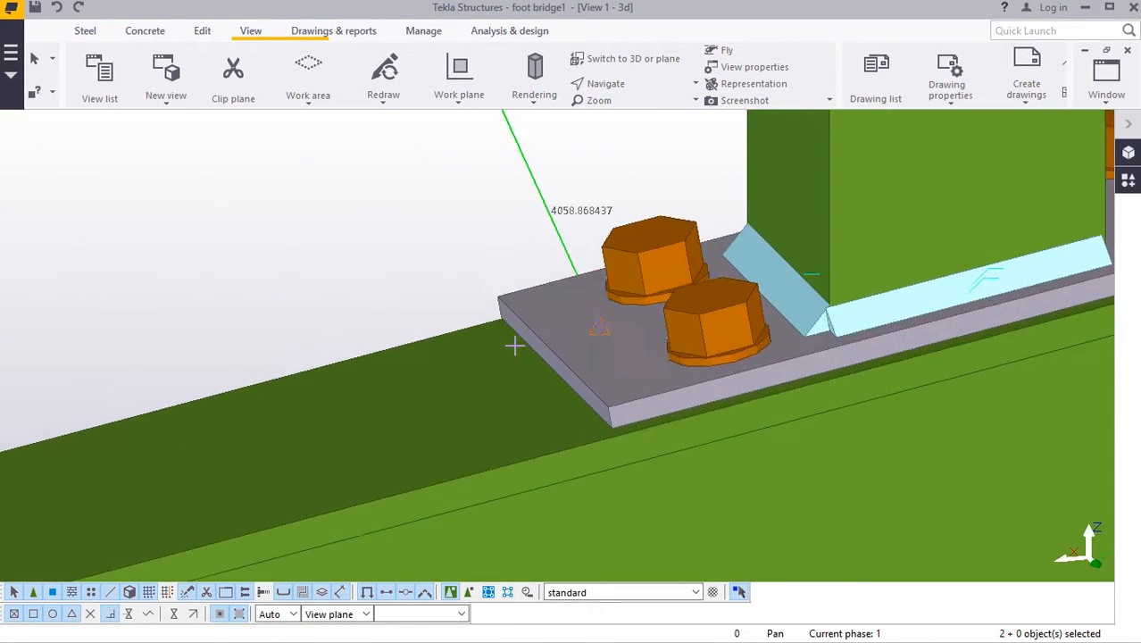
{"action": "left_click", "coordinate": [592, 401]}
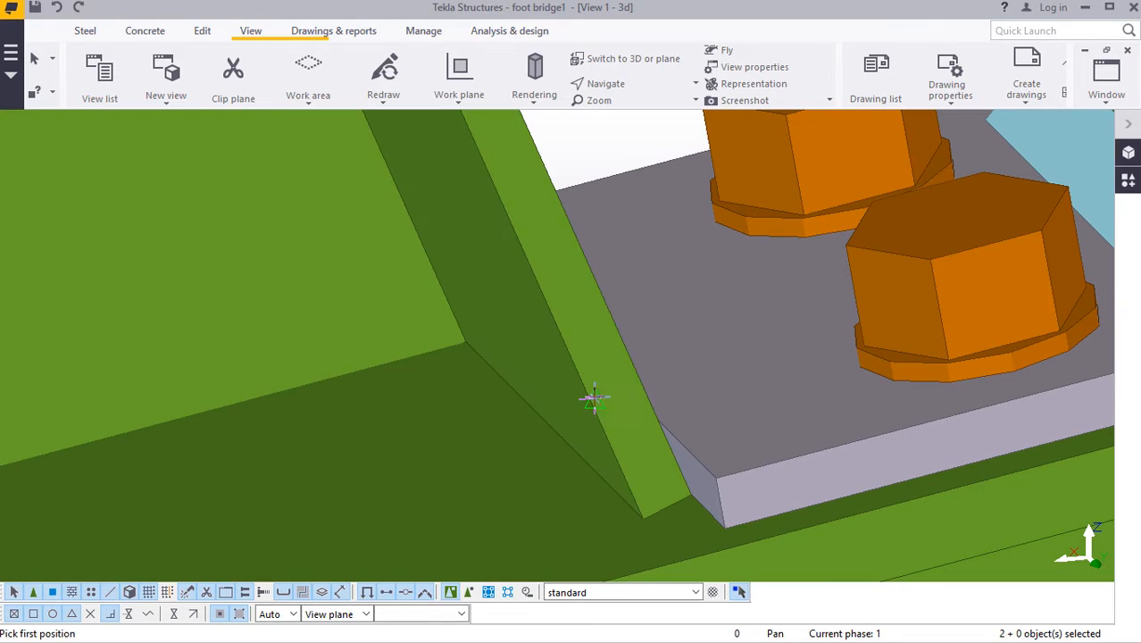
Step: Start a further diagonal brace at the middle point under the girder flange beside the next post plate
{"action": "scroll", "coordinate": [393, 385], "scroll_direction": "down", "scroll_amount": 15}
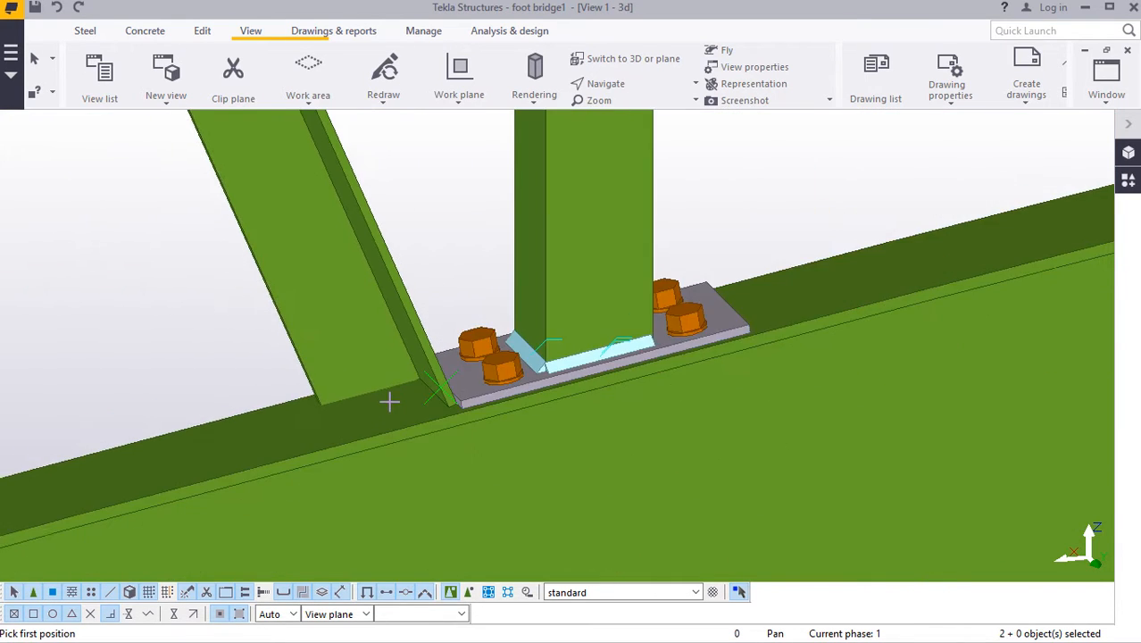
{"action": "scroll", "coordinate": [402, 413], "scroll_direction": "down", "scroll_amount": 15}
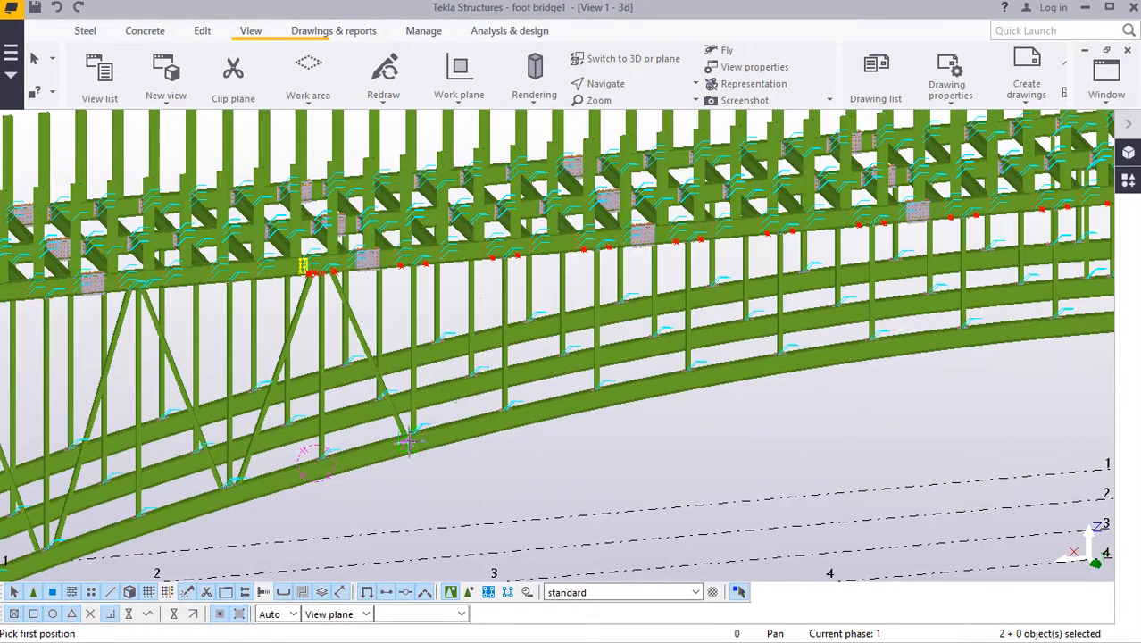
{"action": "scroll", "coordinate": [445, 270], "scroll_direction": "up", "scroll_amount": 3}
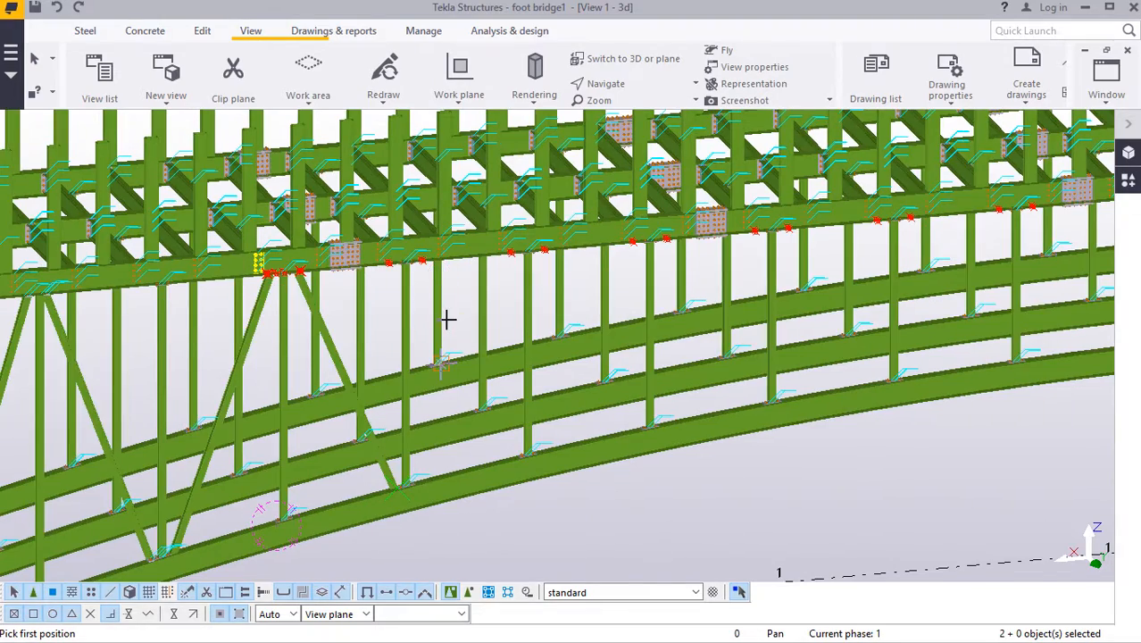
{"action": "scroll", "coordinate": [448, 318], "scroll_direction": "up", "scroll_amount": 6}
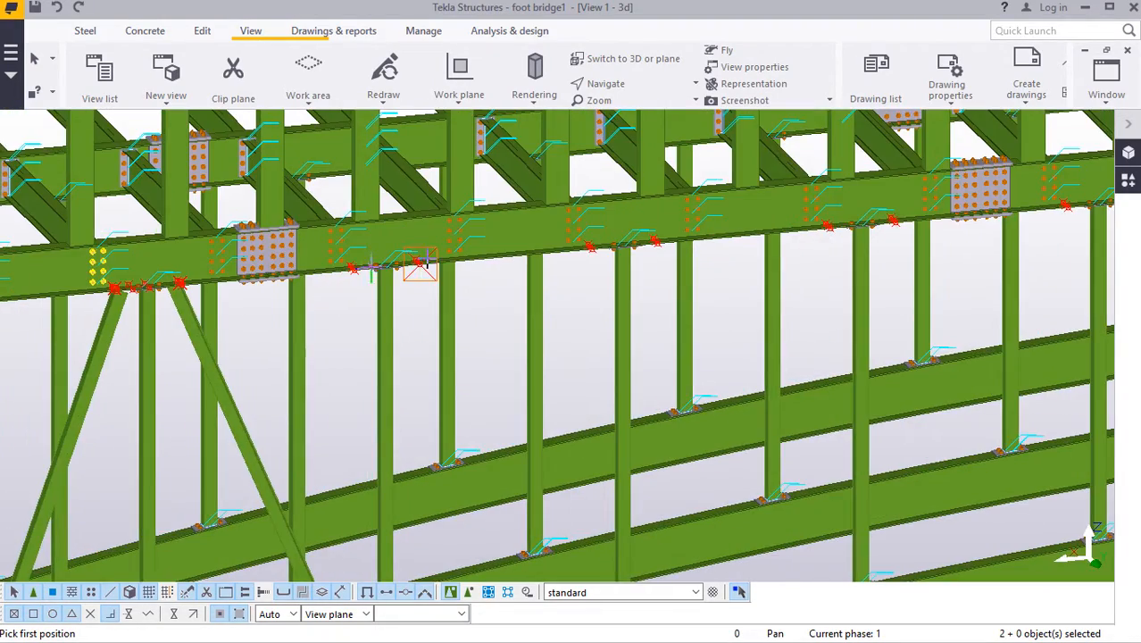
{"action": "scroll", "coordinate": [426, 262], "scroll_direction": "up", "scroll_amount": 8}
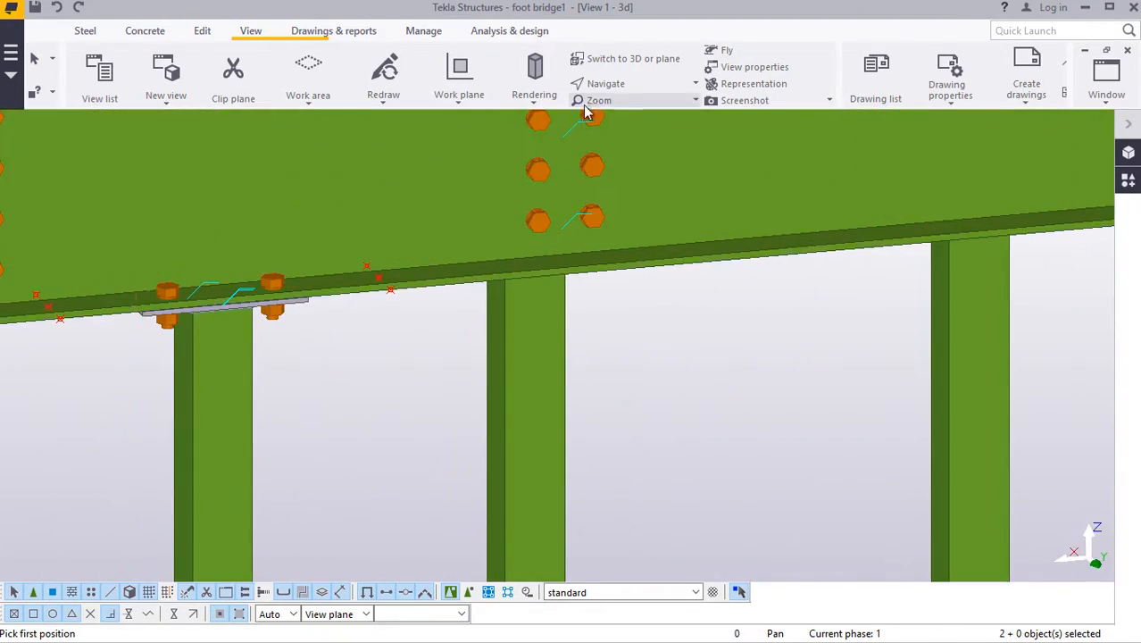
{"action": "left_click", "coordinate": [630, 85]}
{"action": "left_click", "coordinate": [649, 110]}
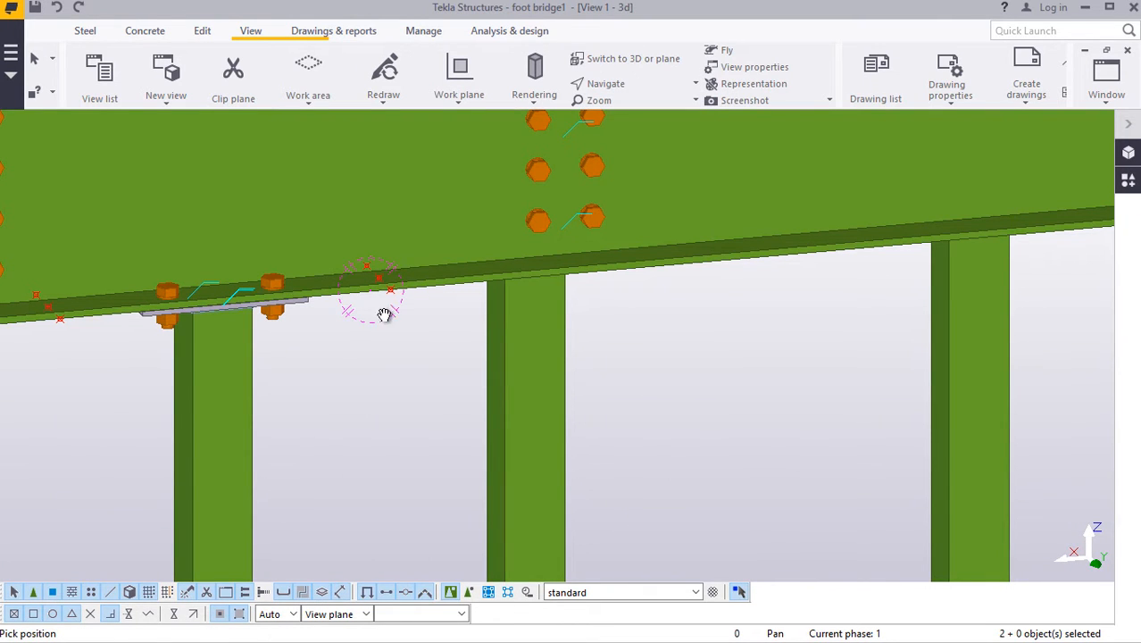
{"action": "scroll", "coordinate": [374, 303], "scroll_direction": "up", "scroll_amount": 6}
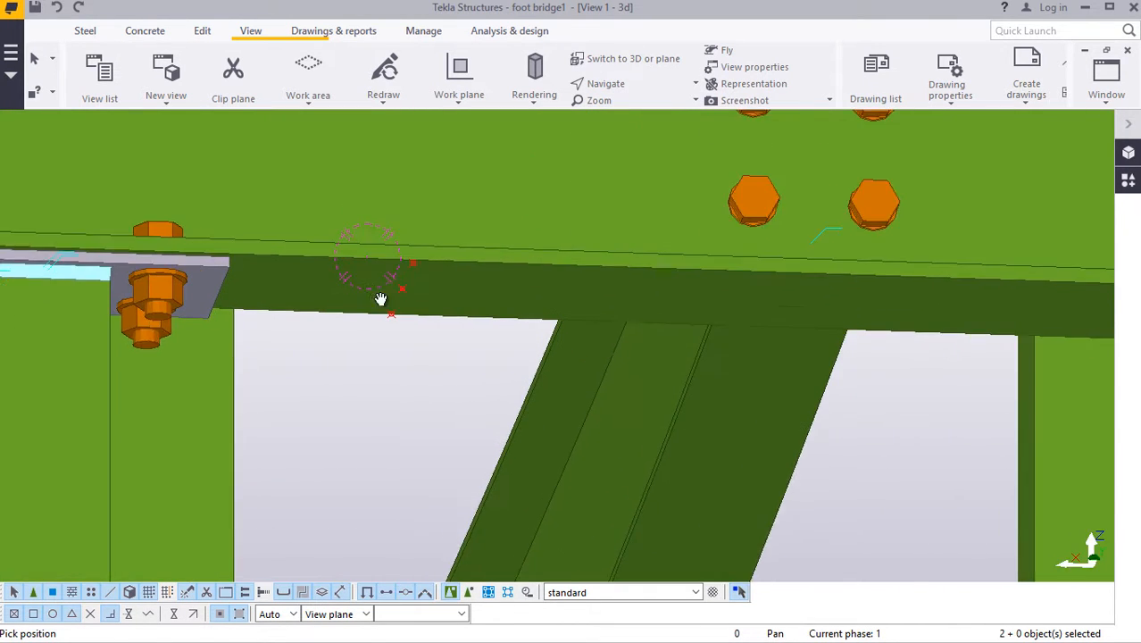
{"action": "right_click", "coordinate": [395, 369]}
{"action": "left_click", "coordinate": [427, 108]}
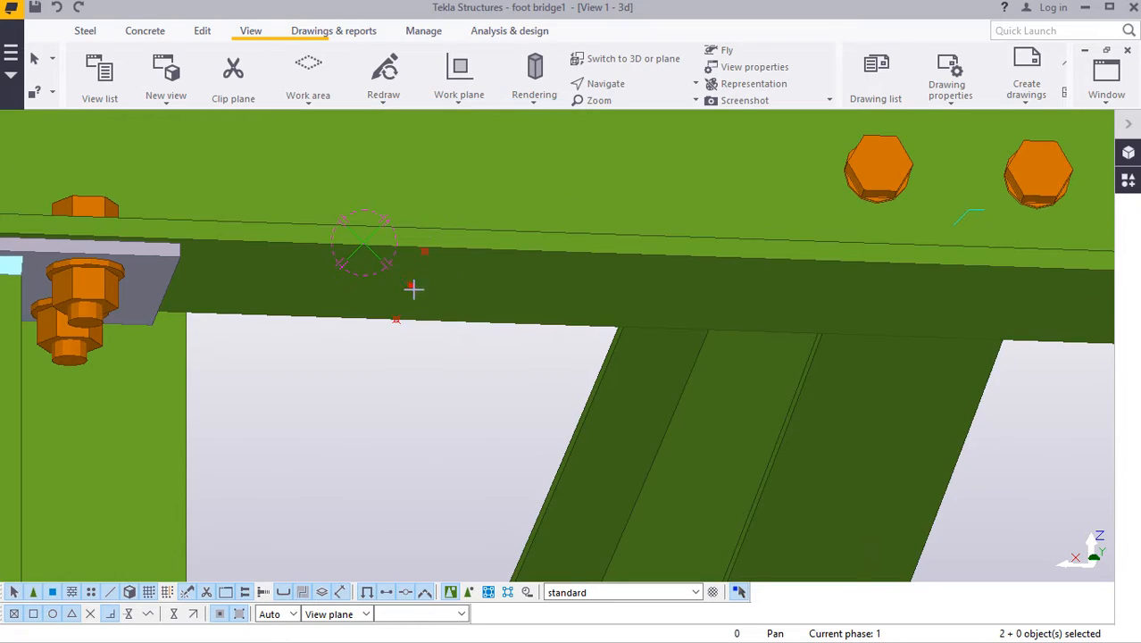
{"action": "scroll", "coordinate": [411, 287], "scroll_direction": "up", "scroll_amount": 3}
{"action": "left_click", "coordinate": [397, 274]}
Step: Finish this brace at the end-edge midpoint of the following arch chord post plate and exit the beam command
{"action": "scroll", "coordinate": [375, 266], "scroll_direction": "down", "scroll_amount": 8}
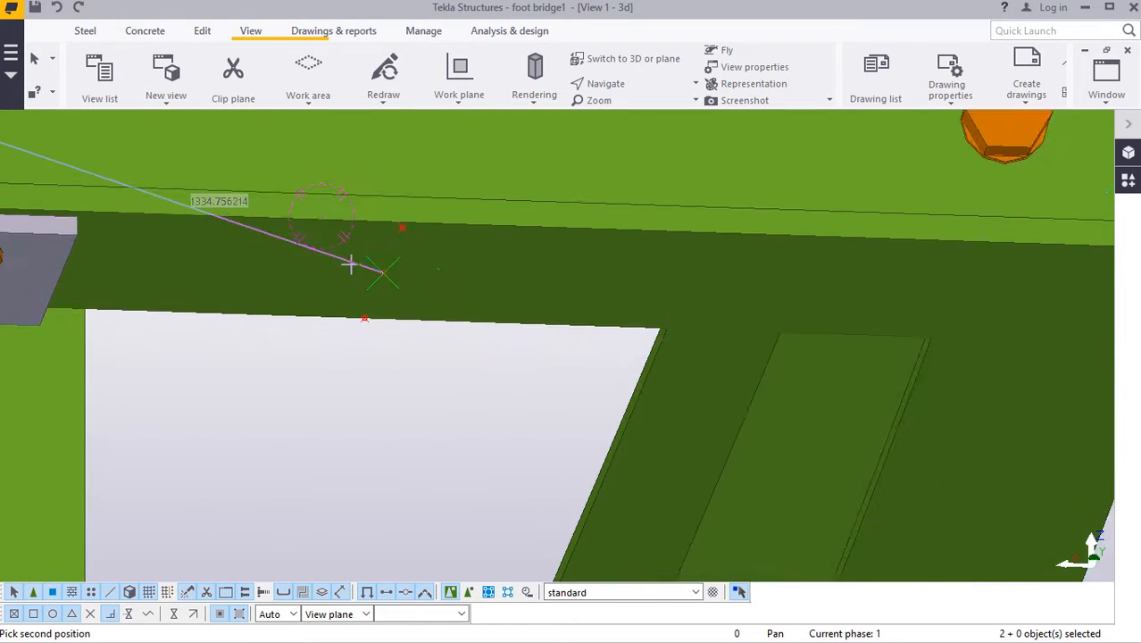
{"action": "scroll", "coordinate": [357, 257], "scroll_direction": "down", "scroll_amount": 10}
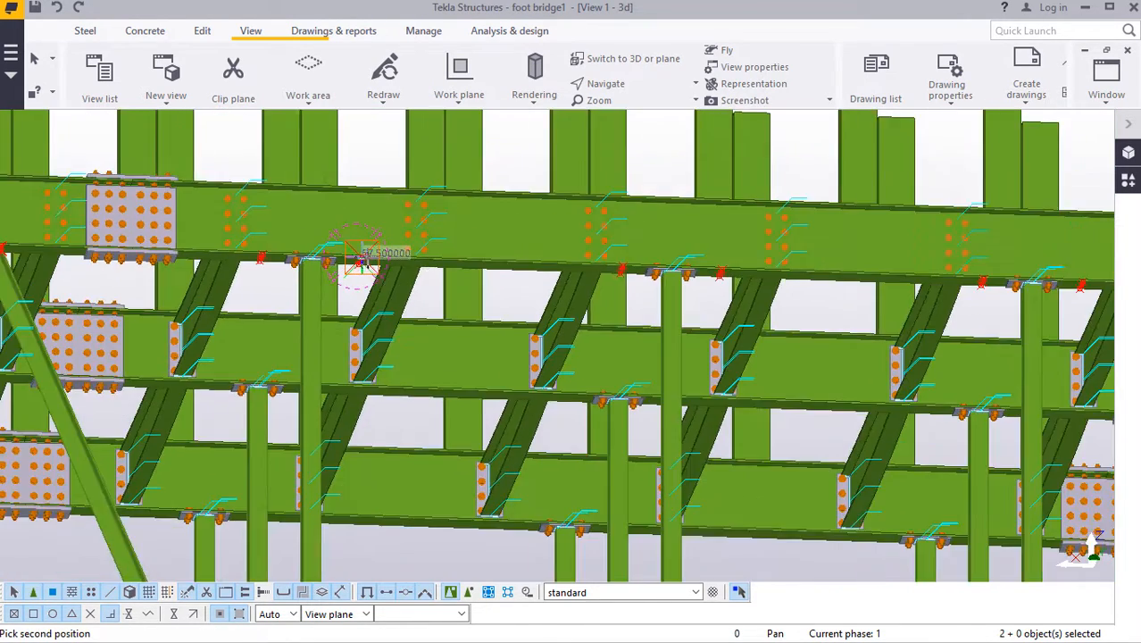
{"action": "scroll", "coordinate": [504, 447], "scroll_direction": "up", "scroll_amount": 10}
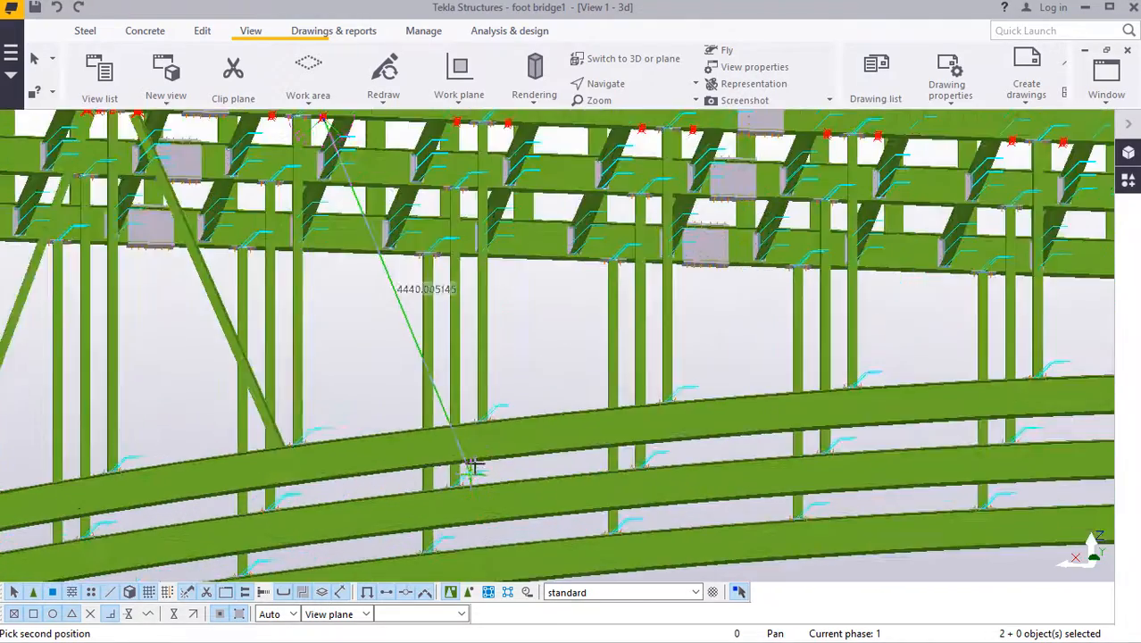
{"action": "scroll", "coordinate": [489, 414], "scroll_direction": "up", "scroll_amount": 3}
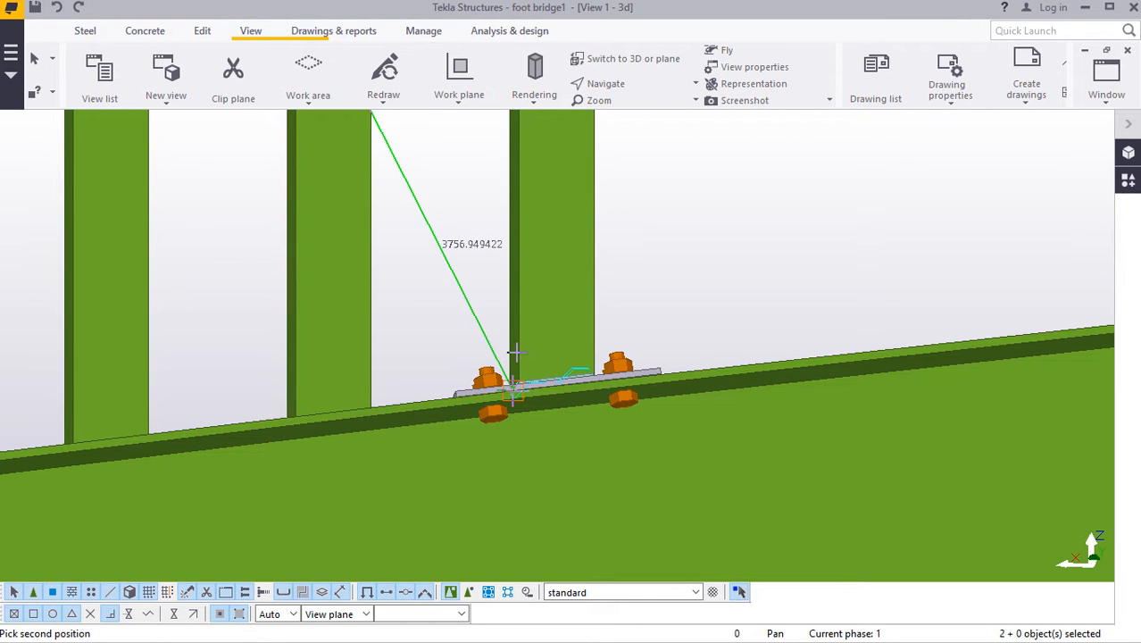
{"action": "left_click", "coordinate": [623, 86]}
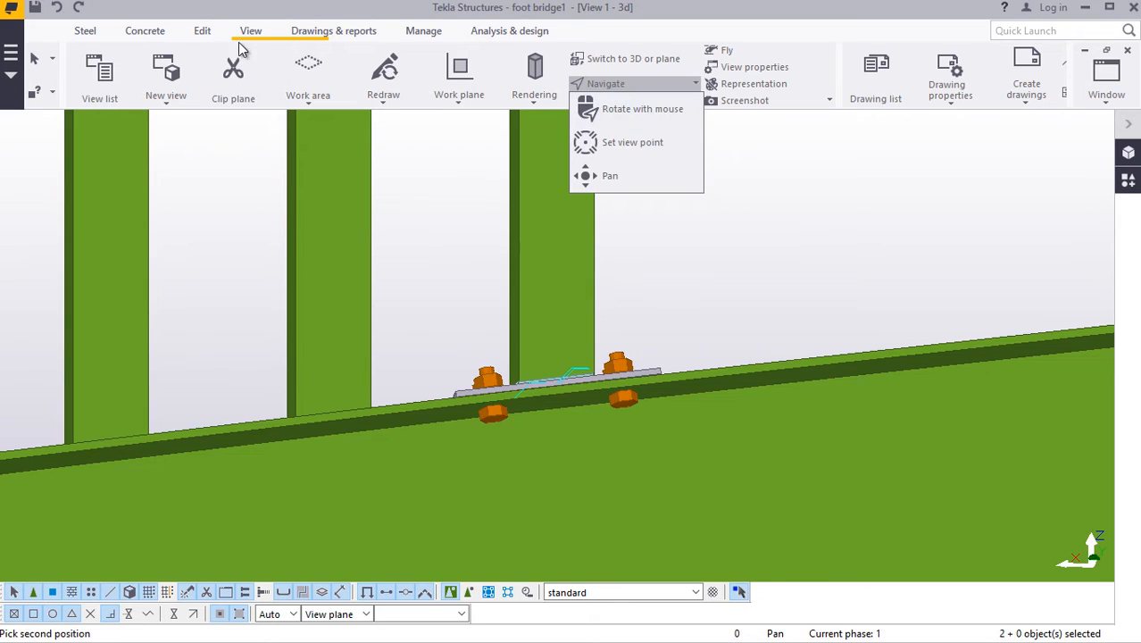
{"action": "left_click", "coordinate": [612, 120]}
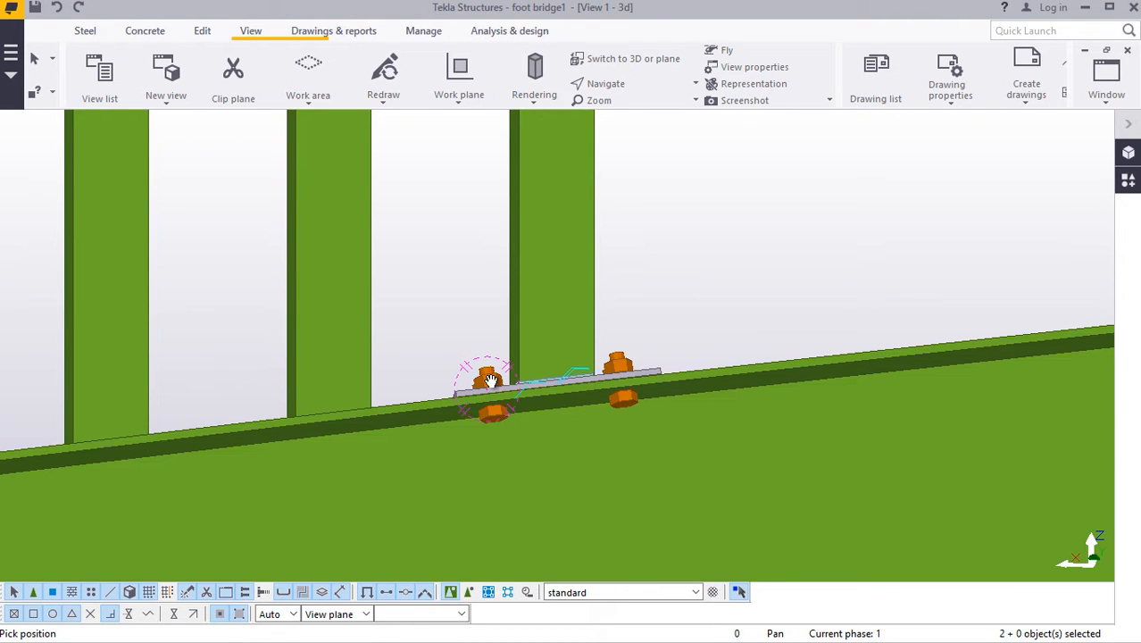
{"action": "left_click_drag", "start_coordinate": [487, 383], "coordinate": [474, 515]}
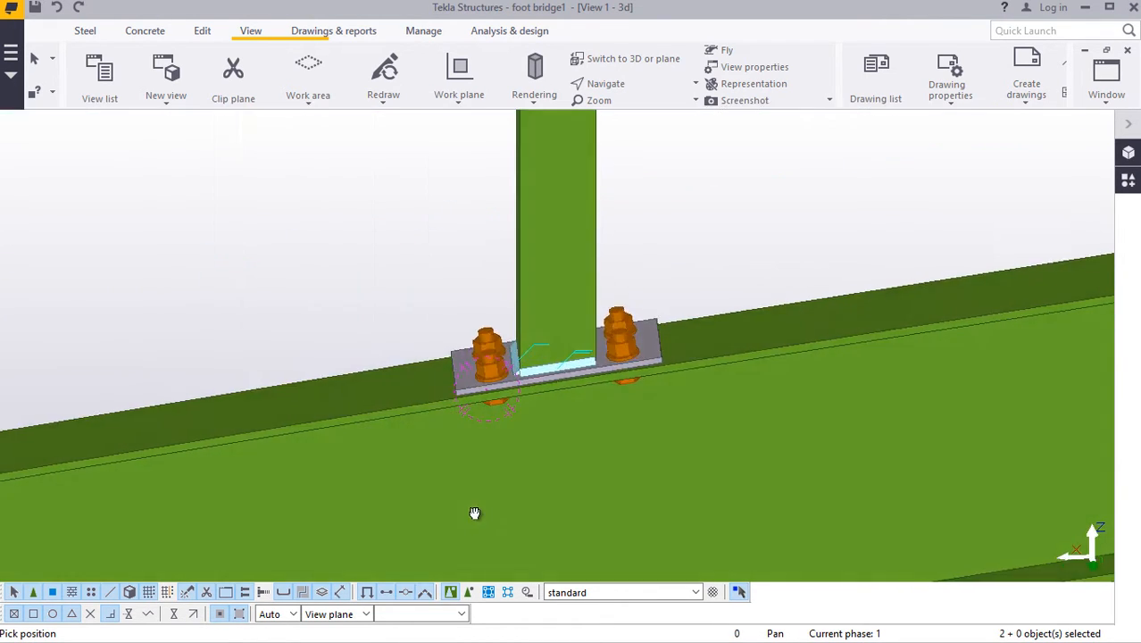
{"action": "left_click_drag", "start_coordinate": [474, 402], "coordinate": [377, 326]}
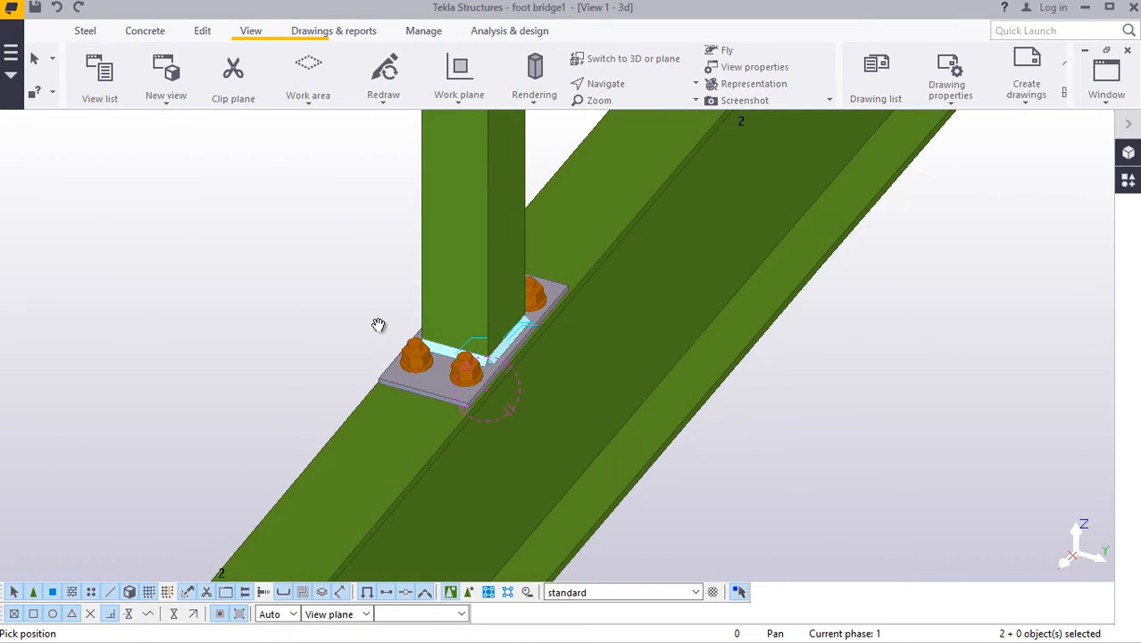
{"action": "right_click", "coordinate": [317, 304]}
{"action": "left_click", "coordinate": [355, 319]}
{"action": "scroll", "coordinate": [422, 397], "scroll_direction": "up", "scroll_amount": 5}
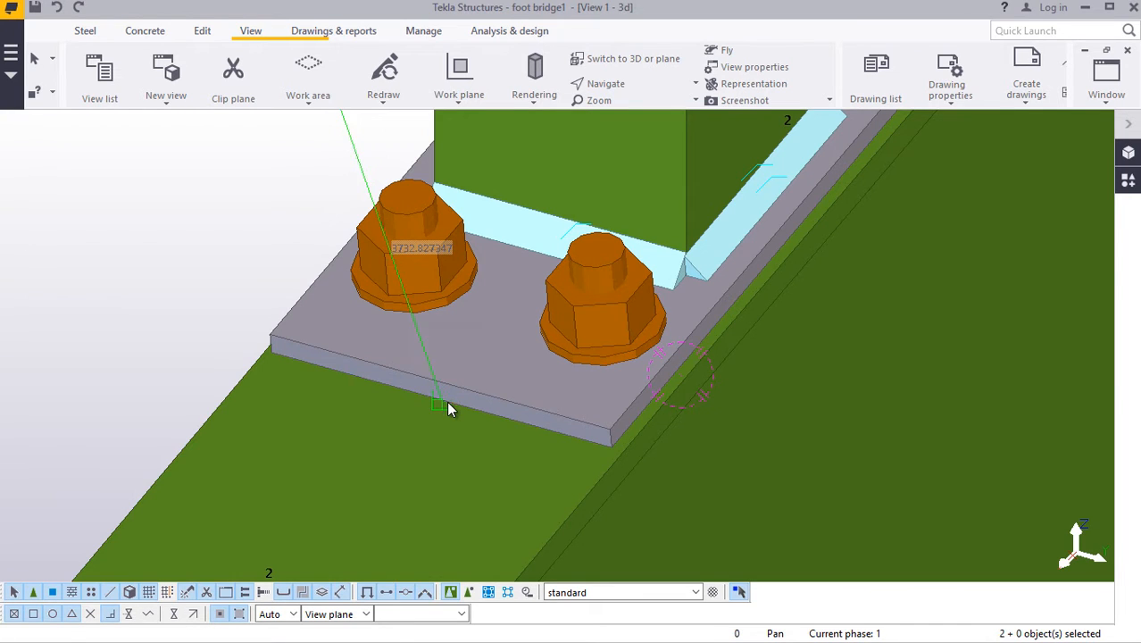
{"action": "left_click", "coordinate": [445, 402]}
{"action": "scroll", "coordinate": [416, 411], "scroll_direction": "down", "scroll_amount": 4}
{"action": "right_click", "coordinate": [173, 307]}
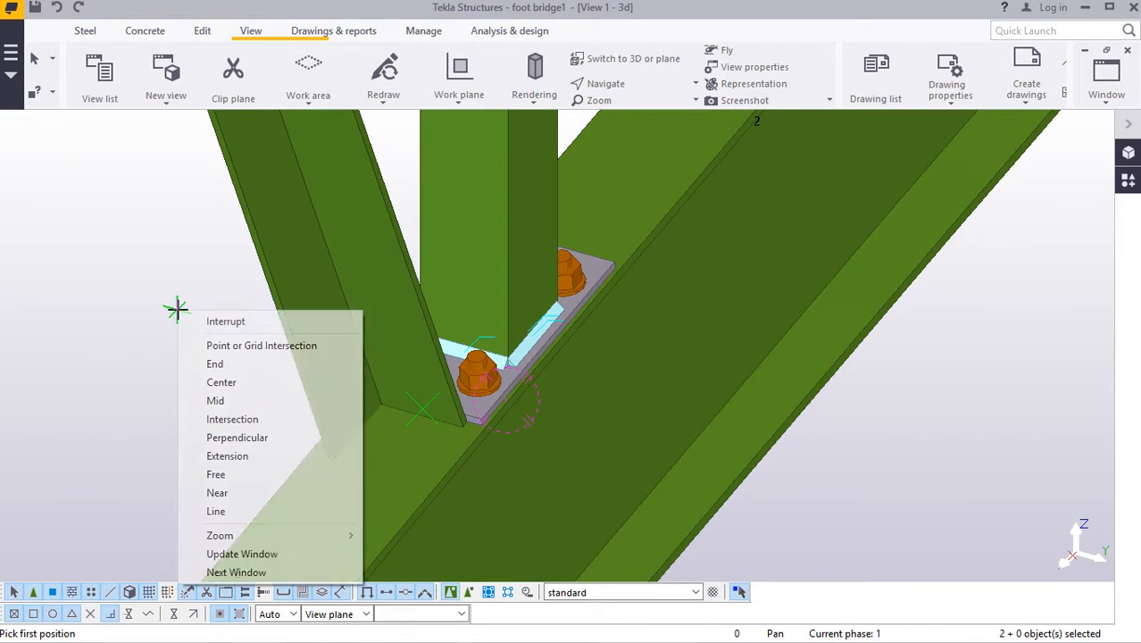
{"action": "left_click", "coordinate": [208, 323]}
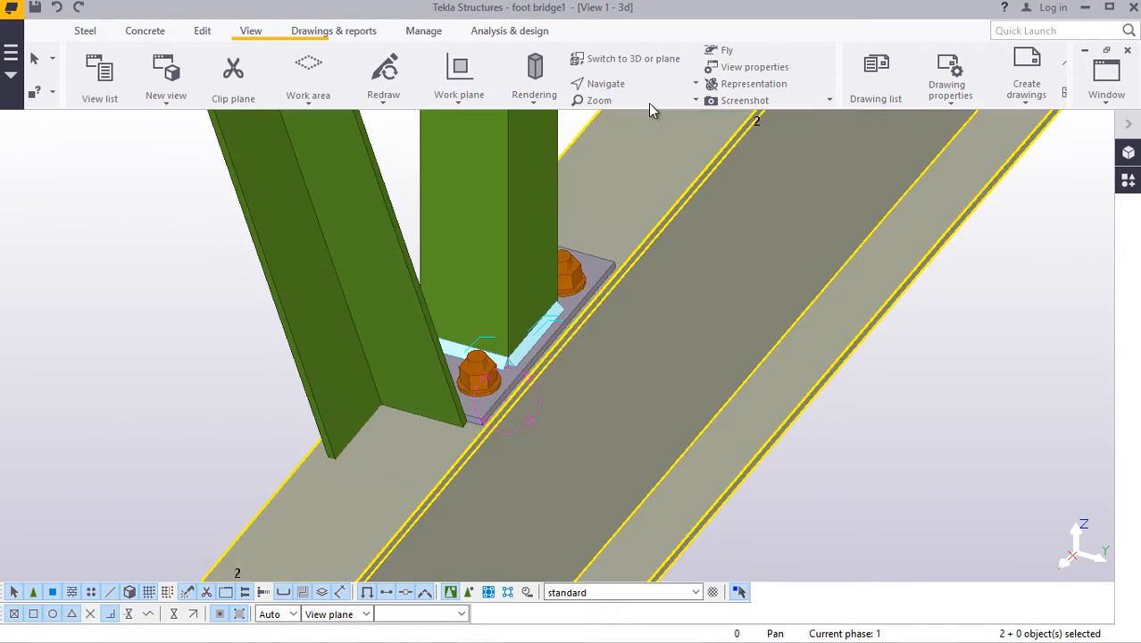
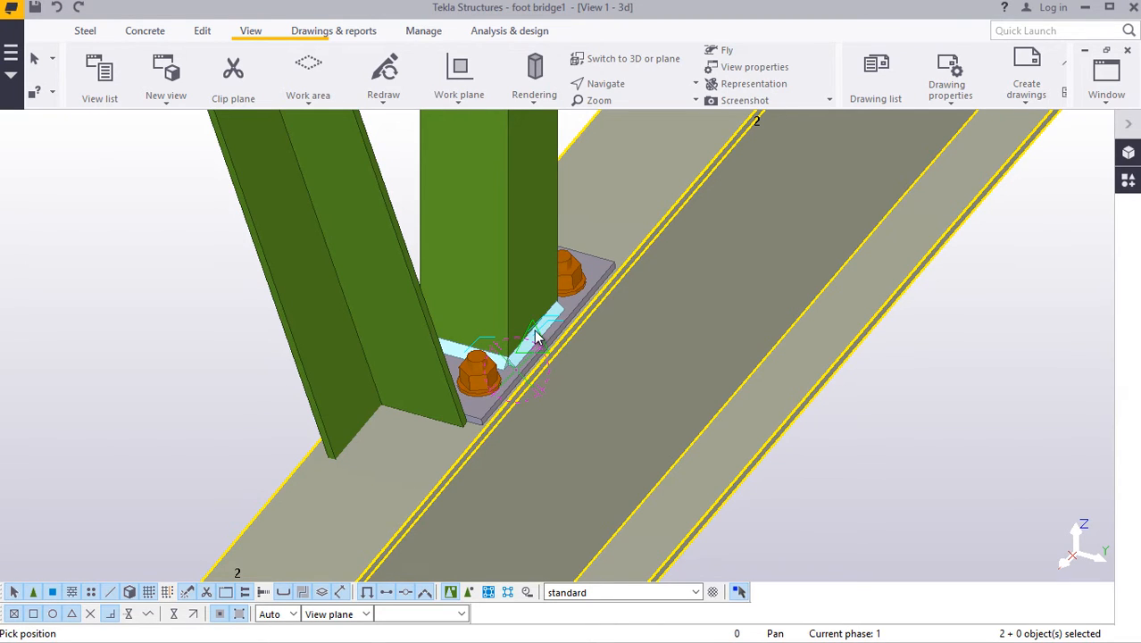
Step: Examine the latest diagonal brace around its arch chord post plate and the middle points beside the girder's post plate above
{"action": "left_click", "coordinate": [525, 375]}
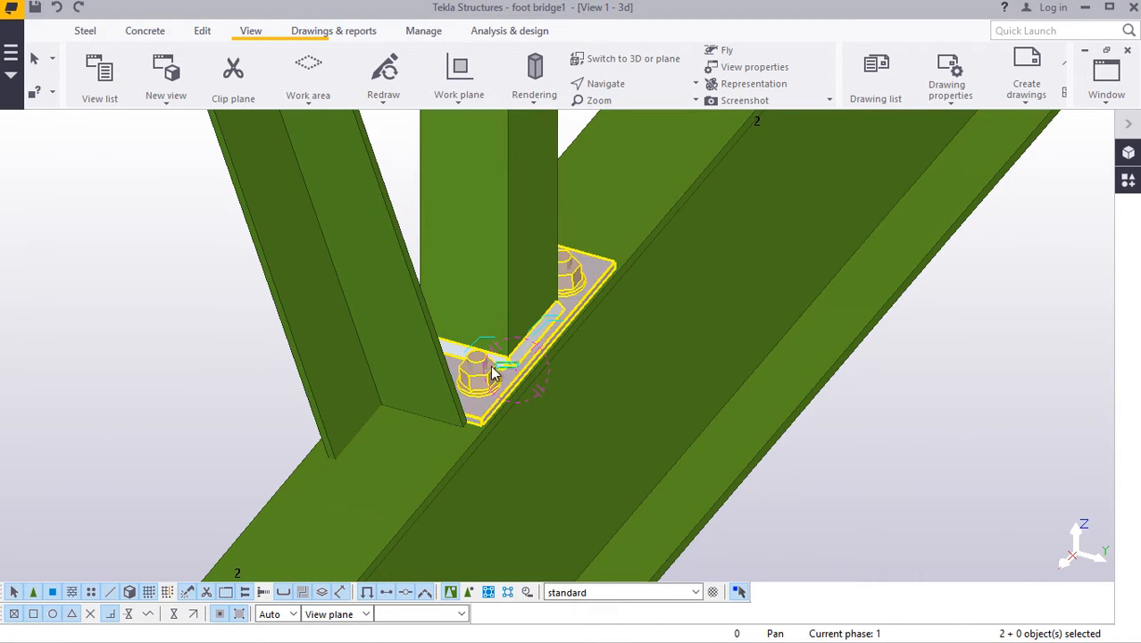
{"action": "left_click", "coordinate": [512, 336], "text": "shift"}
{"action": "left_click", "coordinate": [204, 309]}
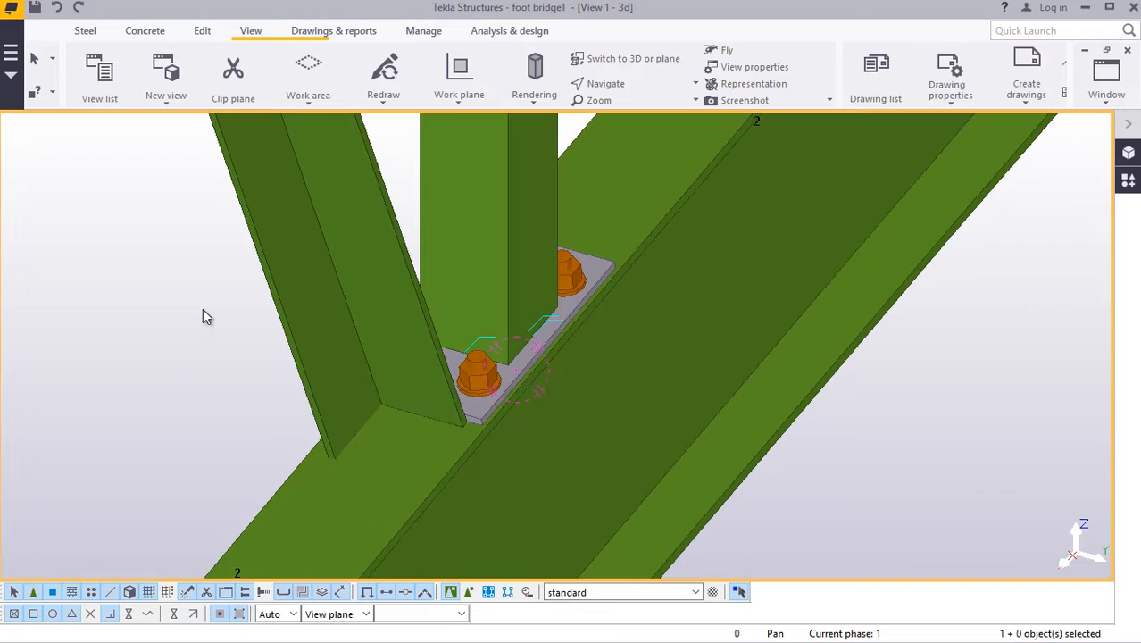
{"action": "left_click", "coordinate": [618, 83]}
{"action": "left_click", "coordinate": [628, 142]}
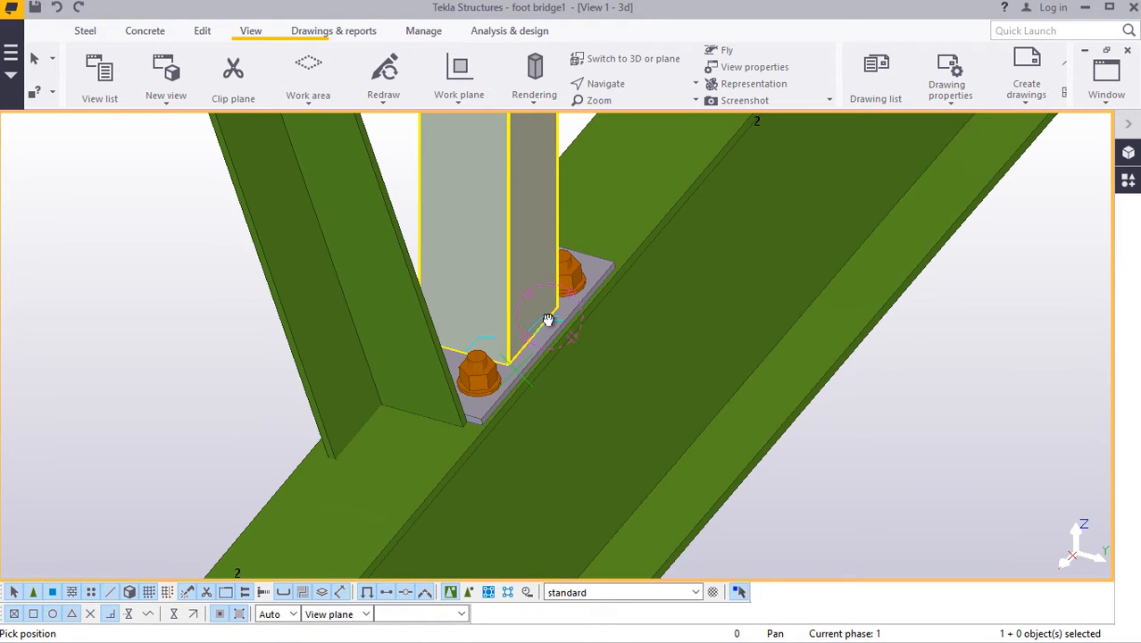
{"action": "middle_click_drag", "start_coordinate": [547, 320], "coordinate": [420, 426], "text": "ctrl"}
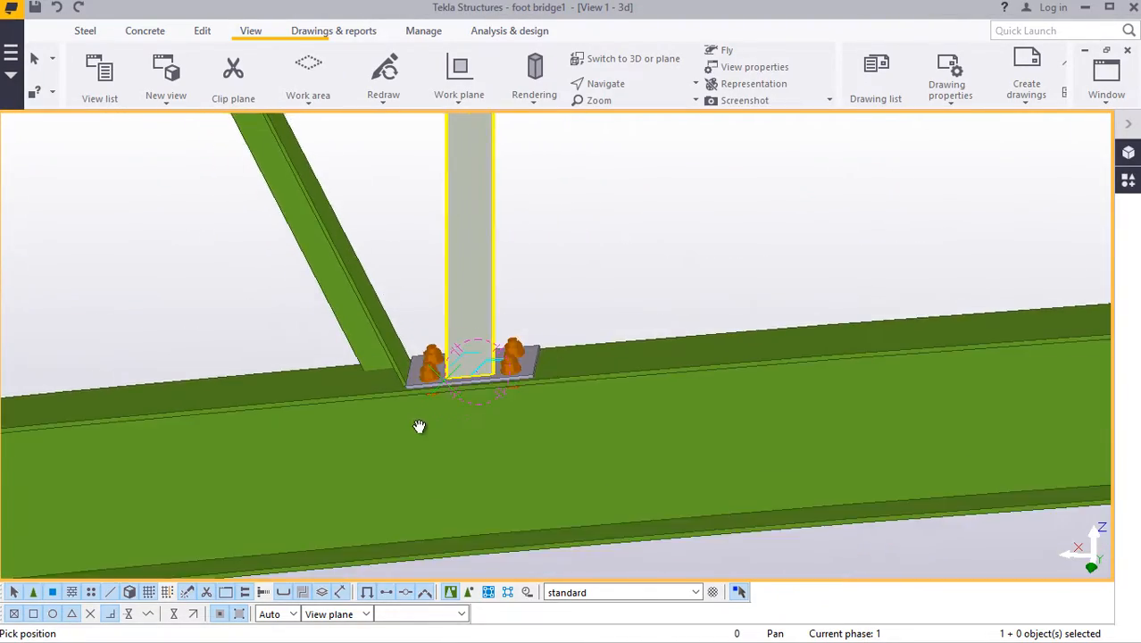
{"action": "scroll", "coordinate": [420, 426], "scroll_direction": "down", "scroll_amount": 10}
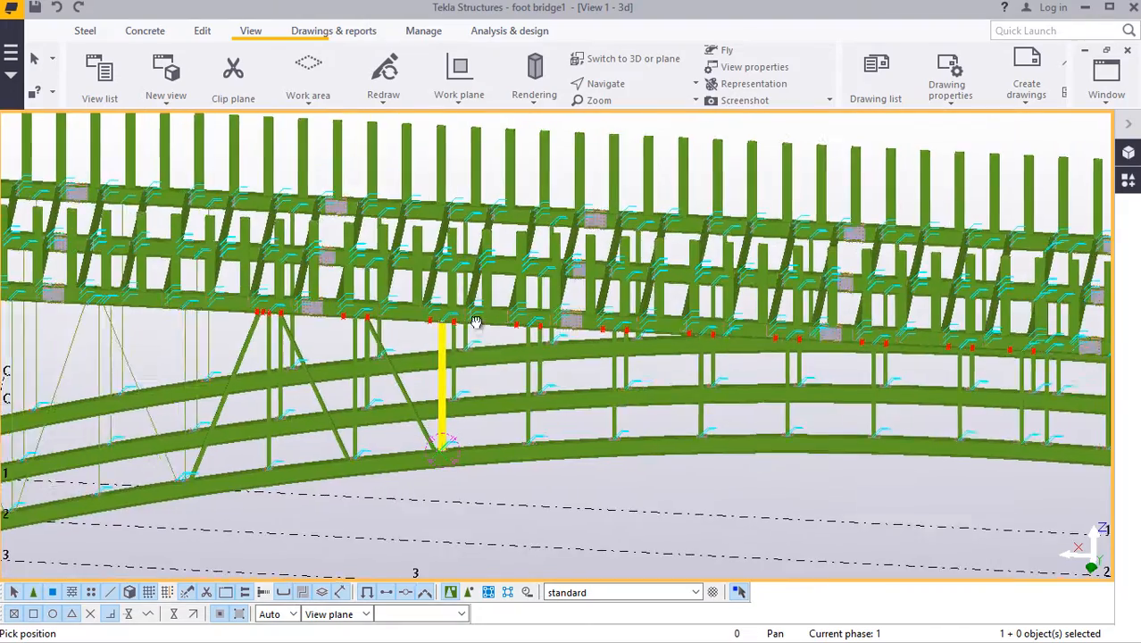
{"action": "middle_click_drag", "start_coordinate": [476, 321], "coordinate": [460, 258], "text": "ctrl"}
{"action": "scroll", "coordinate": [438, 312], "scroll_direction": "up", "scroll_amount": 5}
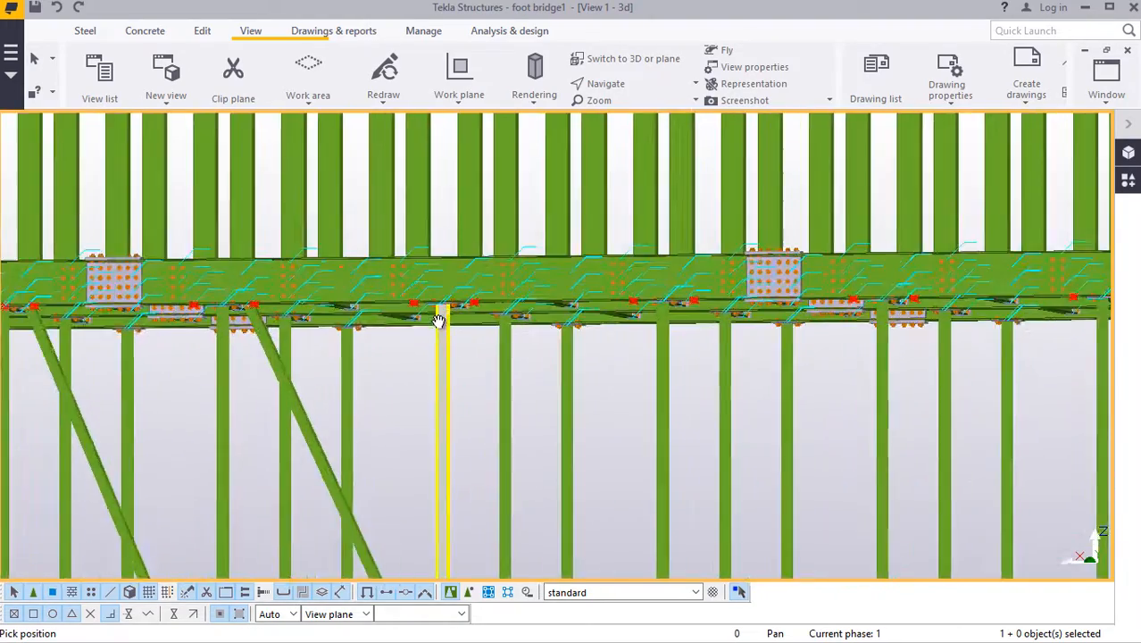
{"action": "scroll", "coordinate": [454, 329], "scroll_direction": "up", "scroll_amount": 6}
{"action": "middle_click_drag", "start_coordinate": [469, 329], "coordinate": [558, 322], "text": "ctrl"}
{"action": "right_click", "coordinate": [535, 428]}
{"action": "left_click", "coordinate": [579, 167]}
{"action": "scroll", "coordinate": [500, 335], "scroll_direction": "down", "scroll_amount": 8}
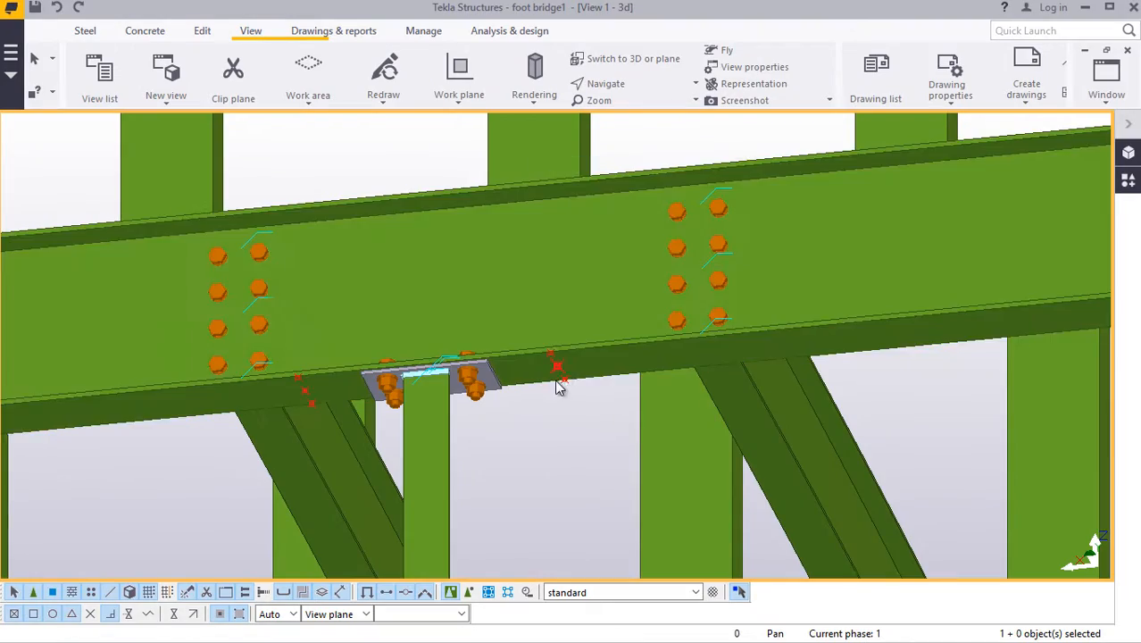
{"action": "scroll", "coordinate": [487, 326], "scroll_direction": "down", "scroll_amount": 5}
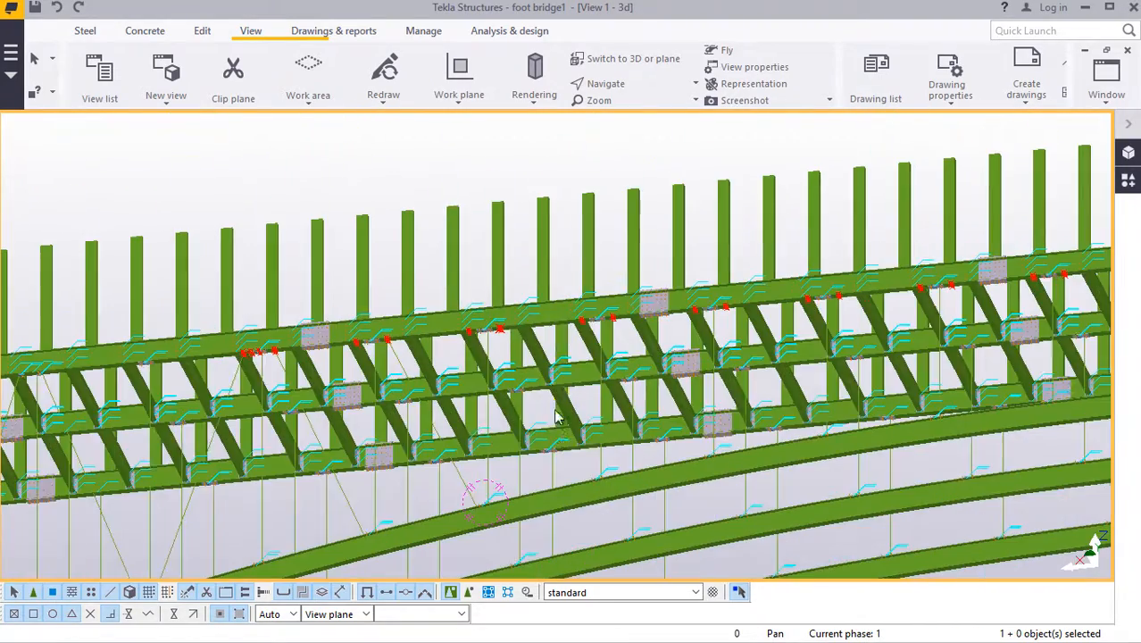
{"action": "scroll", "coordinate": [545, 458], "scroll_direction": "up", "scroll_amount": 4}
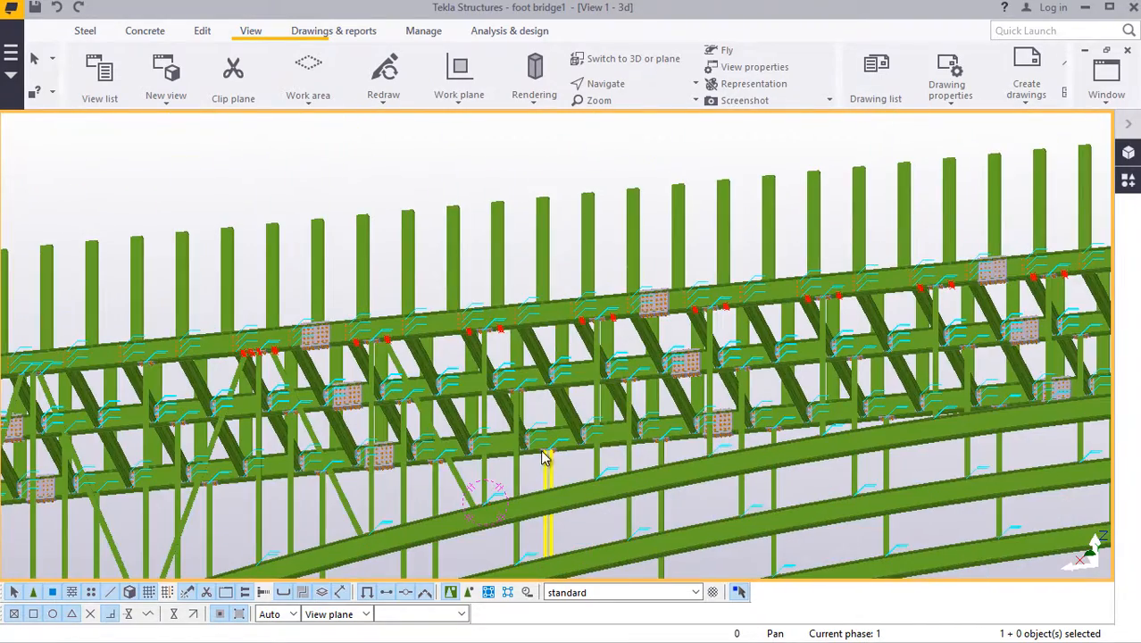
Step: Delete the last placed diagonal brace that slopes down from the girder to the arch chord's next post plate
{"action": "left_click", "coordinate": [629, 86]}
{"action": "left_click", "coordinate": [629, 112]}
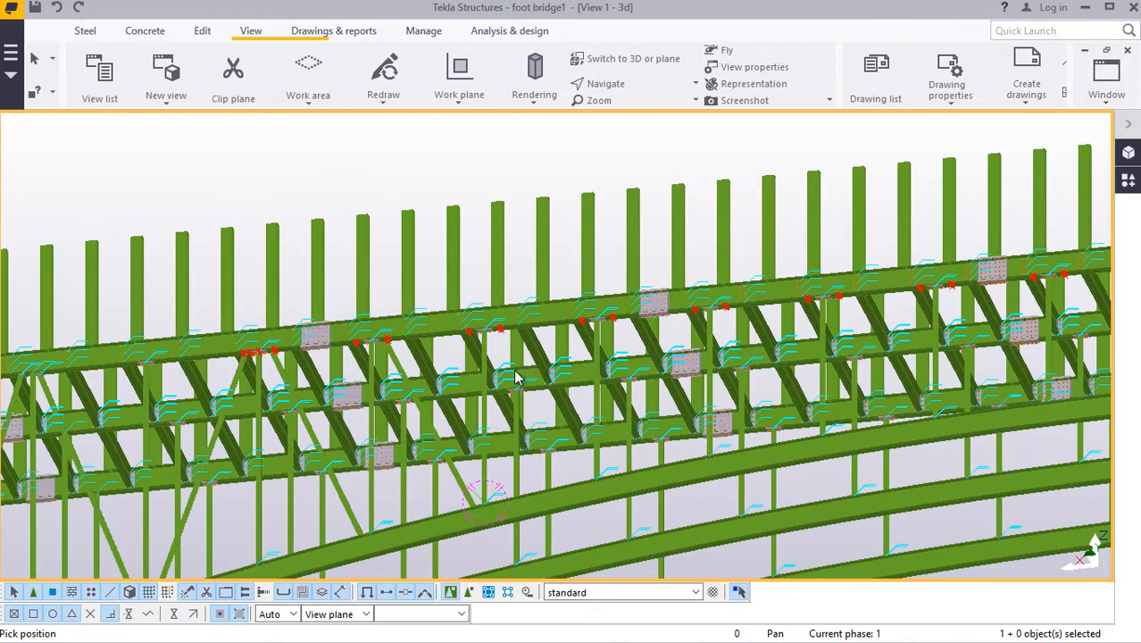
{"action": "middle_click_drag", "start_coordinate": [517, 381], "coordinate": [529, 483], "text": "ctrl"}
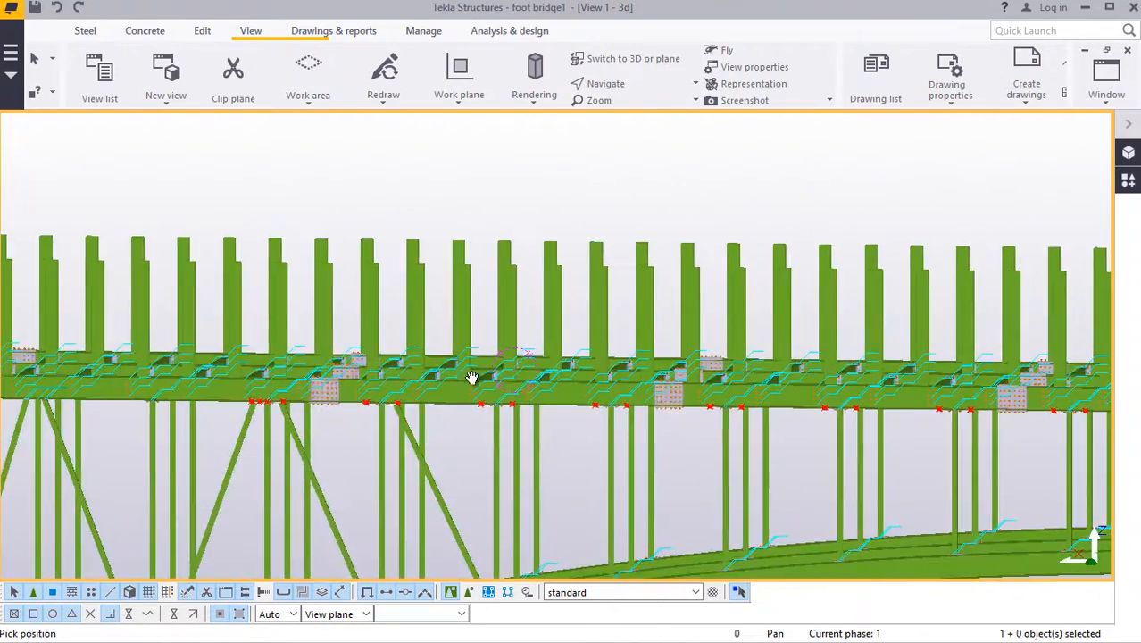
{"action": "scroll", "coordinate": [474, 380], "scroll_direction": "down", "scroll_amount": 4}
{"action": "middle_click_drag", "start_coordinate": [517, 403], "coordinate": [560, 454], "text": "ctrl"}
{"action": "scroll", "coordinate": [560, 455], "scroll_direction": "up", "scroll_amount": 8}
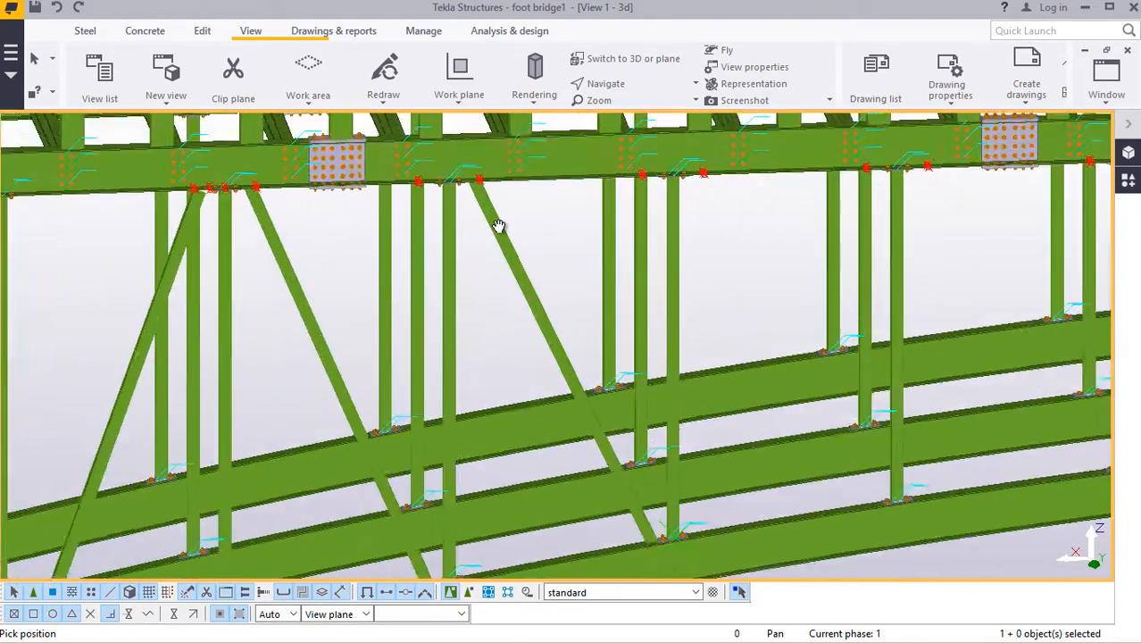
{"action": "scroll", "coordinate": [499, 226], "scroll_direction": "up", "scroll_amount": 1}
{"action": "right_click", "coordinate": [534, 225]}
{"action": "left_click", "coordinate": [582, 244]}
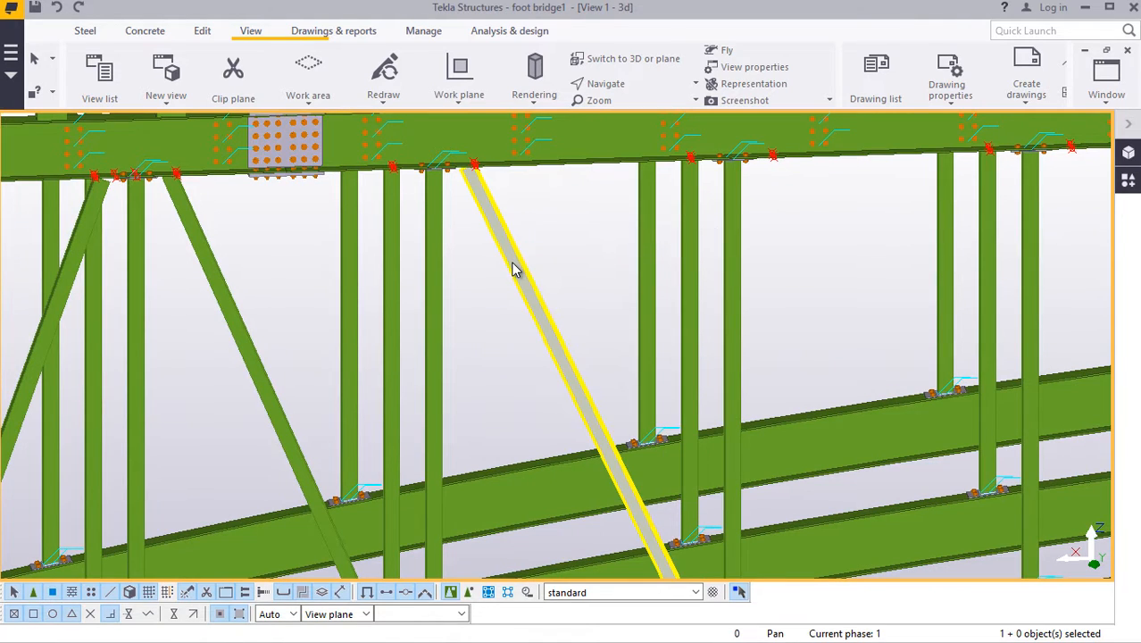
{"action": "left_click", "coordinate": [515, 267]}
{"action": "right_click", "coordinate": [557, 241]}
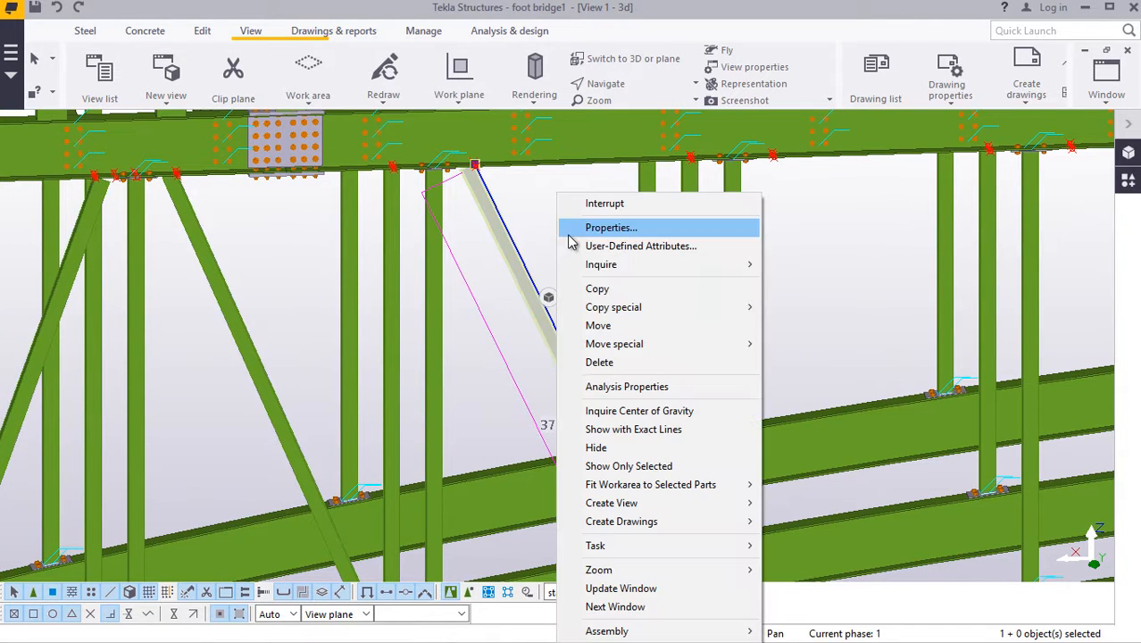
{"action": "left_click", "coordinate": [607, 361]}
Step: Start a replacement steel beam at the end-edge midpoint on the free side of the arch chord post plate where the remaining brace ends
{"action": "scroll", "coordinate": [548, 222], "scroll_direction": "down", "scroll_amount": 2}
{"action": "left_click", "coordinate": [628, 87]}
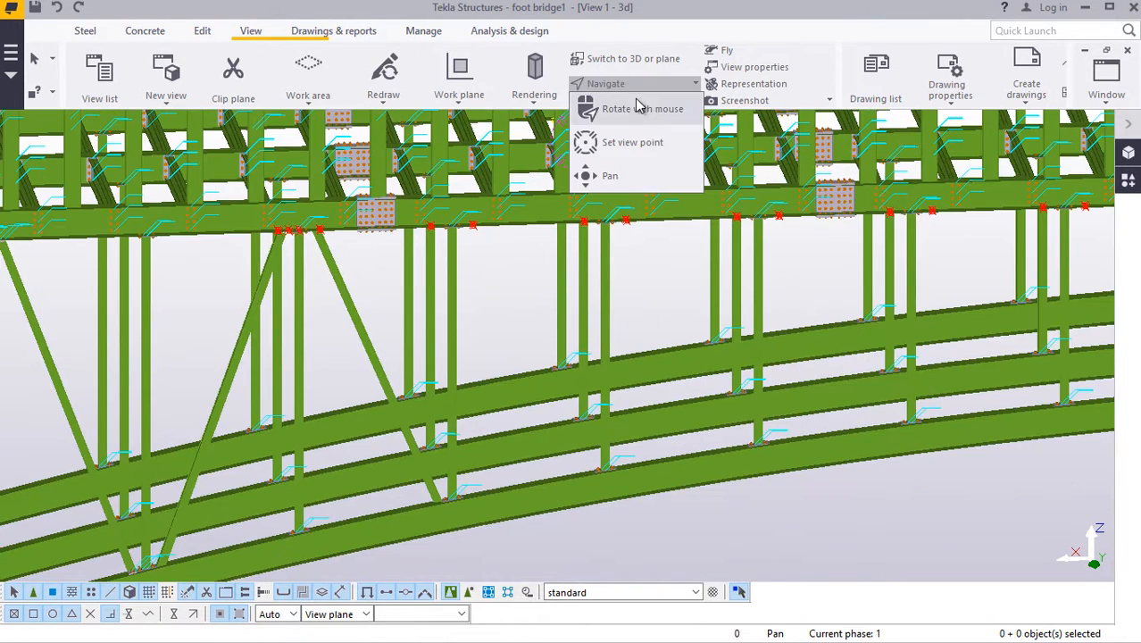
{"action": "left_click", "coordinate": [638, 140]}
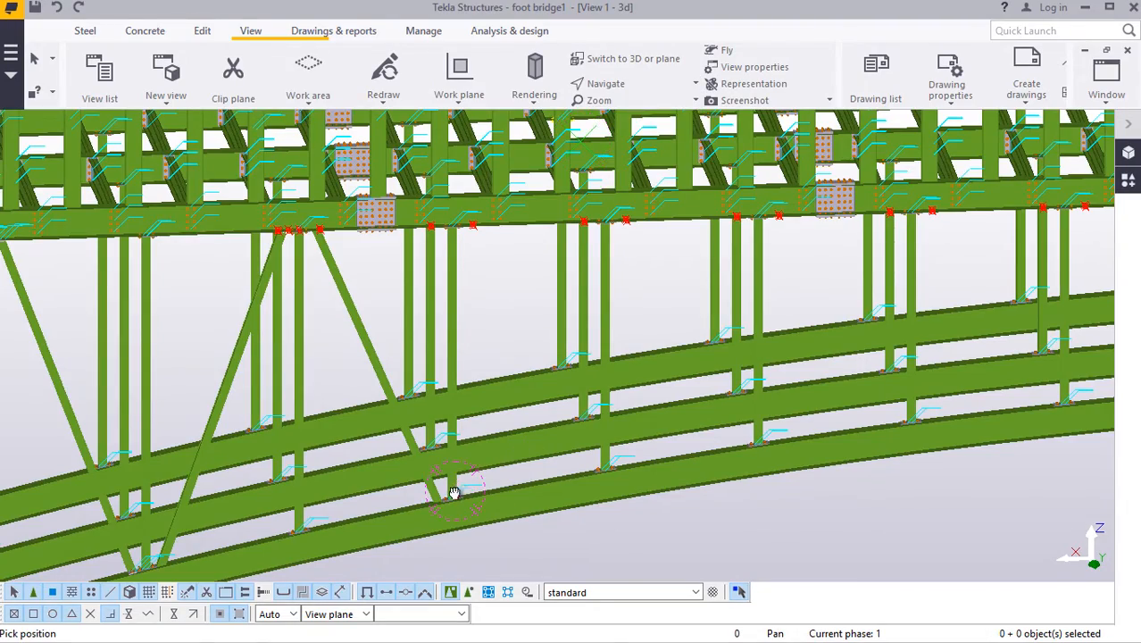
{"action": "scroll", "coordinate": [453, 492], "scroll_direction": "up", "scroll_amount": 8}
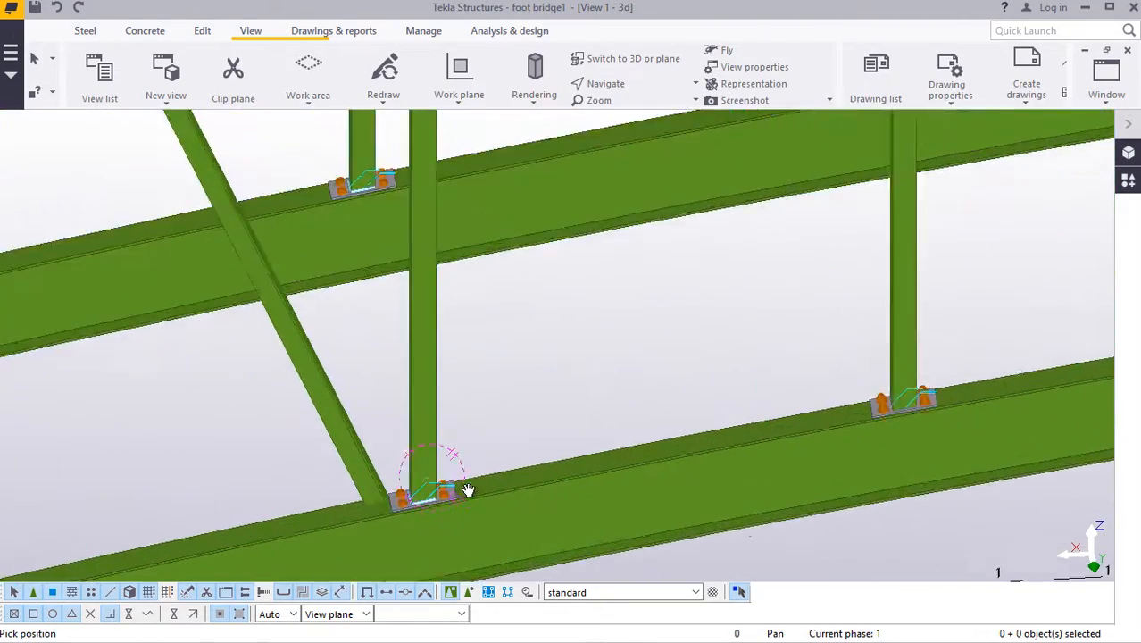
{"action": "scroll", "coordinate": [467, 490], "scroll_direction": "up", "scroll_amount": 5}
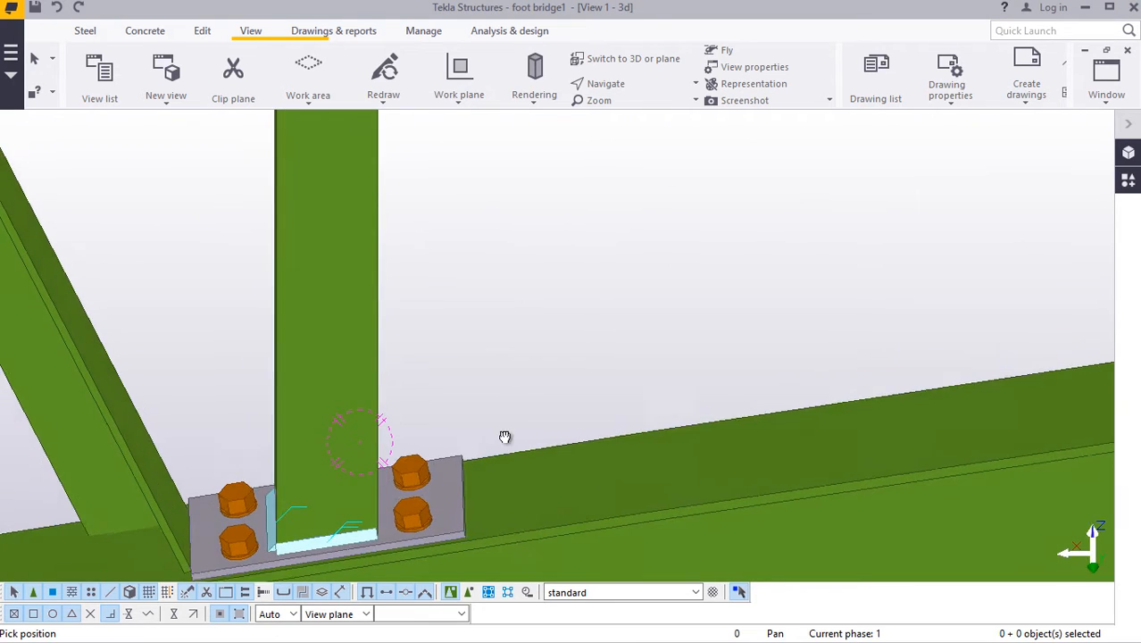
{"action": "middle_click_drag", "start_coordinate": [505, 437], "coordinate": [472, 431], "text": "ctrl"}
{"action": "right_click", "coordinate": [580, 293]}
{"action": "left_click", "coordinate": [618, 310]}
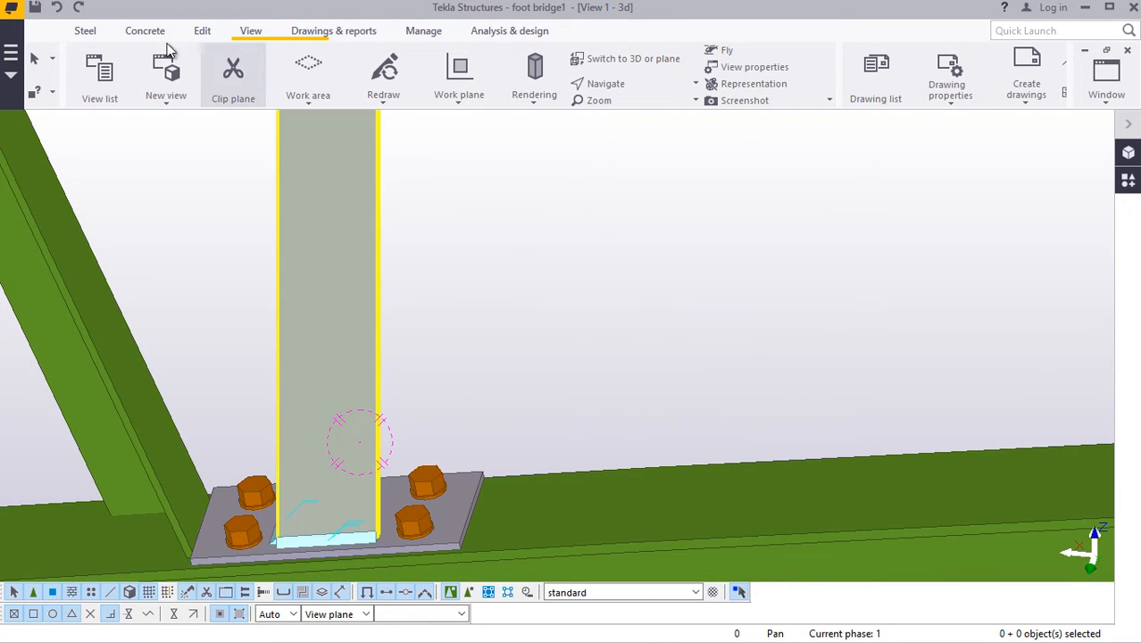
{"action": "left_click", "coordinate": [86, 32]}
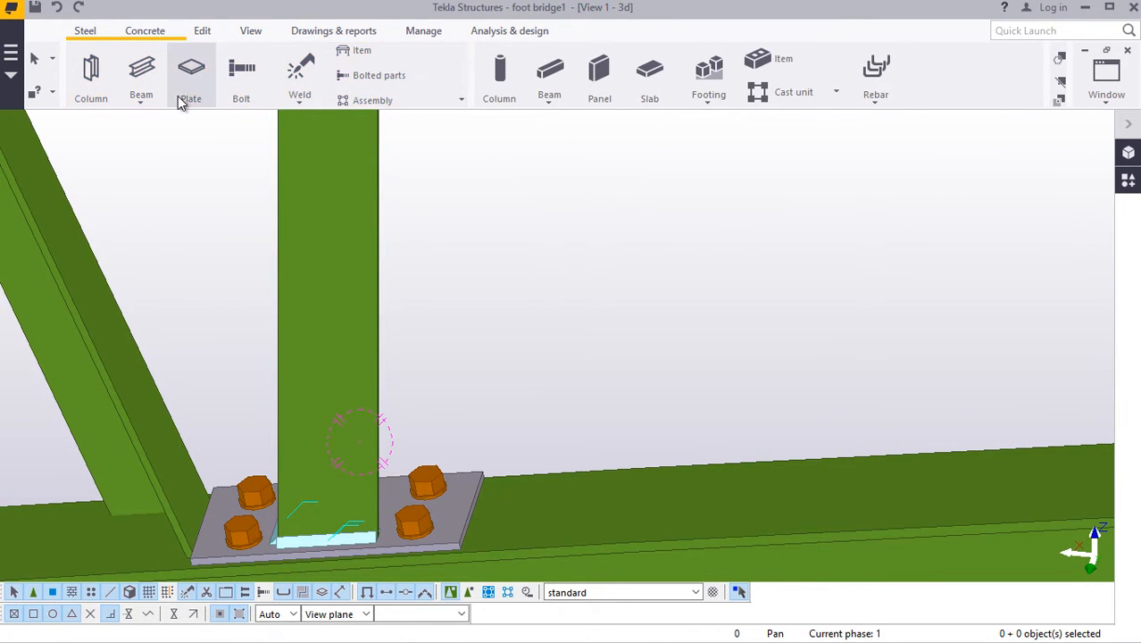
{"action": "left_click", "coordinate": [139, 105]}
{"action": "left_click", "coordinate": [159, 128]}
{"action": "scroll", "coordinate": [476, 531], "scroll_direction": "up", "scroll_amount": 2}
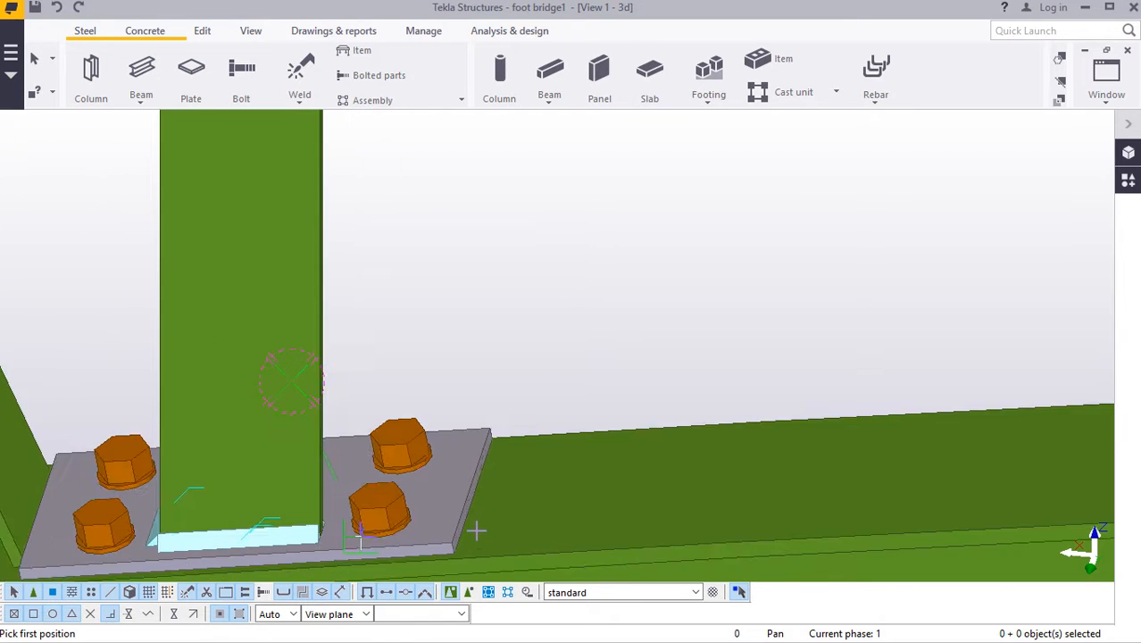
{"action": "scroll", "coordinate": [476, 531], "scroll_direction": "up", "scroll_amount": 2}
{"action": "left_click", "coordinate": [473, 487]}
Step: End the open brace at the middle point under the girder flange beside the next post plate and exit the beam command
{"action": "scroll", "coordinate": [472, 484], "scroll_direction": "down", "scroll_amount": 6}
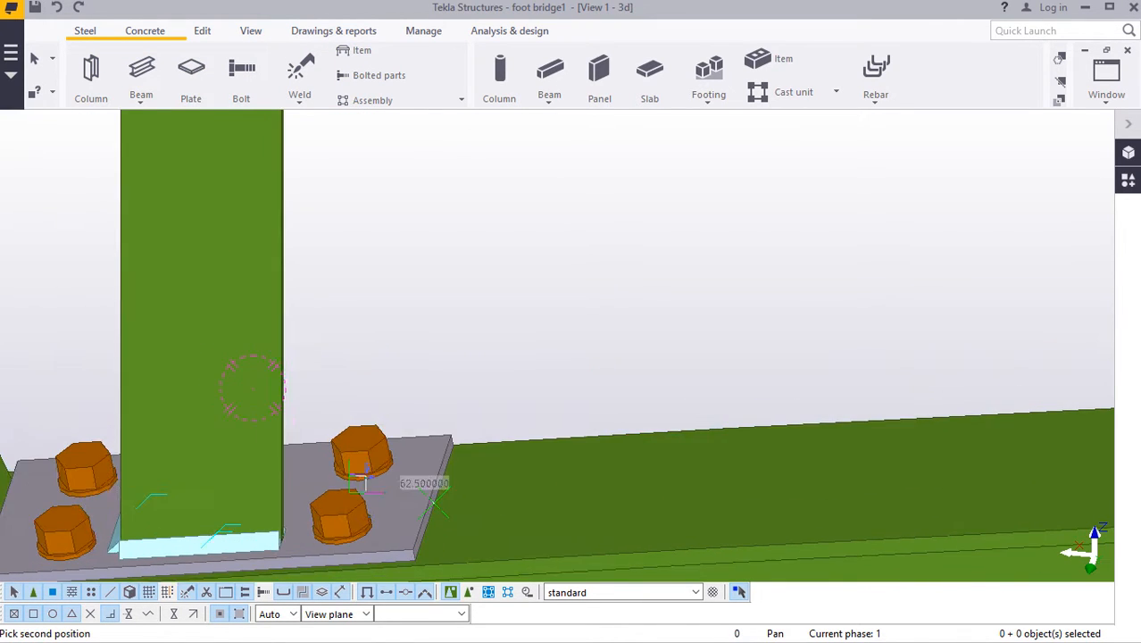
{"action": "scroll", "coordinate": [469, 473], "scroll_direction": "down", "scroll_amount": 4}
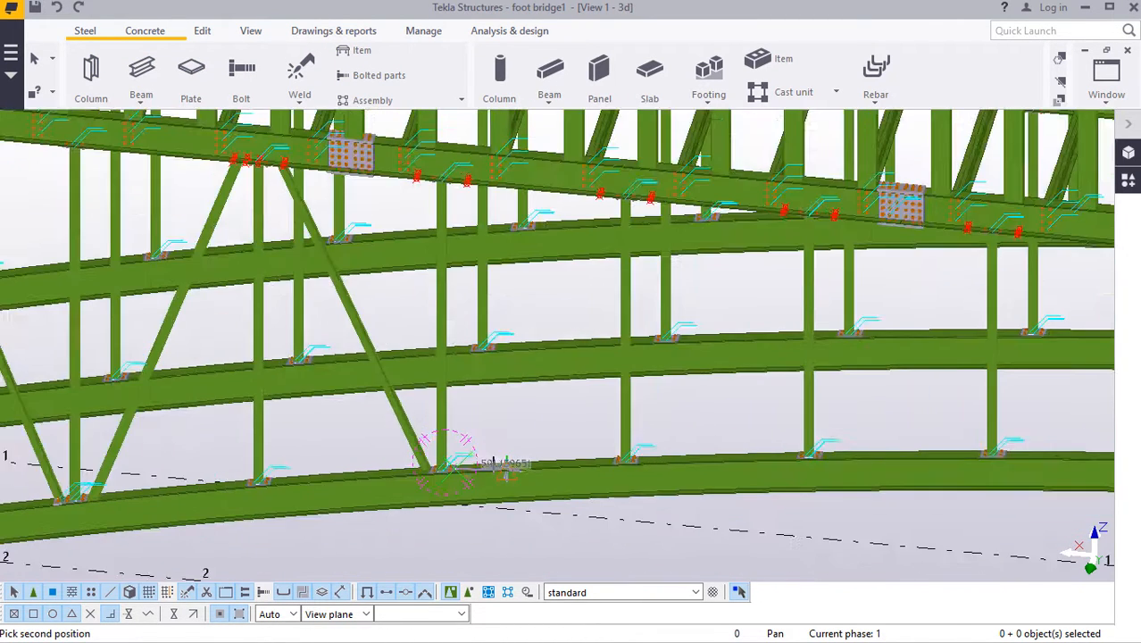
{"action": "scroll", "coordinate": [607, 272], "scroll_direction": "up", "scroll_amount": 6}
{"action": "scroll", "coordinate": [545, 275], "scroll_direction": "up", "scroll_amount": 4}
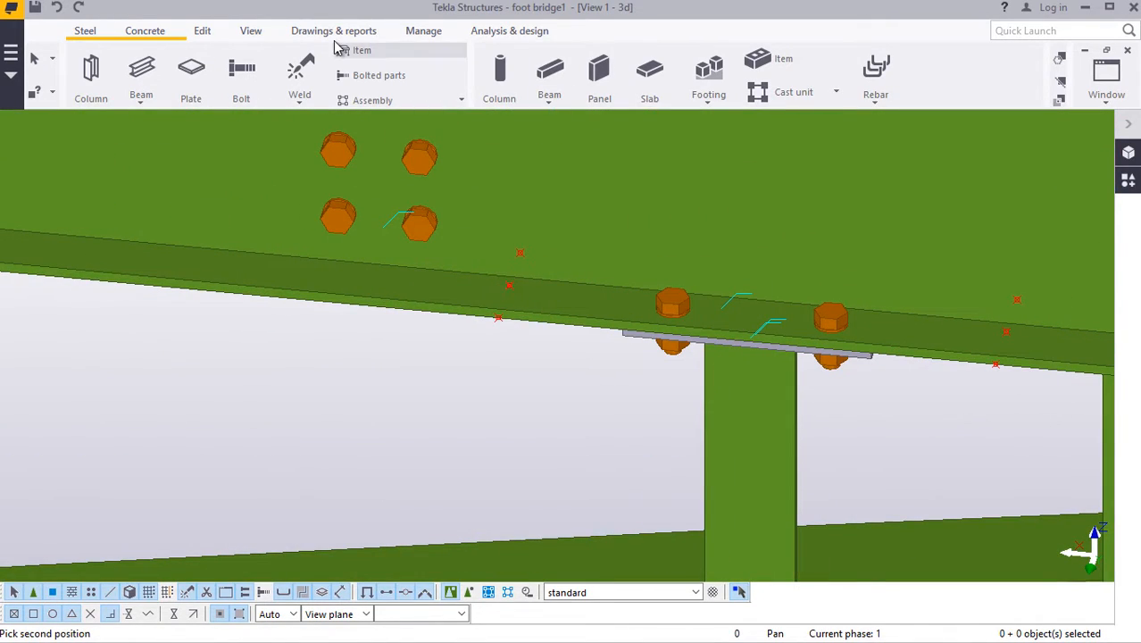
{"action": "left_click", "coordinate": [251, 32]}
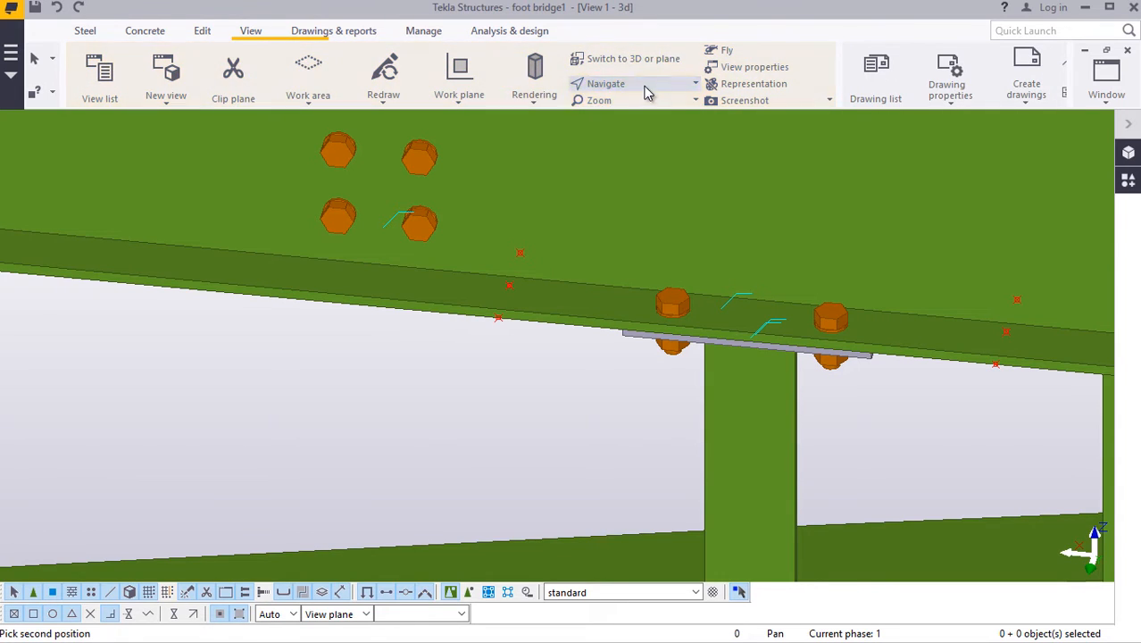
{"action": "left_click", "coordinate": [607, 83]}
{"action": "left_click", "coordinate": [640, 110]}
{"action": "middle_click_drag", "start_coordinate": [521, 311], "coordinate": [595, 236], "text": "ctrl"}
{"action": "right_click", "coordinate": [501, 342]}
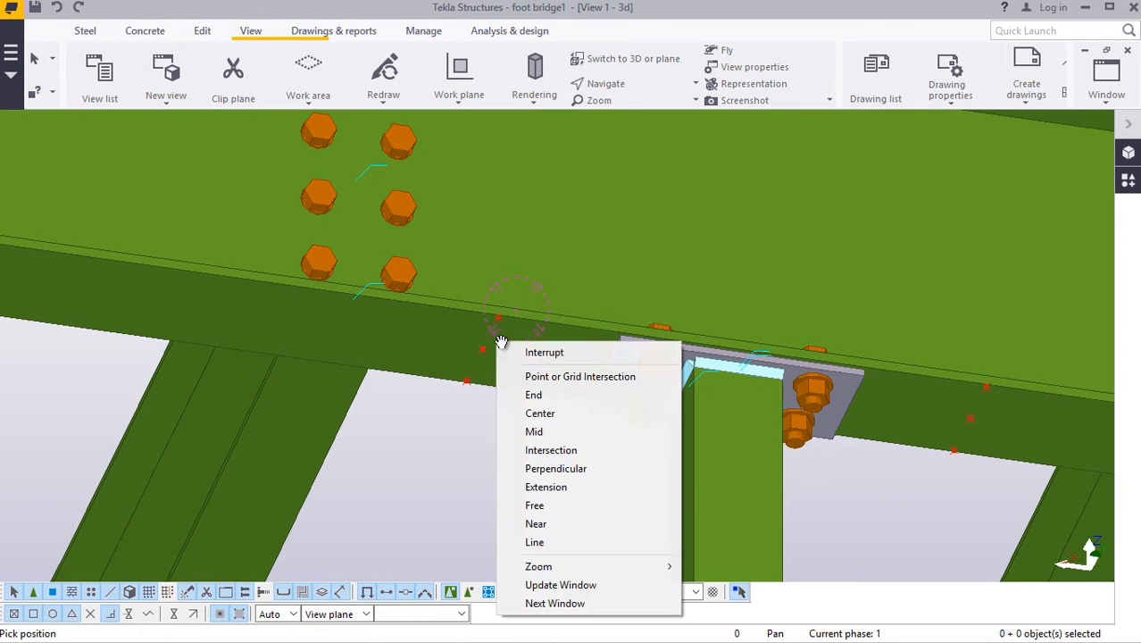
{"action": "left_click", "coordinate": [536, 353]}
{"action": "left_click", "coordinate": [485, 358]}
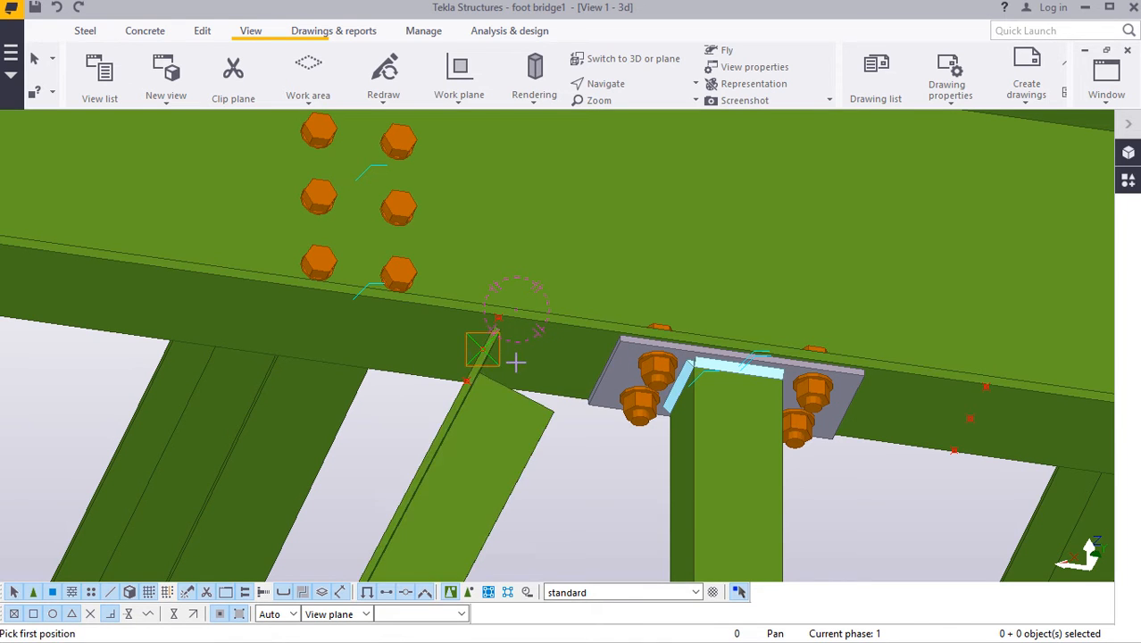
{"action": "right_click", "coordinate": [507, 357]}
{"action": "left_click", "coordinate": [536, 375]}
Step: Examine the latest diagonal brace where it meets the girder and the free middle points on the opposite side of the post plate
{"action": "left_click", "coordinate": [657, 89]}
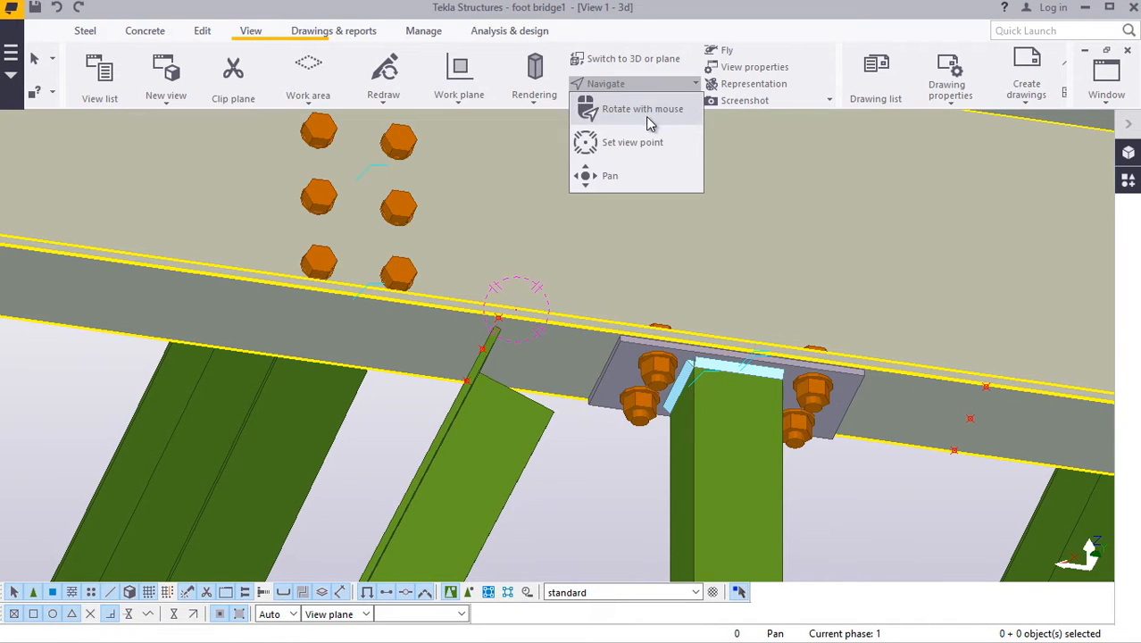
{"action": "left_click", "coordinate": [647, 118]}
{"action": "left_click_drag", "start_coordinate": [703, 354], "coordinate": [618, 486]}
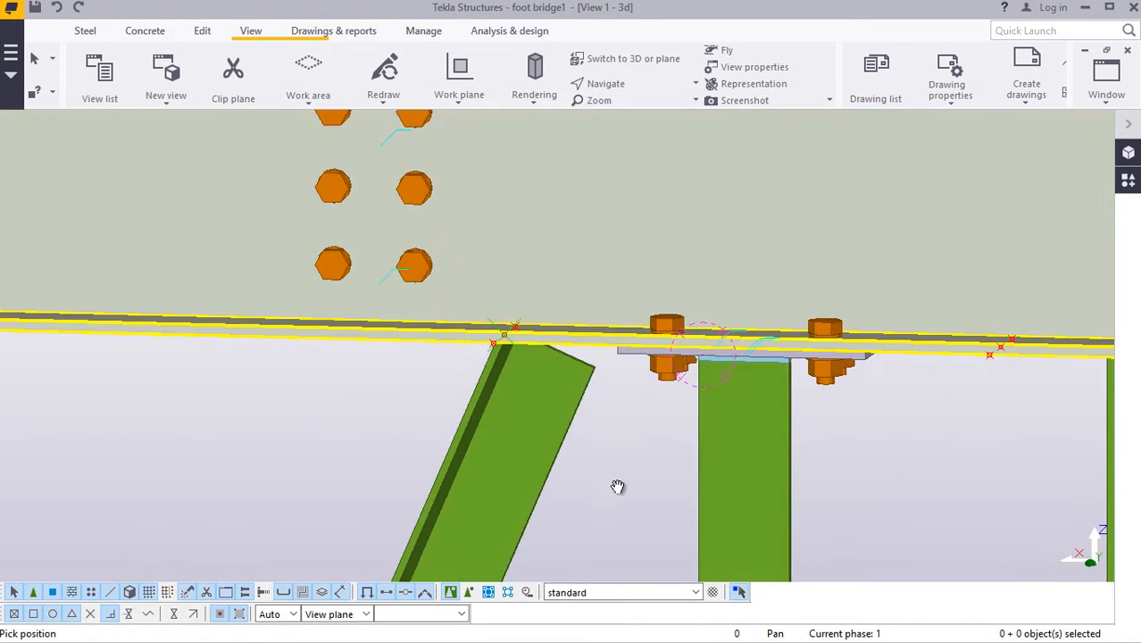
{"action": "scroll", "coordinate": [521, 347], "scroll_direction": "down", "scroll_amount": 3}
{"action": "left_click_drag", "start_coordinate": [637, 402], "coordinate": [548, 280]}
{"action": "scroll", "coordinate": [477, 305], "scroll_direction": "down", "scroll_amount": 7}
{"action": "scroll", "coordinate": [484, 290], "scroll_direction": "down", "scroll_amount": 2}
{"action": "scroll", "coordinate": [512, 294], "scroll_direction": "up", "scroll_amount": 10}
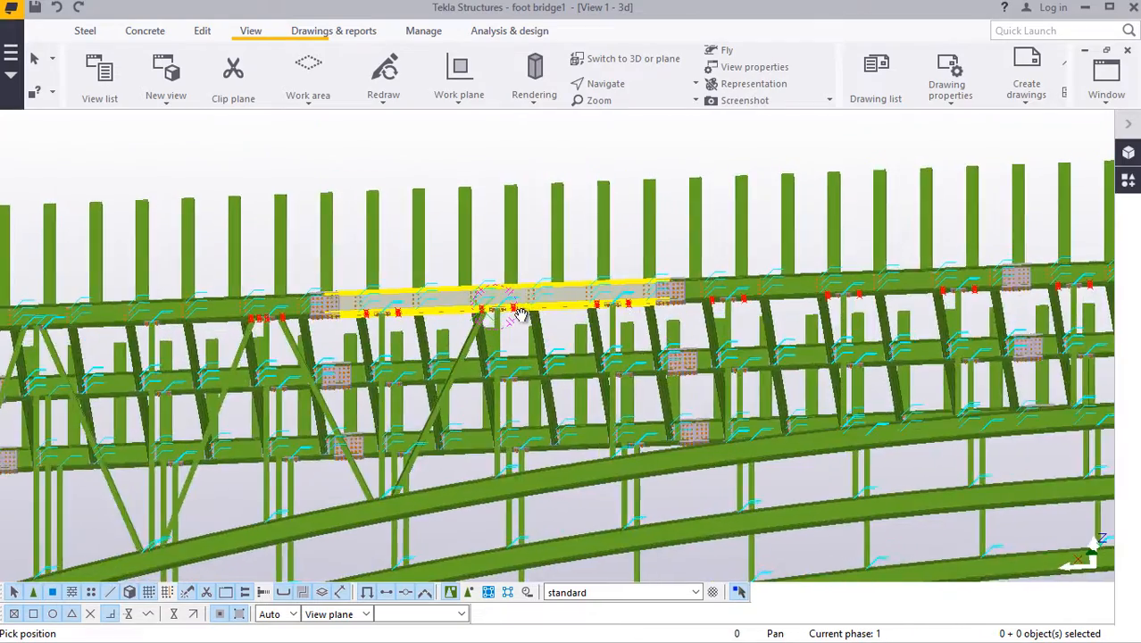
{"action": "scroll", "coordinate": [514, 290], "scroll_direction": "up", "scroll_amount": 1}
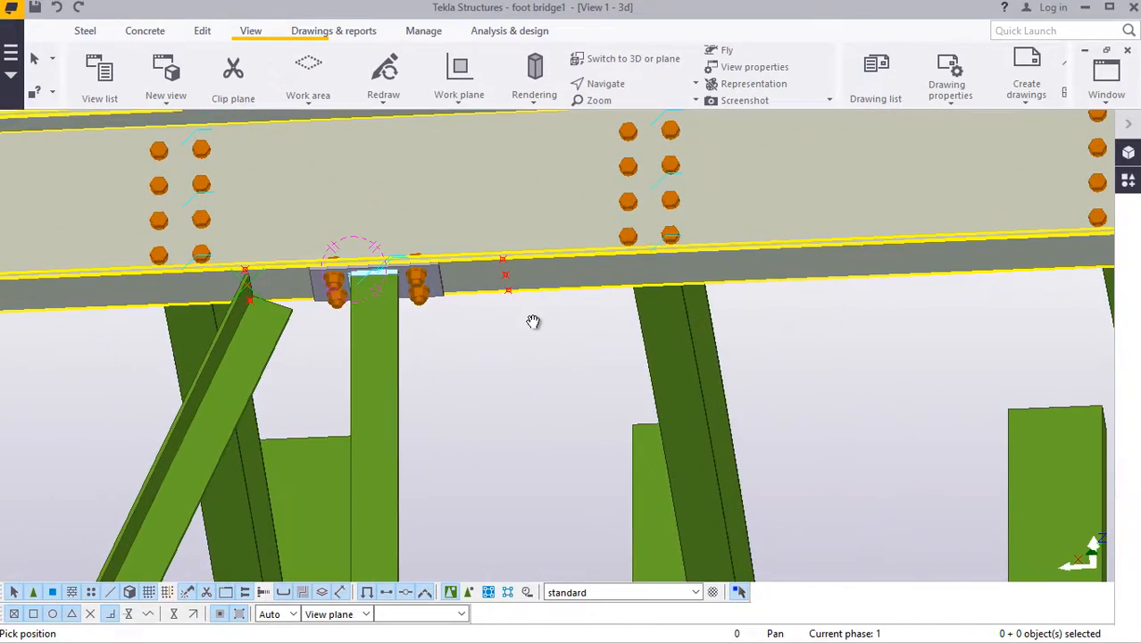
{"action": "right_click", "coordinate": [533, 322]}
{"action": "left_click", "coordinate": [577, 335]}
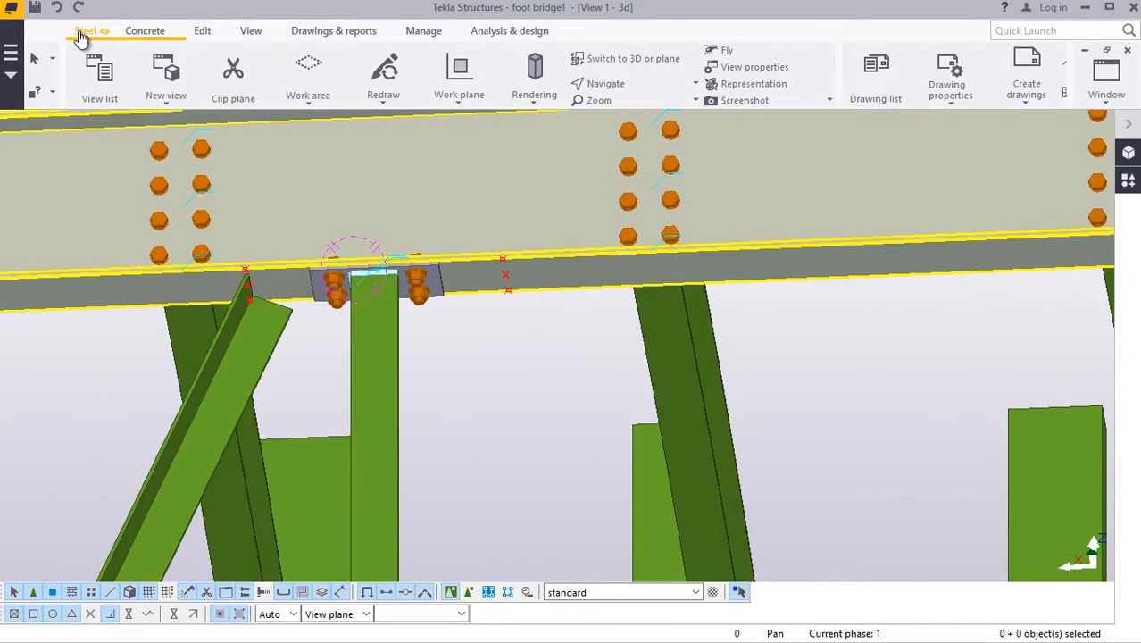
Step: Start a new steel beam at the centre middle point under the girder flange, on the free side of the post plate
{"action": "left_click", "coordinate": [81, 35]}
{"action": "left_click", "coordinate": [140, 97]}
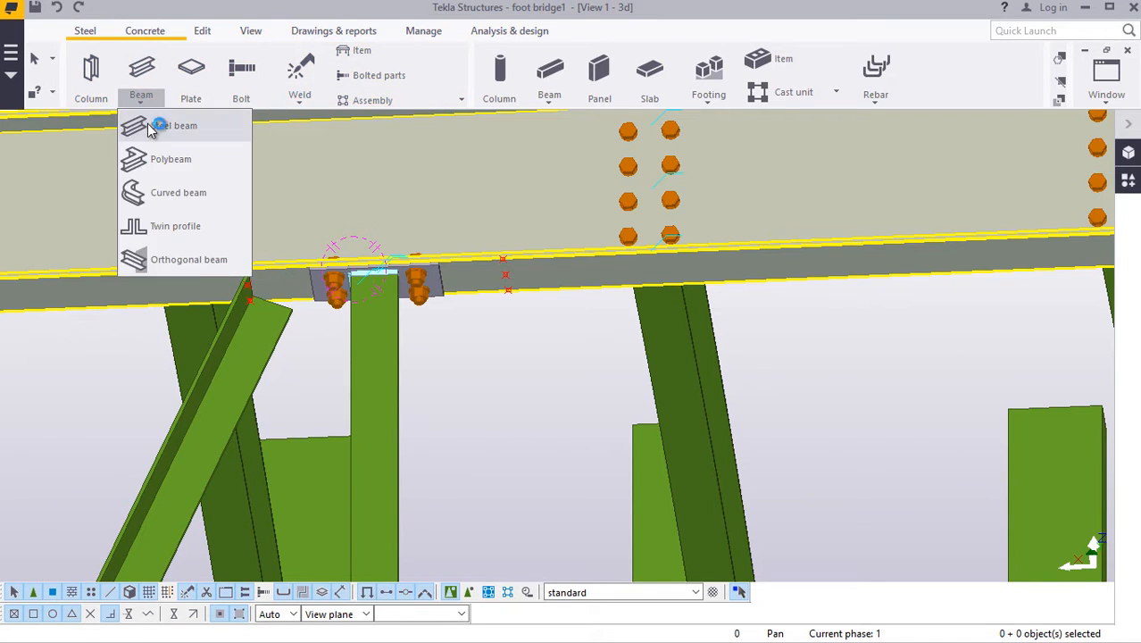
{"action": "left_click", "coordinate": [150, 128]}
{"action": "scroll", "coordinate": [532, 296], "scroll_direction": "up", "scroll_amount": 5}
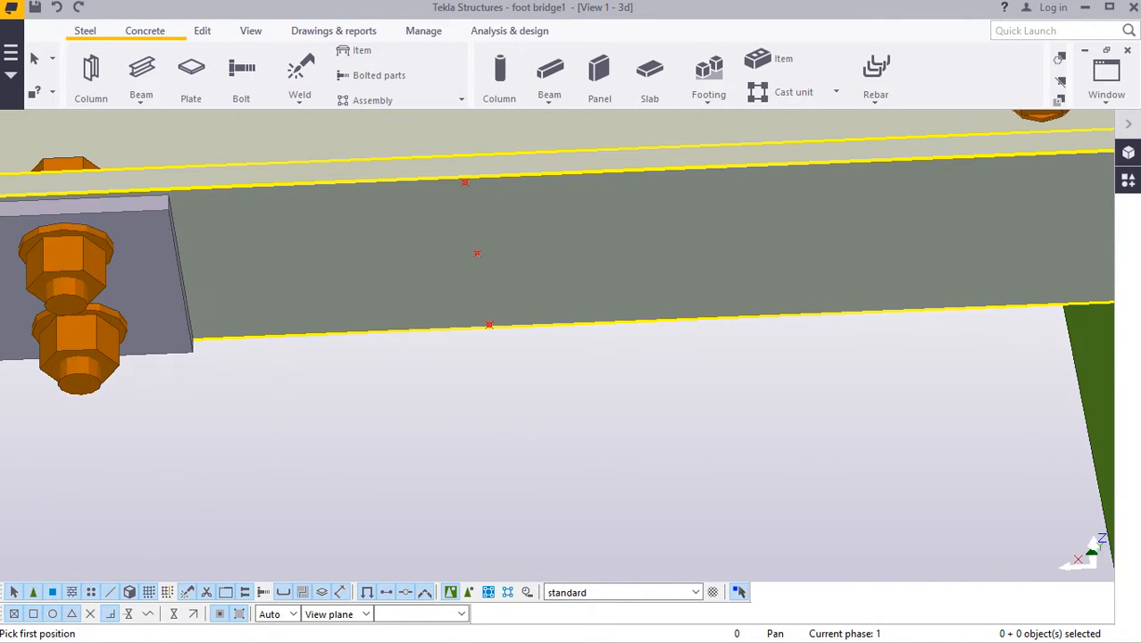
{"action": "scroll", "coordinate": [477, 255], "scroll_direction": "down", "scroll_amount": 3}
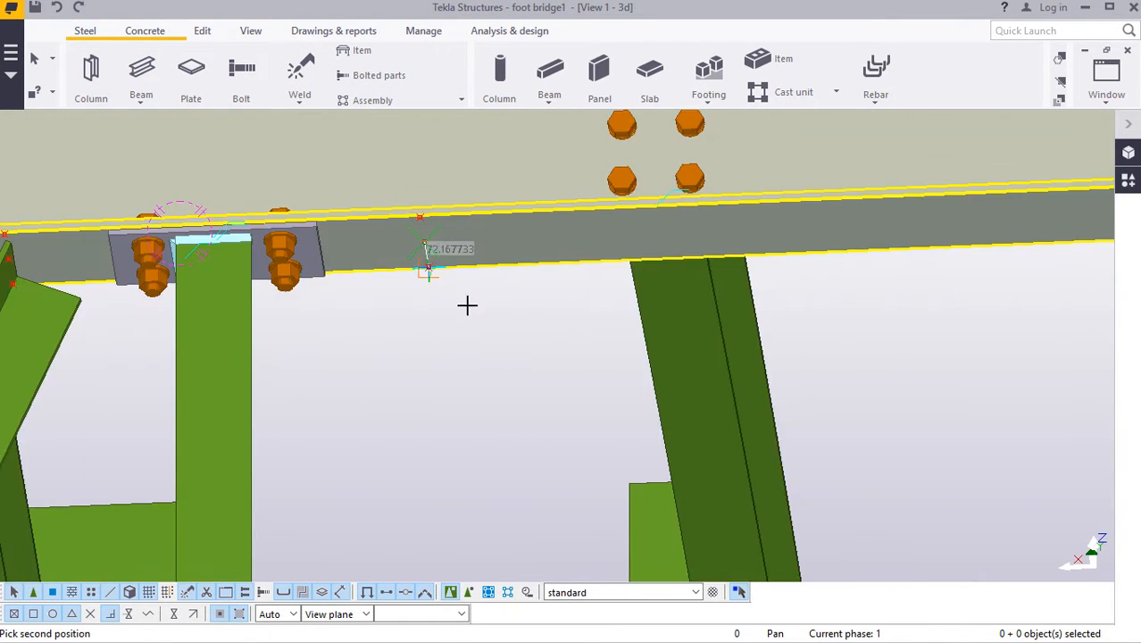
{"action": "scroll", "coordinate": [355, 215], "scroll_direction": "down", "scroll_amount": 2}
{"action": "scroll", "coordinate": [356, 284], "scroll_direction": "up", "scroll_amount": 6}
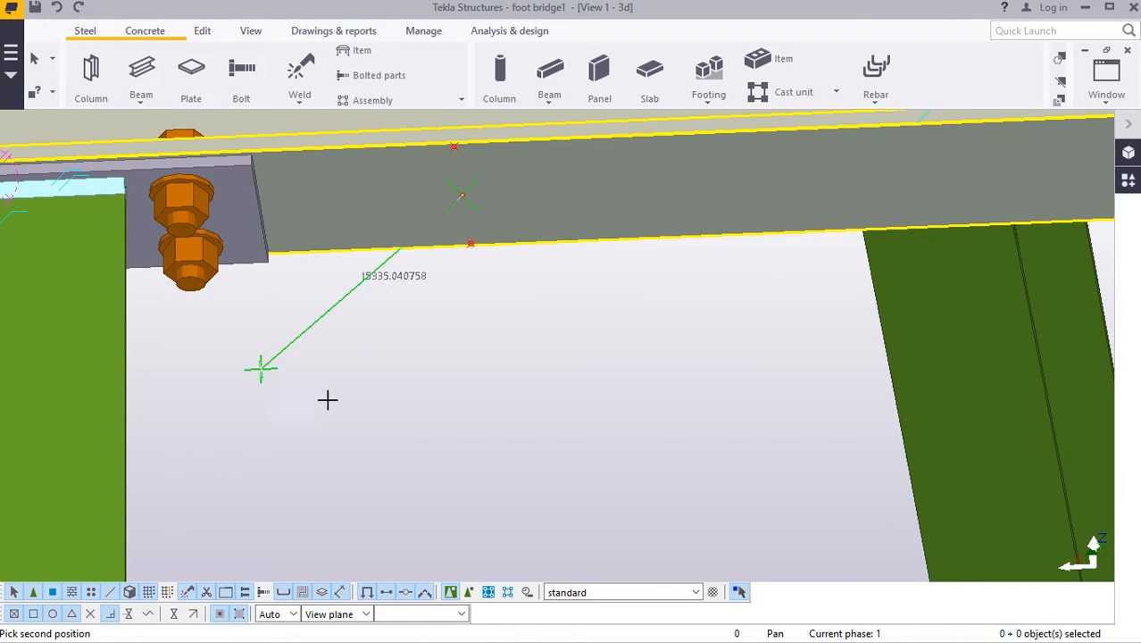
Step: End the open brace at the end-edge midpoint of the next post plate on the lower arch chord and exit the beam command
{"action": "scroll", "coordinate": [383, 280], "scroll_direction": "down", "scroll_amount": 5}
{"action": "scroll", "coordinate": [398, 272], "scroll_direction": "down", "scroll_amount": 3}
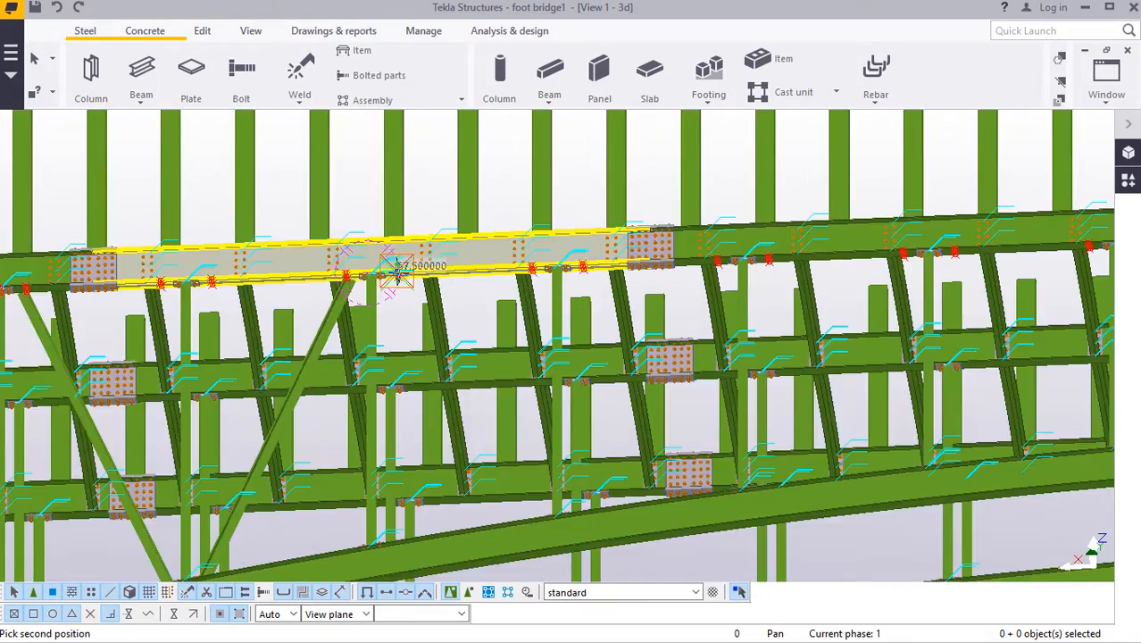
{"action": "scroll", "coordinate": [397, 273], "scroll_direction": "up", "scroll_amount": 8}
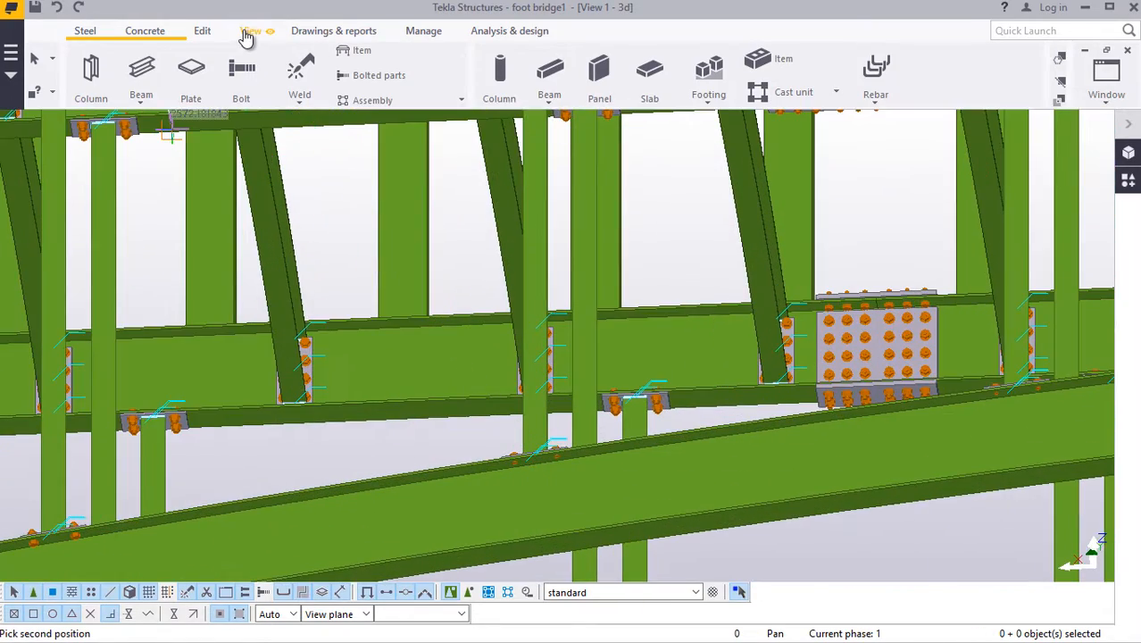
{"action": "left_click", "coordinate": [247, 36]}
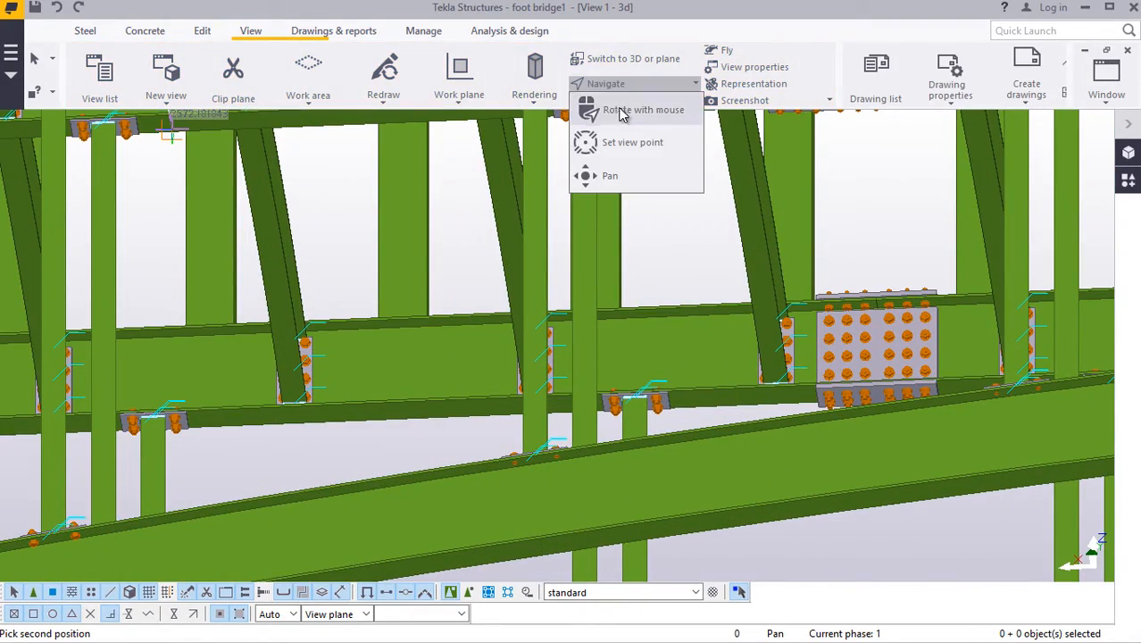
{"action": "scroll", "coordinate": [549, 471], "scroll_direction": "up", "scroll_amount": 6}
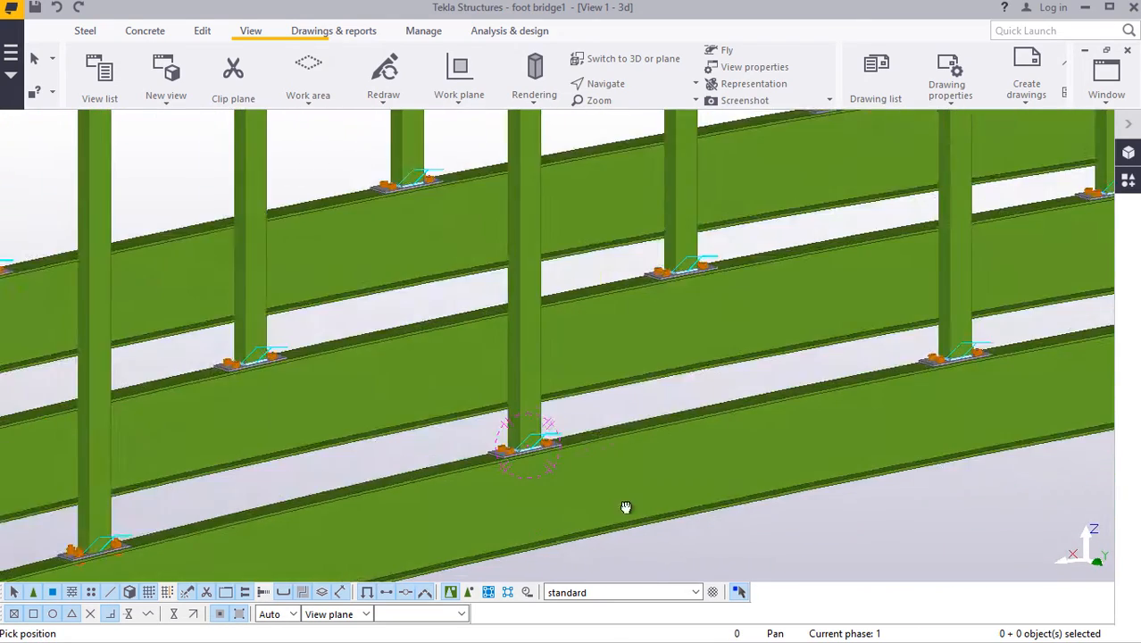
{"action": "scroll", "coordinate": [514, 466], "scroll_direction": "up", "scroll_amount": 6}
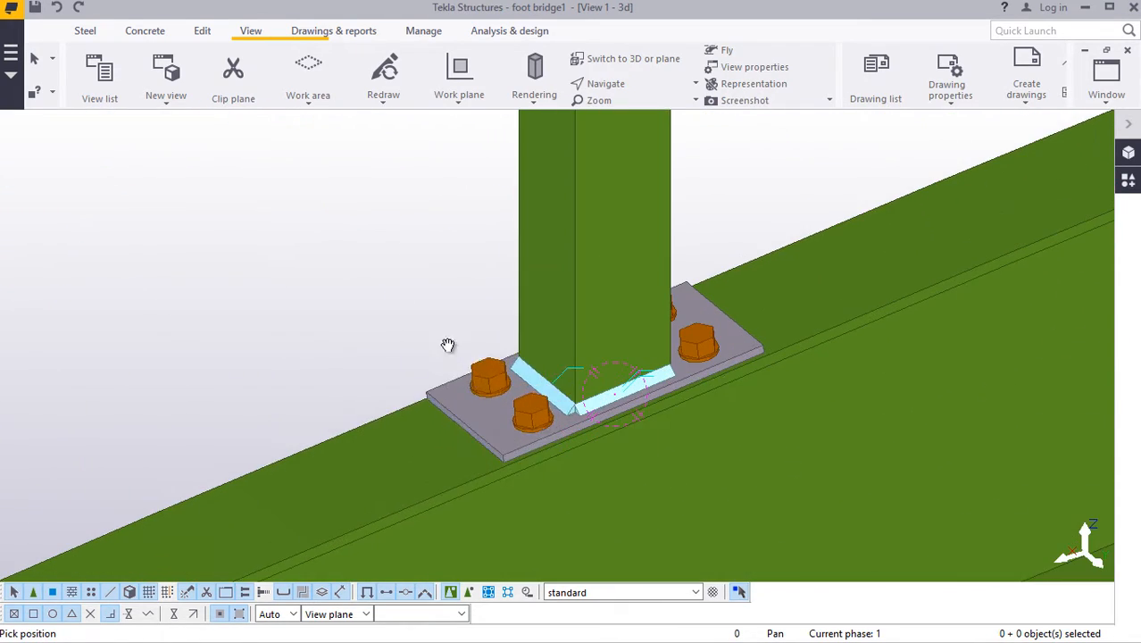
{"action": "right_click", "coordinate": [377, 268]}
{"action": "left_click", "coordinate": [429, 281]}
{"action": "scroll", "coordinate": [462, 427], "scroll_direction": "up", "scroll_amount": 5}
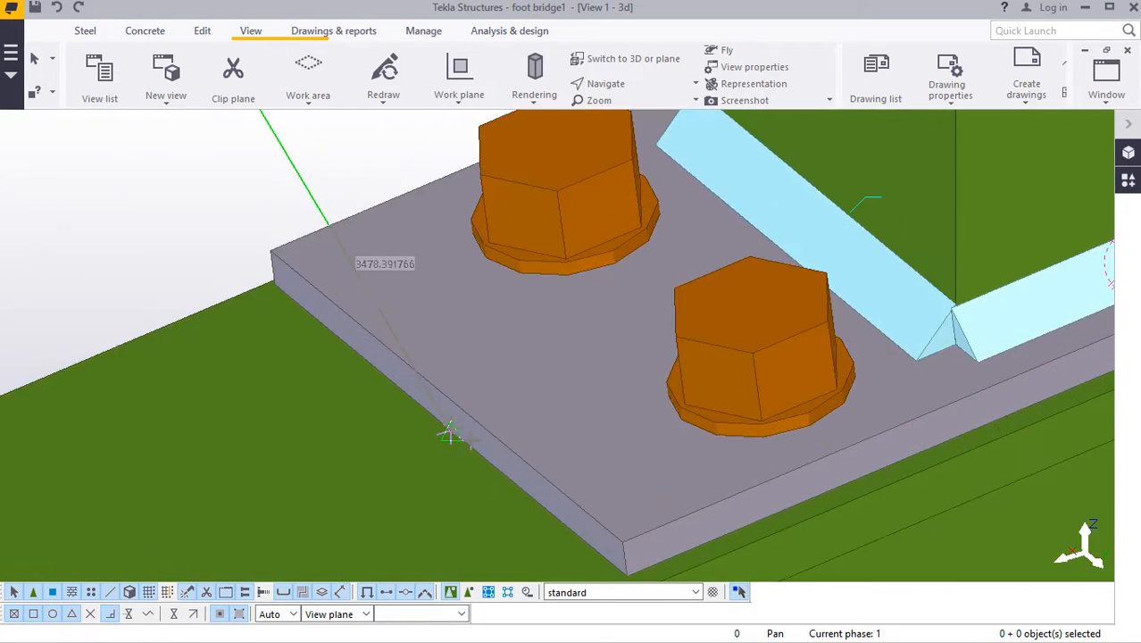
{"action": "scroll", "coordinate": [451, 435], "scroll_direction": "down", "scroll_amount": 8}
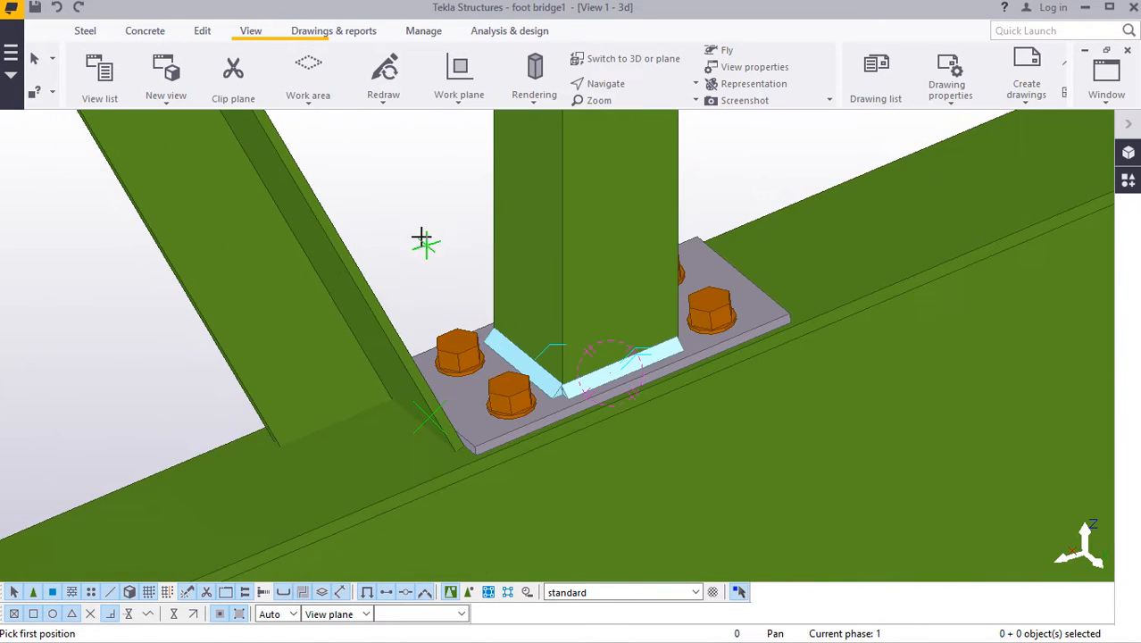
{"action": "right_click", "coordinate": [419, 236]}
{"action": "left_click", "coordinate": [454, 246]}
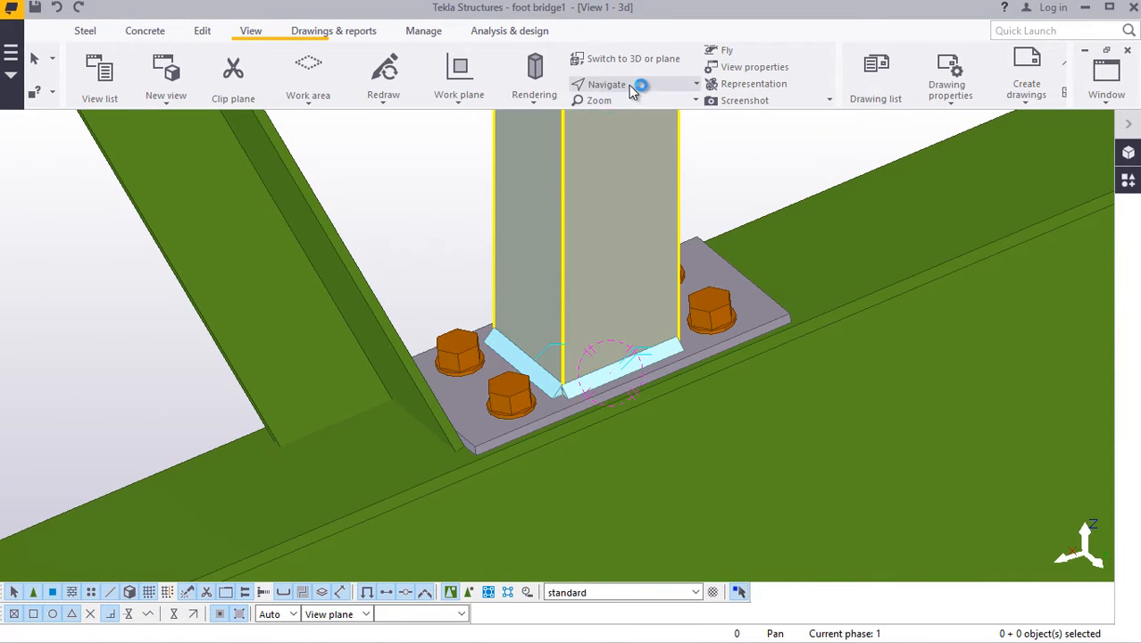
Step: Start another steel beam at the end-edge midpoint on the free side of the arch chord post plate where the new brace ends
{"action": "scroll", "coordinate": [581, 321], "scroll_direction": "down", "scroll_amount": 10}
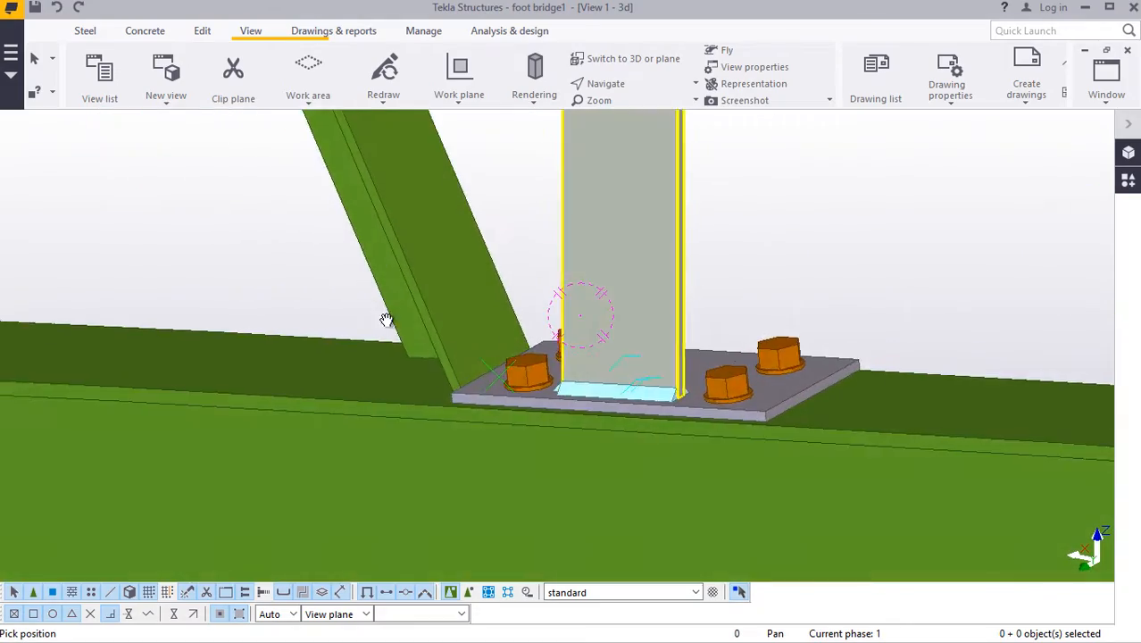
{"action": "scroll", "coordinate": [380, 357], "scroll_direction": "down", "scroll_amount": 10}
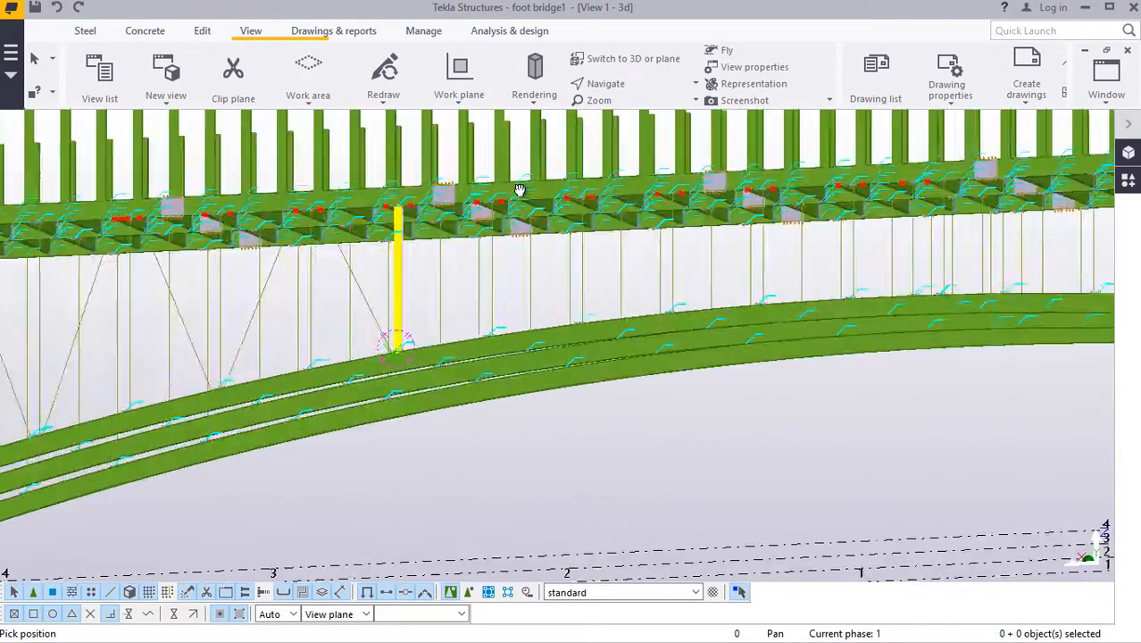
{"action": "middle_click_drag", "start_coordinate": [520, 190], "coordinate": [402, 338], "text": "ctrl"}
{"action": "scroll", "coordinate": [406, 344], "scroll_direction": "up", "scroll_amount": 10}
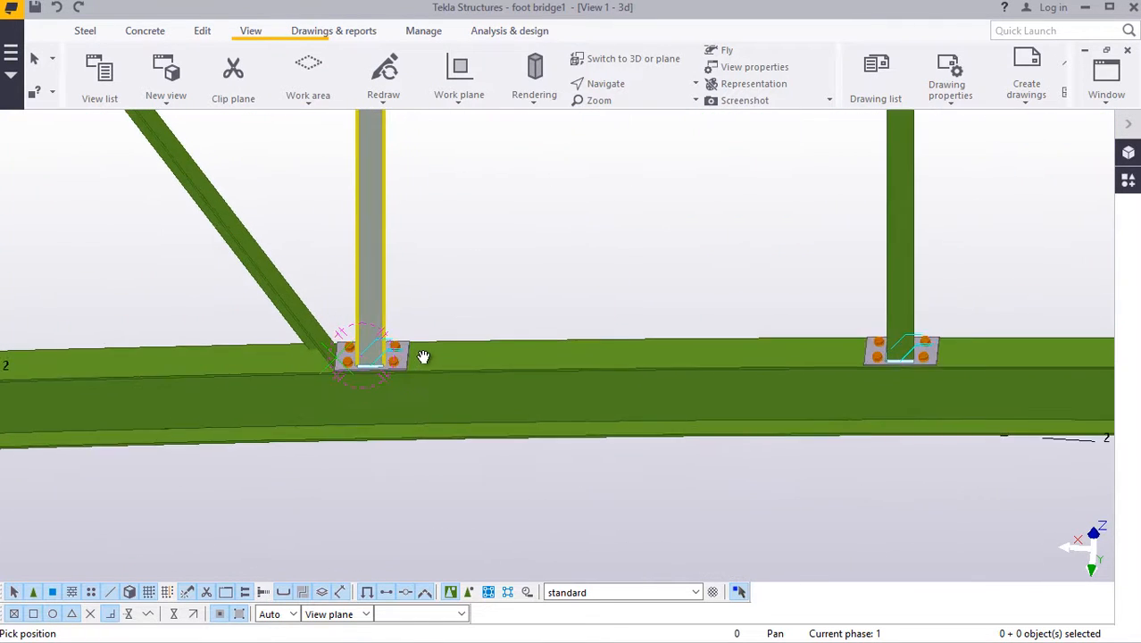
{"action": "right_click", "coordinate": [441, 224]}
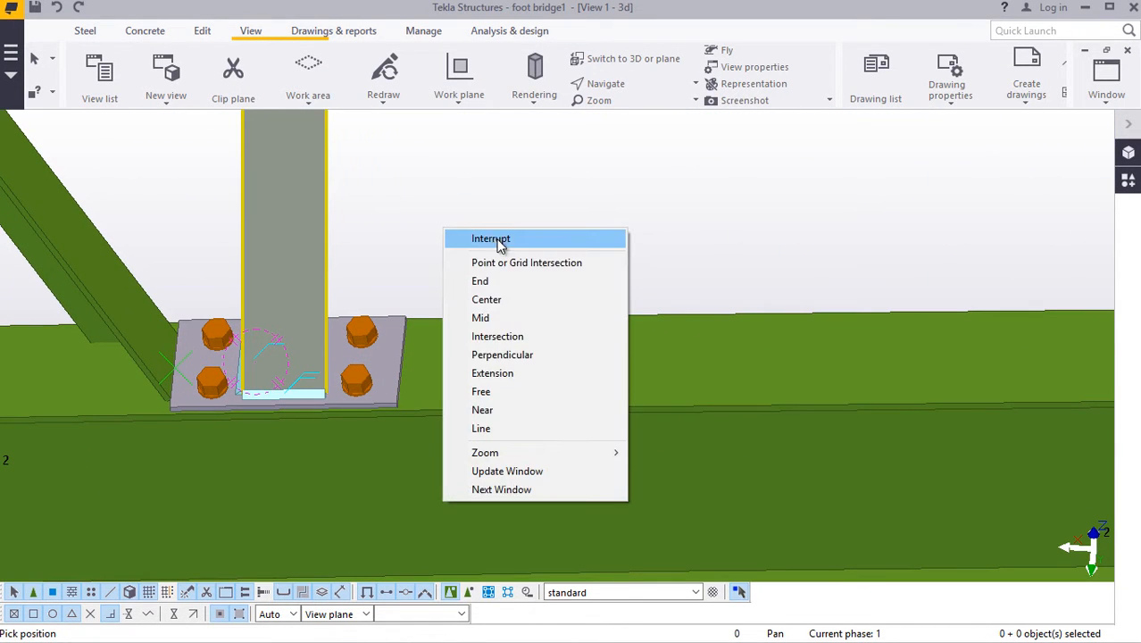
{"action": "left_click", "coordinate": [489, 238]}
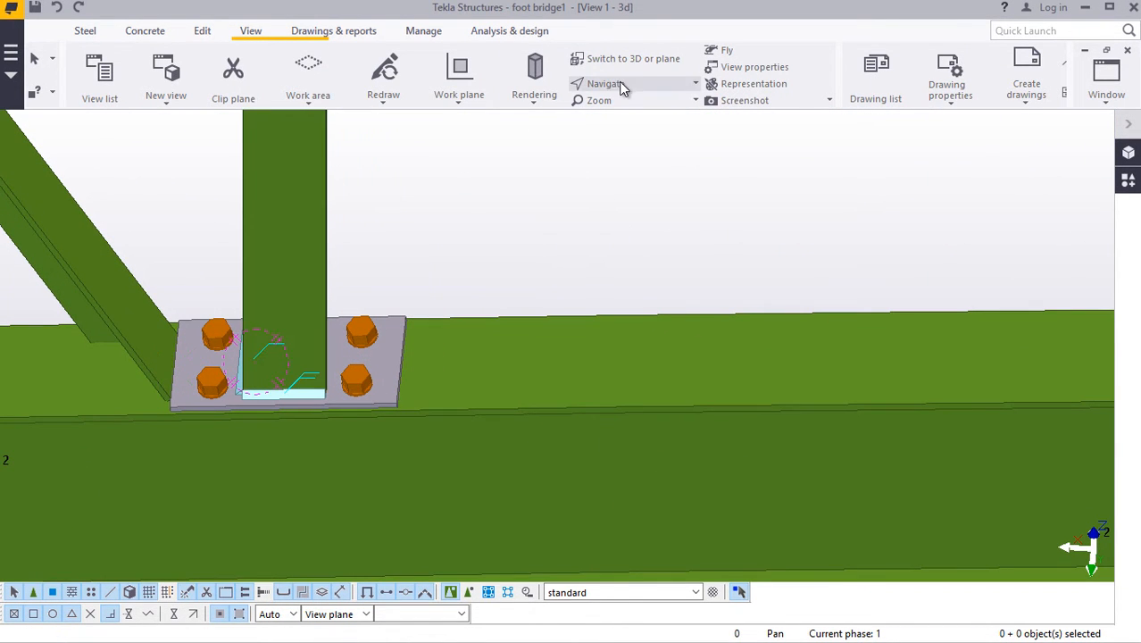
{"action": "left_click", "coordinate": [81, 38]}
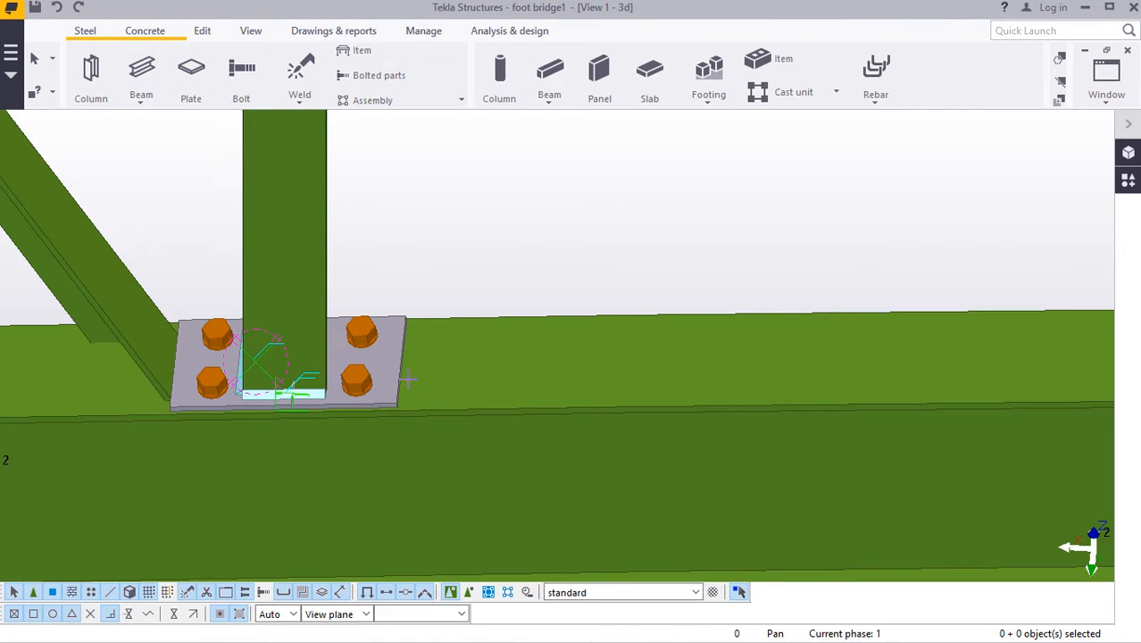
{"action": "scroll", "coordinate": [406, 380], "scroll_direction": "up", "scroll_amount": 8}
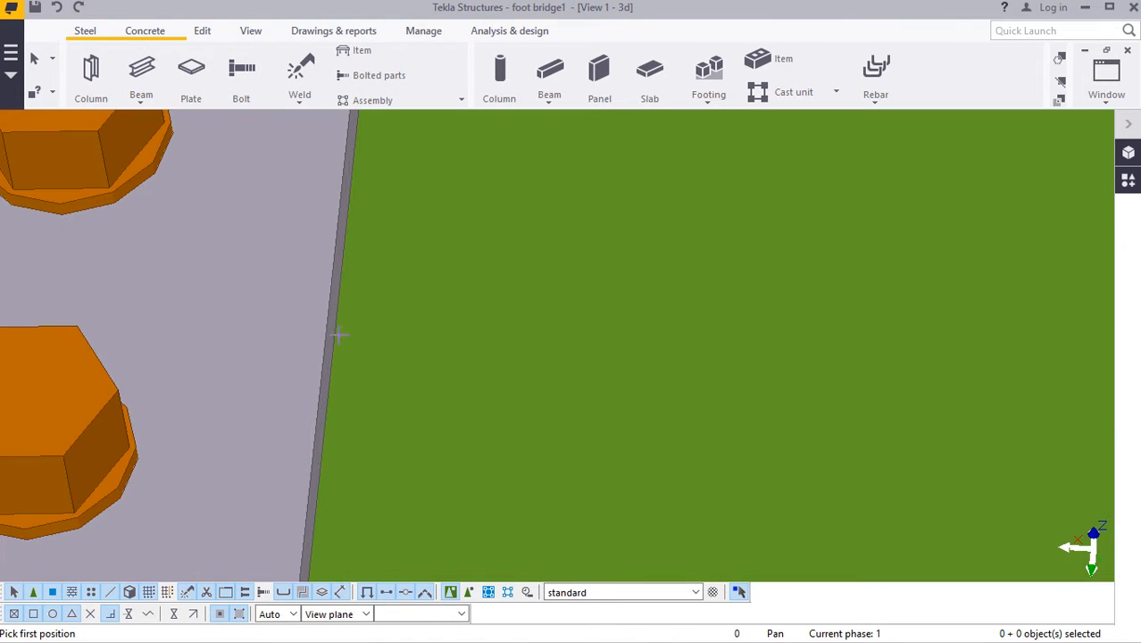
{"action": "left_click", "coordinate": [335, 326]}
{"action": "scroll", "coordinate": [351, 438], "scroll_direction": "down", "scroll_amount": 8}
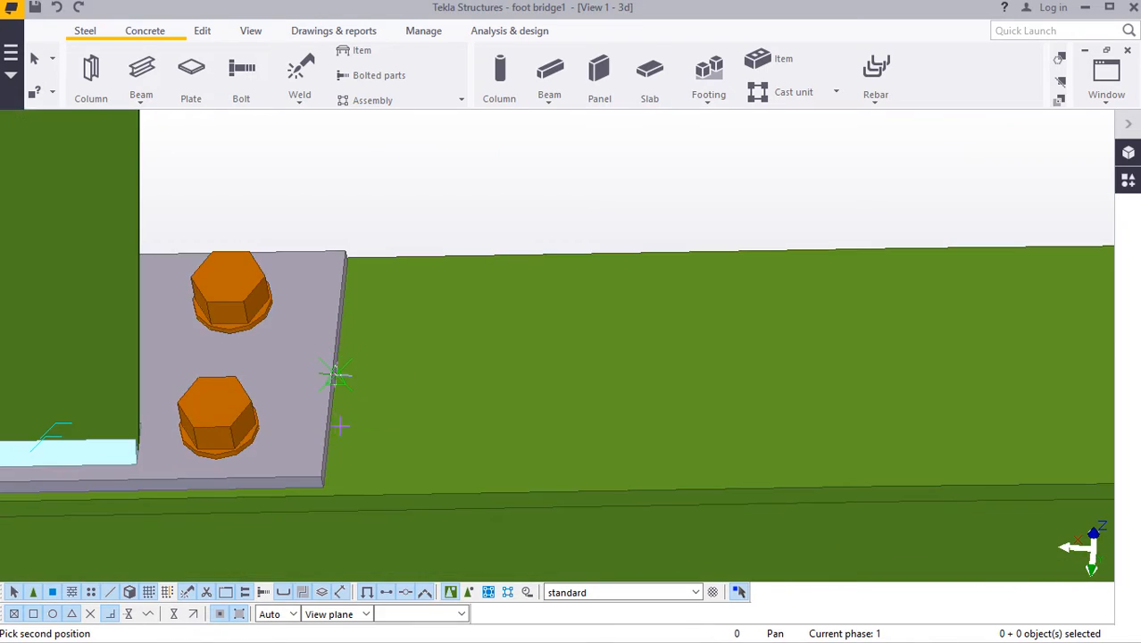
Step: End the rising brace at the centre middle point under the girder flange beside the next post plate and exit the beam command
{"action": "scroll", "coordinate": [351, 451], "scroll_direction": "down", "scroll_amount": 5}
{"action": "scroll", "coordinate": [420, 375], "scroll_direction": "up", "scroll_amount": 8}
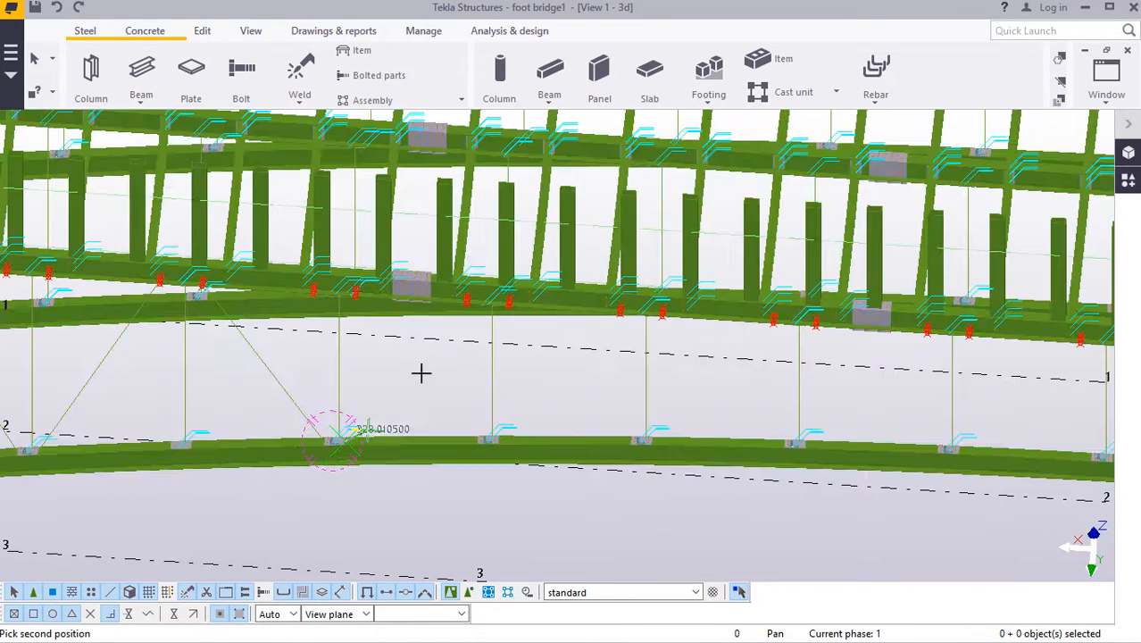
{"action": "scroll", "coordinate": [502, 259], "scroll_direction": "up", "scroll_amount": 8}
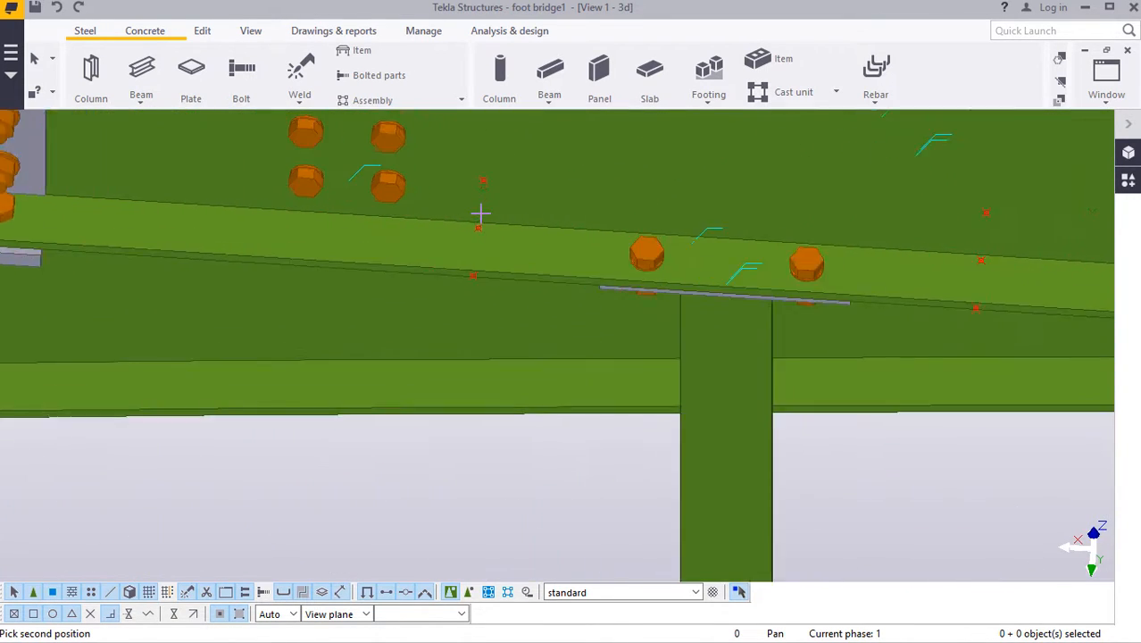
{"action": "left_click", "coordinate": [254, 36]}
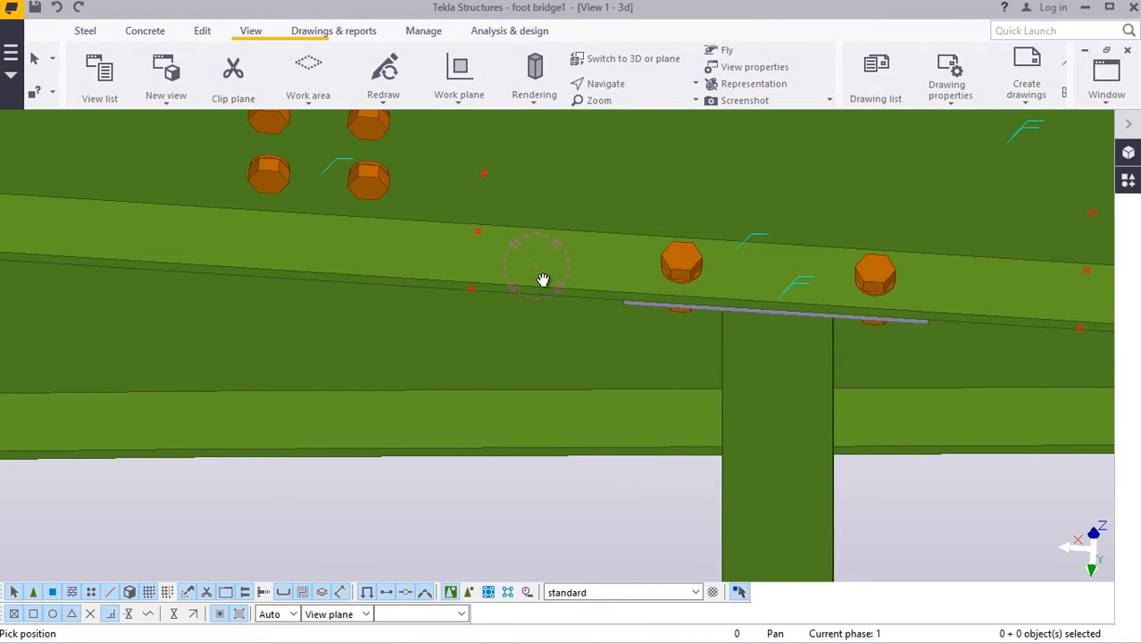
{"action": "middle_click_drag", "start_coordinate": [543, 279], "coordinate": [510, 400], "text": "ctrl"}
{"action": "right_click", "coordinate": [497, 149]}
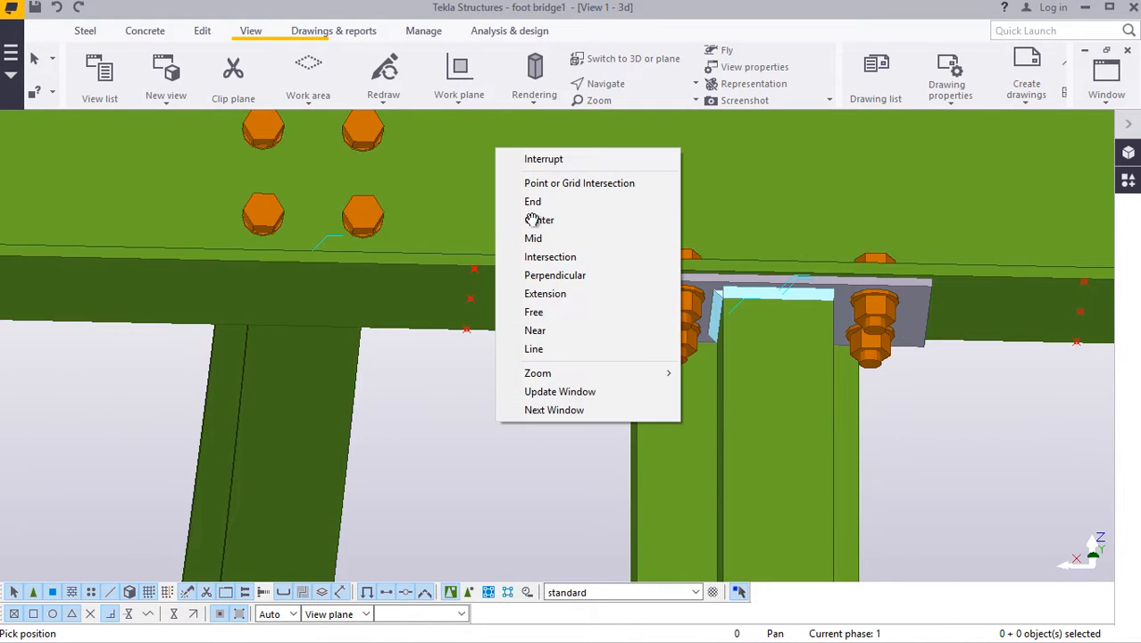
{"action": "left_click", "coordinate": [528, 162]}
{"action": "scroll", "coordinate": [478, 311], "scroll_direction": "up", "scroll_amount": 5}
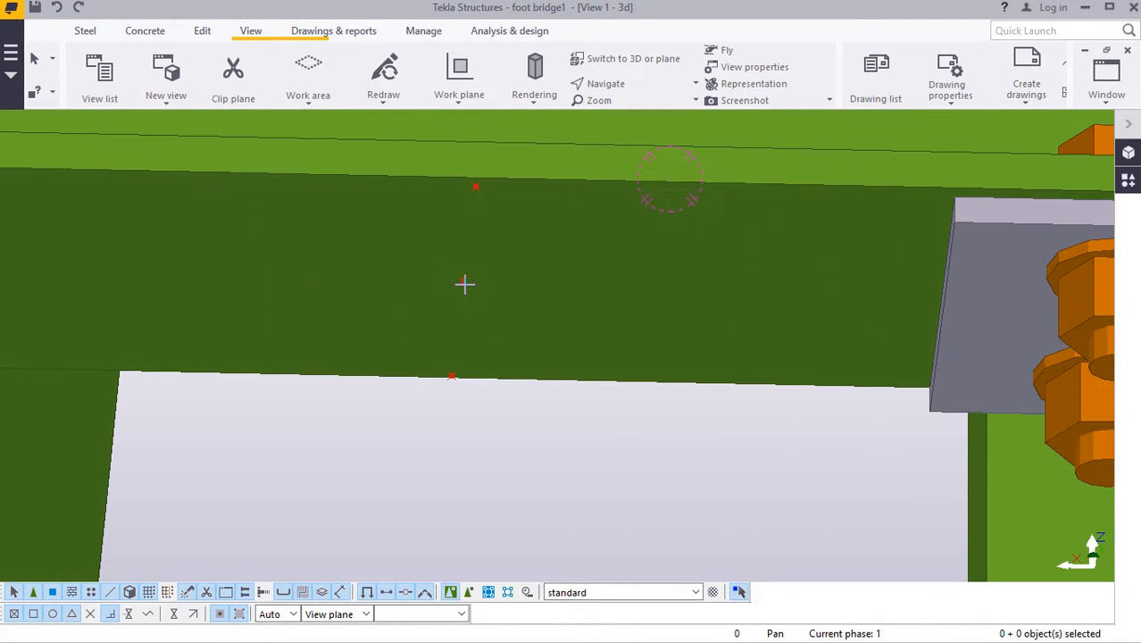
{"action": "left_click", "coordinate": [464, 284]}
{"action": "right_click", "coordinate": [515, 286]}
{"action": "left_click", "coordinate": [568, 298]}
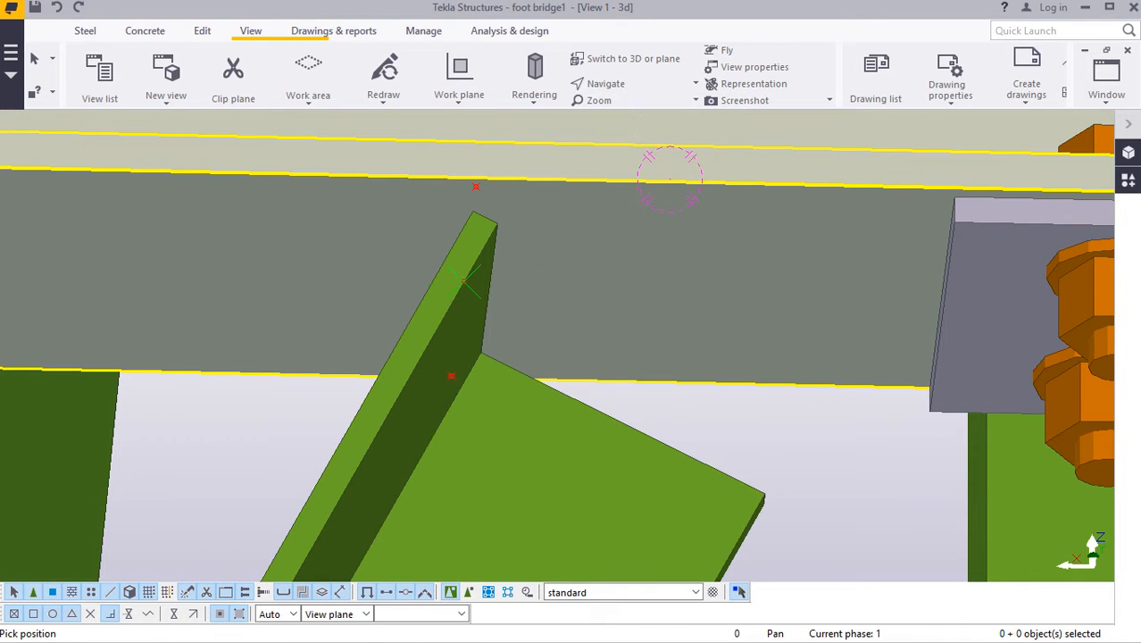
Step: Start the next descending steel beam at the girder's centre middle point across the post plate from the rising brace's upper end
{"action": "middle_click_drag", "start_coordinate": [549, 270], "coordinate": [373, 306], "text": "ctrl"}
{"action": "scroll", "coordinate": [363, 303], "scroll_direction": "down", "scroll_amount": 6}
{"action": "middle_click_drag", "start_coordinate": [509, 313], "coordinate": [423, 288], "text": "ctrl"}
{"action": "scroll", "coordinate": [423, 288], "scroll_direction": "up", "scroll_amount": 3}
{"action": "right_click", "coordinate": [445, 288]}
{"action": "left_click", "coordinate": [492, 302]}
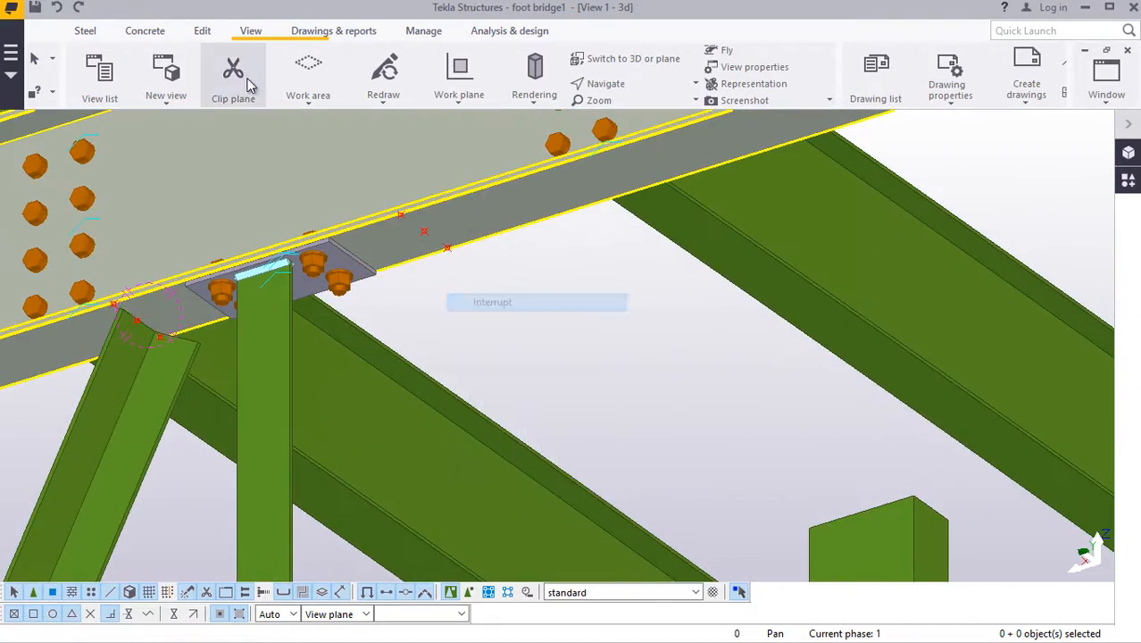
{"action": "left_click", "coordinate": [84, 33]}
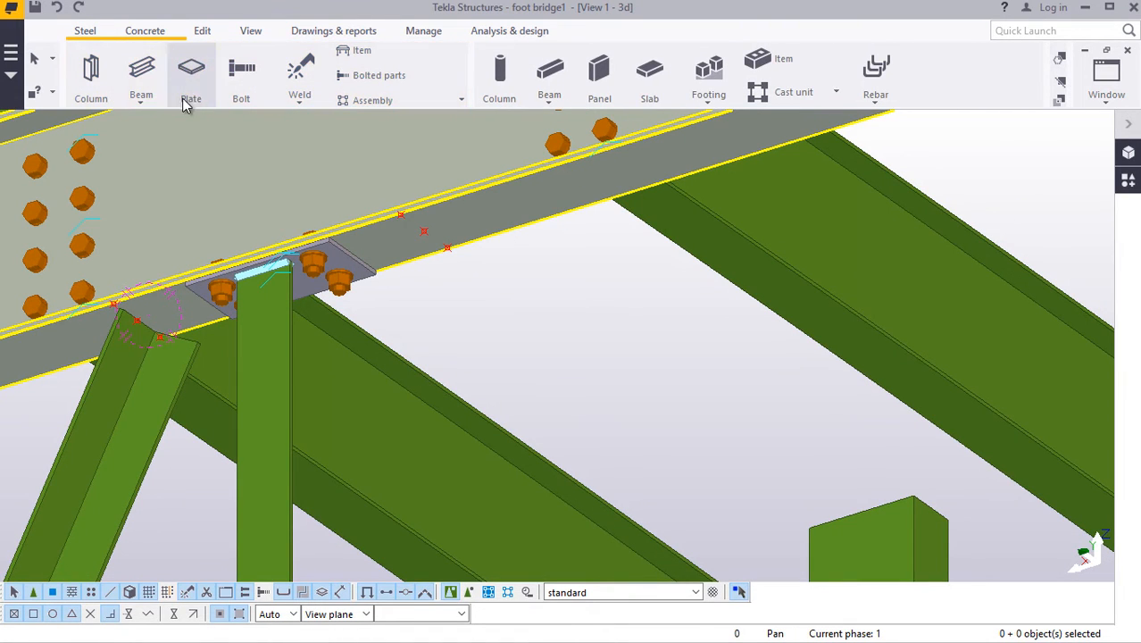
{"action": "left_click", "coordinate": [143, 104]}
{"action": "left_click", "coordinate": [165, 118]}
{"action": "scroll", "coordinate": [435, 255], "scroll_direction": "up", "scroll_amount": 4}
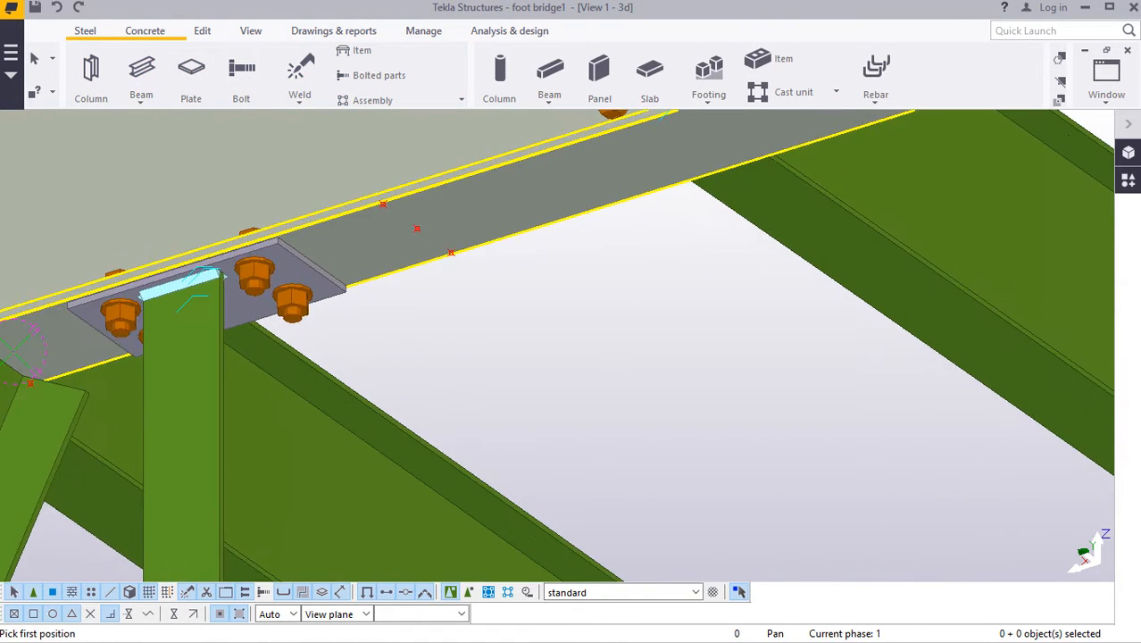
{"action": "left_click", "coordinate": [411, 228]}
{"action": "scroll", "coordinate": [411, 229], "scroll_direction": "down", "scroll_amount": 8}
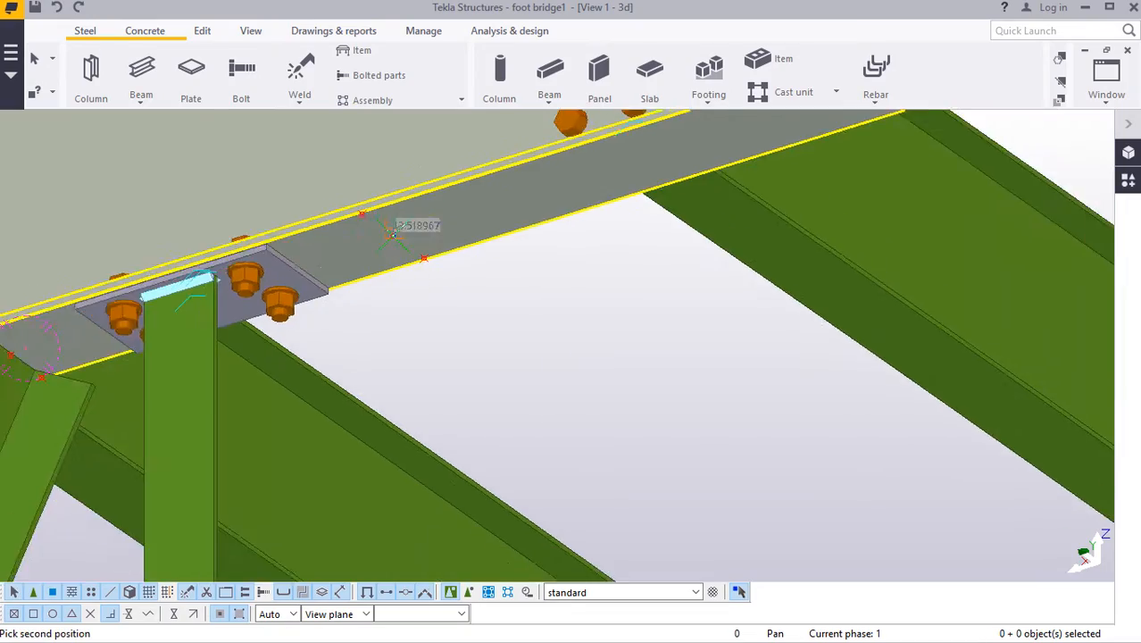
Step: End the descending brace at the end-edge midpoint of the next post plate on the lower arch chord
{"action": "scroll", "coordinate": [505, 223], "scroll_direction": "down", "scroll_amount": 3}
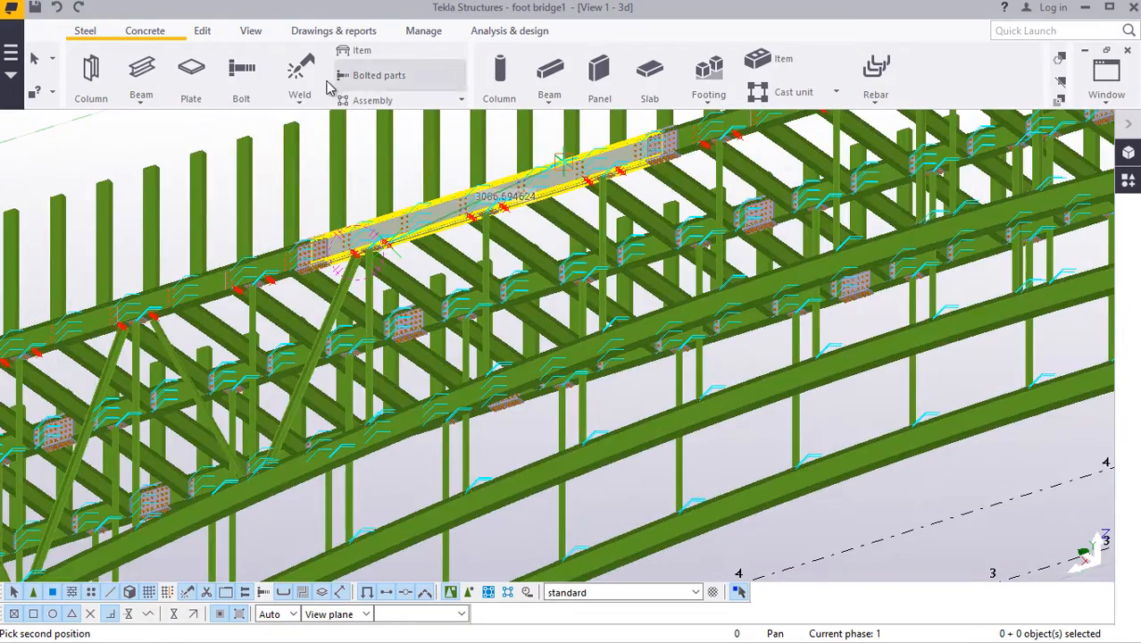
{"action": "left_click", "coordinate": [251, 34]}
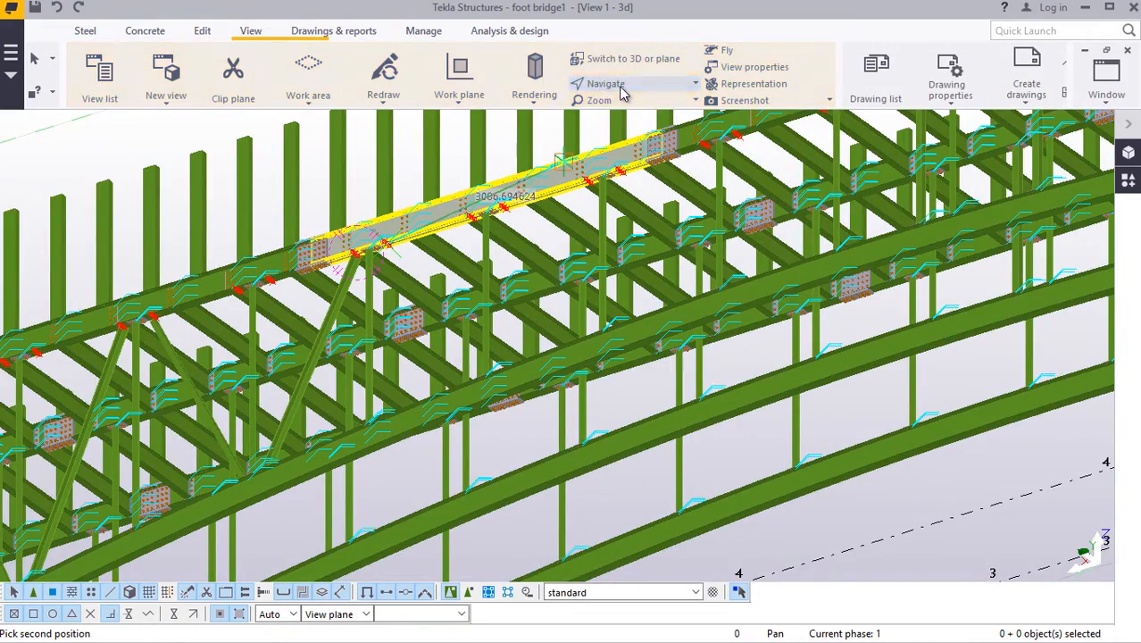
{"action": "mouse_move", "coordinate": [495, 382]}
{"action": "middle_mouse_down", "text": "ctrl"}
{"action": "mouse_move", "coordinate": [534, 465]}
{"action": "mouse_move", "coordinate": [596, 546]}
{"action": "mouse_move", "coordinate": [483, 377]}
{"action": "middle_mouse_up", "text": "ctrl"}
{"action": "scroll", "coordinate": [483, 377], "scroll_direction": "up", "scroll_amount": 8}
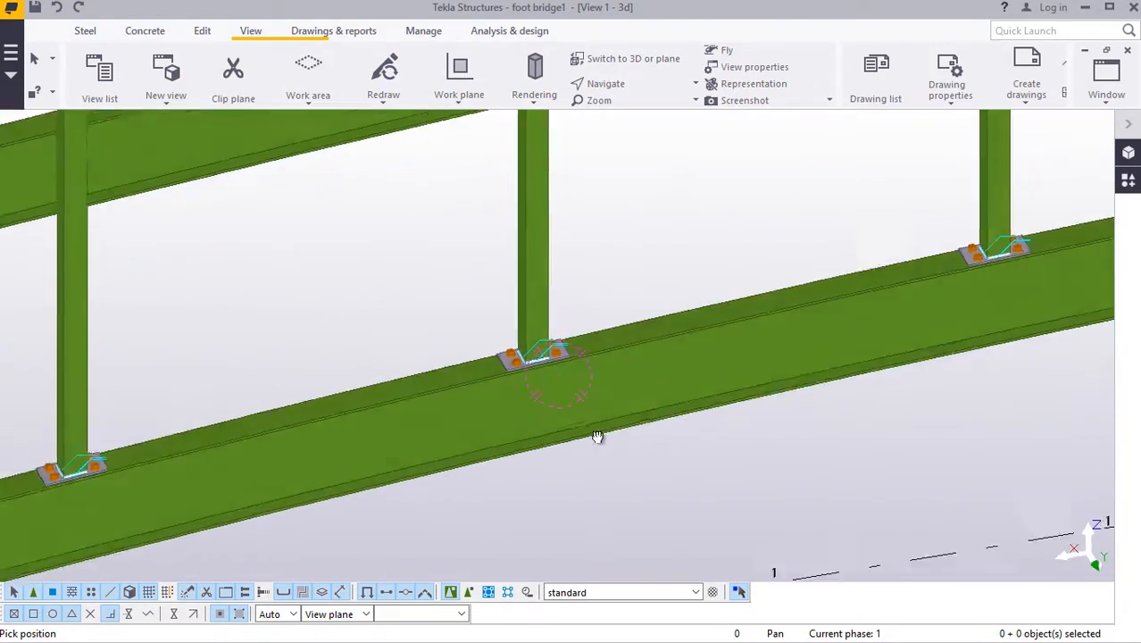
{"action": "right_click", "coordinate": [615, 234]}
{"action": "left_click", "coordinate": [638, 245]}
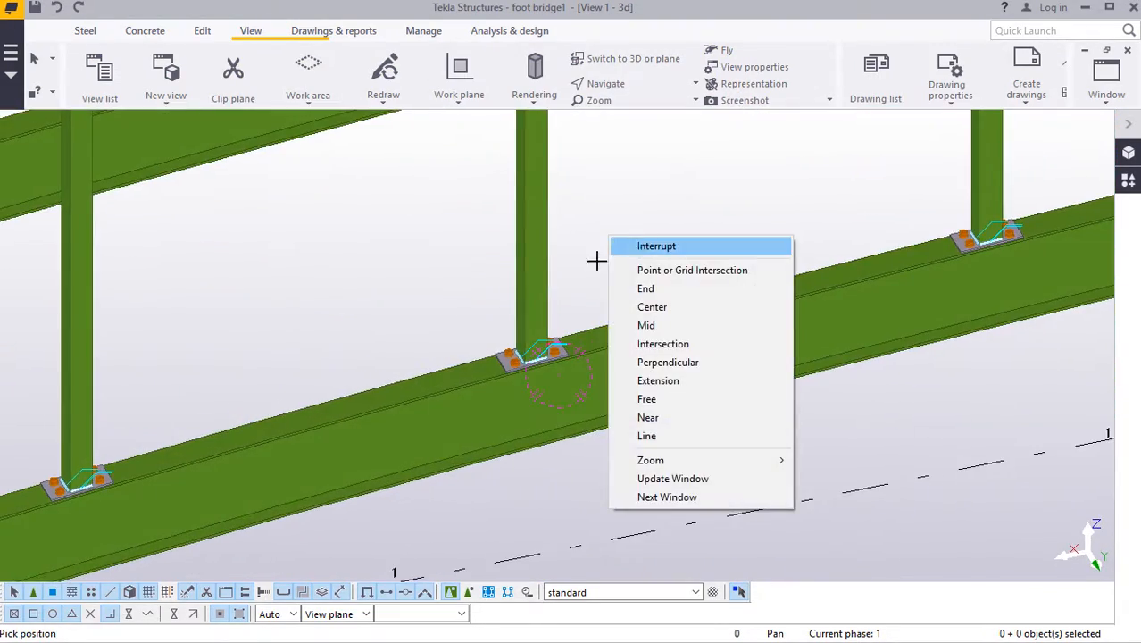
{"action": "scroll", "coordinate": [502, 362], "scroll_direction": "up", "scroll_amount": 7}
{"action": "scroll", "coordinate": [482, 390], "scroll_direction": "up", "scroll_amount": 6}
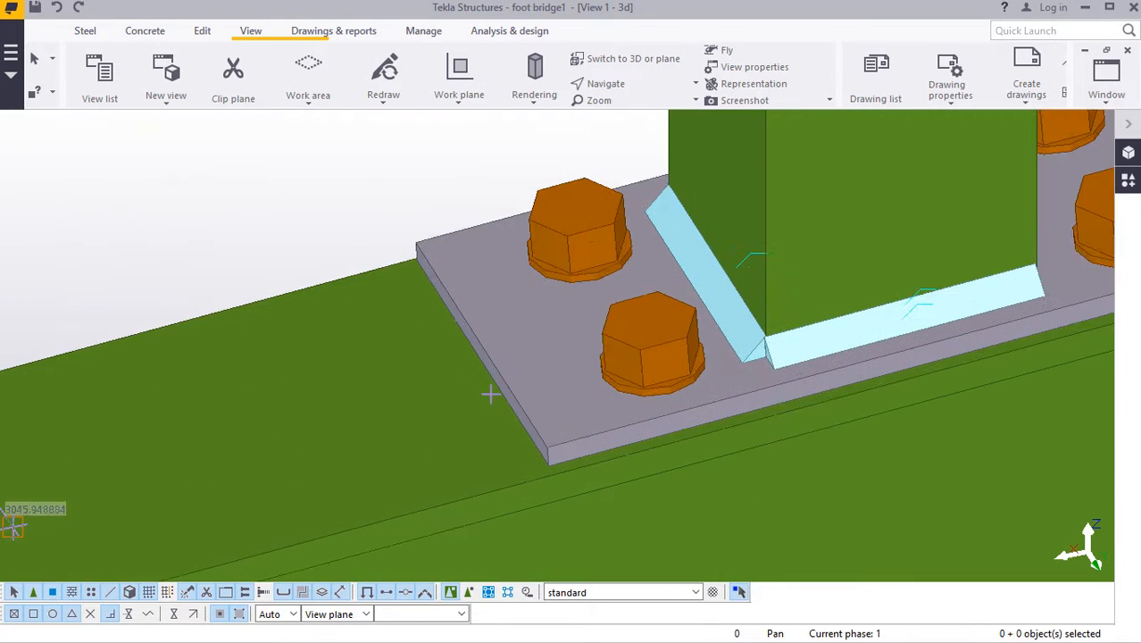
{"action": "left_click", "coordinate": [476, 350]}
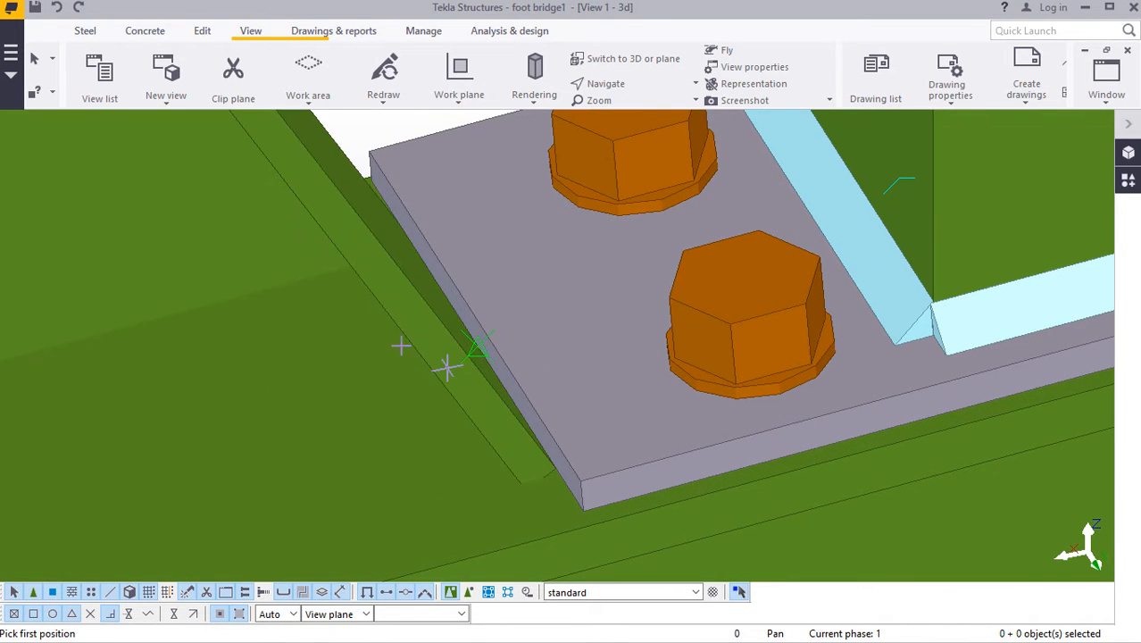
Step: Start a rising steel beam at the opposite end-edge midpoint of the same arch chord post plate
{"action": "scroll", "coordinate": [447, 366], "scroll_direction": "down", "scroll_amount": 10}
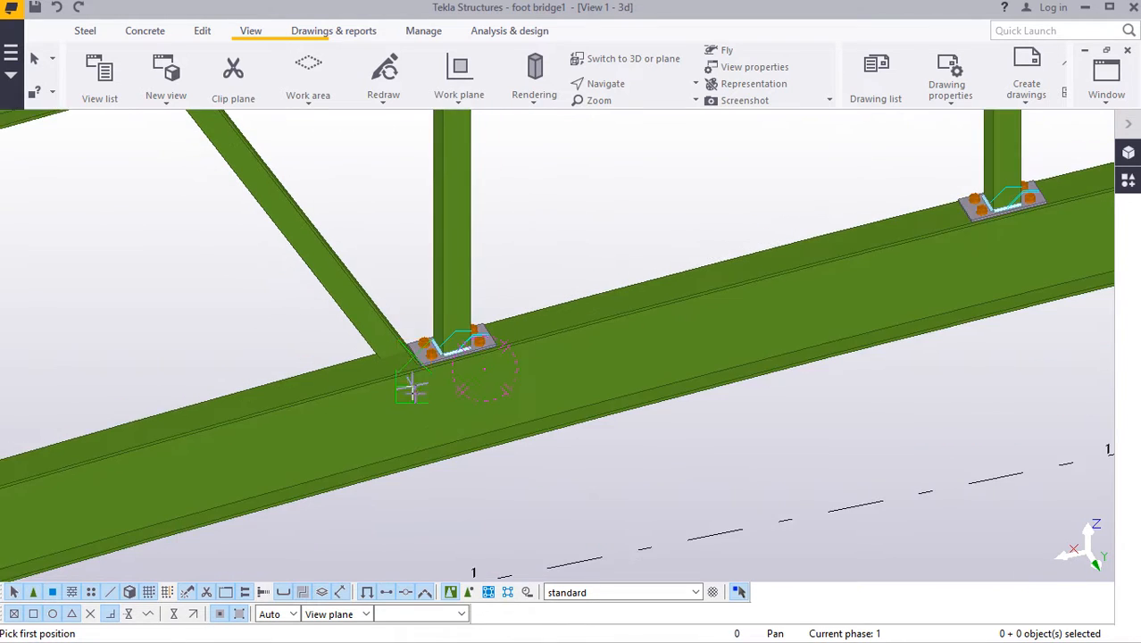
{"action": "scroll", "coordinate": [424, 386], "scroll_direction": "down", "scroll_amount": 4}
{"action": "scroll", "coordinate": [447, 366], "scroll_direction": "up", "scroll_amount": 7}
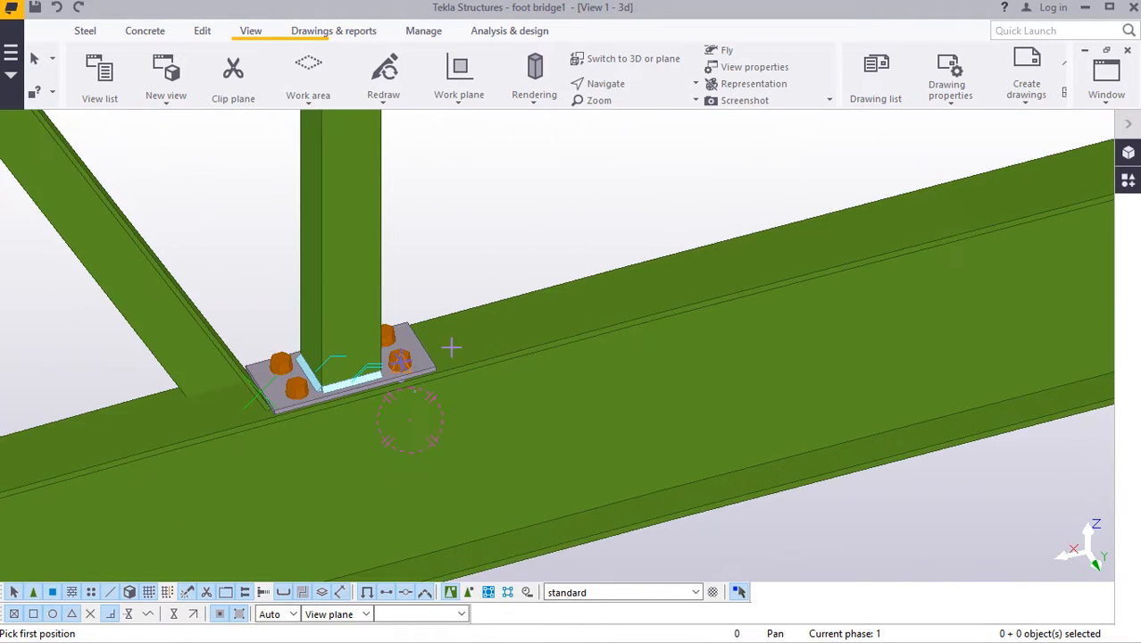
{"action": "scroll", "coordinate": [451, 346], "scroll_direction": "up", "scroll_amount": 5}
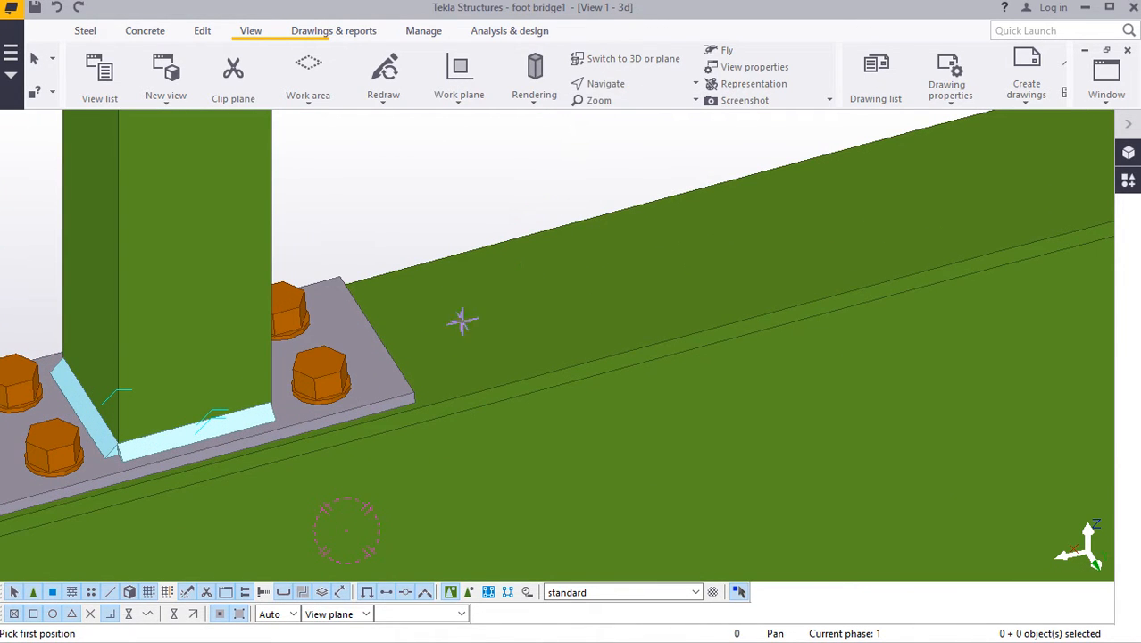
{"action": "left_click_drag", "start_coordinate": [399, 336], "coordinate": [214, 327]}
{"action": "right_click", "coordinate": [614, 211]}
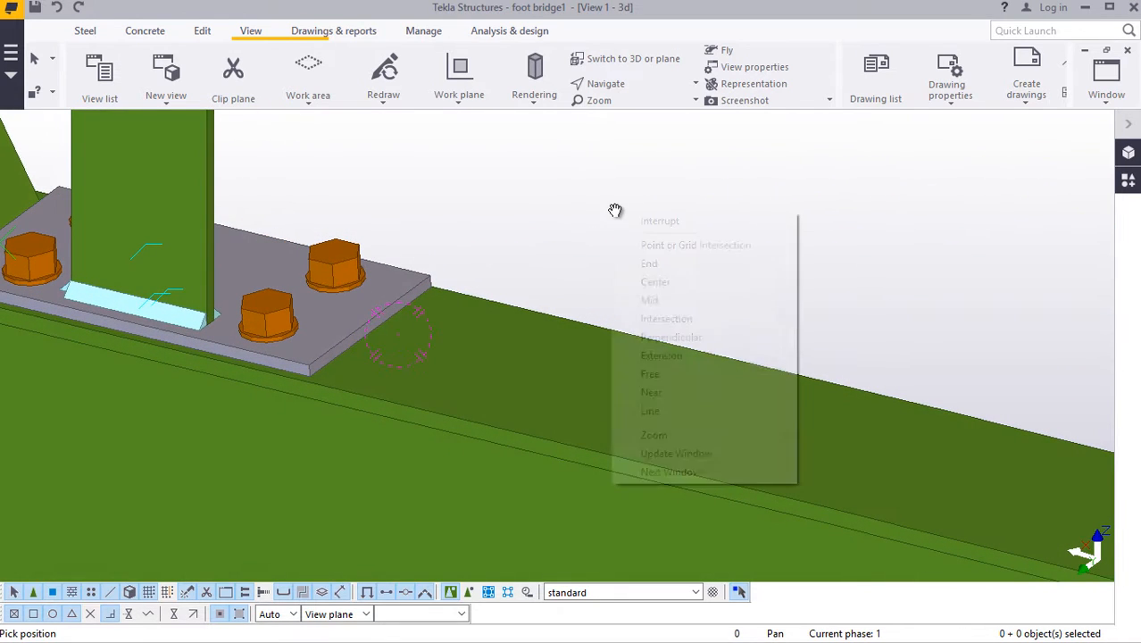
{"action": "left_click", "coordinate": [648, 222]}
{"action": "scroll", "coordinate": [430, 321], "scroll_direction": "up", "scroll_amount": 1}
{"action": "scroll", "coordinate": [365, 340], "scroll_direction": "up", "scroll_amount": 3}
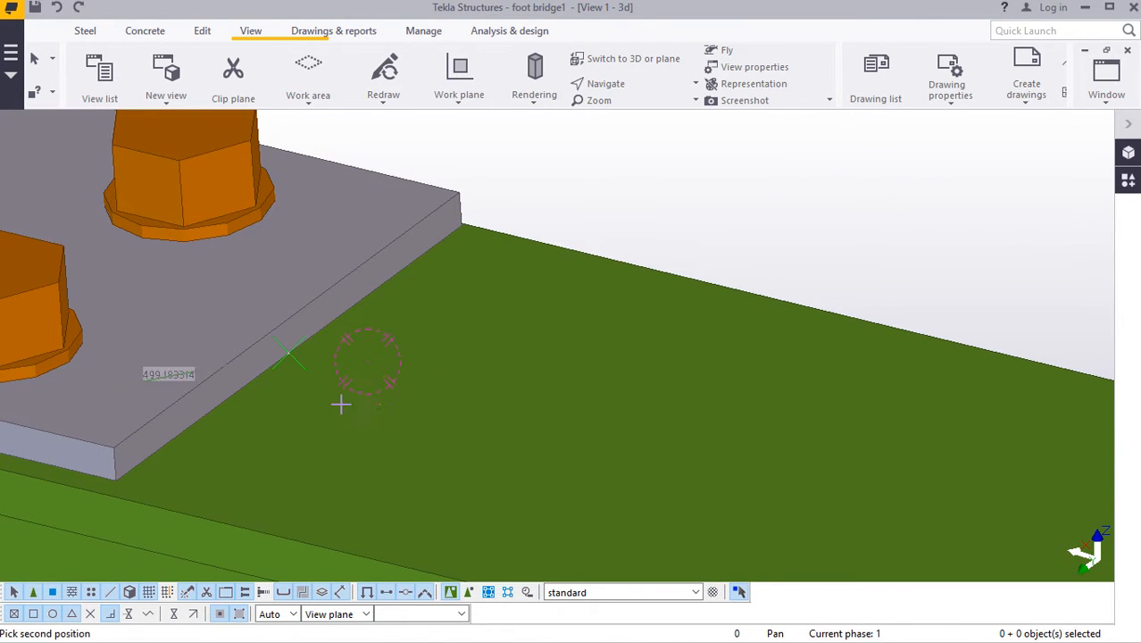
Step: End the rising brace at the centre middle point under the girder flange before the next post plate and exit the beam command
{"action": "scroll", "coordinate": [341, 405], "scroll_direction": "down", "scroll_amount": 8}
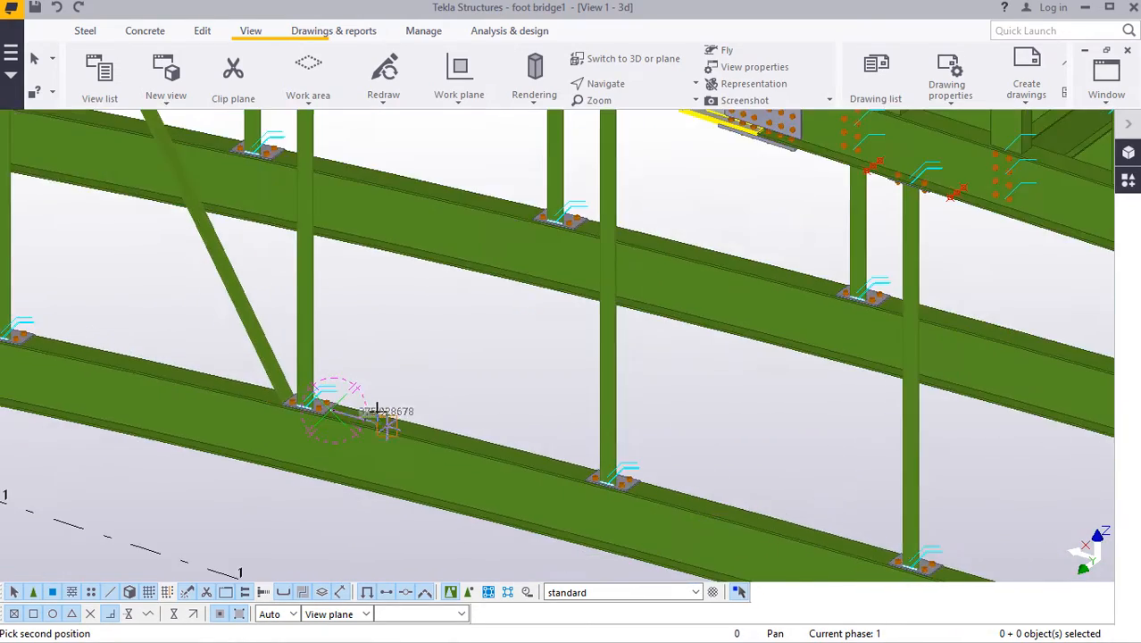
{"action": "scroll", "coordinate": [357, 399], "scroll_direction": "down", "scroll_amount": 3}
{"action": "scroll", "coordinate": [429, 384], "scroll_direction": "up", "scroll_amount": 6}
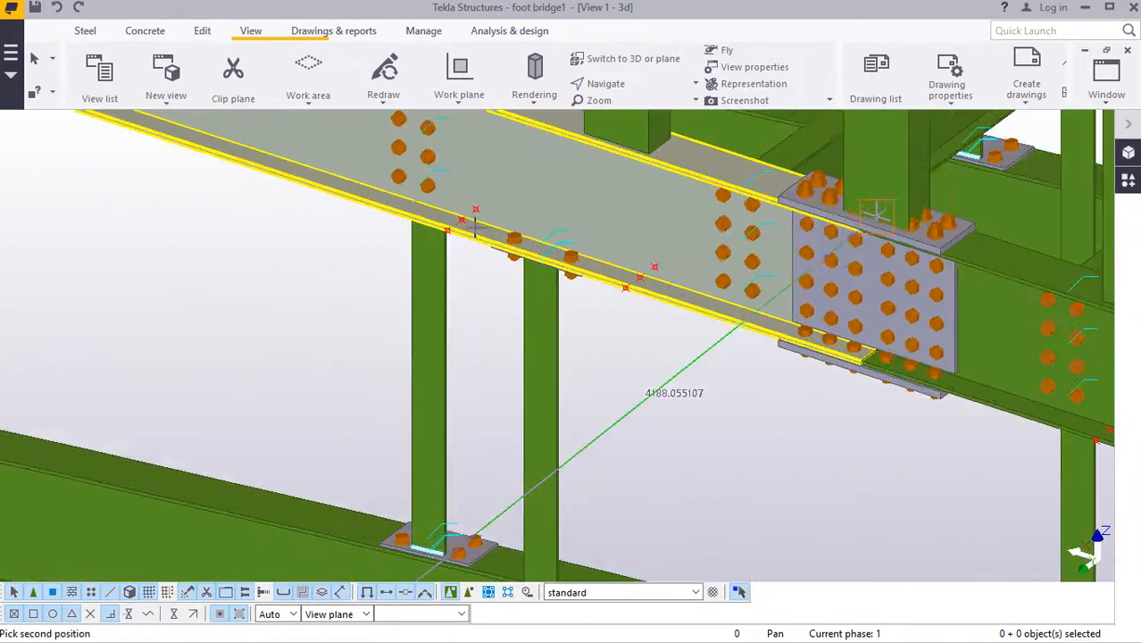
{"action": "scroll", "coordinate": [475, 224], "scroll_direction": "up", "scroll_amount": 4}
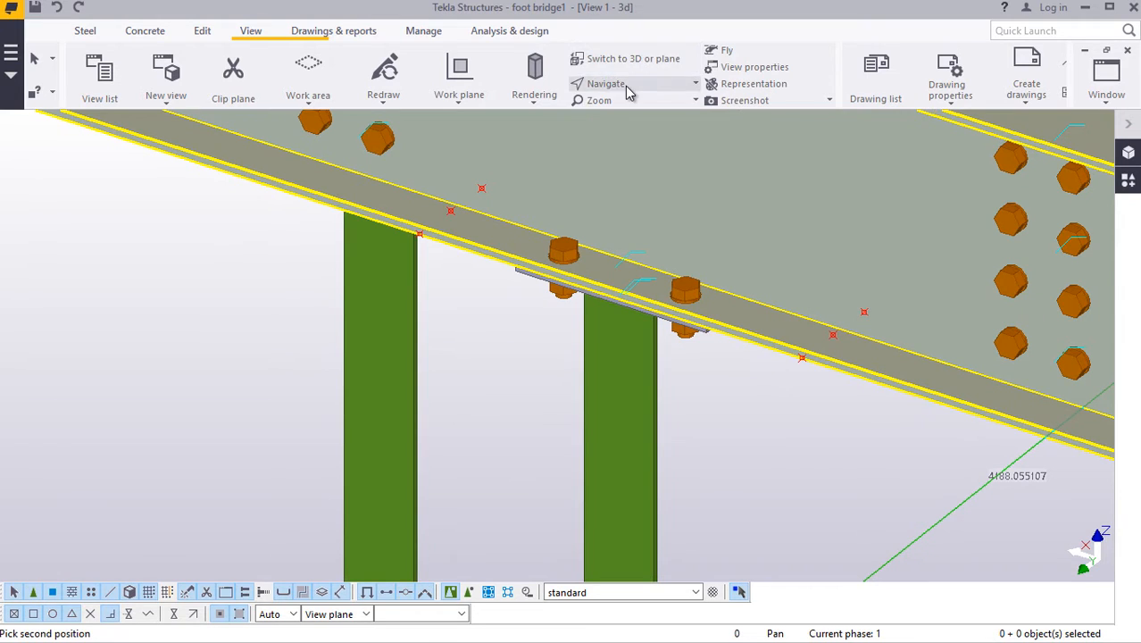
{"action": "middle_click_drag", "start_coordinate": [474, 248], "coordinate": [467, 207], "text": "ctrl"}
{"action": "right_click", "coordinate": [466, 207]}
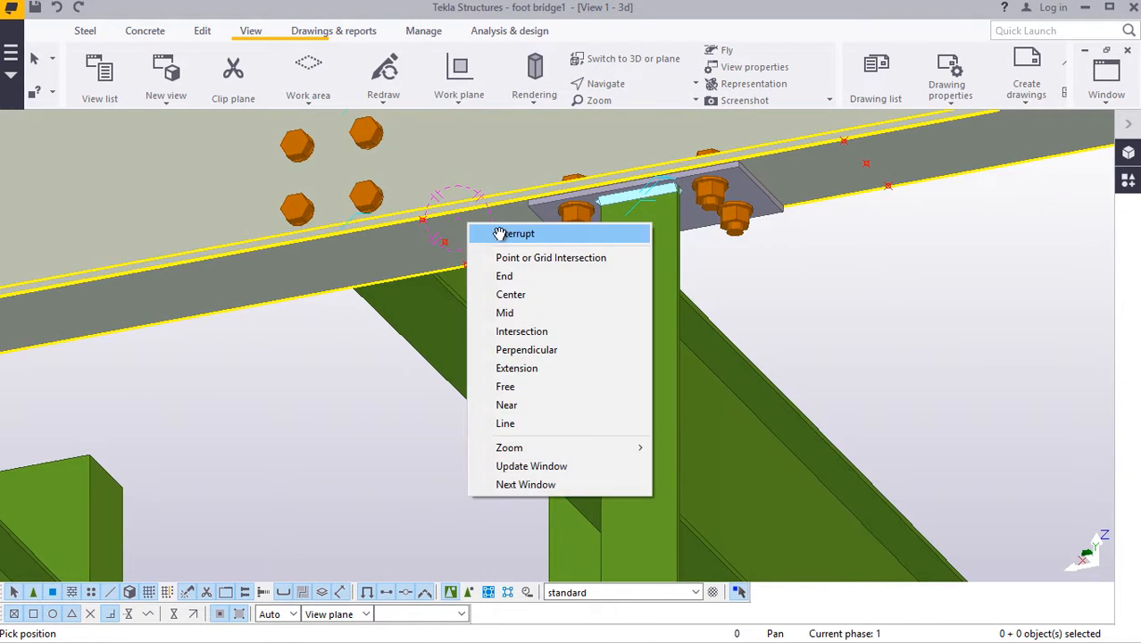
{"action": "scroll", "coordinate": [467, 207], "scroll_direction": "up", "scroll_amount": 3}
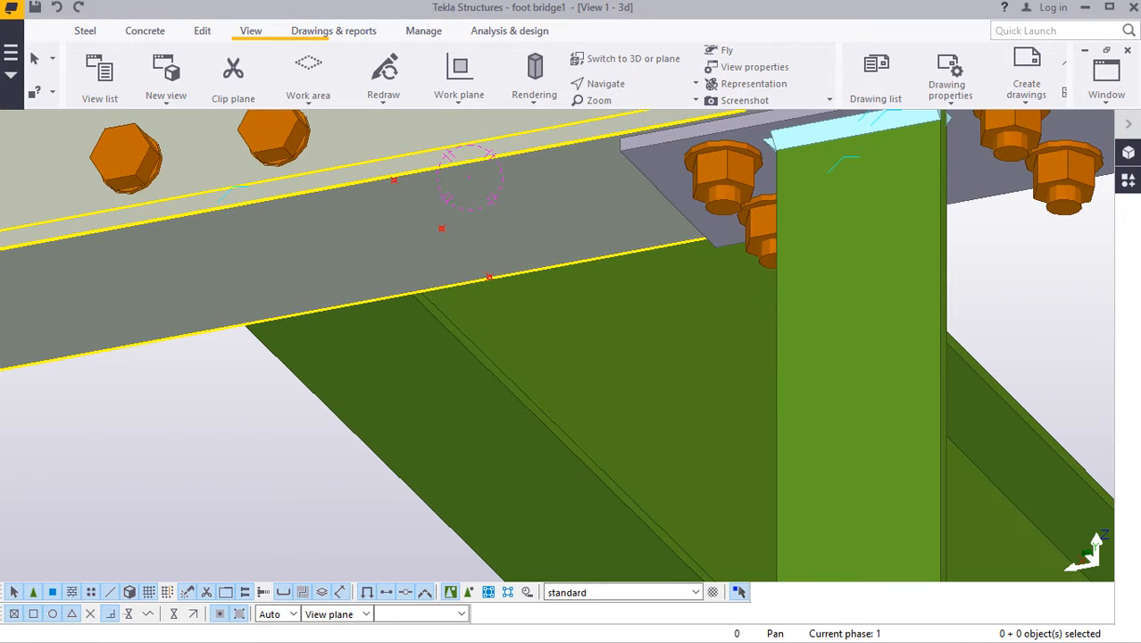
{"action": "left_click", "coordinate": [450, 232]}
{"action": "right_click", "coordinate": [473, 231]}
{"action": "left_click", "coordinate": [527, 242]}
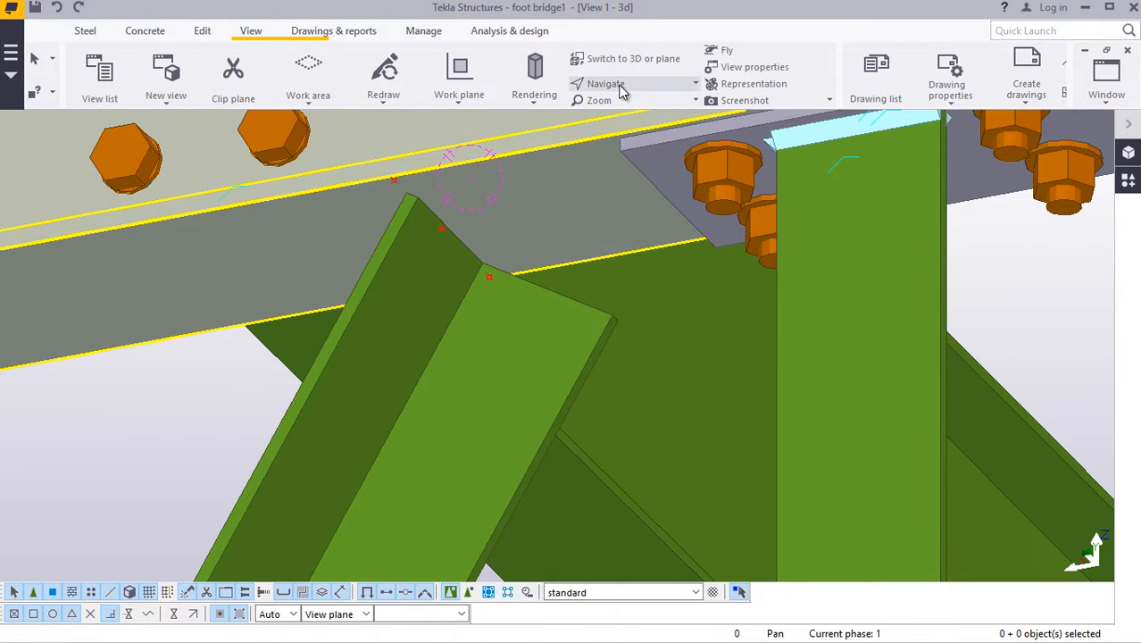
Step: Start the next descending steel beam at the girder's centre middle point on the other side of the post plate
{"action": "middle_click_drag", "start_coordinate": [496, 294], "coordinate": [343, 307], "text": "ctrl"}
{"action": "scroll", "coordinate": [343, 287], "scroll_direction": "down", "scroll_amount": 4}
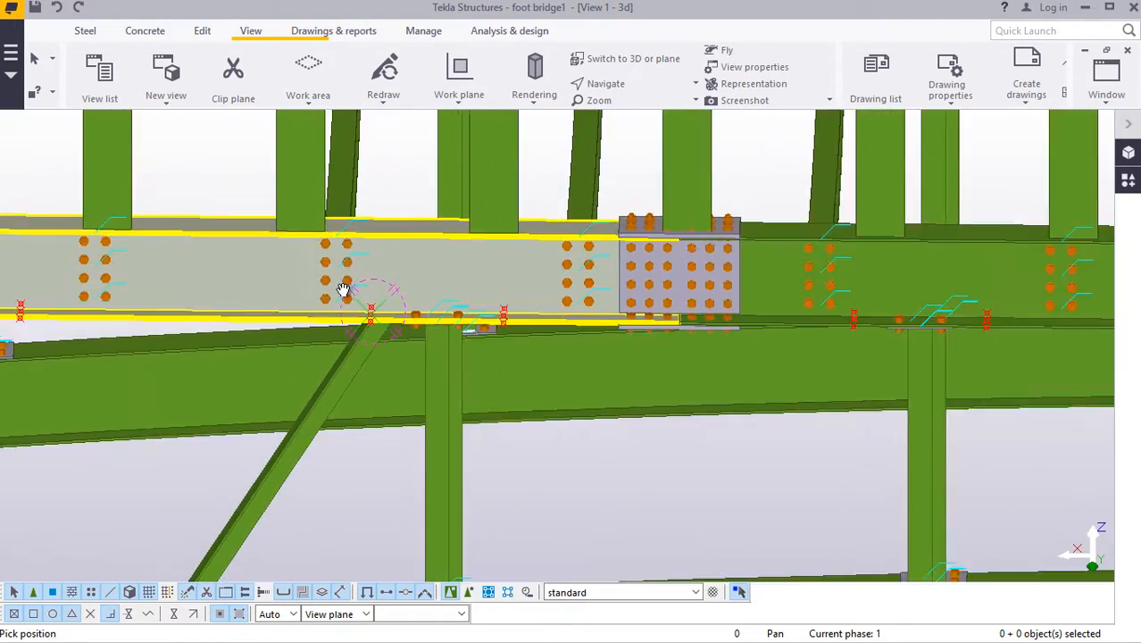
{"action": "middle_click_drag", "start_coordinate": [522, 316], "coordinate": [466, 242], "text": "ctrl"}
{"action": "middle_click_drag", "start_coordinate": [485, 326], "coordinate": [434, 192], "text": "ctrl"}
{"action": "scroll", "coordinate": [444, 268], "scroll_direction": "up", "scroll_amount": 3}
{"action": "scroll", "coordinate": [449, 277], "scroll_direction": "up", "scroll_amount": 2}
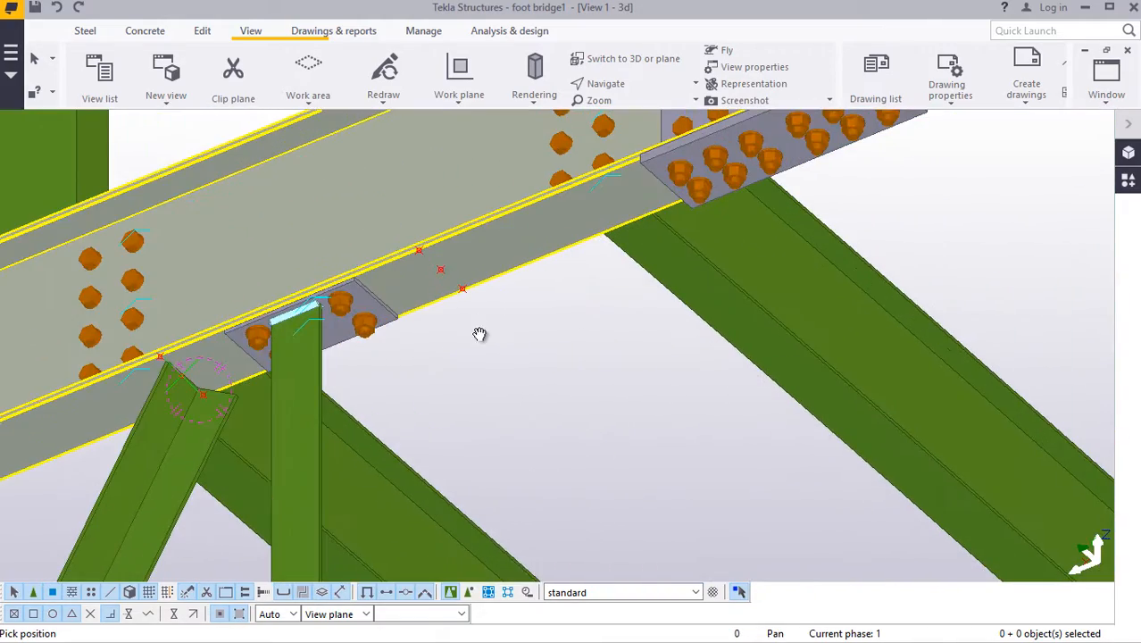
{"action": "right_click", "coordinate": [479, 331]}
{"action": "left_click", "coordinate": [522, 344]}
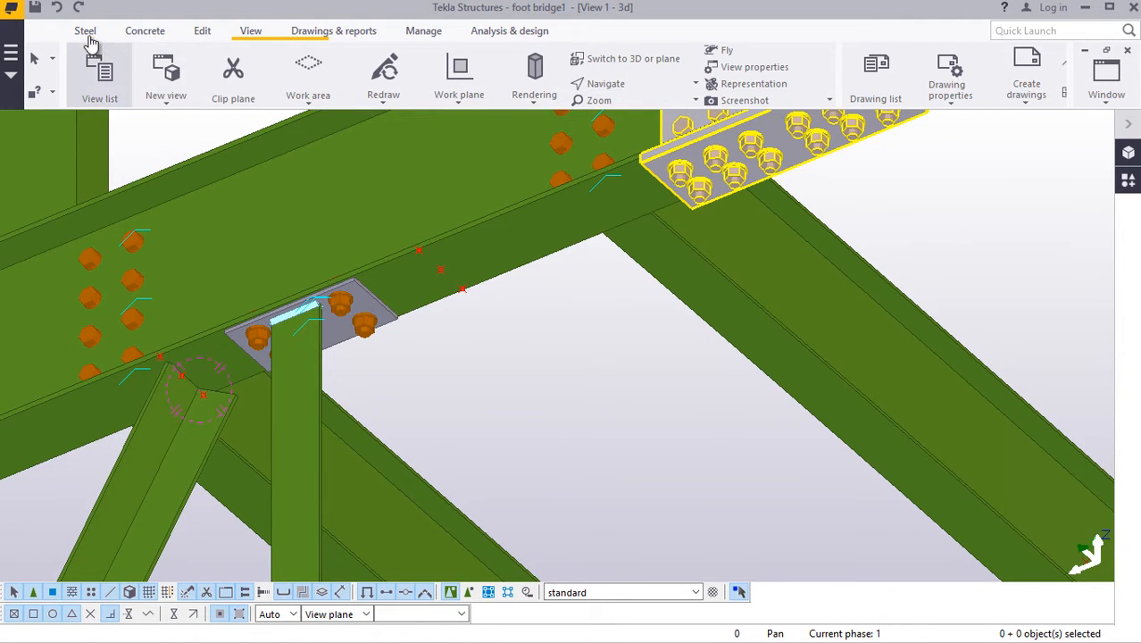
{"action": "left_click", "coordinate": [141, 103]}
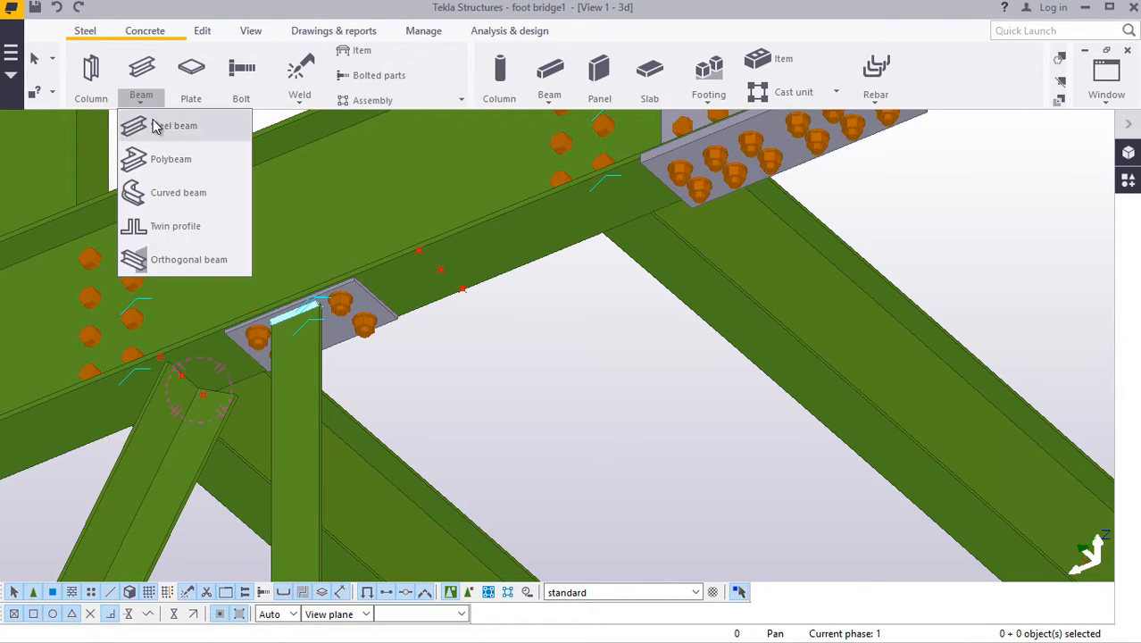
{"action": "left_click", "coordinate": [157, 122]}
{"action": "scroll", "coordinate": [403, 291], "scroll_direction": "up", "scroll_amount": 3}
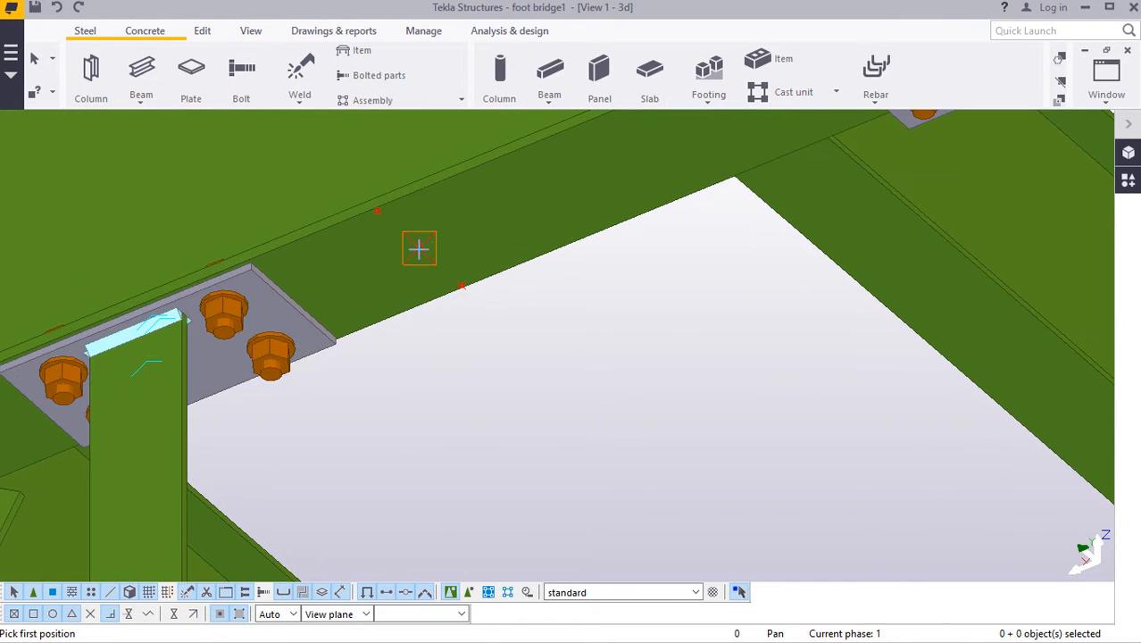
Step: End the descending brace at the near end-edge midpoint of the following arch chord post plate and exit the beam command
{"action": "scroll", "coordinate": [299, 257], "scroll_direction": "down", "scroll_amount": 6}
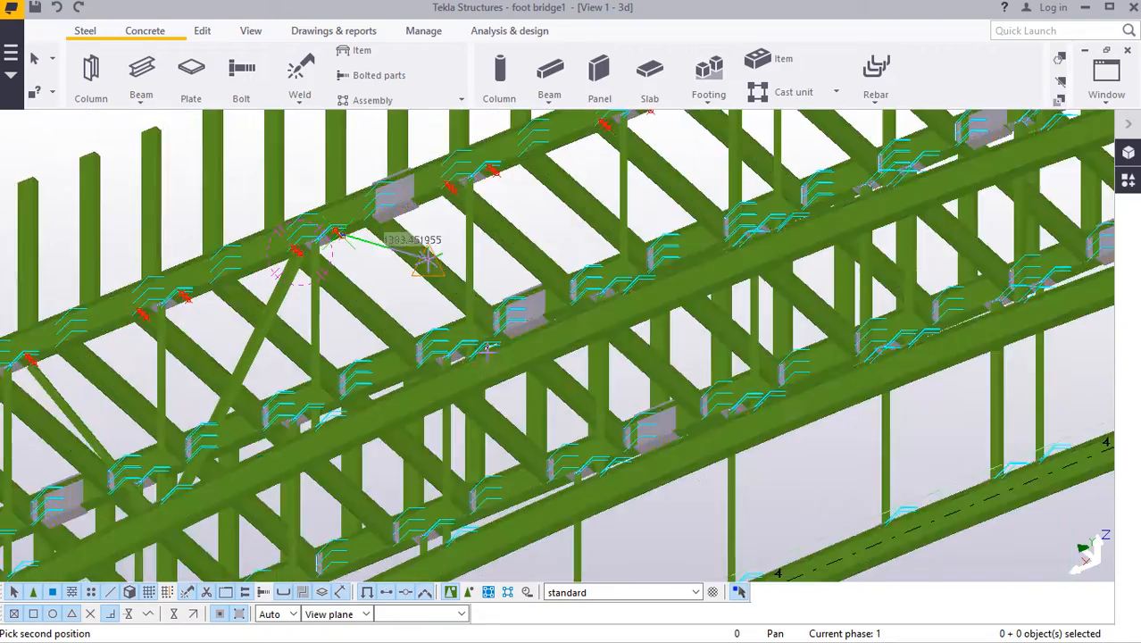
{"action": "scroll", "coordinate": [451, 349], "scroll_direction": "up", "scroll_amount": 10}
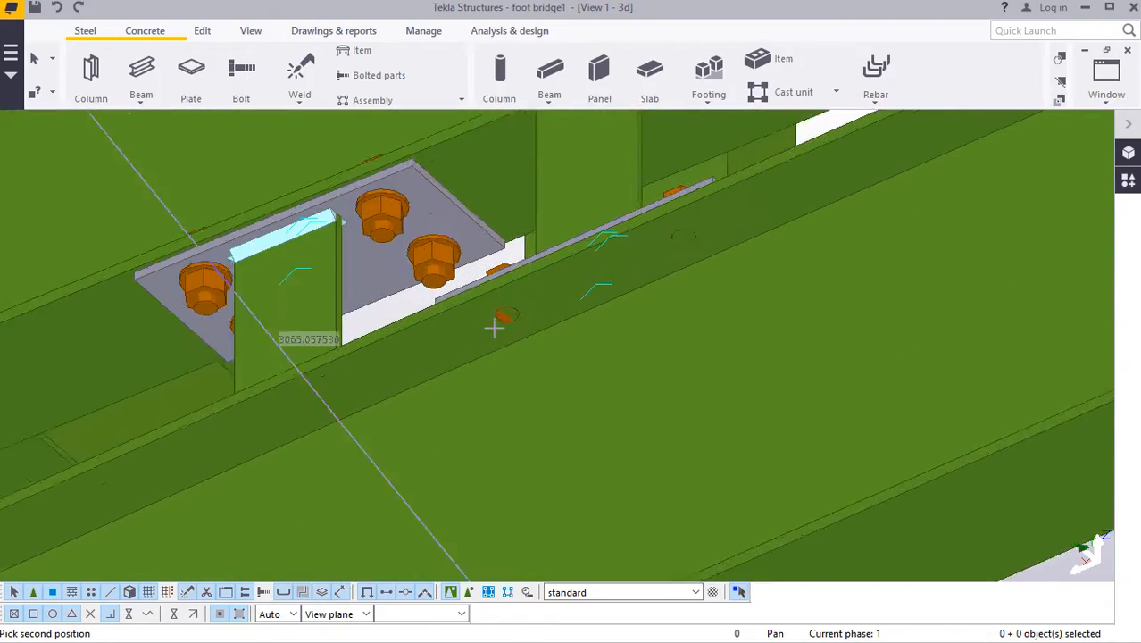
{"action": "left_click", "coordinate": [268, 34]}
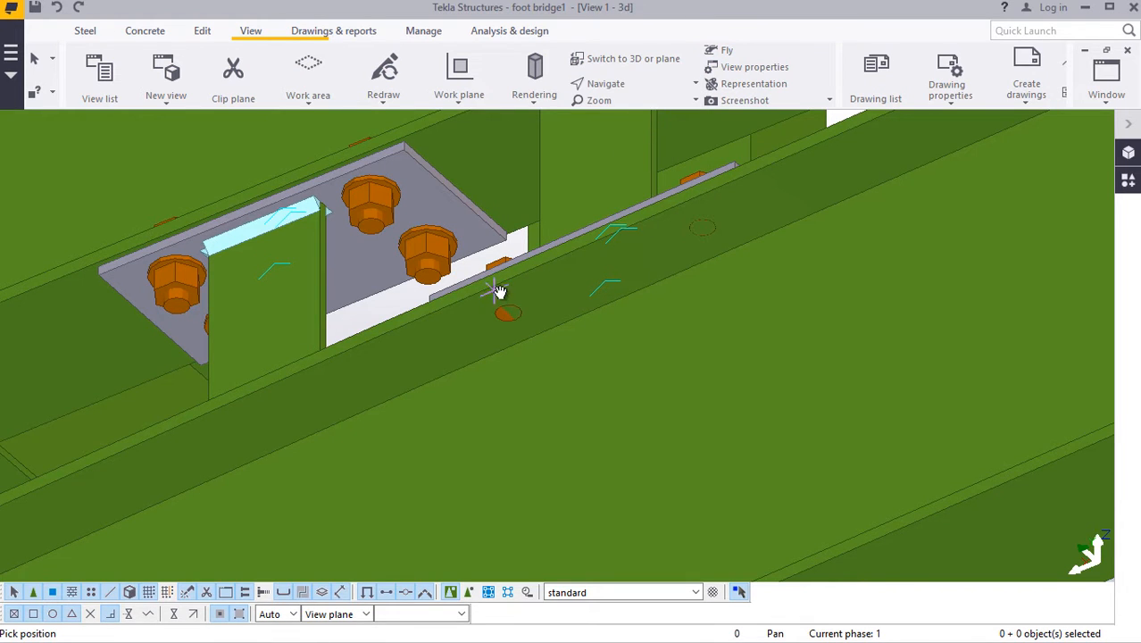
{"action": "middle_click_drag", "start_coordinate": [508, 289], "coordinate": [168, 185], "text": "ctrl"}
{"action": "right_click", "coordinate": [168, 185]}
{"action": "left_click", "coordinate": [221, 191]}
{"action": "scroll", "coordinate": [360, 260], "scroll_direction": "up", "scroll_amount": 5}
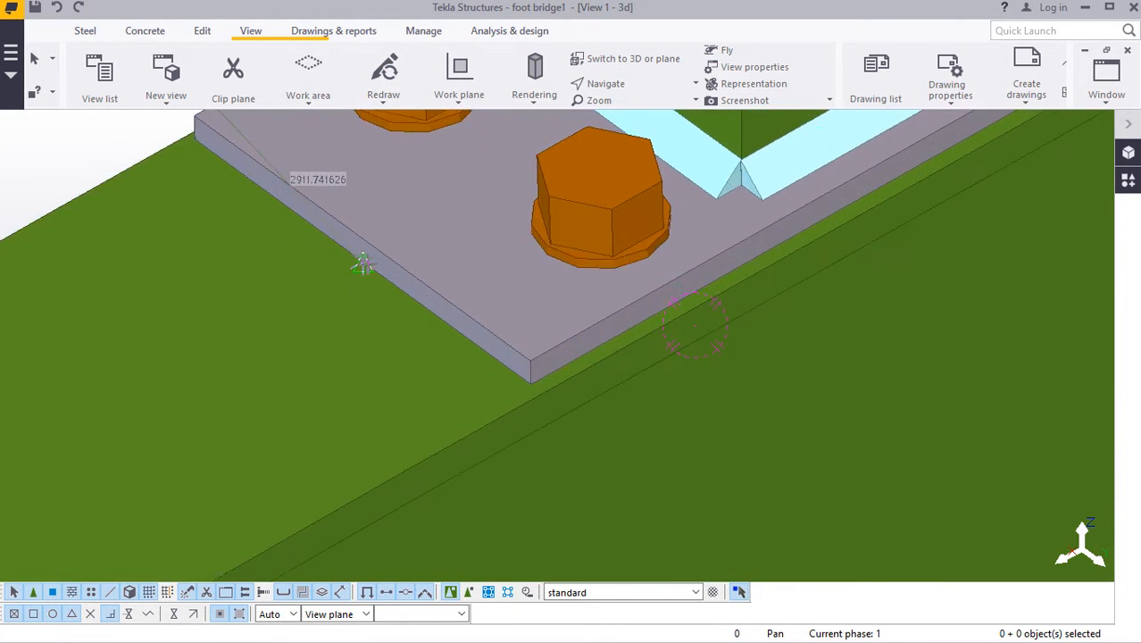
{"action": "scroll", "coordinate": [357, 262], "scroll_direction": "up", "scroll_amount": 2}
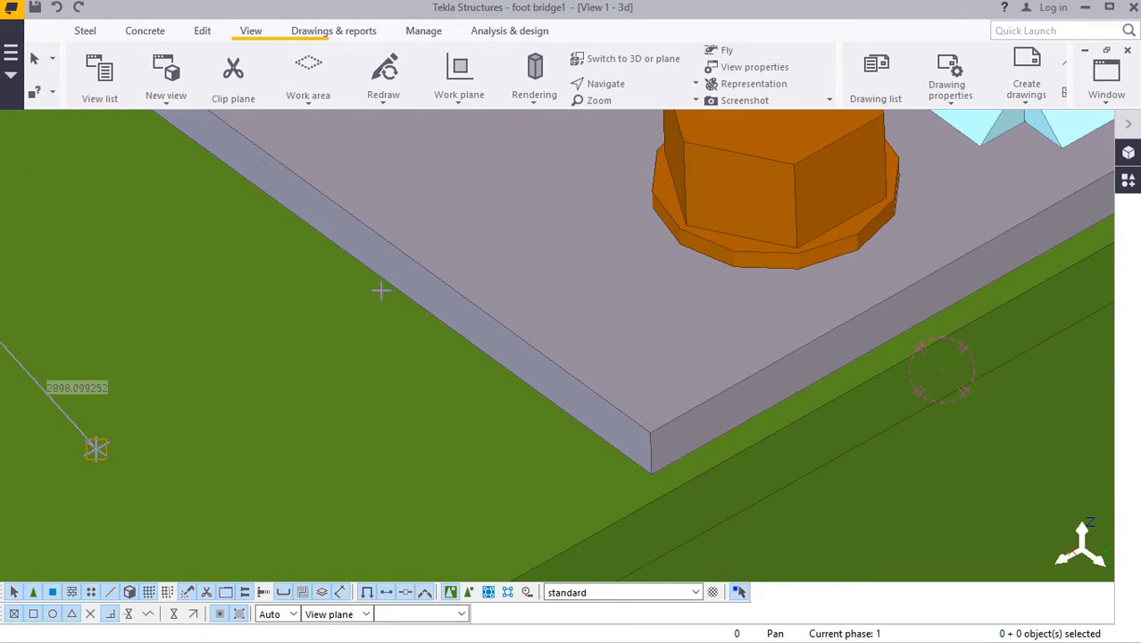
{"action": "scroll", "coordinate": [350, 254], "scroll_direction": "up", "scroll_amount": 4}
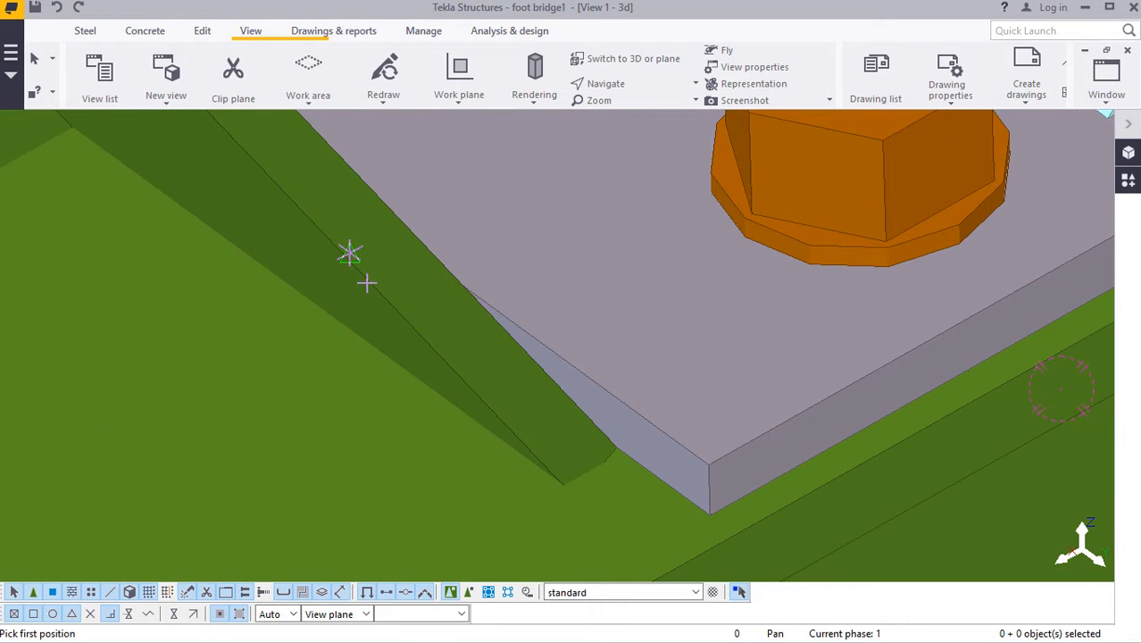
{"action": "scroll", "coordinate": [361, 268], "scroll_direction": "down", "scroll_amount": 8}
{"action": "right_click", "coordinate": [585, 170]}
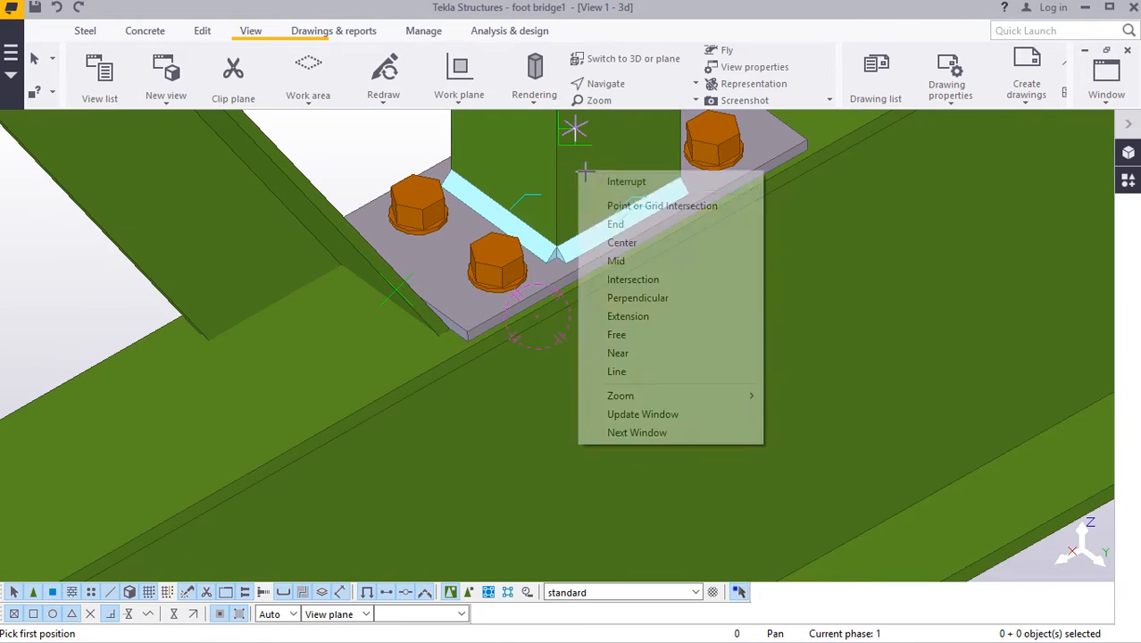
{"action": "left_click", "coordinate": [614, 181]}
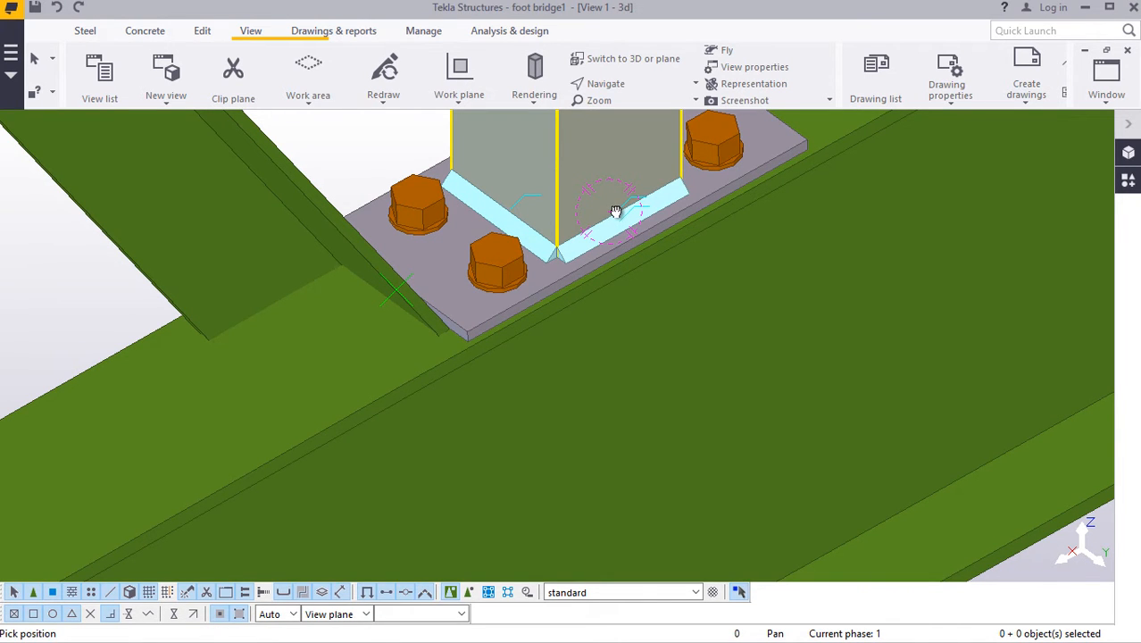
Step: Start a rising steel beam at the opposite end-edge midpoint of the same arch chord post plate
{"action": "middle_click_drag", "start_coordinate": [615, 211], "coordinate": [370, 188], "text": "ctrl"}
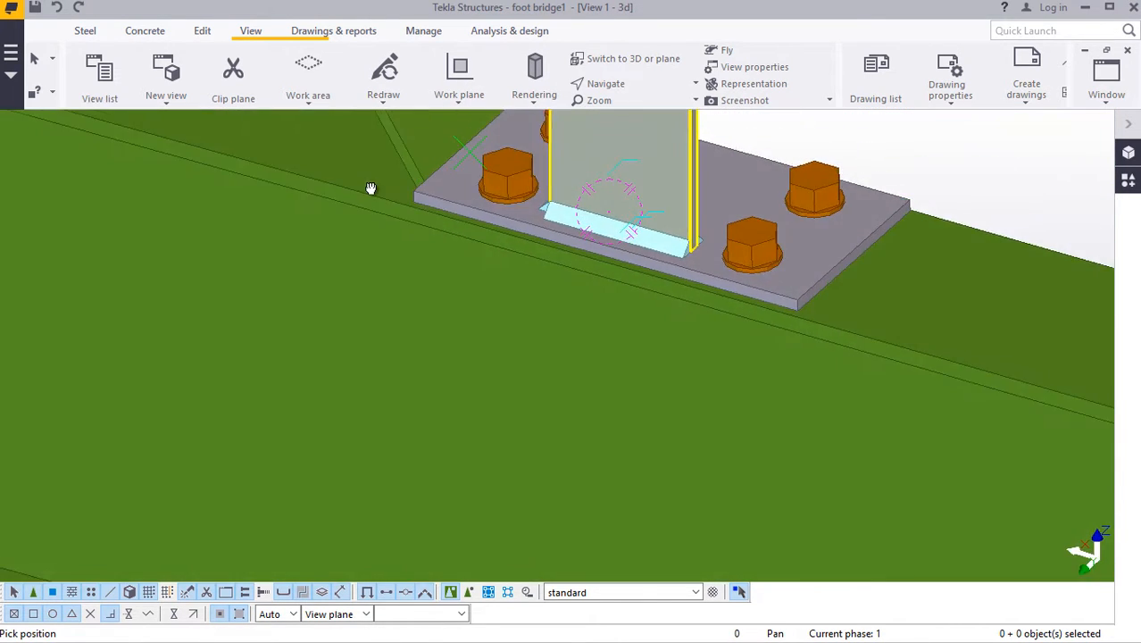
{"action": "scroll", "coordinate": [615, 204], "scroll_direction": "down", "scroll_amount": 3}
{"action": "scroll", "coordinate": [496, 377], "scroll_direction": "down", "scroll_amount": 4}
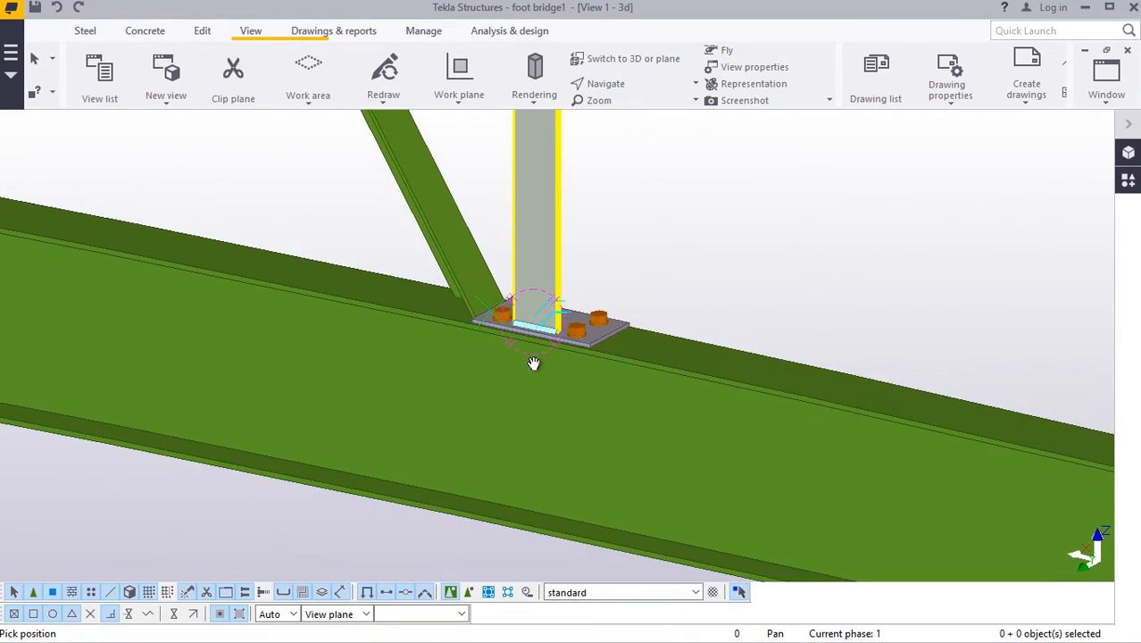
{"action": "middle_click_drag", "start_coordinate": [533, 363], "coordinate": [585, 336], "text": "ctrl"}
{"action": "scroll", "coordinate": [464, 429], "scroll_direction": "down", "scroll_amount": 3}
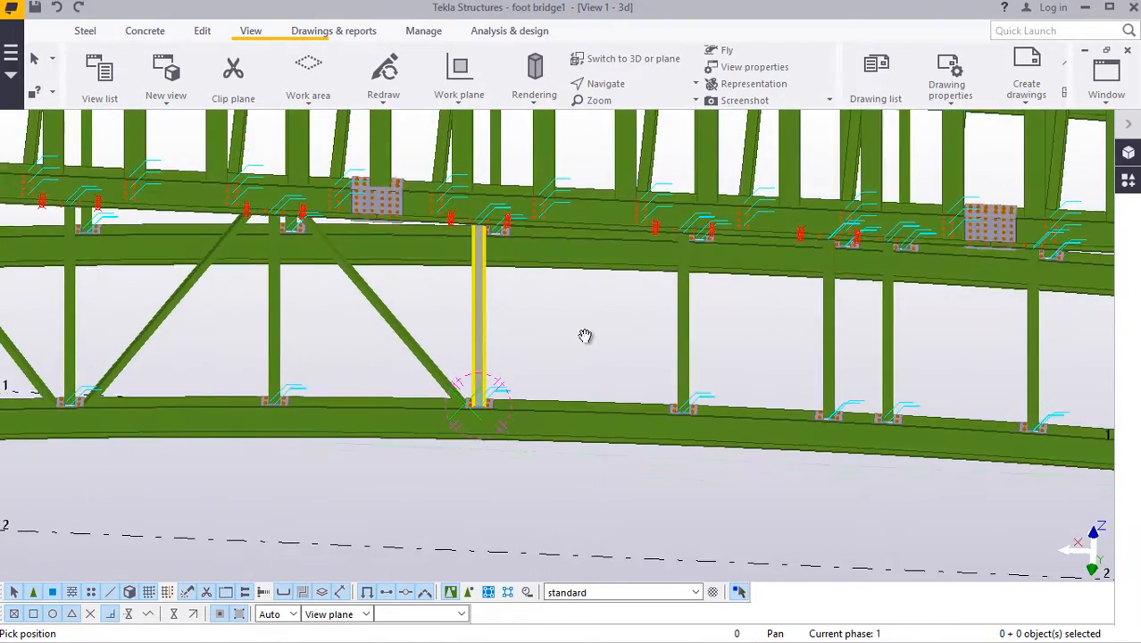
{"action": "scroll", "coordinate": [500, 410], "scroll_direction": "up", "scroll_amount": 5}
{"action": "middle_click_drag", "start_coordinate": [494, 395], "coordinate": [415, 373], "text": "ctrl"}
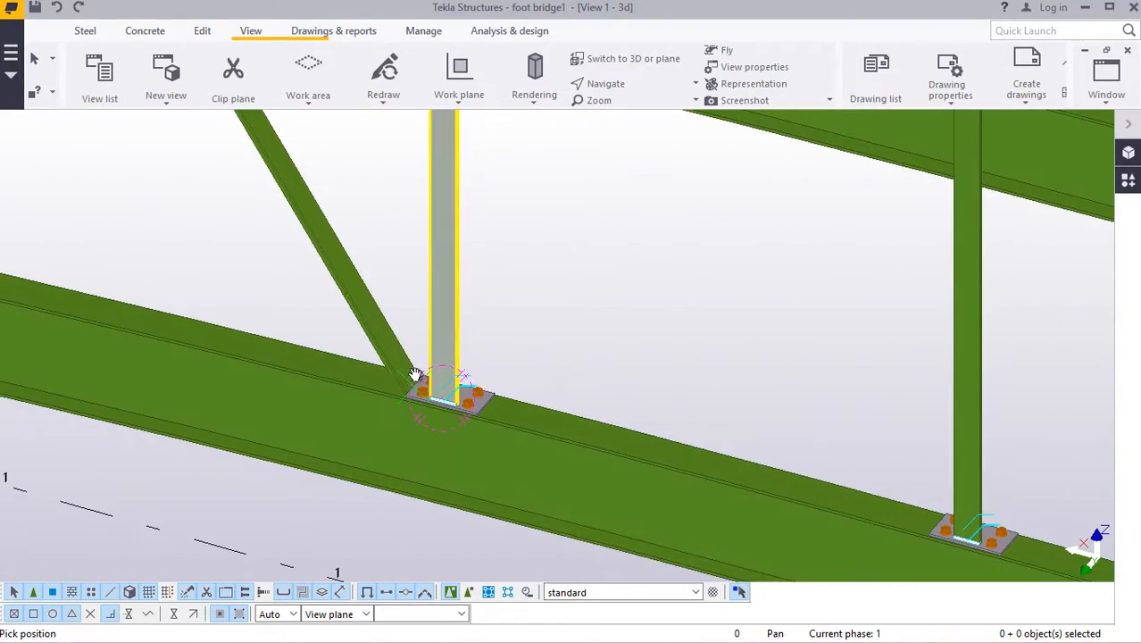
{"action": "right_click", "coordinate": [576, 291]}
{"action": "left_click", "coordinate": [594, 298]}
{"action": "scroll", "coordinate": [483, 405], "scroll_direction": "up", "scroll_amount": 5}
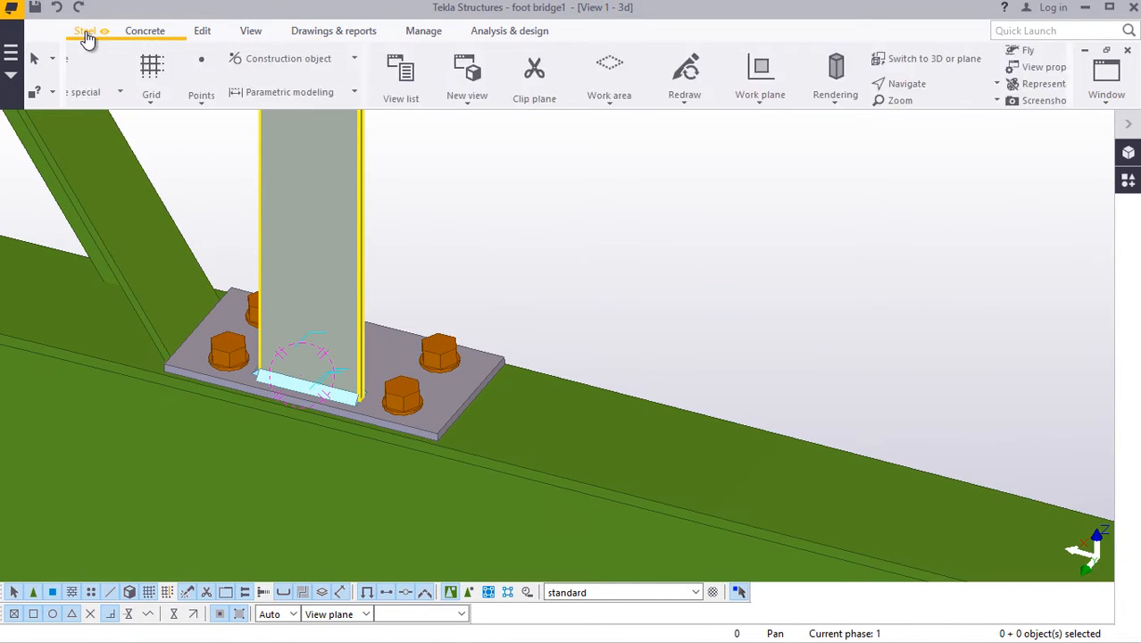
{"action": "left_click", "coordinate": [87, 34]}
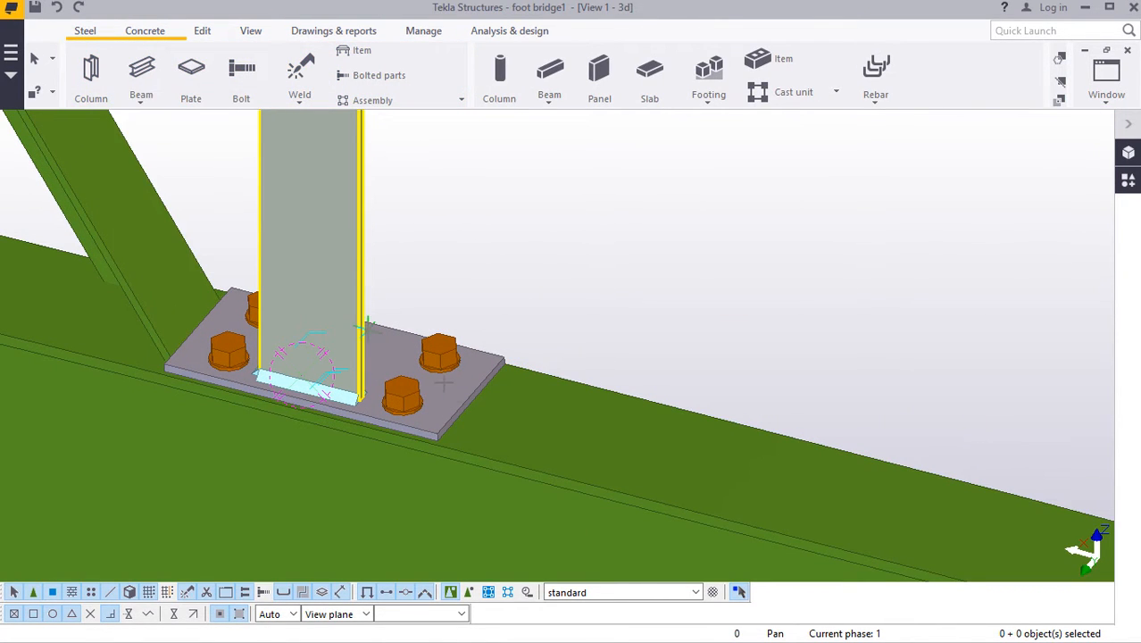
{"action": "scroll", "coordinate": [444, 384], "scroll_direction": "up", "scroll_amount": 6}
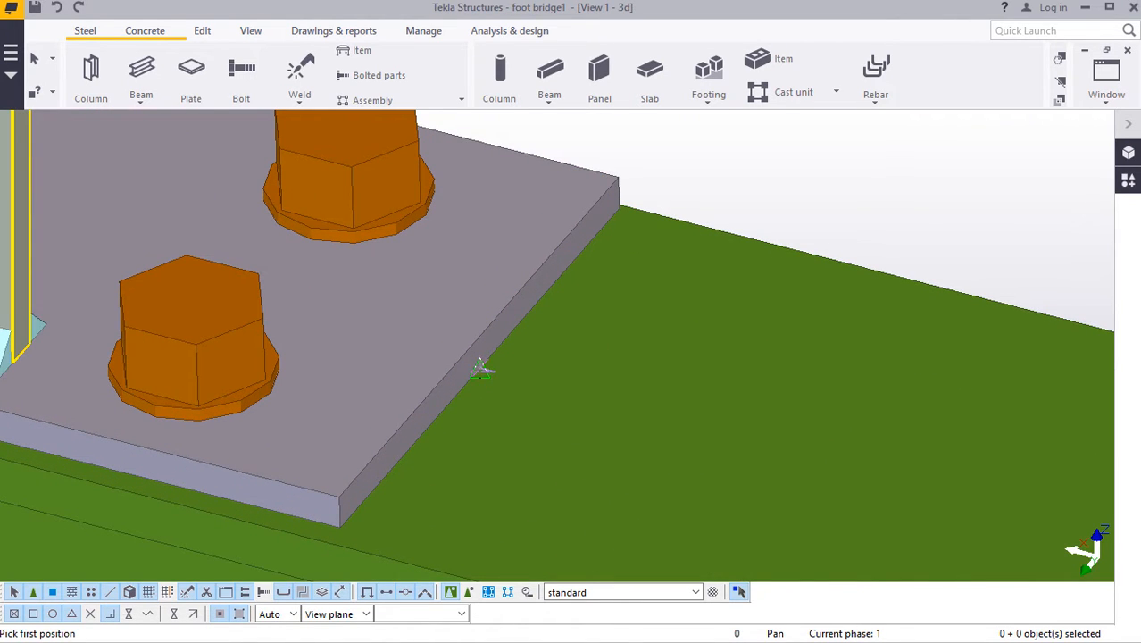
{"action": "scroll", "coordinate": [480, 368], "scroll_direction": "down", "scroll_amount": 8}
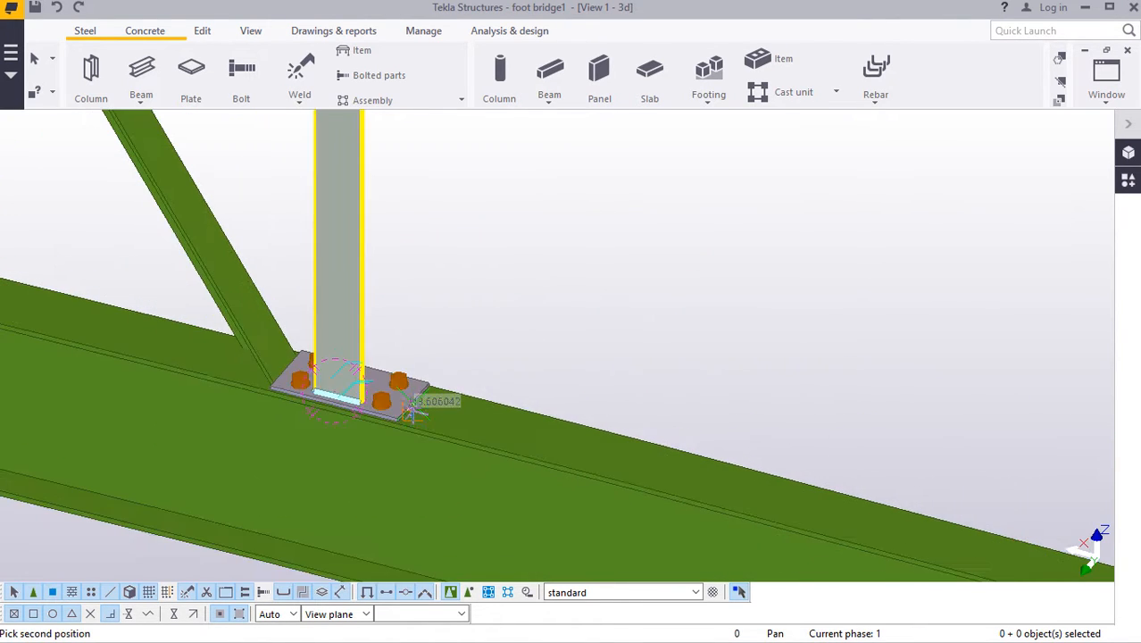
Step: Try to end the rising brace at the girder's middle point before the next post plate
{"action": "scroll", "coordinate": [427, 396], "scroll_direction": "down", "scroll_amount": 6}
{"action": "scroll", "coordinate": [594, 265], "scroll_direction": "up", "scroll_amount": 6}
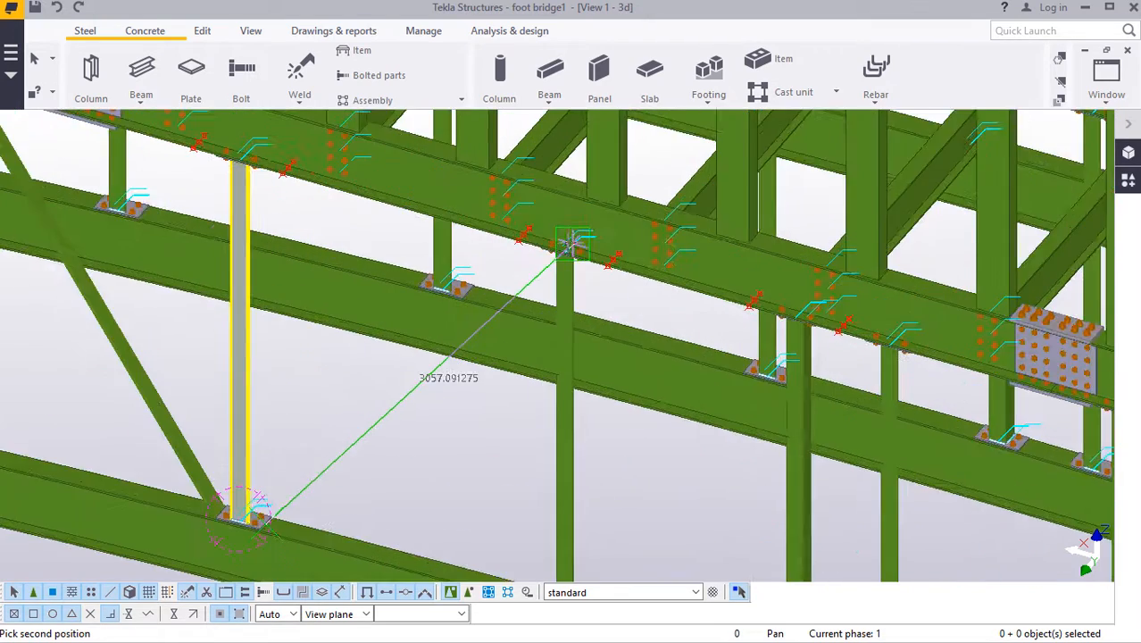
{"action": "scroll", "coordinate": [505, 229], "scroll_direction": "up", "scroll_amount": 5}
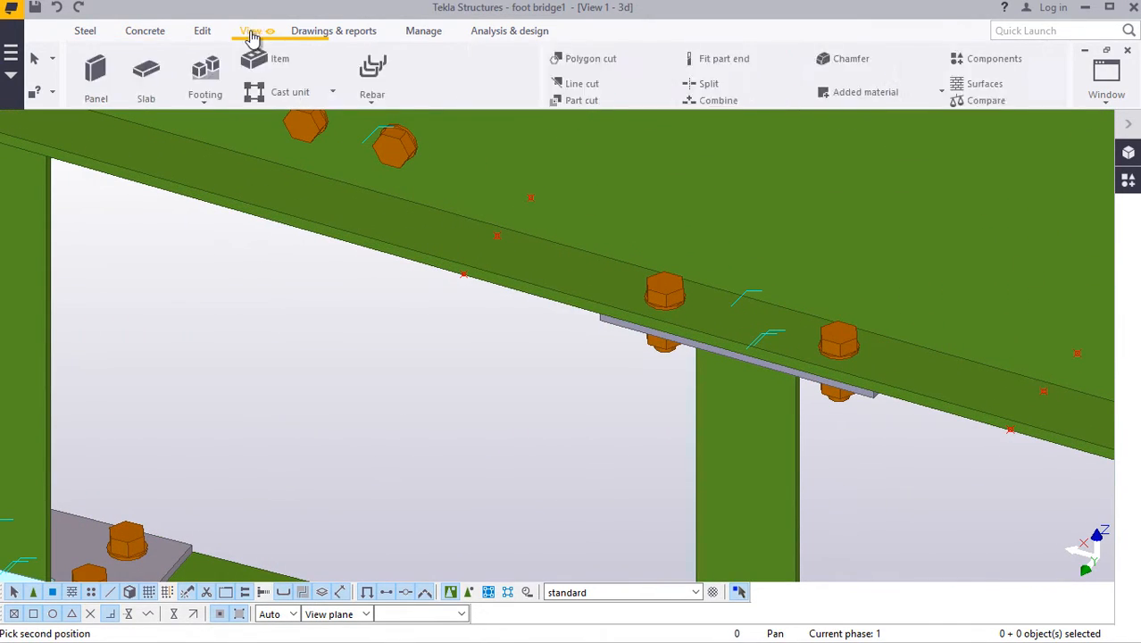
{"action": "left_click", "coordinate": [251, 34]}
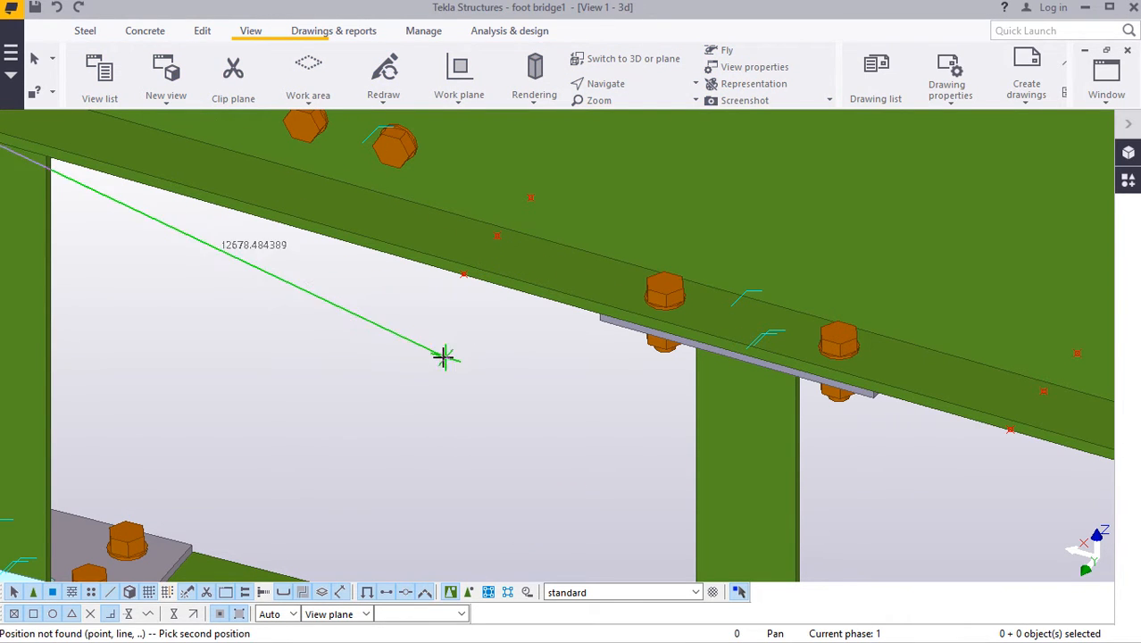
{"action": "left_click", "coordinate": [480, 370]}
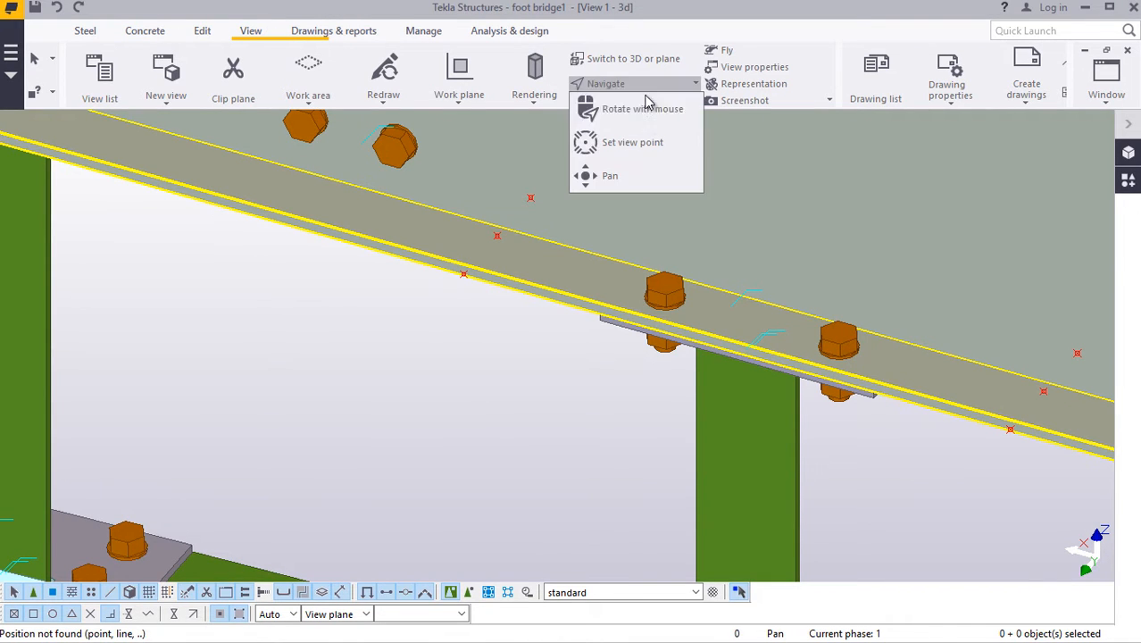
Step: Exit the view point command and delete the misplaced brace that starts at the arch chord post plate's end edge
{"action": "scroll", "coordinate": [277, 441], "scroll_direction": "down", "scroll_amount": 2}
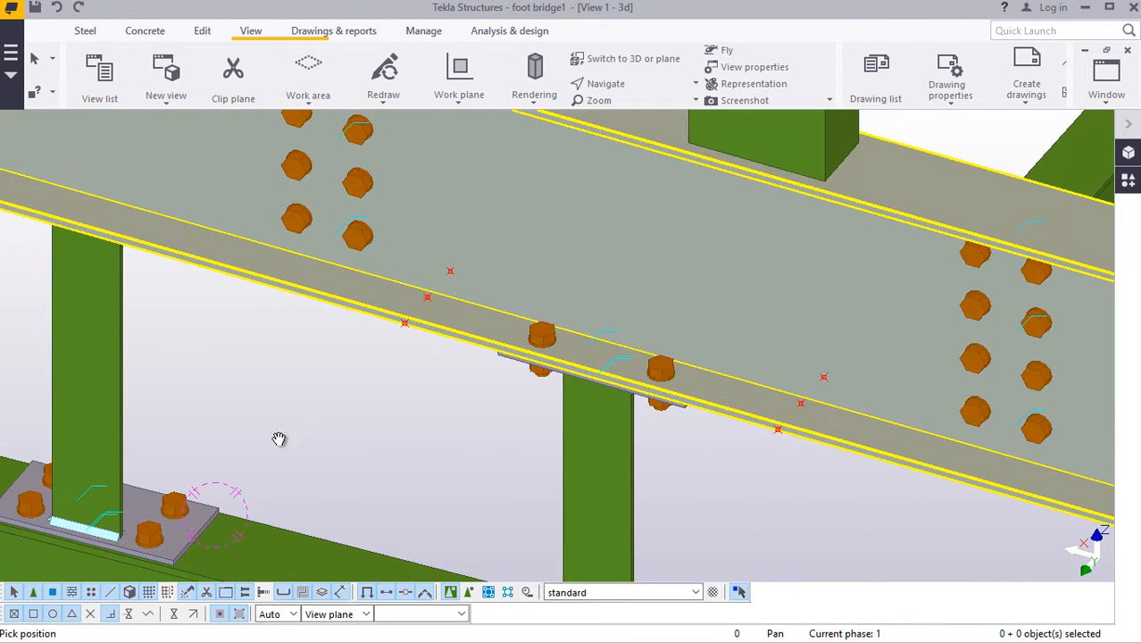
{"action": "scroll", "coordinate": [253, 485], "scroll_direction": "down", "scroll_amount": 4}
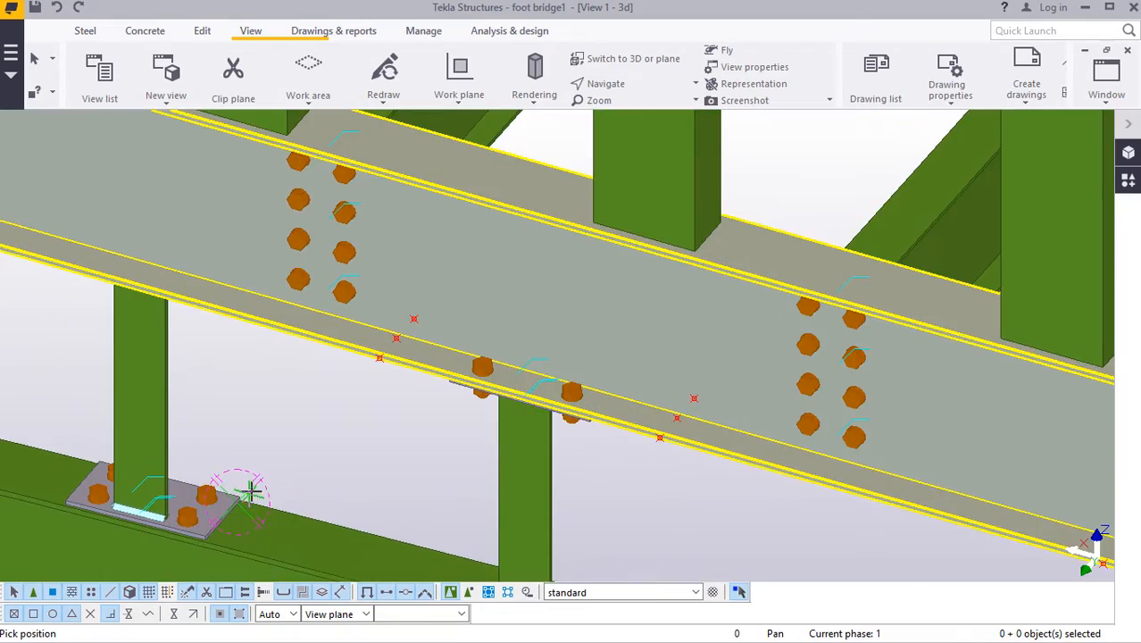
{"action": "scroll", "coordinate": [254, 484], "scroll_direction": "down", "scroll_amount": 5}
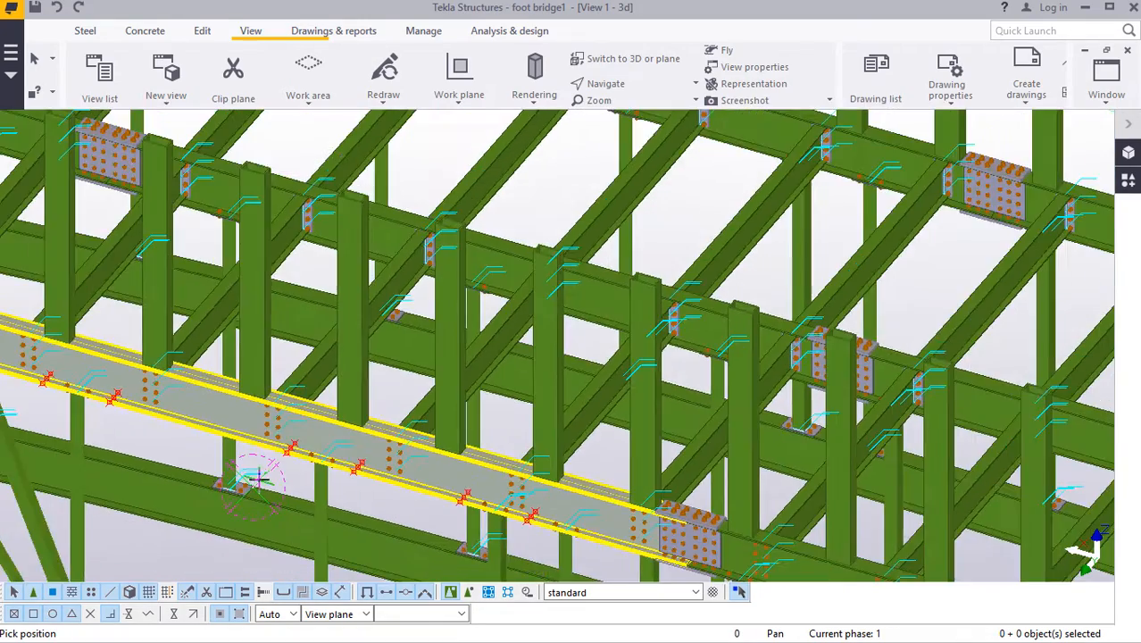
{"action": "scroll", "coordinate": [204, 482], "scroll_direction": "down", "scroll_amount": 4}
{"action": "scroll", "coordinate": [170, 532], "scroll_direction": "up", "scroll_amount": 6}
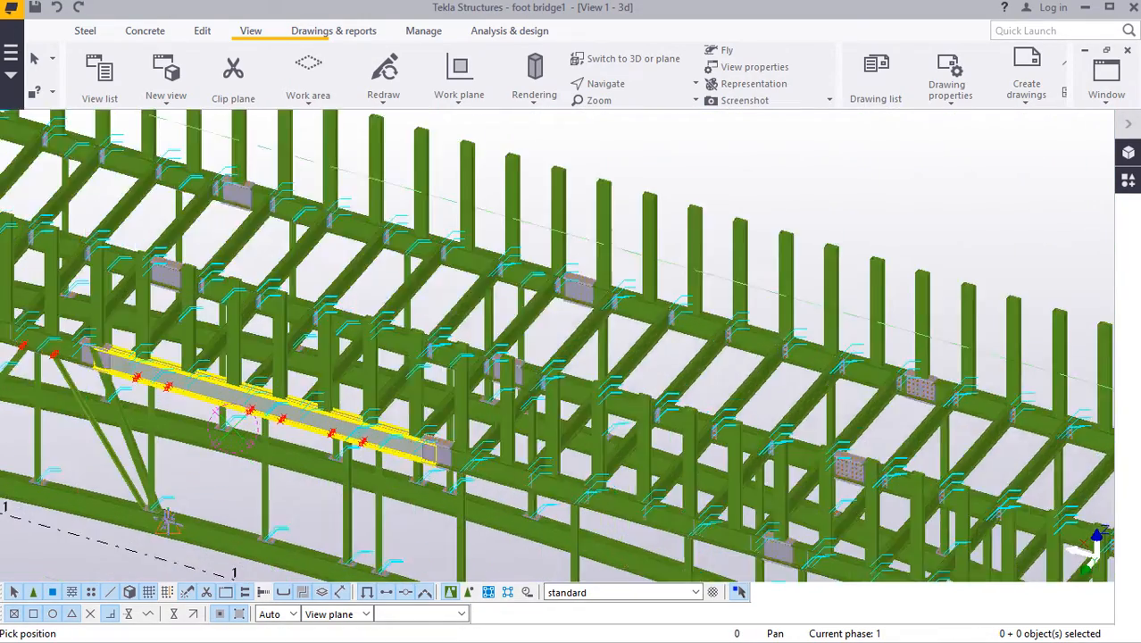
{"action": "scroll", "coordinate": [157, 516], "scroll_direction": "up", "scroll_amount": 5}
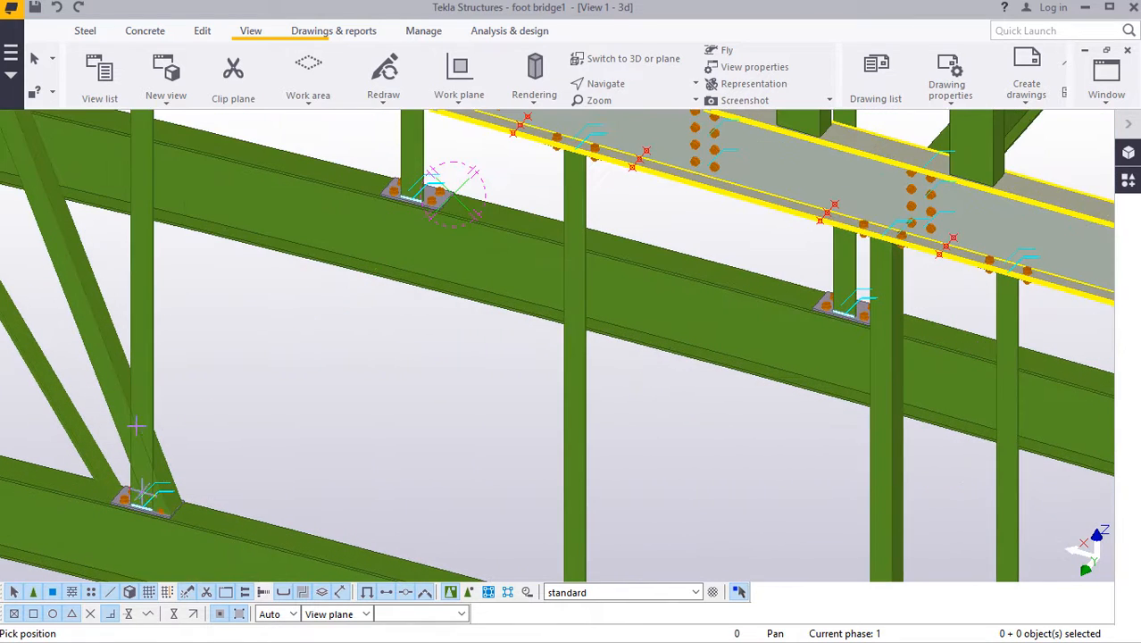
{"action": "scroll", "coordinate": [137, 426], "scroll_direction": "up", "scroll_amount": 2}
{"action": "right_click", "coordinate": [234, 390]}
{"action": "left_click", "coordinate": [283, 130]}
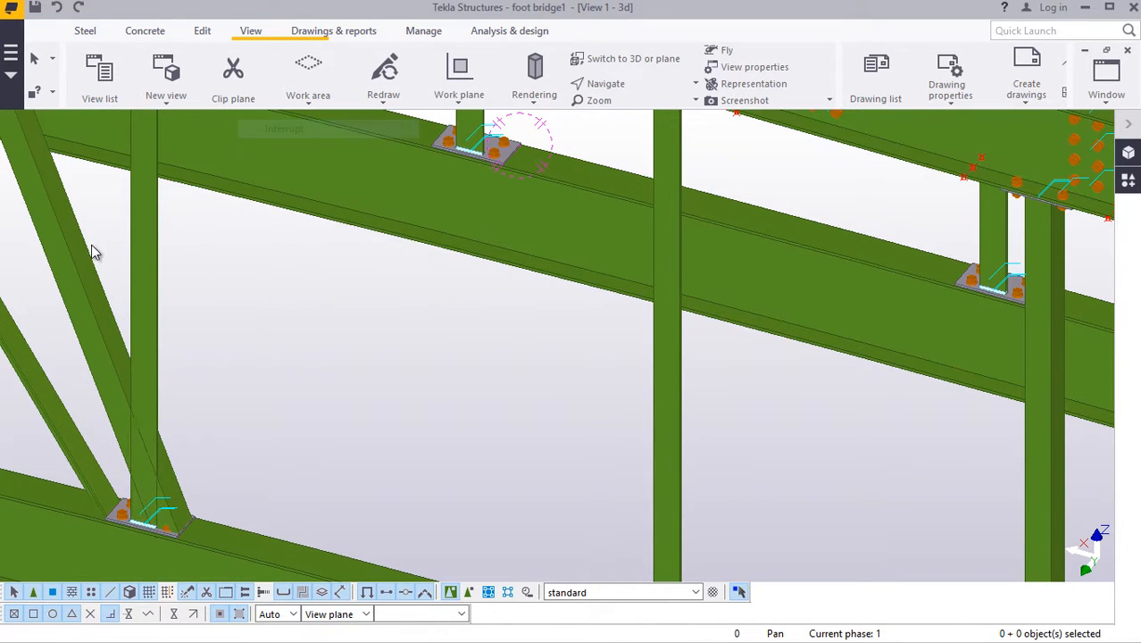
{"action": "right_click", "coordinate": [274, 193]}
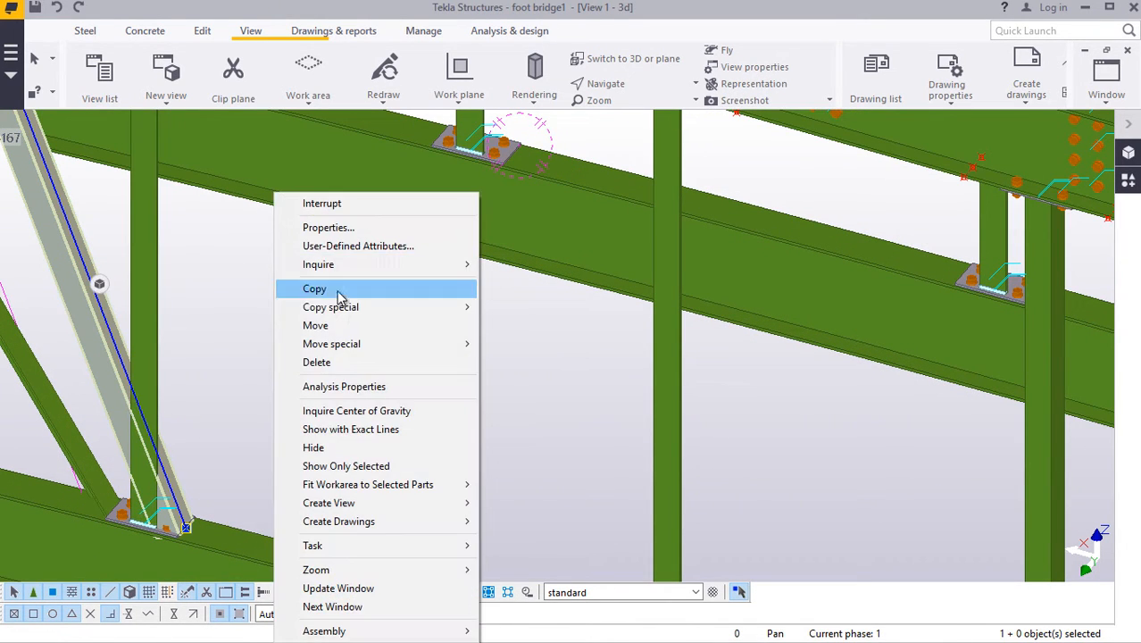
{"action": "left_click", "coordinate": [320, 363]}
{"action": "left_click", "coordinate": [405, 251]}
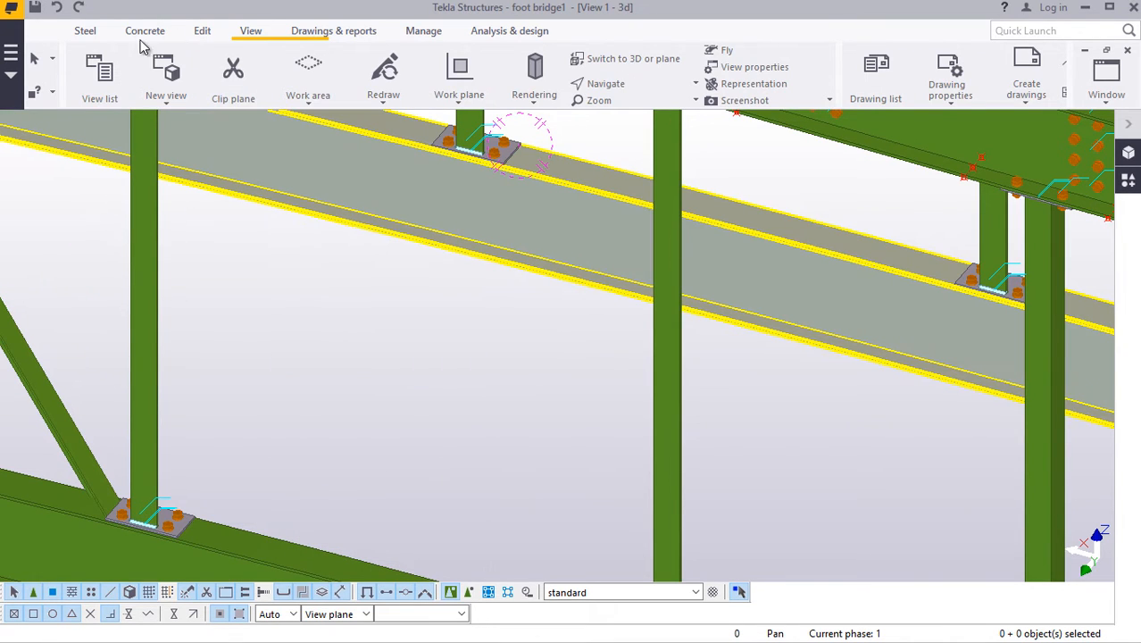
Step: Start a new rising steel beam at the free end-edge midpoint of the arch chord post plate
{"action": "left_click", "coordinate": [78, 34]}
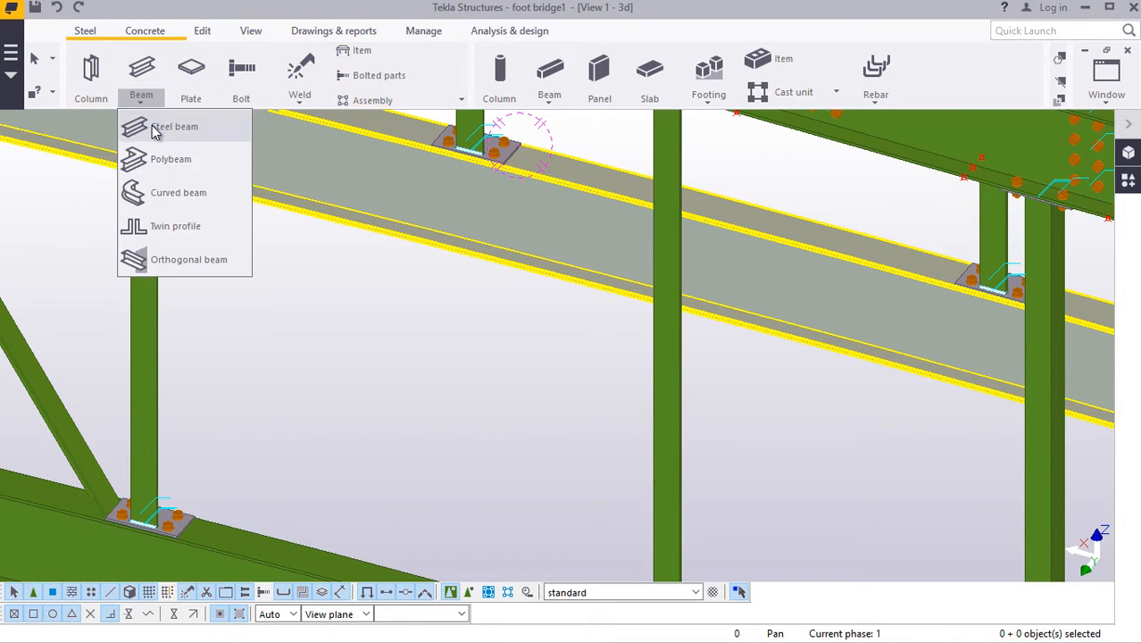
{"action": "scroll", "coordinate": [210, 562], "scroll_direction": "up", "scroll_amount": 10}
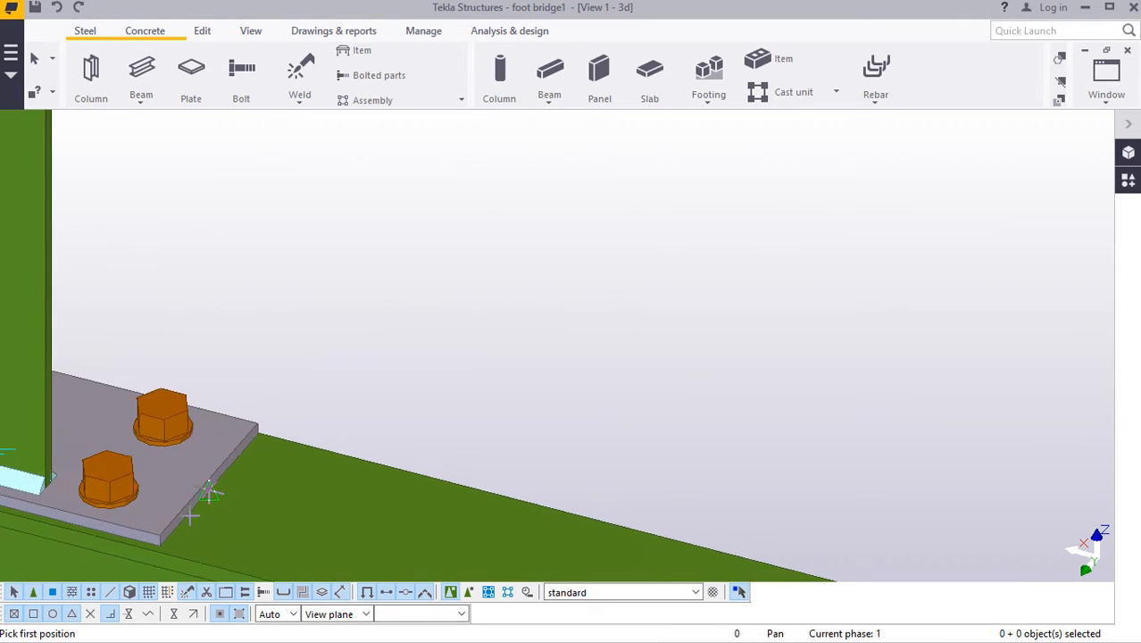
Step: Model a diagonal brace from the post base plate's edge on the lower beam to the middle construction point under the upper beam
{"action": "scroll", "coordinate": [214, 508], "scroll_direction": "up", "scroll_amount": 2}
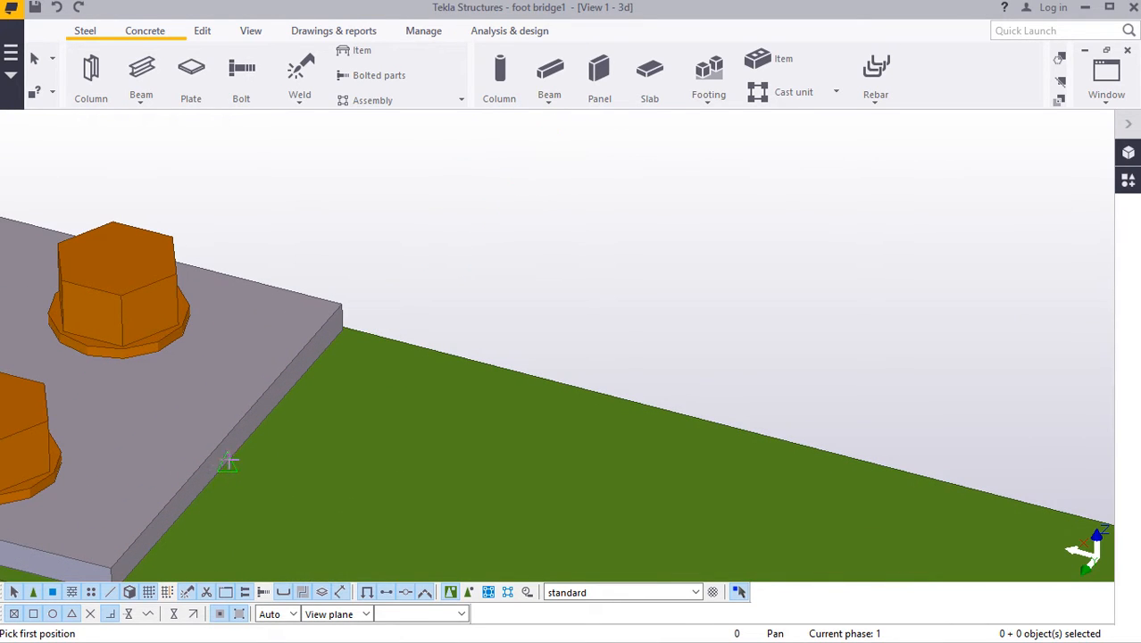
{"action": "scroll", "coordinate": [228, 464], "scroll_direction": "down", "scroll_amount": 10}
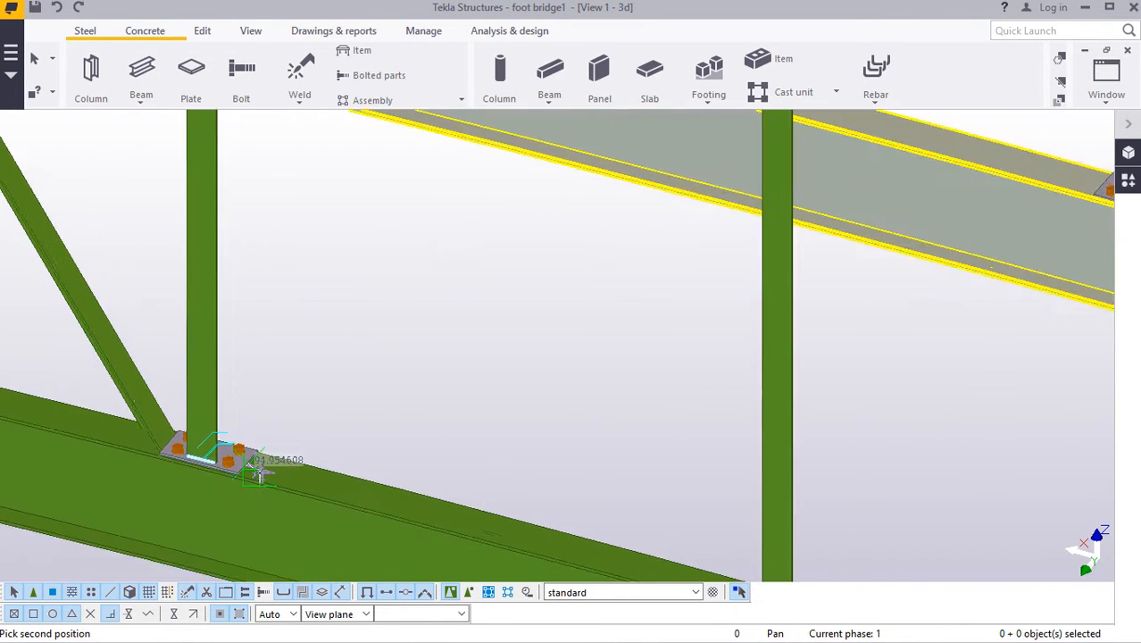
{"action": "scroll", "coordinate": [347, 397], "scroll_direction": "down", "scroll_amount": 3}
{"action": "scroll", "coordinate": [383, 311], "scroll_direction": "up", "scroll_amount": 8}
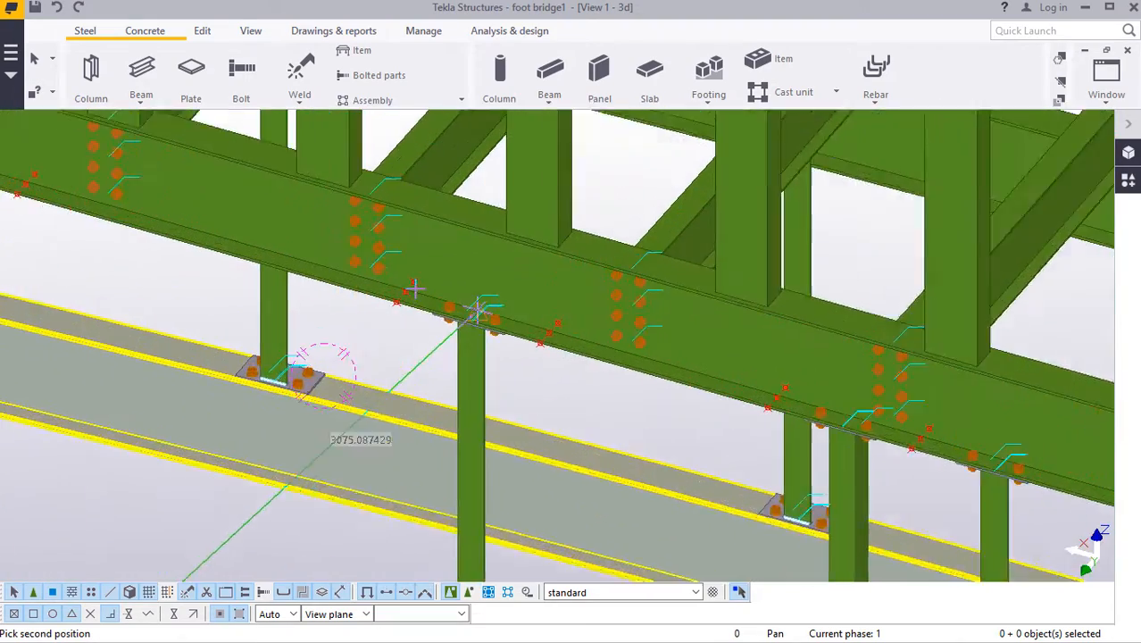
{"action": "scroll", "coordinate": [401, 178], "scroll_direction": "up", "scroll_amount": 2}
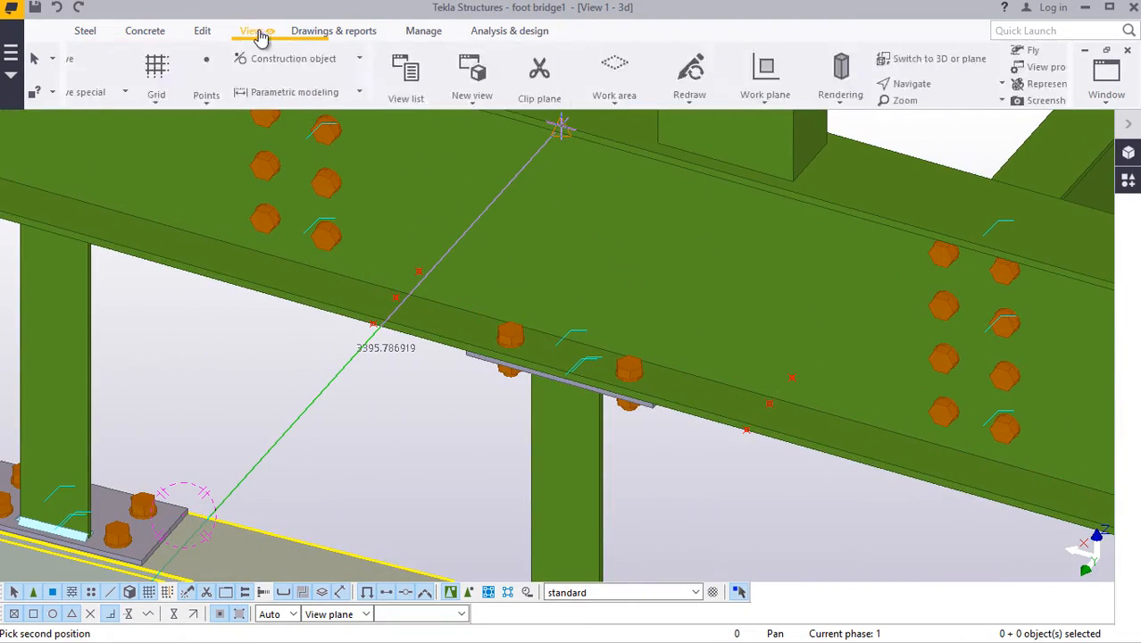
{"action": "left_click", "coordinate": [635, 83]}
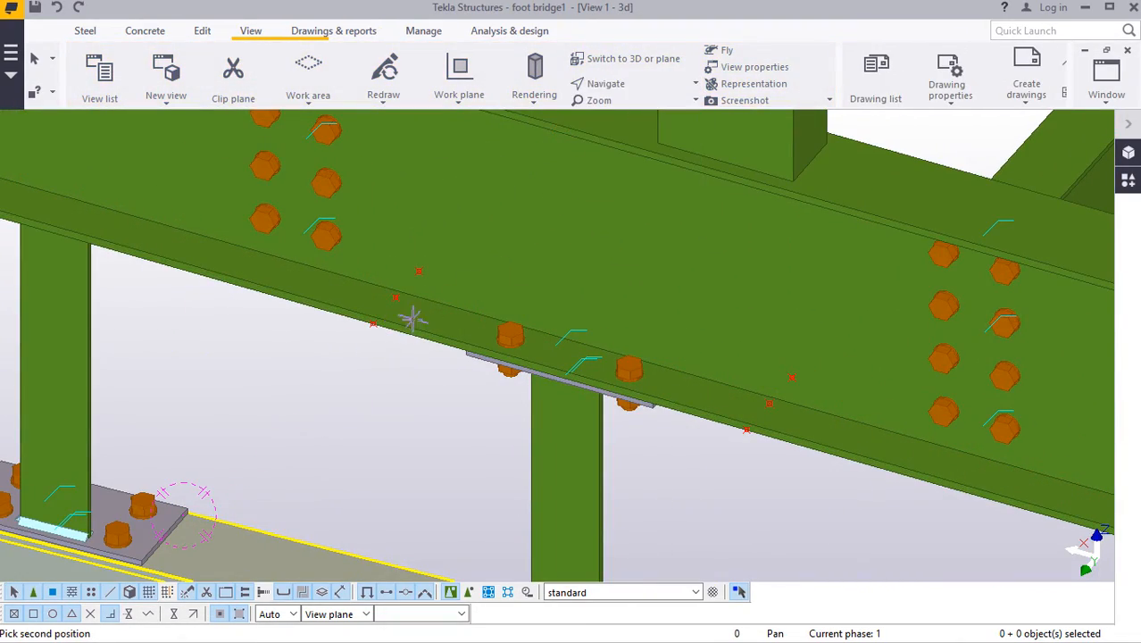
{"action": "left_click_drag", "start_coordinate": [413, 329], "coordinate": [422, 306]}
{"action": "right_click", "coordinate": [386, 372]}
{"action": "left_click", "coordinate": [421, 108]}
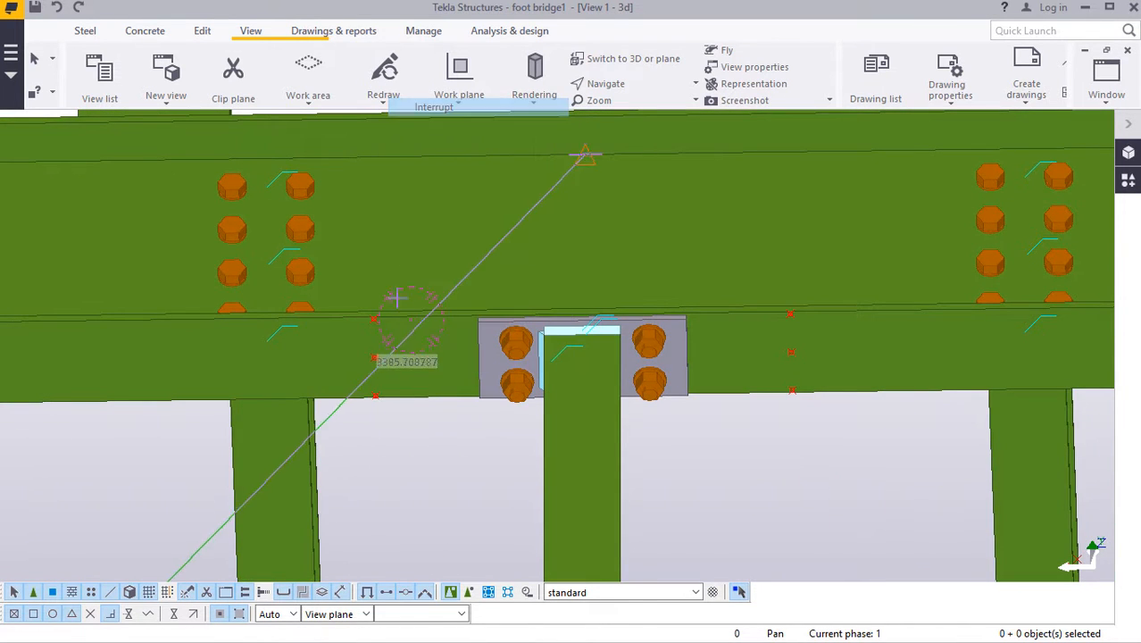
{"action": "scroll", "coordinate": [382, 313], "scroll_direction": "up", "scroll_amount": 2}
{"action": "scroll", "coordinate": [375, 382], "scroll_direction": "up", "scroll_amount": 1}
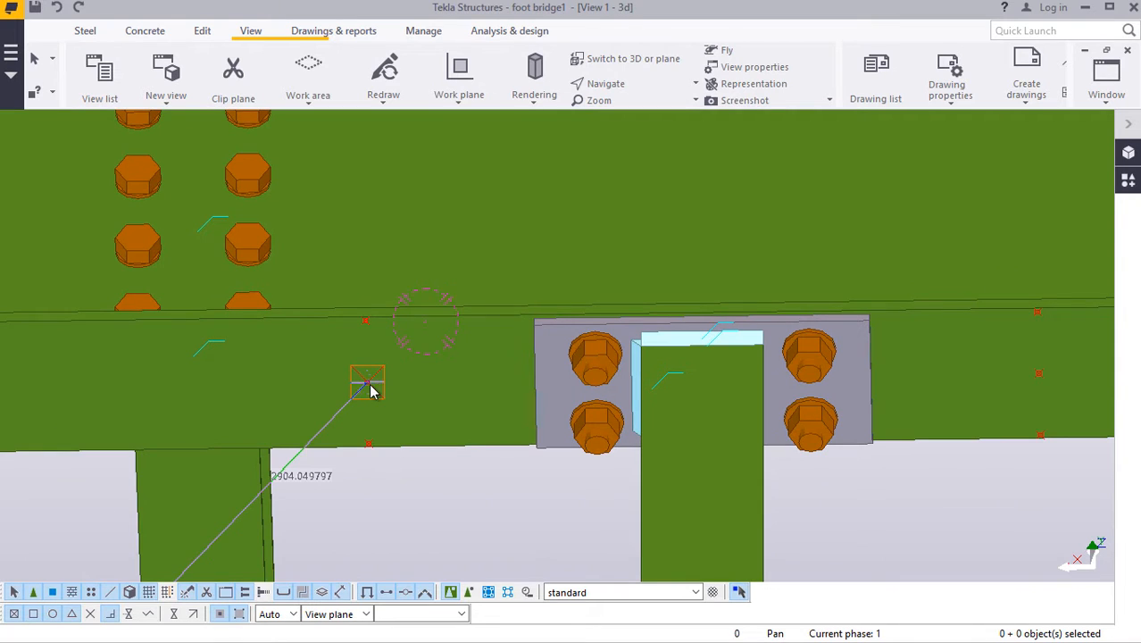
{"action": "left_click", "coordinate": [370, 386]}
{"action": "right_click", "coordinate": [368, 379]}
{"action": "left_click", "coordinate": [448, 116]}
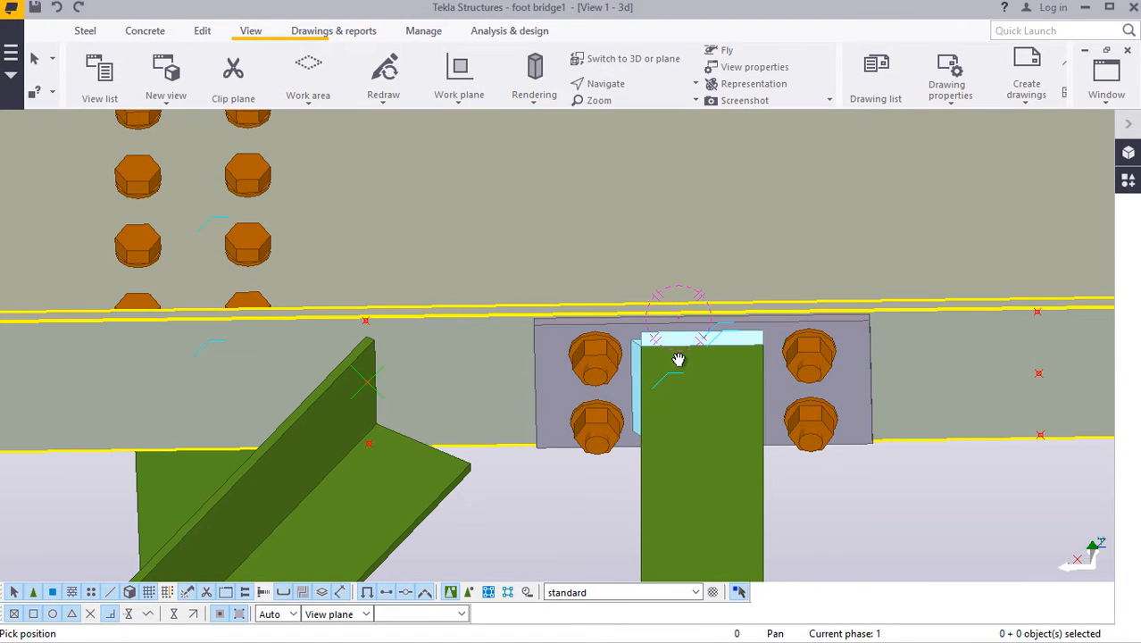
Step: Start a second brace at the middle construction point under the upper beam, on the other side of the post from the first brace
{"action": "middle_click_drag", "start_coordinate": [678, 359], "coordinate": [530, 397], "text": "ctrl"}
{"action": "scroll", "coordinate": [529, 397], "scroll_direction": "down", "scroll_amount": 4}
{"action": "middle_click_drag", "start_coordinate": [576, 340], "coordinate": [552, 415], "text": "ctrl"}
{"action": "scroll", "coordinate": [372, 307], "scroll_direction": "down", "scroll_amount": 4}
{"action": "mouse_move", "coordinate": [371, 306]}
{"action": "middle_mouse_down", "text": "ctrl"}
{"action": "mouse_move", "coordinate": [359, 341]}
{"action": "mouse_move", "coordinate": [260, 328]}
{"action": "mouse_move", "coordinate": [474, 311]}
{"action": "mouse_move", "coordinate": [349, 286]}
{"action": "mouse_move", "coordinate": [310, 301]}
{"action": "mouse_move", "coordinate": [382, 287]}
{"action": "mouse_move", "coordinate": [395, 267]}
{"action": "mouse_move", "coordinate": [351, 326]}
{"action": "mouse_move", "coordinate": [366, 295]}
{"action": "mouse_move", "coordinate": [349, 254]}
{"action": "mouse_move", "coordinate": [655, 323]}
{"action": "mouse_move", "coordinate": [655, 301]}
{"action": "mouse_move", "coordinate": [542, 301]}
{"action": "mouse_move", "coordinate": [525, 290]}
{"action": "mouse_move", "coordinate": [517, 334]}
{"action": "mouse_move", "coordinate": [381, 308]}
{"action": "mouse_move", "coordinate": [425, 182]}
{"action": "mouse_move", "coordinate": [392, 275]}
{"action": "mouse_move", "coordinate": [351, 204]}
{"action": "mouse_move", "coordinate": [378, 302]}
{"action": "middle_mouse_up", "text": "ctrl"}
{"action": "scroll", "coordinate": [381, 308], "scroll_direction": "down", "scroll_amount": 2}
{"action": "scroll", "coordinate": [340, 307], "scroll_direction": "up", "scroll_amount": 5}
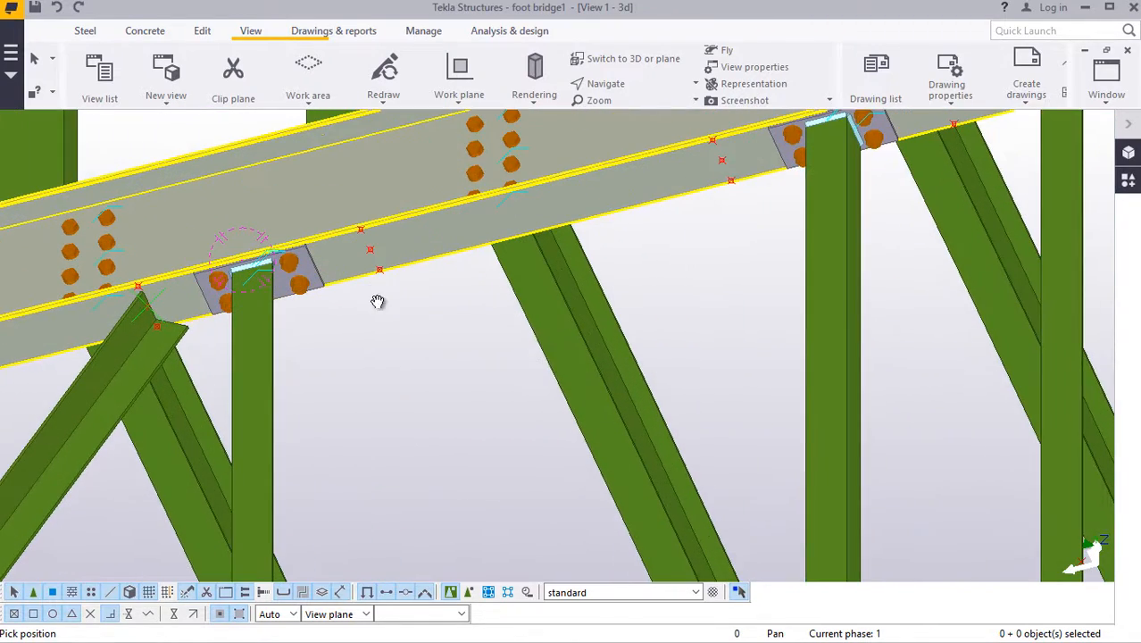
{"action": "right_click", "coordinate": [378, 303]}
{"action": "left_click", "coordinate": [420, 327]}
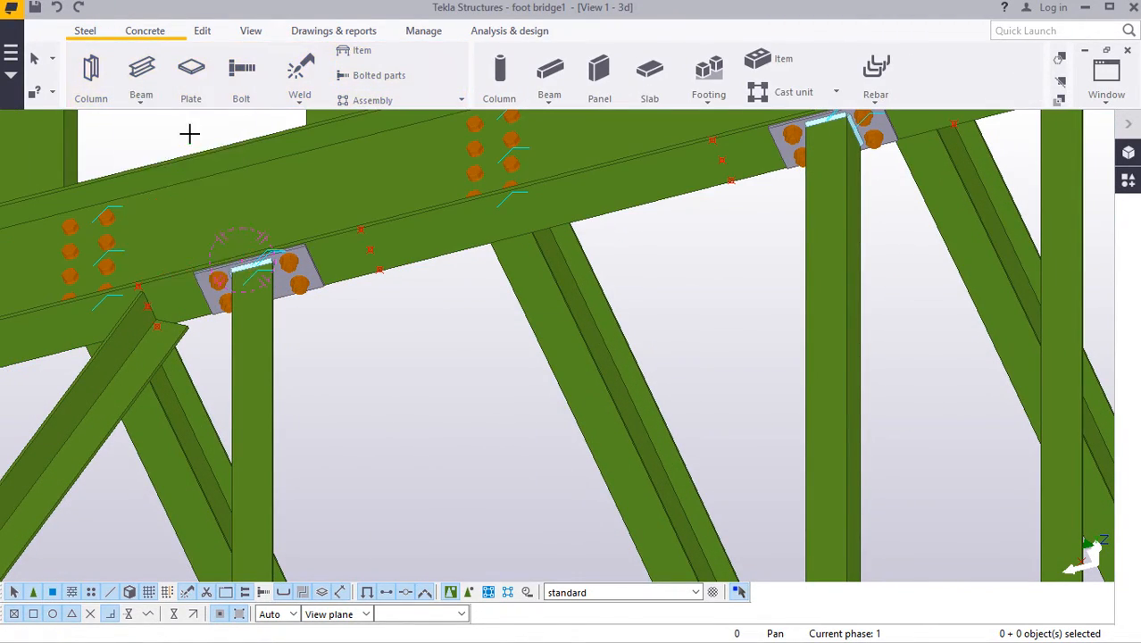
{"action": "scroll", "coordinate": [367, 252], "scroll_direction": "up", "scroll_amount": 5}
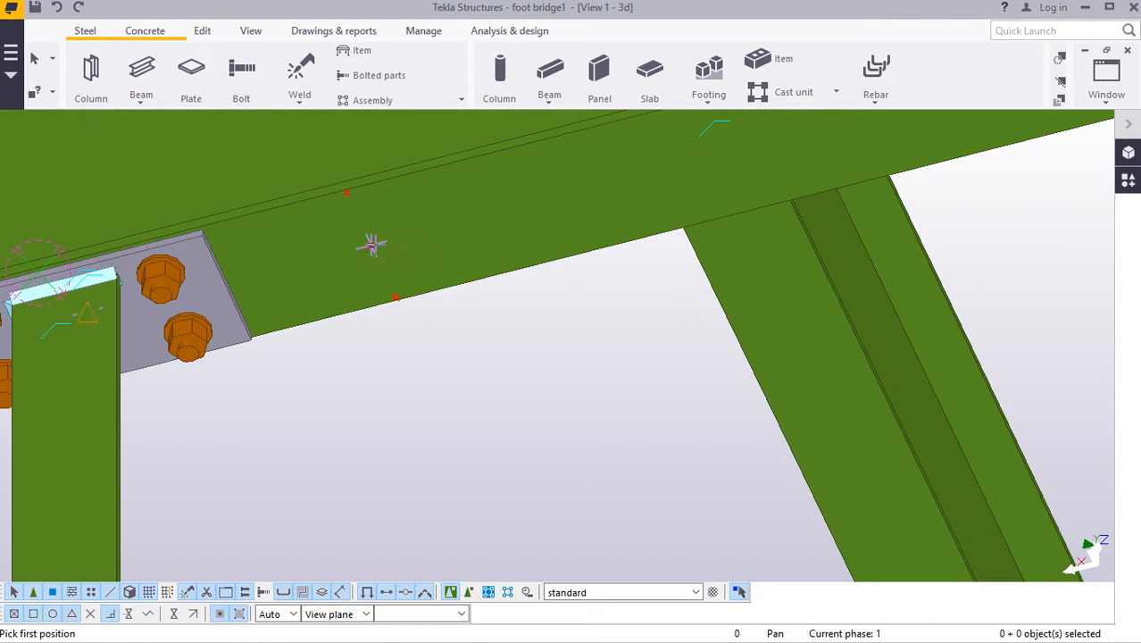
{"action": "scroll", "coordinate": [371, 246], "scroll_direction": "down", "scroll_amount": 5}
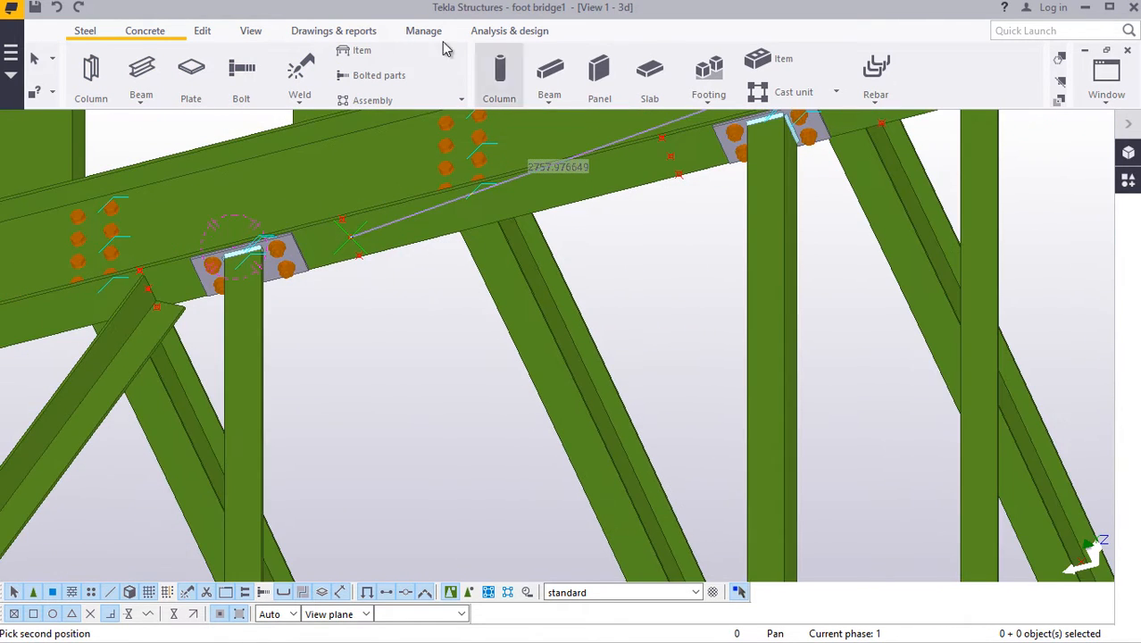
Step: Finish the second brace at the near edge of the next post's base plate on the lower beam and end the beam command
{"action": "left_click", "coordinate": [250, 32]}
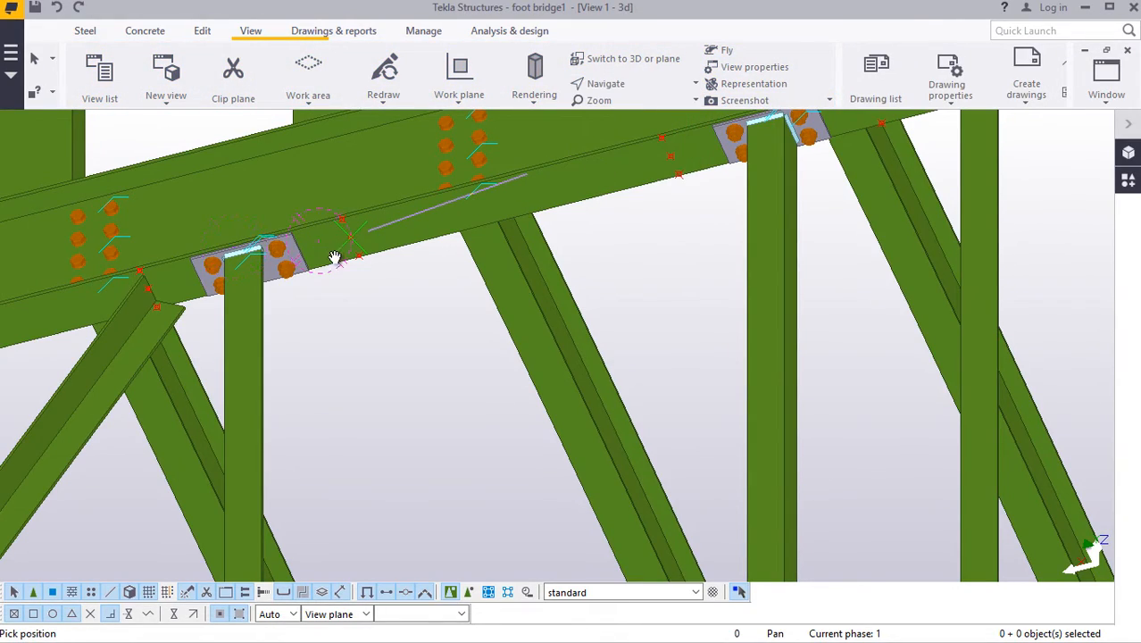
{"action": "middle_click_drag", "start_coordinate": [335, 257], "coordinate": [453, 448], "text": "ctrl"}
{"action": "scroll", "coordinate": [377, 315], "scroll_direction": "down", "scroll_amount": 2}
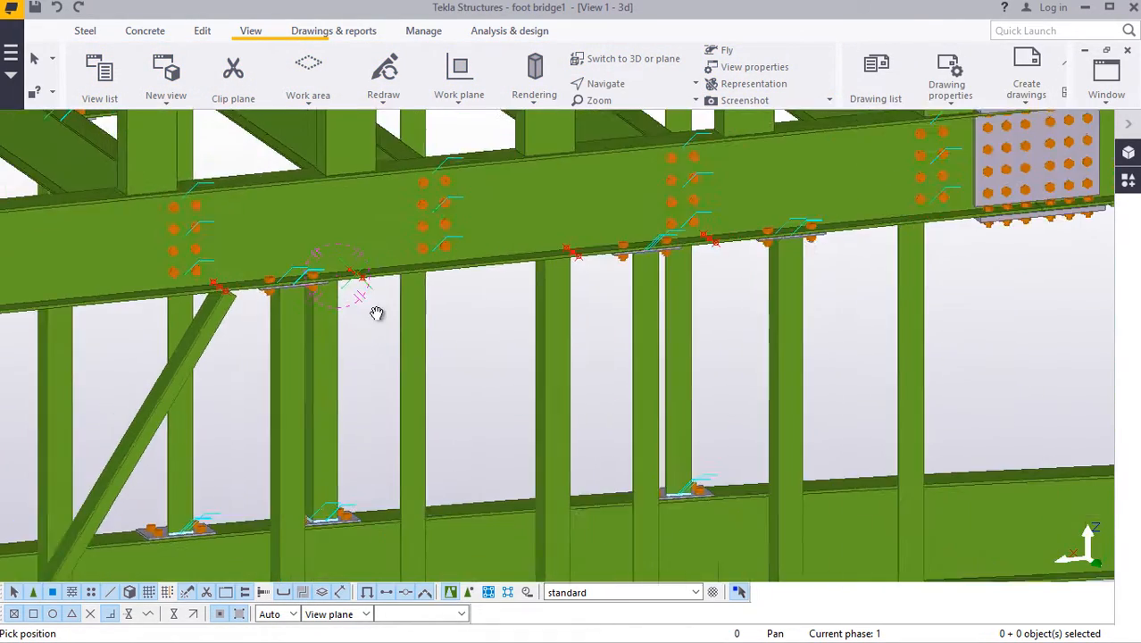
{"action": "scroll", "coordinate": [377, 313], "scroll_direction": "down", "scroll_amount": 2}
{"action": "middle_click_drag", "start_coordinate": [404, 361], "coordinate": [400, 420], "text": "ctrl"}
{"action": "middle_click_drag", "start_coordinate": [425, 335], "coordinate": [472, 415], "text": "ctrl"}
{"action": "scroll", "coordinate": [478, 384], "scroll_direction": "up", "scroll_amount": 4}
{"action": "right_click", "coordinate": [459, 327]}
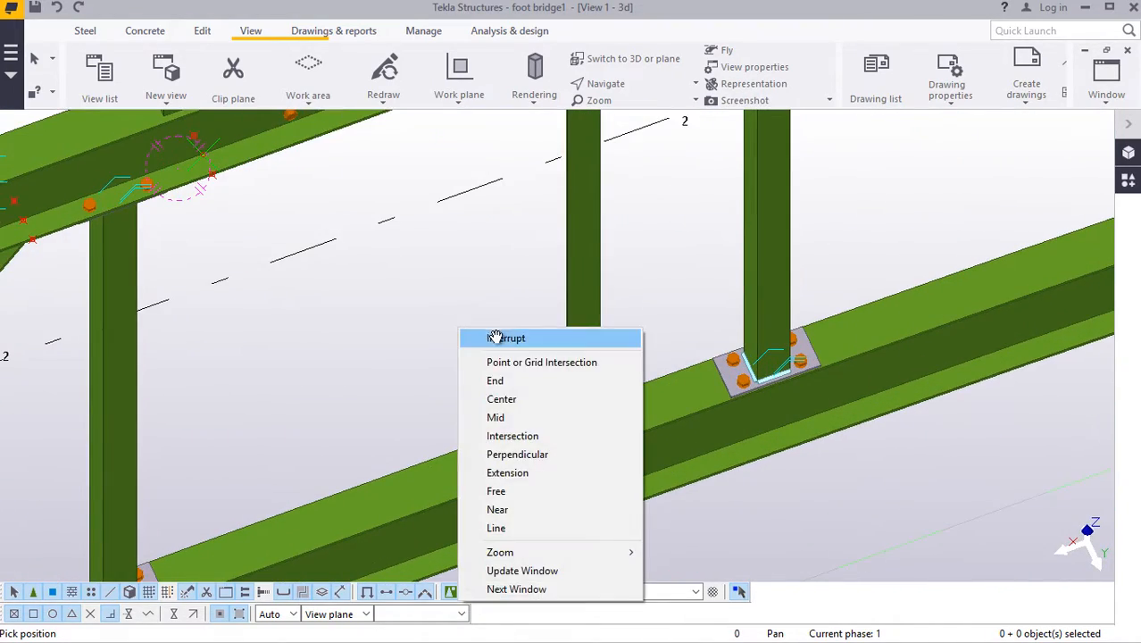
{"action": "left_click", "coordinate": [496, 338]}
{"action": "scroll", "coordinate": [533, 457], "scroll_direction": "up", "scroll_amount": 8}
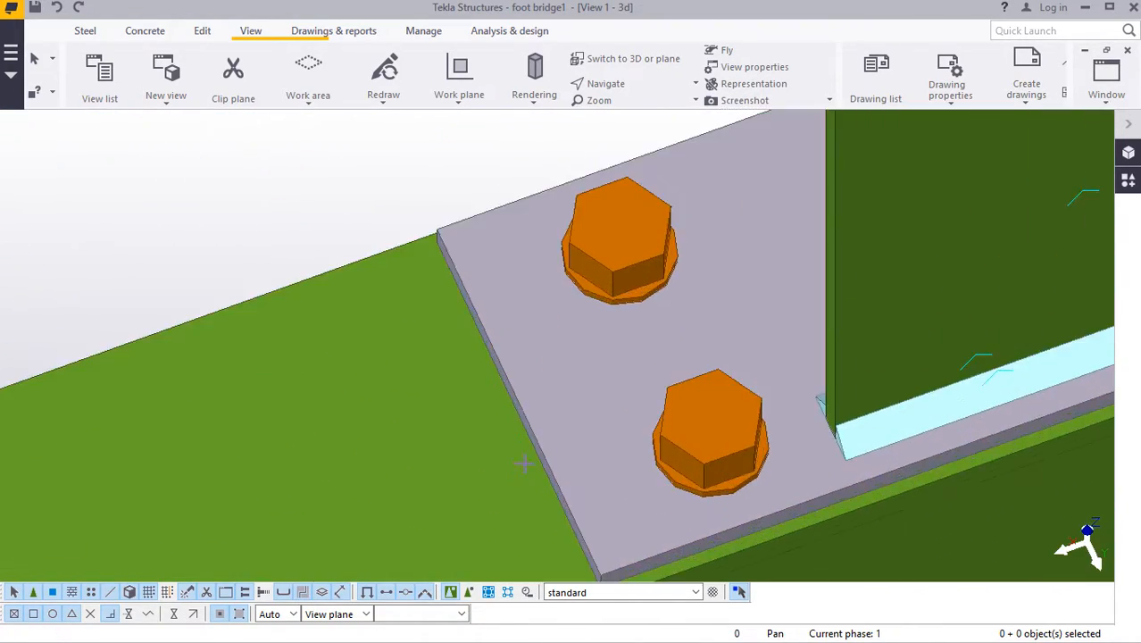
{"action": "scroll", "coordinate": [523, 450], "scroll_direction": "up", "scroll_amount": 2}
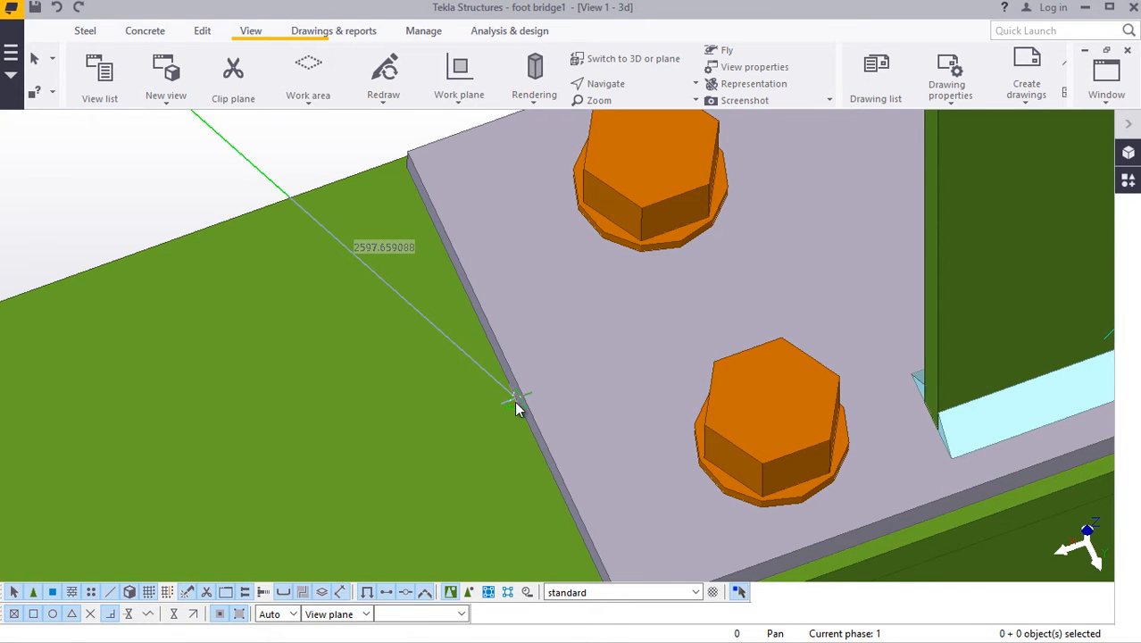
{"action": "left_click", "coordinate": [516, 402]}
{"action": "scroll", "coordinate": [403, 359], "scroll_direction": "down", "scroll_amount": 10}
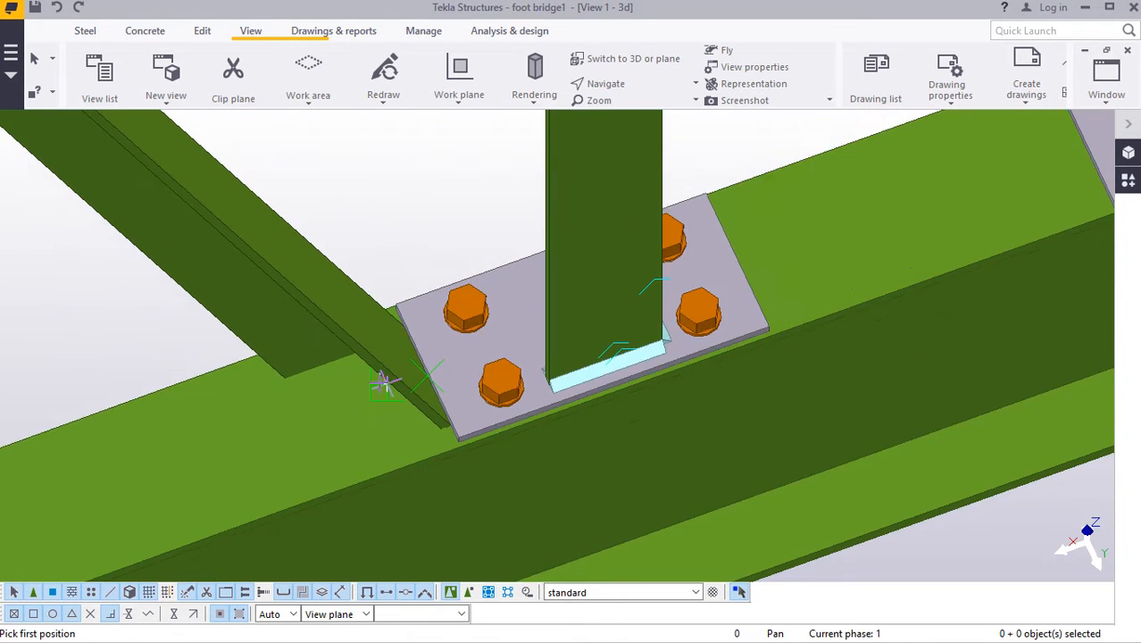
{"action": "scroll", "coordinate": [399, 380], "scroll_direction": "down", "scroll_amount": 5}
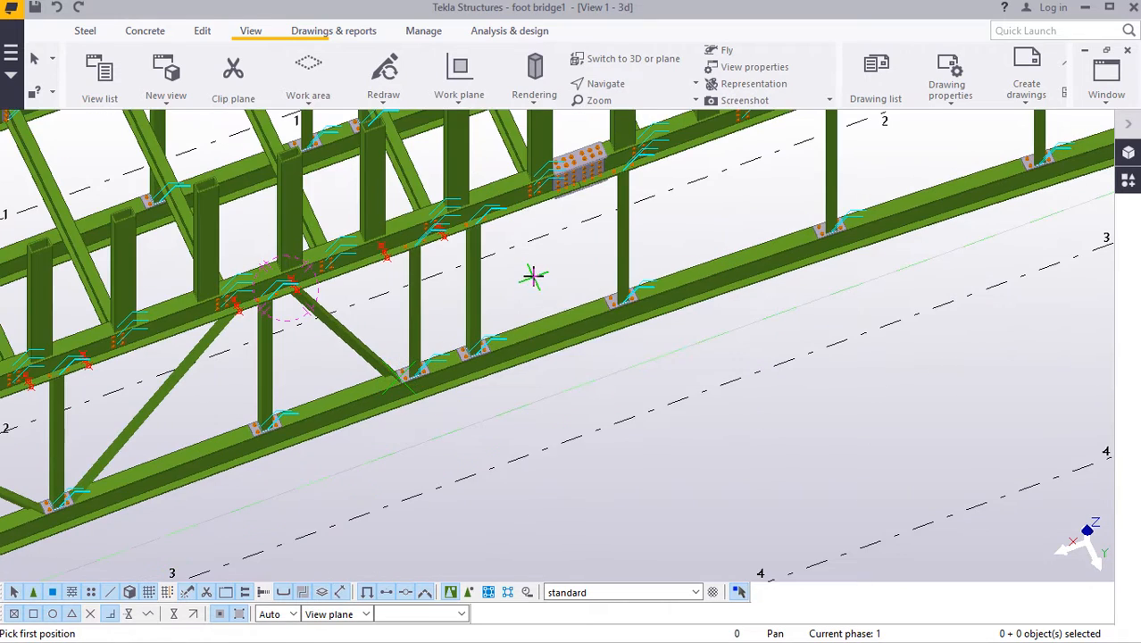
{"action": "right_click", "coordinate": [533, 275]}
{"action": "left_click", "coordinate": [581, 288]}
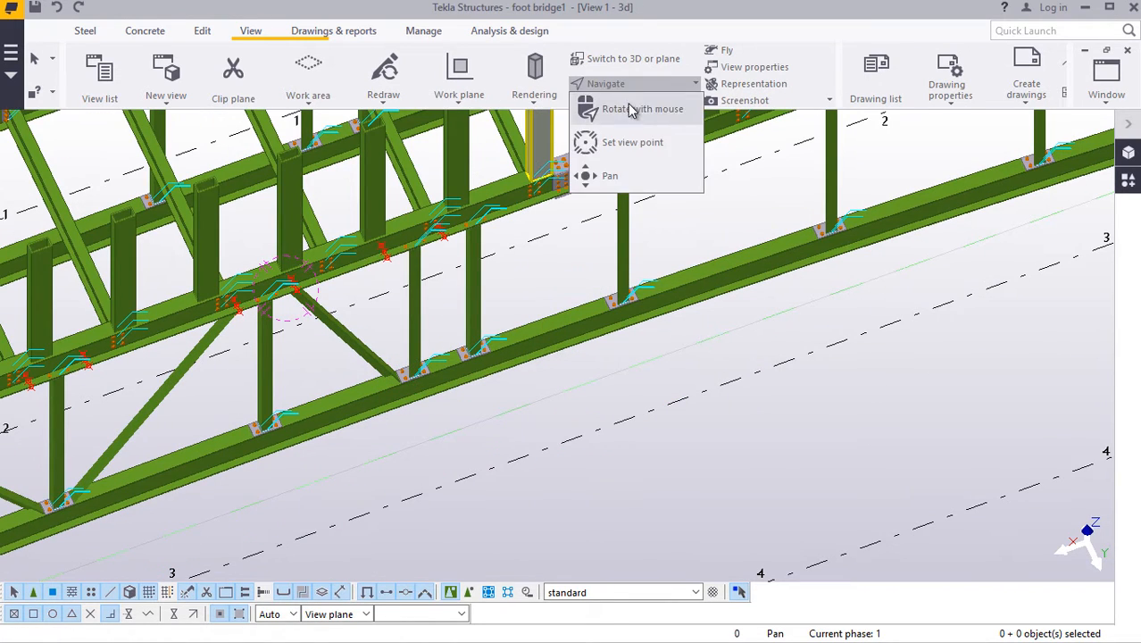
Step: Delete the vertical post next to the one where the second brace meets the lower beam
{"action": "middle_click_drag", "start_coordinate": [453, 310], "coordinate": [532, 305], "text": "ctrl"}
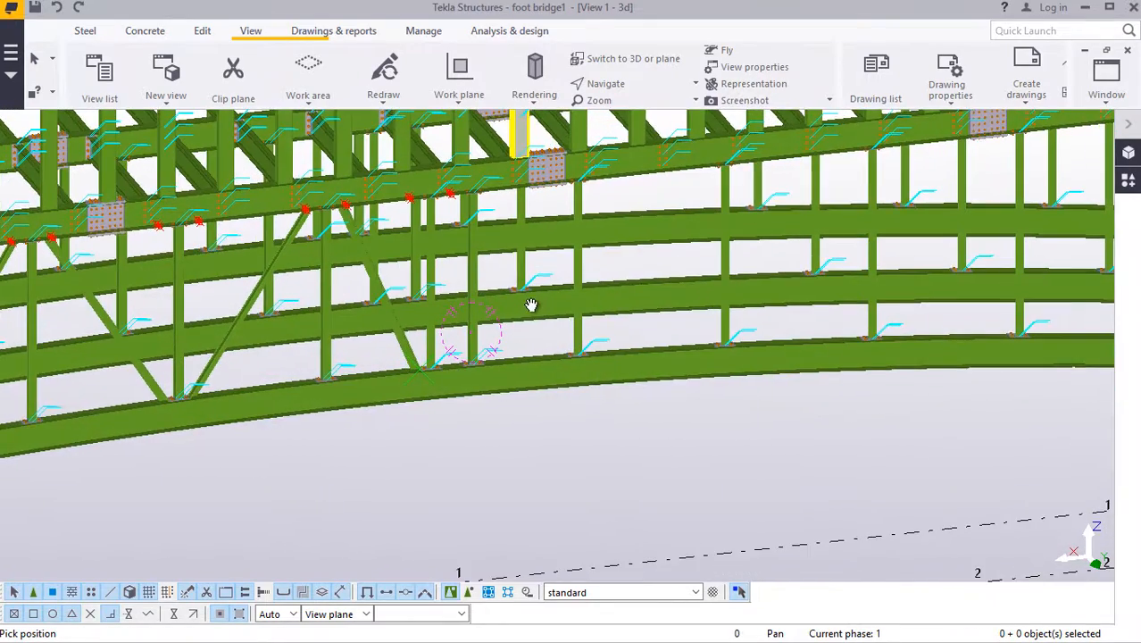
{"action": "scroll", "coordinate": [502, 339], "scroll_direction": "up", "scroll_amount": 10}
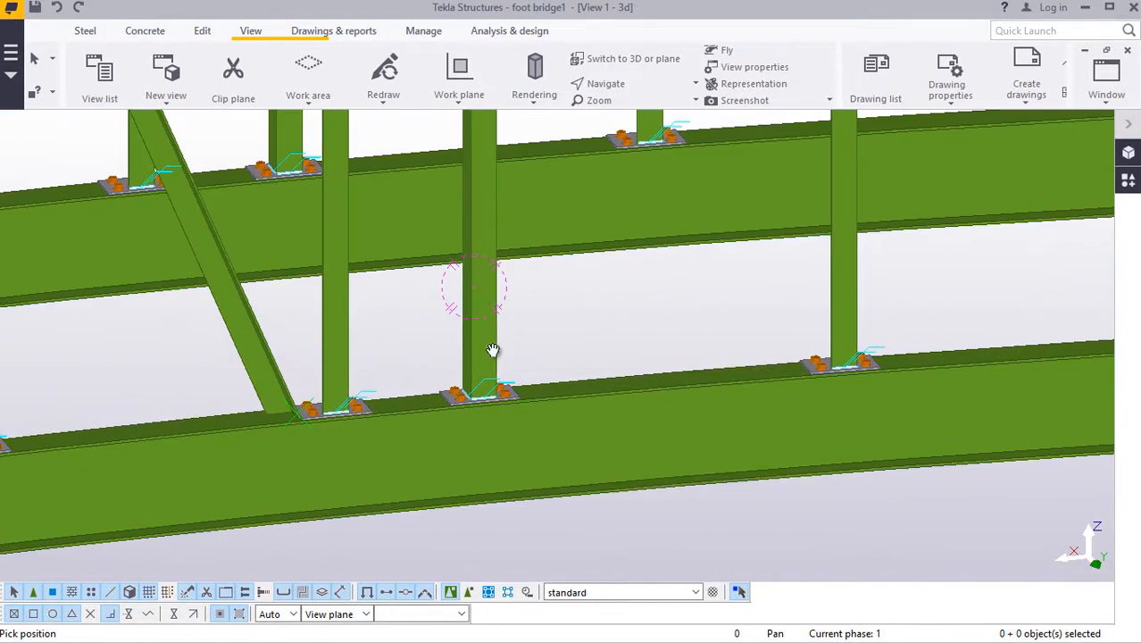
{"action": "right_click", "coordinate": [600, 309]}
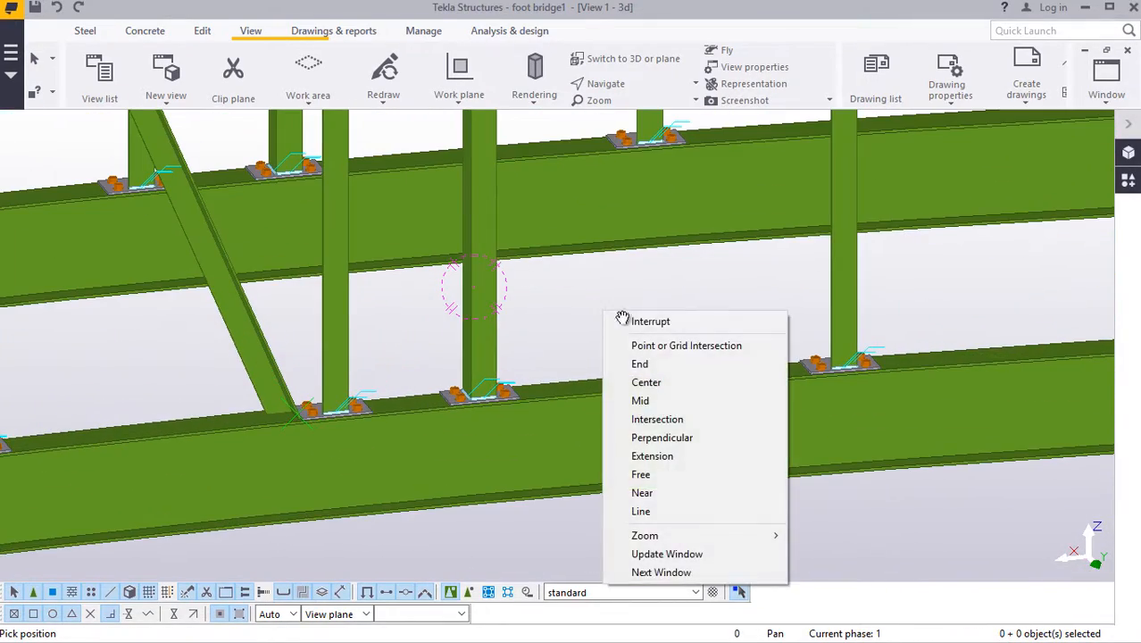
{"action": "left_click", "coordinate": [640, 324]}
{"action": "right_click", "coordinate": [590, 315]}
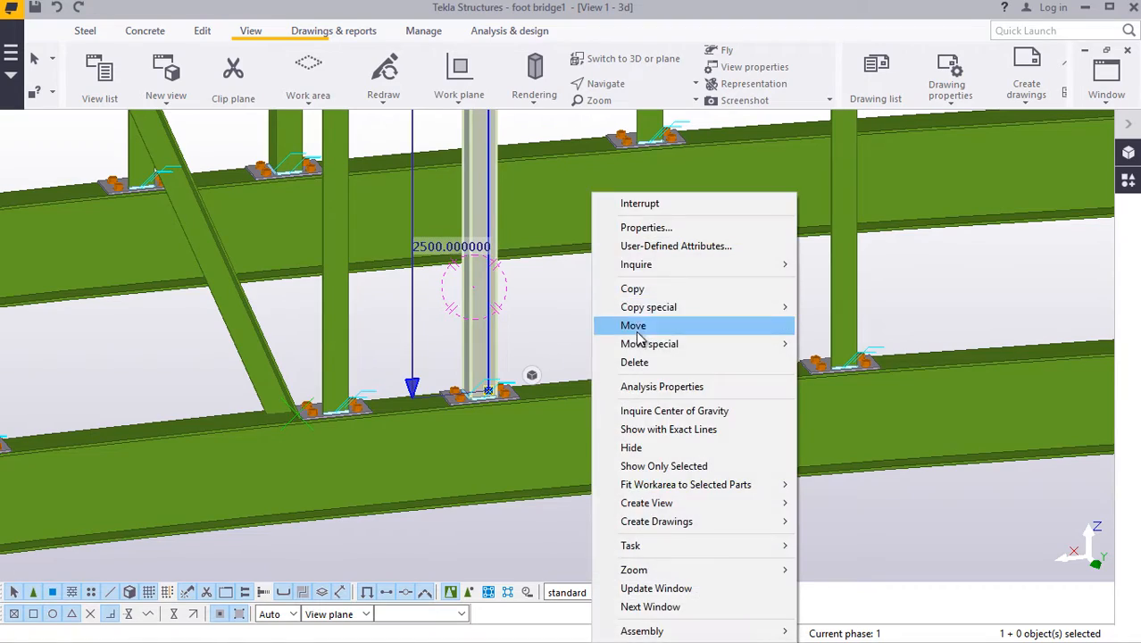
{"action": "left_click", "coordinate": [636, 363]}
Step: Inspect the upper beam connections around the removed post and undo its deletion
{"action": "scroll", "coordinate": [515, 461], "scroll_direction": "down", "scroll_amount": 10}
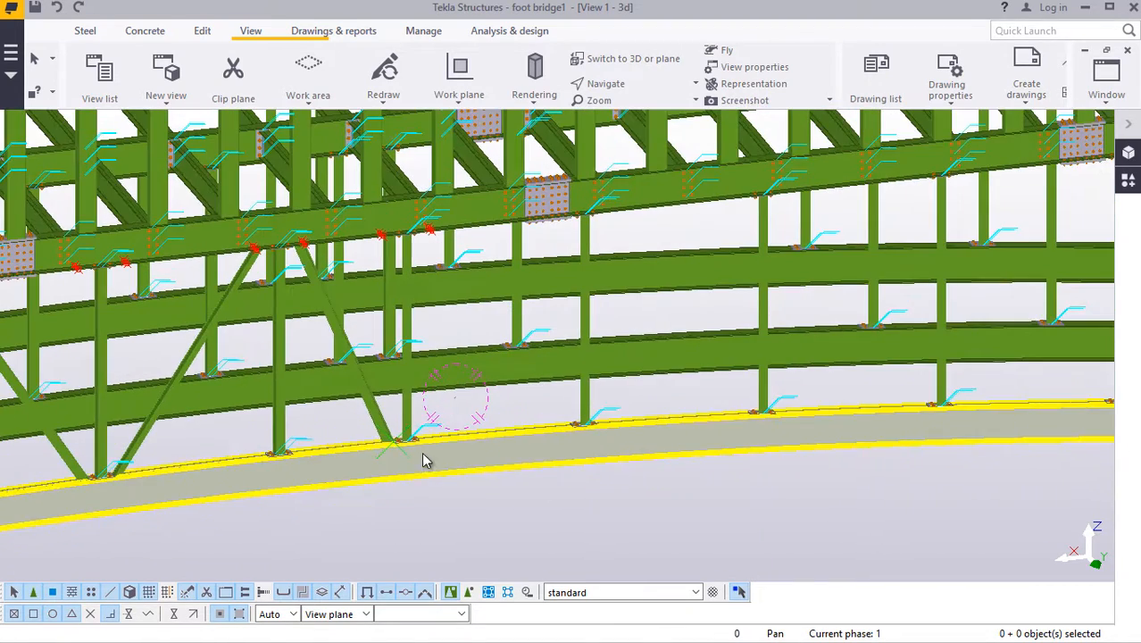
{"action": "scroll", "coordinate": [437, 232], "scroll_direction": "up", "scroll_amount": 8}
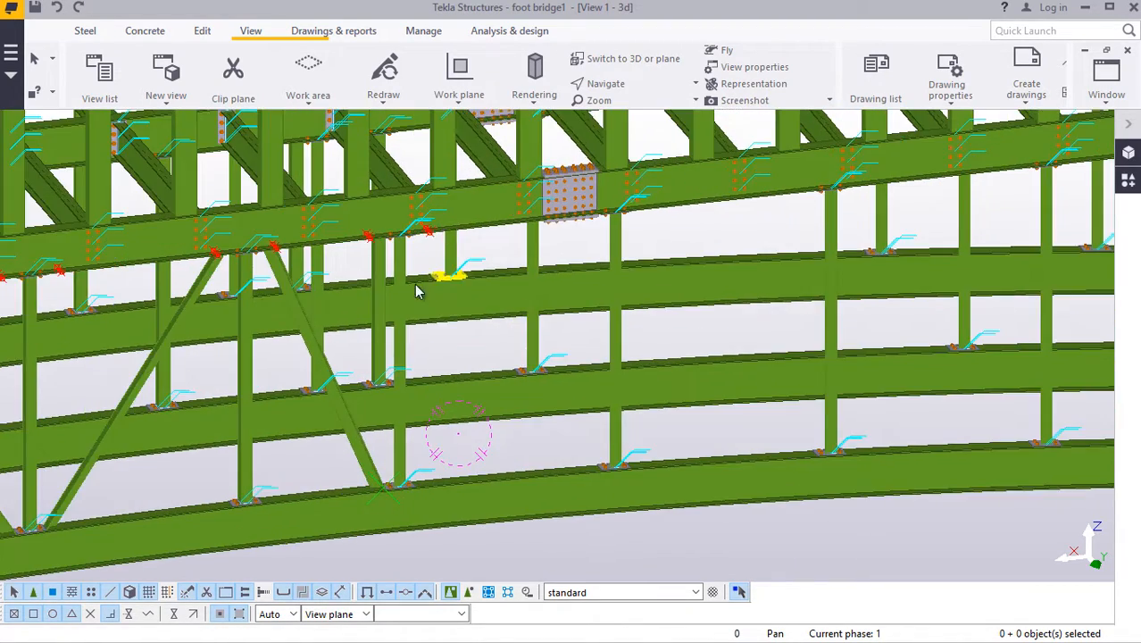
{"action": "scroll", "coordinate": [412, 234], "scroll_direction": "down", "scroll_amount": 2}
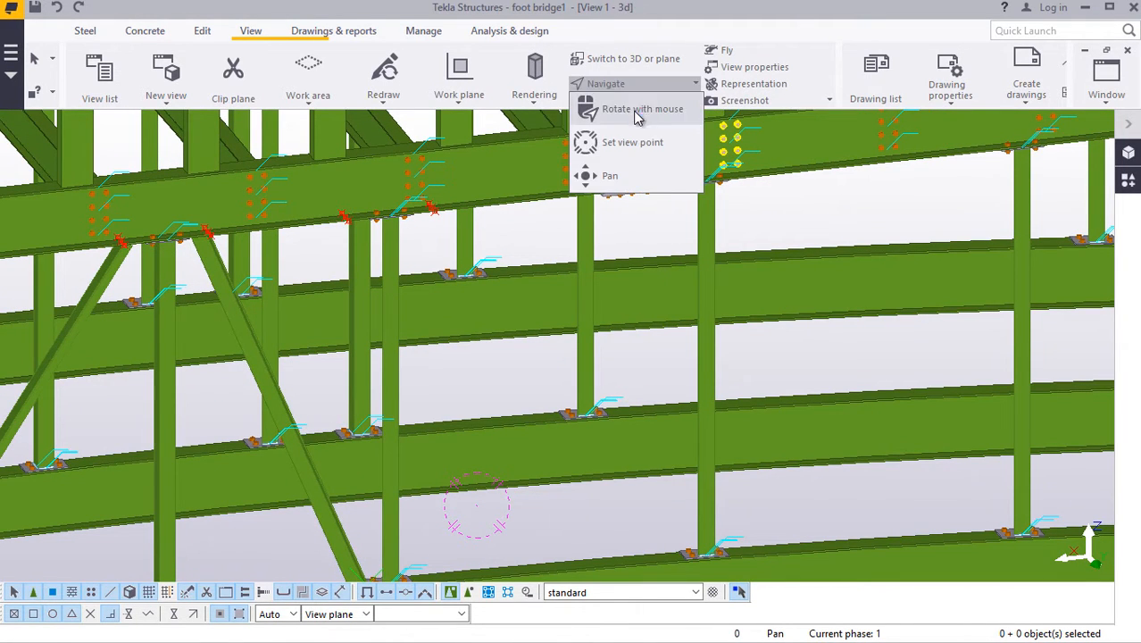
{"action": "middle_click_drag", "start_coordinate": [712, 194], "coordinate": [681, 109], "text": "ctrl"}
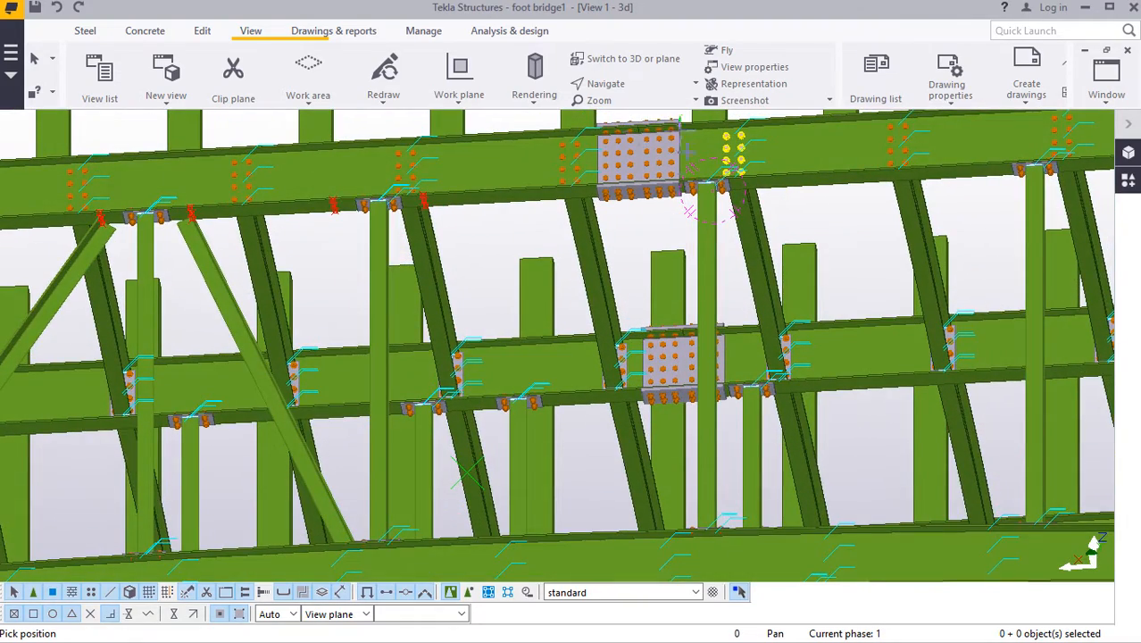
{"action": "scroll", "coordinate": [682, 203], "scroll_direction": "up", "scroll_amount": 5}
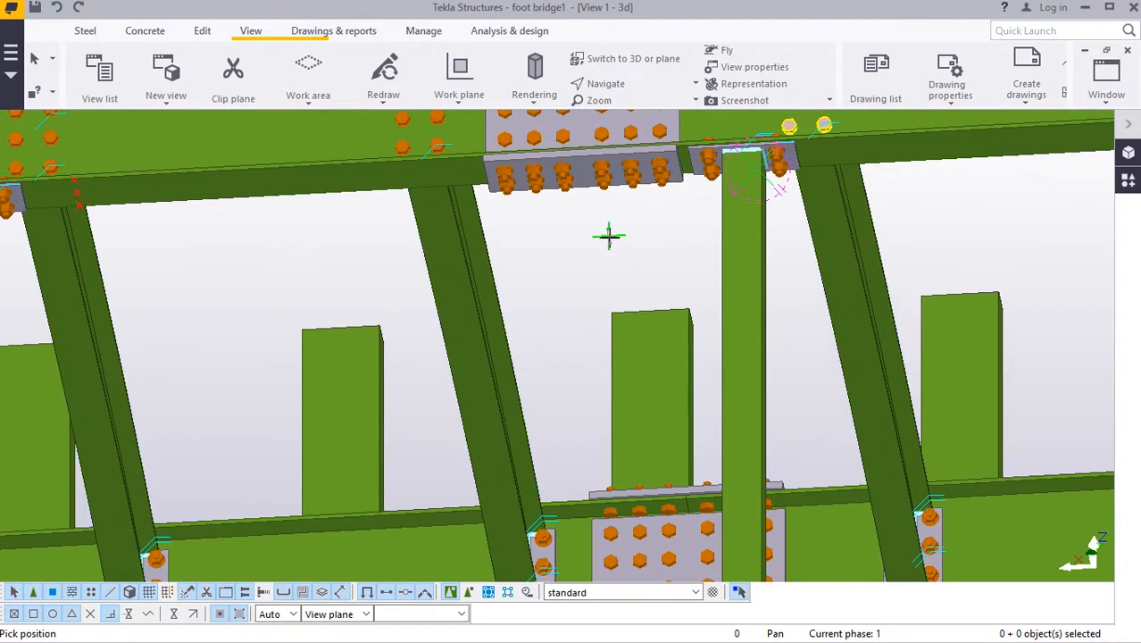
{"action": "right_click", "coordinate": [609, 237]}
{"action": "left_click", "coordinate": [654, 251]}
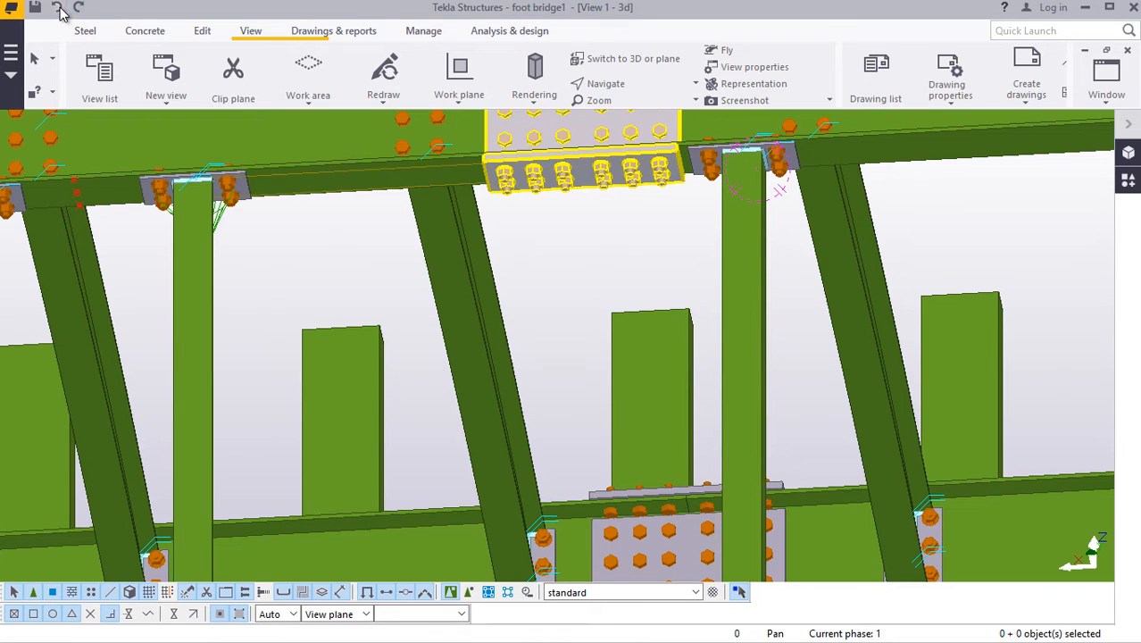
{"action": "left_click", "coordinate": [652, 263]}
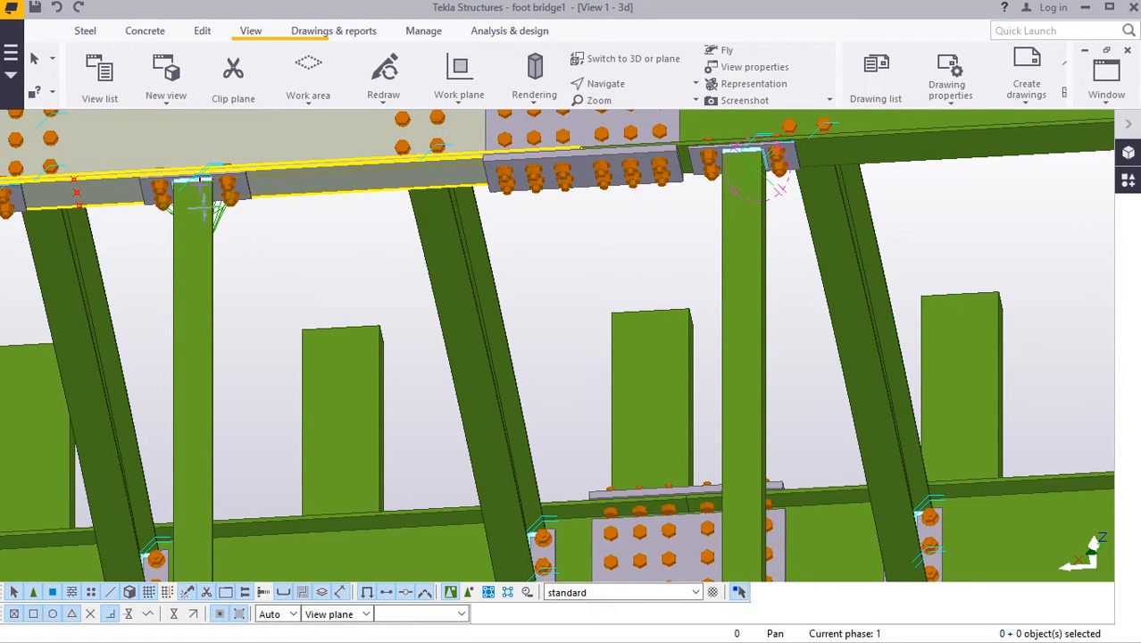
Step: Delete the extra vertical post between the second brace's lower end and the splice plates of the upper beam
{"action": "middle_click_drag", "start_coordinate": [215, 197], "coordinate": [234, 334], "text": "ctrl"}
{"action": "scroll", "coordinate": [392, 233], "scroll_direction": "down", "scroll_amount": 4}
{"action": "right_click", "coordinate": [367, 363]}
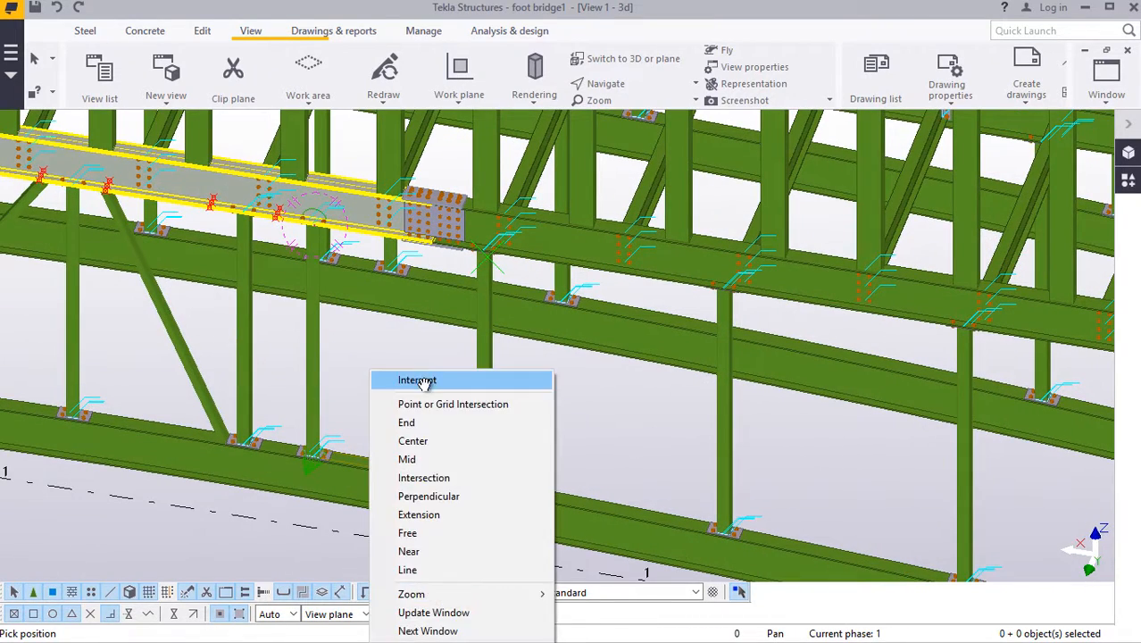
{"action": "key", "text": "Escape"}
{"action": "left_click", "coordinate": [318, 366]}
{"action": "right_click", "coordinate": [396, 362]}
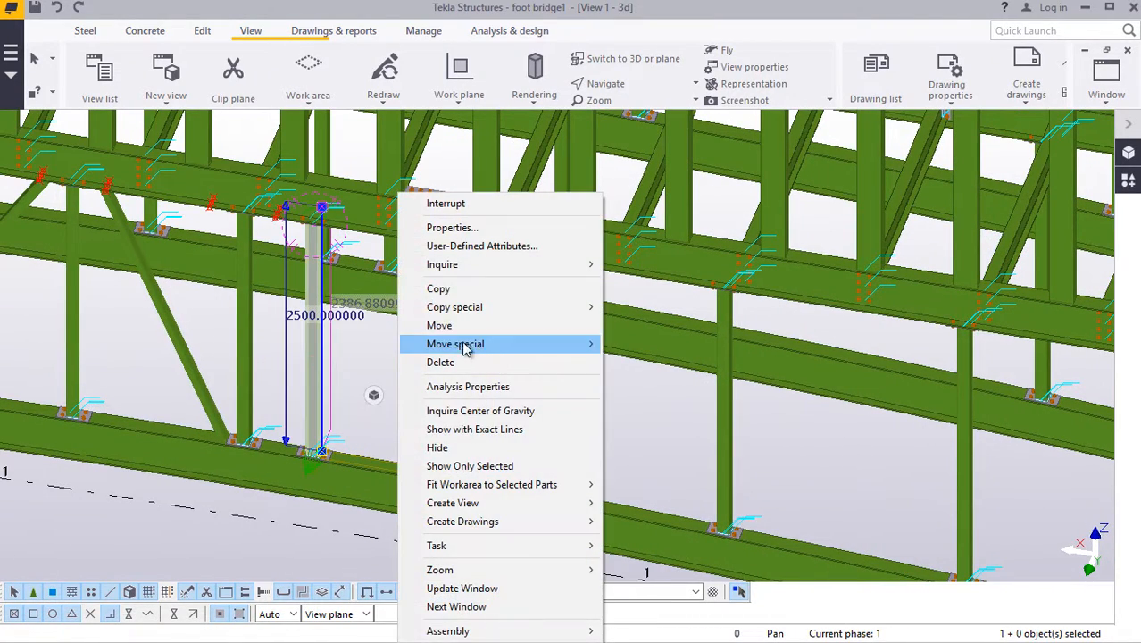
{"action": "left_click", "coordinate": [446, 325]}
{"action": "right_click", "coordinate": [398, 351]}
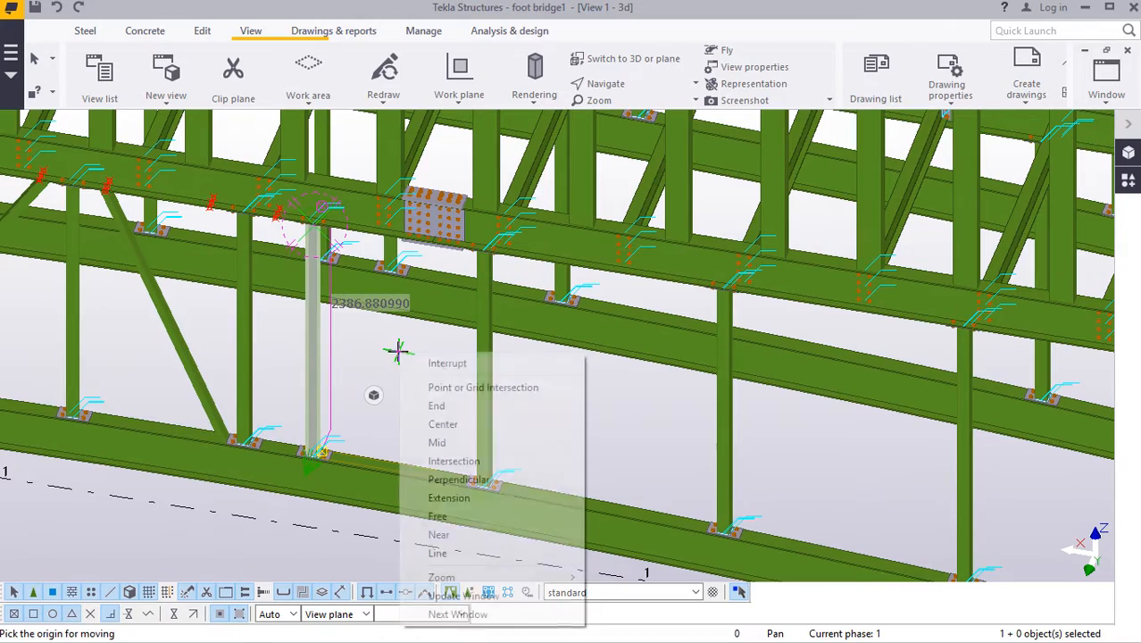
{"action": "left_click", "coordinate": [439, 366]}
{"action": "right_click", "coordinate": [317, 375]}
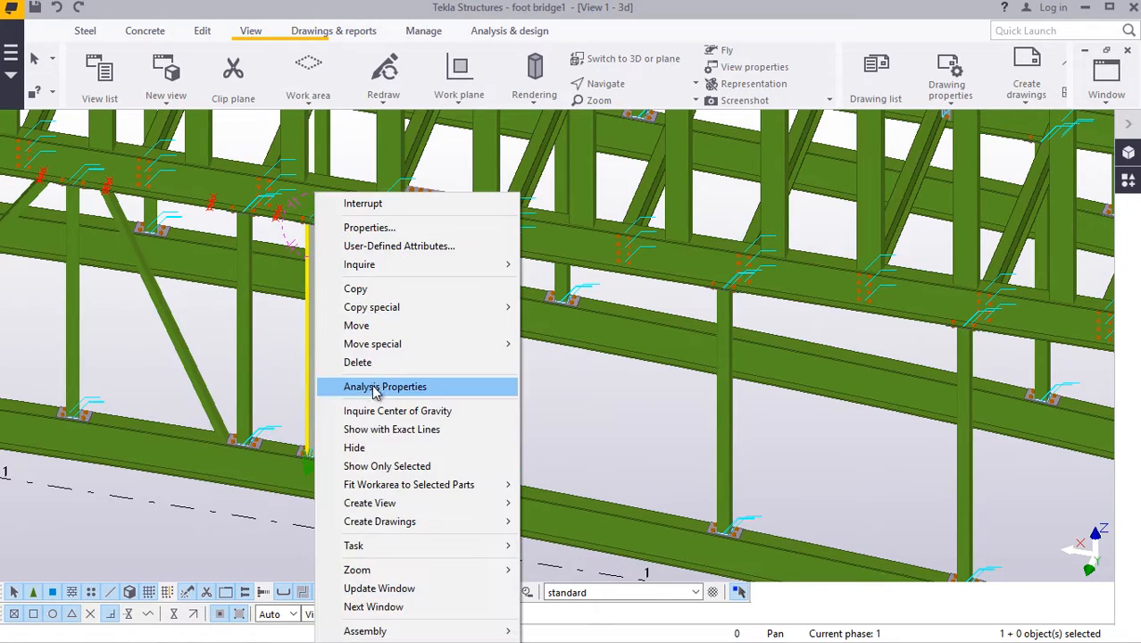
{"action": "left_click", "coordinate": [382, 364]}
Step: Check the End plate (101) settings of the post's base connection beside the second brace's lower end
{"action": "scroll", "coordinate": [379, 394], "scroll_direction": "down", "scroll_amount": 5}
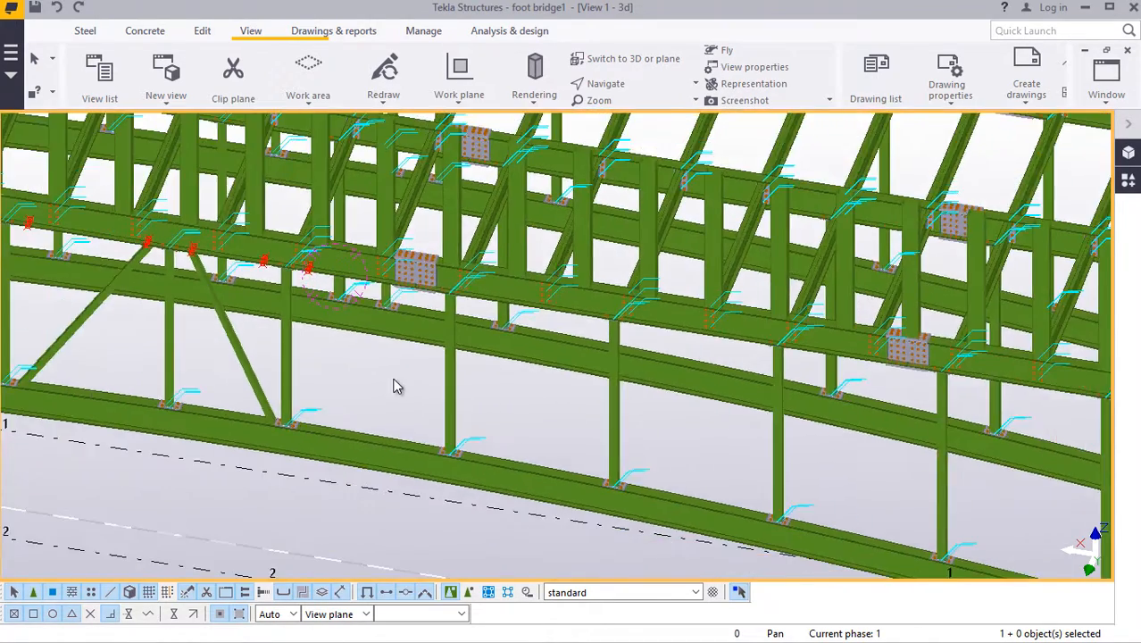
{"action": "scroll", "coordinate": [359, 407], "scroll_direction": "up", "scroll_amount": 8}
{"action": "scroll", "coordinate": [359, 407], "scroll_direction": "up", "scroll_amount": 8}
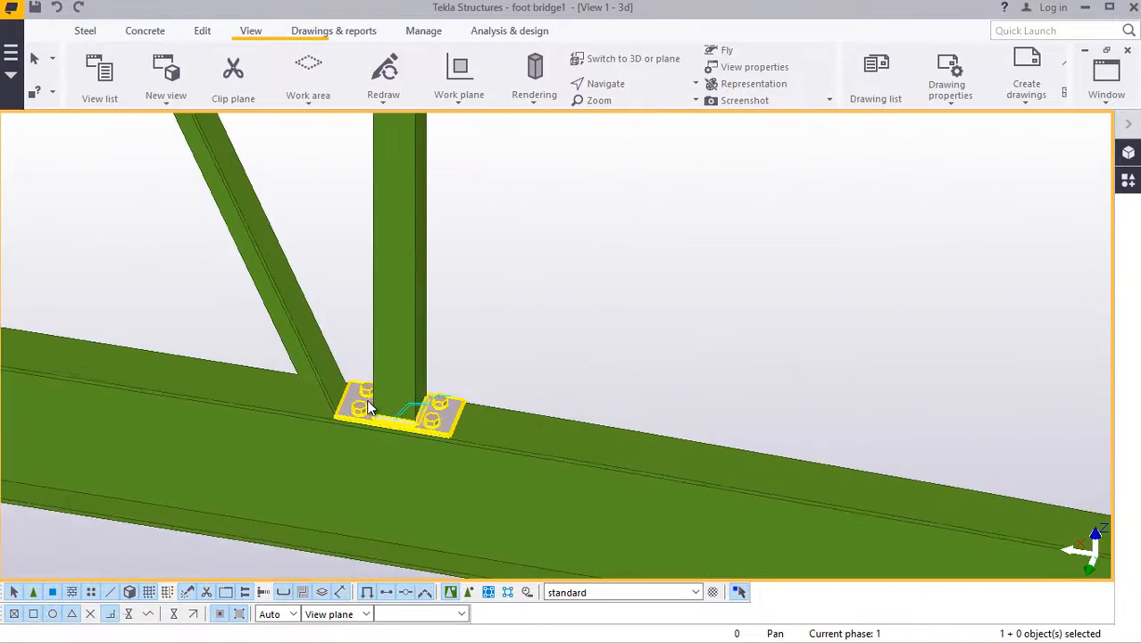
{"action": "double_click", "coordinate": [357, 420]}
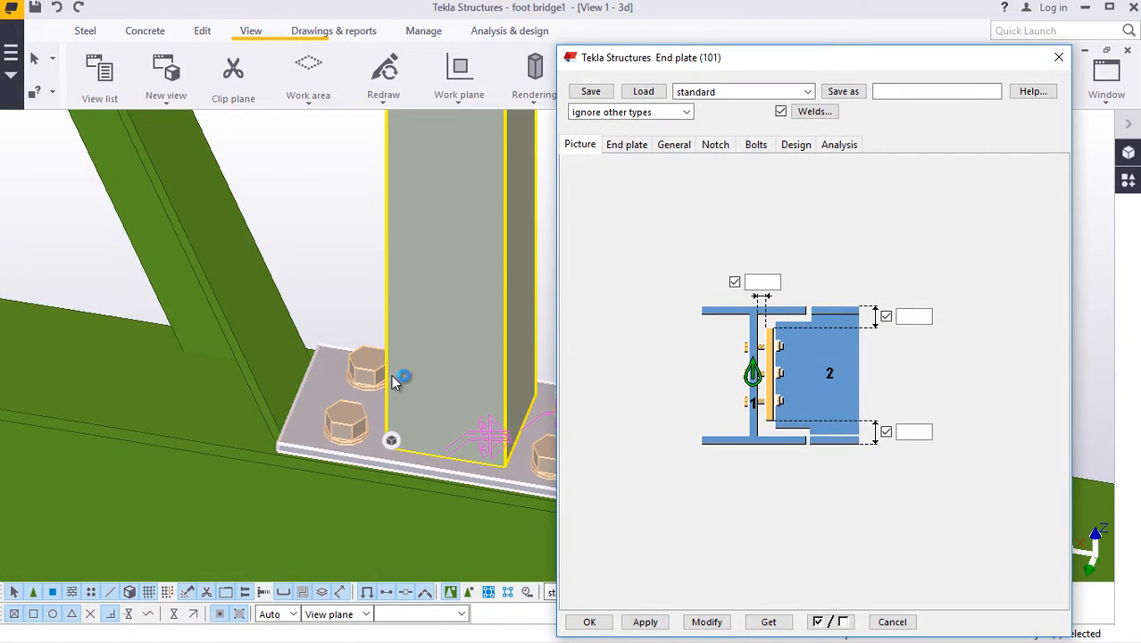
{"action": "left_click", "coordinate": [1059, 59]}
{"action": "scroll", "coordinate": [741, 295], "scroll_direction": "down", "scroll_amount": 5}
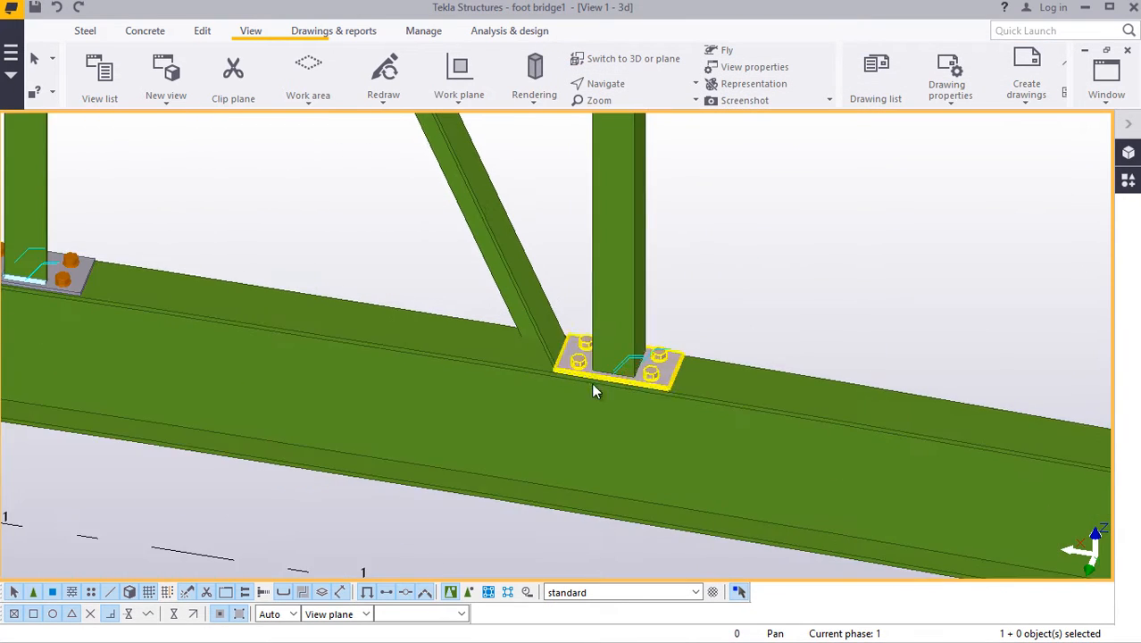
Step: Open the End plate (101) settings of an already connected brace's foot on the lower beam and accept them
{"action": "scroll", "coordinate": [554, 402], "scroll_direction": "down", "scroll_amount": 7}
{"action": "scroll", "coordinate": [451, 199], "scroll_direction": "up", "scroll_amount": 4}
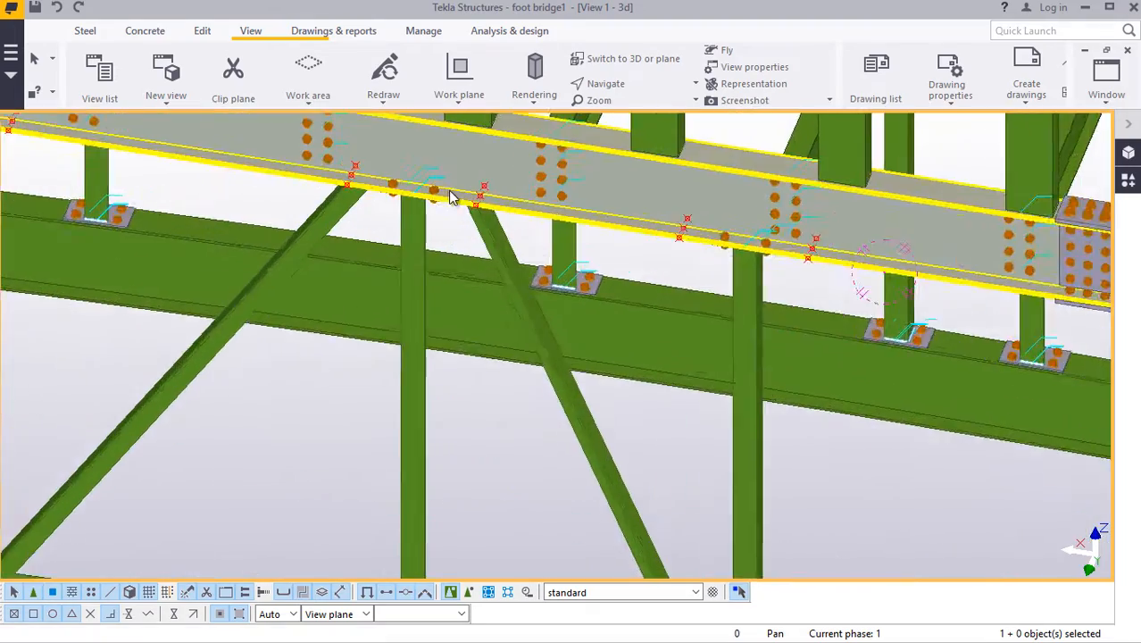
{"action": "scroll", "coordinate": [465, 202], "scroll_direction": "up", "scroll_amount": 6}
{"action": "scroll", "coordinate": [683, 272], "scroll_direction": "down", "scroll_amount": 7}
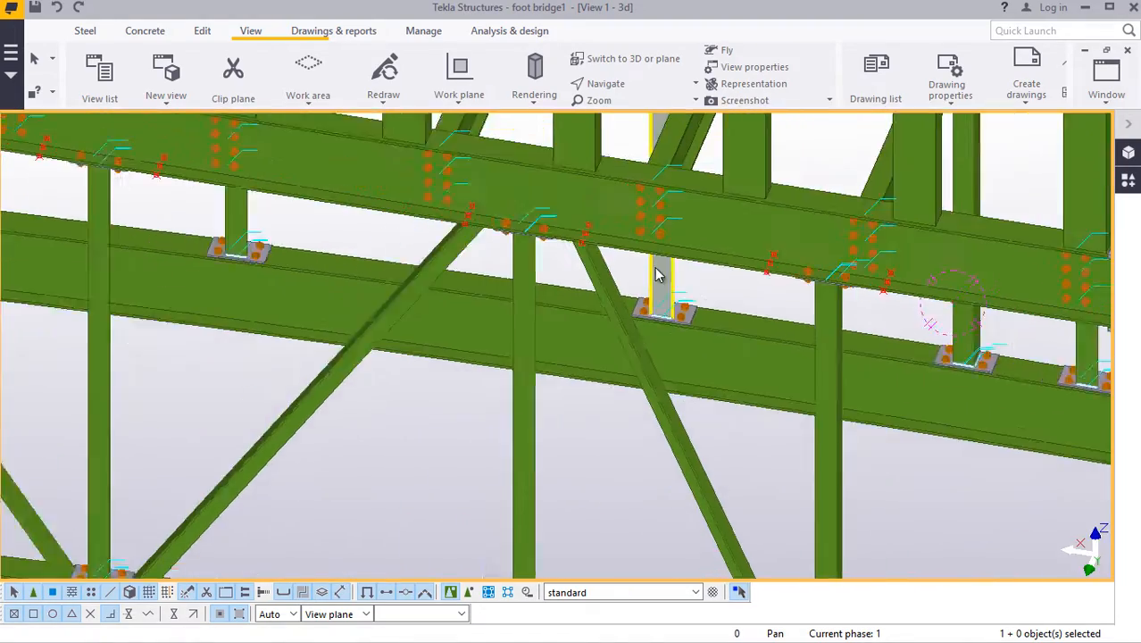
{"action": "scroll", "coordinate": [657, 275], "scroll_direction": "down", "scroll_amount": 10}
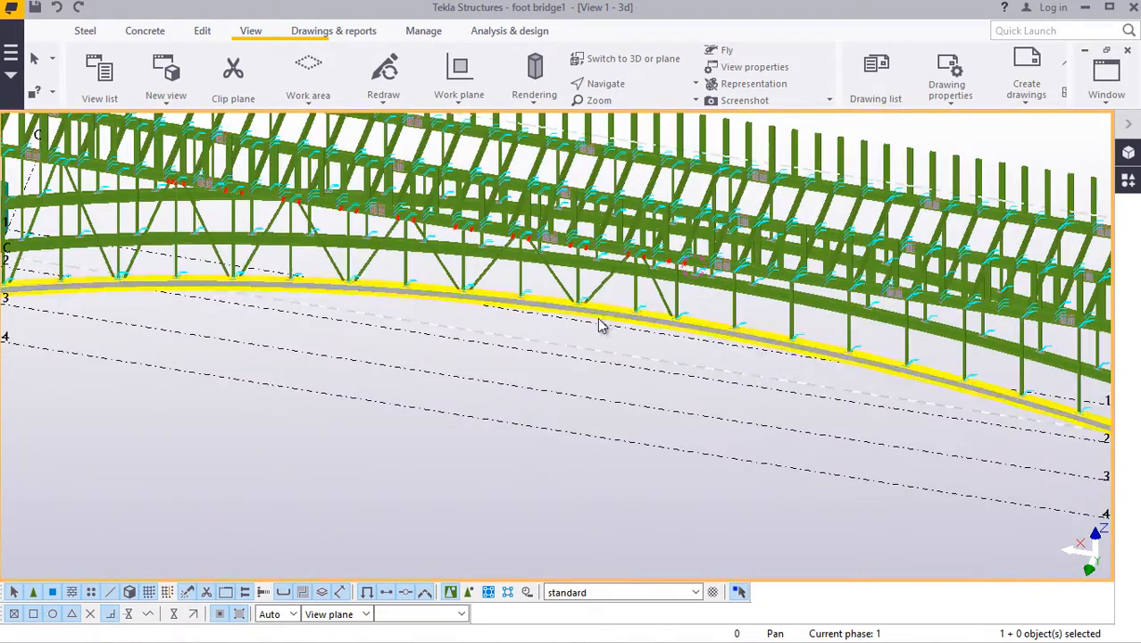
{"action": "scroll", "coordinate": [600, 326], "scroll_direction": "down", "scroll_amount": 4}
{"action": "scroll", "coordinate": [288, 312], "scroll_direction": "up", "scroll_amount": 12}
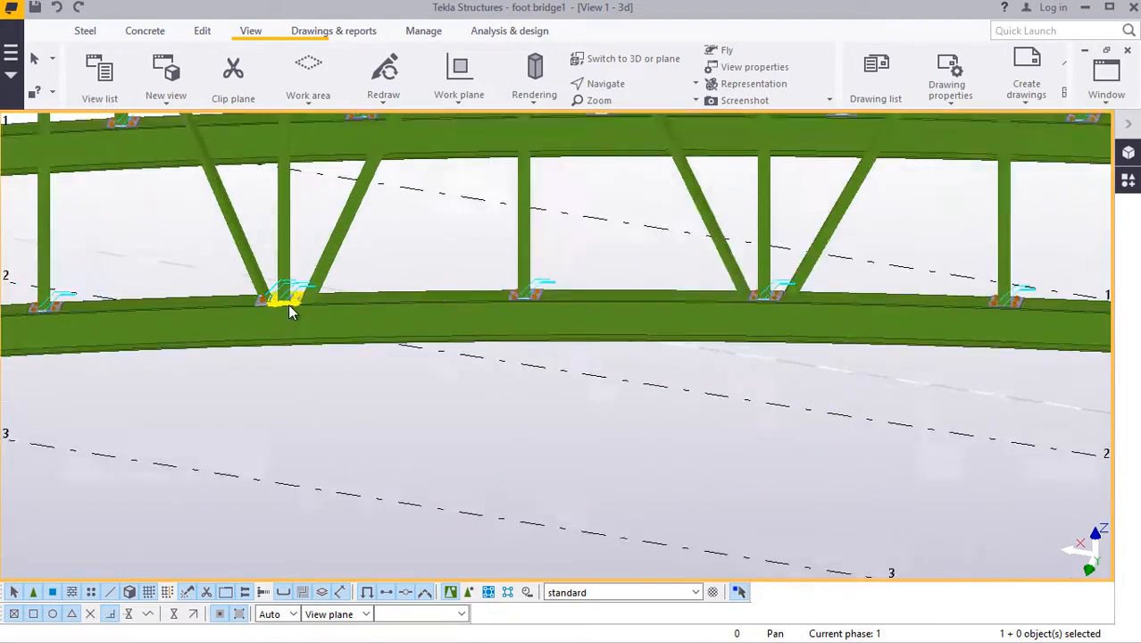
{"action": "scroll", "coordinate": [288, 312], "scroll_direction": "up", "scroll_amount": 10}
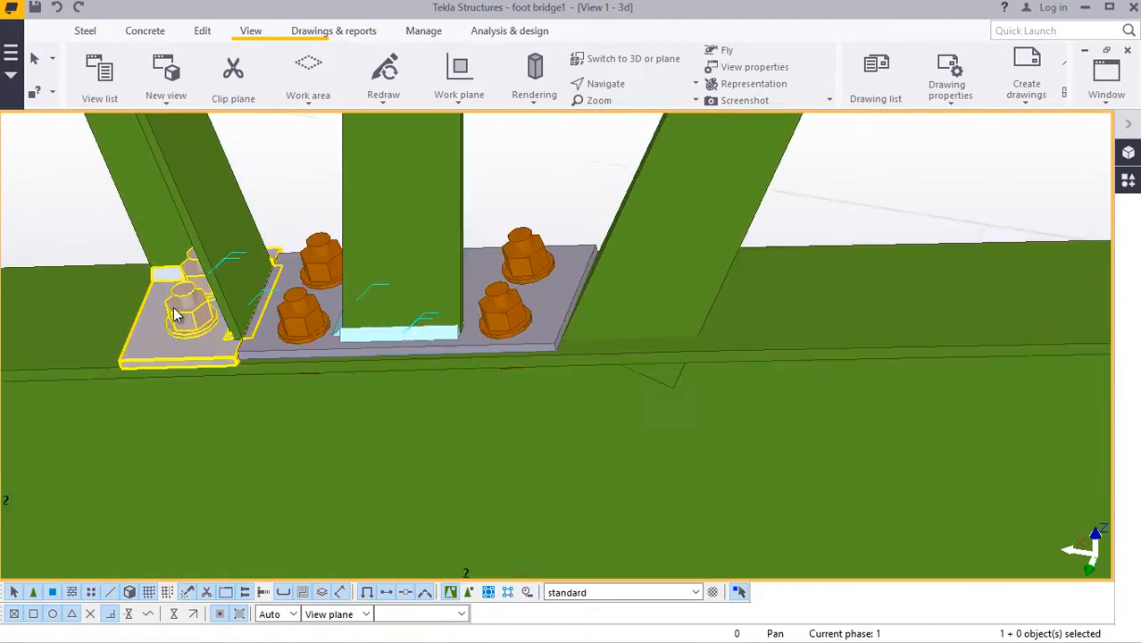
{"action": "scroll", "coordinate": [188, 313], "scroll_direction": "up", "scroll_amount": 5}
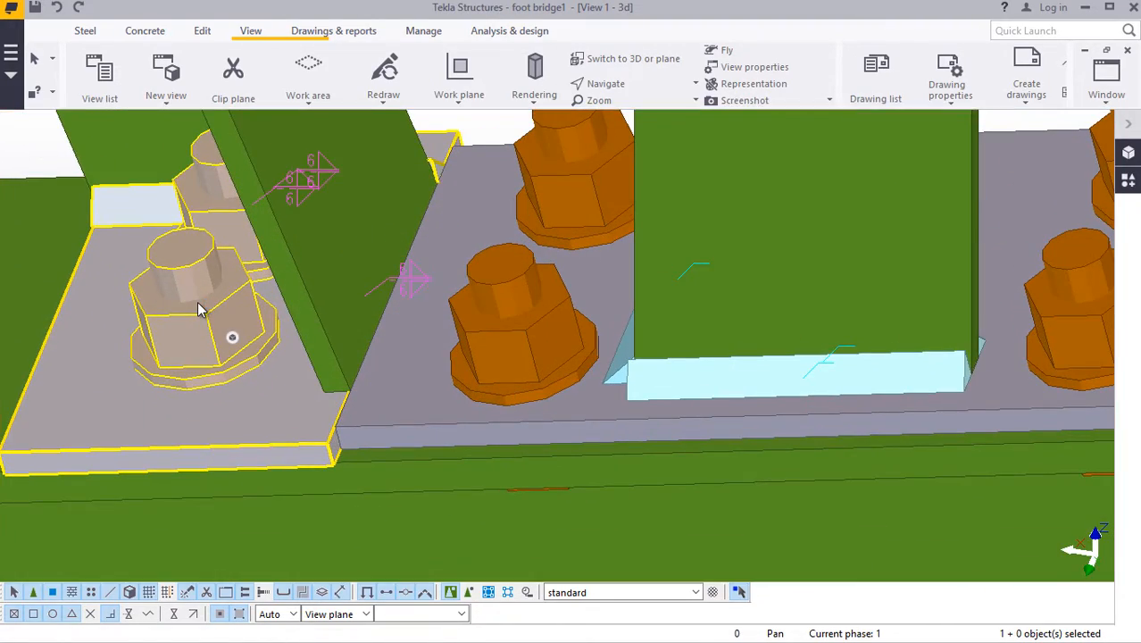
{"action": "double_click", "coordinate": [232, 336]}
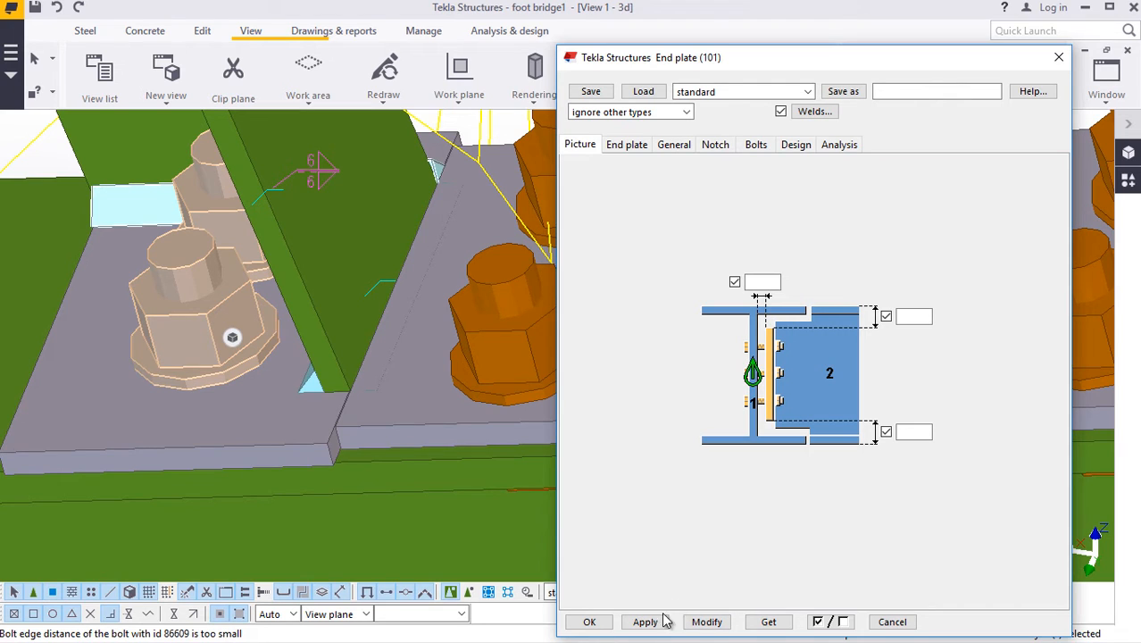
{"action": "left_click", "coordinate": [594, 622]}
Step: Add an End plate (101) connection between the lower beam and the unconnected brace on the other side of the same post
{"action": "scroll", "coordinate": [343, 451], "scroll_direction": "down", "scroll_amount": 10}
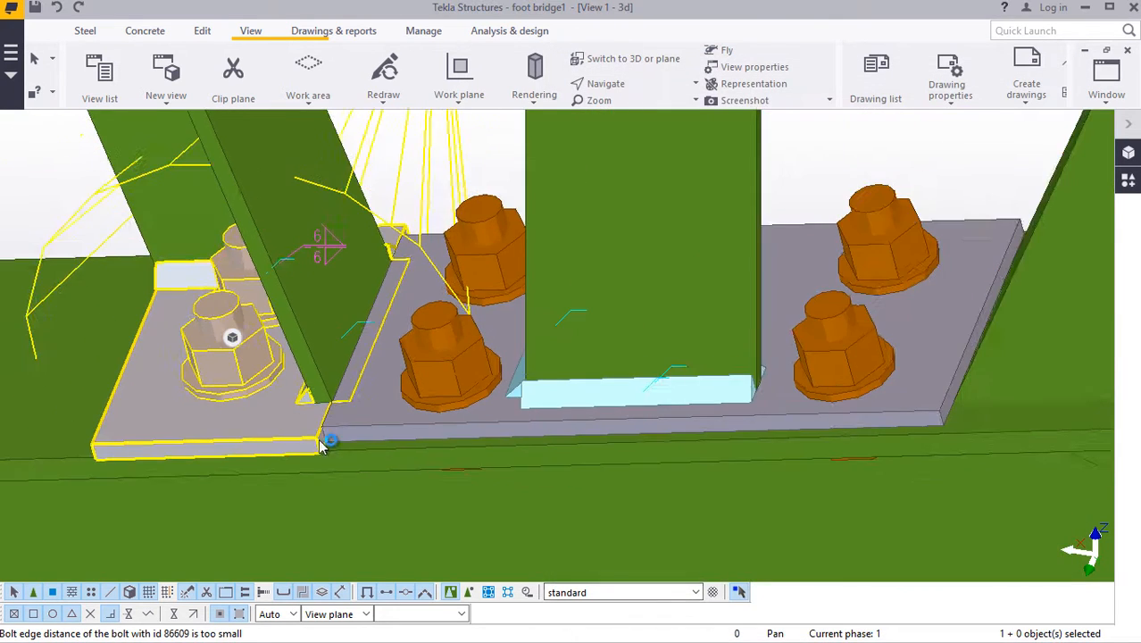
{"action": "scroll", "coordinate": [489, 459], "scroll_direction": "up", "scroll_amount": 4}
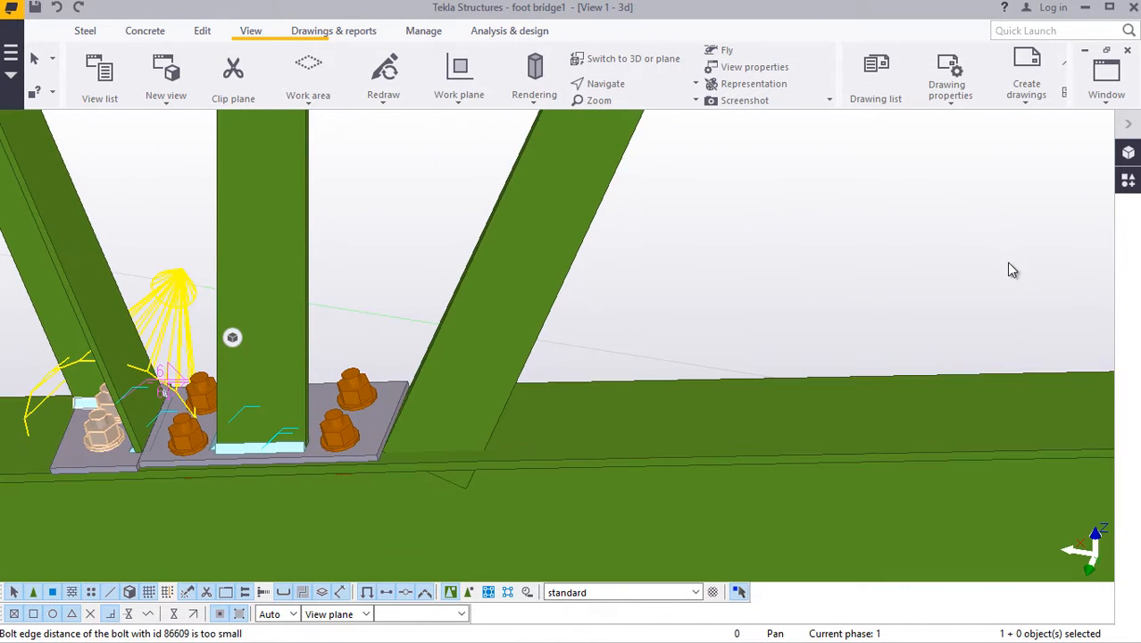
{"action": "left_click", "coordinate": [1128, 183]}
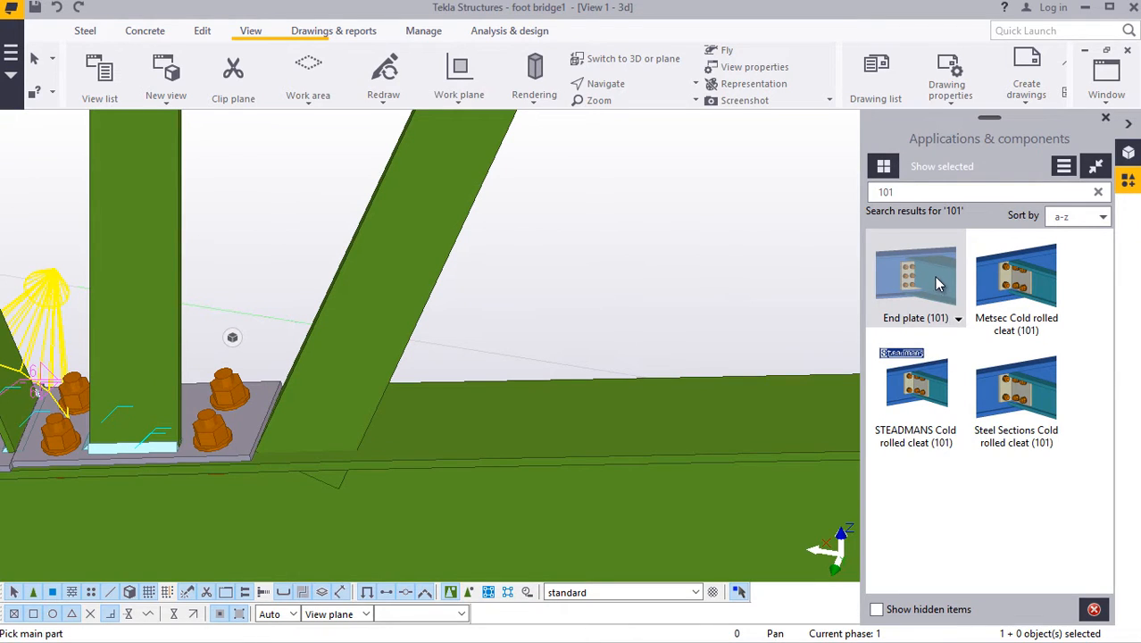
{"action": "scroll", "coordinate": [551, 238], "scroll_direction": "down", "scroll_amount": 2}
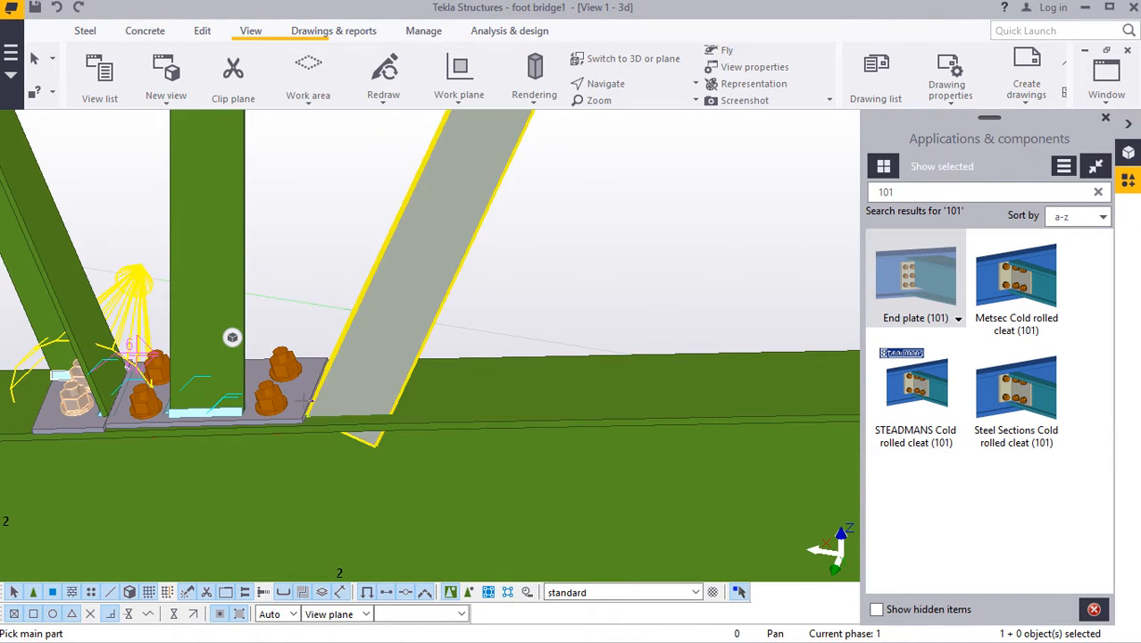
{"action": "scroll", "coordinate": [421, 397], "scroll_direction": "up", "scroll_amount": 3}
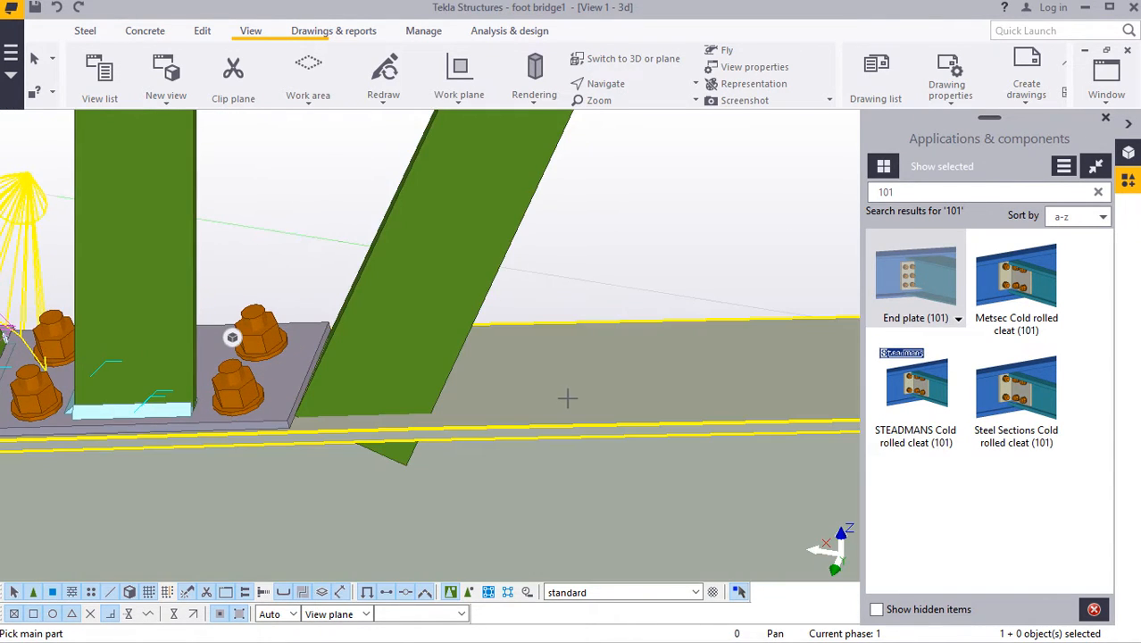
{"action": "left_click", "coordinate": [438, 354]}
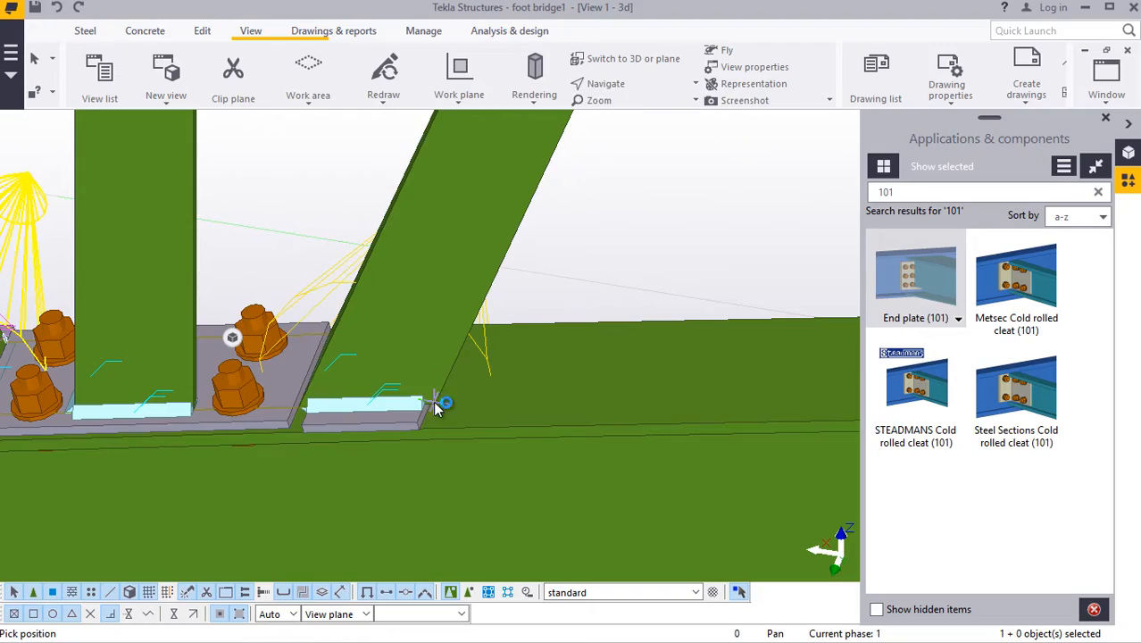
Step: Add an End plate (101) connection between the upper beam and the top of the first brace beside the post
{"action": "mouse_move", "coordinate": [451, 395]}
{"action": "middle_mouse_down", "text": "ctrl"}
{"action": "mouse_move", "coordinate": [308, 386]}
{"action": "mouse_move", "coordinate": [179, 357]}
{"action": "mouse_move", "coordinate": [64, 382]}
{"action": "mouse_move", "coordinate": [30, 426]}
{"action": "mouse_move", "coordinate": [81, 413]}
{"action": "mouse_move", "coordinate": [413, 449]}
{"action": "mouse_move", "coordinate": [491, 438]}
{"action": "mouse_move", "coordinate": [484, 428]}
{"action": "mouse_move", "coordinate": [250, 421]}
{"action": "mouse_move", "coordinate": [373, 417]}
{"action": "middle_mouse_up", "text": "ctrl"}
{"action": "scroll", "coordinate": [224, 475], "scroll_direction": "down", "scroll_amount": 10}
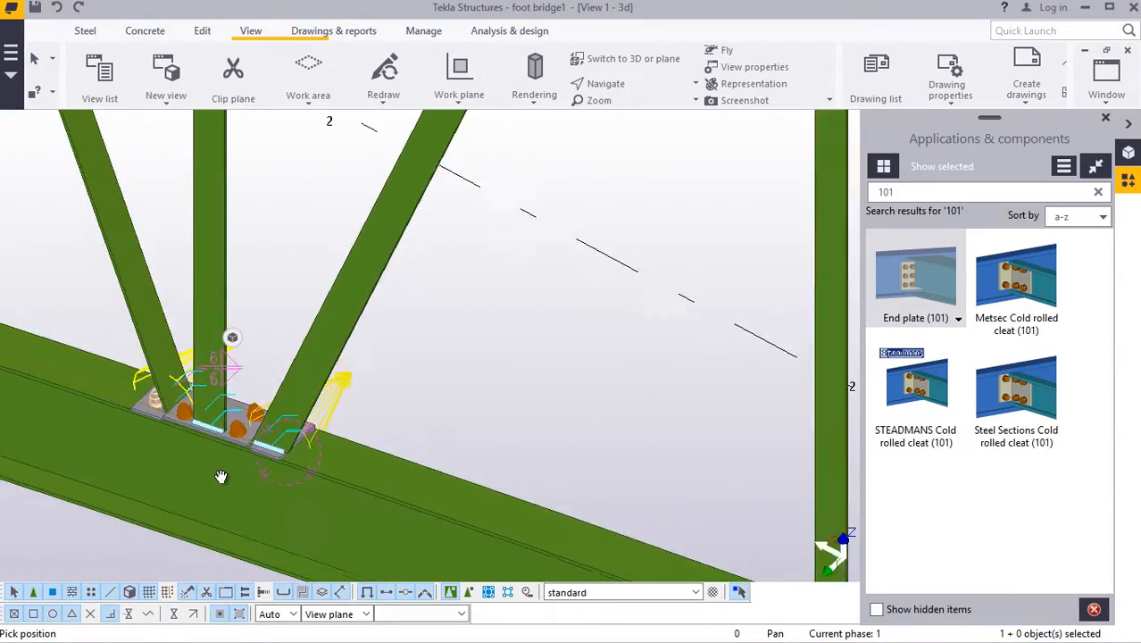
{"action": "scroll", "coordinate": [424, 246], "scroll_direction": "up", "scroll_amount": 10}
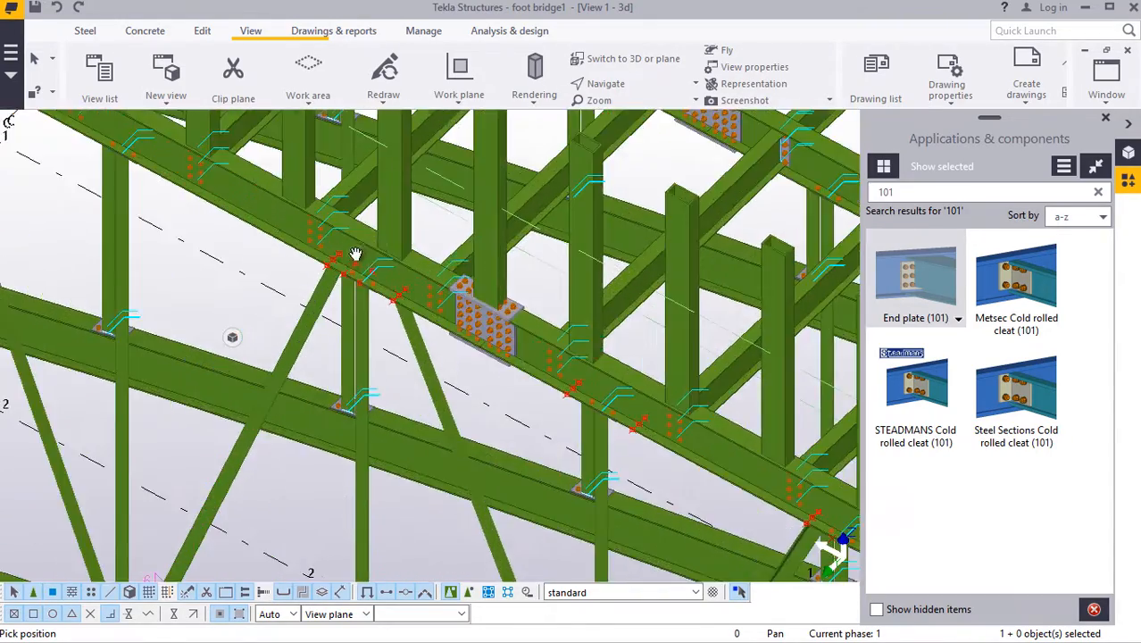
{"action": "scroll", "coordinate": [364, 438], "scroll_direction": "down", "scroll_amount": 7}
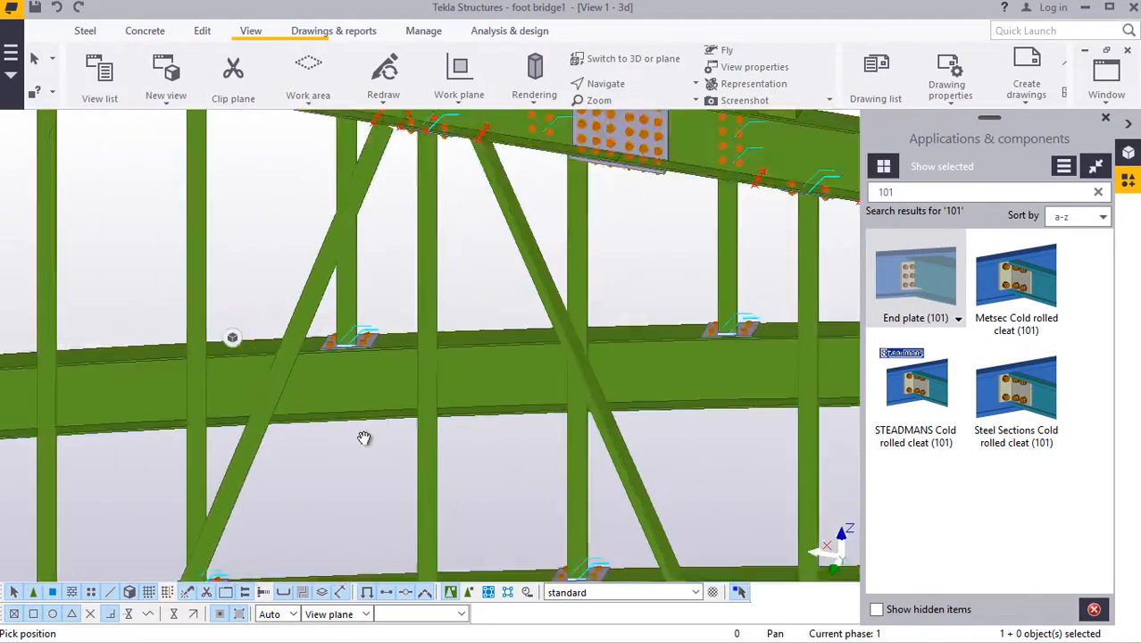
{"action": "mouse_move", "coordinate": [415, 239]}
{"action": "middle_mouse_down", "text": "ctrl"}
{"action": "mouse_move", "coordinate": [395, 260]}
{"action": "mouse_move", "coordinate": [413, 251]}
{"action": "middle_mouse_up", "text": "ctrl"}
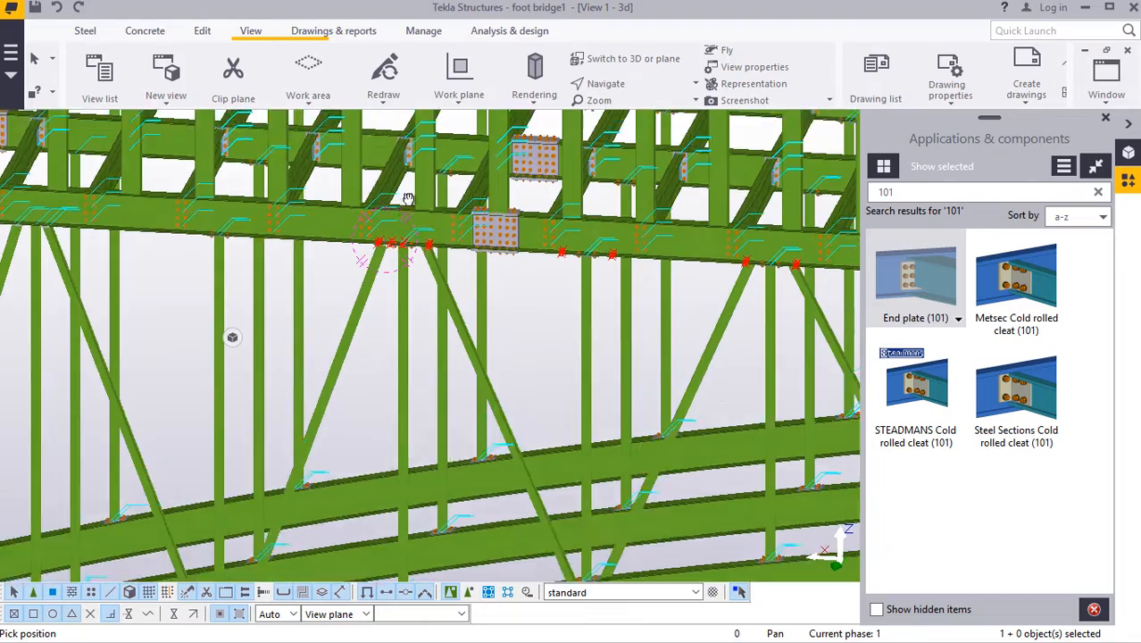
{"action": "middle_click_drag", "start_coordinate": [408, 198], "coordinate": [371, 253], "text": "ctrl"}
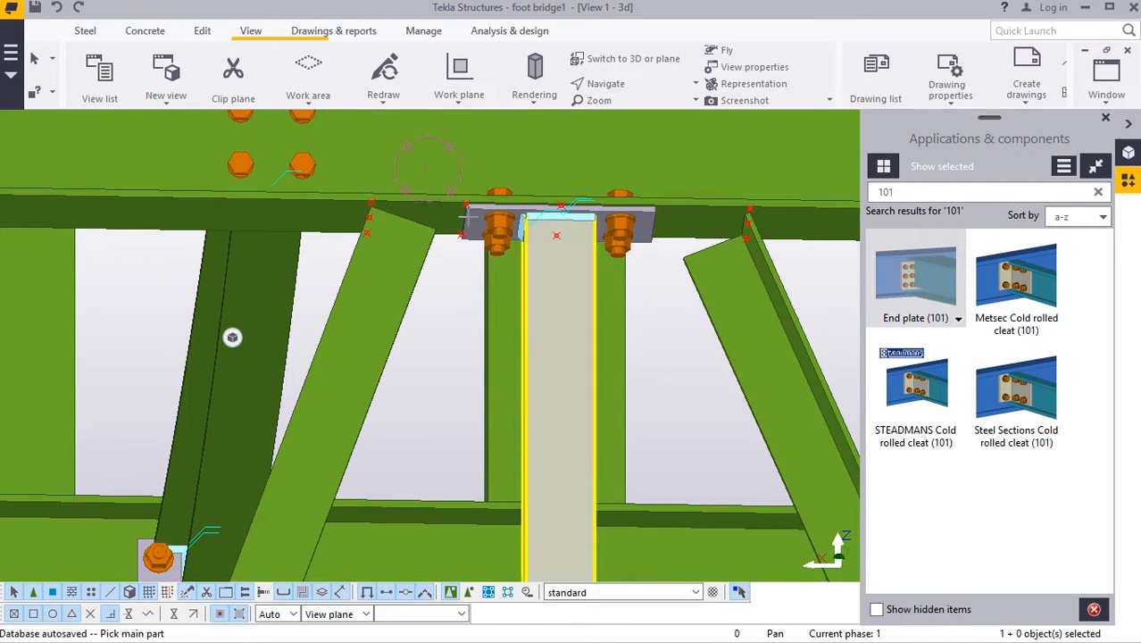
{"action": "scroll", "coordinate": [434, 207], "scroll_direction": "up", "scroll_amount": 3}
{"action": "left_click", "coordinate": [406, 241]}
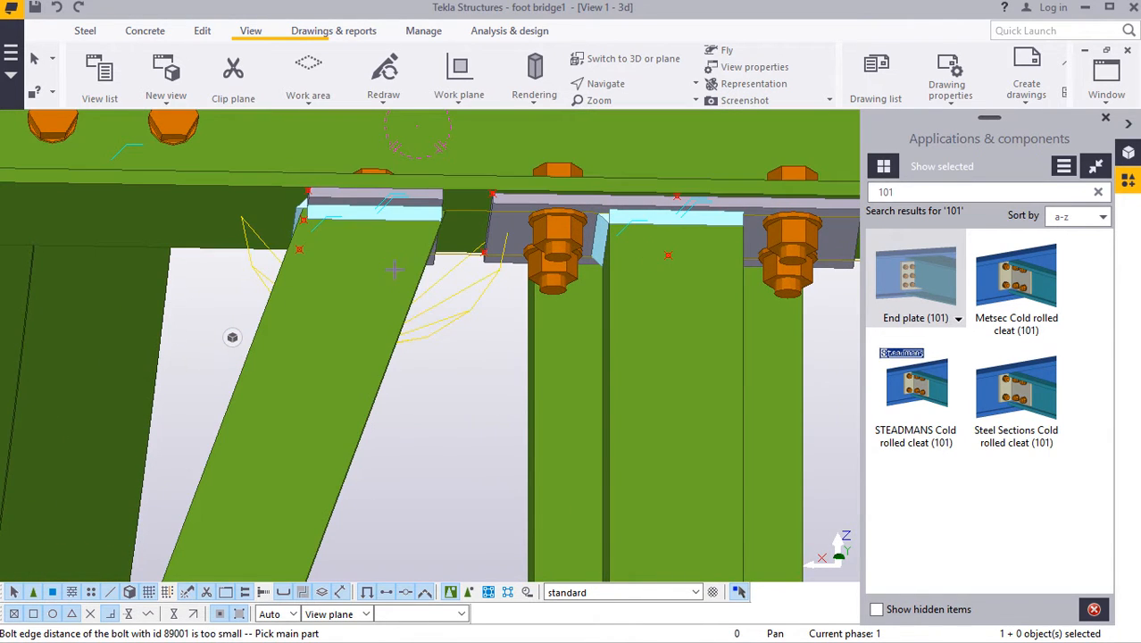
Step: Add an End plate (101) connection between the upper beam and the brace on the opposite side of the post
{"action": "scroll", "coordinate": [394, 269], "scroll_direction": "down", "scroll_amount": 4}
{"action": "scroll", "coordinate": [634, 268], "scroll_direction": "up", "scroll_amount": 3}
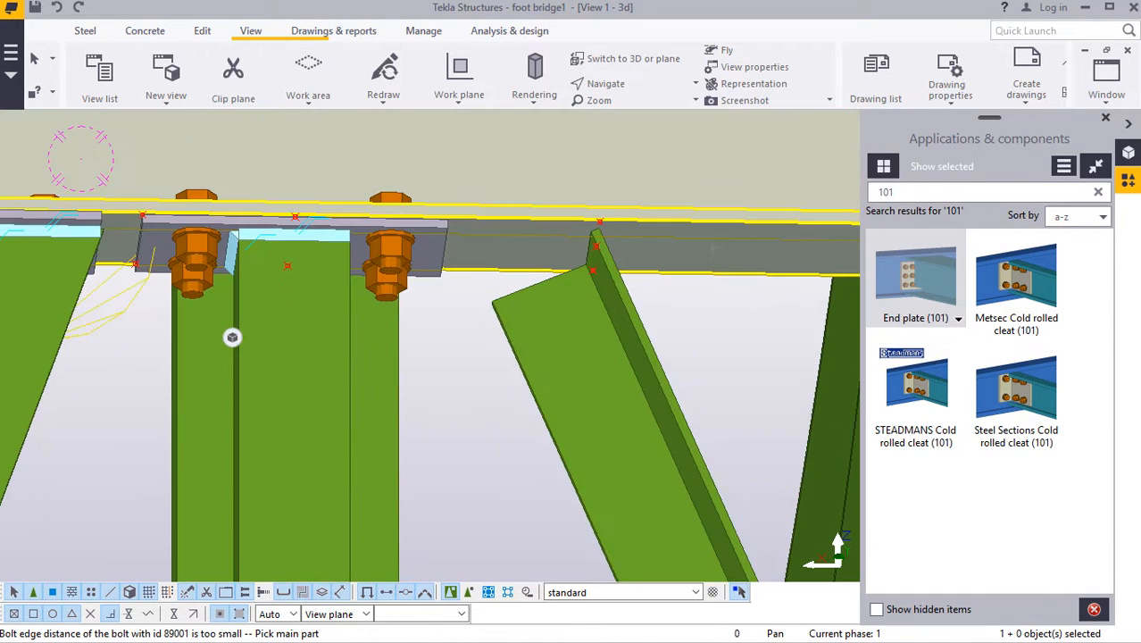
{"action": "left_click", "coordinate": [712, 247]}
{"action": "left_click", "coordinate": [588, 310]}
{"action": "scroll", "coordinate": [612, 309], "scroll_direction": "down", "scroll_amount": 4}
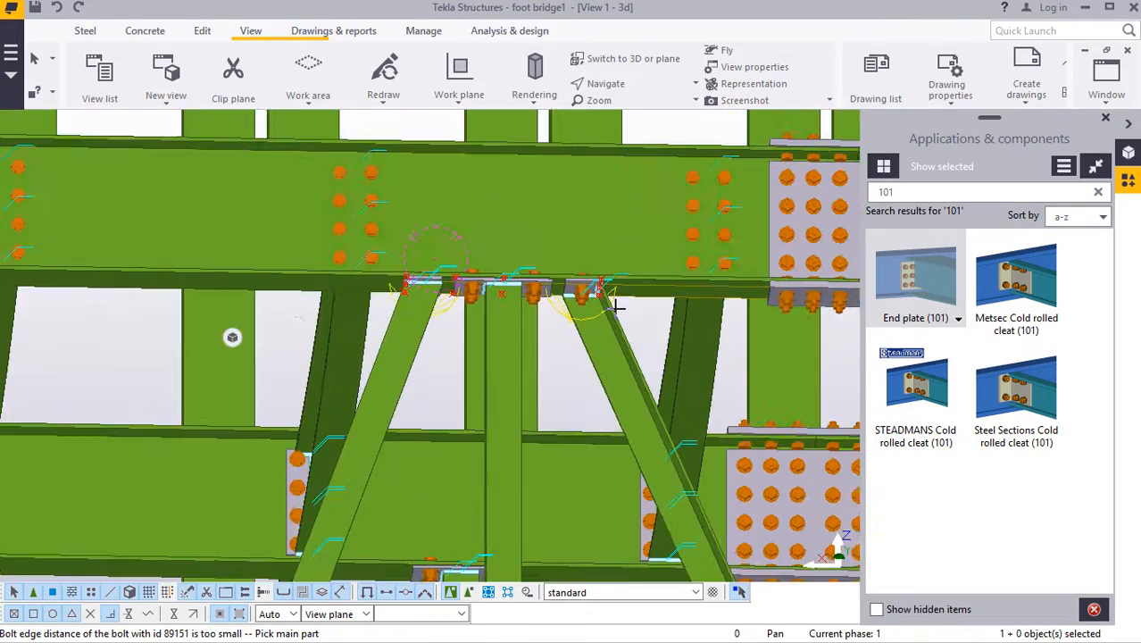
Step: Add End plate (101) connections between the arched lower beam and the feet of the two braces on either side of the post
{"action": "scroll", "coordinate": [621, 307], "scroll_direction": "down", "scroll_amount": 3}
{"action": "scroll", "coordinate": [140, 326], "scroll_direction": "up", "scroll_amount": 3}
{"action": "scroll", "coordinate": [606, 366], "scroll_direction": "down", "scroll_amount": 4}
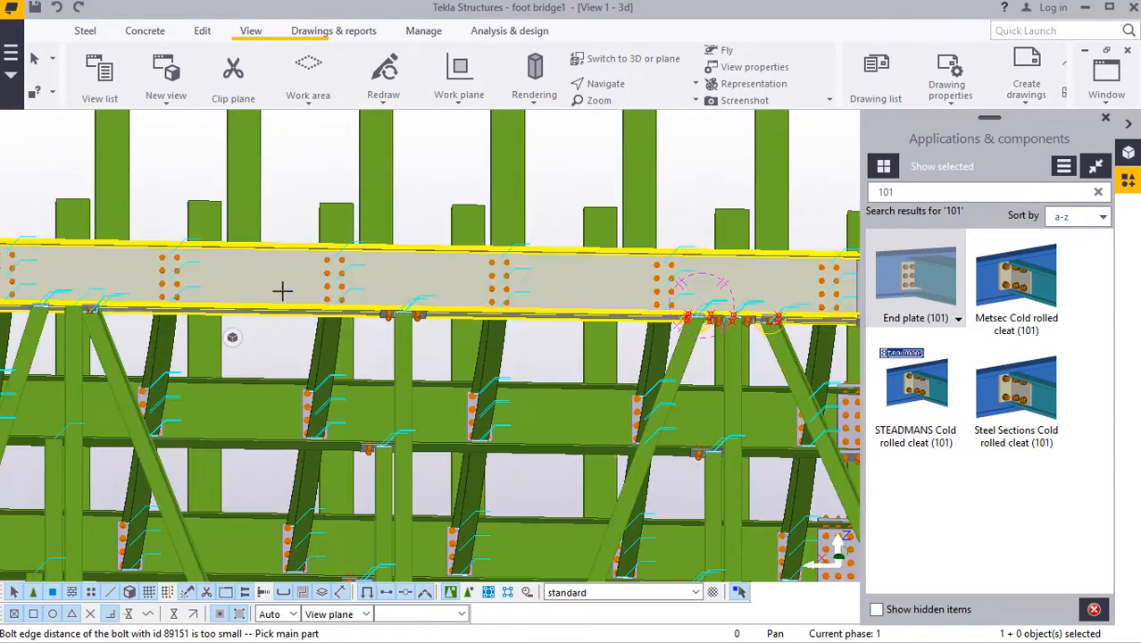
{"action": "scroll", "coordinate": [198, 278], "scroll_direction": "down", "scroll_amount": 5}
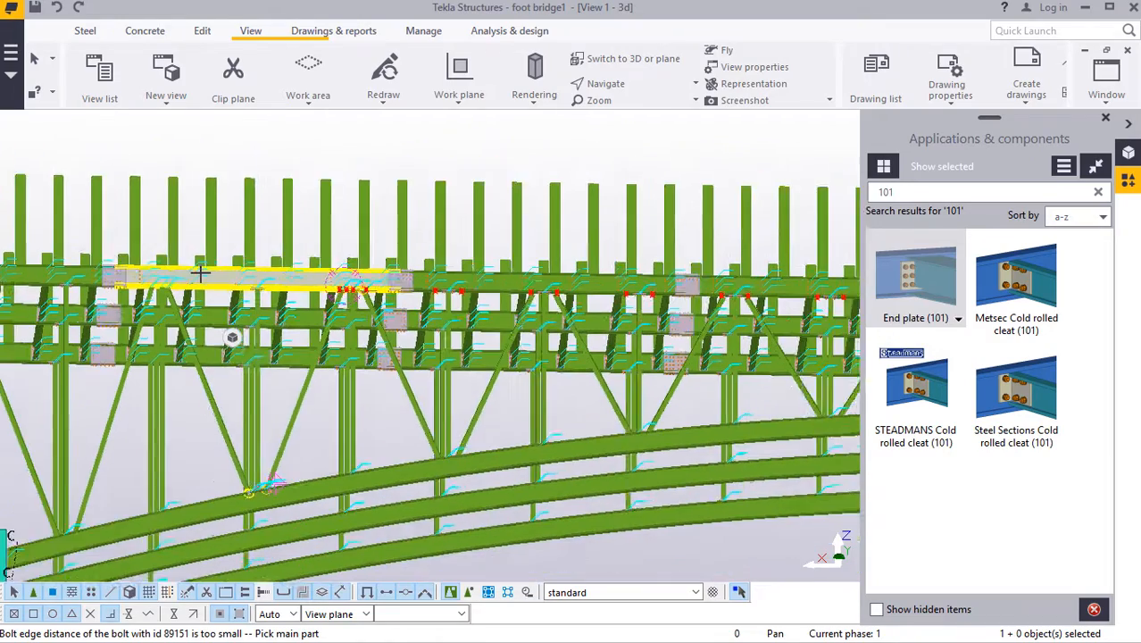
{"action": "scroll", "coordinate": [585, 412], "scroll_direction": "up", "scroll_amount": 5}
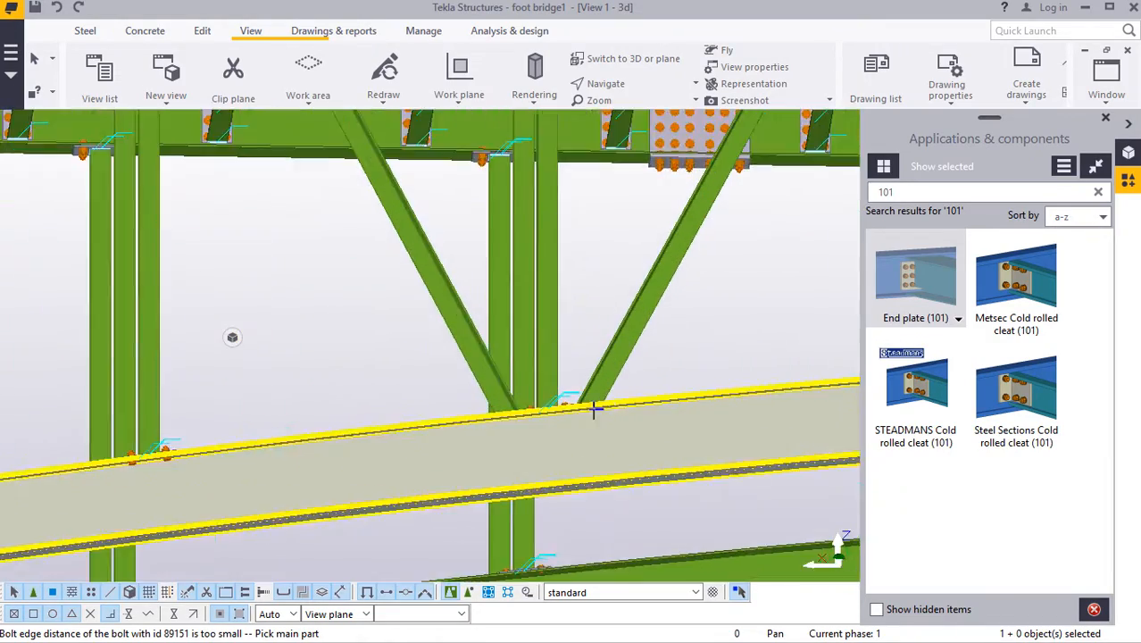
{"action": "scroll", "coordinate": [604, 408], "scroll_direction": "up", "scroll_amount": 3}
{"action": "left_click", "coordinate": [609, 433]}
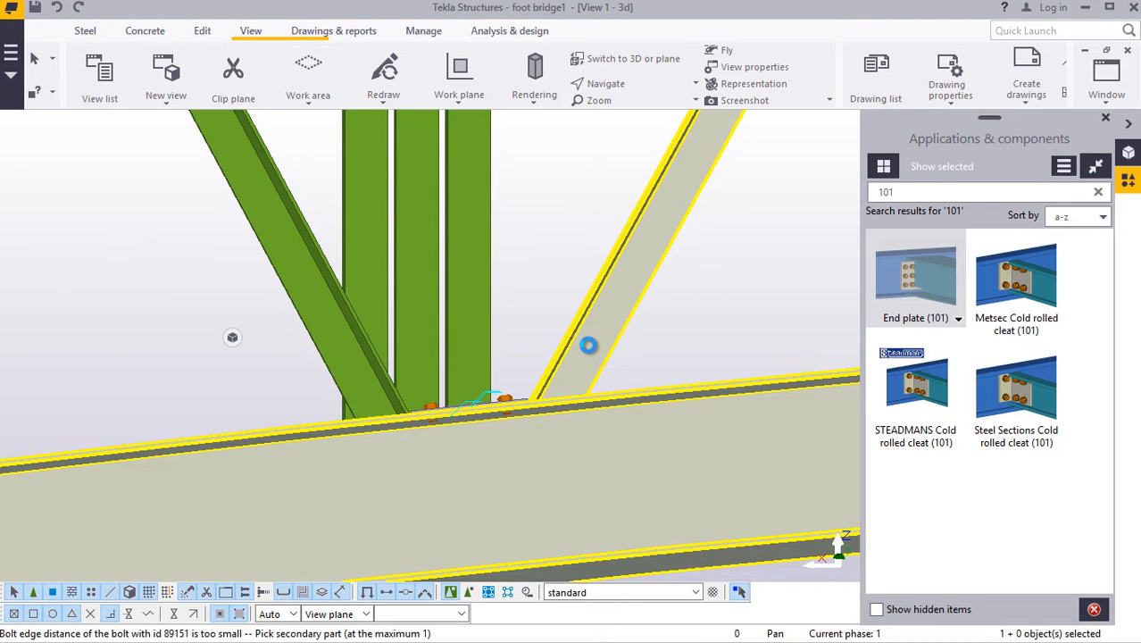
{"action": "scroll", "coordinate": [415, 438], "scroll_direction": "up", "scroll_amount": 3}
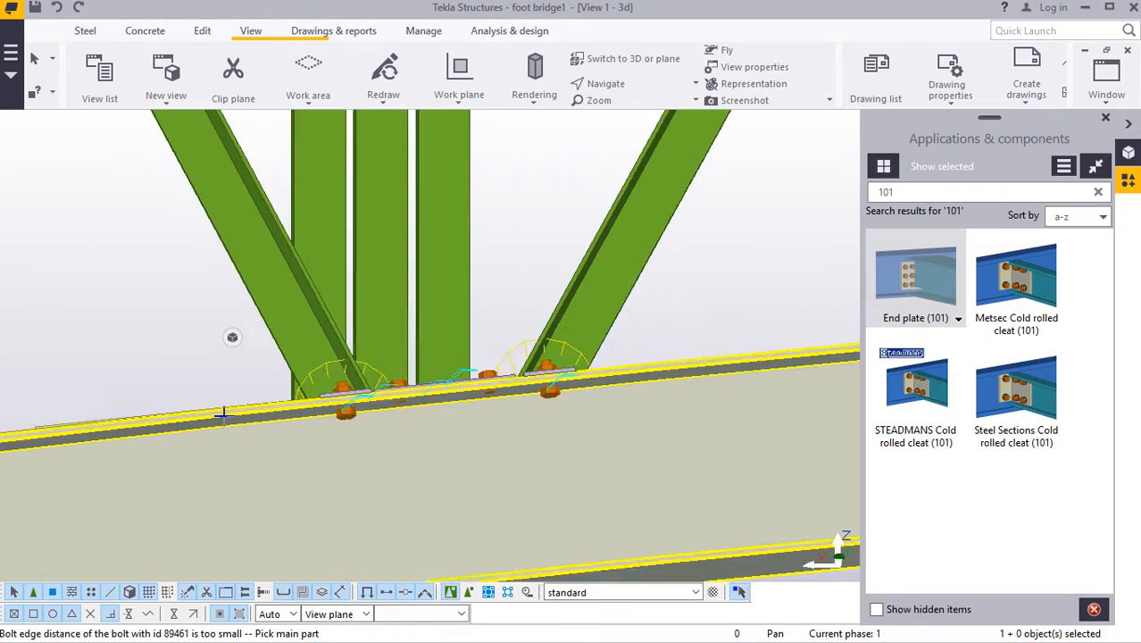
{"action": "scroll", "coordinate": [225, 416], "scroll_direction": "down", "scroll_amount": 9}
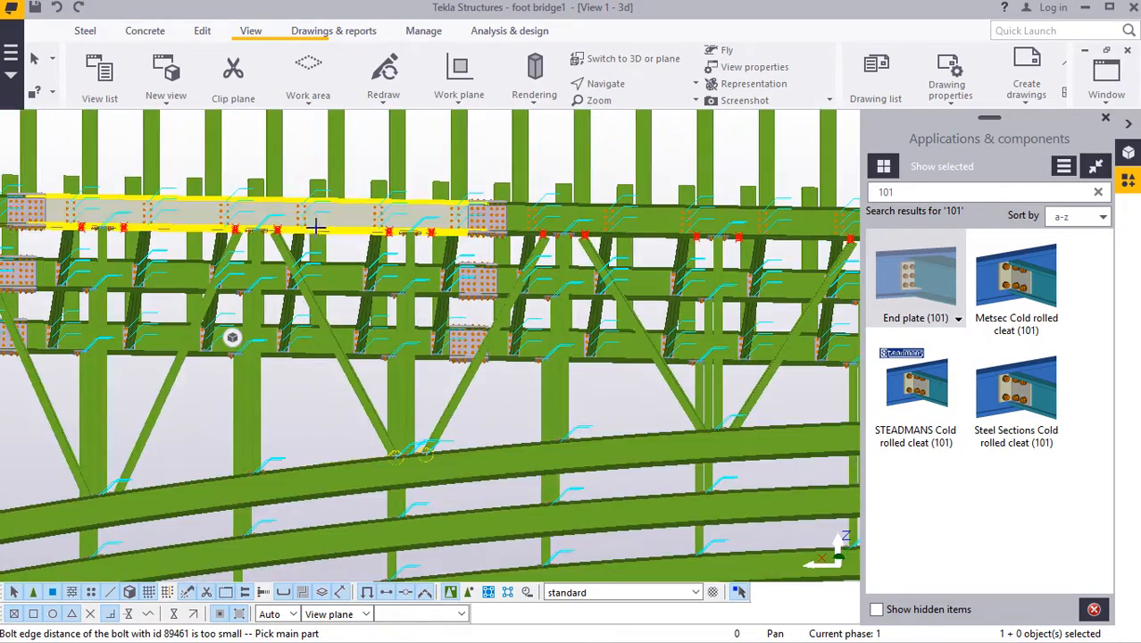
Step: Add End plate (101) connections between the upper beam and the tops of the two braces on either side of the post
{"action": "scroll", "coordinate": [315, 228], "scroll_direction": "up", "scroll_amount": 8}
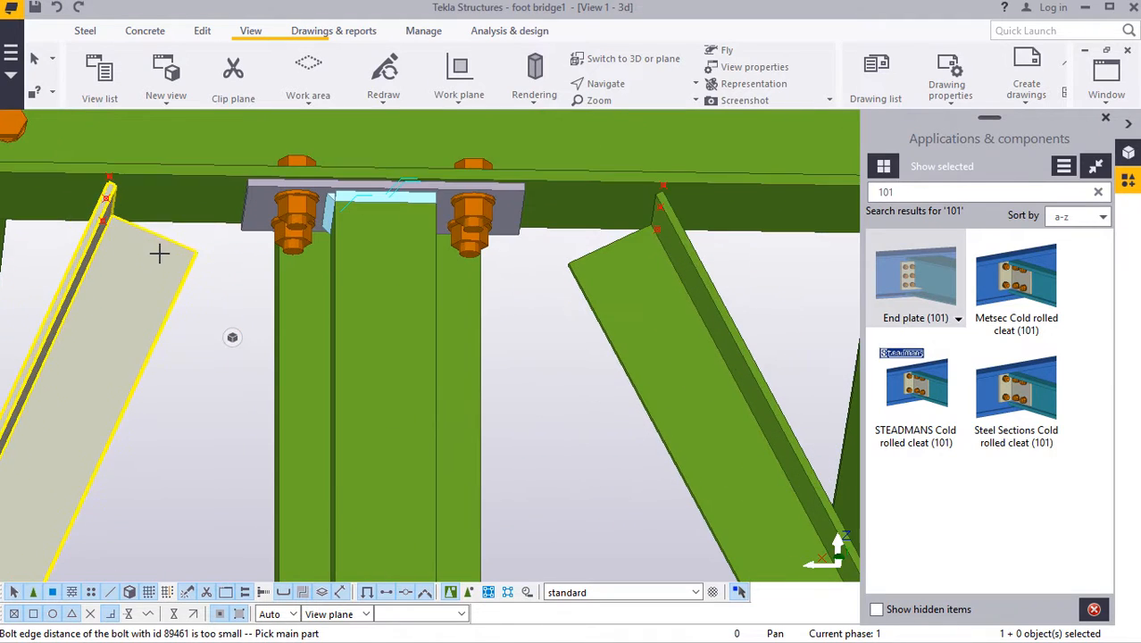
{"action": "left_click", "coordinate": [147, 248]}
{"action": "left_click", "coordinate": [150, 250]}
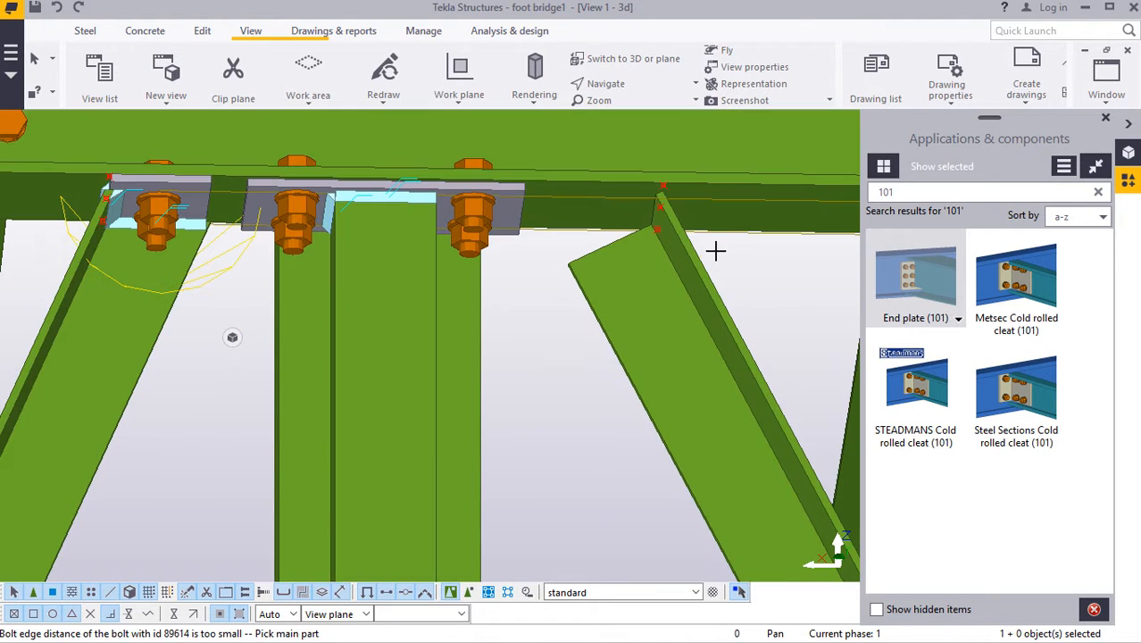
{"action": "left_click", "coordinate": [657, 279]}
{"action": "scroll", "coordinate": [135, 287], "scroll_direction": "down", "scroll_amount": 10}
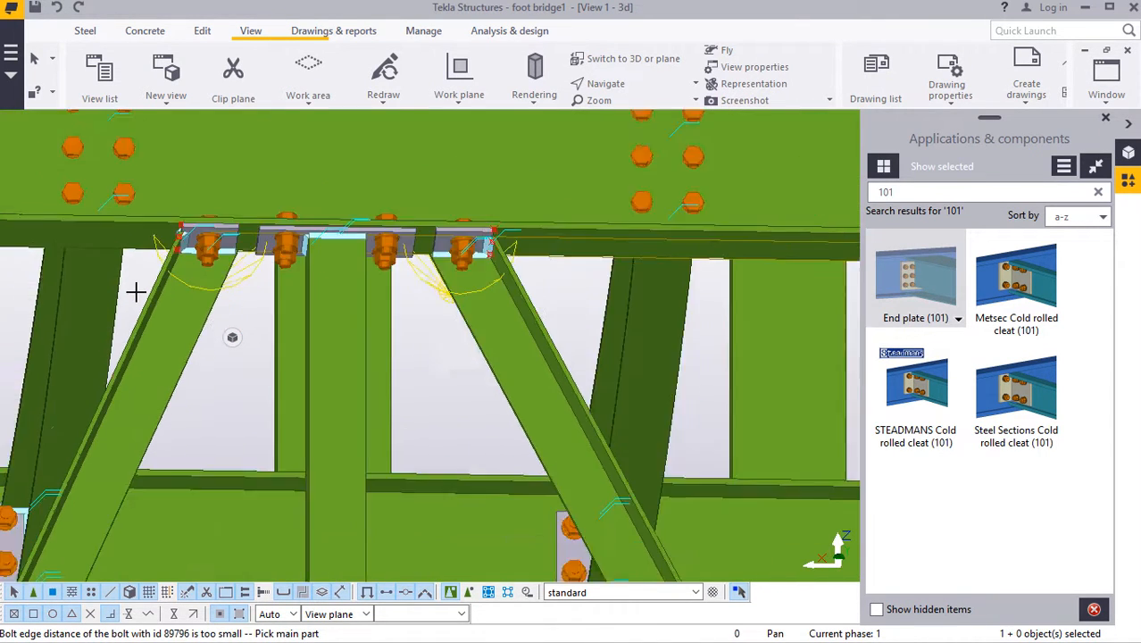
Step: Add an End plate (101) connection between the upper beam and the top of the first brace at the next unconnected brace pair
{"action": "scroll", "coordinate": [174, 265], "scroll_direction": "down", "scroll_amount": 5}
{"action": "scroll", "coordinate": [532, 305], "scroll_direction": "up", "scroll_amount": 3}
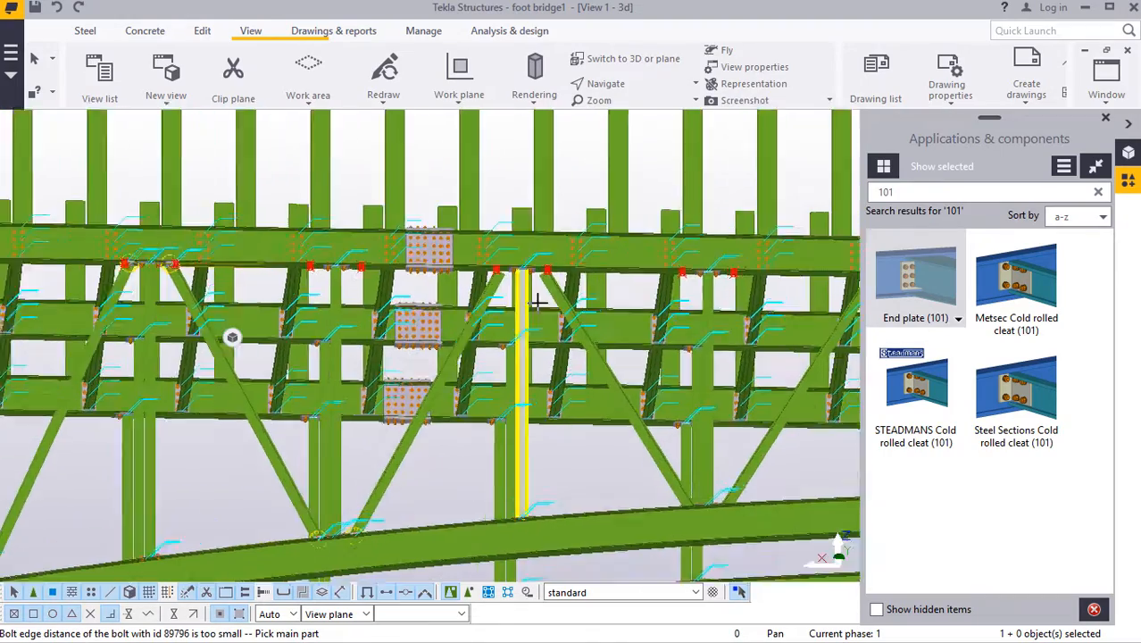
{"action": "scroll", "coordinate": [429, 335], "scroll_direction": "down", "scroll_amount": 4}
{"action": "scroll", "coordinate": [329, 482], "scroll_direction": "up", "scroll_amount": 8}
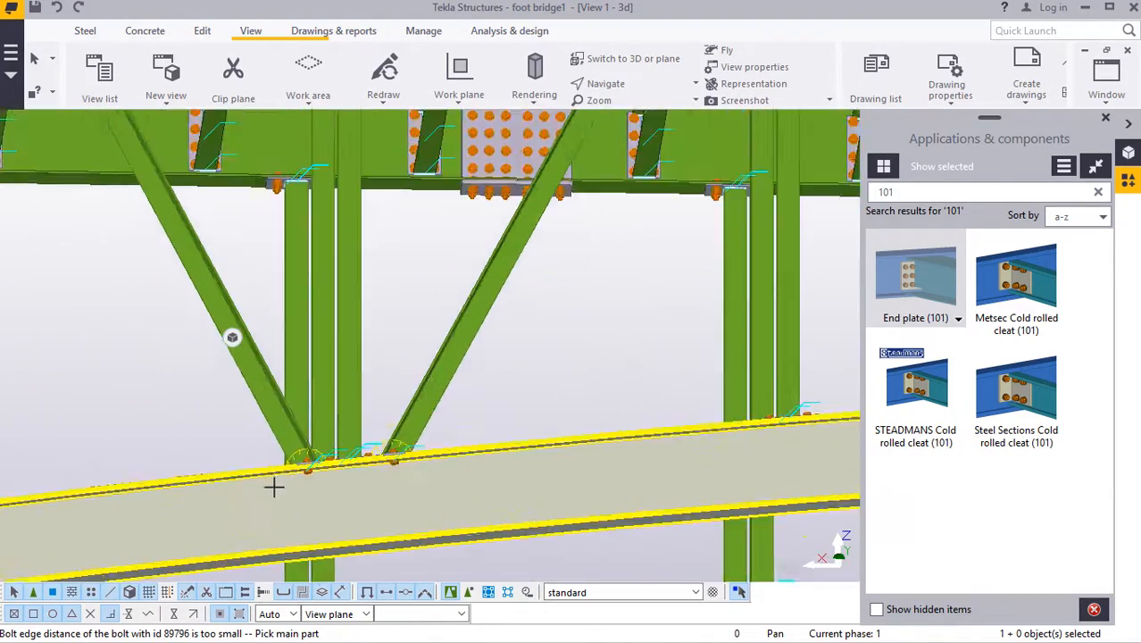
{"action": "scroll", "coordinate": [340, 476], "scroll_direction": "down", "scroll_amount": 5}
{"action": "scroll", "coordinate": [430, 280], "scroll_direction": "up", "scroll_amount": 6}
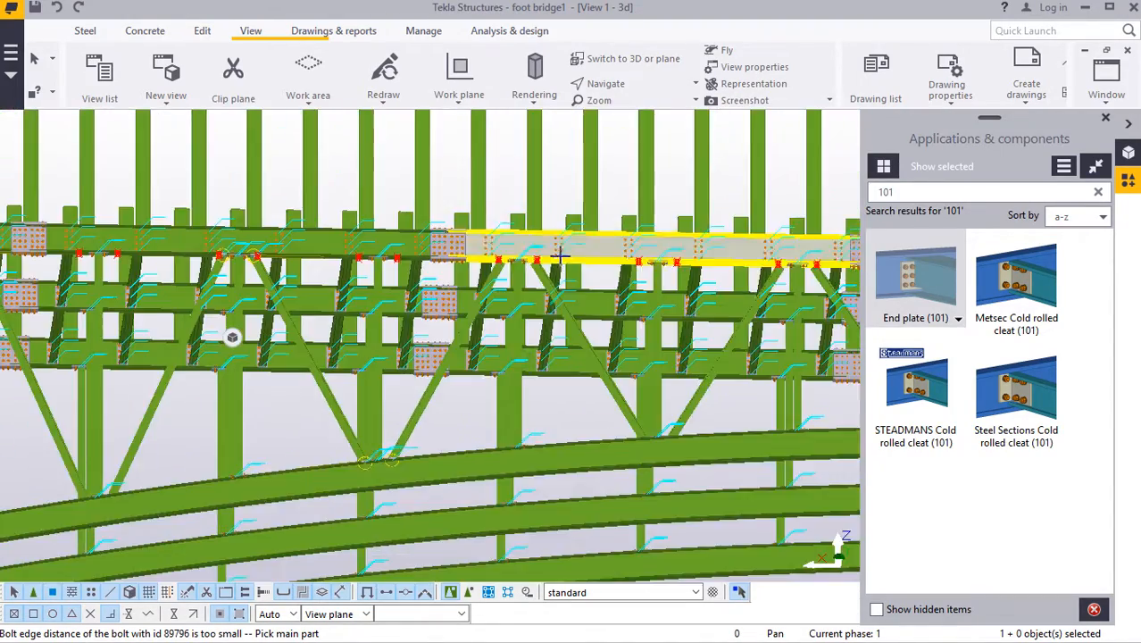
{"action": "scroll", "coordinate": [431, 281], "scroll_direction": "up", "scroll_amount": 8}
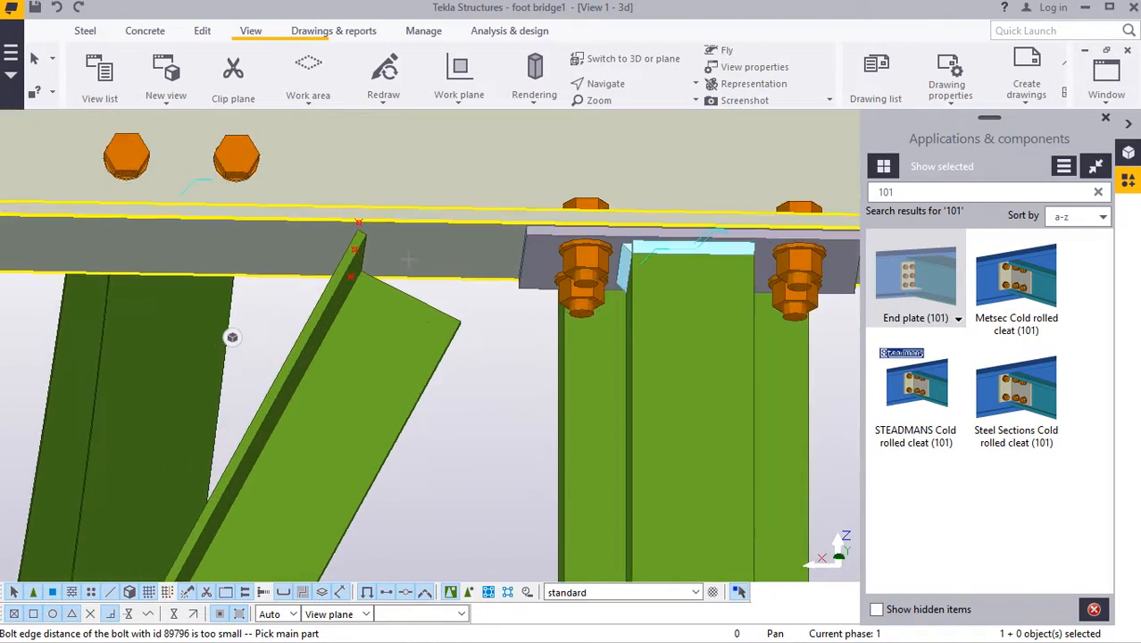
{"action": "left_click", "coordinate": [420, 235]}
{"action": "left_click", "coordinate": [390, 310]}
{"action": "scroll", "coordinate": [233, 324], "scroll_direction": "down", "scroll_amount": 5}
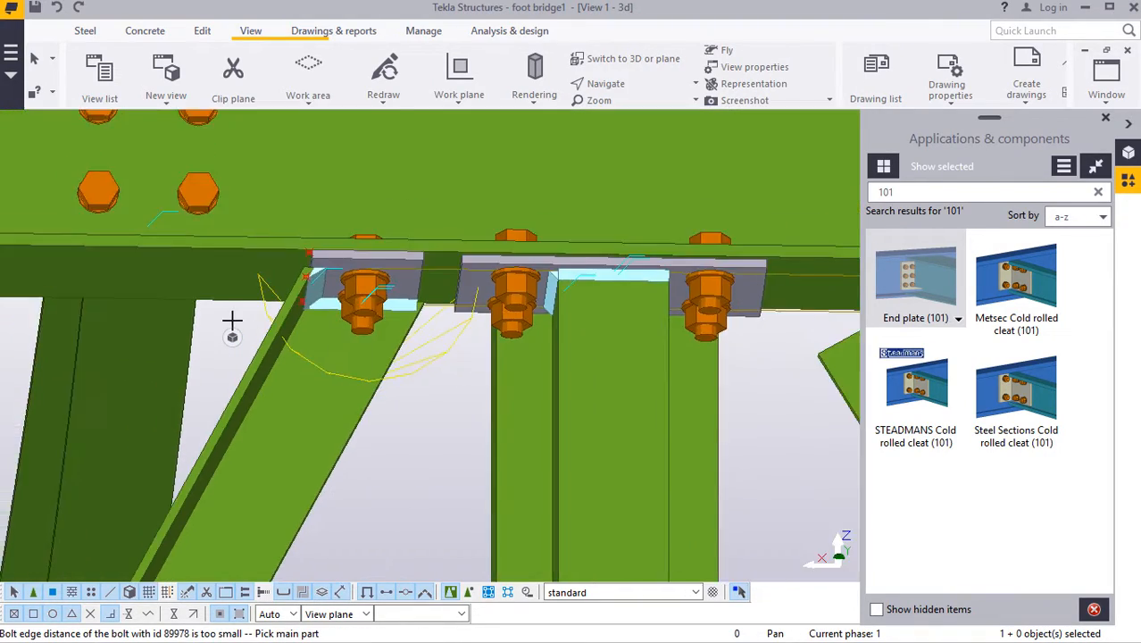
Step: Add an End plate (101) connection between the upper beam and the top of the brace on the opposite side of that post
{"action": "scroll", "coordinate": [701, 303], "scroll_direction": "up", "scroll_amount": 2}
{"action": "scroll", "coordinate": [732, 296], "scroll_direction": "up", "scroll_amount": 2}
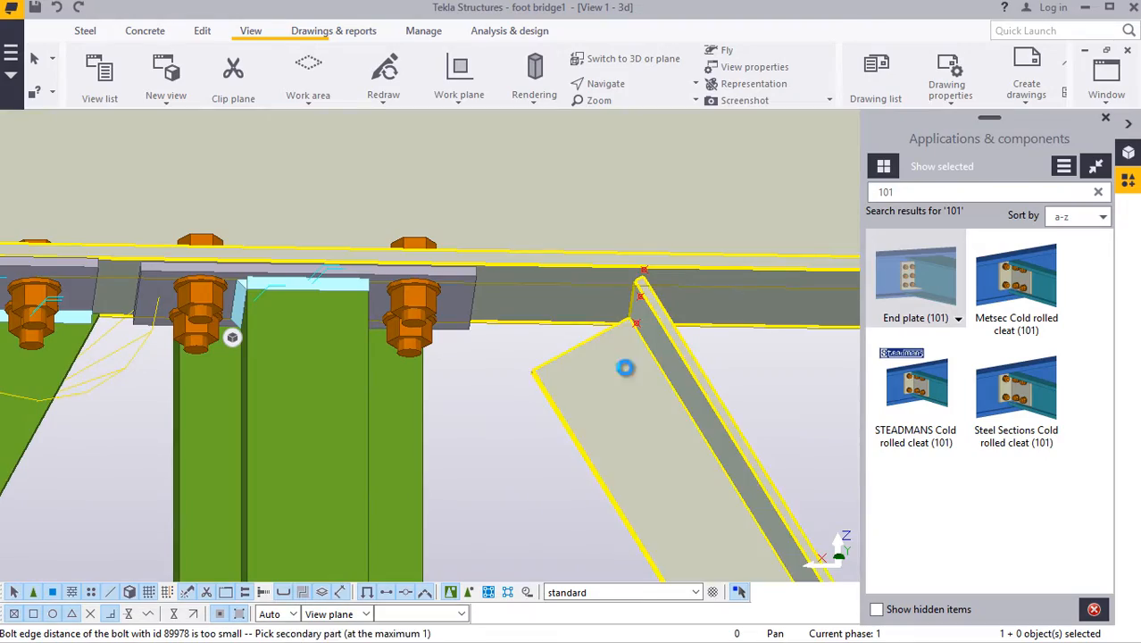
{"action": "left_click", "coordinate": [625, 368]}
{"action": "scroll", "coordinate": [223, 268], "scroll_direction": "down", "scroll_amount": 8}
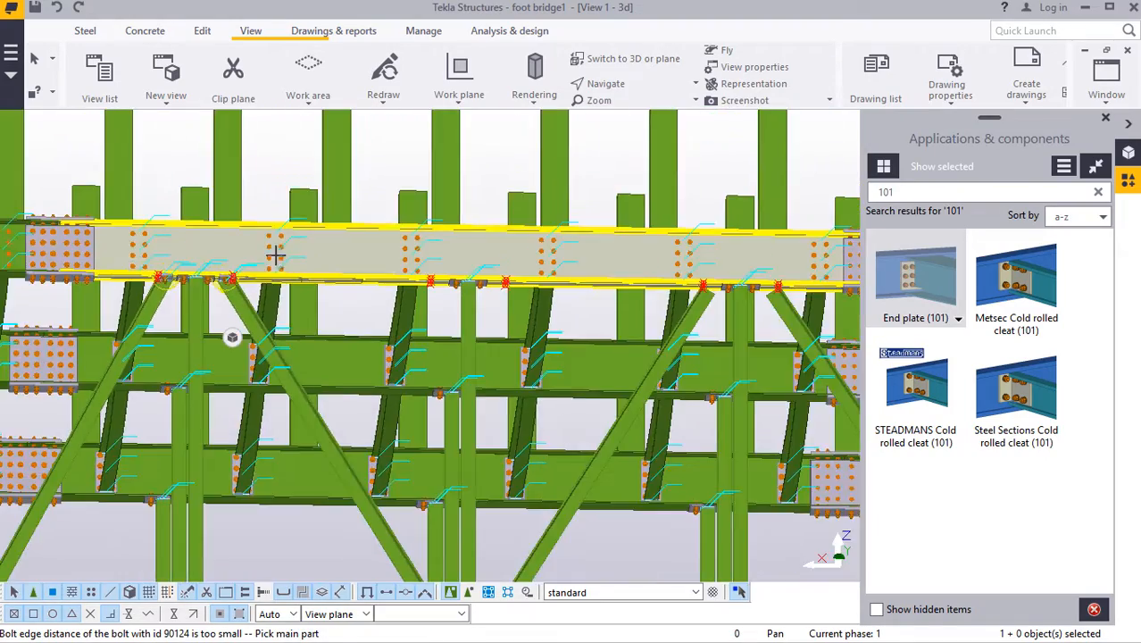
Step: Add End plate (101) connections between the arched lower beam and the feet of the next two braces meeting beside the posts
{"action": "scroll", "coordinate": [161, 401], "scroll_direction": "up", "scroll_amount": 6}
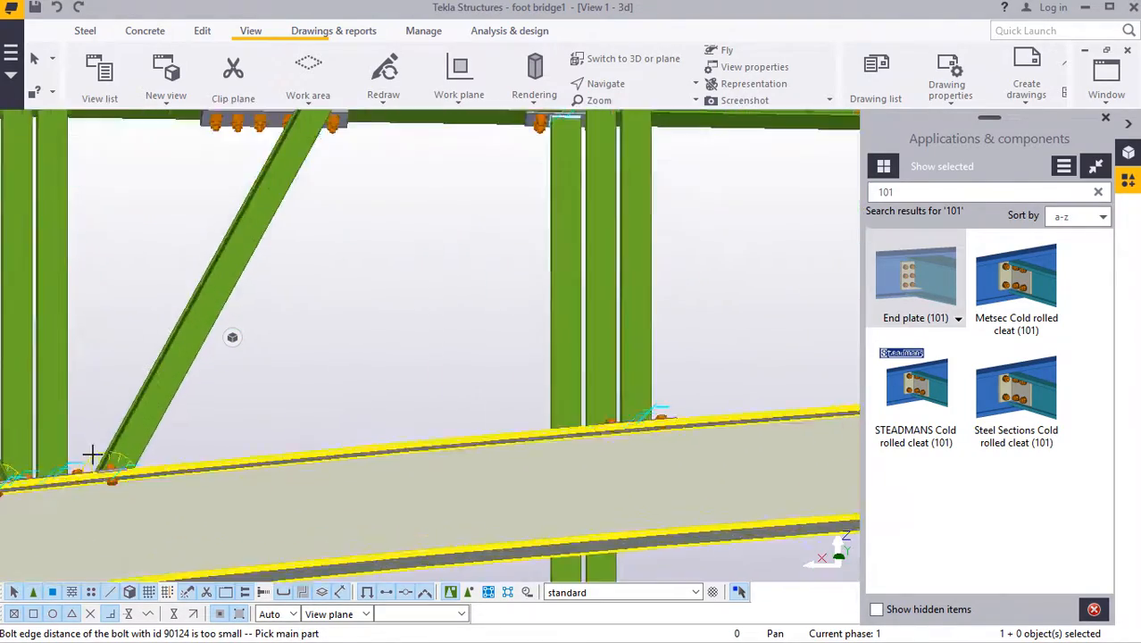
{"action": "scroll", "coordinate": [92, 455], "scroll_direction": "down", "scroll_amount": 5}
{"action": "scroll", "coordinate": [594, 401], "scroll_direction": "up", "scroll_amount": 6}
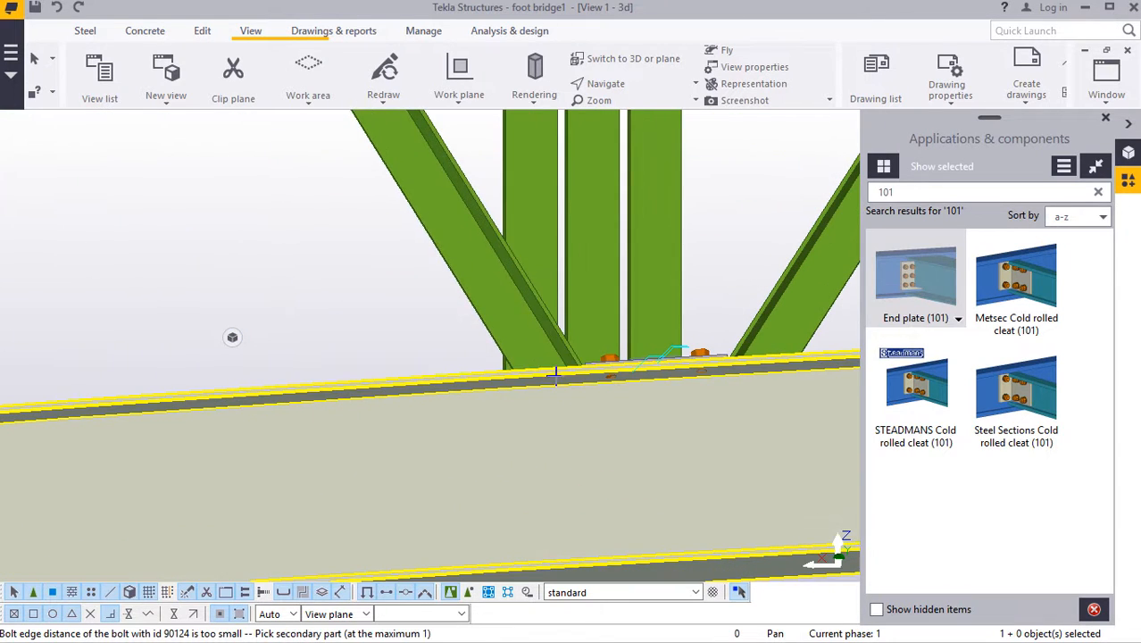
{"action": "left_click", "coordinate": [511, 314]}
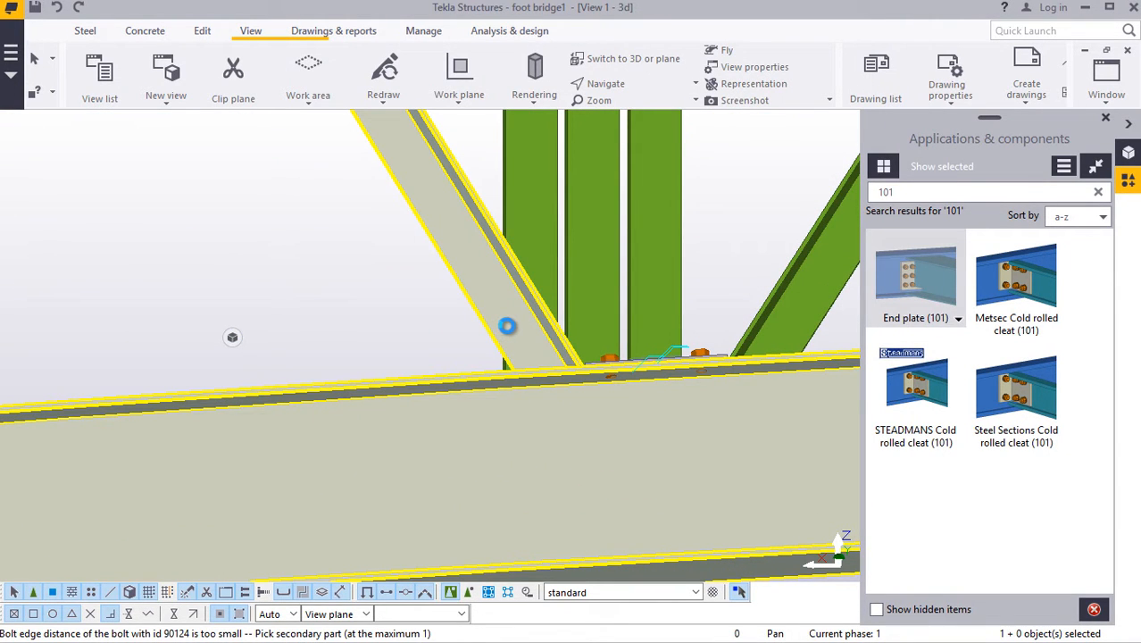
{"action": "scroll", "coordinate": [346, 368], "scroll_direction": "down", "scroll_amount": 3}
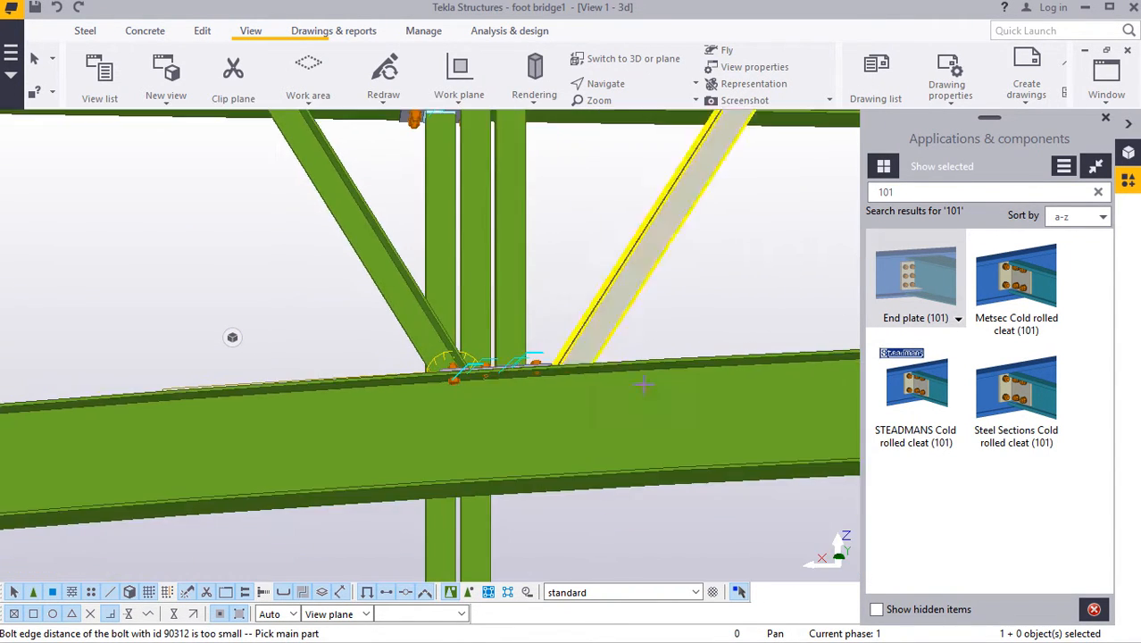
{"action": "scroll", "coordinate": [636, 382], "scroll_direction": "up", "scroll_amount": 3}
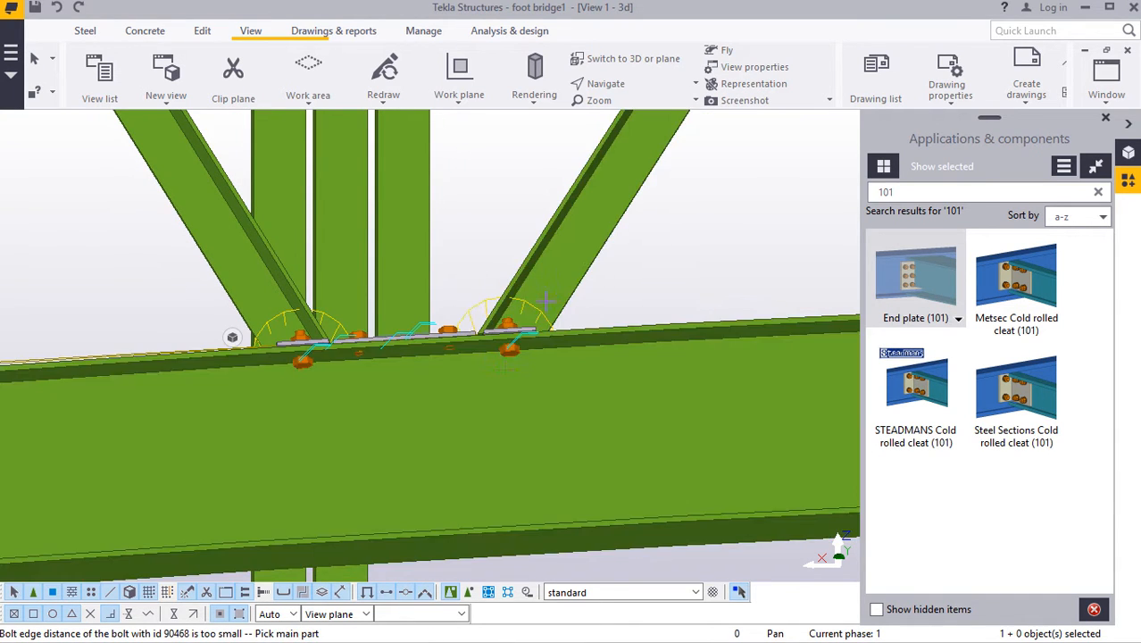
Step: Connect the top of the first brace in the following pair to the upper beam with End plate (101)
{"action": "scroll", "coordinate": [473, 463], "scroll_direction": "down", "scroll_amount": 3}
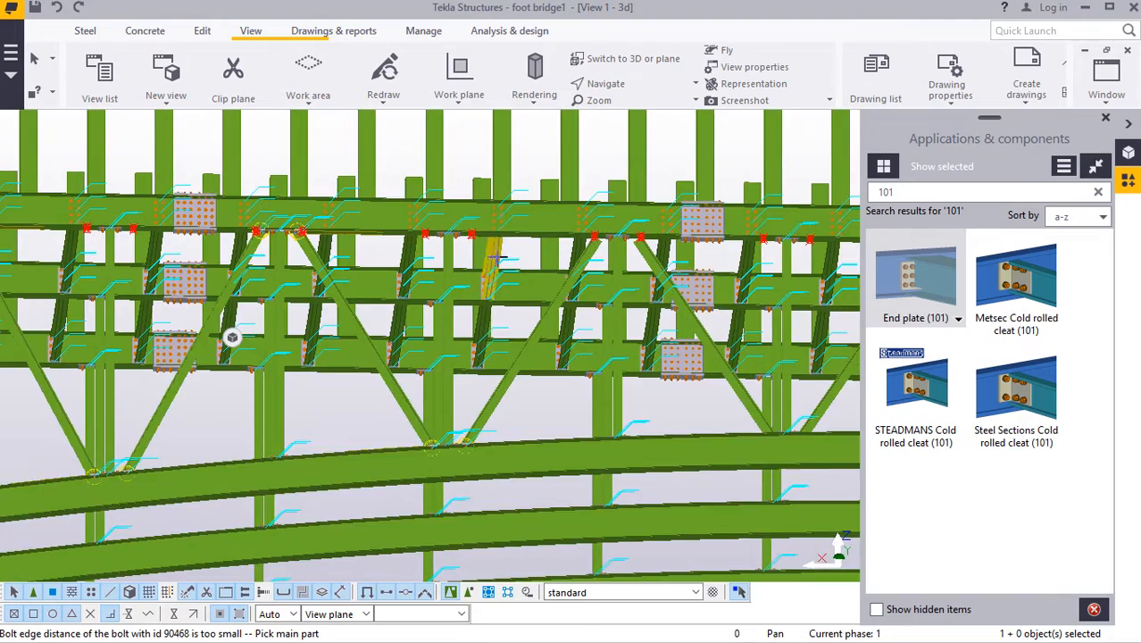
{"action": "scroll", "coordinate": [496, 258], "scroll_direction": "up", "scroll_amount": 6}
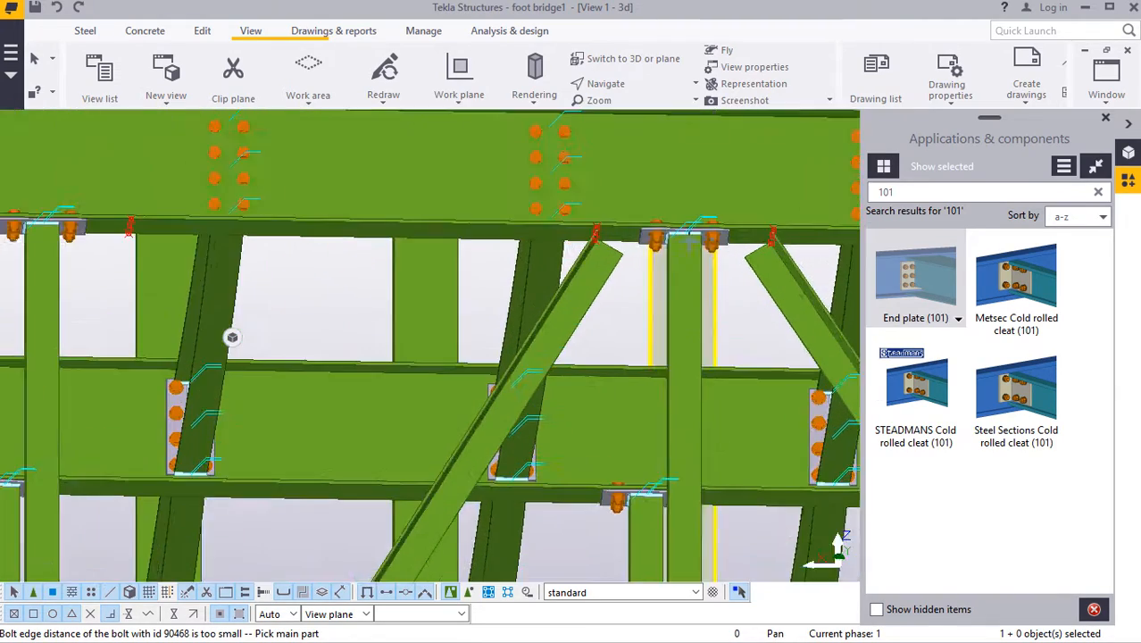
{"action": "scroll", "coordinate": [688, 241], "scroll_direction": "up", "scroll_amount": 5}
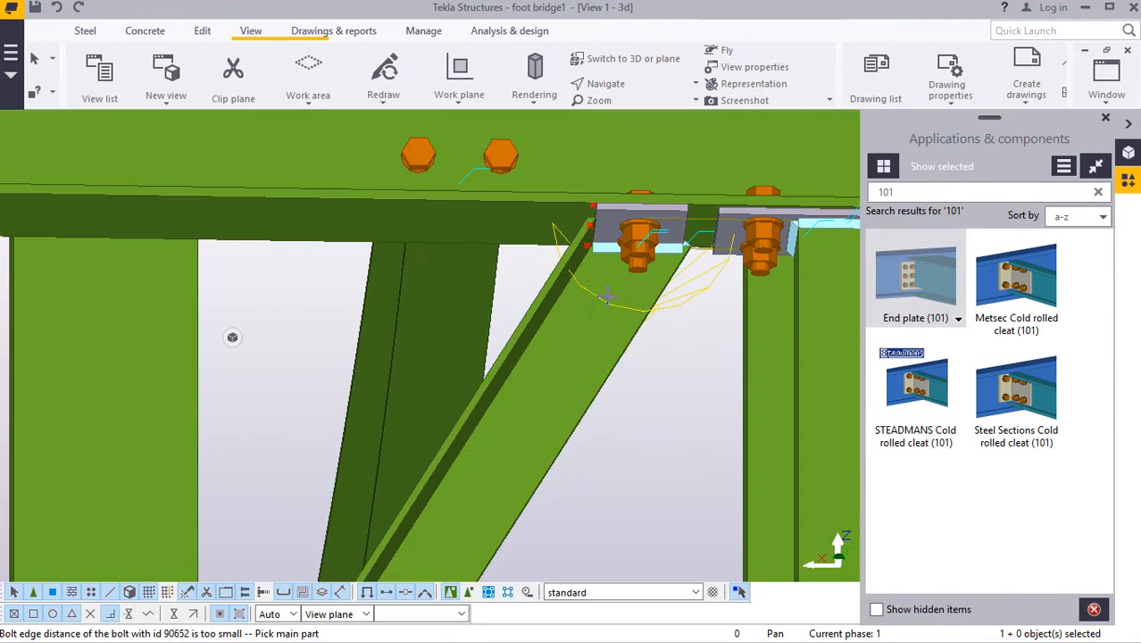
{"action": "scroll", "coordinate": [606, 298], "scroll_direction": "down", "scroll_amount": 6}
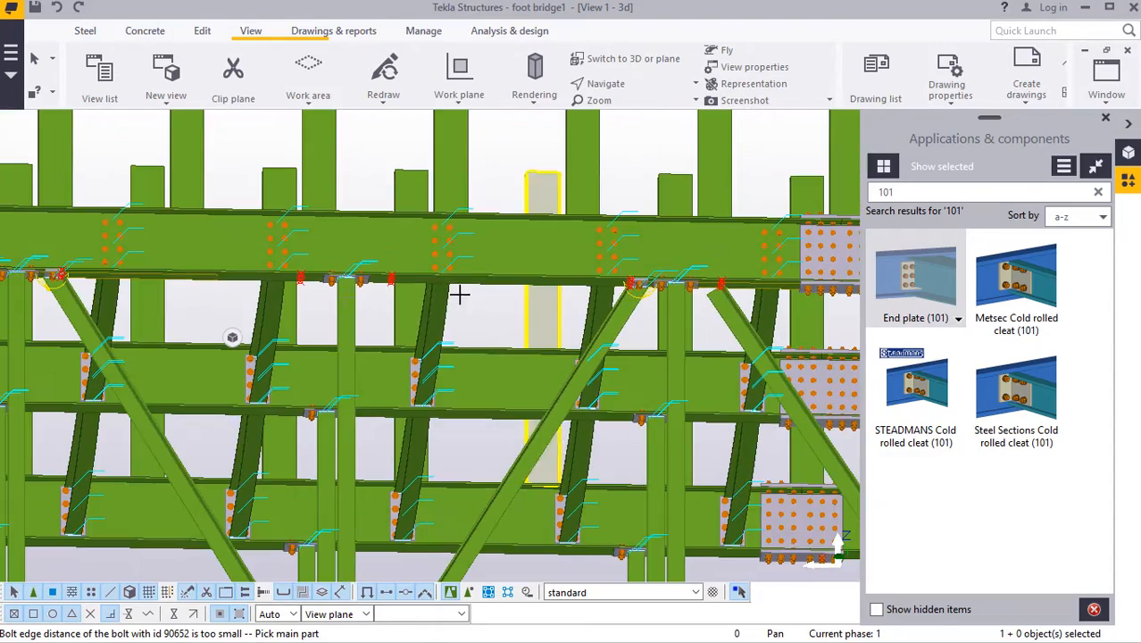
Step: Connect the top of the second brace in that pair, across the post, to the upper beam with End plate (101)
{"action": "scroll", "coordinate": [91, 313], "scroll_direction": "down", "scroll_amount": 3}
{"action": "scroll", "coordinate": [442, 288], "scroll_direction": "up", "scroll_amount": 5}
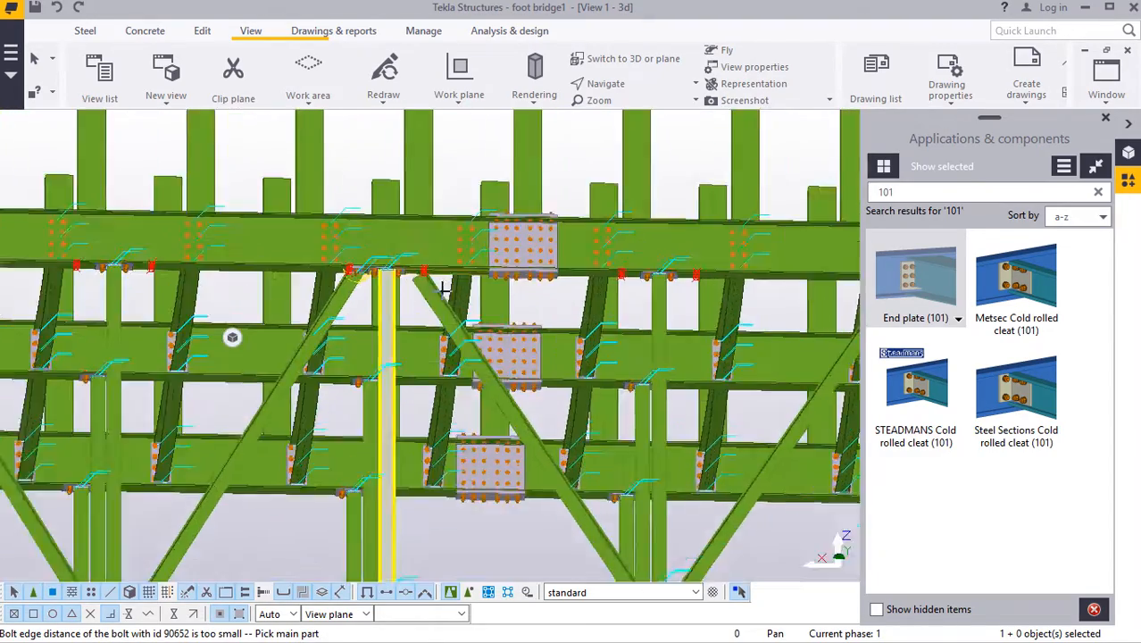
{"action": "scroll", "coordinate": [446, 269], "scroll_direction": "up", "scroll_amount": 5}
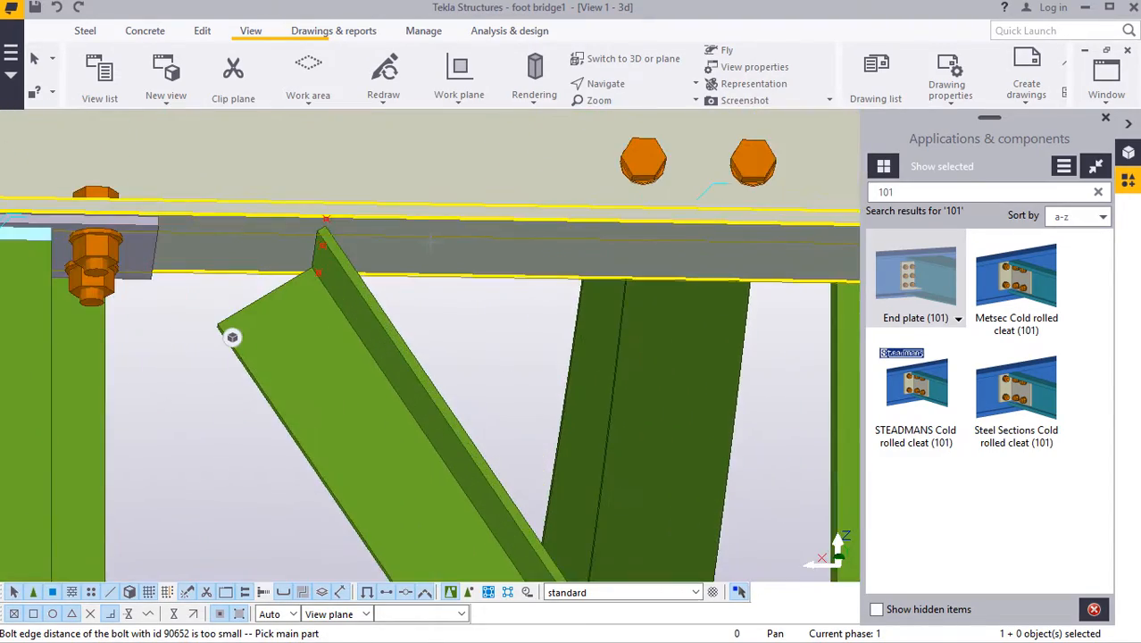
{"action": "left_click", "coordinate": [314, 300]}
{"action": "left_click", "coordinate": [315, 300]}
{"action": "scroll", "coordinate": [330, 277], "scroll_direction": "down", "scroll_amount": 10}
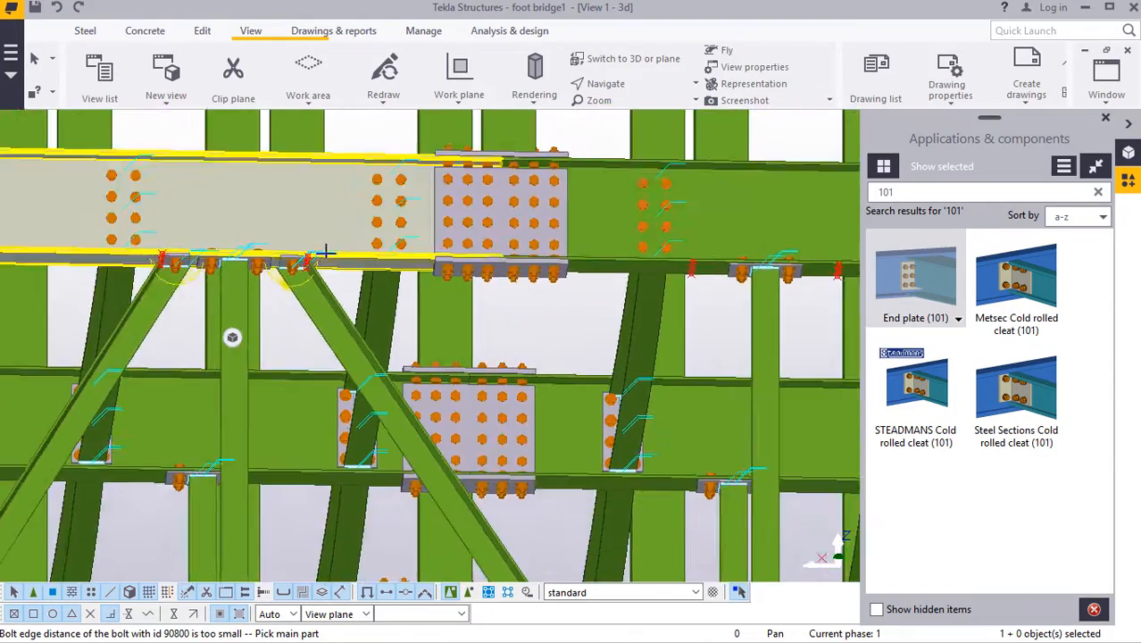
Step: Connect the feet of the next two braces beside the posts to the arched lower beam with End plate (101)
{"action": "scroll", "coordinate": [445, 442], "scroll_direction": "up", "scroll_amount": 10}
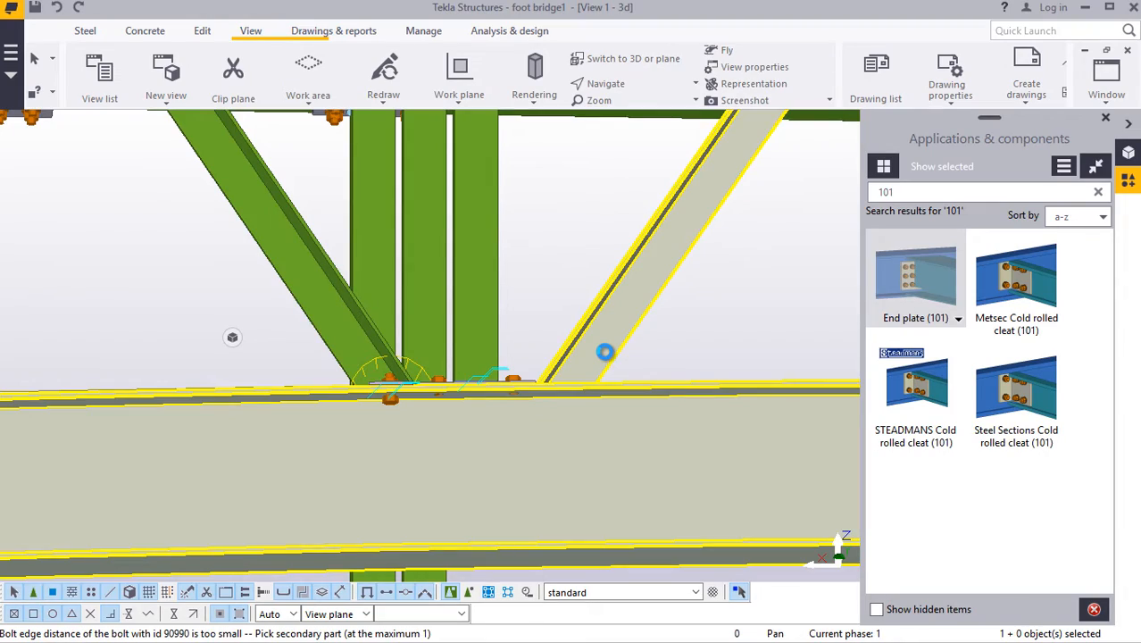
{"action": "left_click", "coordinate": [605, 352]}
{"action": "scroll", "coordinate": [375, 419], "scroll_direction": "down", "scroll_amount": 10}
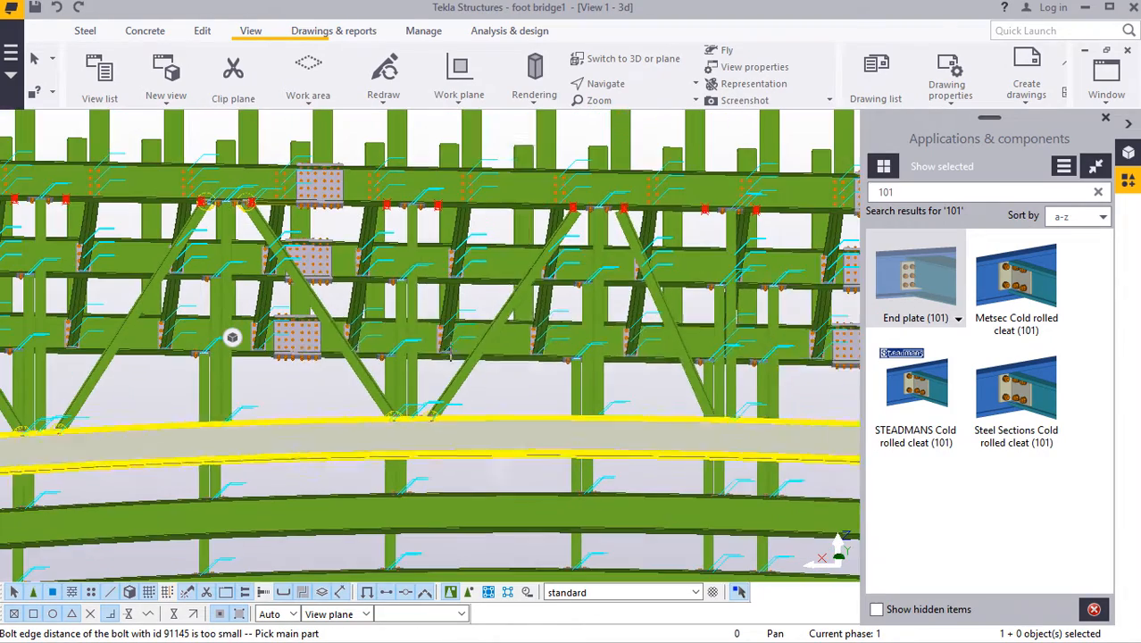
Step: Add an End plate (101) connection between the upper beam and the top of the first brace in the last pair
{"action": "scroll", "coordinate": [254, 207], "scroll_direction": "up", "scroll_amount": 2}
{"action": "middle_click_drag", "start_coordinate": [253, 290], "coordinate": [186, 311]}
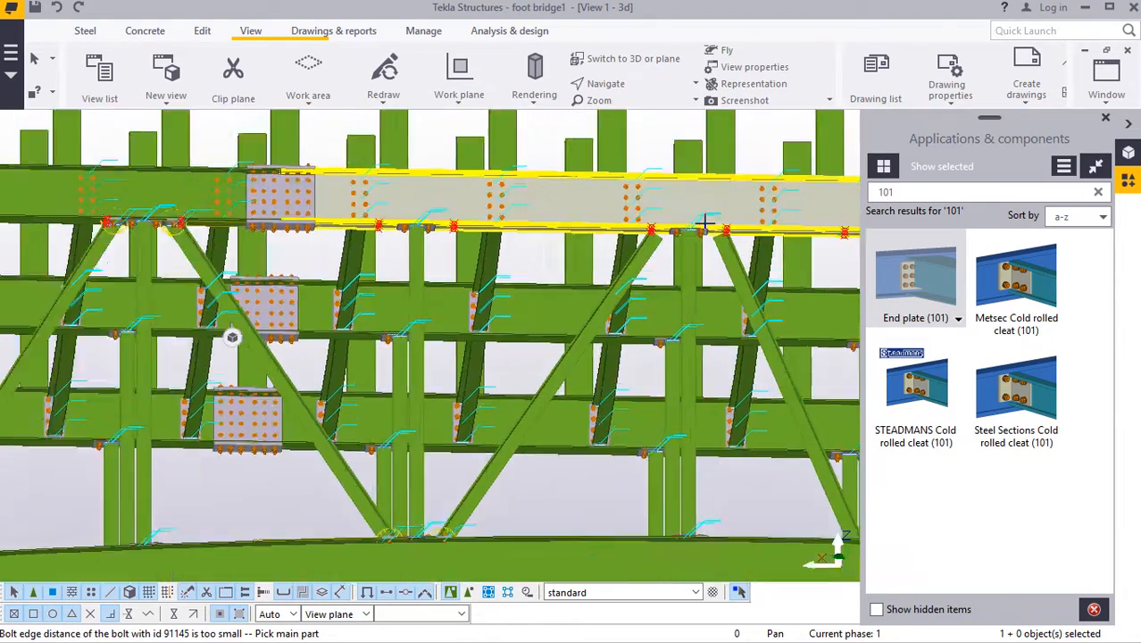
{"action": "scroll", "coordinate": [631, 243], "scroll_direction": "up", "scroll_amount": 5}
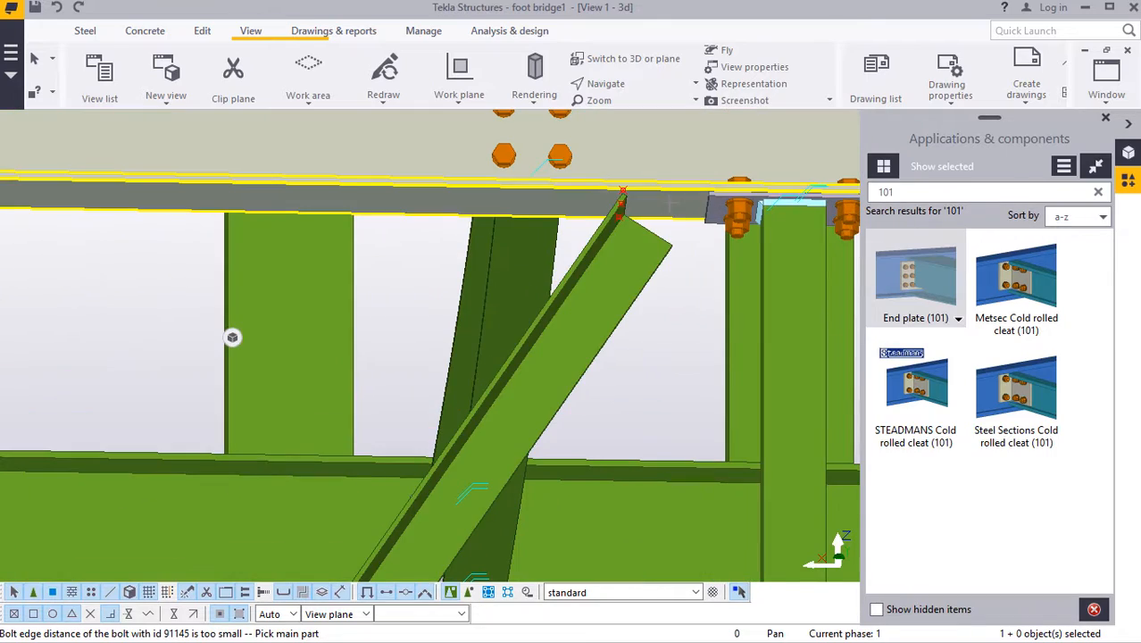
{"action": "left_click", "coordinate": [632, 247]}
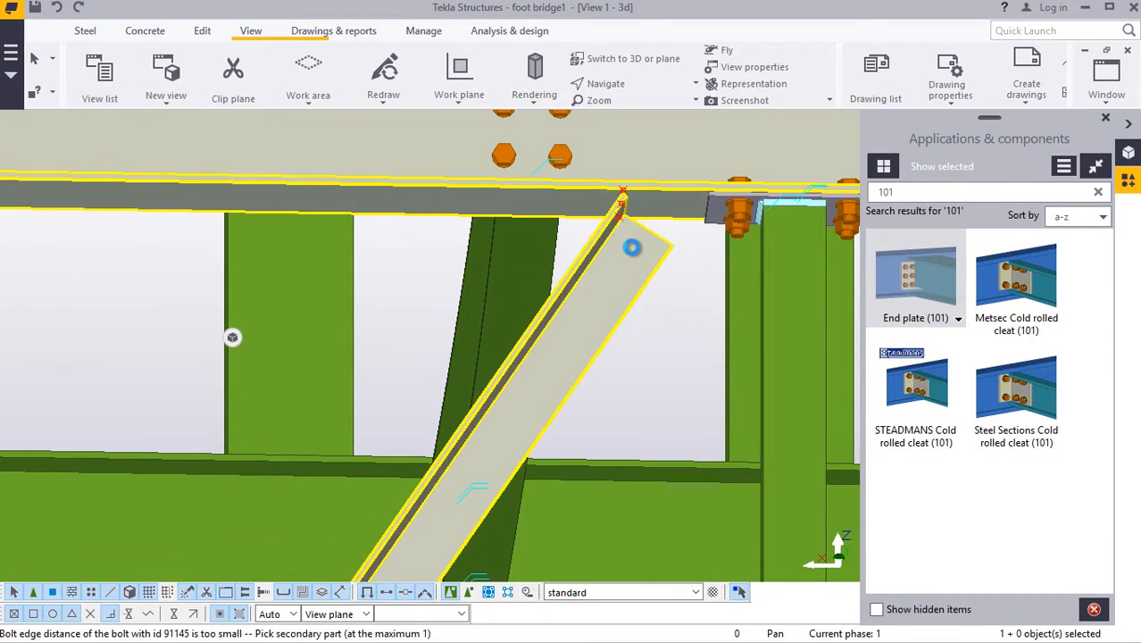
{"action": "scroll", "coordinate": [631, 247], "scroll_direction": "down", "scroll_amount": 5}
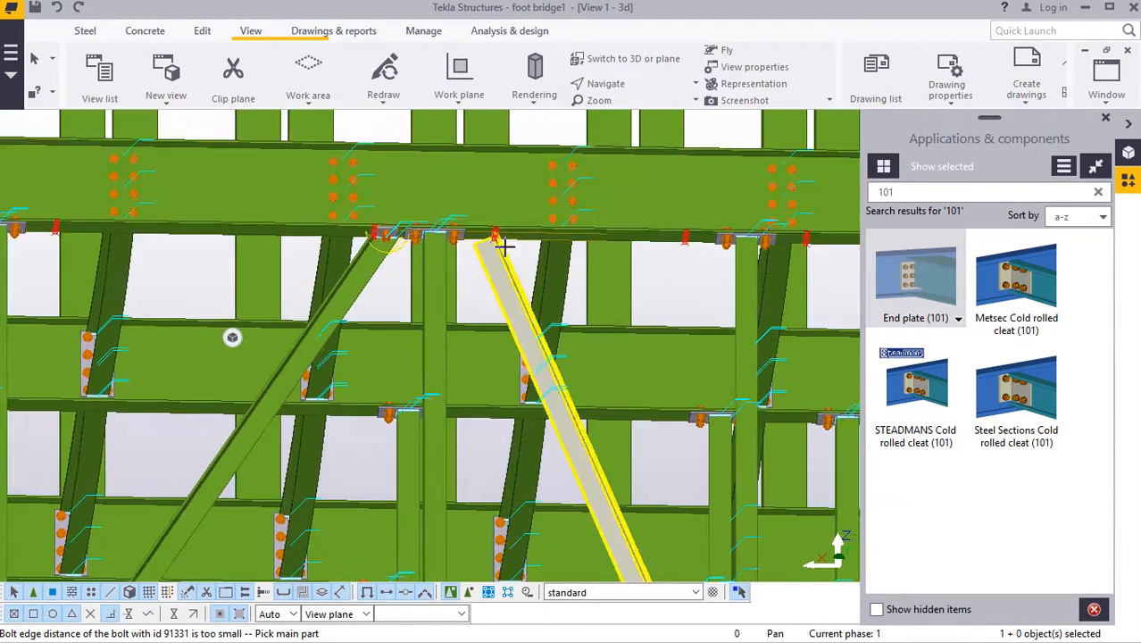
Step: Add an End plate (101) connection between the upper beam and the top of the last brace, across the post
{"action": "left_click", "coordinate": [500, 248]}
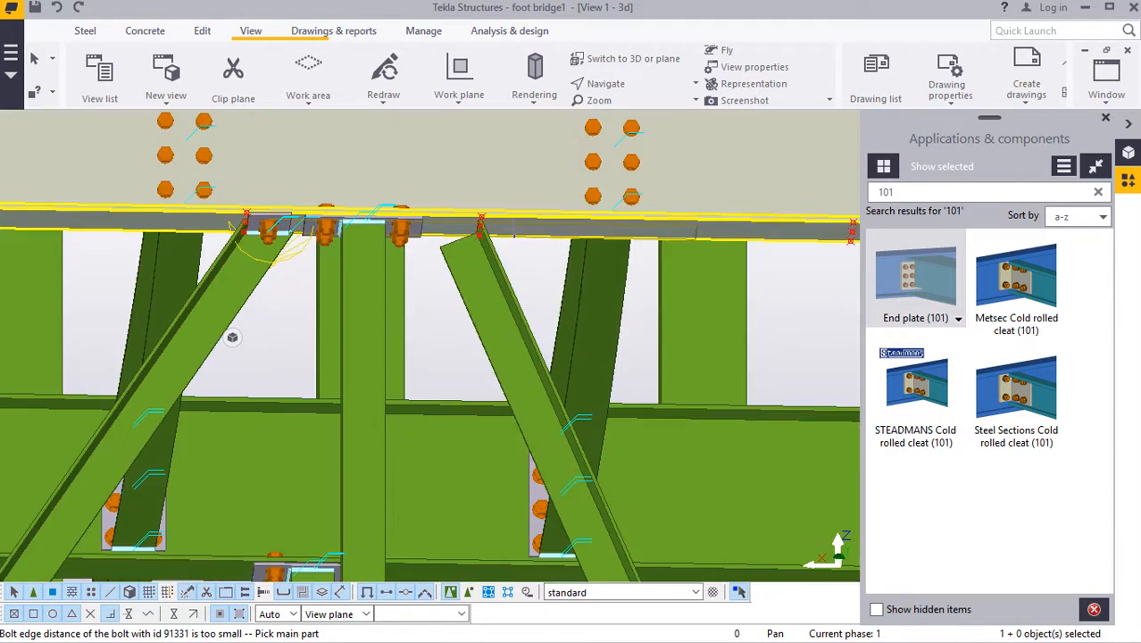
{"action": "scroll", "coordinate": [515, 232], "scroll_direction": "up", "scroll_amount": 3}
{"action": "left_click", "coordinate": [550, 234]}
{"action": "left_click", "coordinate": [467, 292]}
{"action": "scroll", "coordinate": [385, 253], "scroll_direction": "down", "scroll_amount": 5}
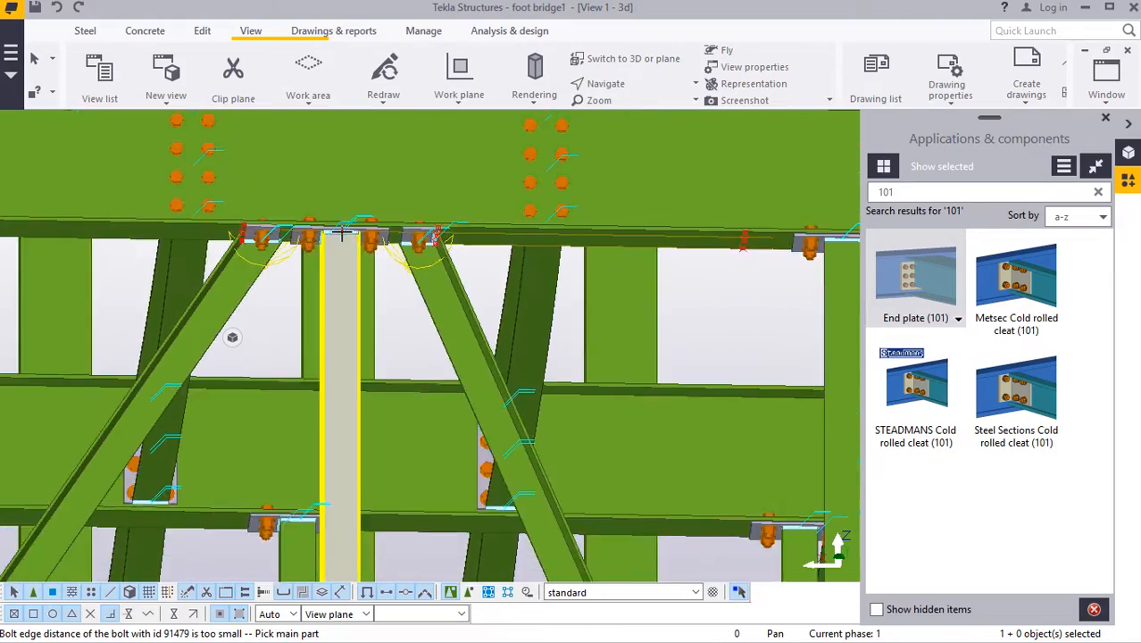
Step: Add an End plate (101) connection between the arched lower beam and the foot of the last brace
{"action": "scroll", "coordinate": [352, 222], "scroll_direction": "down", "scroll_amount": 4}
{"action": "middle_click_drag", "start_coordinate": [347, 402], "coordinate": [453, 359]}
{"action": "scroll", "coordinate": [419, 423], "scroll_direction": "up", "scroll_amount": 3}
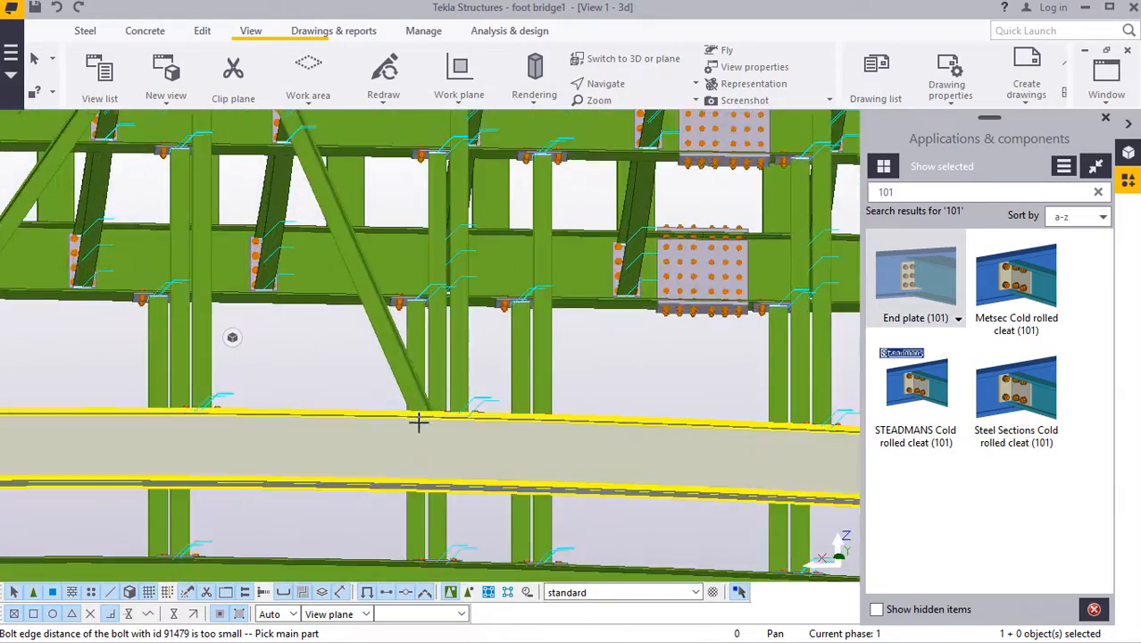
{"action": "scroll", "coordinate": [417, 422], "scroll_direction": "up", "scroll_amount": 2}
{"action": "left_click", "coordinate": [429, 421]}
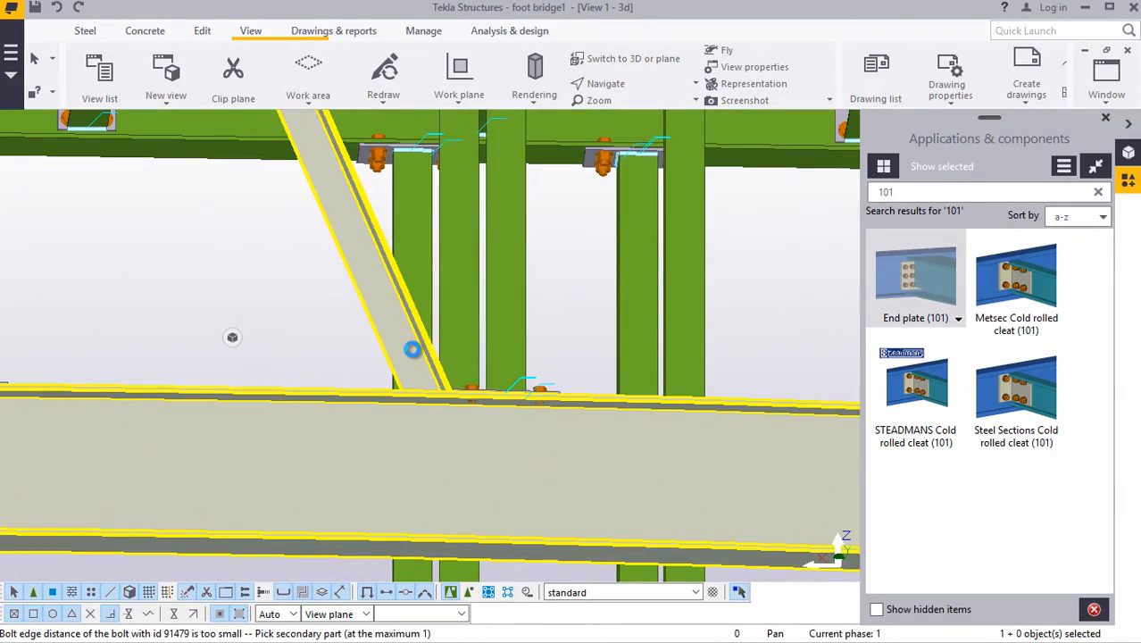
{"action": "left_click", "coordinate": [415, 348]}
{"action": "scroll", "coordinate": [415, 348], "scroll_direction": "down", "scroll_amount": 6}
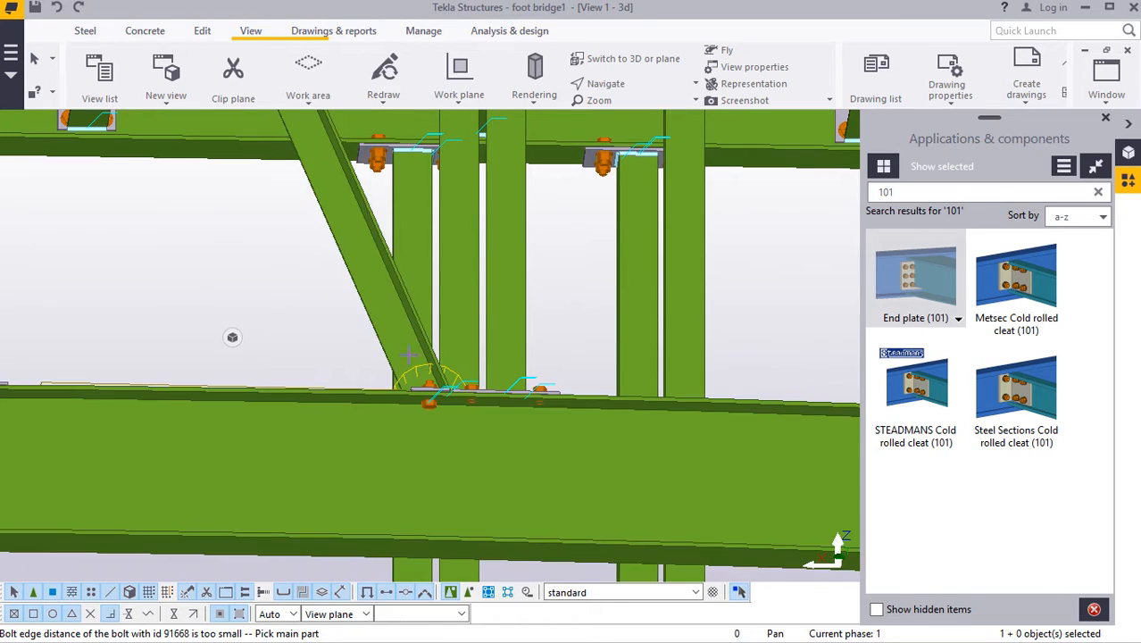
{"action": "scroll", "coordinate": [478, 251], "scroll_direction": "up", "scroll_amount": 2}
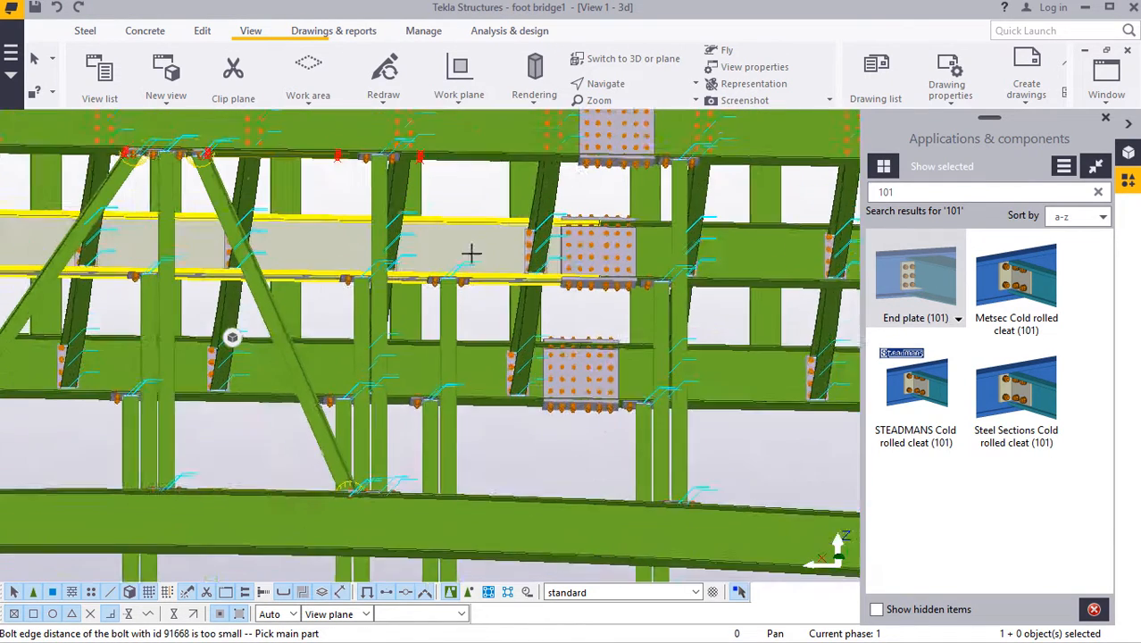
{"action": "scroll", "coordinate": [524, 511], "scroll_direction": "down", "scroll_amount": 2}
{"action": "right_click", "coordinate": [517, 492]}
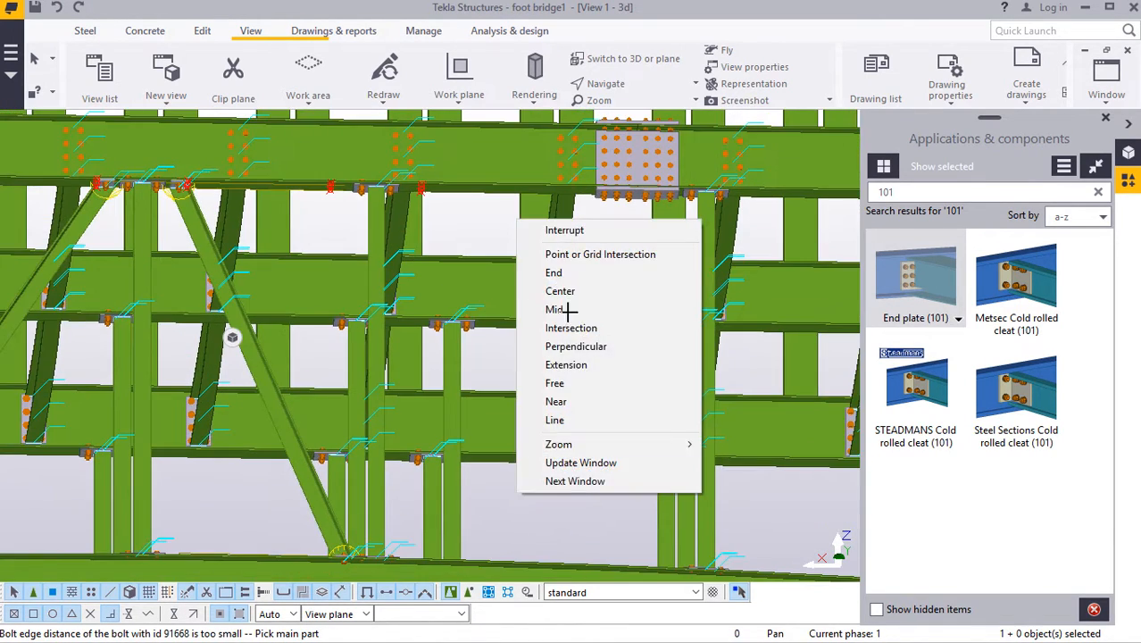
Step: End the End plate (101) connection command and examine the connected braces along the arched lower beam from several angles
{"action": "left_click", "coordinate": [549, 233]}
{"action": "left_click", "coordinate": [618, 85]}
{"action": "left_click", "coordinate": [623, 142]}
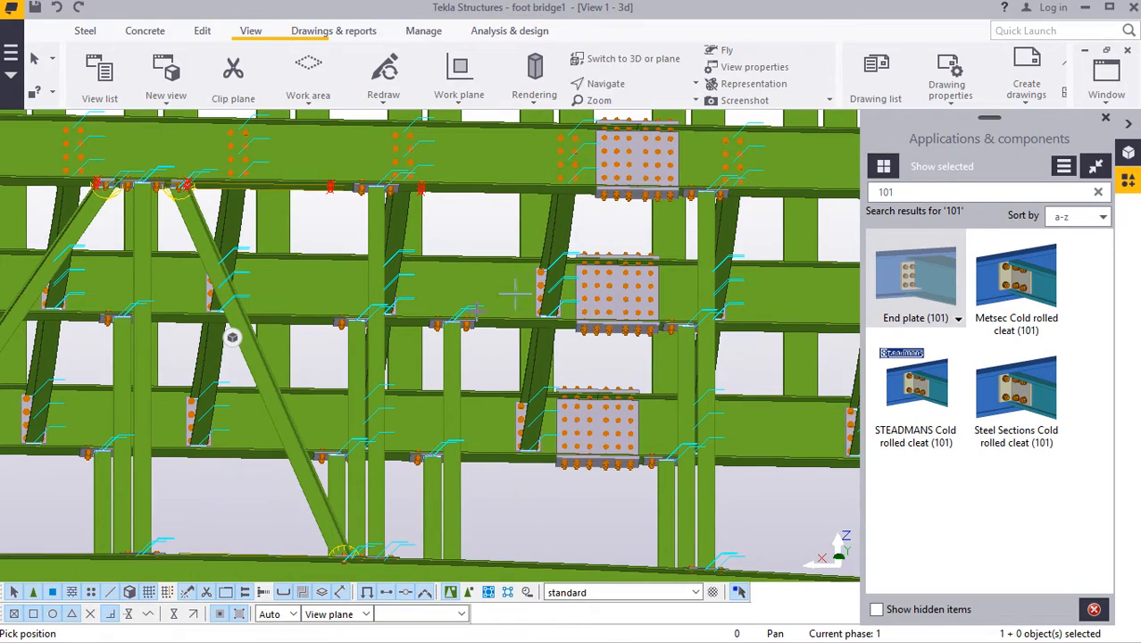
{"action": "left_click_drag", "start_coordinate": [396, 204], "coordinate": [362, 467]}
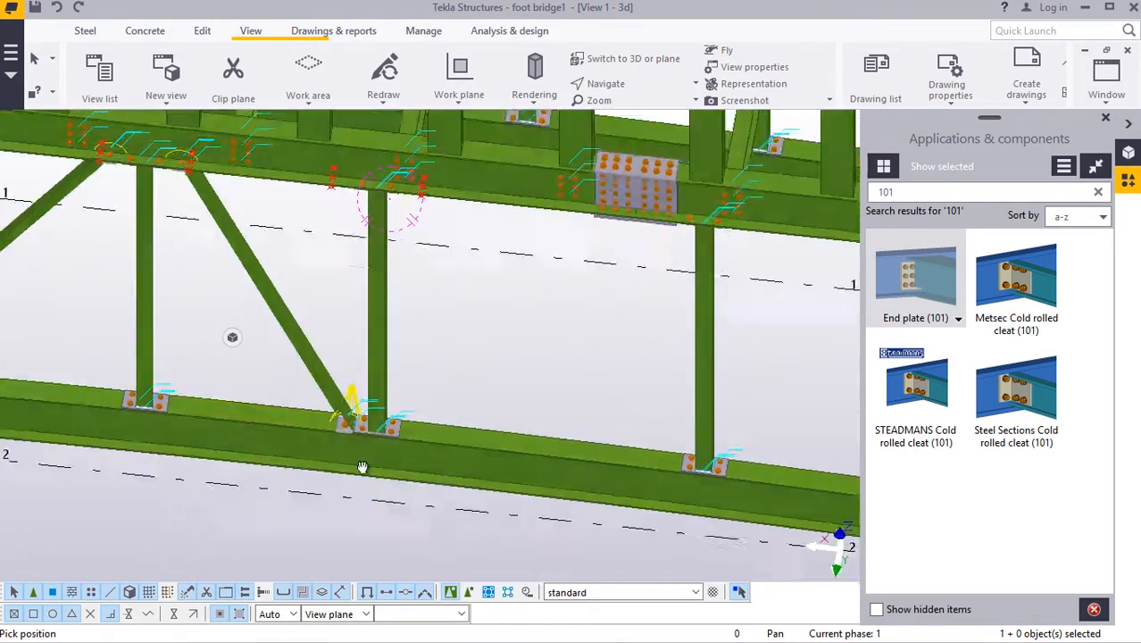
{"action": "scroll", "coordinate": [446, 454], "scroll_direction": "down", "scroll_amount": 3}
{"action": "left_click_drag", "start_coordinate": [480, 426], "coordinate": [158, 308]}
{"action": "scroll", "coordinate": [107, 290], "scroll_direction": "up", "scroll_amount": 3}
{"action": "scroll", "coordinate": [116, 293], "scroll_direction": "up", "scroll_amount": 3}
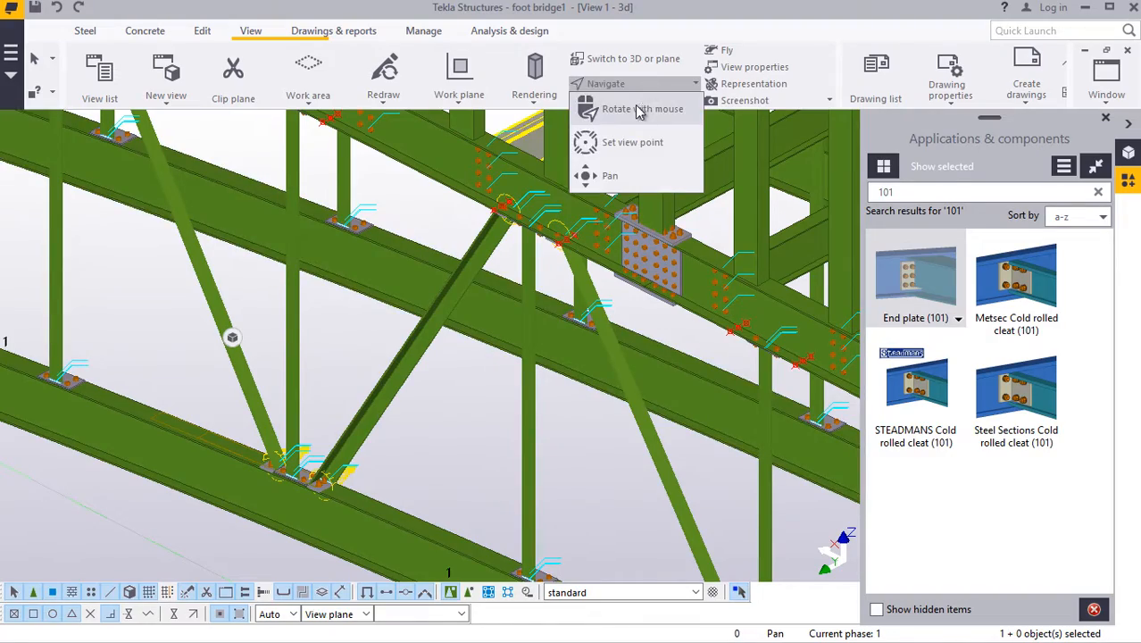
{"action": "mouse_move", "coordinate": [311, 471]}
{"action": "middle_mouse_down", "text": "ctrl"}
{"action": "mouse_move", "coordinate": [194, 451]}
{"action": "mouse_move", "coordinate": [306, 459]}
{"action": "middle_mouse_up", "text": "ctrl"}
{"action": "scroll", "coordinate": [306, 459], "scroll_direction": "down", "scroll_amount": 10}
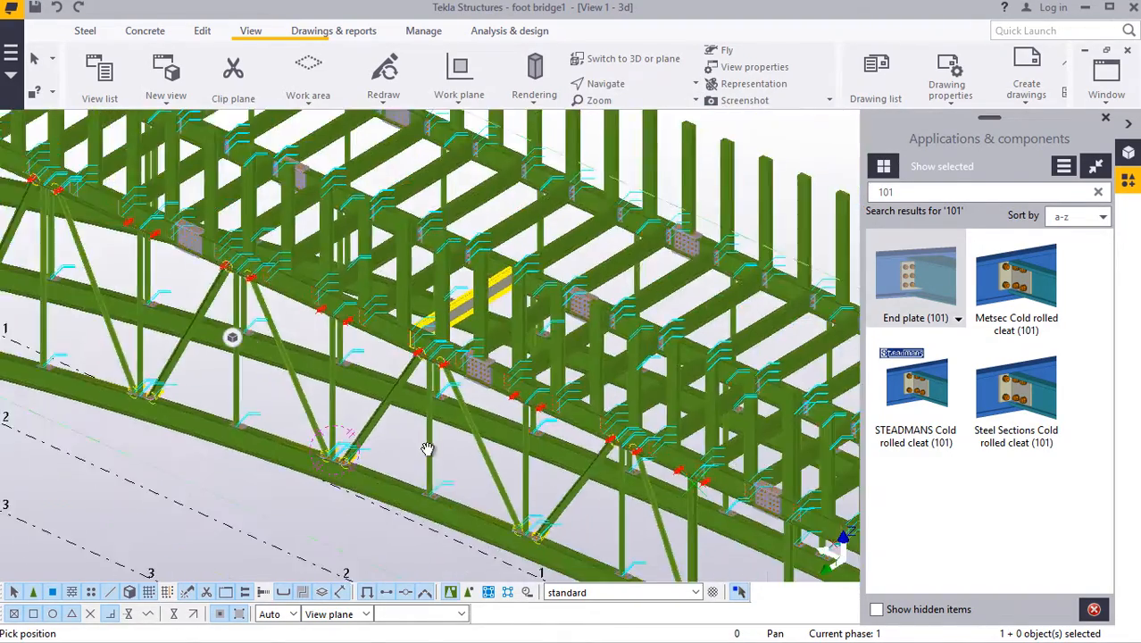
{"action": "scroll", "coordinate": [437, 425], "scroll_direction": "up", "scroll_amount": 10}
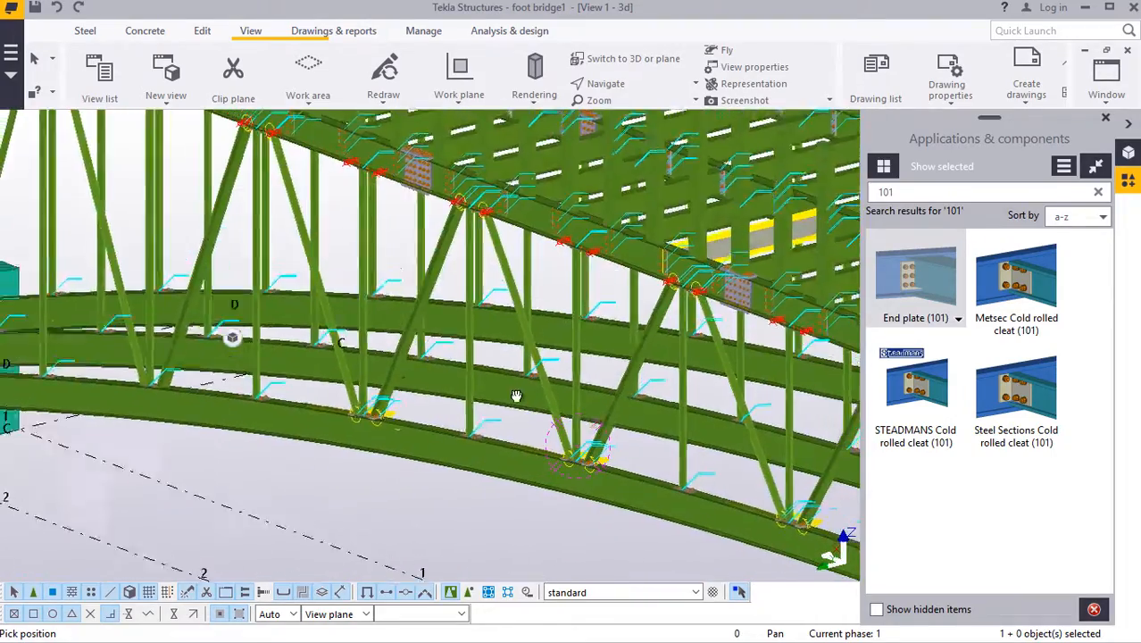
{"action": "mouse_move", "coordinate": [516, 396]}
{"action": "middle_mouse_down", "text": "ctrl"}
{"action": "mouse_move", "coordinate": [443, 402]}
{"action": "mouse_move", "coordinate": [462, 393]}
{"action": "mouse_move", "coordinate": [386, 471]}
{"action": "middle_mouse_up", "text": "ctrl"}
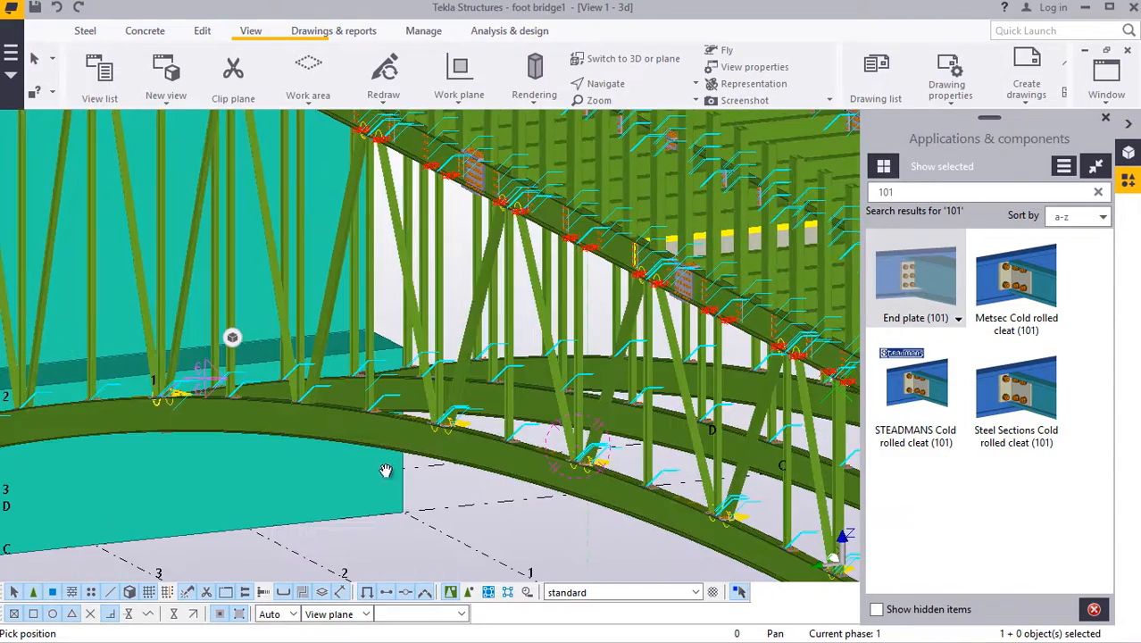
{"action": "right_click", "coordinate": [372, 482]}
{"action": "left_click", "coordinate": [412, 224]}
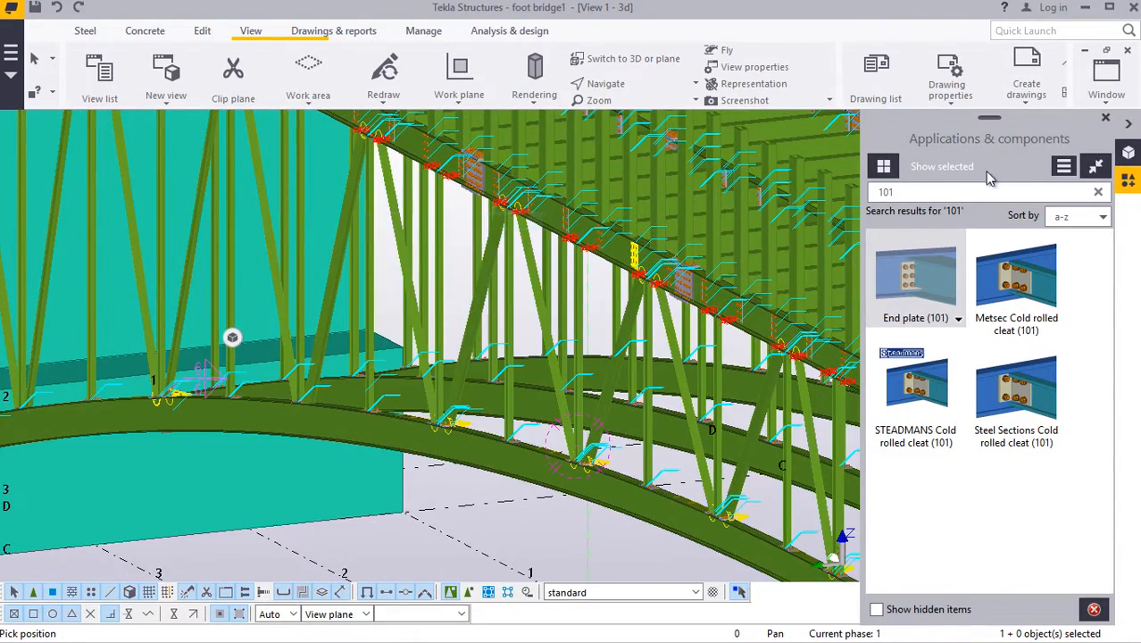
Step: Close the Applications & components catalog and examine the brace layout along the bridge in View 3 - Grid 4
{"action": "left_click", "coordinate": [1106, 120]}
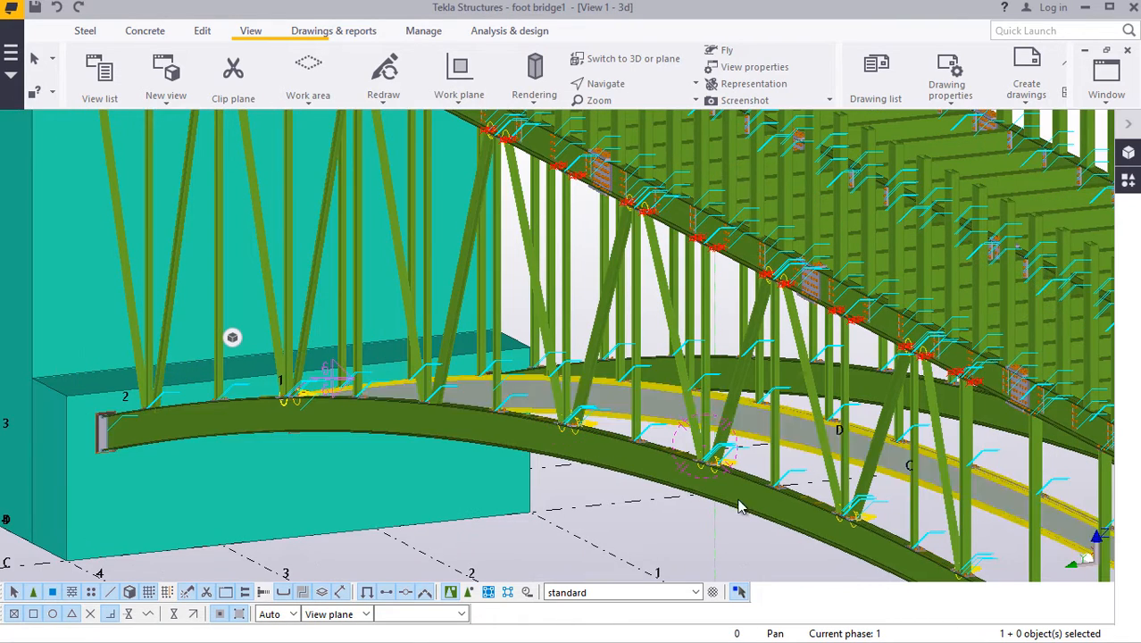
{"action": "left_click", "coordinate": [1107, 100]}
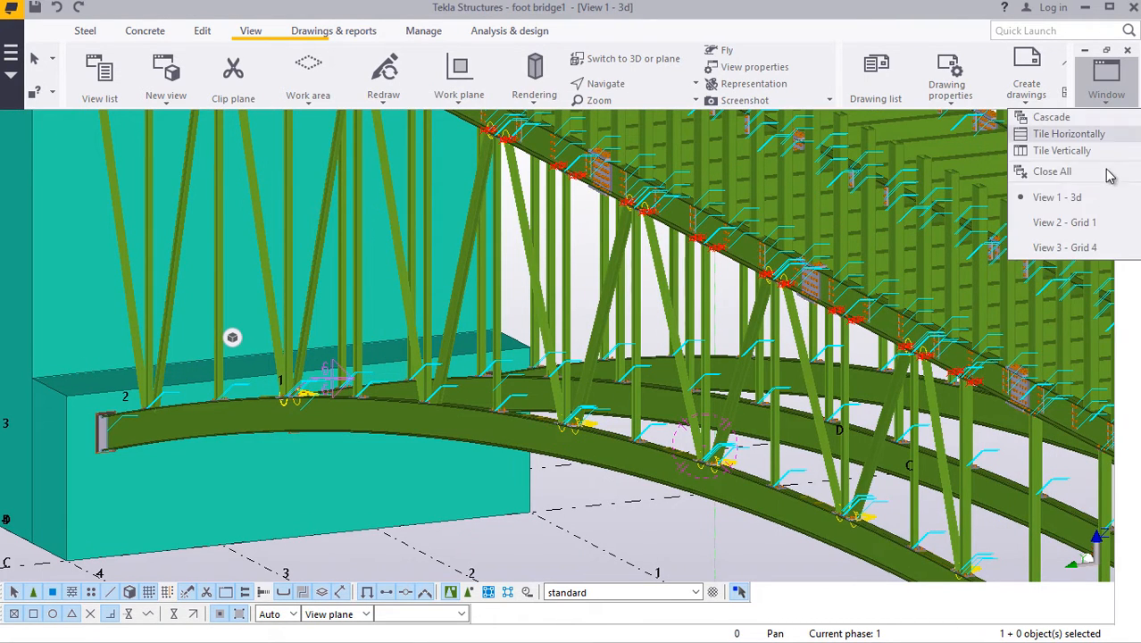
{"action": "left_click", "coordinate": [1064, 250]}
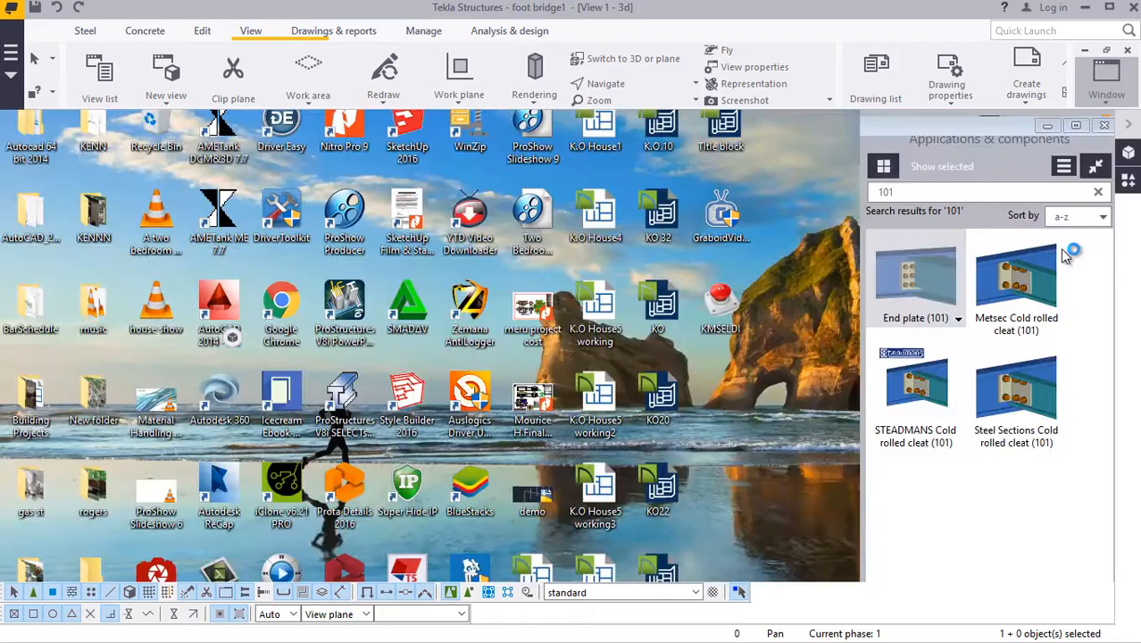
{"action": "scroll", "coordinate": [910, 375], "scroll_direction": "up", "scroll_amount": 4}
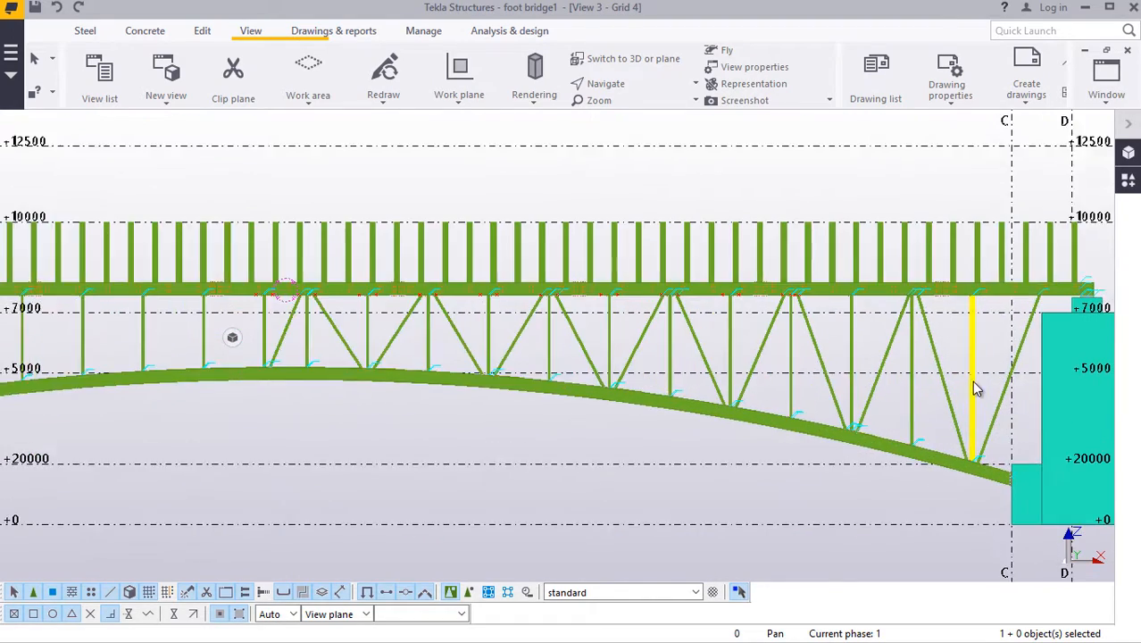
{"action": "scroll", "coordinate": [347, 334], "scroll_direction": "down", "scroll_amount": 4}
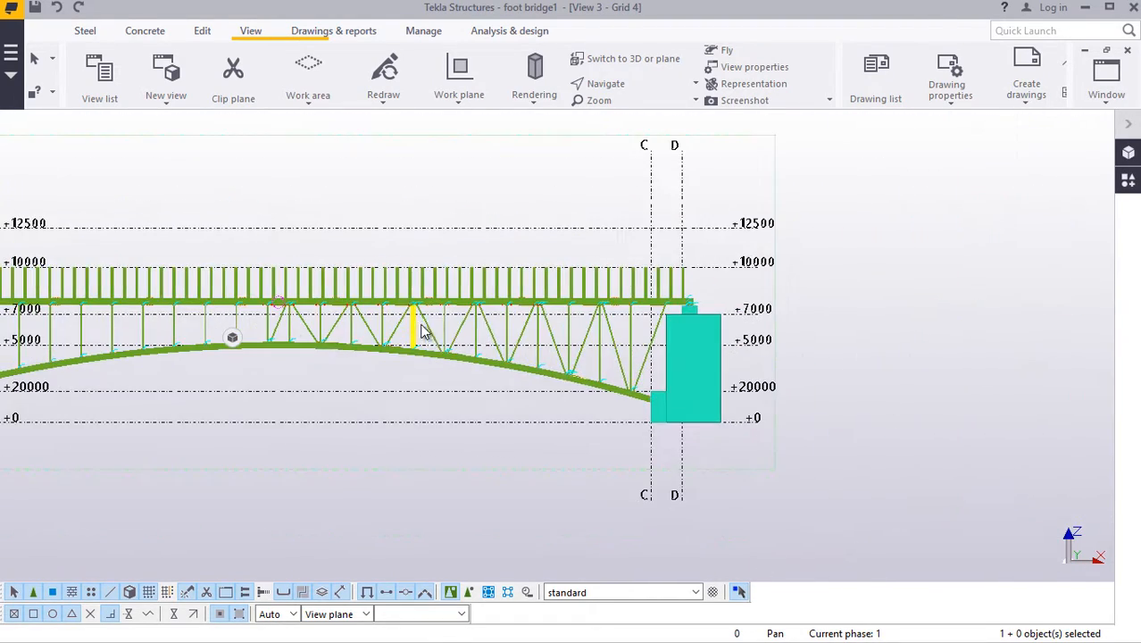
{"action": "scroll", "coordinate": [683, 384], "scroll_direction": "up", "scroll_amount": 2}
{"action": "scroll", "coordinate": [572, 371], "scroll_direction": "down", "scroll_amount": 4}
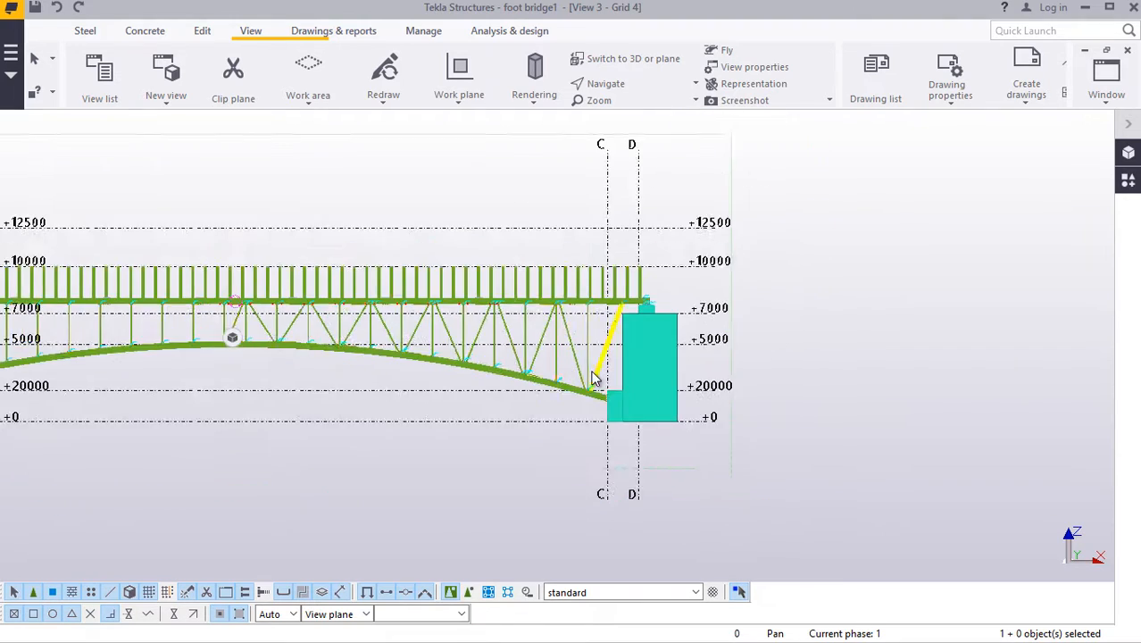
{"action": "scroll", "coordinate": [215, 359], "scroll_direction": "up", "scroll_amount": 3}
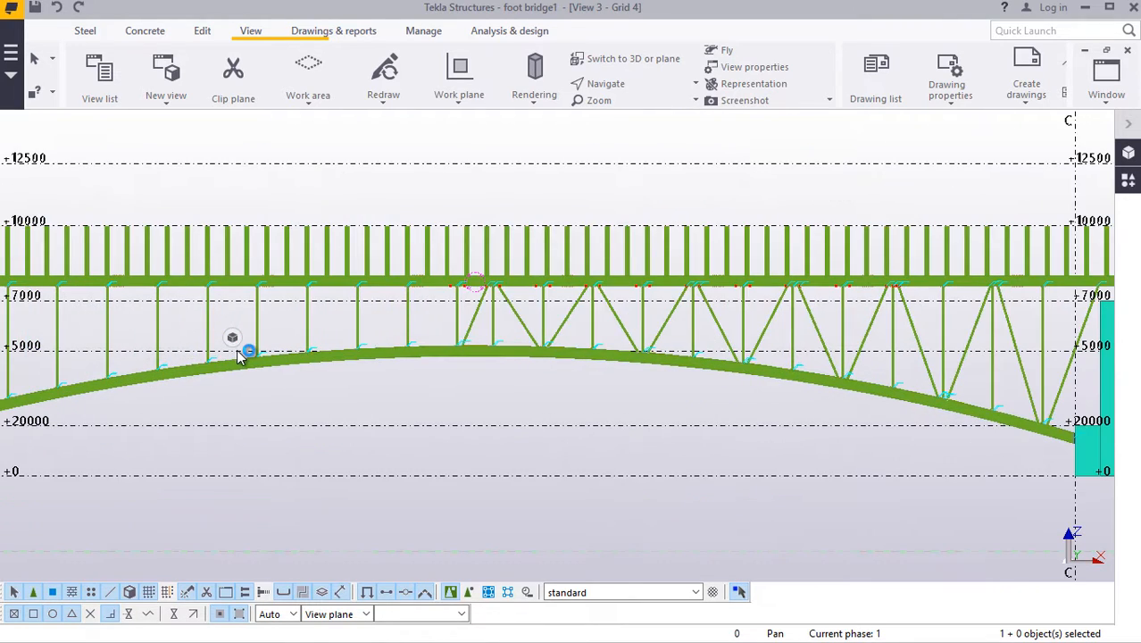
{"action": "scroll", "coordinate": [442, 368], "scroll_direction": "up", "scroll_amount": 3}
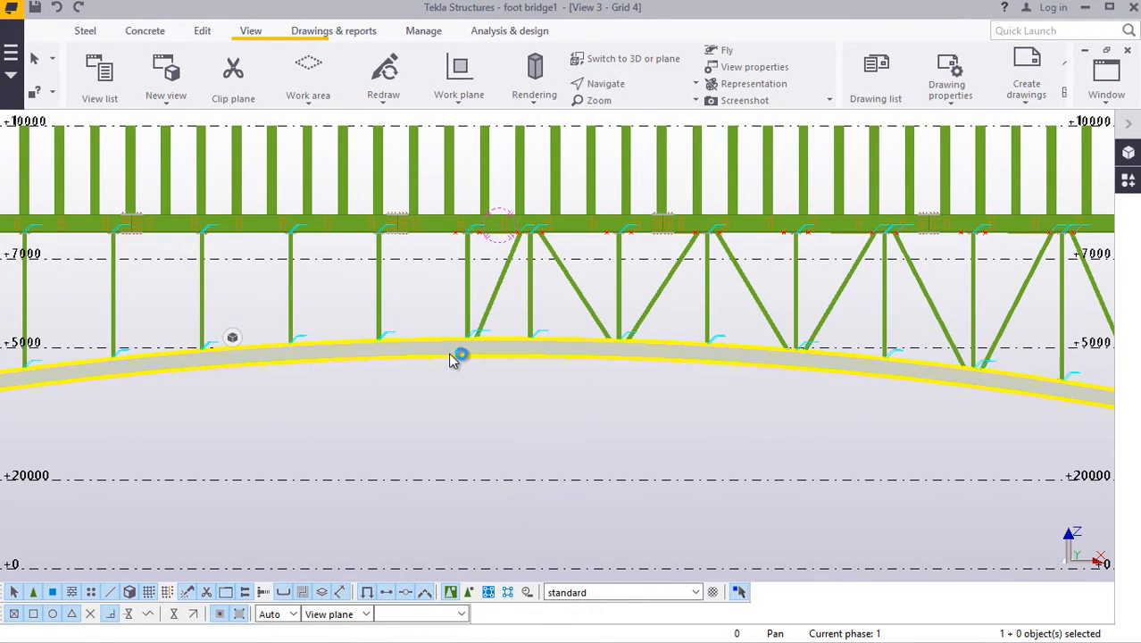
Step: Return to View 1 - 3d and select all the diagonal braces between the upper beam and the arched lower beam
{"action": "left_click", "coordinate": [1107, 85]}
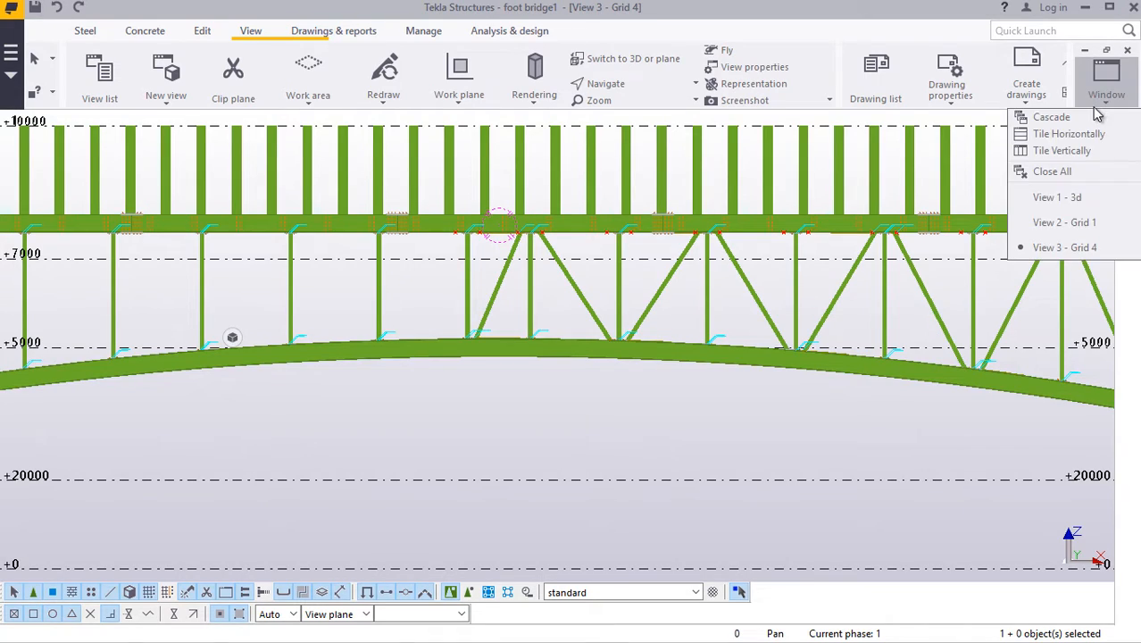
{"action": "left_click", "coordinate": [1052, 198]}
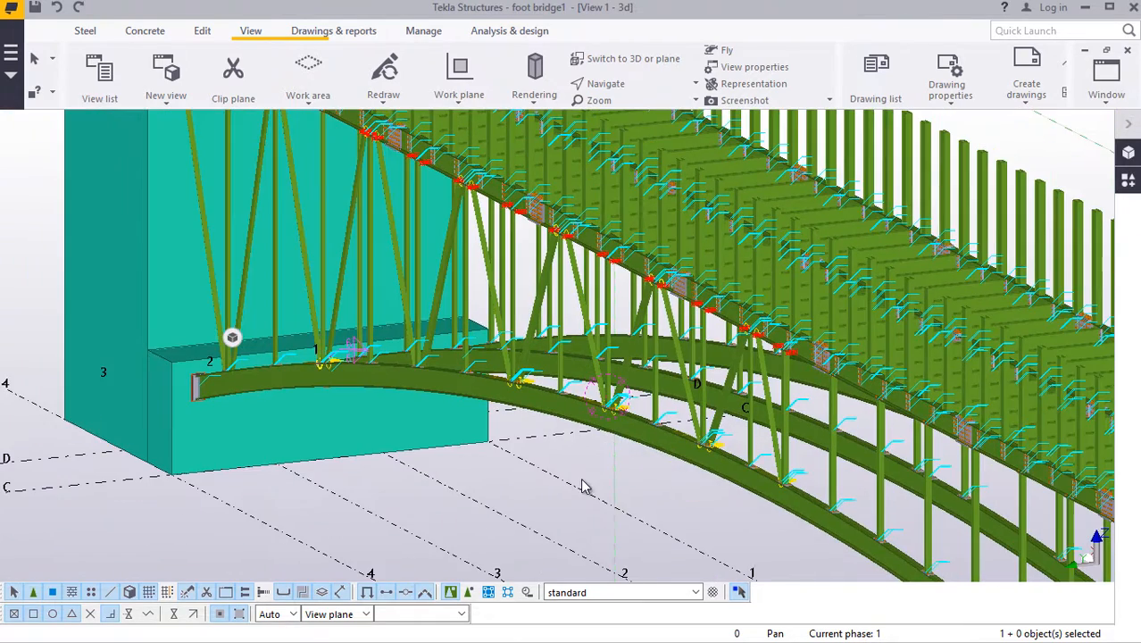
{"action": "right_click", "coordinate": [592, 476]}
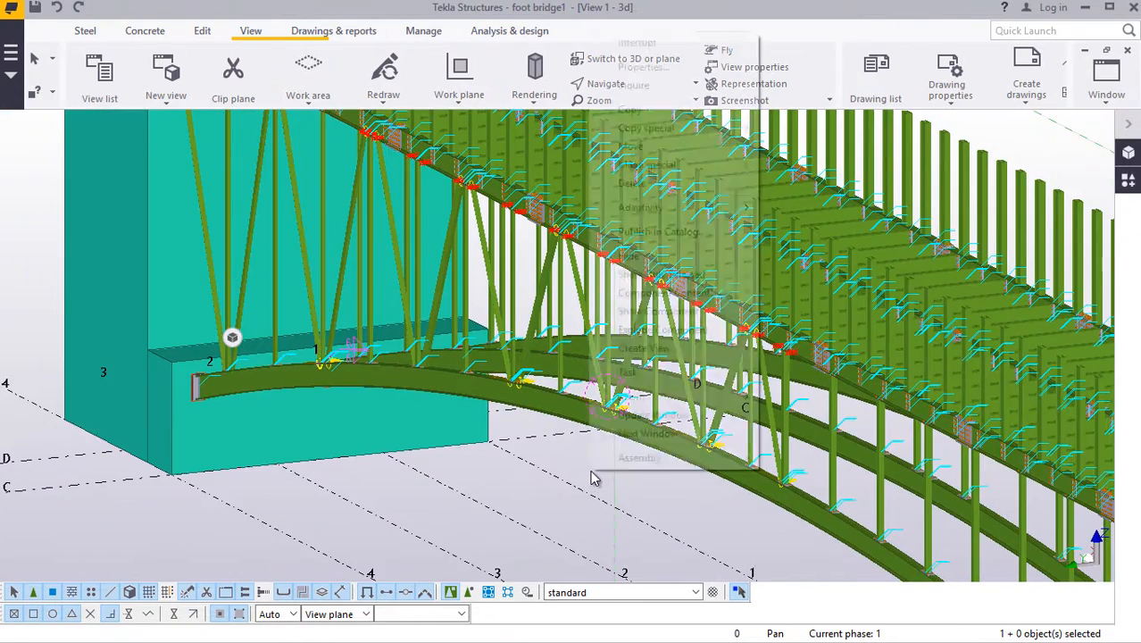
{"action": "left_click", "coordinate": [637, 43]}
{"action": "scroll", "coordinate": [210, 246], "scroll_direction": "up", "scroll_amount": 5}
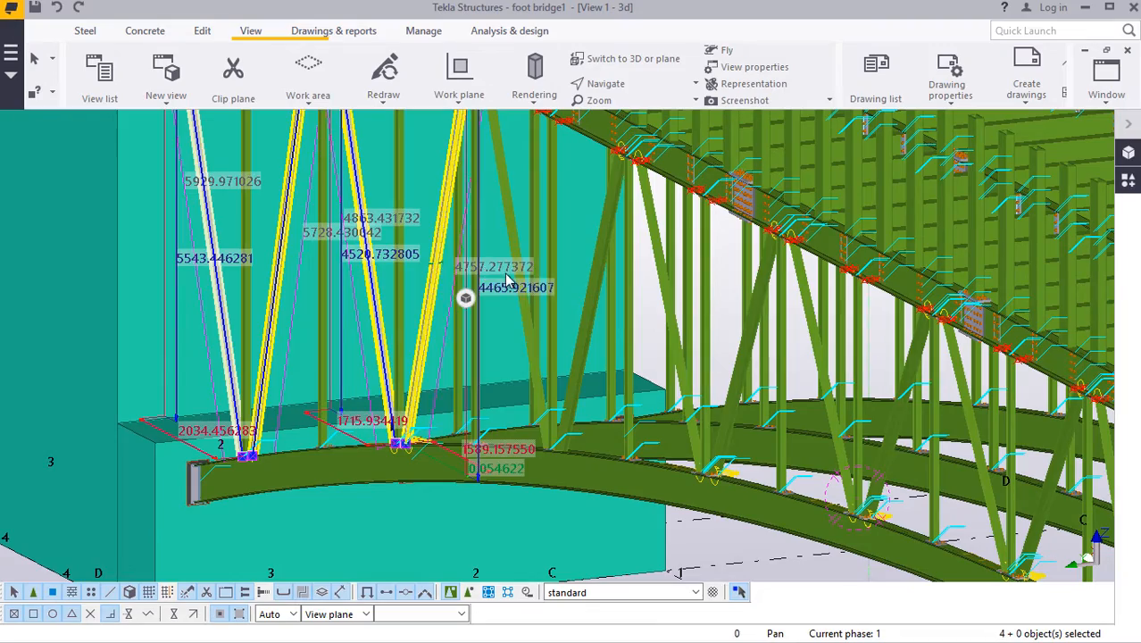
{"action": "scroll", "coordinate": [155, 346], "scroll_direction": "down", "scroll_amount": 6}
{"action": "scroll", "coordinate": [342, 229], "scroll_direction": "up", "scroll_amount": 7}
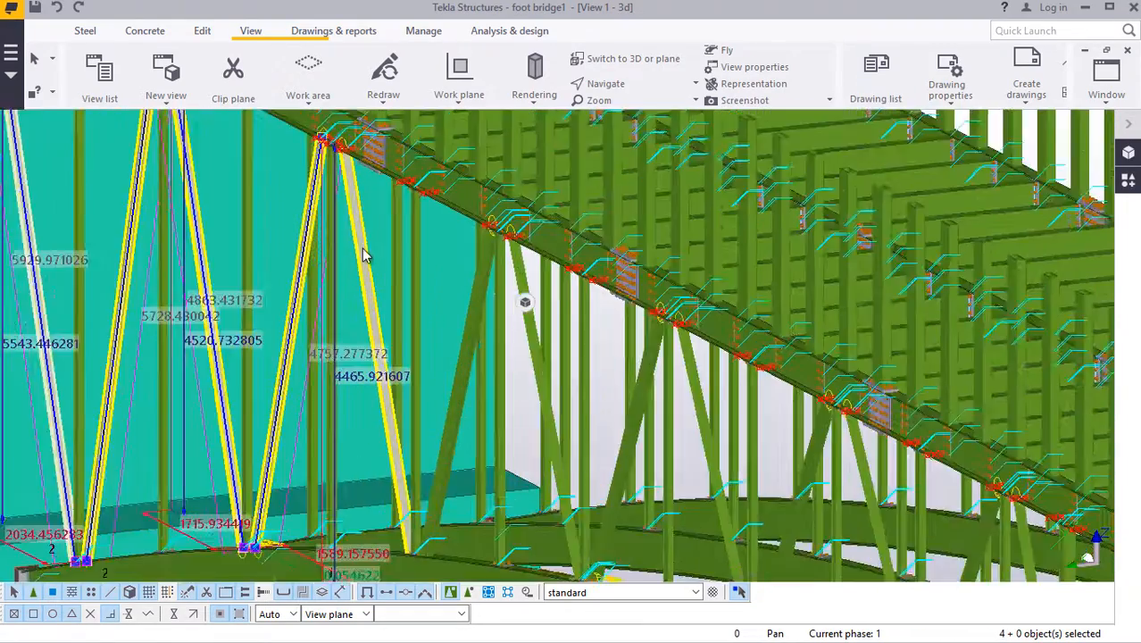
{"action": "scroll", "coordinate": [366, 250], "scroll_direction": "up", "scroll_amount": 2}
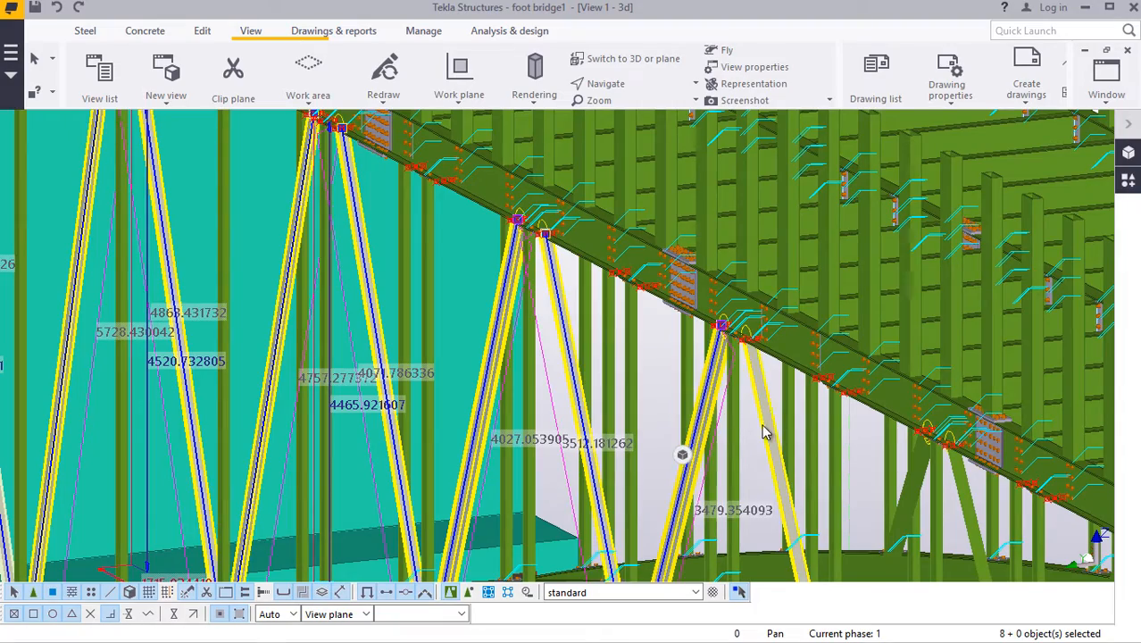
{"action": "scroll", "coordinate": [300, 254], "scroll_direction": "down", "scroll_amount": 4}
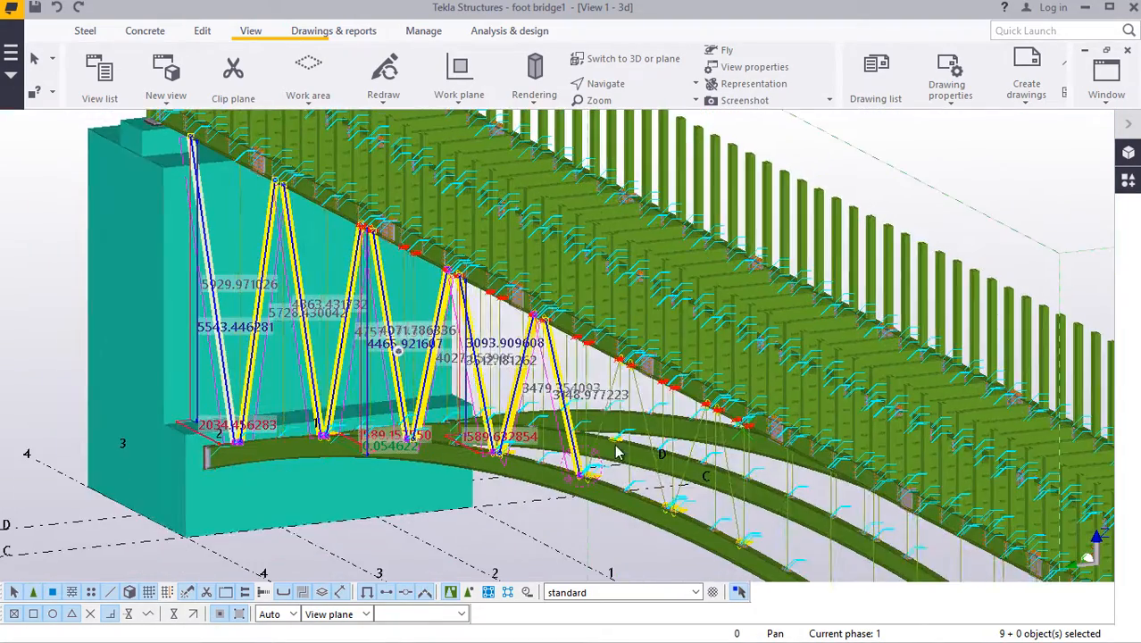
{"action": "scroll", "coordinate": [610, 475], "scroll_direction": "up", "scroll_amount": 5}
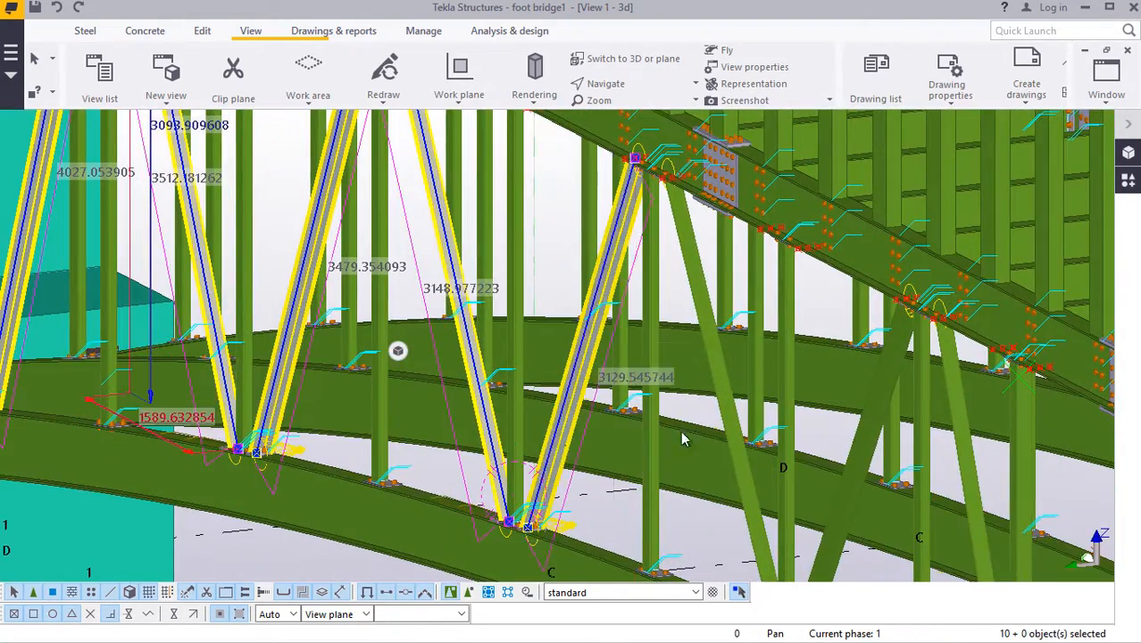
{"action": "left_click", "coordinate": [857, 482], "text": "shift"}
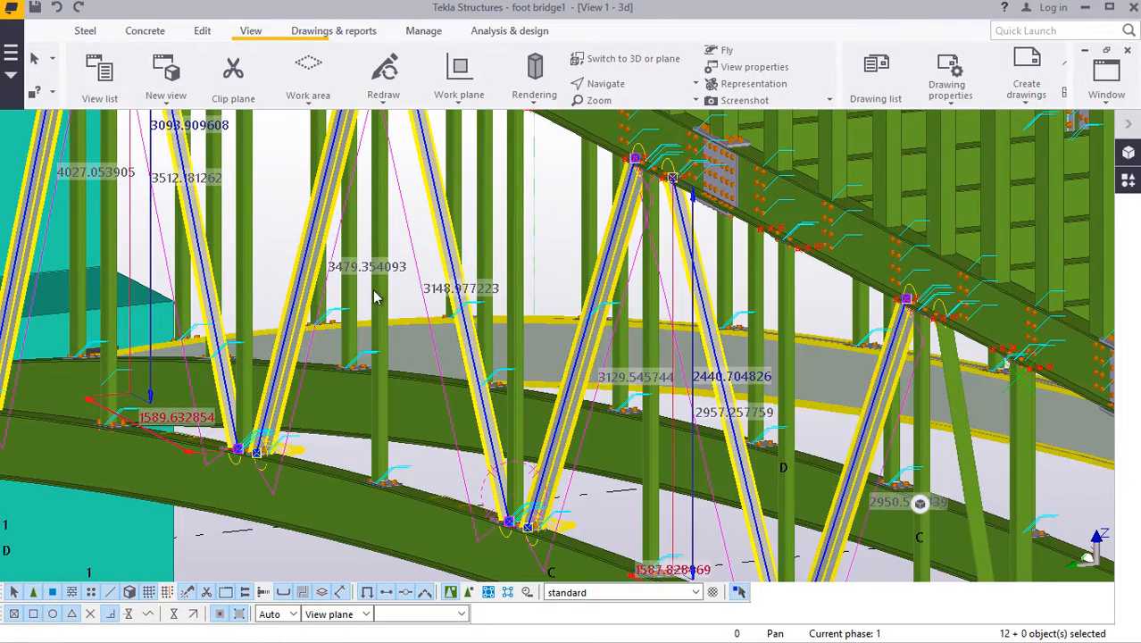
{"action": "scroll", "coordinate": [804, 464], "scroll_direction": "down", "scroll_amount": 5}
{"action": "scroll", "coordinate": [552, 396], "scroll_direction": "up", "scroll_amount": 4}
{"action": "scroll", "coordinate": [554, 426], "scroll_direction": "up", "scroll_amount": 2}
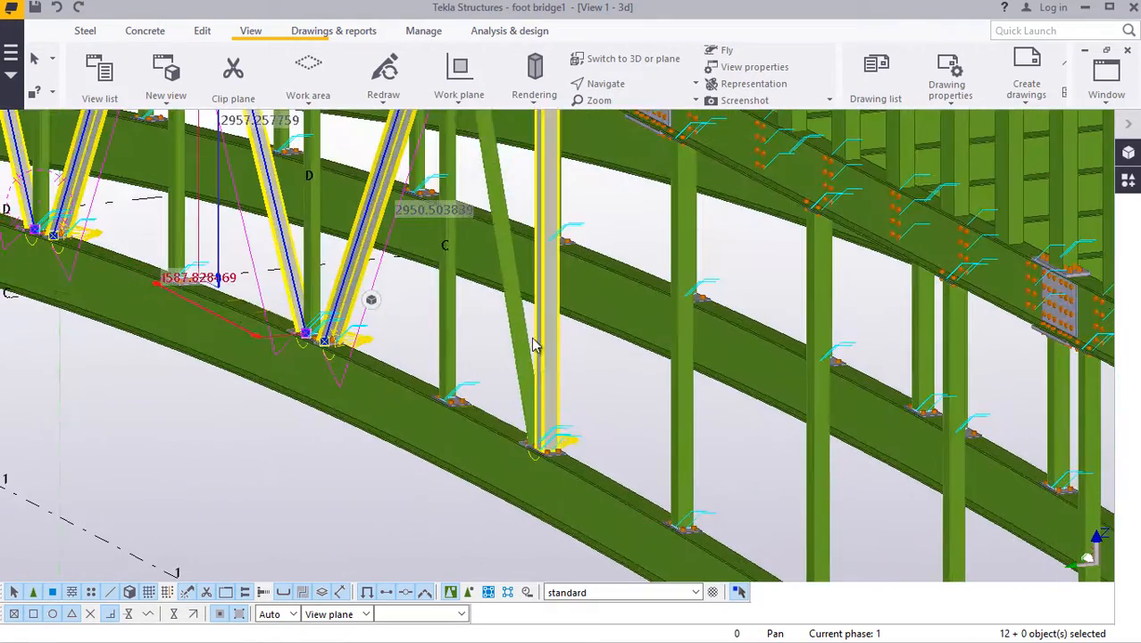
{"action": "scroll", "coordinate": [367, 299], "scroll_direction": "down", "scroll_amount": 3}
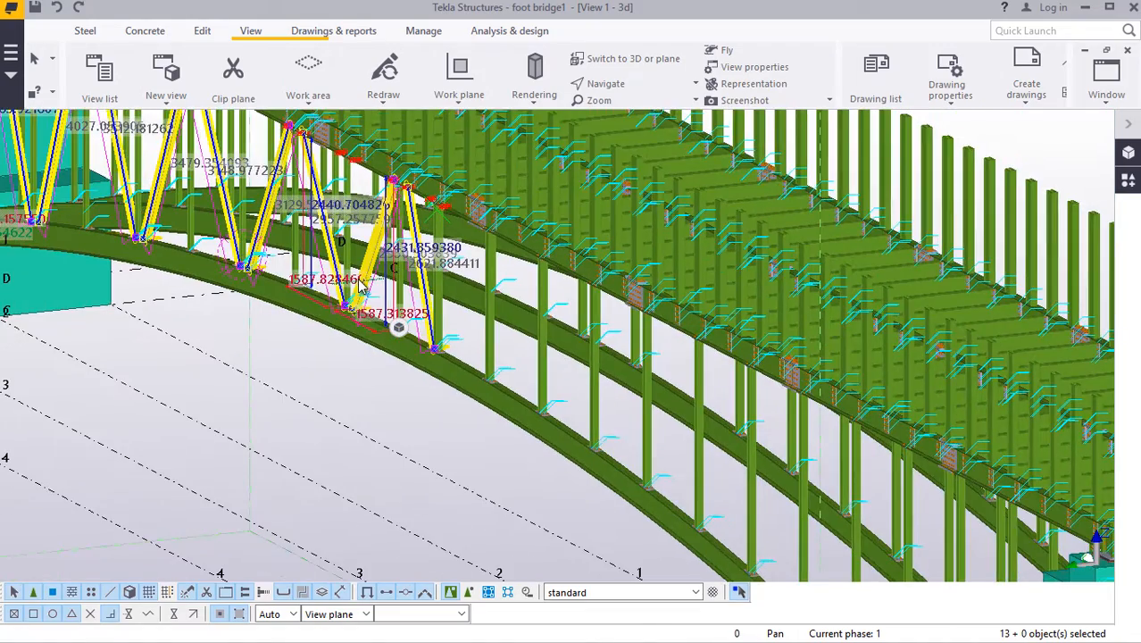
{"action": "scroll", "coordinate": [229, 362], "scroll_direction": "down", "scroll_amount": 4}
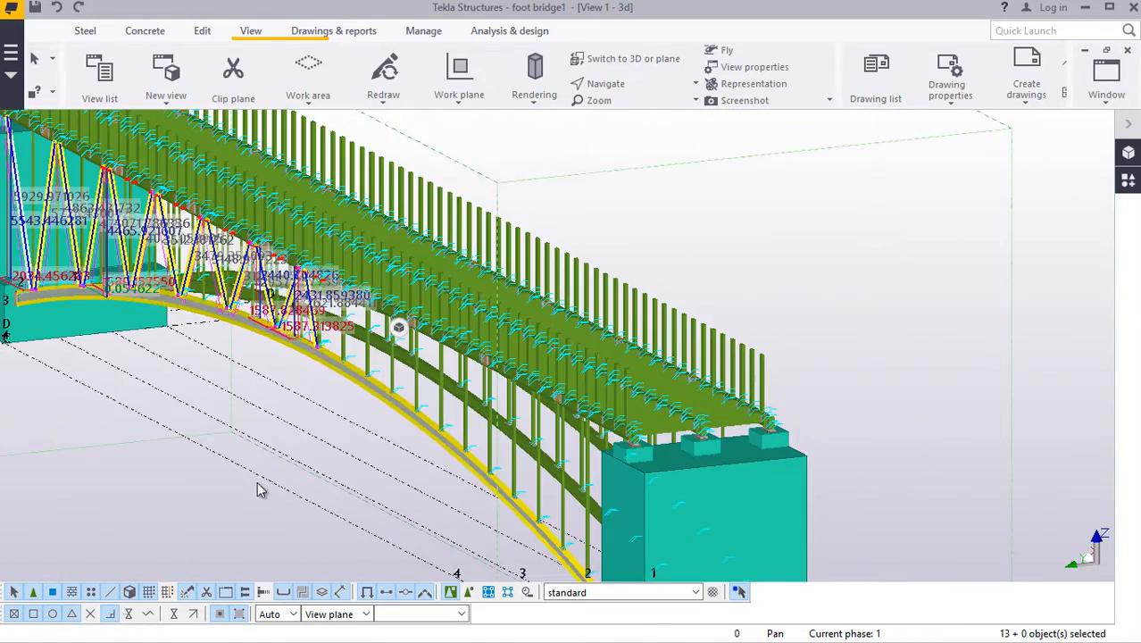
Step: Examine the selected diagonal braces and the unbraced half of the bridge up to the far abutment
{"action": "middle_click_drag", "start_coordinate": [260, 490], "coordinate": [339, 464], "text": "ctrl"}
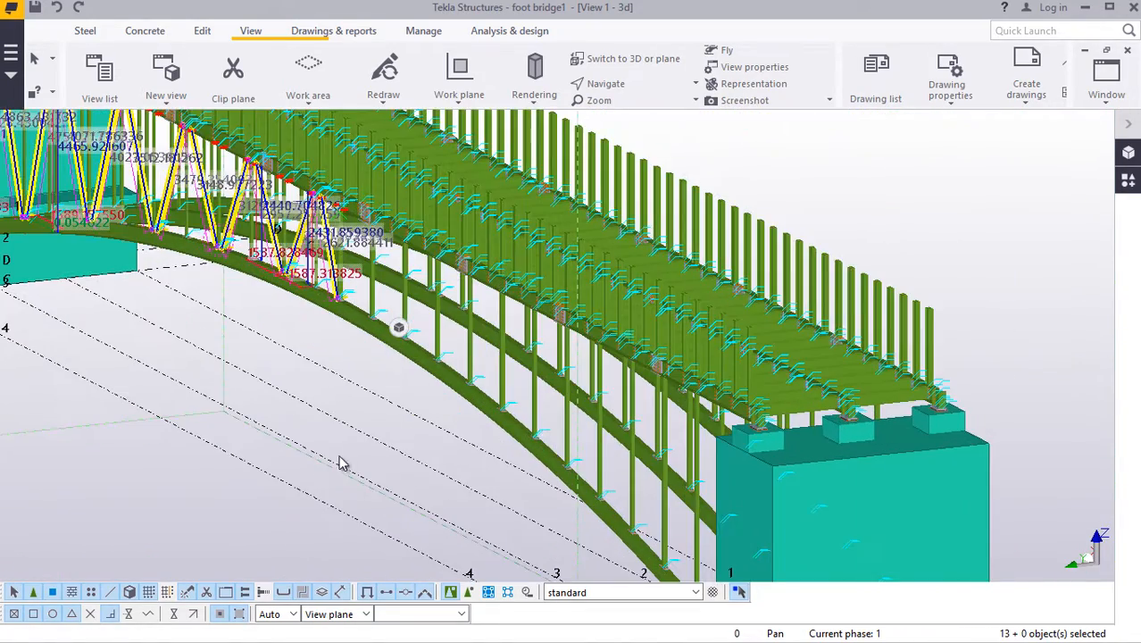
{"action": "middle_click_drag", "start_coordinate": [366, 401], "coordinate": [407, 387], "text": "ctrl"}
{"action": "scroll", "coordinate": [408, 382], "scroll_direction": "down", "scroll_amount": 2}
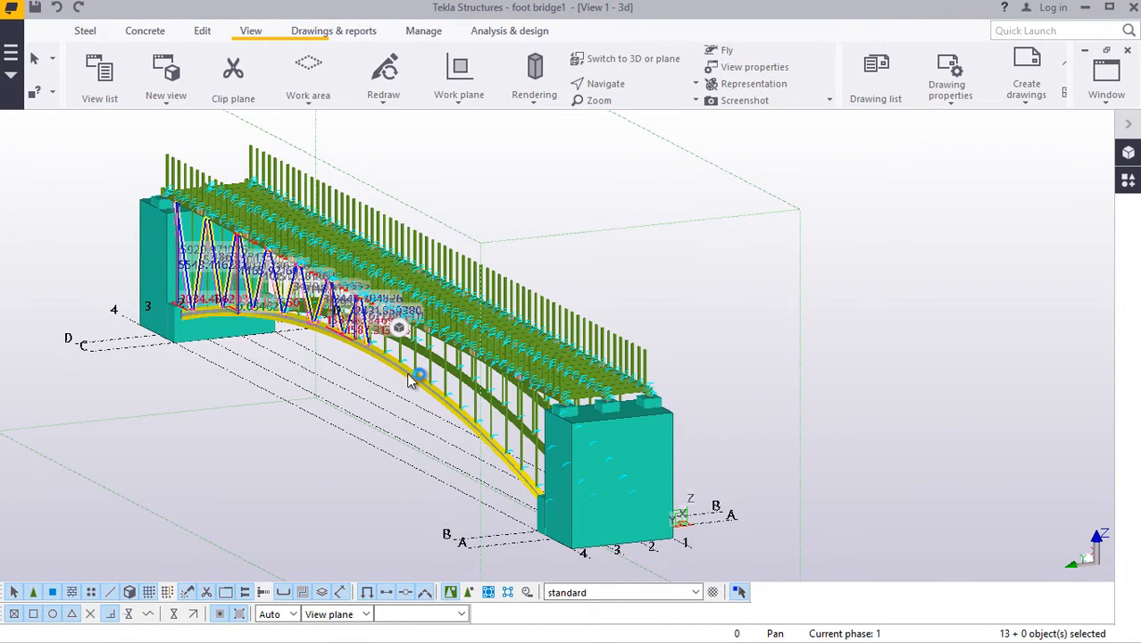
{"action": "scroll", "coordinate": [408, 382], "scroll_direction": "up", "scroll_amount": 1}
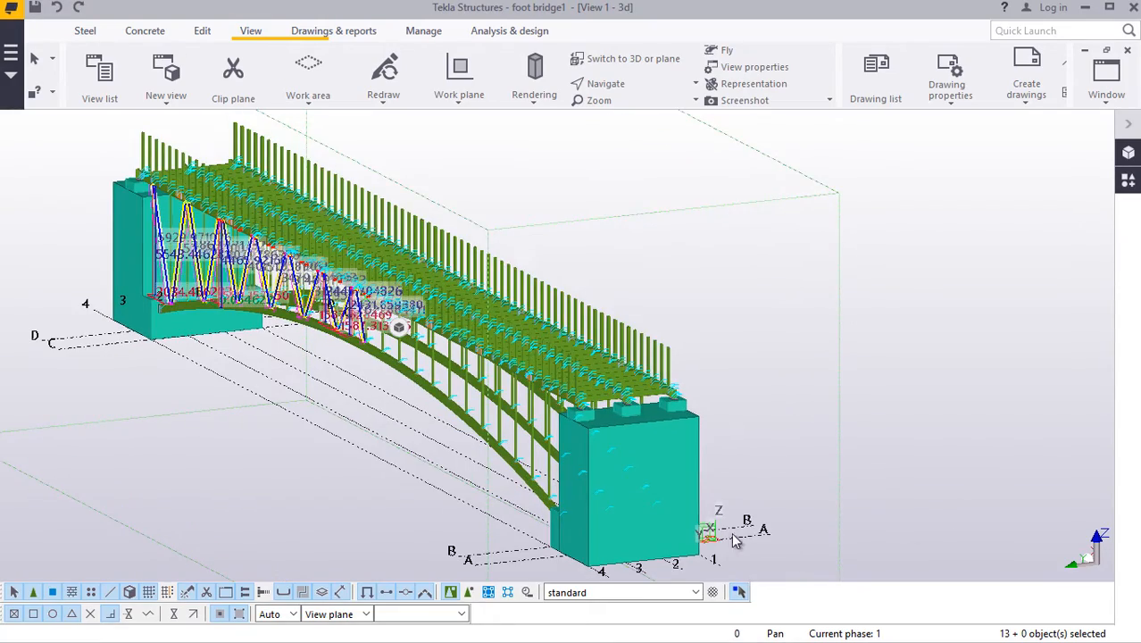
{"action": "scroll", "coordinate": [734, 540], "scroll_direction": "up", "scroll_amount": 5}
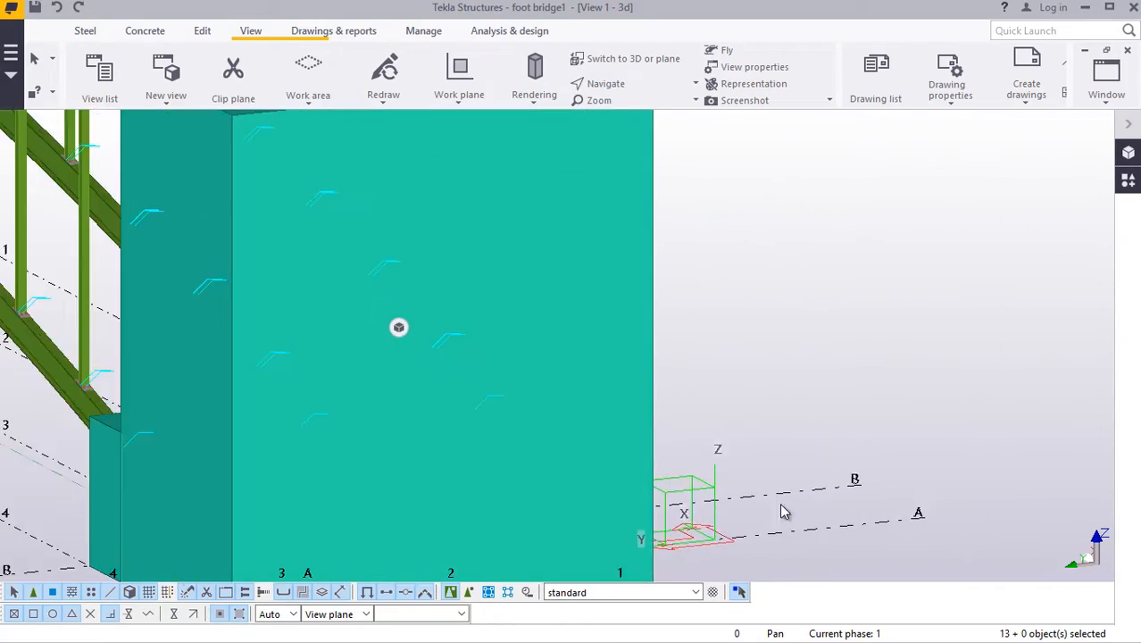
{"action": "scroll", "coordinate": [783, 511], "scroll_direction": "down", "scroll_amount": 5}
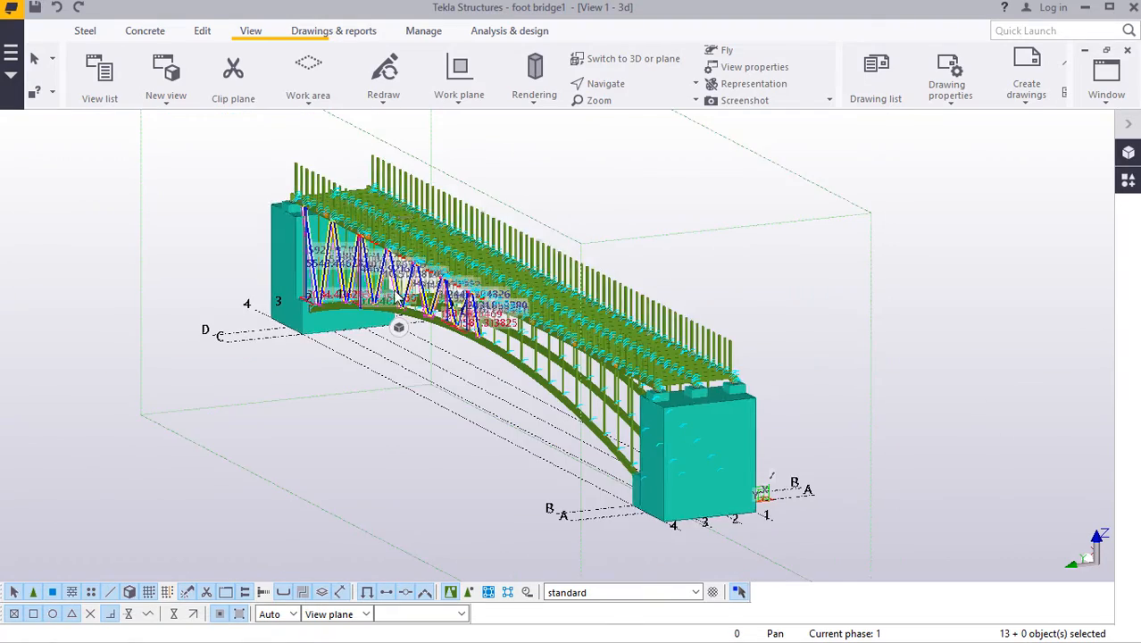
{"action": "scroll", "coordinate": [397, 296], "scroll_direction": "up", "scroll_amount": 4}
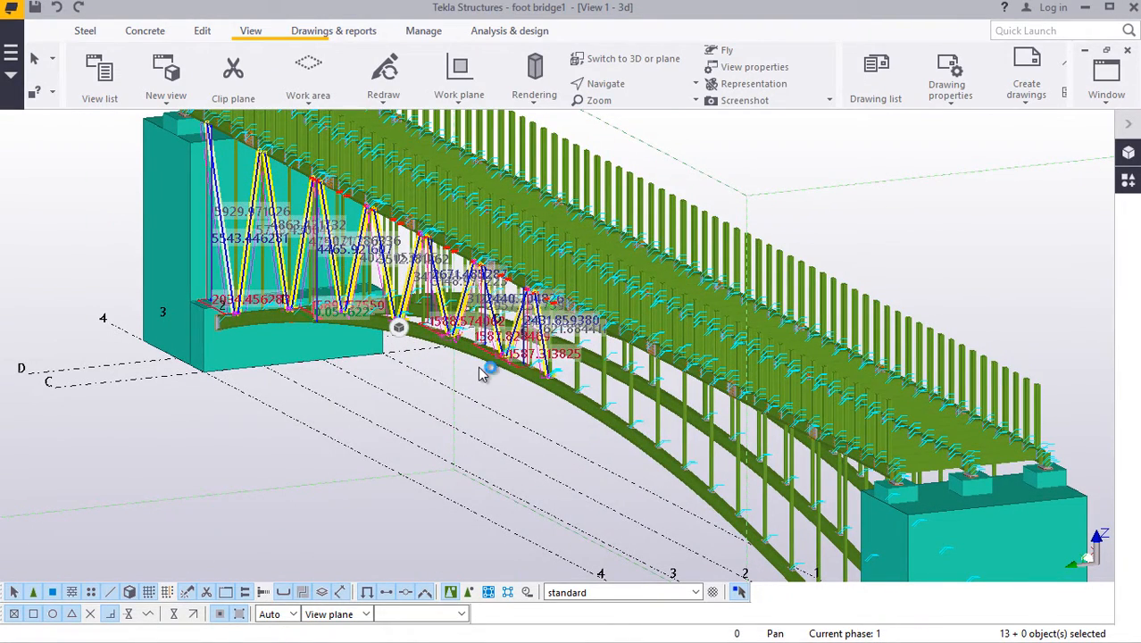
{"action": "middle_click_drag", "start_coordinate": [487, 360], "coordinate": [487, 492], "text": "ctrl"}
{"action": "right_click", "coordinate": [71, 228]}
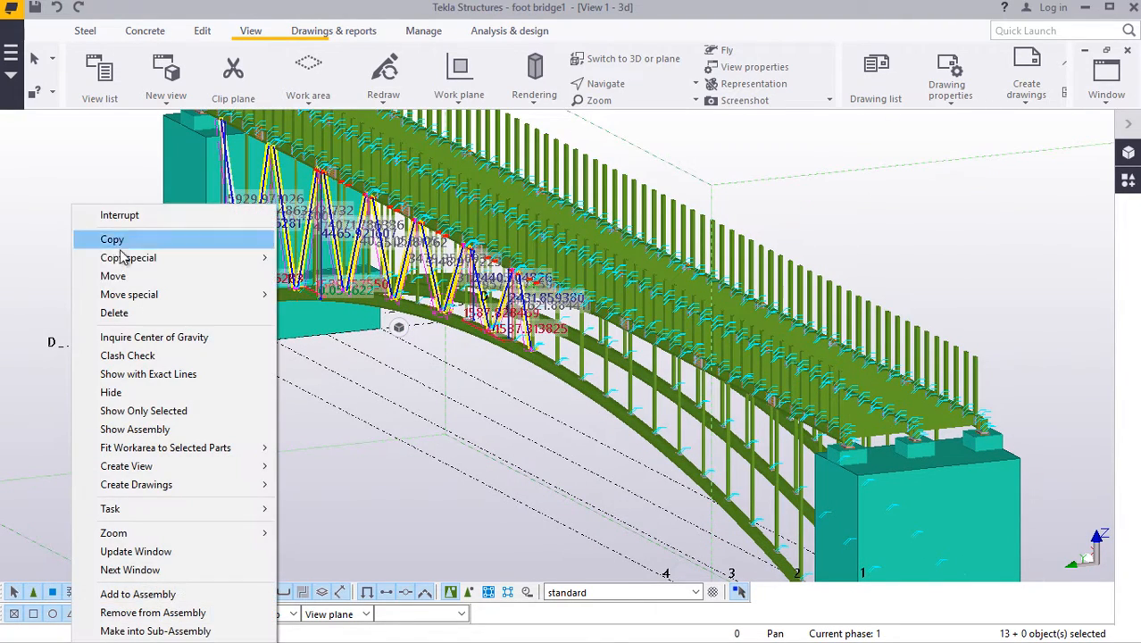
{"action": "mouse_move", "coordinate": [131, 259]}
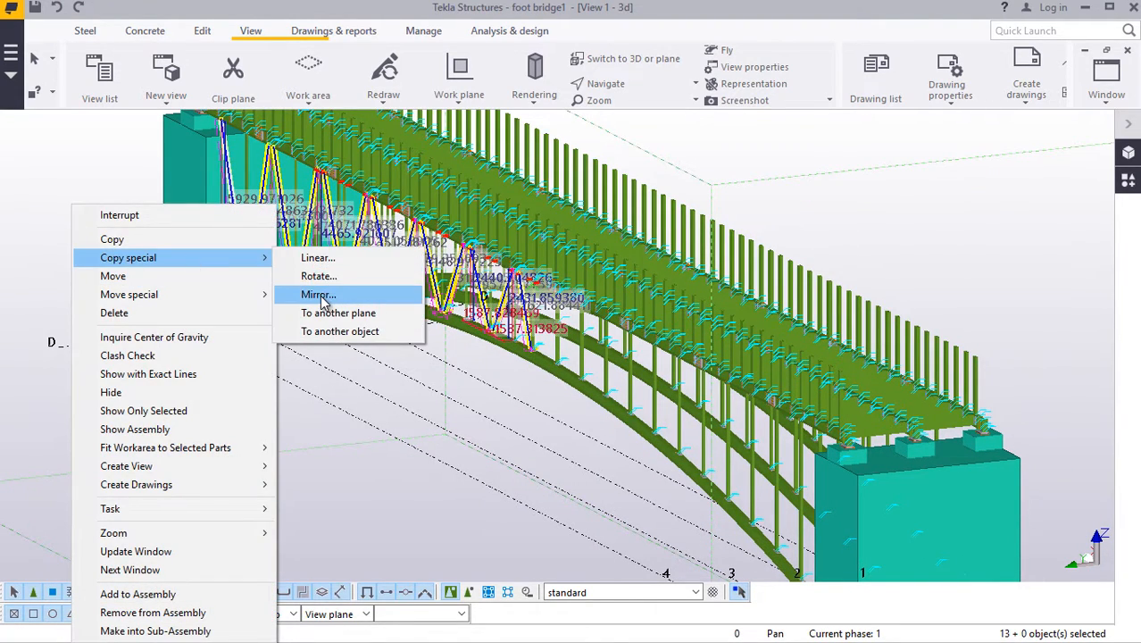
{"action": "left_click", "coordinate": [319, 294]}
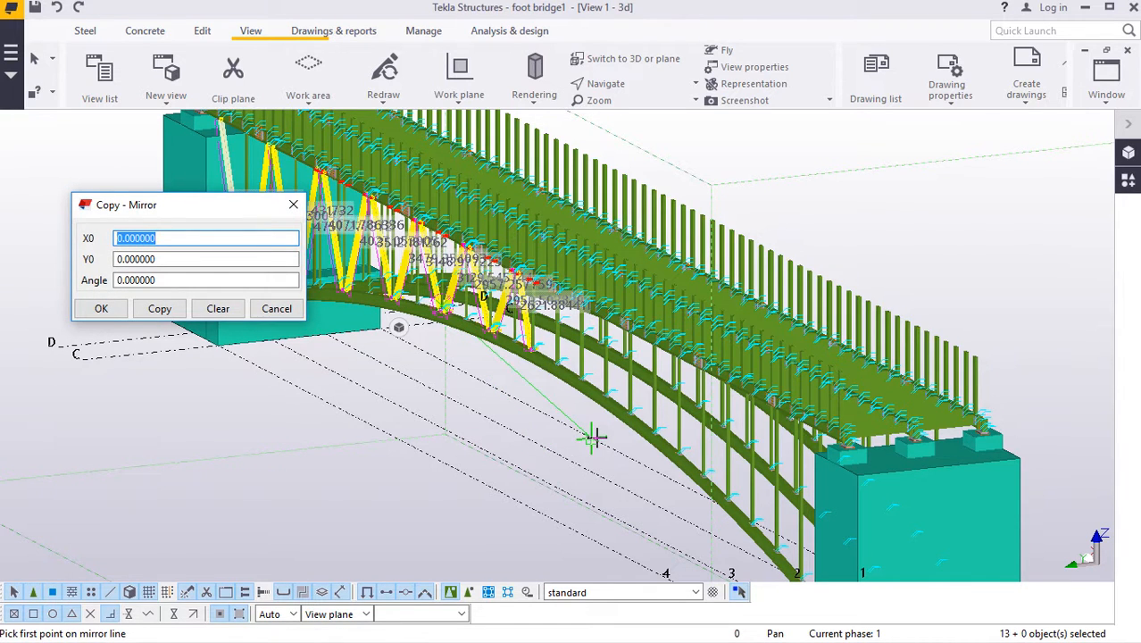
{"action": "scroll", "coordinate": [579, 463], "scroll_direction": "up", "scroll_amount": 6}
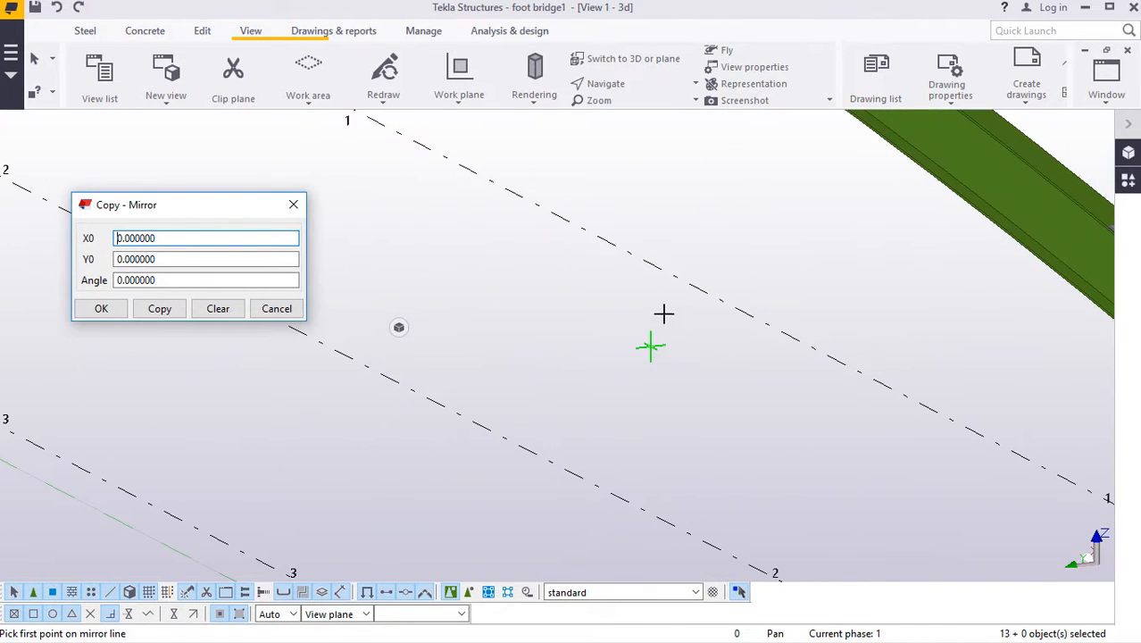
{"action": "scroll", "coordinate": [668, 289], "scroll_direction": "down", "scroll_amount": 3}
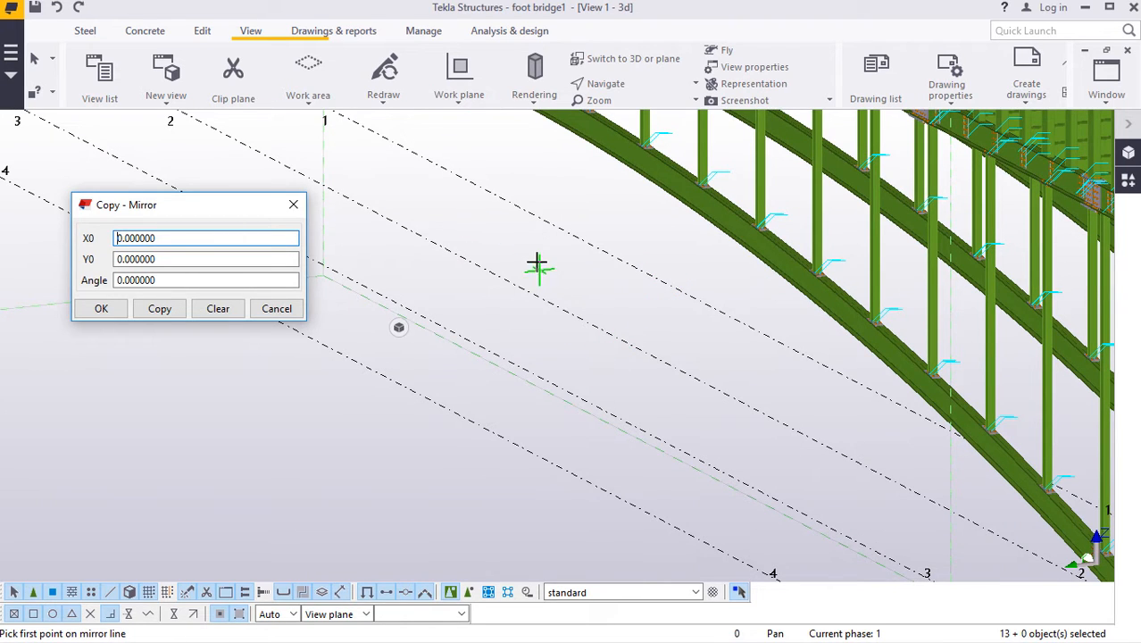
{"action": "left_click", "coordinate": [670, 284]}
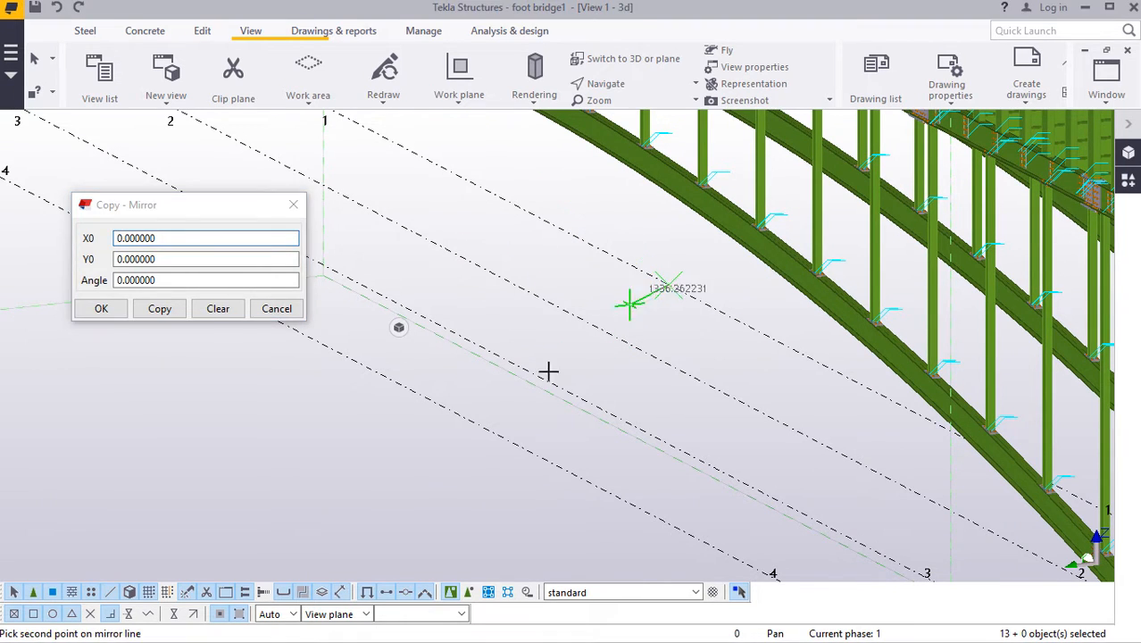
{"action": "left_click", "coordinate": [477, 425]}
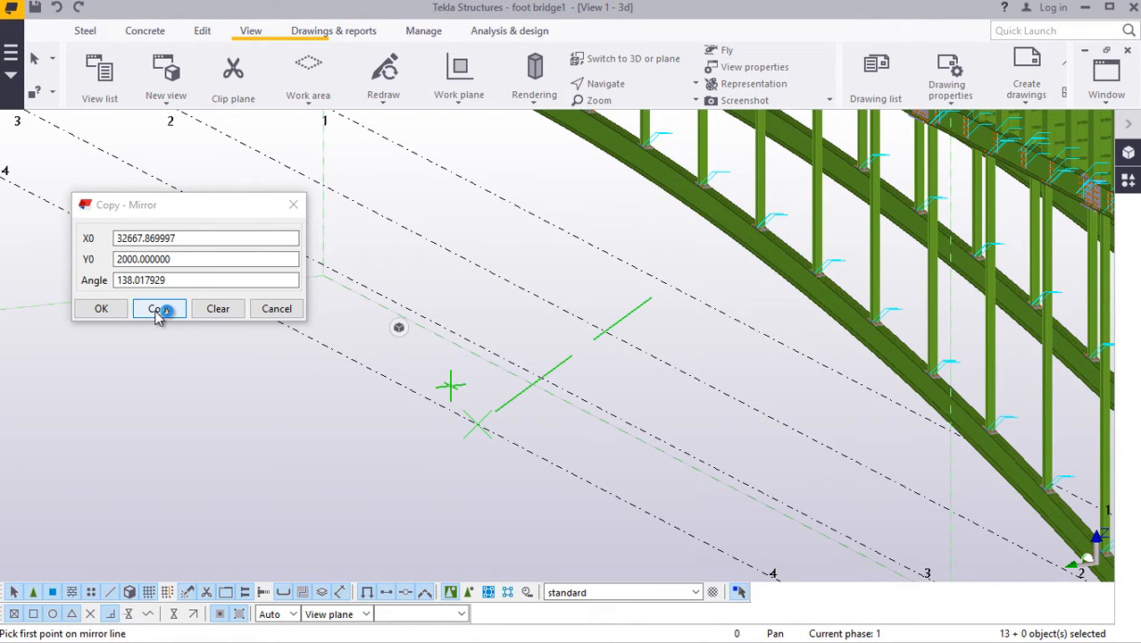
{"action": "left_click", "coordinate": [166, 278]}
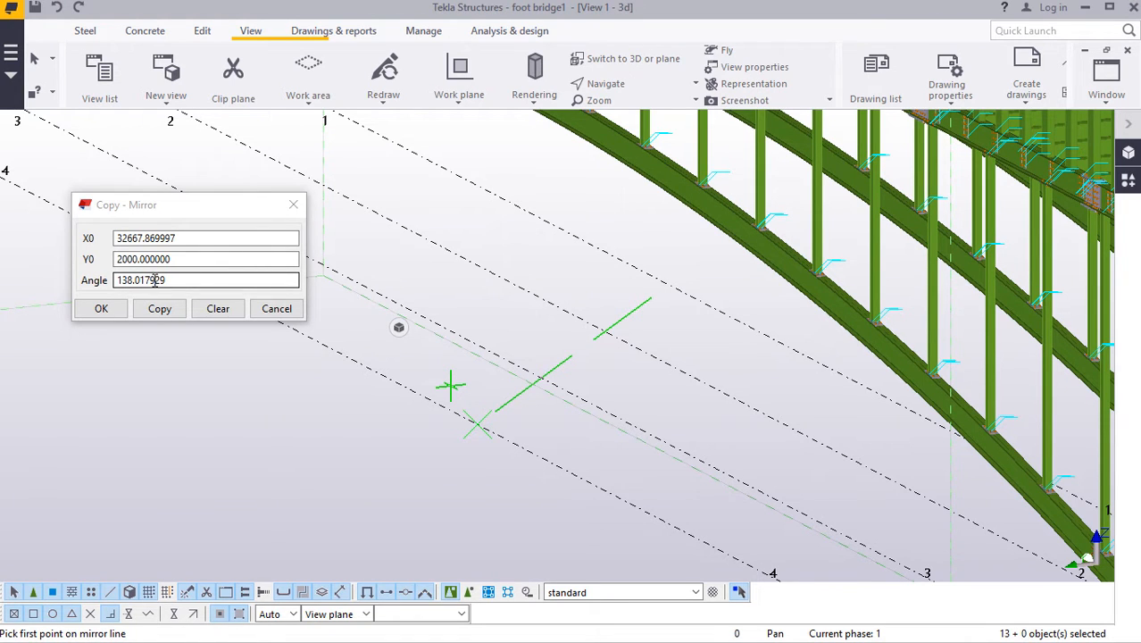
{"action": "left_click", "coordinate": [293, 205]}
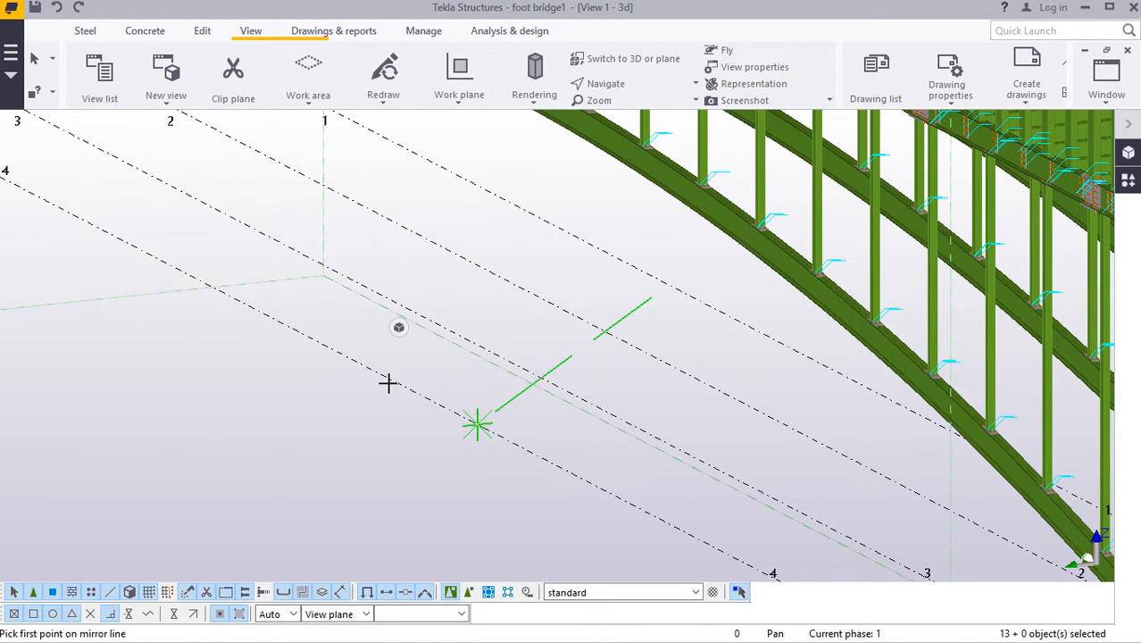
{"action": "right_click", "coordinate": [386, 384]}
{"action": "left_click", "coordinate": [407, 144]}
Step: Examine the bridge from several angles to locate the midspan points on the grid lines for the mirror line
{"action": "scroll", "coordinate": [384, 393], "scroll_direction": "down", "scroll_amount": 3}
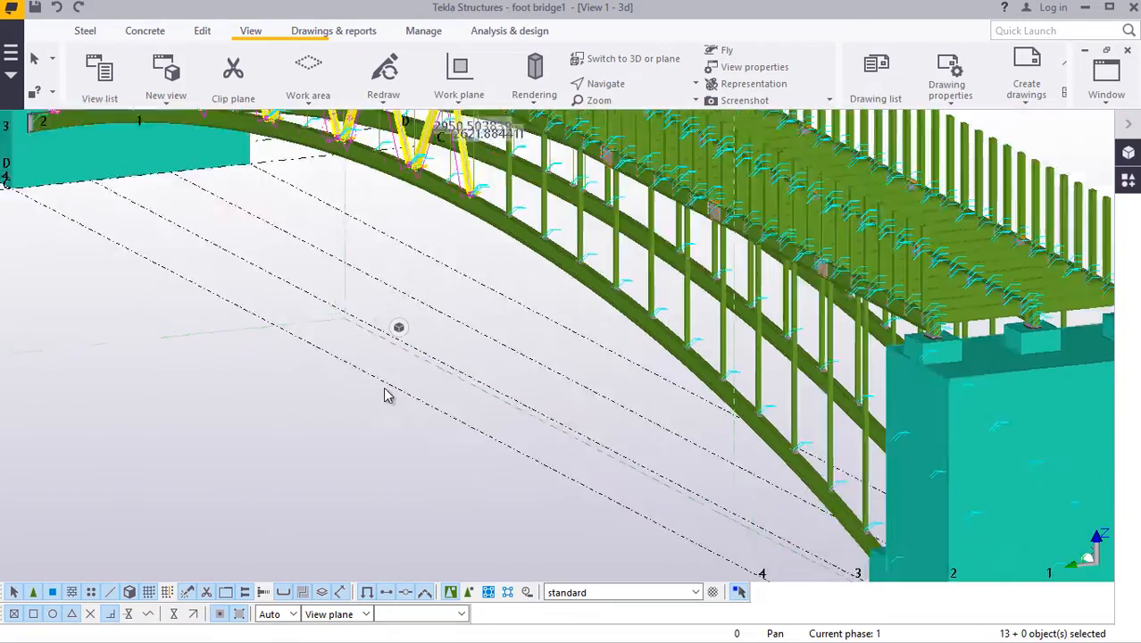
{"action": "scroll", "coordinate": [392, 392], "scroll_direction": "down", "scroll_amount": 5}
{"action": "left_click", "coordinate": [618, 83]}
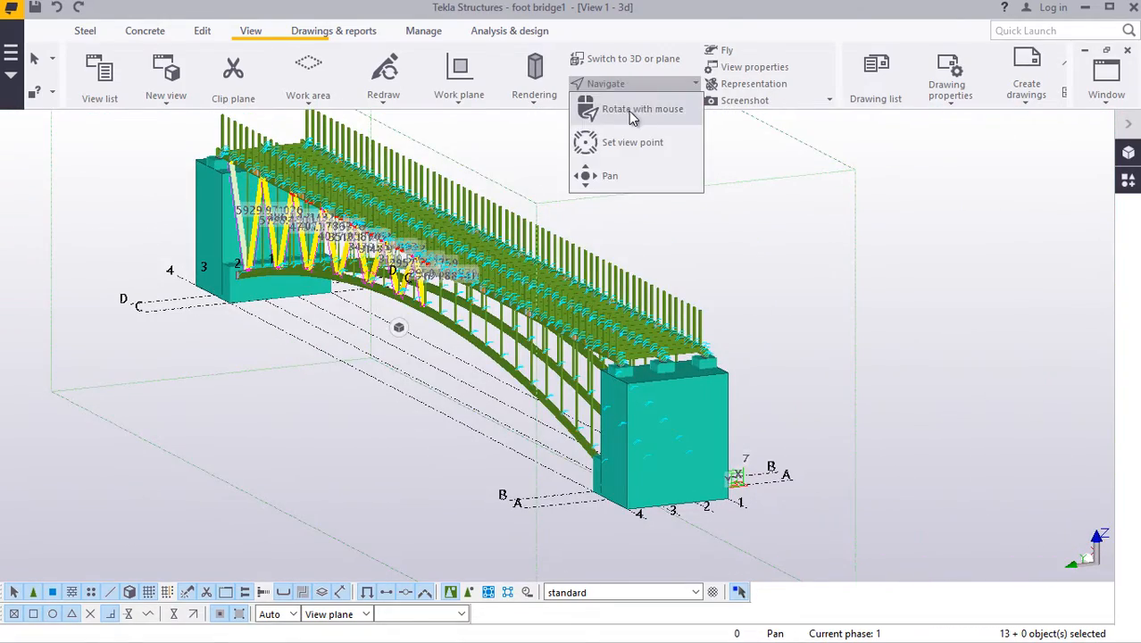
{"action": "left_click", "coordinate": [631, 113]}
{"action": "left_click_drag", "start_coordinate": [627, 434], "coordinate": [448, 427]}
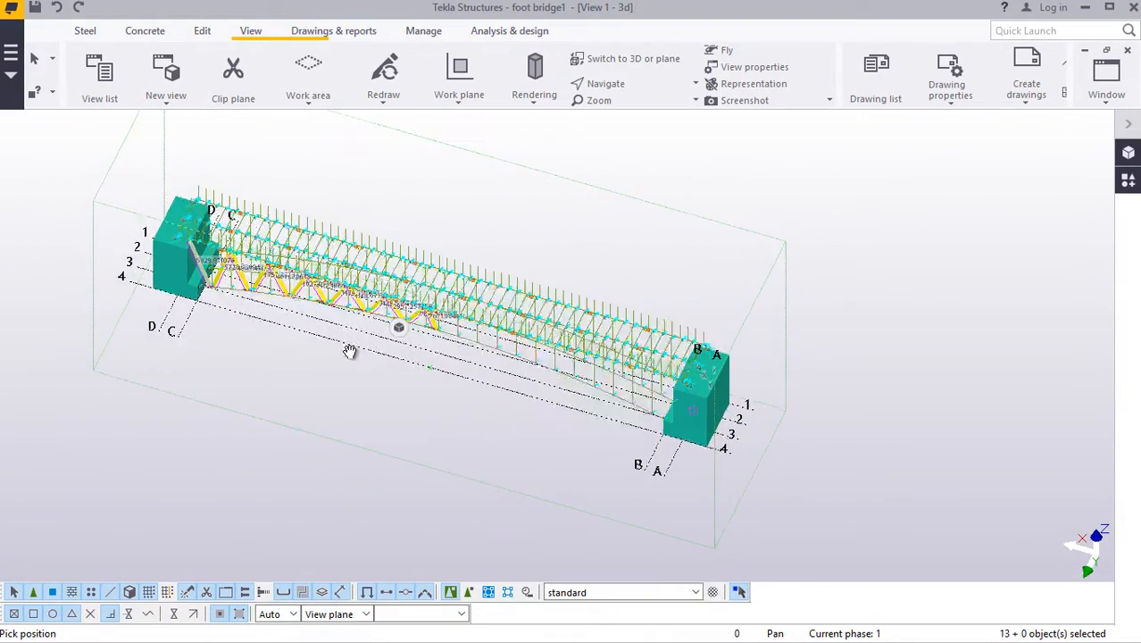
{"action": "scroll", "coordinate": [340, 350], "scroll_direction": "up", "scroll_amount": 5}
{"action": "scroll", "coordinate": [319, 351], "scroll_direction": "up", "scroll_amount": 2}
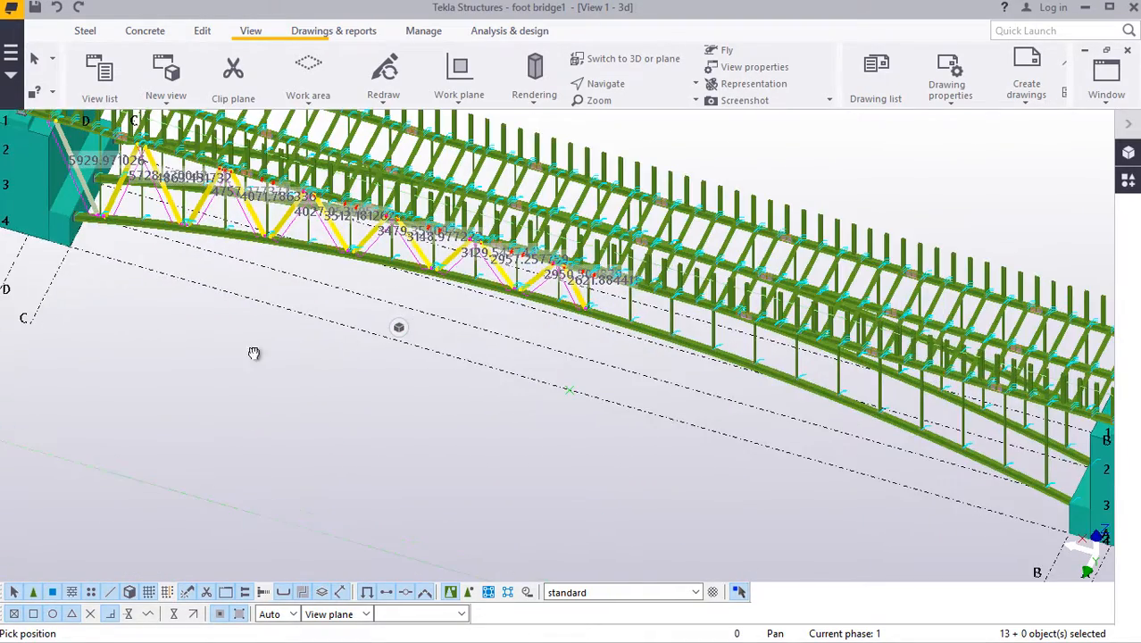
{"action": "scroll", "coordinate": [253, 353], "scroll_direction": "down", "scroll_amount": 10}
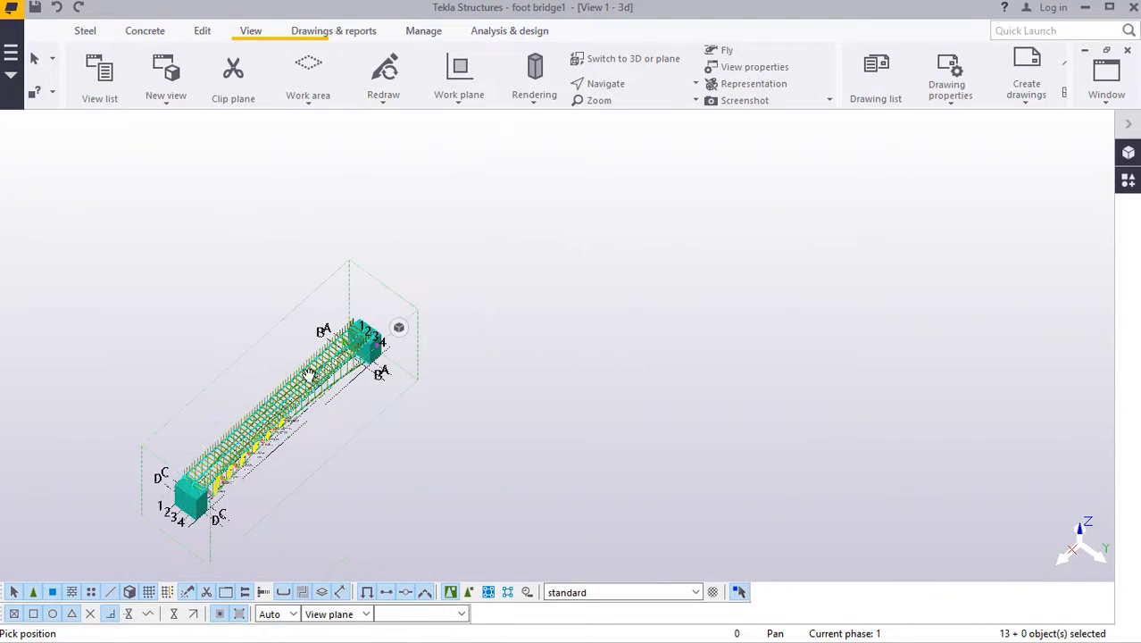
{"action": "middle_click_drag", "start_coordinate": [309, 375], "coordinate": [161, 283], "text": "ctrl"}
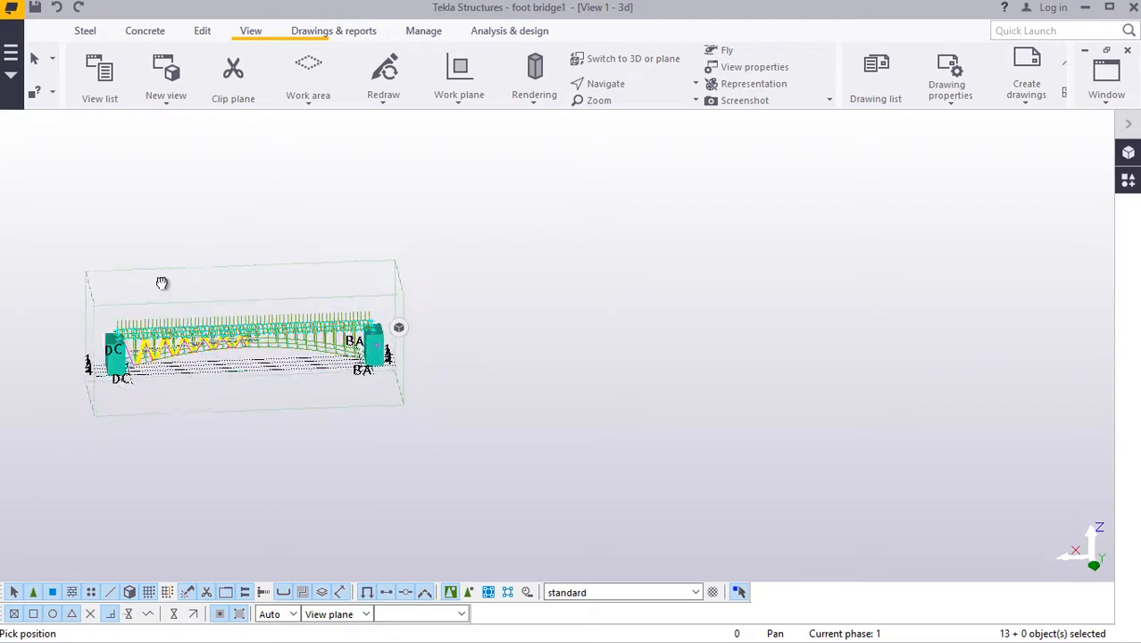
{"action": "scroll", "coordinate": [170, 356], "scroll_direction": "up", "scroll_amount": 10}
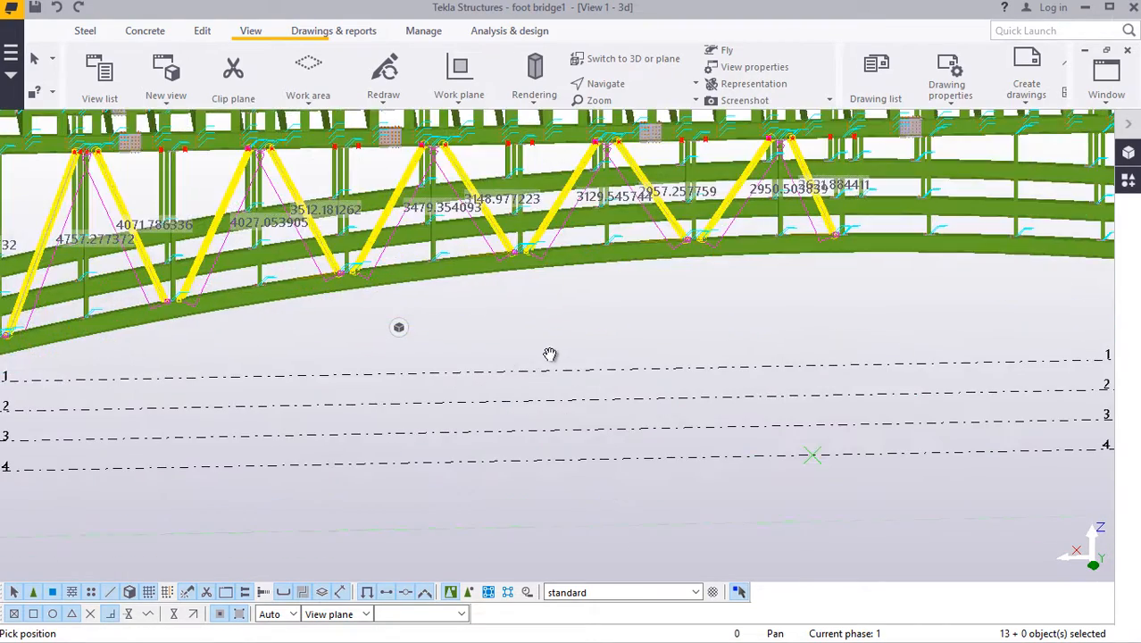
{"action": "middle_click_drag", "start_coordinate": [549, 354], "coordinate": [657, 260], "text": "ctrl"}
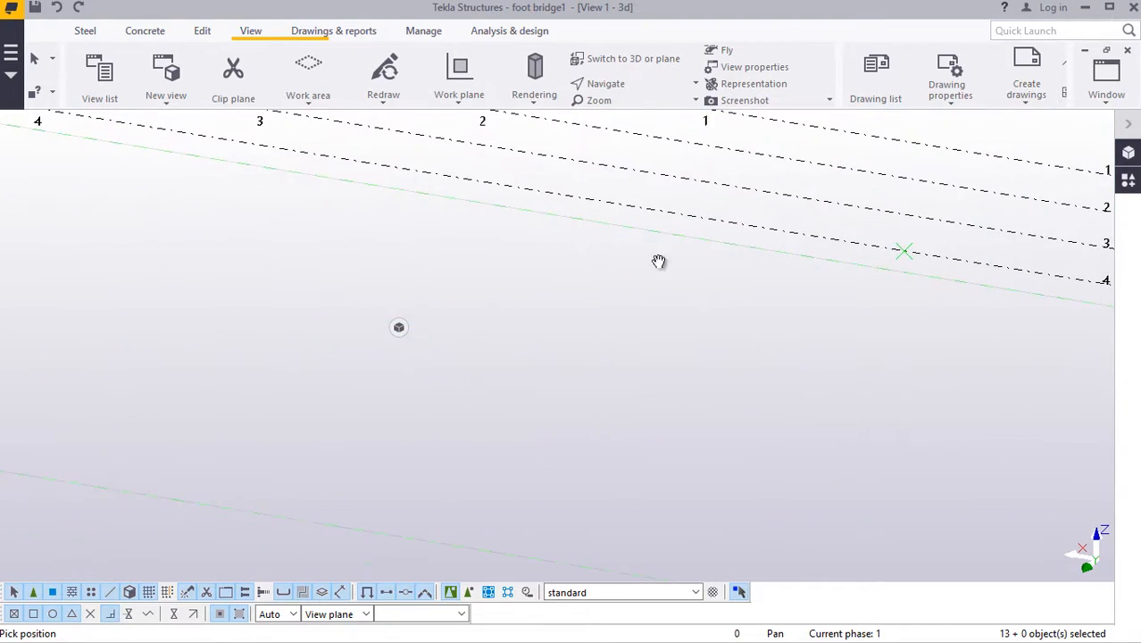
{"action": "left_click", "coordinate": [632, 90]}
{"action": "left_click", "coordinate": [634, 111]}
{"action": "left_click_drag", "start_coordinate": [583, 330], "coordinate": [594, 263]}
{"action": "scroll", "coordinate": [650, 253], "scroll_direction": "up", "scroll_amount": 5}
{"action": "right_click", "coordinate": [595, 265]}
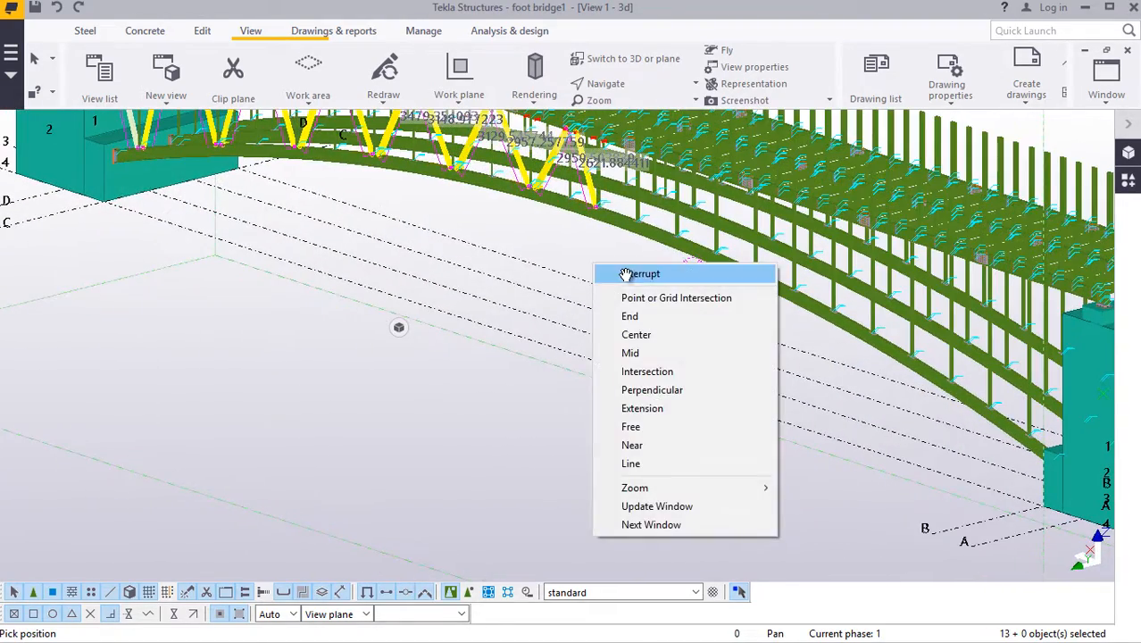
{"action": "left_click", "coordinate": [627, 274]}
Step: Mirror-copy the selected braces to the other half of the bridge about the midspan line at X0 26000, Y0 2000, angle 90
{"action": "right_click", "coordinate": [576, 264]}
{"action": "mouse_move", "coordinate": [643, 268]}
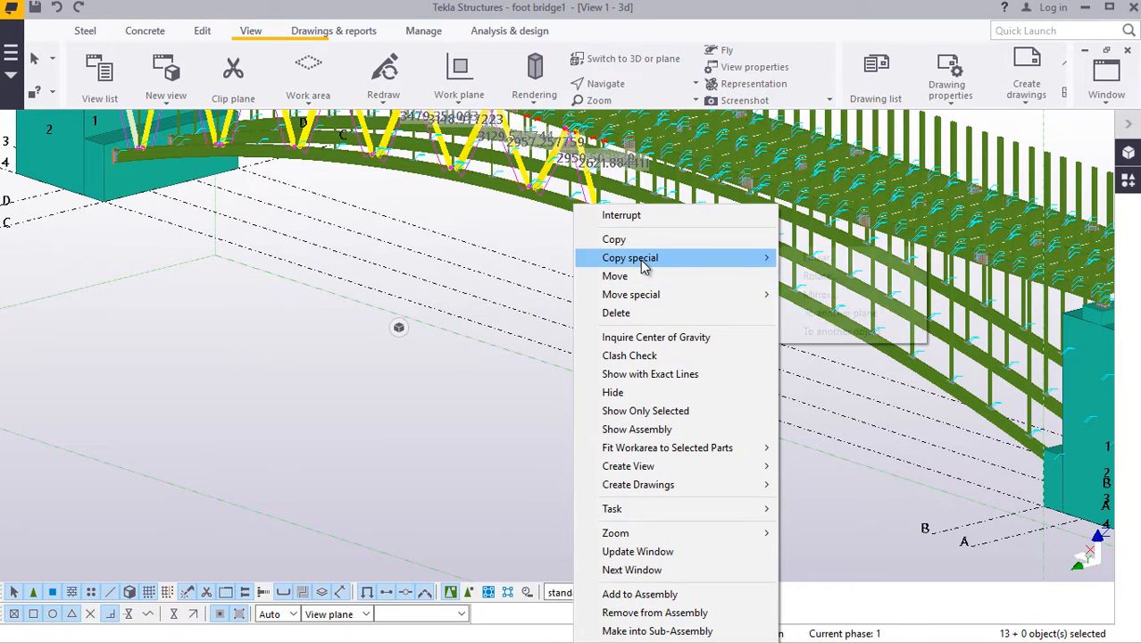
{"action": "left_click", "coordinate": [828, 295]}
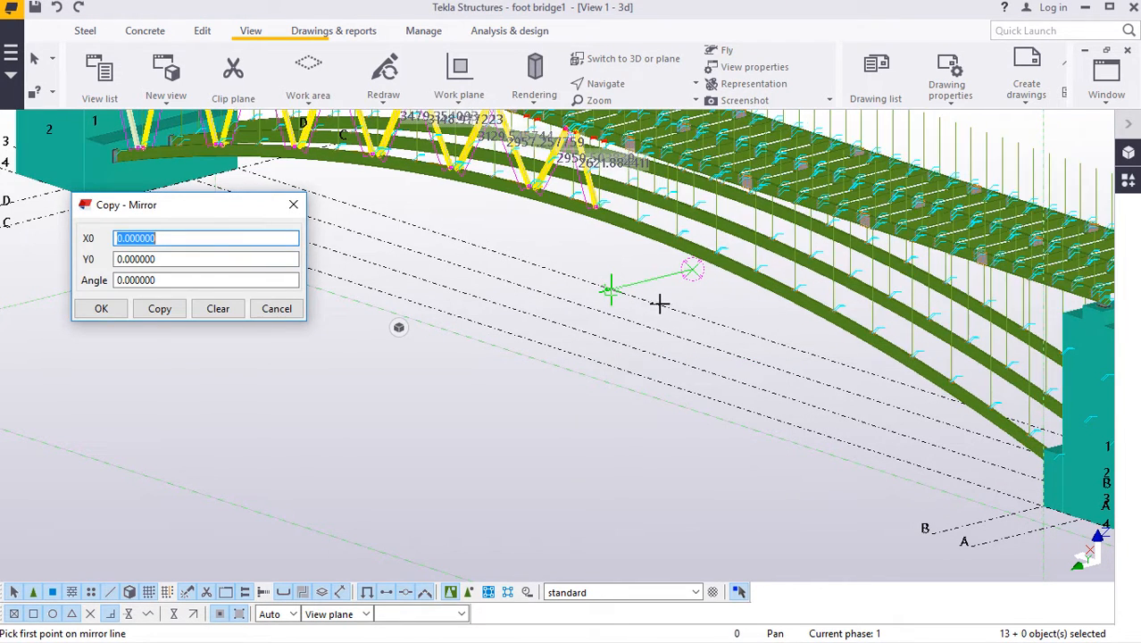
{"action": "left_click", "coordinate": [707, 320]}
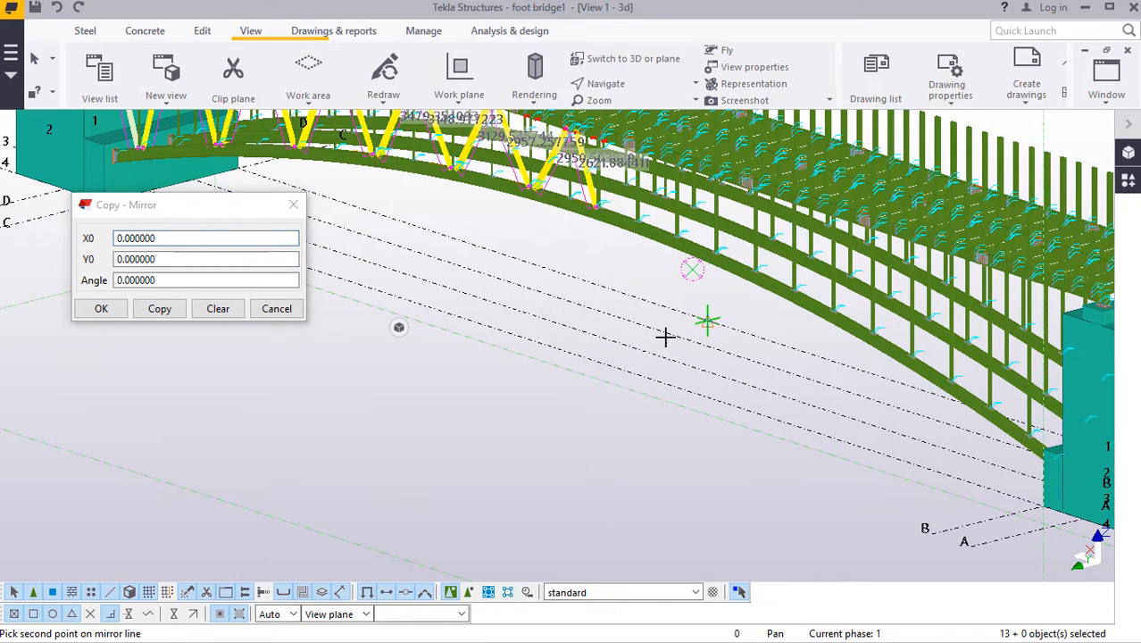
{"action": "left_click", "coordinate": [573, 355]}
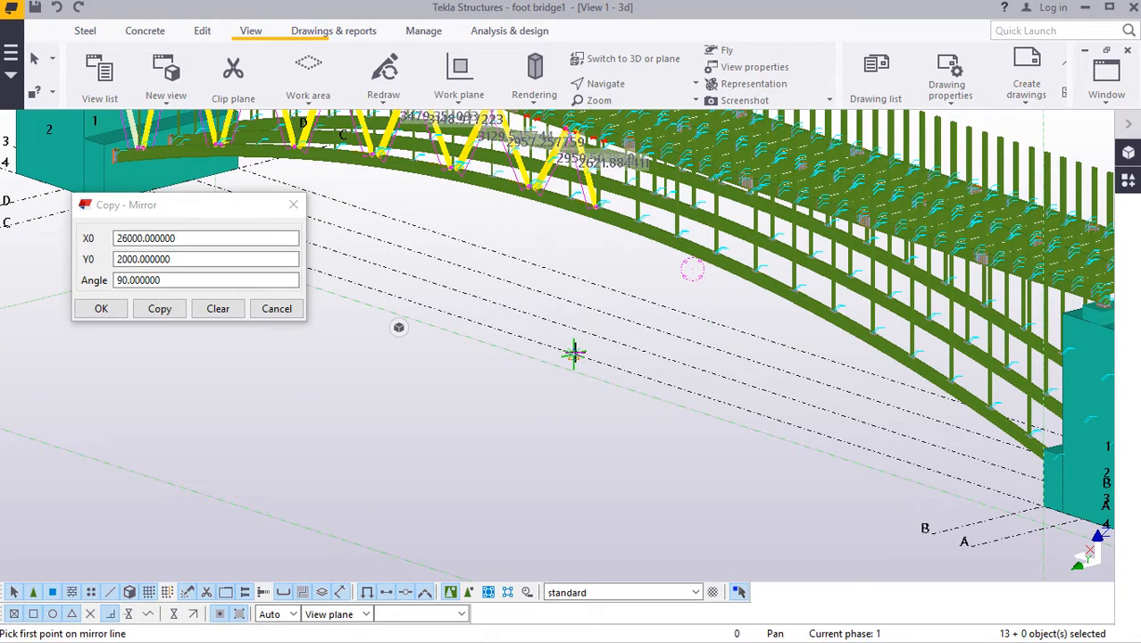
{"action": "left_click", "coordinate": [158, 310]}
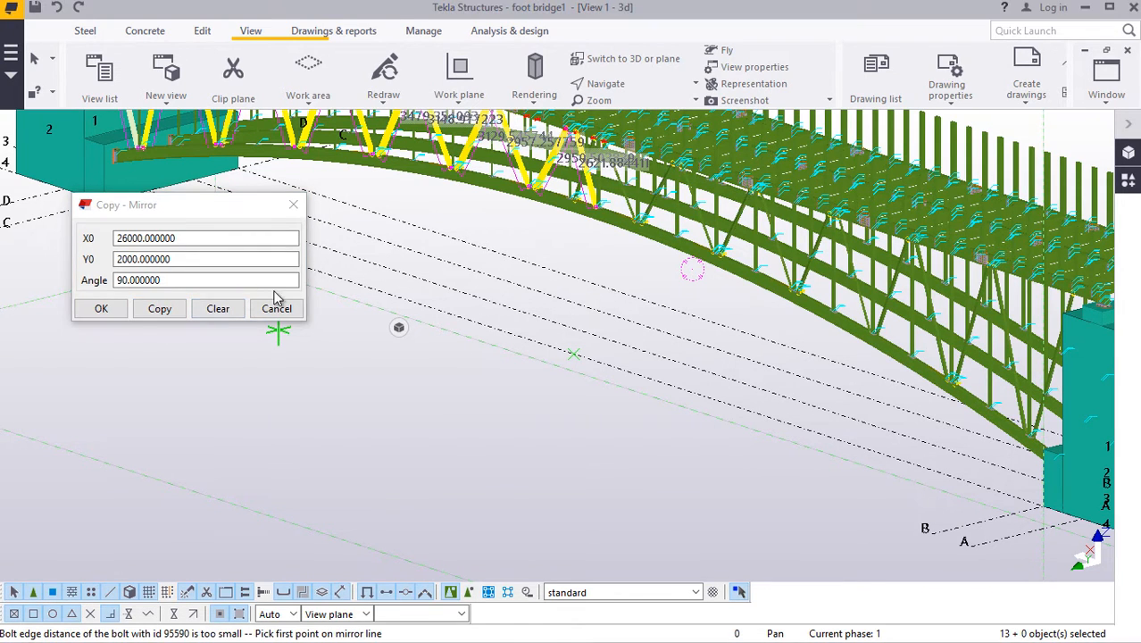
{"action": "left_click", "coordinate": [93, 306]}
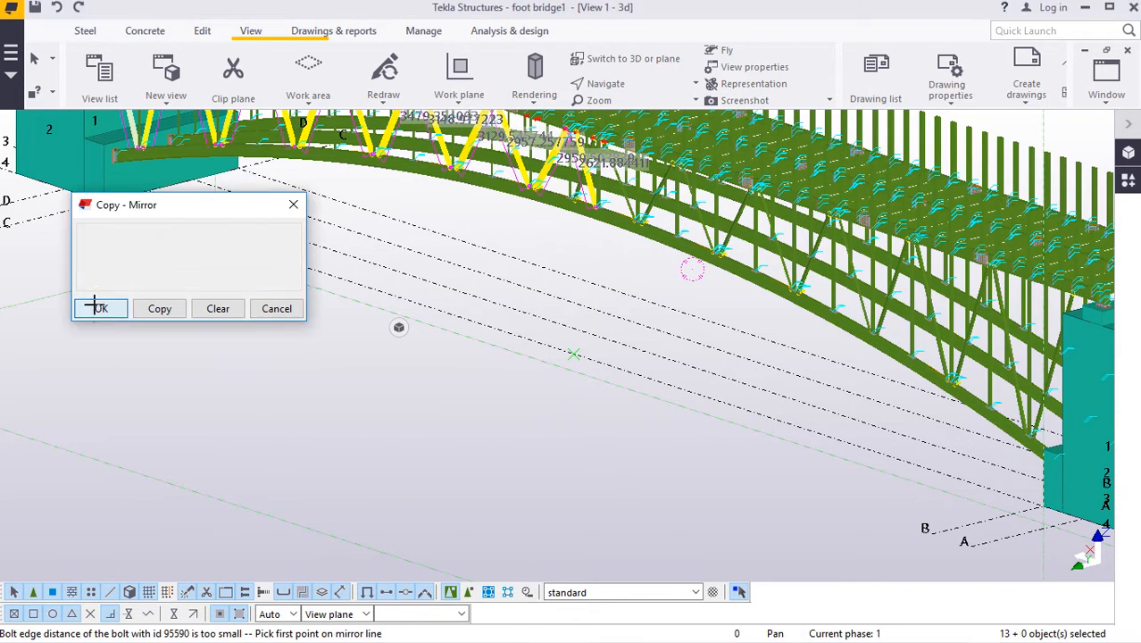
{"action": "scroll", "coordinate": [321, 385], "scroll_direction": "down", "scroll_amount": 4}
{"action": "scroll", "coordinate": [725, 382], "scroll_direction": "up", "scroll_amount": 6}
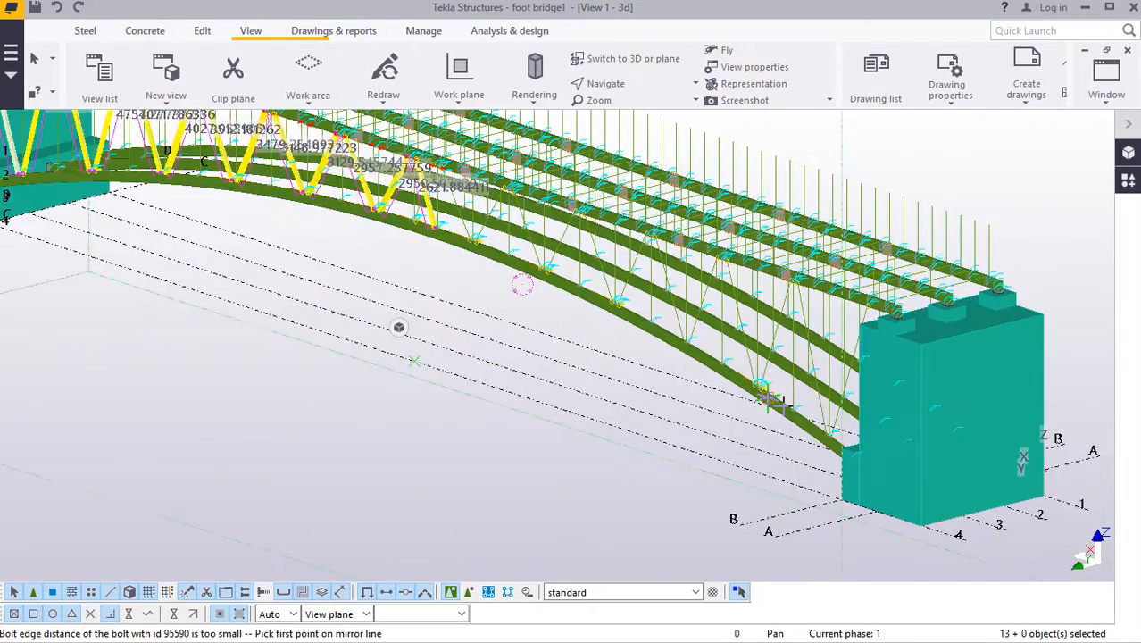
{"action": "scroll", "coordinate": [741, 370], "scroll_direction": "up", "scroll_amount": 2}
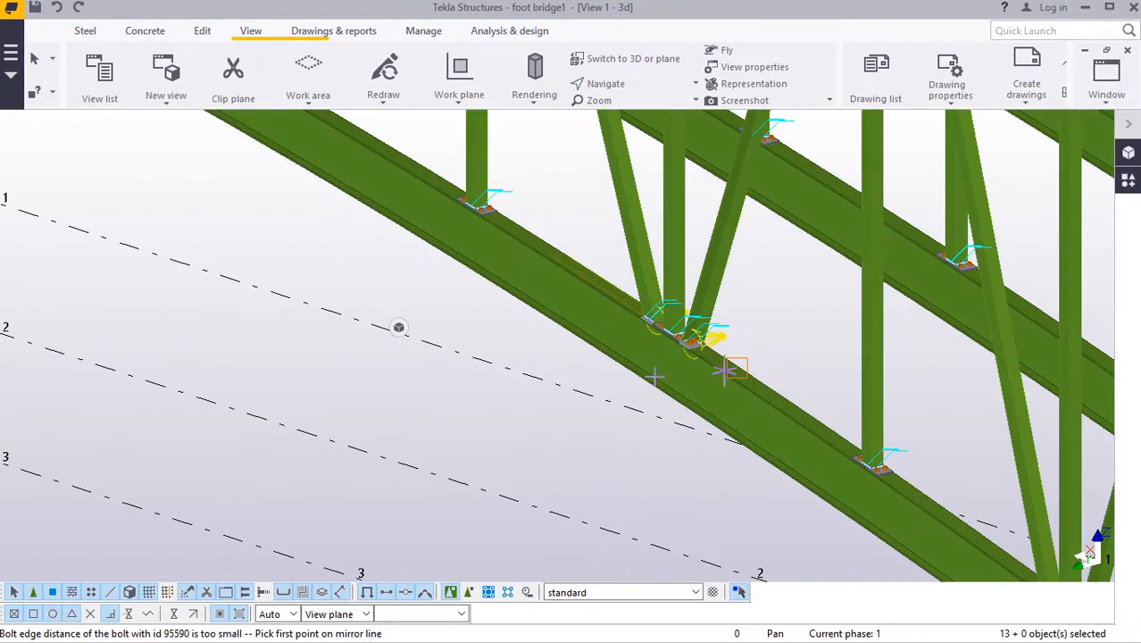
{"action": "right_click", "coordinate": [489, 337]}
{"action": "left_click", "coordinate": [540, 350]}
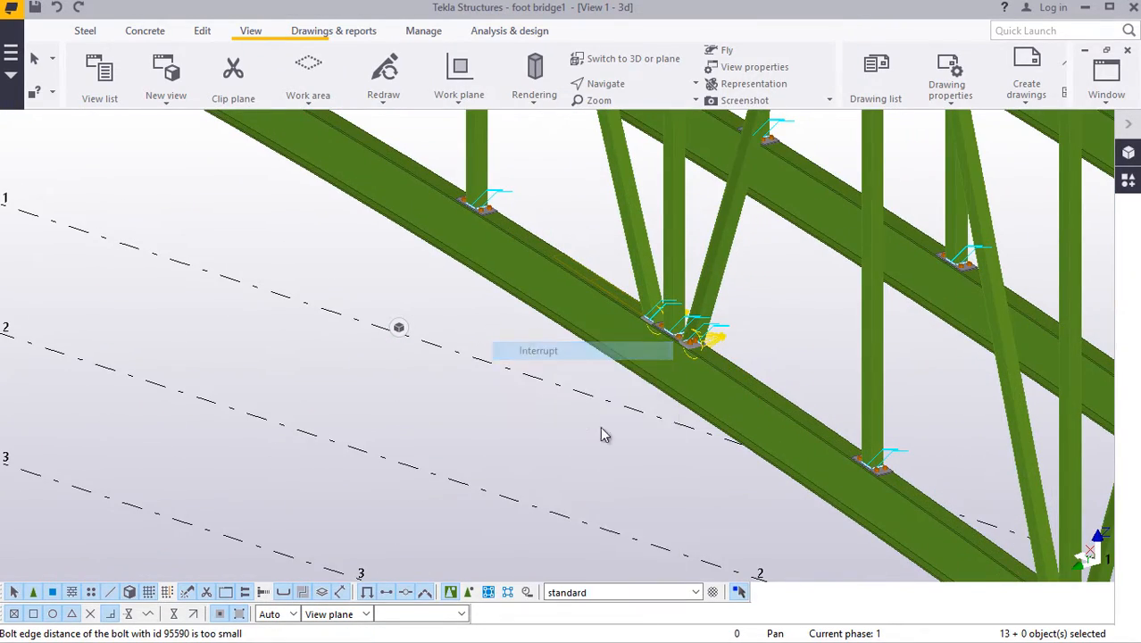
Step: Examine the mirrored diagonal braces from midspan to the far abutment together with the original braces
{"action": "scroll", "coordinate": [616, 434], "scroll_direction": "down", "scroll_amount": 5}
{"action": "left_click", "coordinate": [626, 90]}
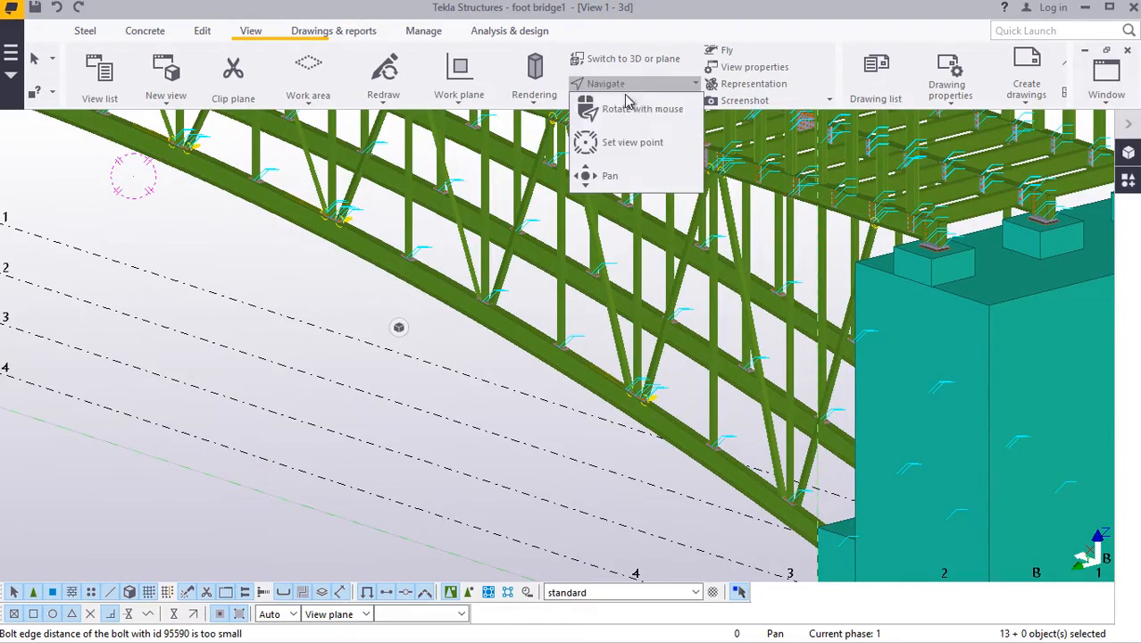
{"action": "left_click", "coordinate": [629, 112]}
{"action": "middle_click_drag", "start_coordinate": [650, 383], "coordinate": [613, 344], "text": "ctrl"}
{"action": "scroll", "coordinate": [82, 241], "scroll_direction": "up", "scroll_amount": 4}
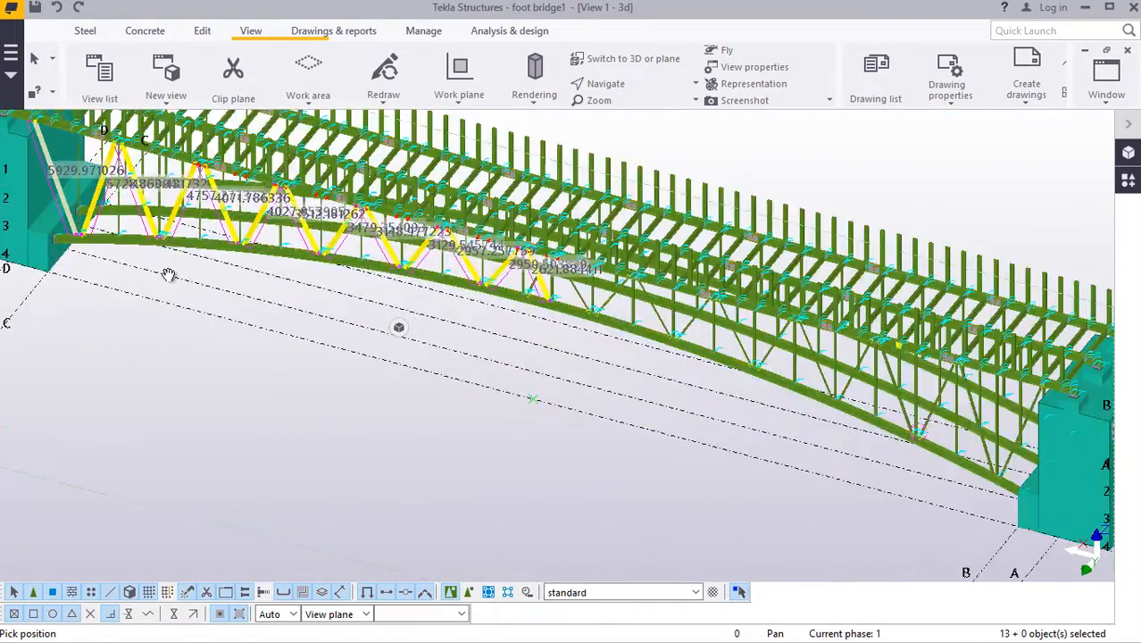
{"action": "right_click", "coordinate": [214, 416]}
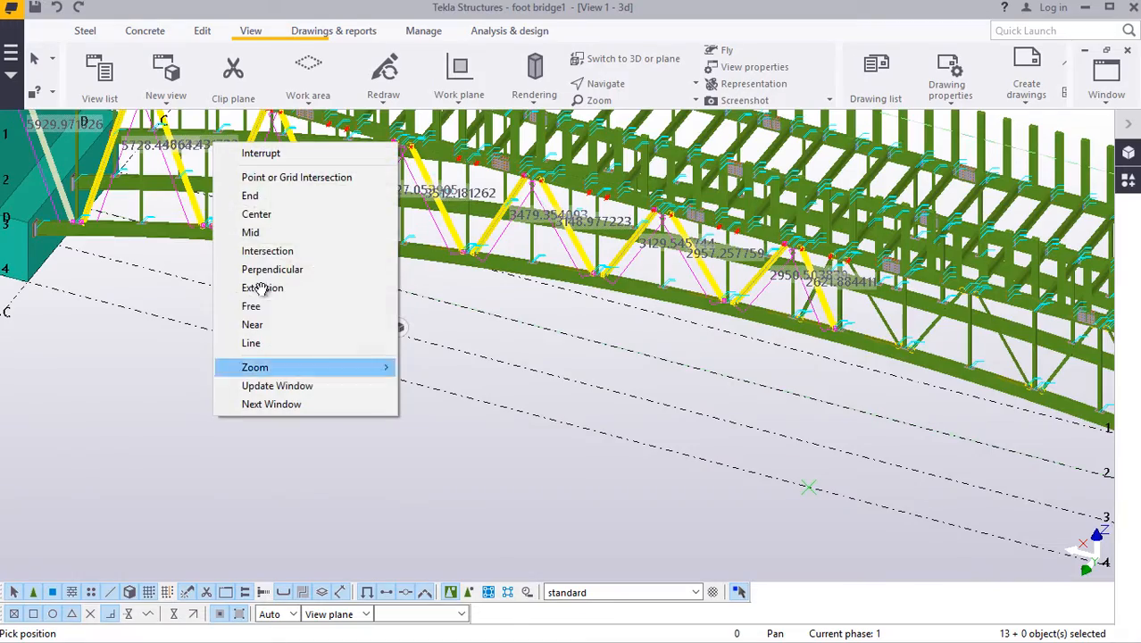
{"action": "left_click", "coordinate": [261, 152]}
{"action": "scroll", "coordinate": [116, 281], "scroll_direction": "down", "scroll_amount": 1}
{"action": "scroll", "coordinate": [96, 290], "scroll_direction": "down", "scroll_amount": 2}
{"action": "scroll", "coordinate": [550, 322], "scroll_direction": "up", "scroll_amount": 7}
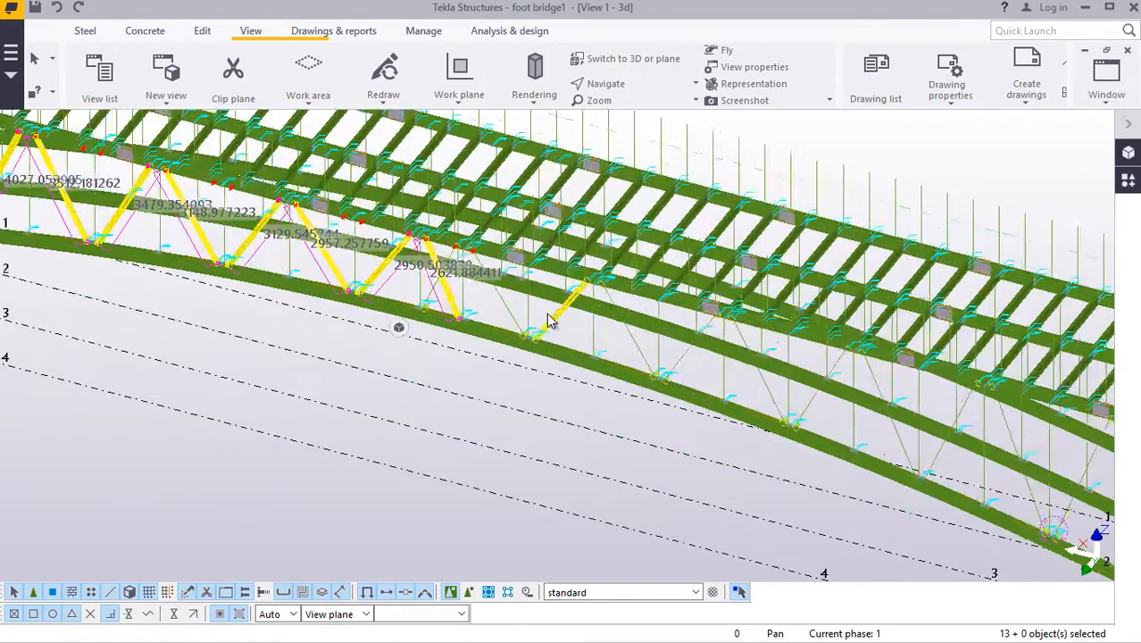
Step: Add the mirrored diagonal braces just beyond midspan to the current selection of original braces
{"action": "scroll", "coordinate": [563, 308], "scroll_direction": "down", "scroll_amount": 4}
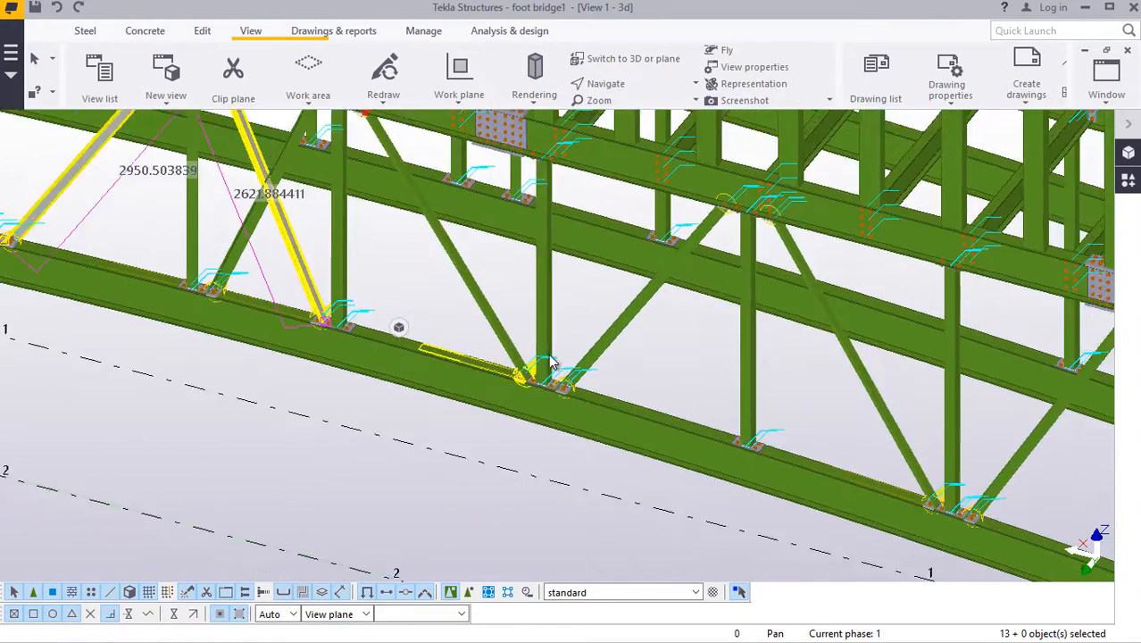
{"action": "scroll", "coordinate": [339, 288], "scroll_direction": "up", "scroll_amount": 2}
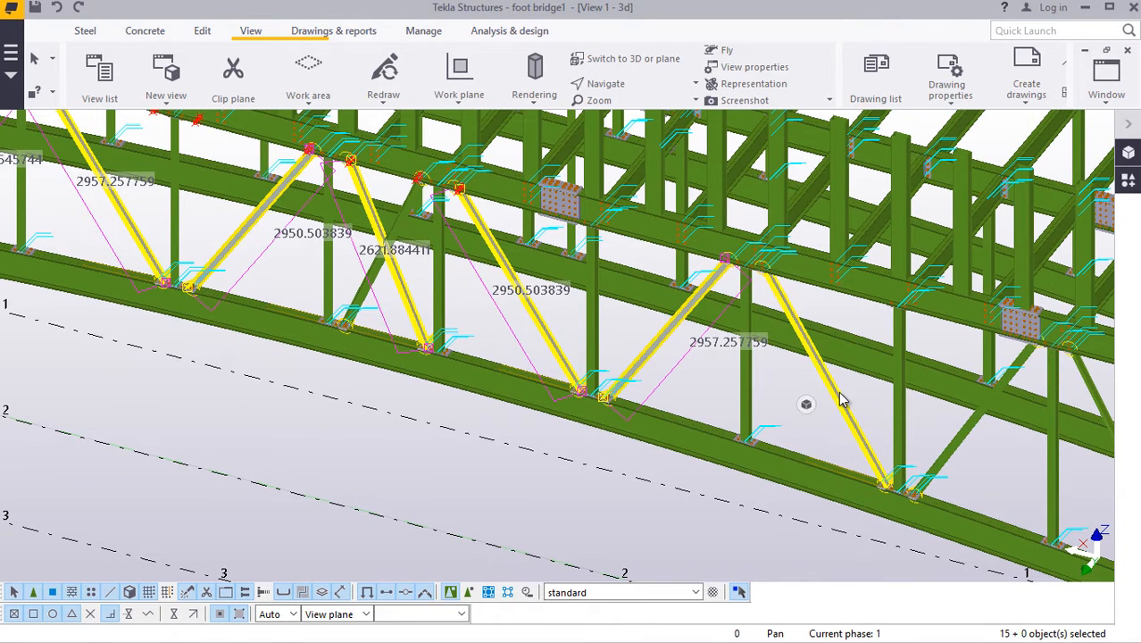
{"action": "scroll", "coordinate": [555, 356], "scroll_direction": "down", "scroll_amount": 4}
{"action": "scroll", "coordinate": [920, 461], "scroll_direction": "up", "scroll_amount": 3}
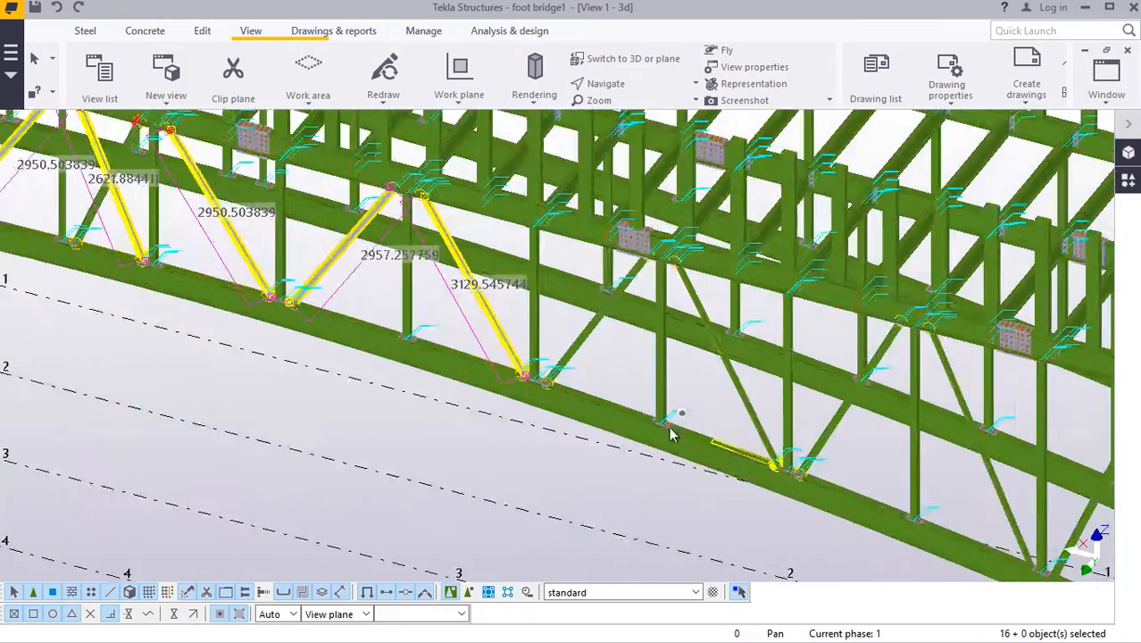
{"action": "scroll", "coordinate": [670, 431], "scroll_direction": "up", "scroll_amount": 2}
{"action": "left_click", "coordinate": [552, 295], "text": "ctrl"}
{"action": "left_click", "coordinate": [763, 384], "text": "ctrl"}
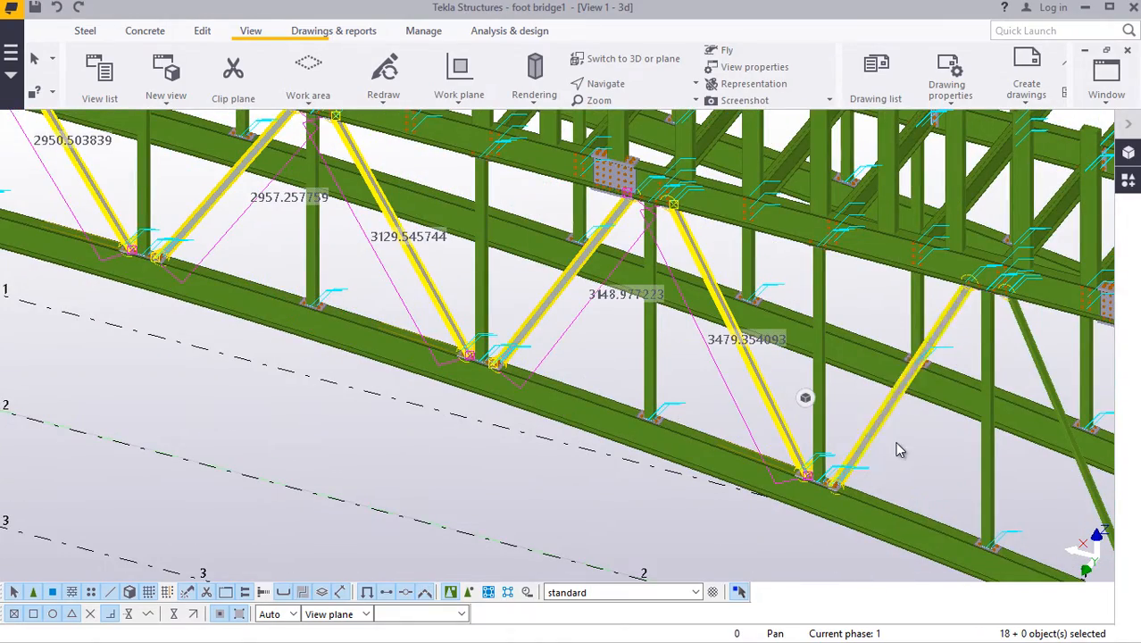
{"action": "left_click", "coordinate": [882, 433], "text": "ctrl"}
{"action": "scroll", "coordinate": [870, 442], "scroll_direction": "down", "scroll_amount": 3}
{"action": "scroll", "coordinate": [870, 442], "scroll_direction": "up", "scroll_amount": 4}
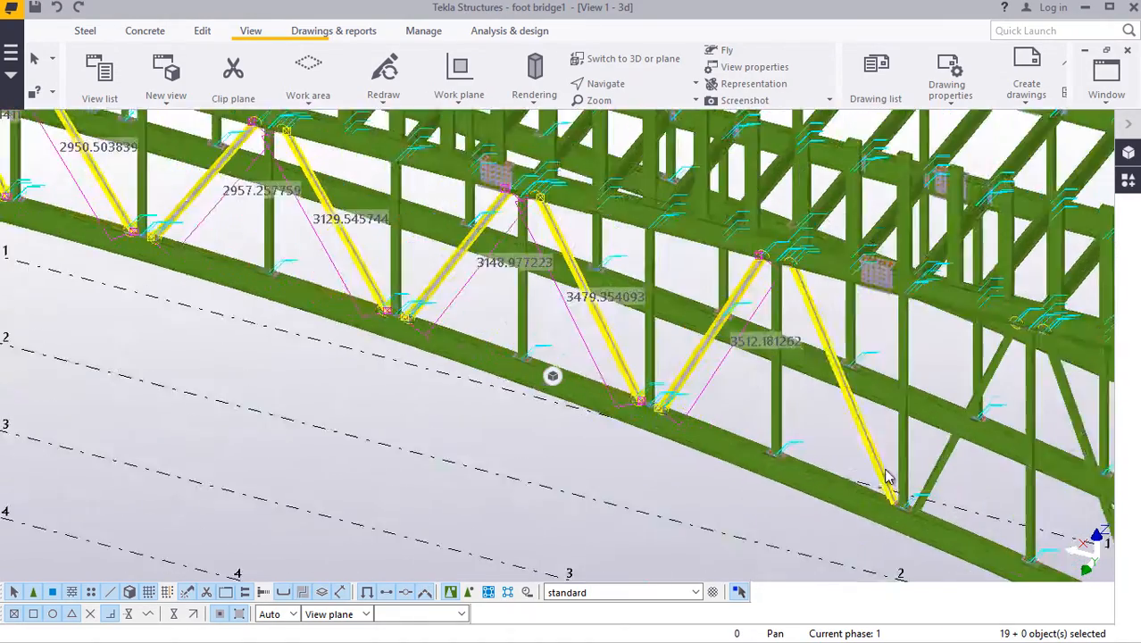
Step: Add the remaining mirrored braces up to the far abutment to the selection, keeping the arched lower beam out of it
{"action": "left_click", "coordinate": [853, 421], "text": "ctrl"}
{"action": "scroll", "coordinate": [834, 412], "scroll_direction": "down", "scroll_amount": 4}
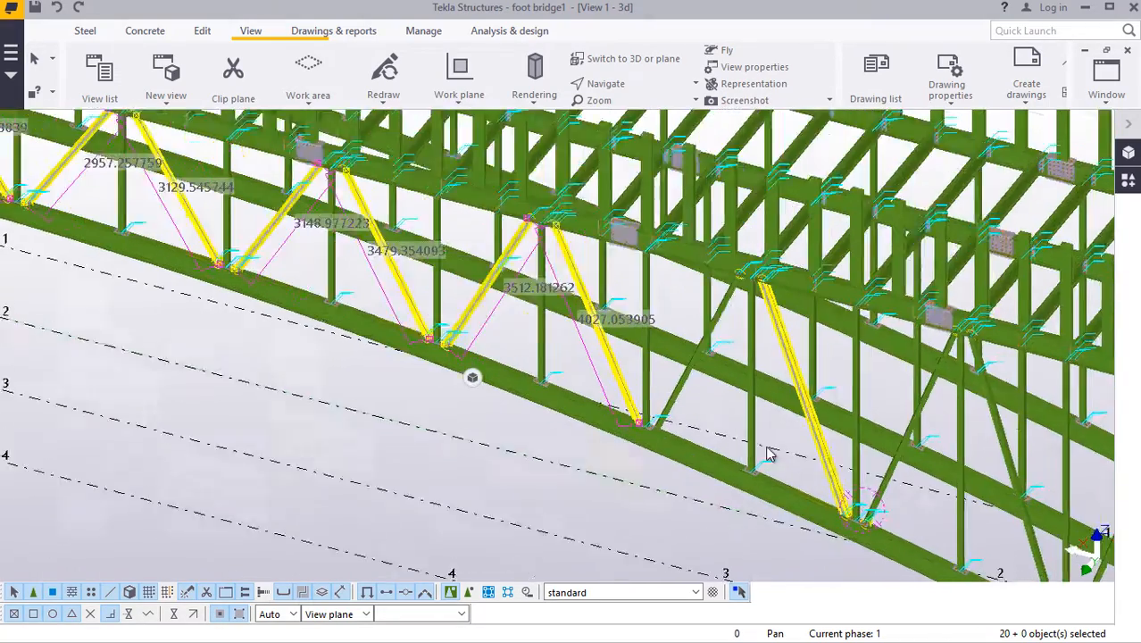
{"action": "scroll", "coordinate": [639, 366], "scroll_direction": "up", "scroll_amount": 5}
{"action": "left_click", "coordinate": [597, 348], "text": "ctrl"}
{"action": "left_click", "coordinate": [862, 446], "text": "ctrl"}
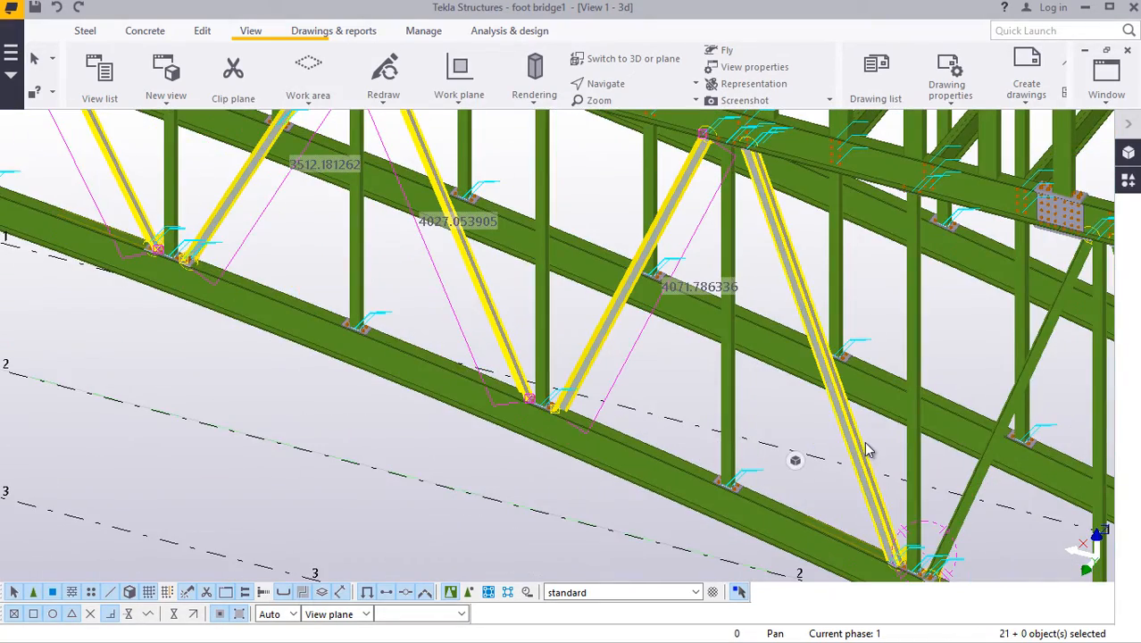
{"action": "scroll", "coordinate": [613, 359], "scroll_direction": "down", "scroll_amount": 4}
{"action": "scroll", "coordinate": [640, 345], "scroll_direction": "up", "scroll_amount": 4}
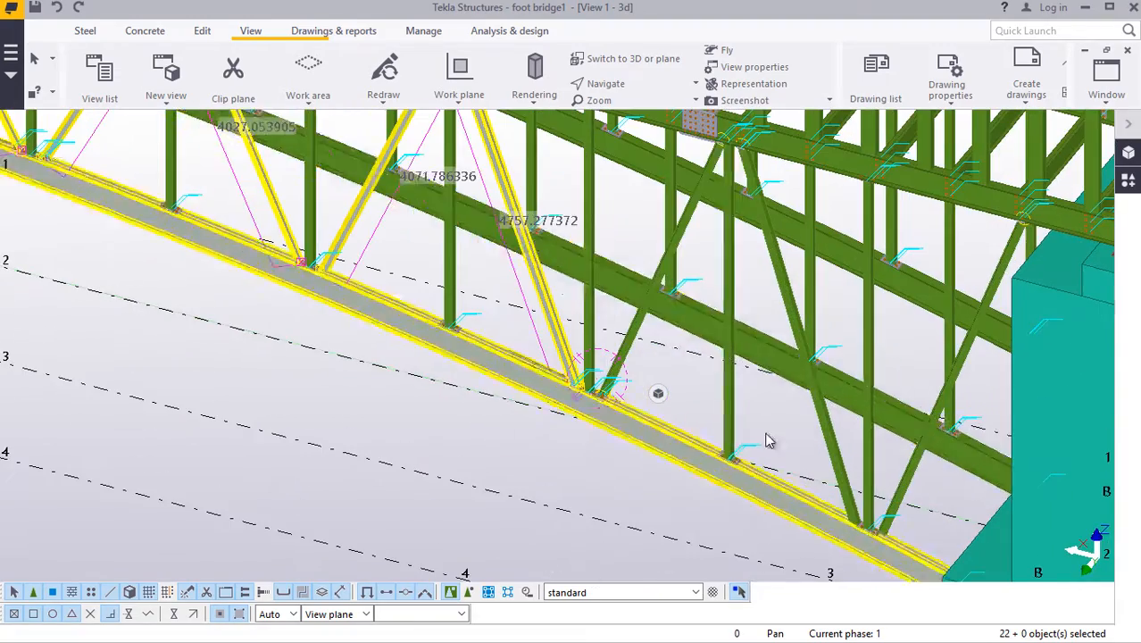
{"action": "left_click", "coordinate": [829, 440], "text": "ctrl"}
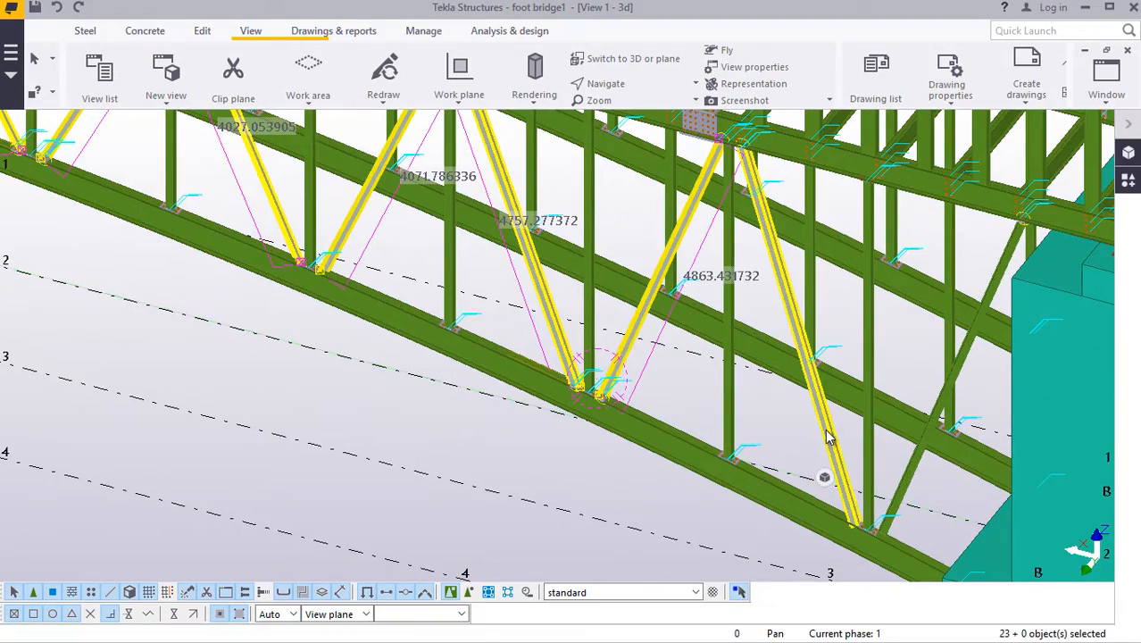
{"action": "left_click", "coordinate": [918, 477], "text": "ctrl"}
{"action": "scroll", "coordinate": [674, 408], "scroll_direction": "down", "scroll_amount": 2}
{"action": "scroll", "coordinate": [674, 400], "scroll_direction": "down", "scroll_amount": 3}
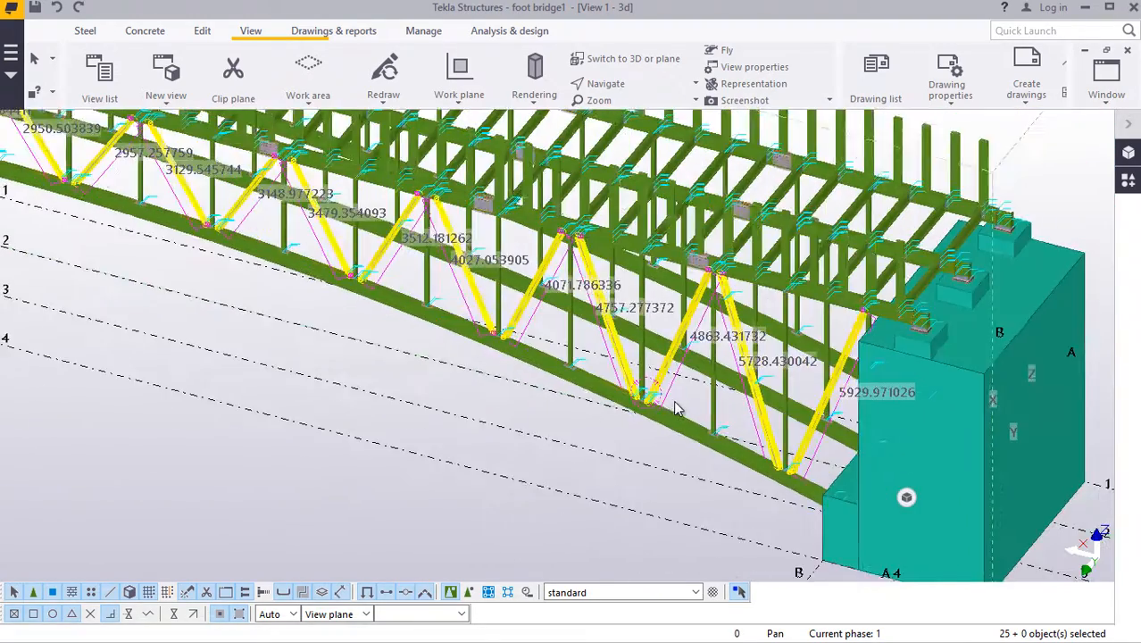
{"action": "scroll", "coordinate": [598, 362], "scroll_direction": "up", "scroll_amount": 4}
{"action": "scroll", "coordinate": [598, 362], "scroll_direction": "down", "scroll_amount": 1}
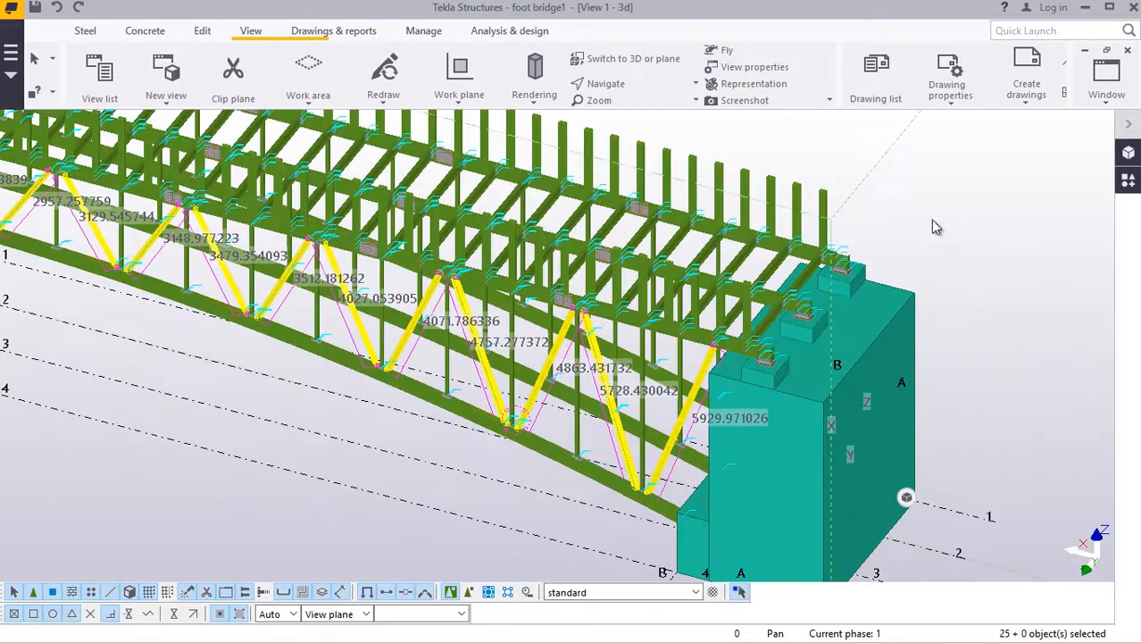
Step: Copy the selected braces 2500 mm from the outer upper beam's end at the abutment to the middle beam's matching end point
{"action": "right_click", "coordinate": [937, 207]}
{"action": "left_click", "coordinate": [976, 239]}
{"action": "scroll", "coordinate": [786, 351], "scroll_direction": "up", "scroll_amount": 5}
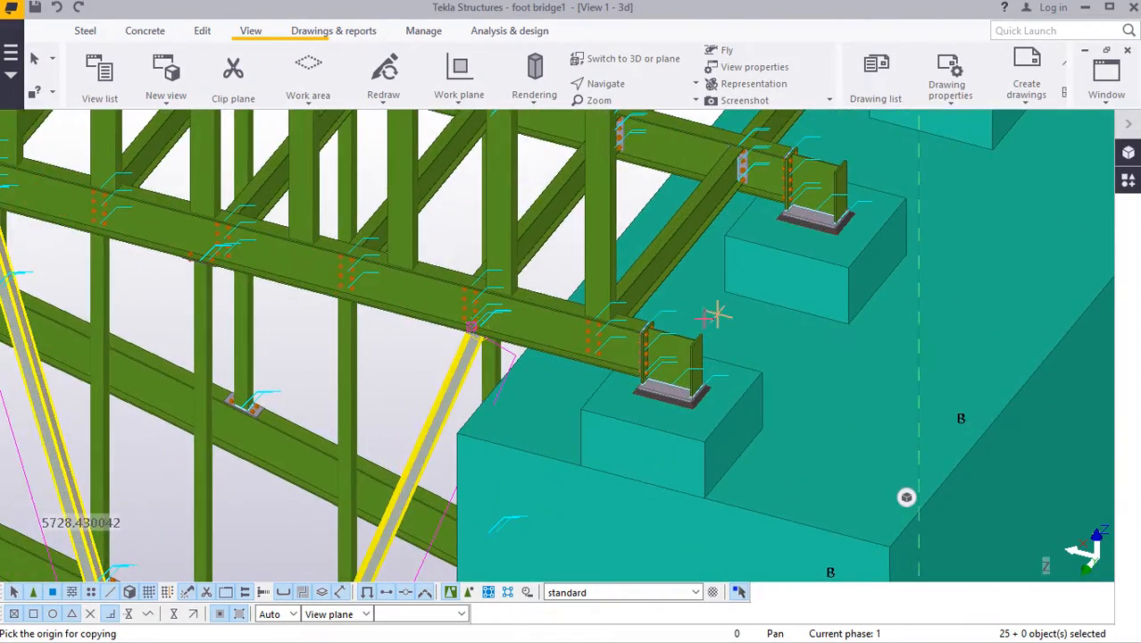
{"action": "scroll", "coordinate": [717, 314], "scroll_direction": "up", "scroll_amount": 6}
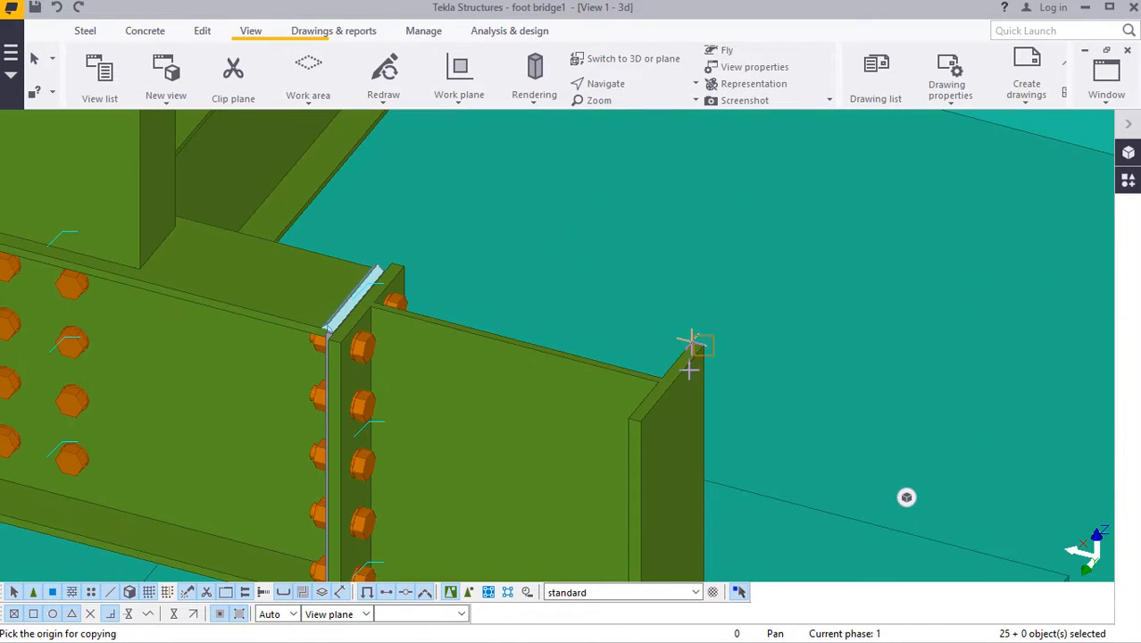
{"action": "left_click", "coordinate": [673, 383]}
{"action": "scroll", "coordinate": [665, 385], "scroll_direction": "down", "scroll_amount": 8}
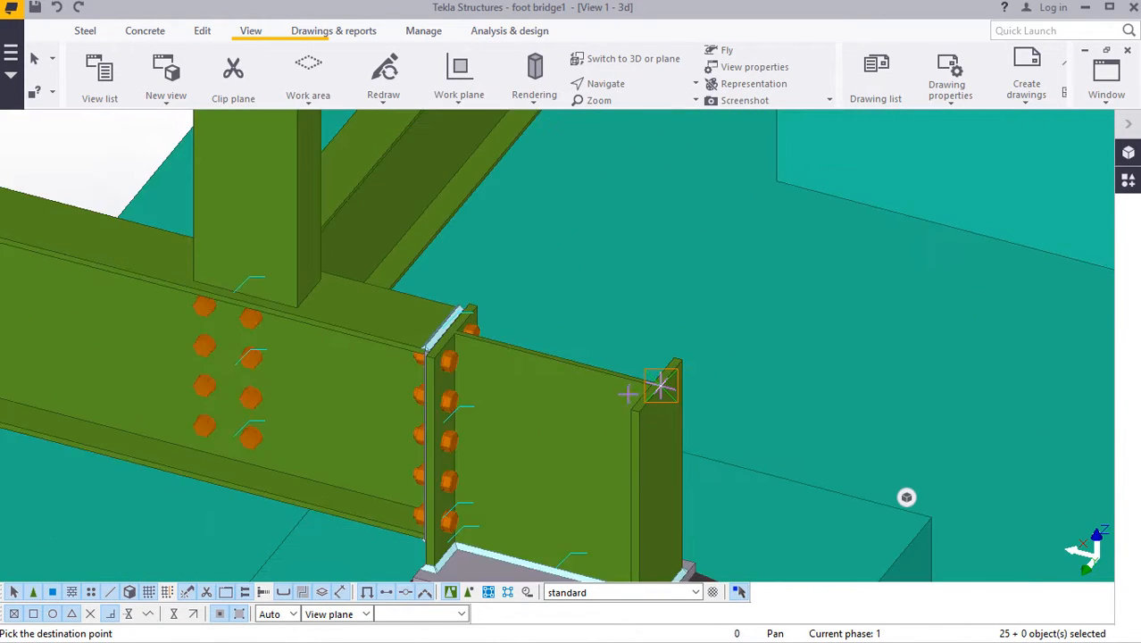
{"action": "scroll", "coordinate": [745, 225], "scroll_direction": "up", "scroll_amount": 8}
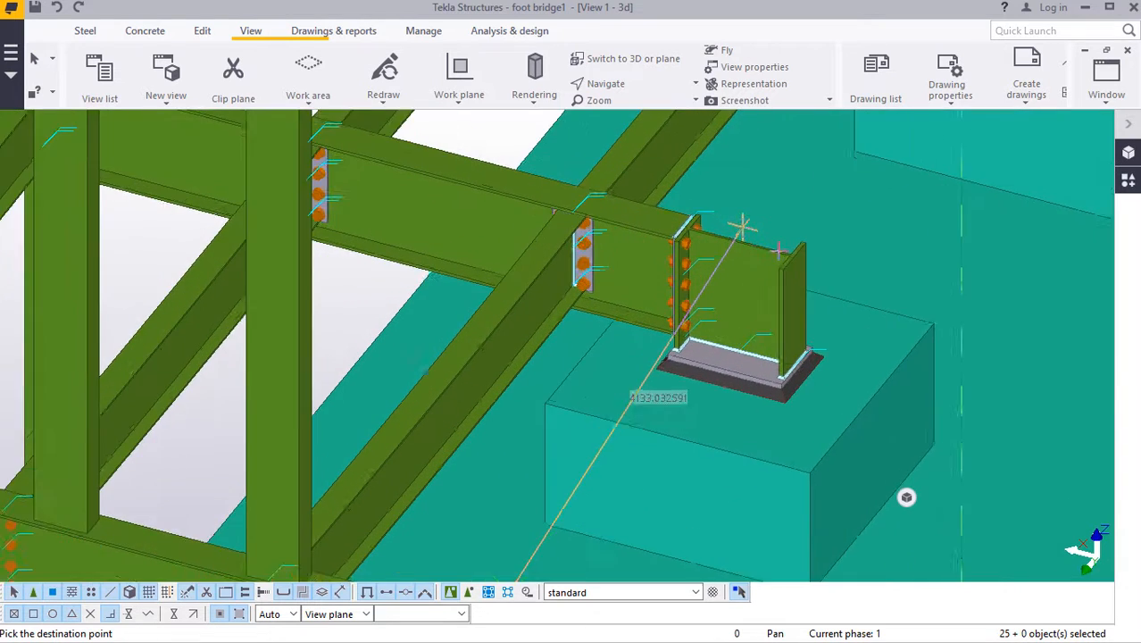
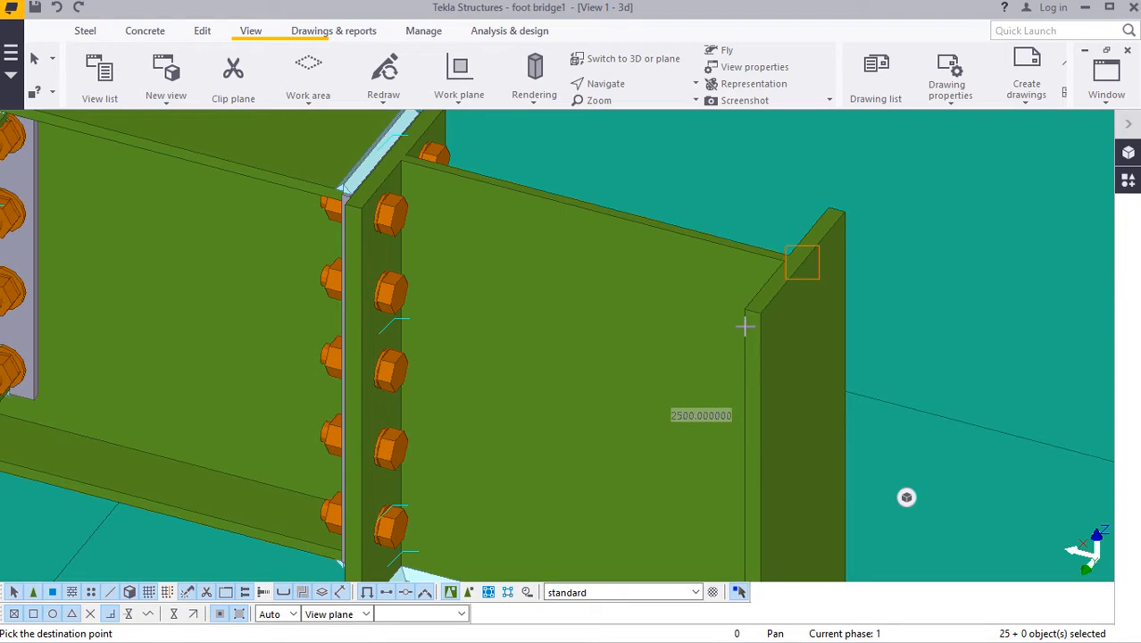
Step: Copy the same braces 5000 mm to the matching end point of the far upper beam and end the copy command
{"action": "scroll", "coordinate": [746, 326], "scroll_direction": "down", "scroll_amount": 3}
{"action": "scroll", "coordinate": [751, 326], "scroll_direction": "down", "scroll_amount": 6}
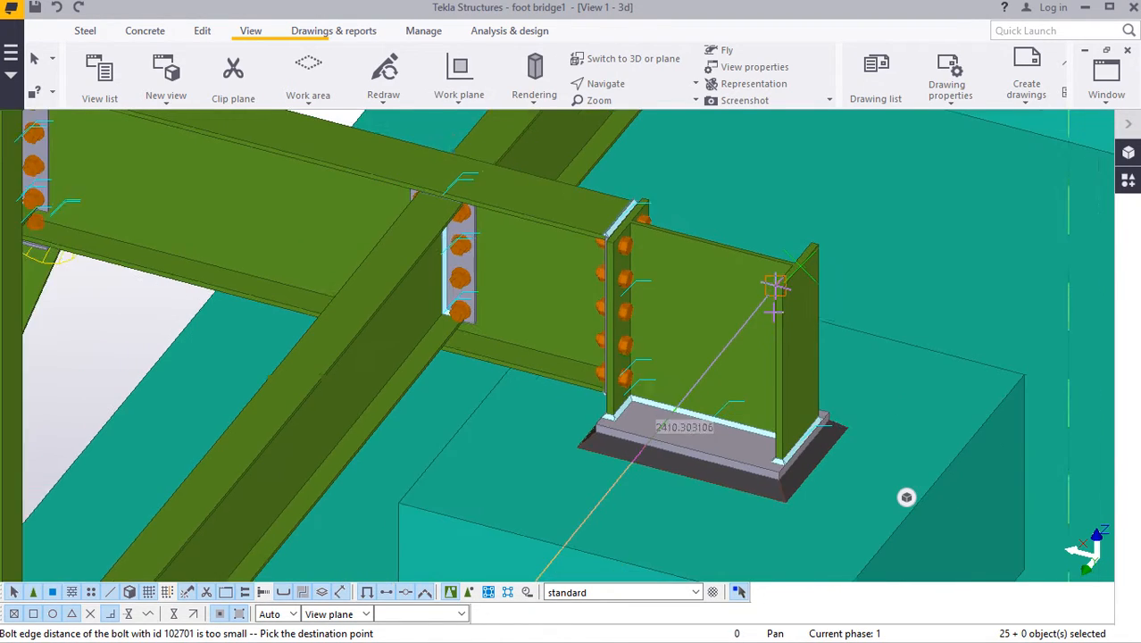
{"action": "scroll", "coordinate": [790, 333], "scroll_direction": "down", "scroll_amount": 8}
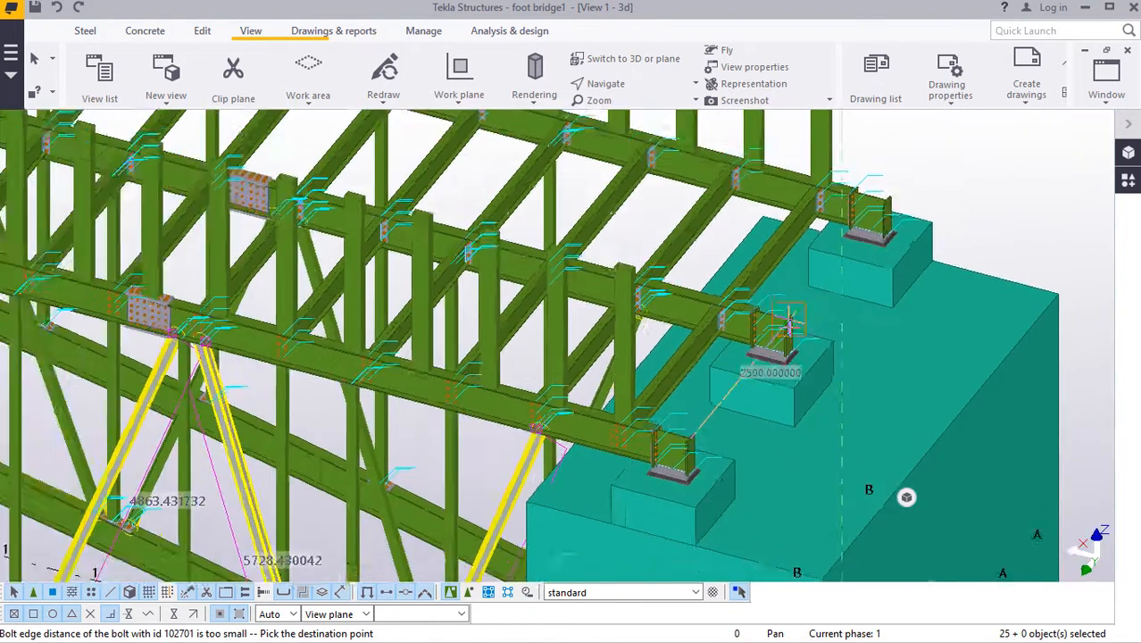
{"action": "scroll", "coordinate": [790, 322], "scroll_direction": "up", "scroll_amount": 5}
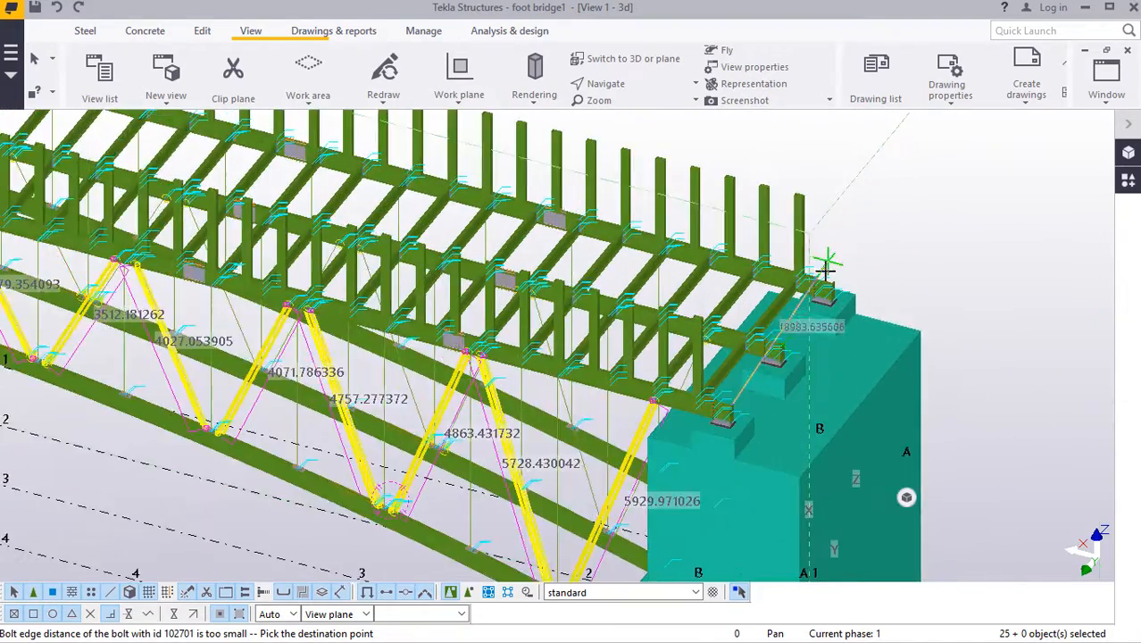
{"action": "scroll", "coordinate": [735, 362], "scroll_direction": "up", "scroll_amount": 8}
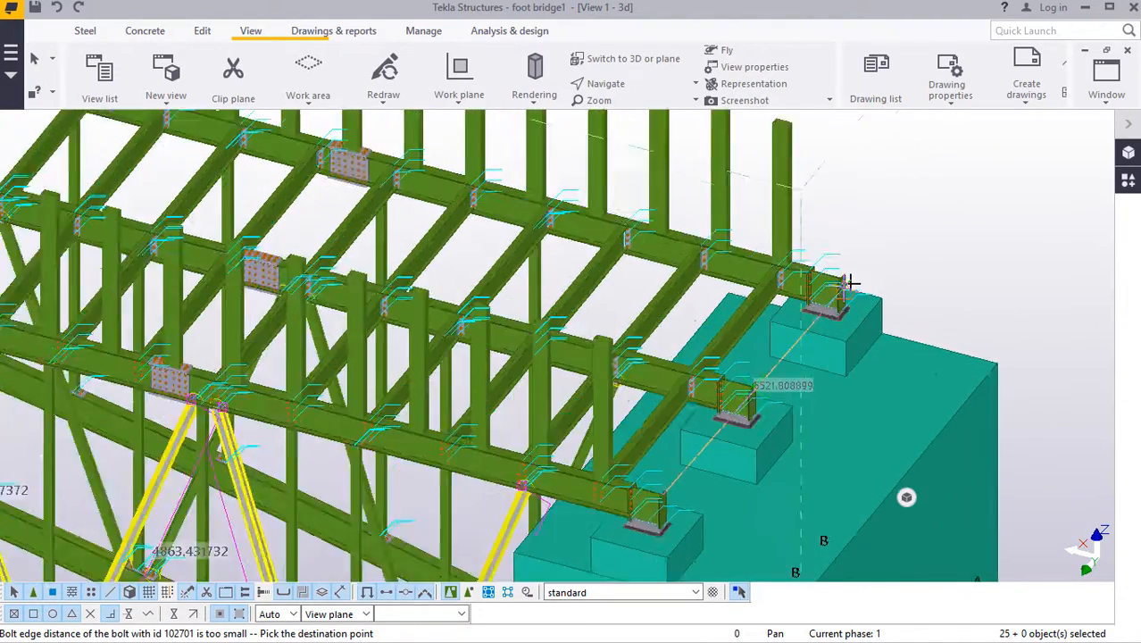
{"action": "scroll", "coordinate": [835, 272], "scroll_direction": "up", "scroll_amount": 8}
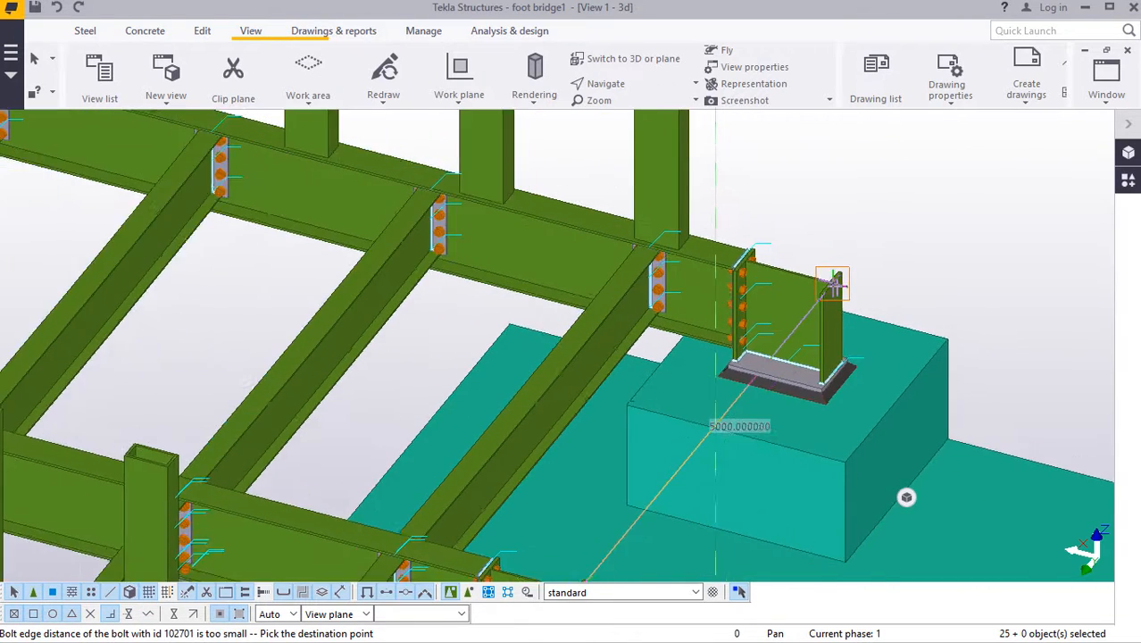
{"action": "scroll", "coordinate": [833, 278], "scroll_direction": "up", "scroll_amount": 4}
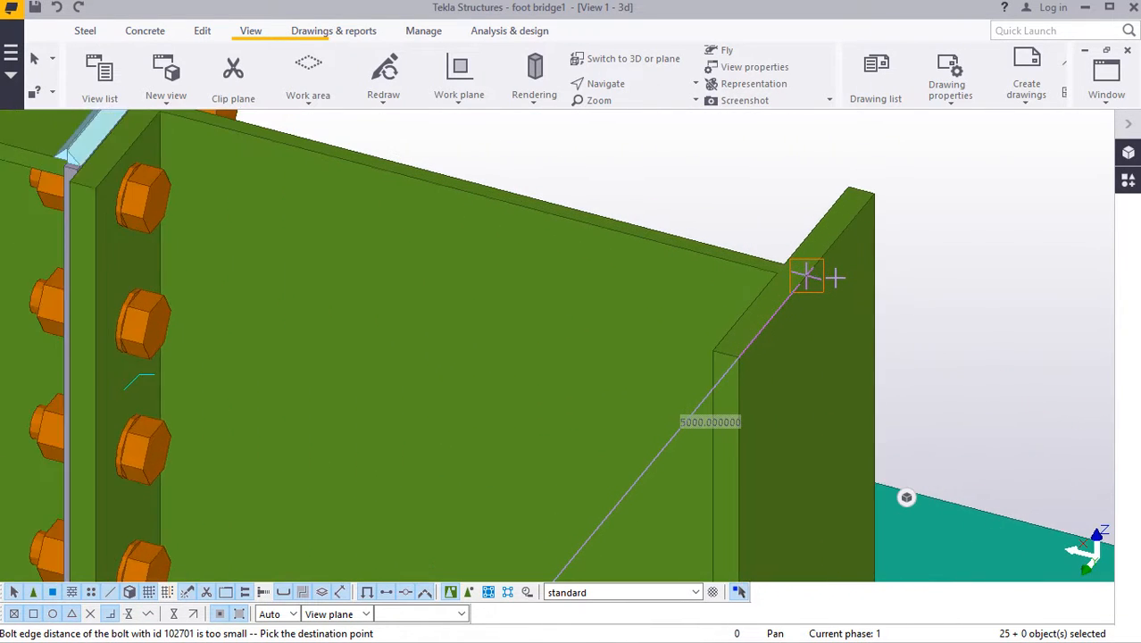
{"action": "left_click", "coordinate": [800, 276]}
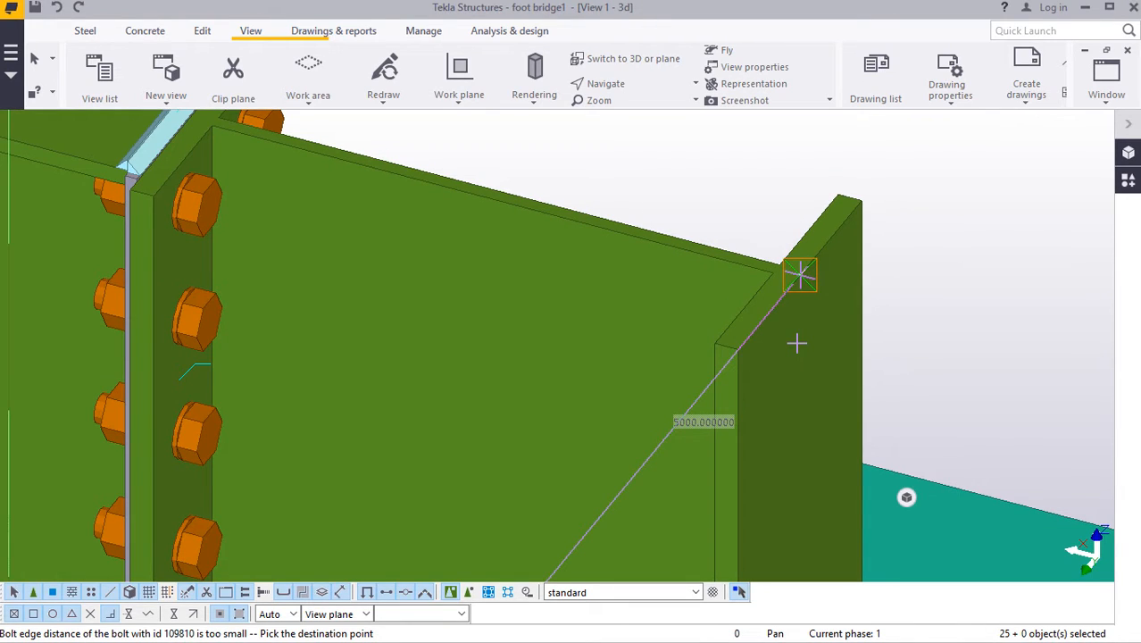
{"action": "scroll", "coordinate": [807, 318], "scroll_direction": "down", "scroll_amount": 10}
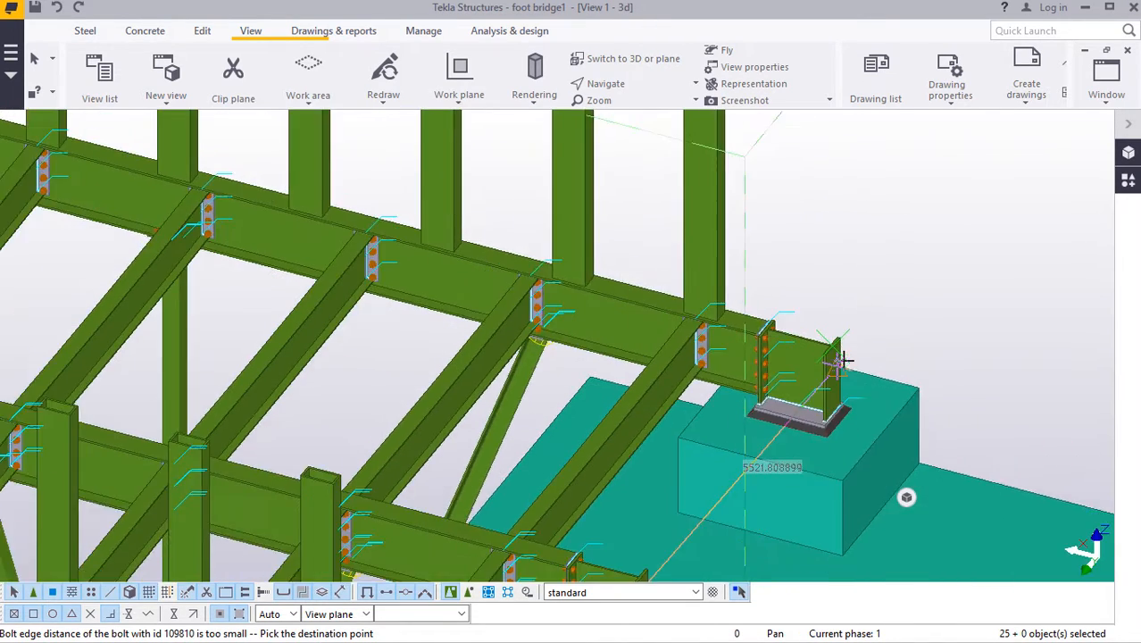
{"action": "scroll", "coordinate": [843, 361], "scroll_direction": "down", "scroll_amount": 3}
{"action": "right_click", "coordinate": [856, 261]}
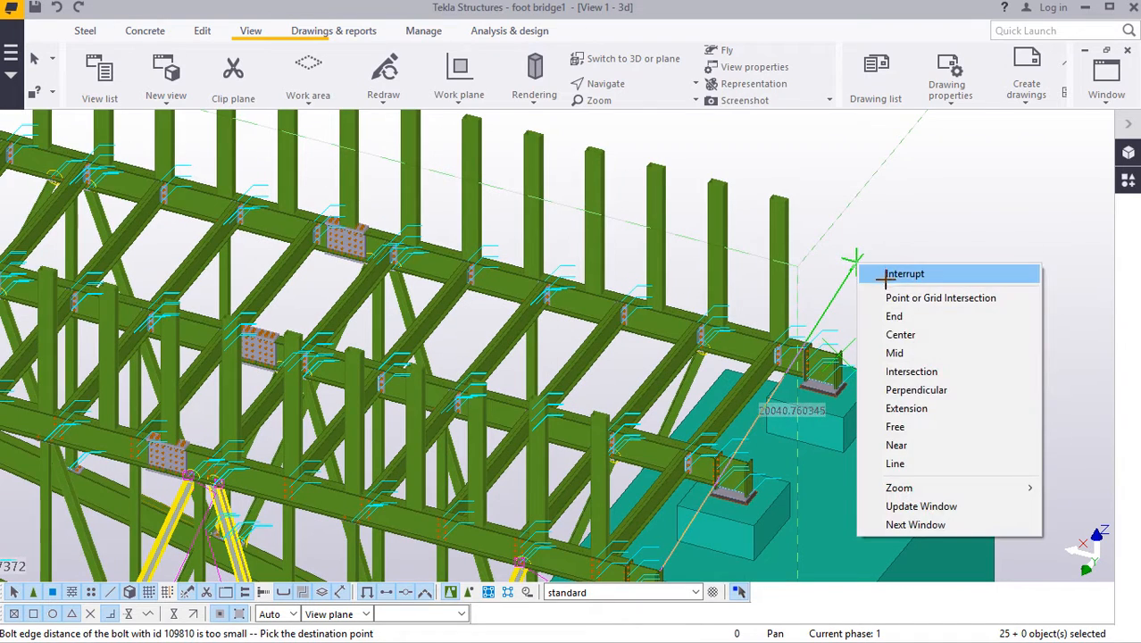
{"action": "left_click", "coordinate": [890, 278]}
Step: Examine the copied braces on all three beam lines near the abutment and clear the brace selection
{"action": "left_click", "coordinate": [616, 84]}
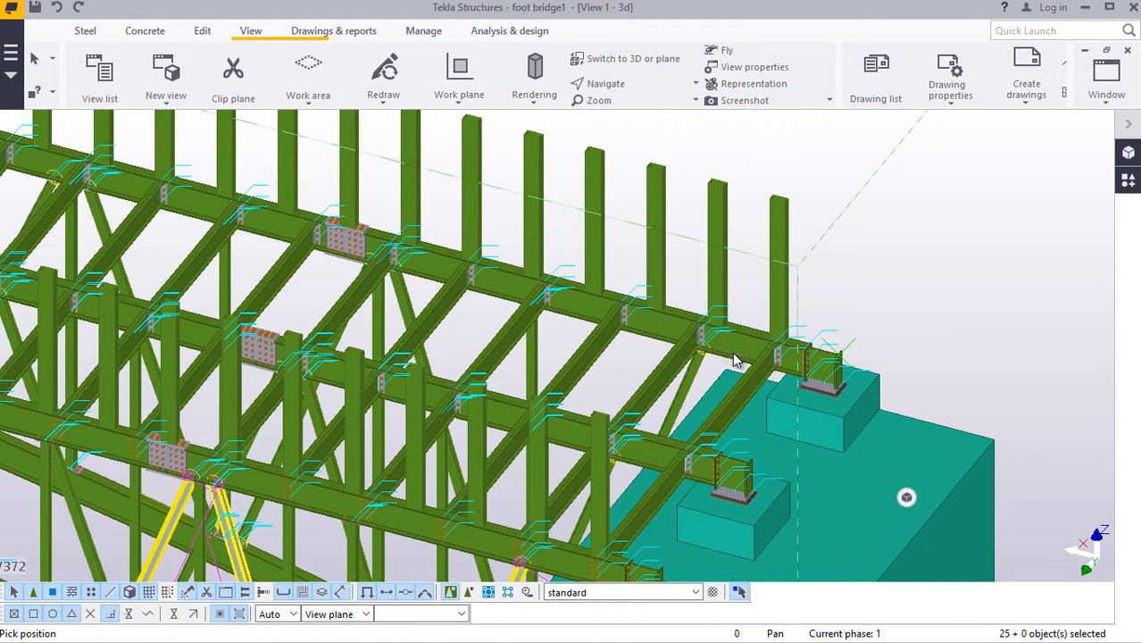
{"action": "left_click_drag", "start_coordinate": [746, 358], "coordinate": [385, 319]}
{"action": "scroll", "coordinate": [397, 301], "scroll_direction": "down", "scroll_amount": 3}
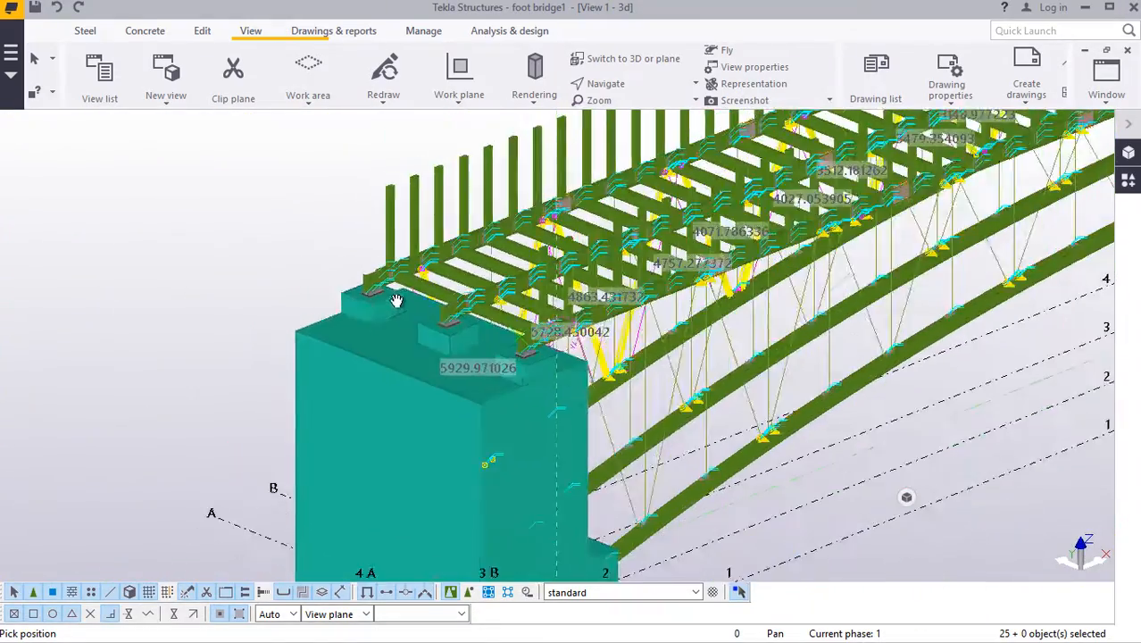
{"action": "left_click_drag", "start_coordinate": [613, 321], "coordinate": [481, 351]}
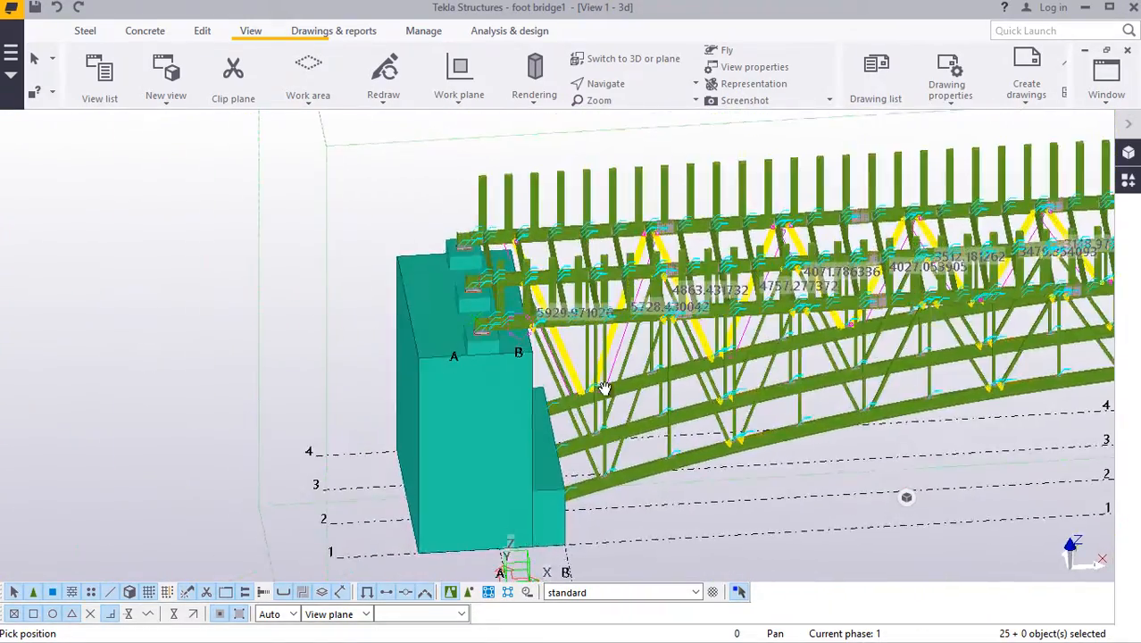
{"action": "scroll", "coordinate": [604, 387], "scroll_direction": "up", "scroll_amount": 3}
{"action": "left_click_drag", "start_coordinate": [708, 373], "coordinate": [607, 342]}
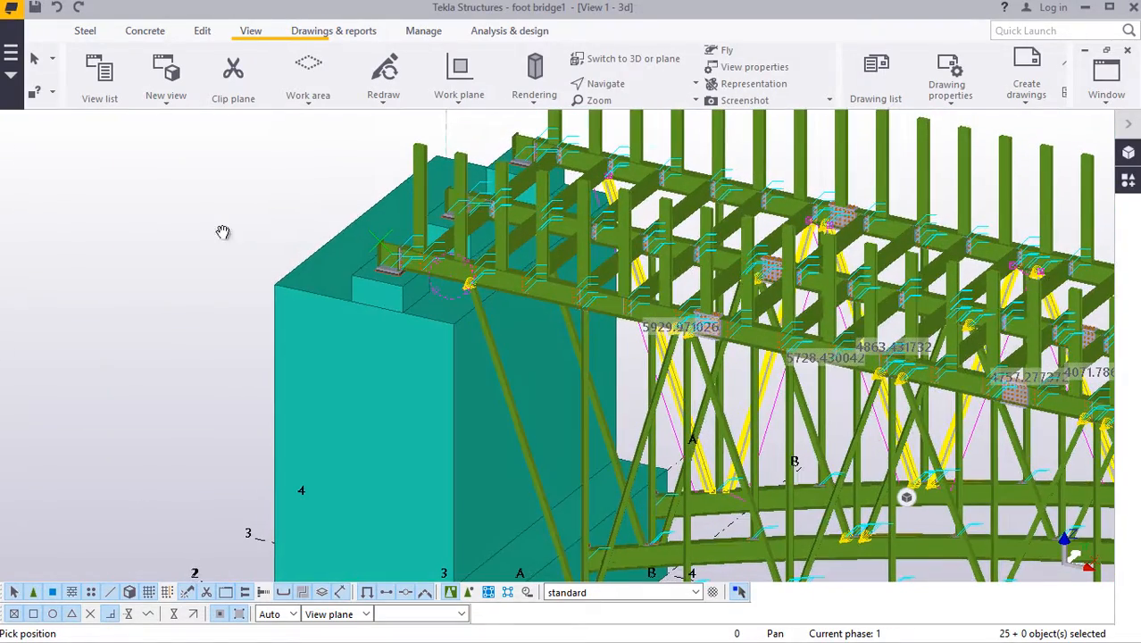
{"action": "right_click", "coordinate": [204, 223]}
{"action": "left_click", "coordinate": [205, 224]}
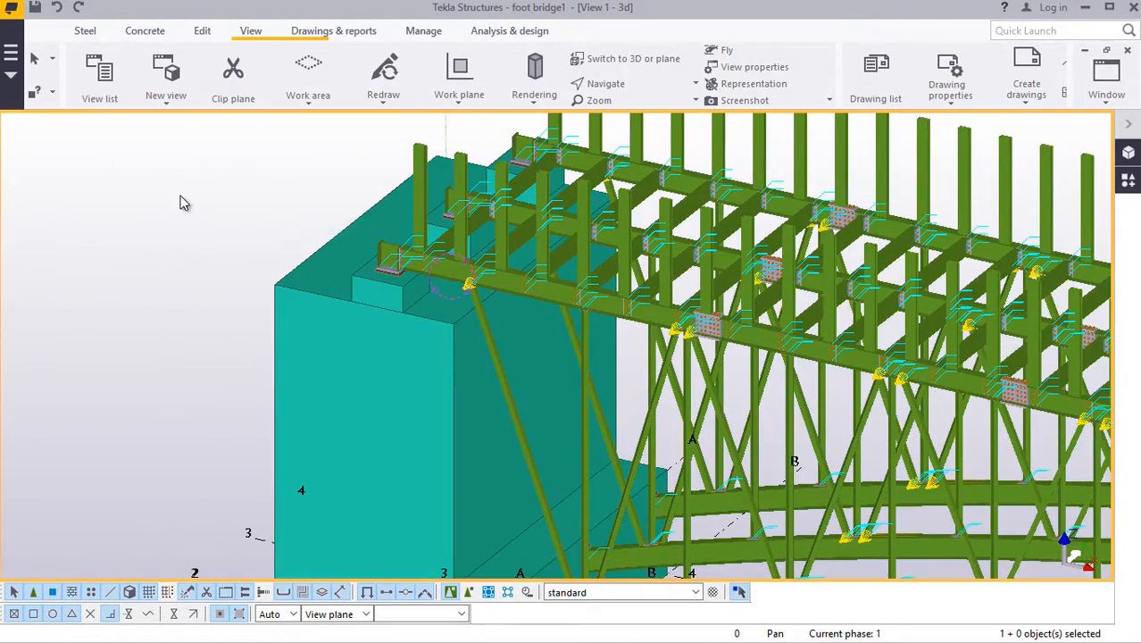
Step: Inspect the brace joints along the arched lower beams from the side and from slightly below
{"action": "scroll", "coordinate": [181, 197], "scroll_direction": "down", "scroll_amount": 3}
{"action": "scroll", "coordinate": [567, 354], "scroll_direction": "up", "scroll_amount": 4}
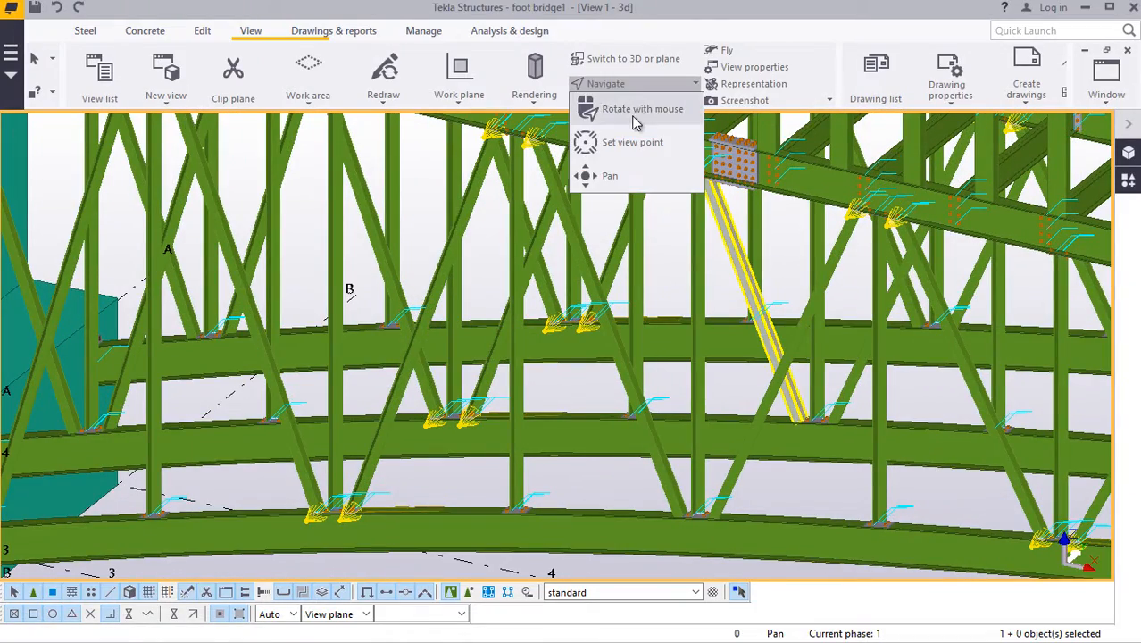
{"action": "middle_click_drag", "start_coordinate": [586, 327], "coordinate": [907, 447], "text": "ctrl"}
{"action": "scroll", "coordinate": [906, 448], "scroll_direction": "up", "scroll_amount": 5}
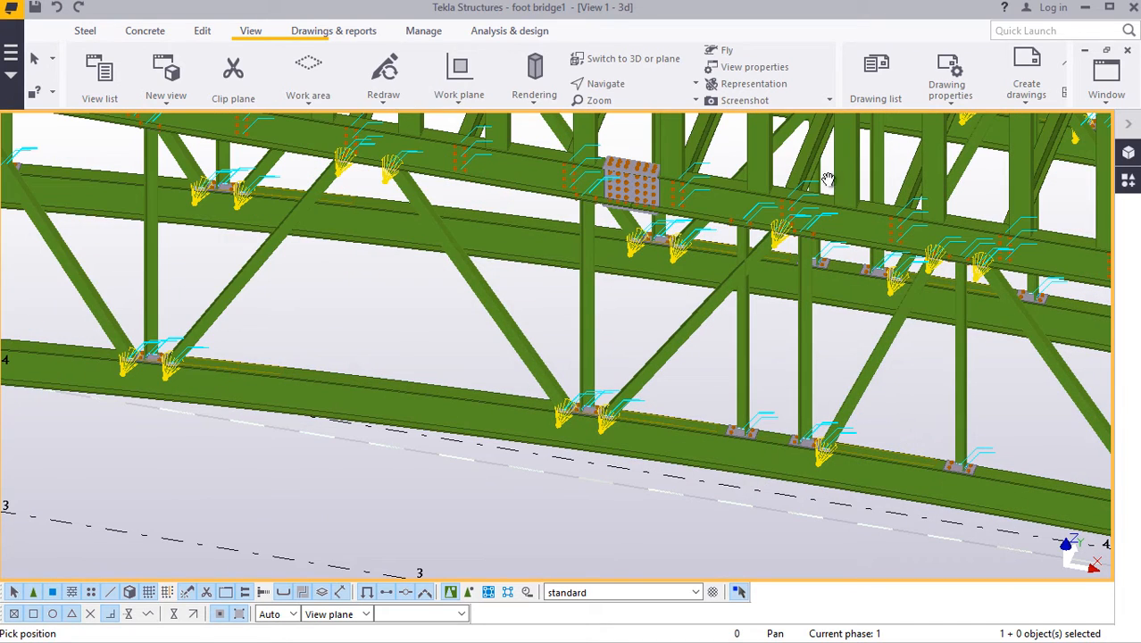
{"action": "left_click", "coordinate": [630, 87]}
{"action": "left_click", "coordinate": [633, 113]}
{"action": "left_click_drag", "start_coordinate": [684, 439], "coordinate": [669, 381]}
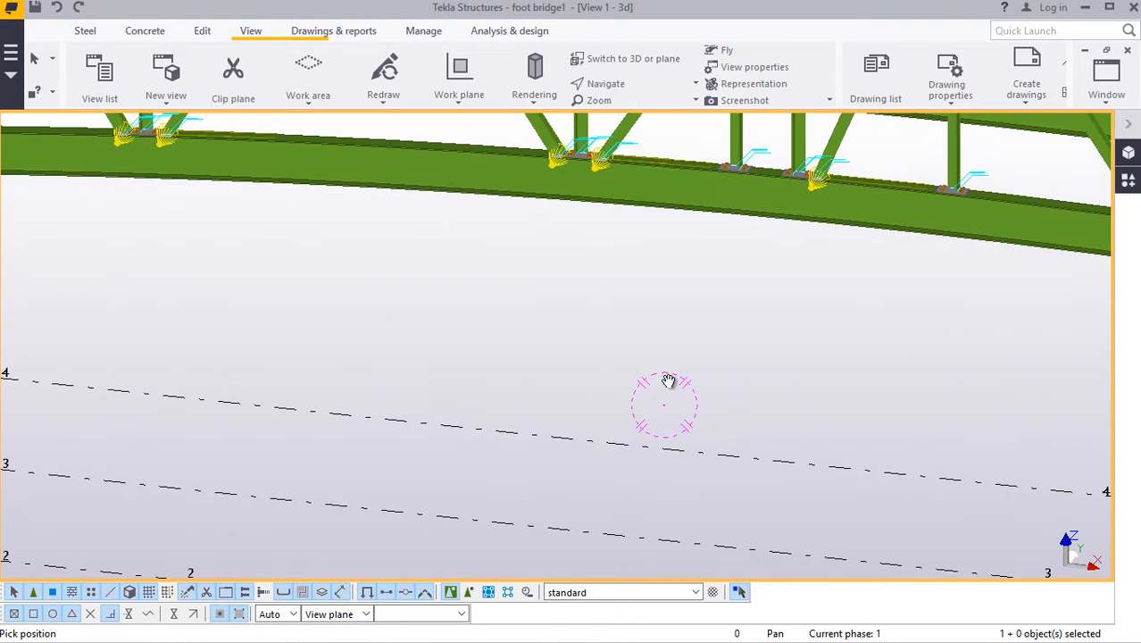
{"action": "left_click", "coordinate": [612, 86]}
{"action": "left_click", "coordinate": [616, 112]}
{"action": "left_click_drag", "start_coordinate": [631, 170], "coordinate": [620, 127]}
{"action": "scroll", "coordinate": [593, 385], "scroll_direction": "down", "scroll_amount": 4}
{"action": "left_click_drag", "start_coordinate": [598, 293], "coordinate": [538, 224]}
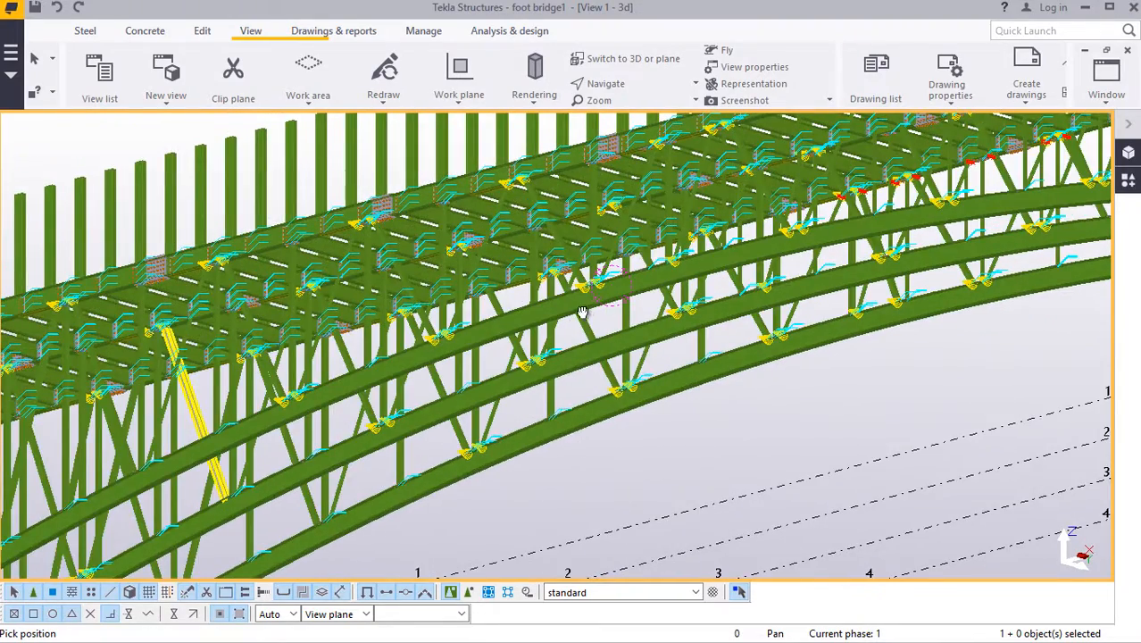
{"action": "left_click_drag", "start_coordinate": [582, 313], "coordinate": [599, 334]}
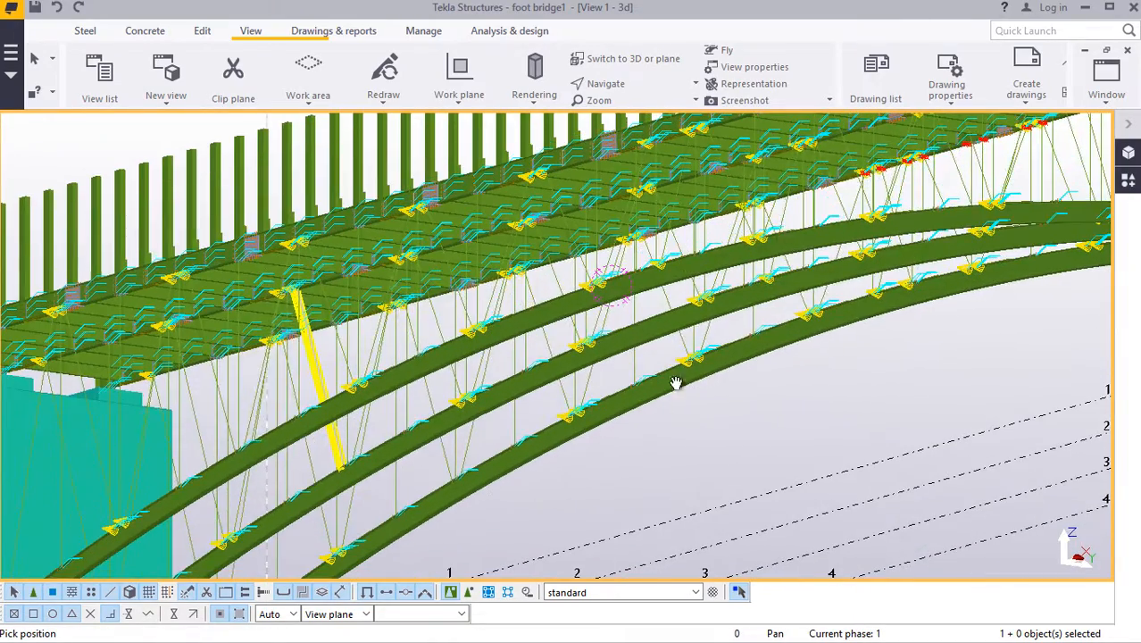
{"action": "right_click", "coordinate": [750, 422]}
{"action": "left_click", "coordinate": [793, 163]}
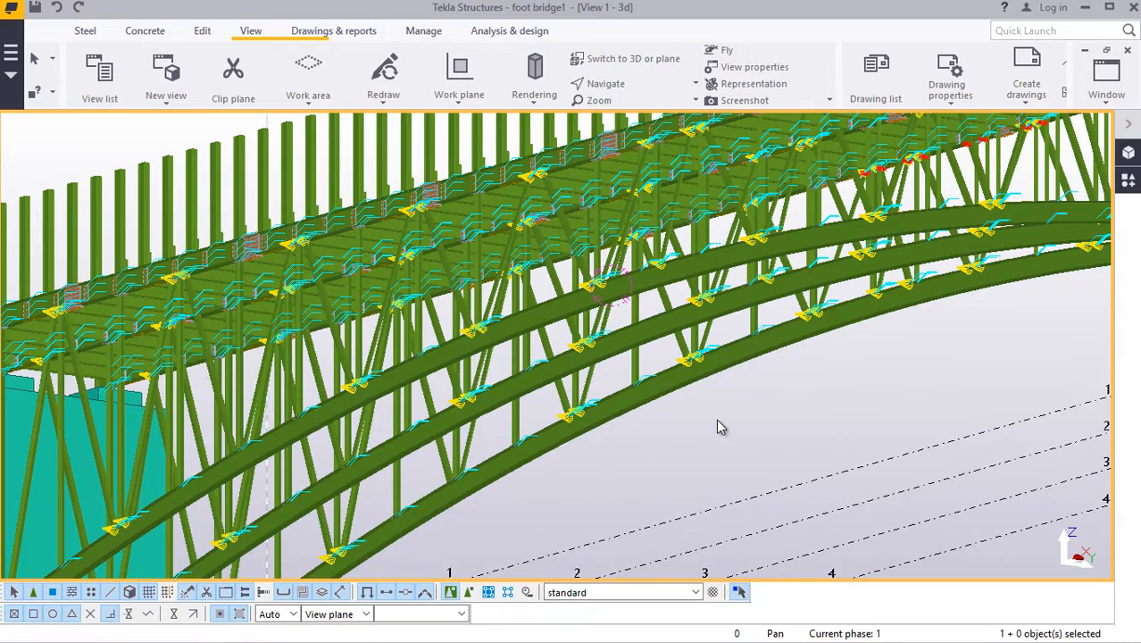
Step: Inspect the bracing across the whole span between the abutments, from beneath the deck and around the arch crown
{"action": "scroll", "coordinate": [716, 425], "scroll_direction": "down", "scroll_amount": 5}
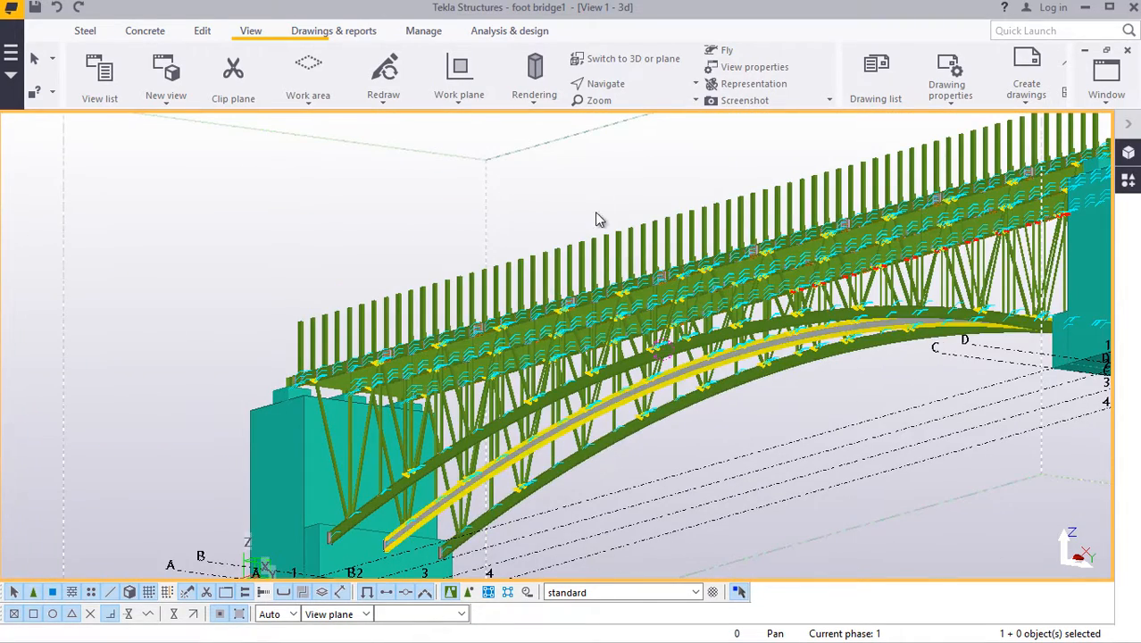
{"action": "left_click", "coordinate": [604, 83]}
{"action": "left_click", "coordinate": [616, 111]}
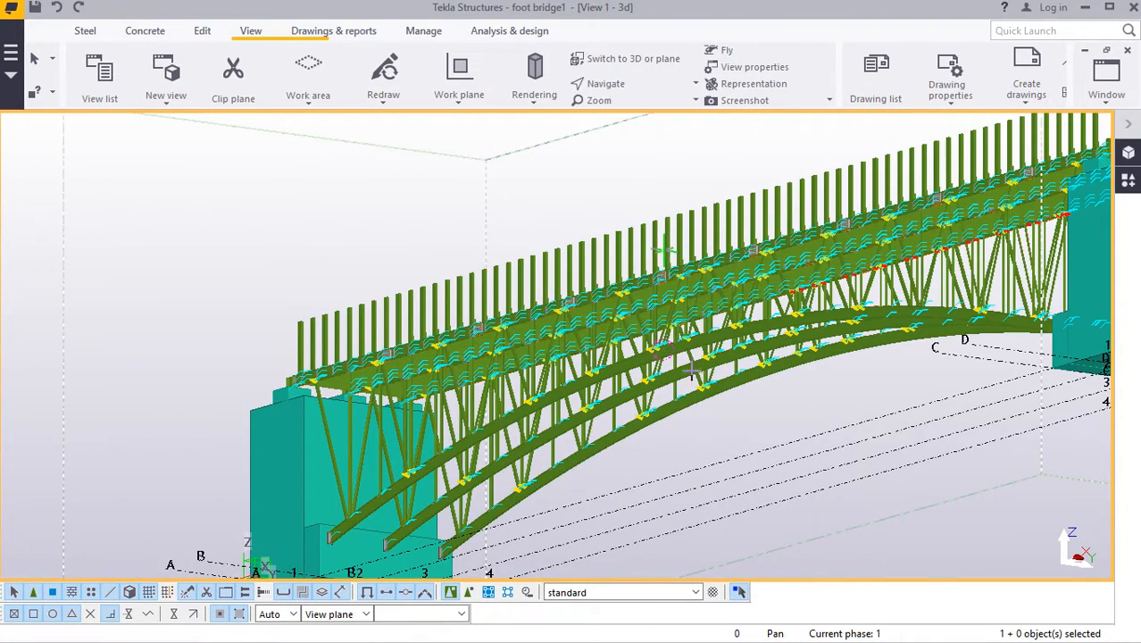
{"action": "left_click_drag", "start_coordinate": [693, 393], "coordinate": [659, 351]}
{"action": "scroll", "coordinate": [702, 421], "scroll_direction": "up", "scroll_amount": 1}
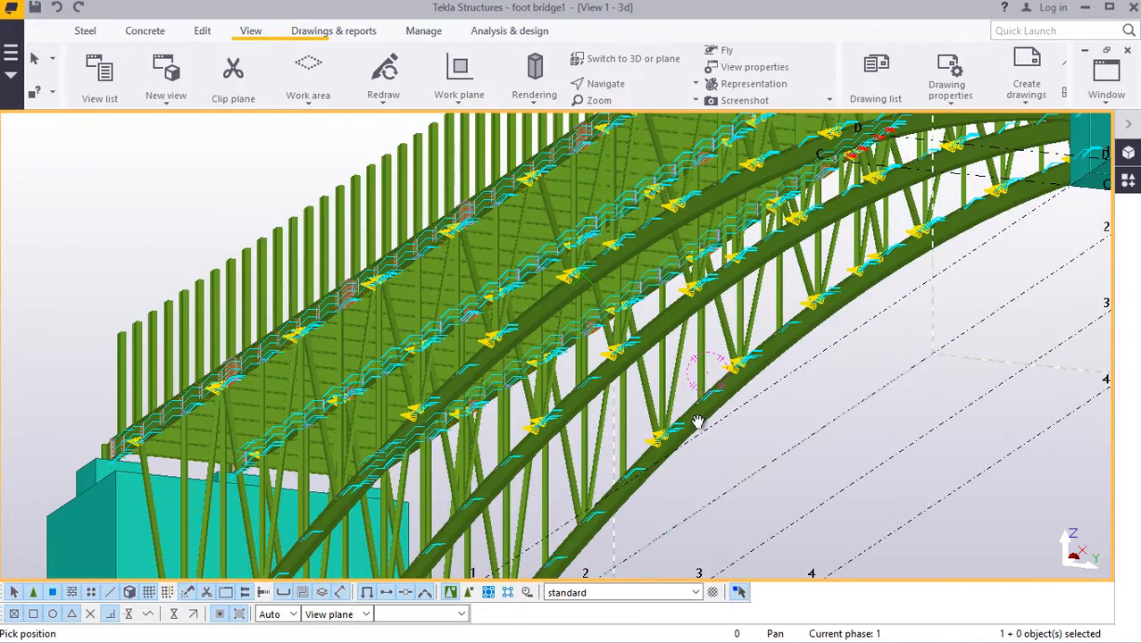
{"action": "left_click_drag", "start_coordinate": [678, 407], "coordinate": [703, 394]}
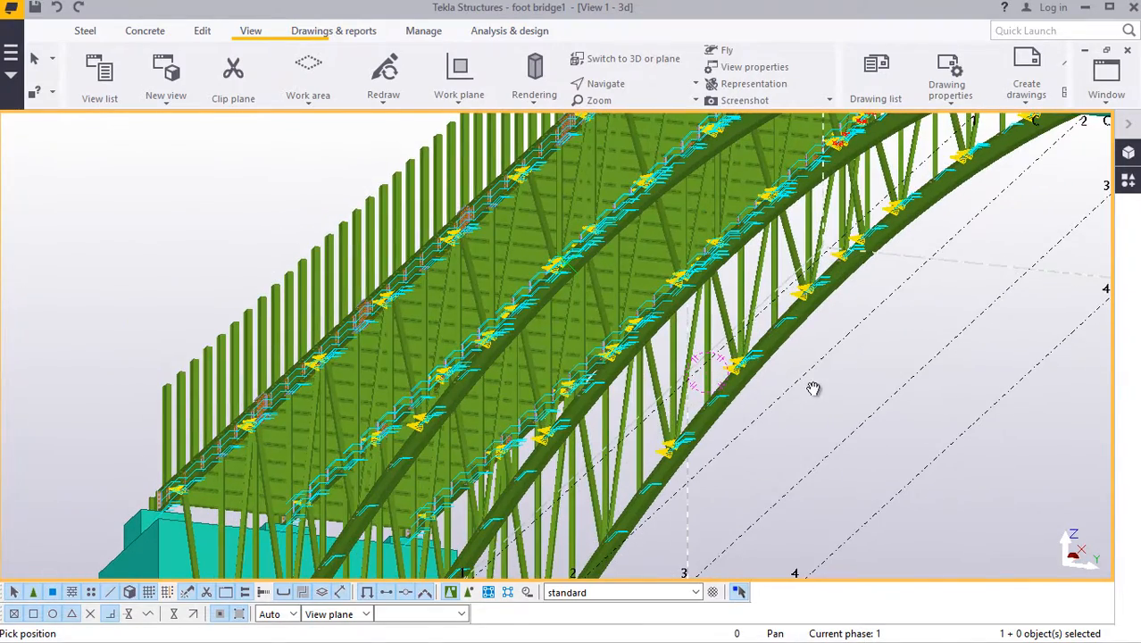
{"action": "scroll", "coordinate": [544, 320], "scroll_direction": "down", "scroll_amount": 3}
{"action": "left_click_drag", "start_coordinate": [716, 321], "coordinate": [718, 336]}
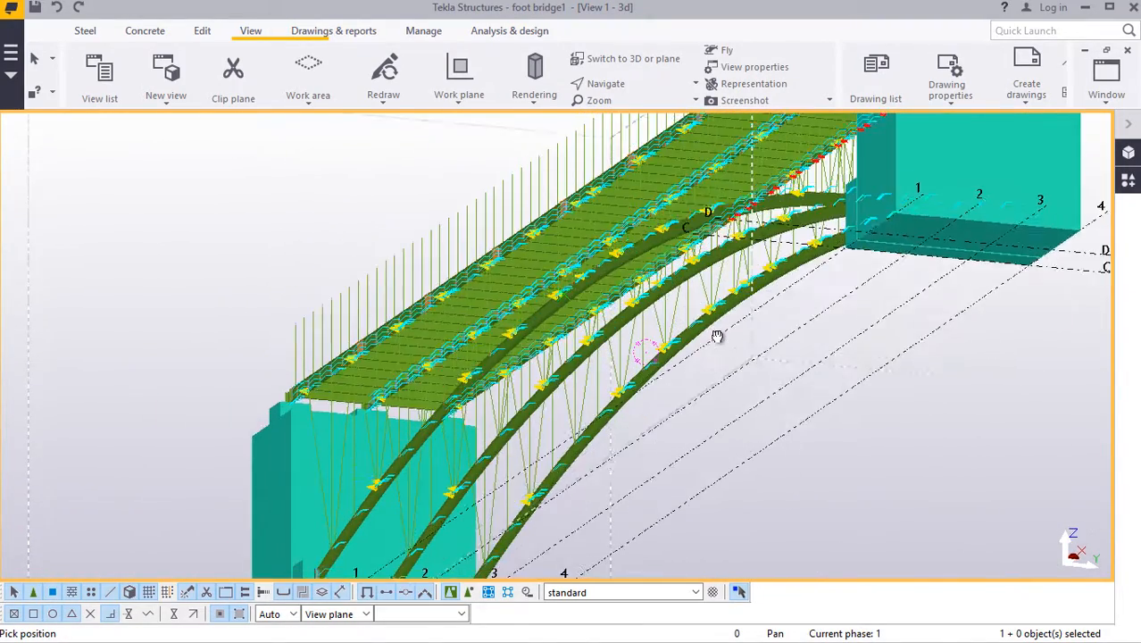
{"action": "middle_click_drag", "start_coordinate": [686, 444], "coordinate": [684, 472], "text": "ctrl"}
{"action": "scroll", "coordinate": [665, 309], "scroll_direction": "up", "scroll_amount": 5}
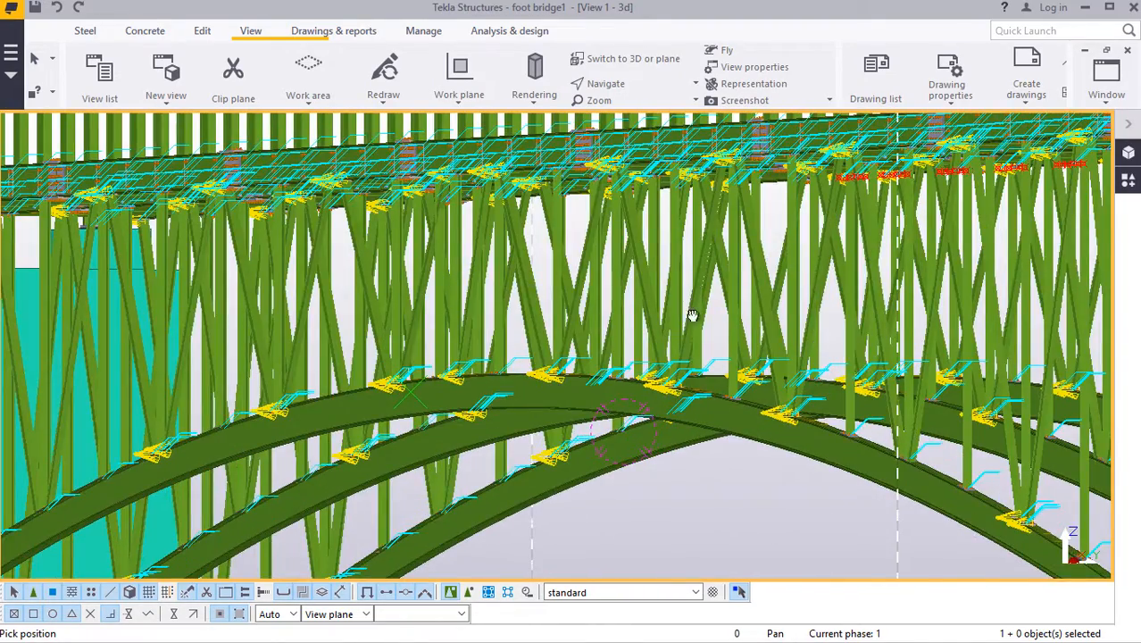
{"action": "middle_click_drag", "start_coordinate": [692, 315], "coordinate": [699, 342], "text": "ctrl"}
{"action": "scroll", "coordinate": [417, 310], "scroll_direction": "down", "scroll_amount": 2}
{"action": "middle_click_drag", "start_coordinate": [417, 311], "coordinate": [430, 365], "text": "ctrl"}
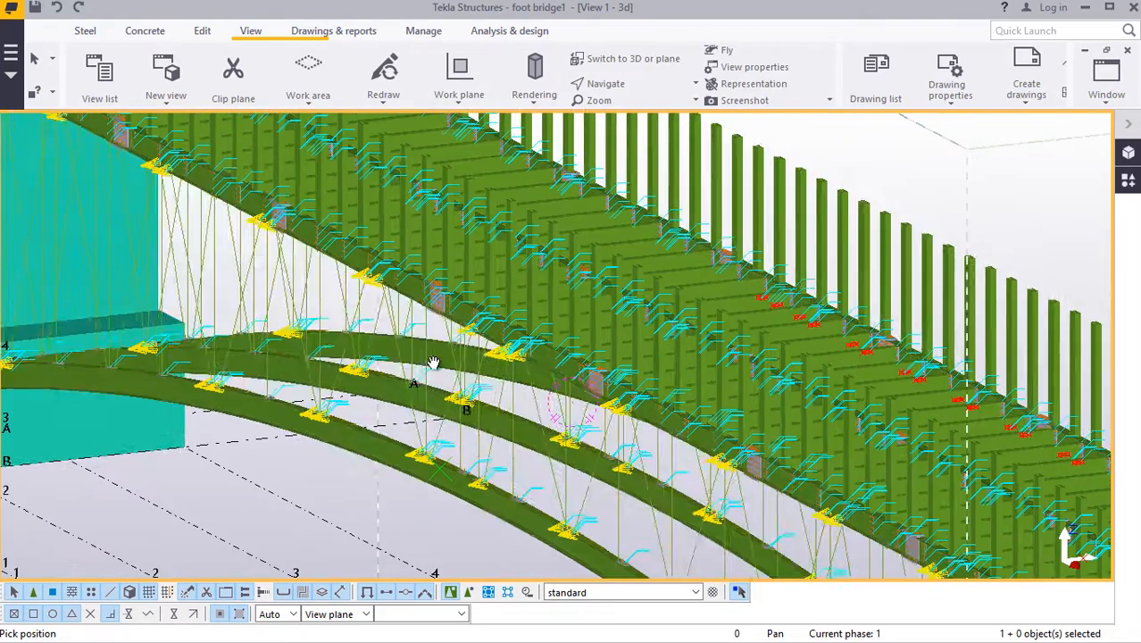
{"action": "scroll", "coordinate": [330, 442], "scroll_direction": "up", "scroll_amount": 2}
{"action": "middle_click_drag", "start_coordinate": [330, 442], "coordinate": [305, 459], "text": "ctrl"}
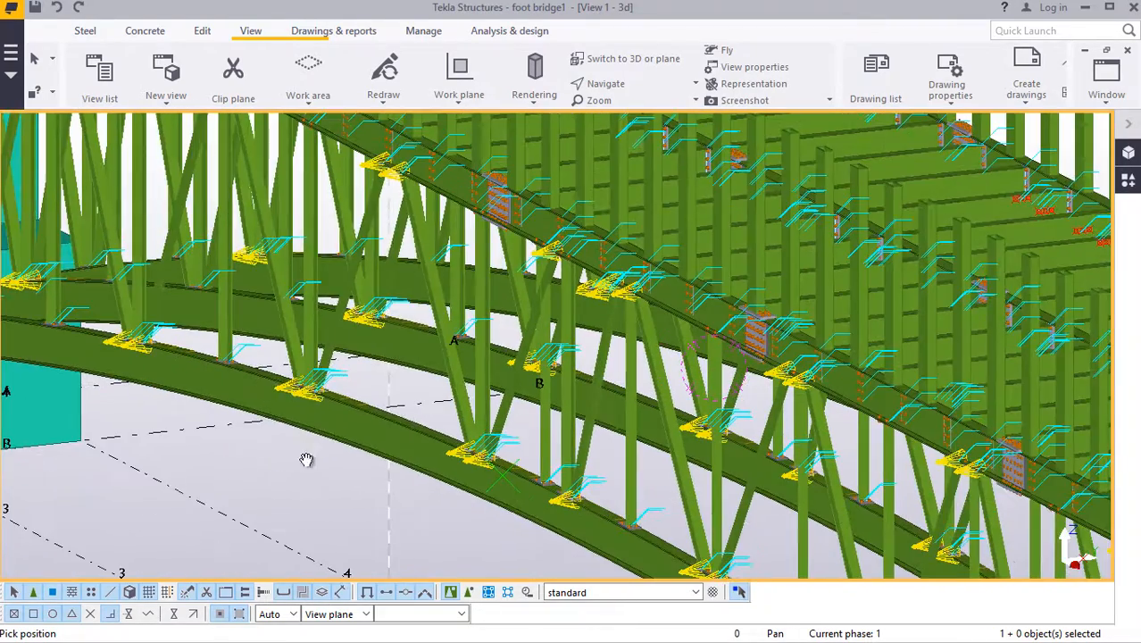
Step: End the view rotation and refresh the view to clear the yellow and red markers at the bolted joints
{"action": "right_click", "coordinate": [255, 483]}
{"action": "right_click", "coordinate": [201, 456]}
{"action": "right_click", "coordinate": [206, 458]}
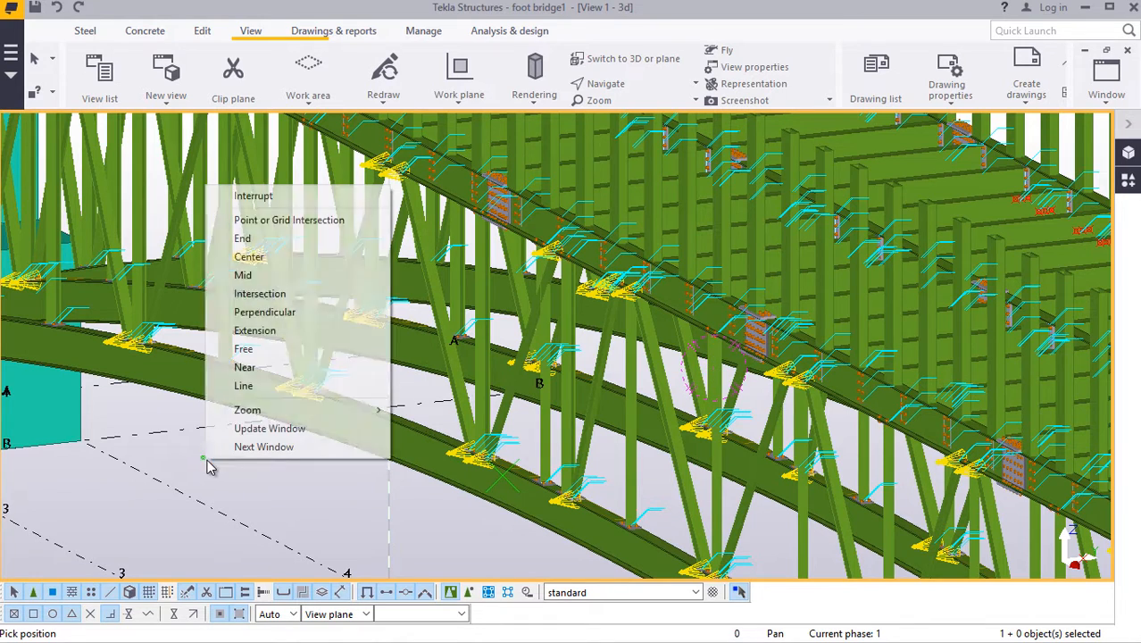
{"action": "left_click", "coordinate": [251, 196]}
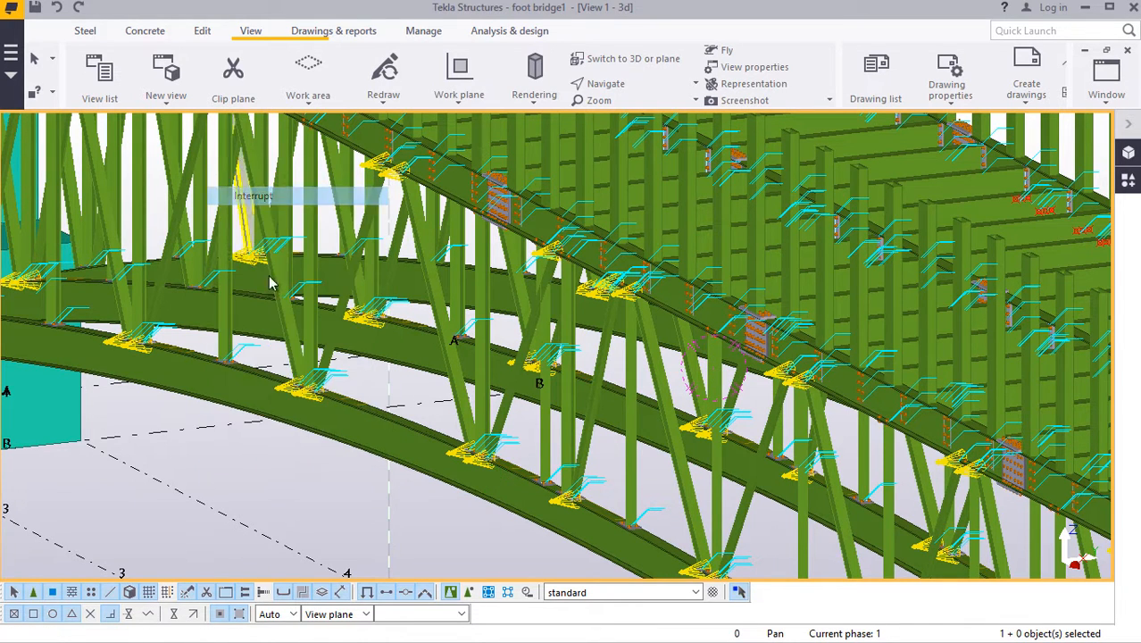
{"action": "right_click", "coordinate": [250, 497]}
{"action": "left_click", "coordinate": [306, 374]}
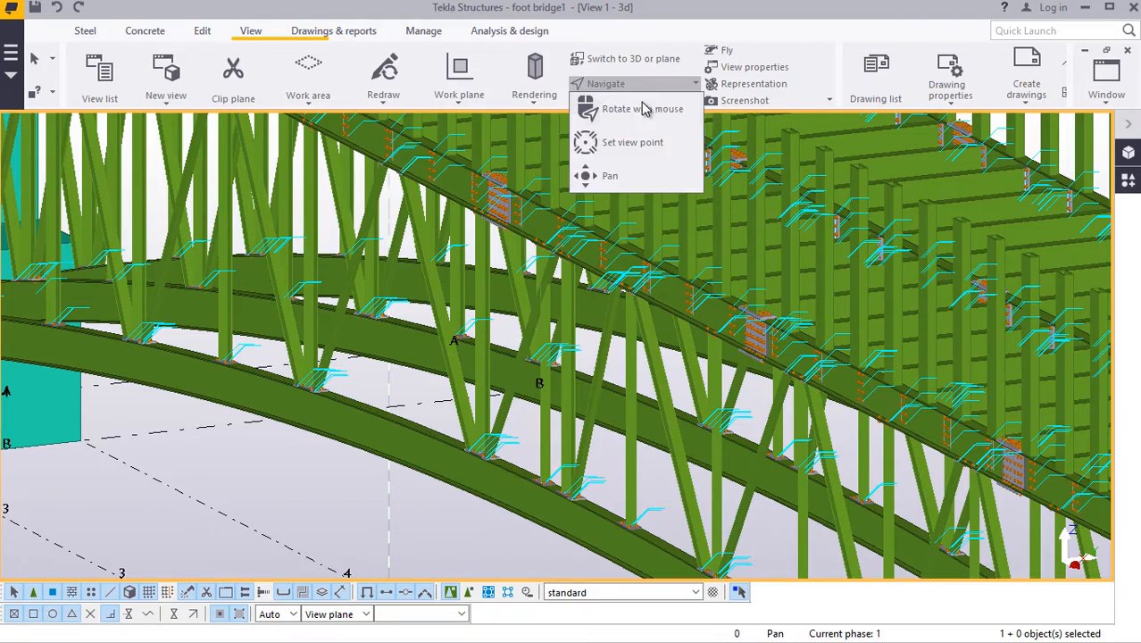
Step: Check the column properties of the first railing post at the abutment and reapply them to the post
{"action": "middle_click_drag", "start_coordinate": [525, 453], "coordinate": [884, 438], "text": "ctrl"}
{"action": "middle_click_drag", "start_coordinate": [549, 434], "coordinate": [523, 443], "text": "ctrl"}
{"action": "scroll", "coordinate": [524, 442], "scroll_direction": "down", "scroll_amount": 5}
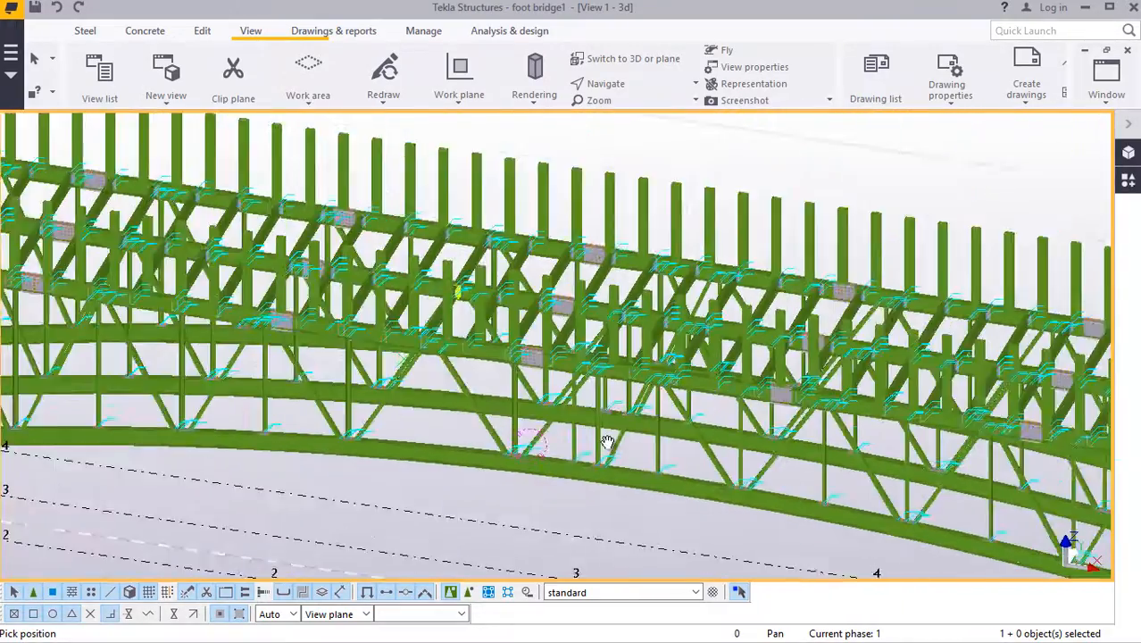
{"action": "scroll", "coordinate": [79, 312], "scroll_direction": "up", "scroll_amount": 10}
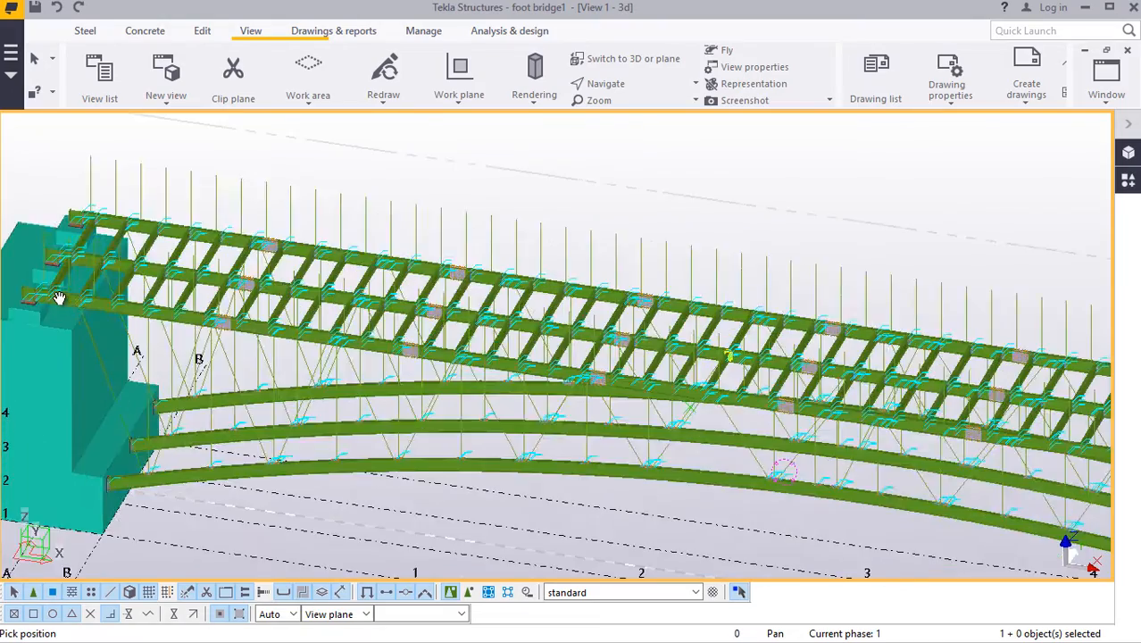
{"action": "scroll", "coordinate": [78, 285], "scroll_direction": "down", "scroll_amount": 8}
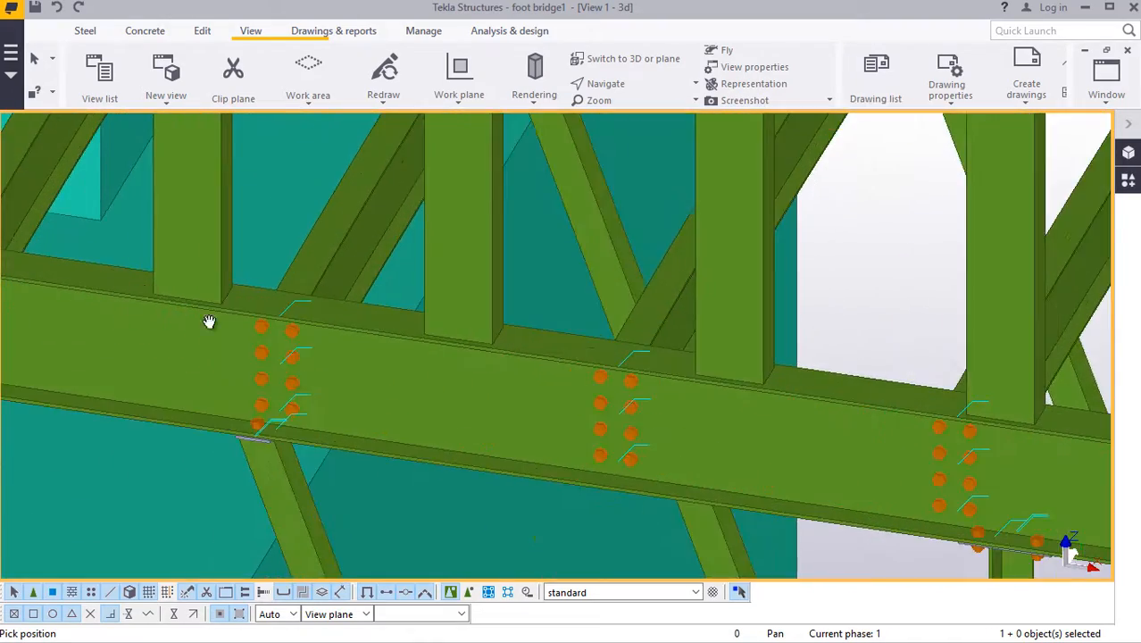
{"action": "scroll", "coordinate": [223, 233], "scroll_direction": "up", "scroll_amount": 6}
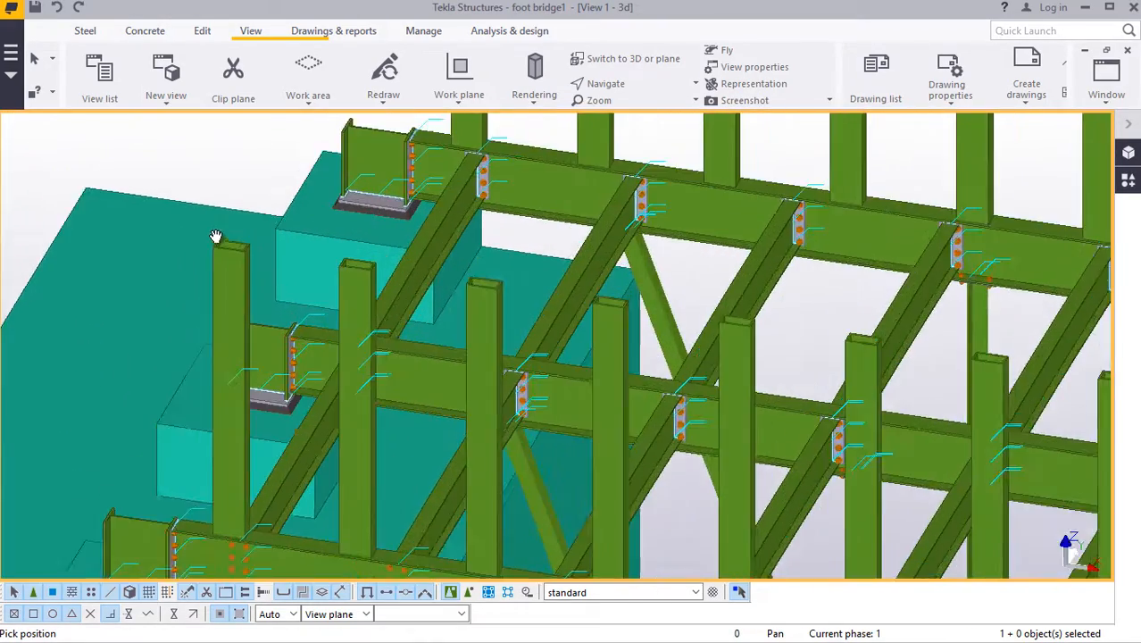
{"action": "right_click", "coordinate": [220, 168]}
{"action": "left_click", "coordinate": [267, 177]}
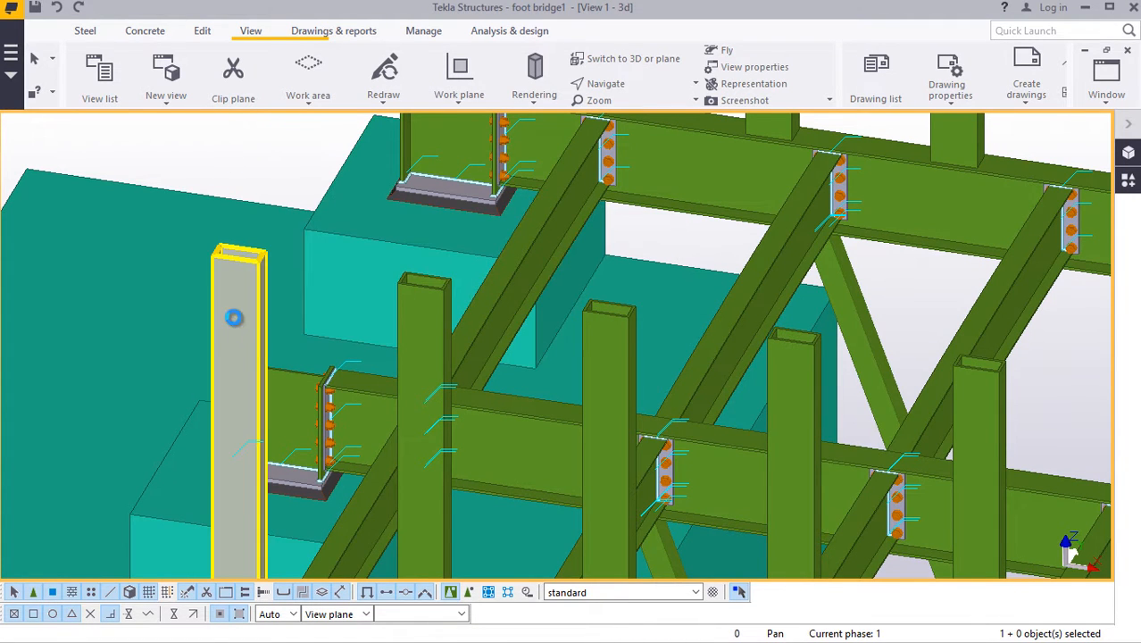
{"action": "double_click", "coordinate": [234, 316]}
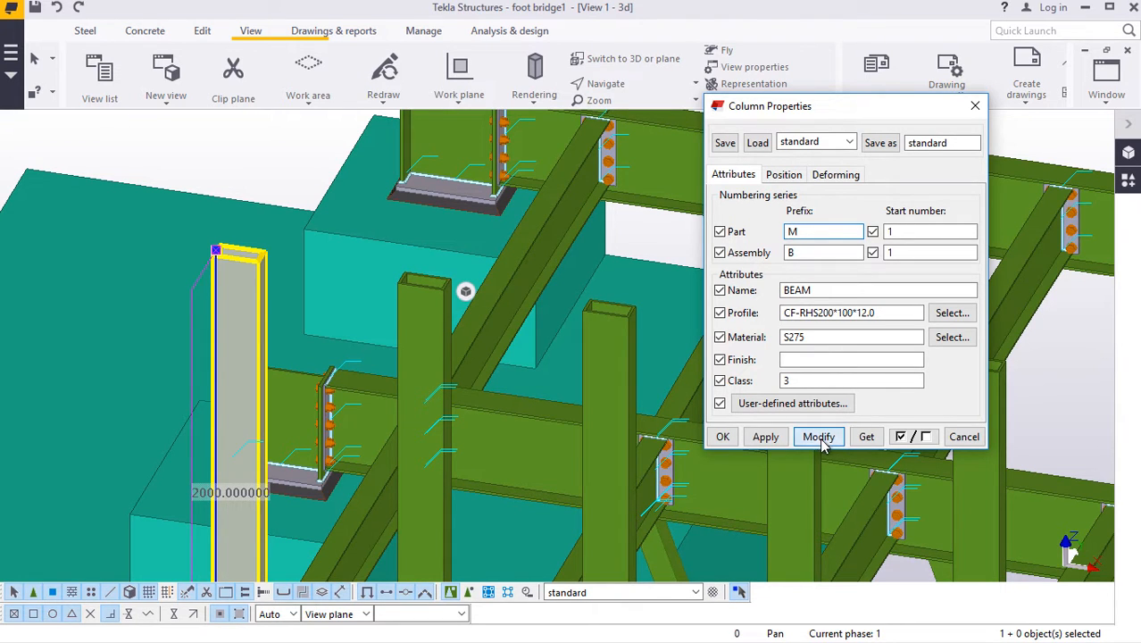
{"action": "left_click", "coordinate": [819, 438]}
{"action": "left_click", "coordinate": [723, 438]}
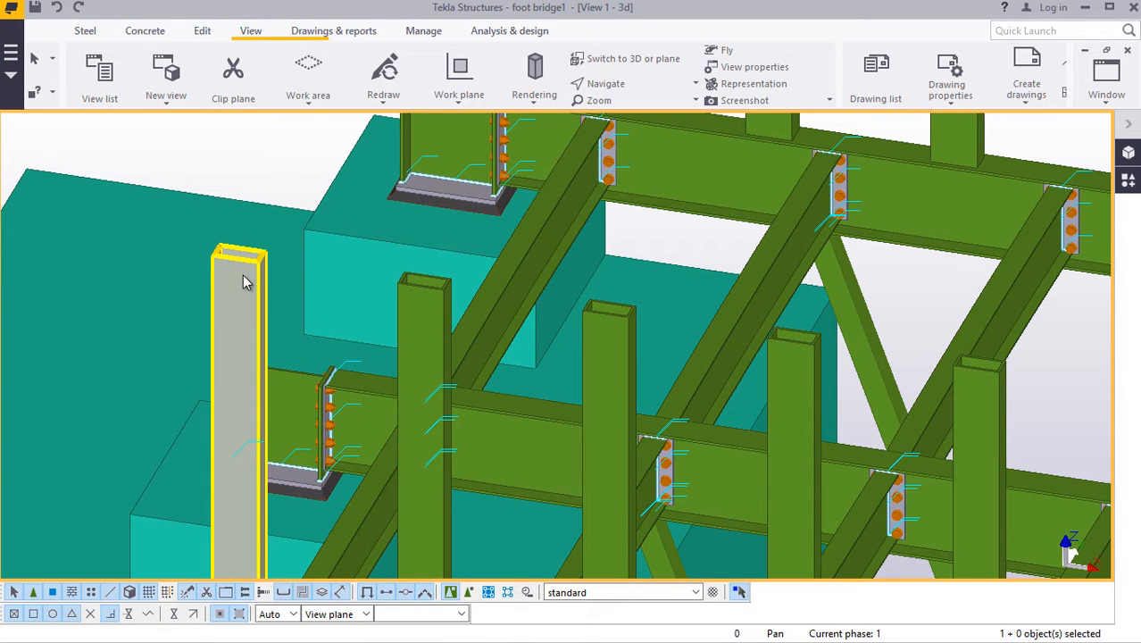
Step: Model a steel beam 12000 mm long along the post tops, from the first railing post at the abutment to the near edge of a post along the span
{"action": "left_click", "coordinate": [85, 31]}
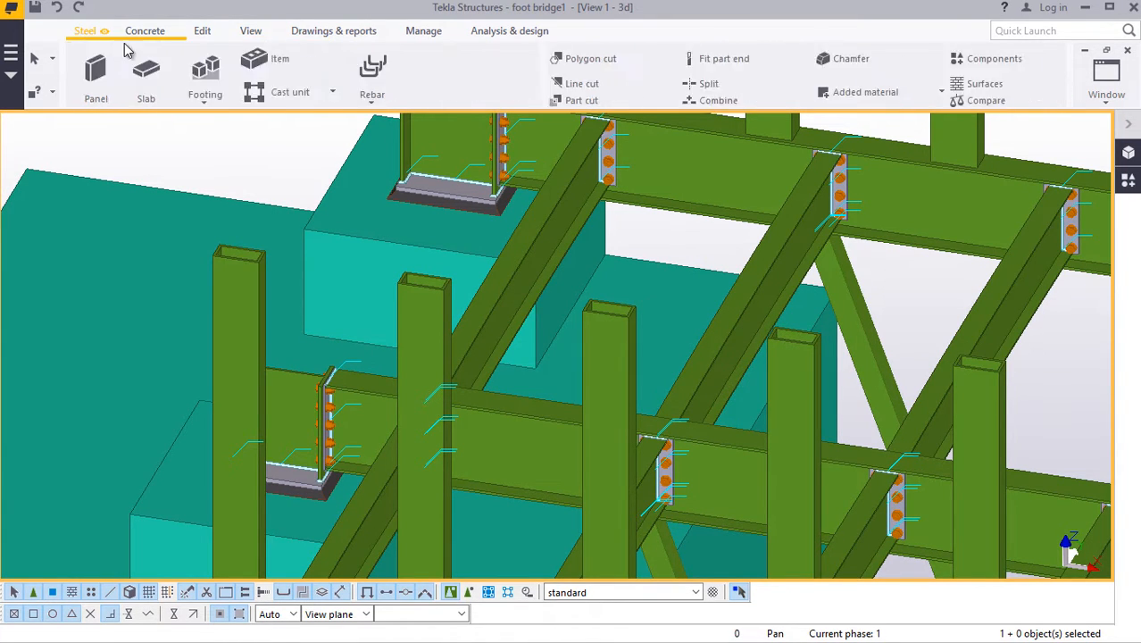
{"action": "left_click", "coordinate": [139, 106]}
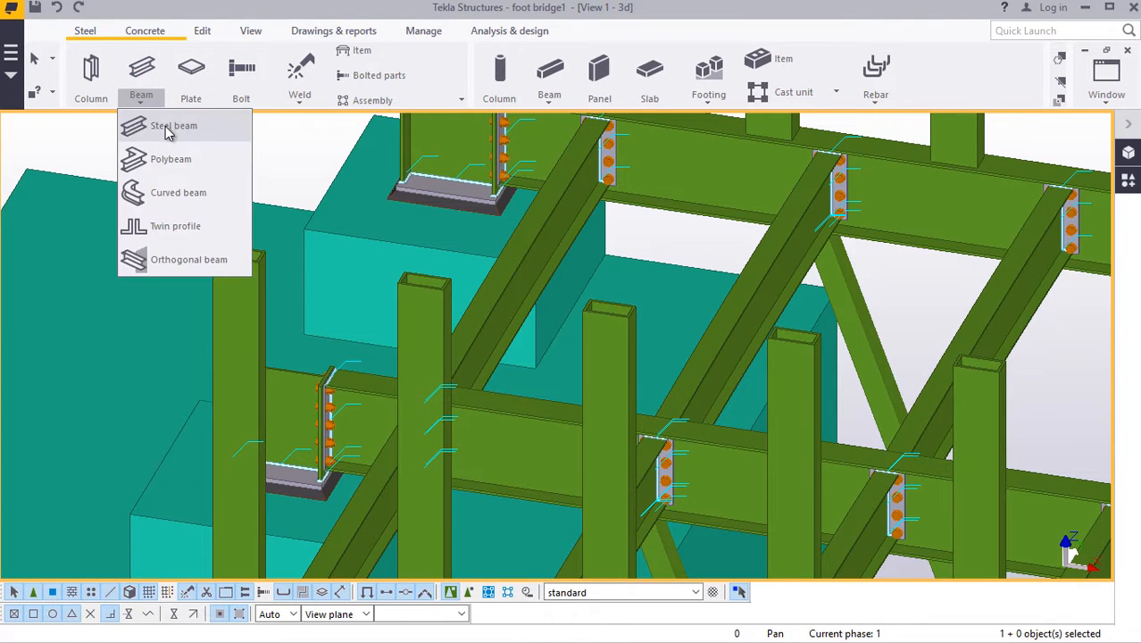
{"action": "left_click", "coordinate": [165, 122]}
{"action": "scroll", "coordinate": [228, 246], "scroll_direction": "up", "scroll_amount": 4}
{"action": "scroll", "coordinate": [202, 246], "scroll_direction": "up", "scroll_amount": 4}
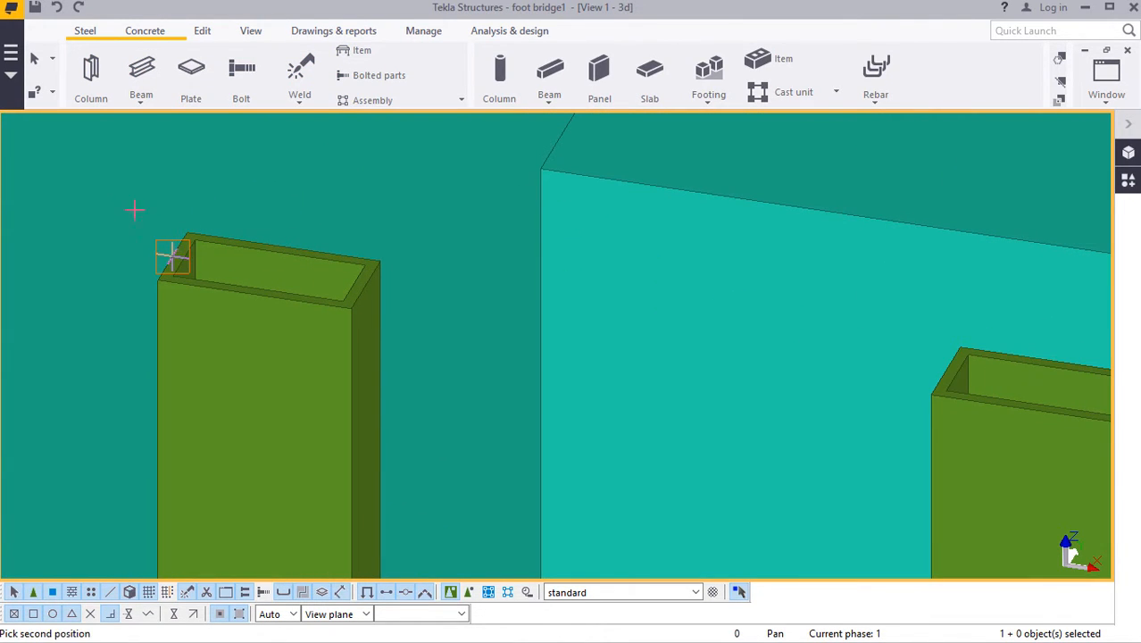
{"action": "scroll", "coordinate": [169, 250], "scroll_direction": "down", "scroll_amount": 10}
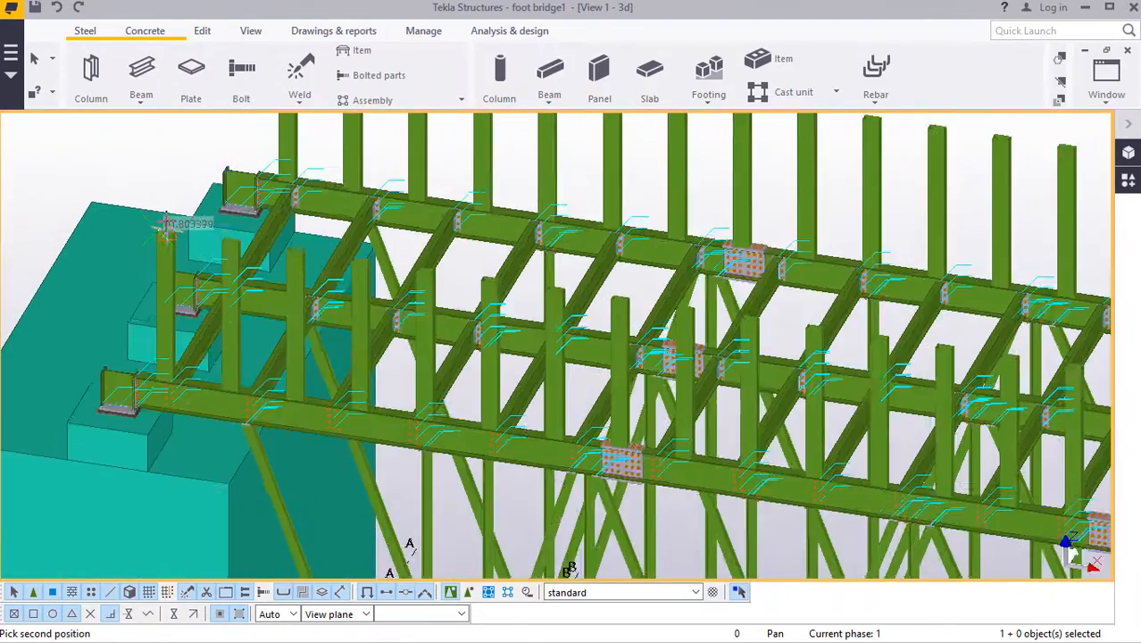
{"action": "scroll", "coordinate": [166, 227], "scroll_direction": "down", "scroll_amount": 2}
{"action": "scroll", "coordinate": [518, 263], "scroll_direction": "up", "scroll_amount": 7}
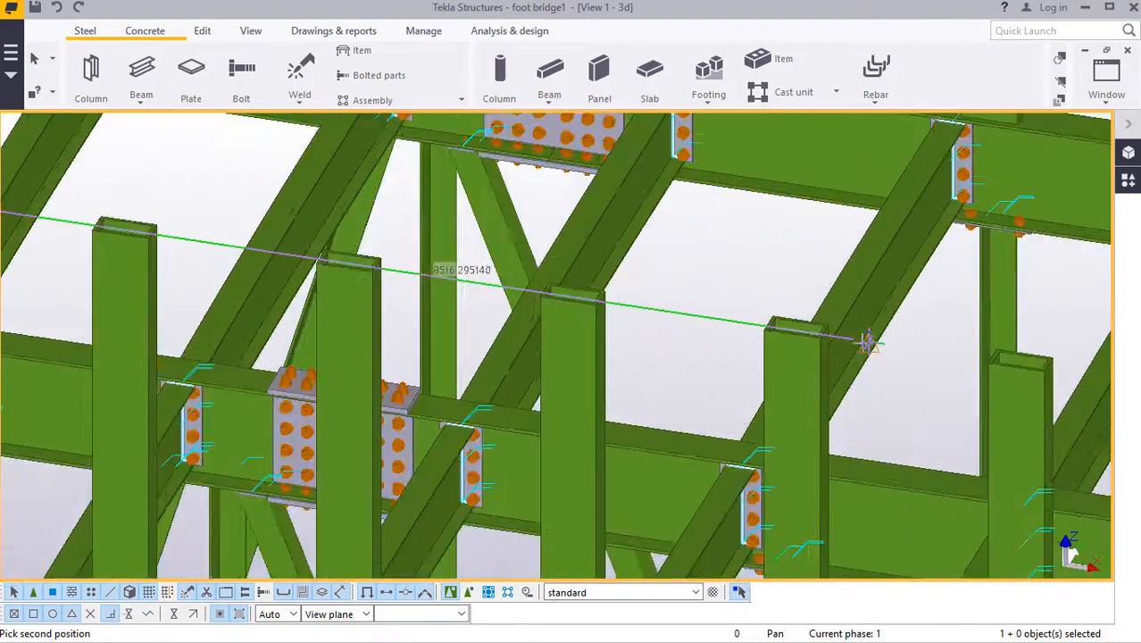
{"action": "scroll", "coordinate": [839, 333], "scroll_direction": "up", "scroll_amount": 7}
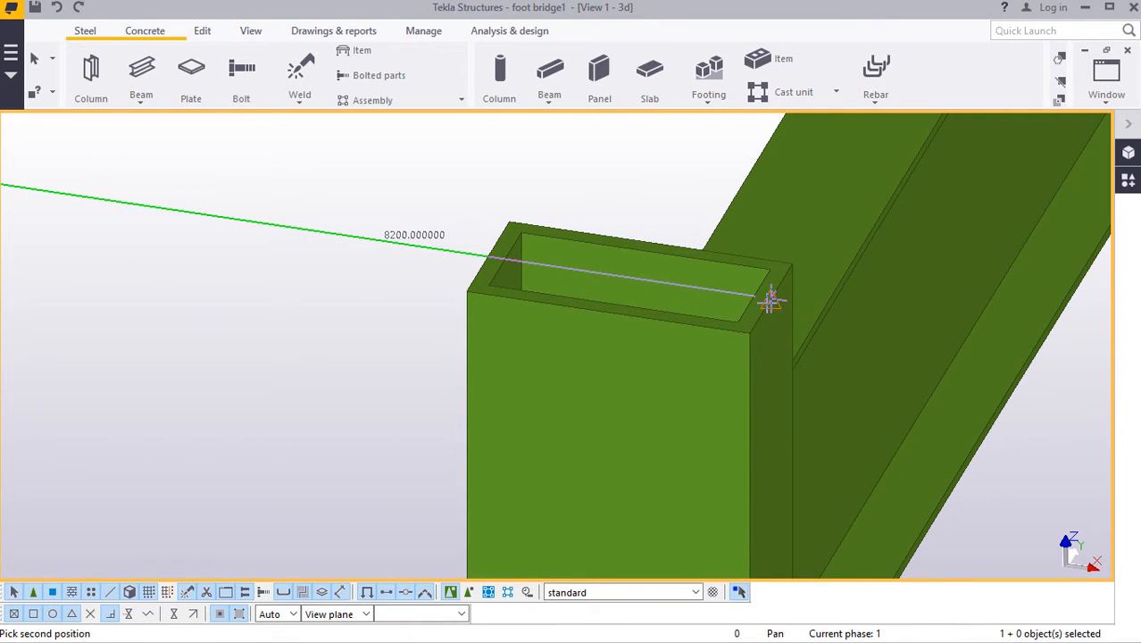
{"action": "scroll", "coordinate": [286, 265], "scroll_direction": "down", "scroll_amount": 6}
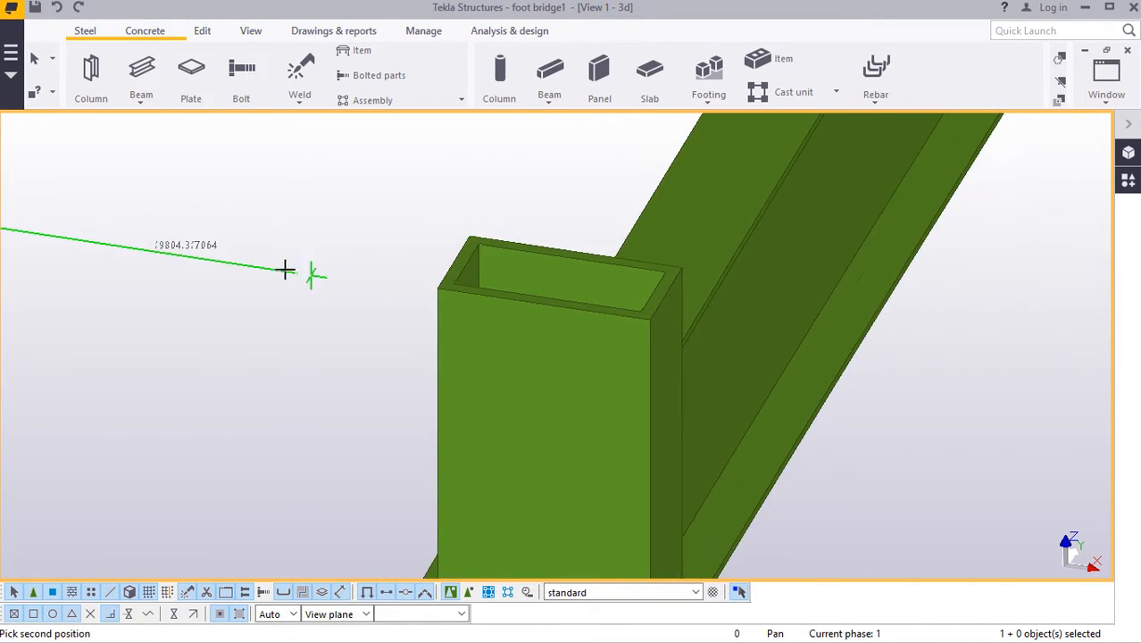
{"action": "scroll", "coordinate": [929, 335], "scroll_direction": "up", "scroll_amount": 2}
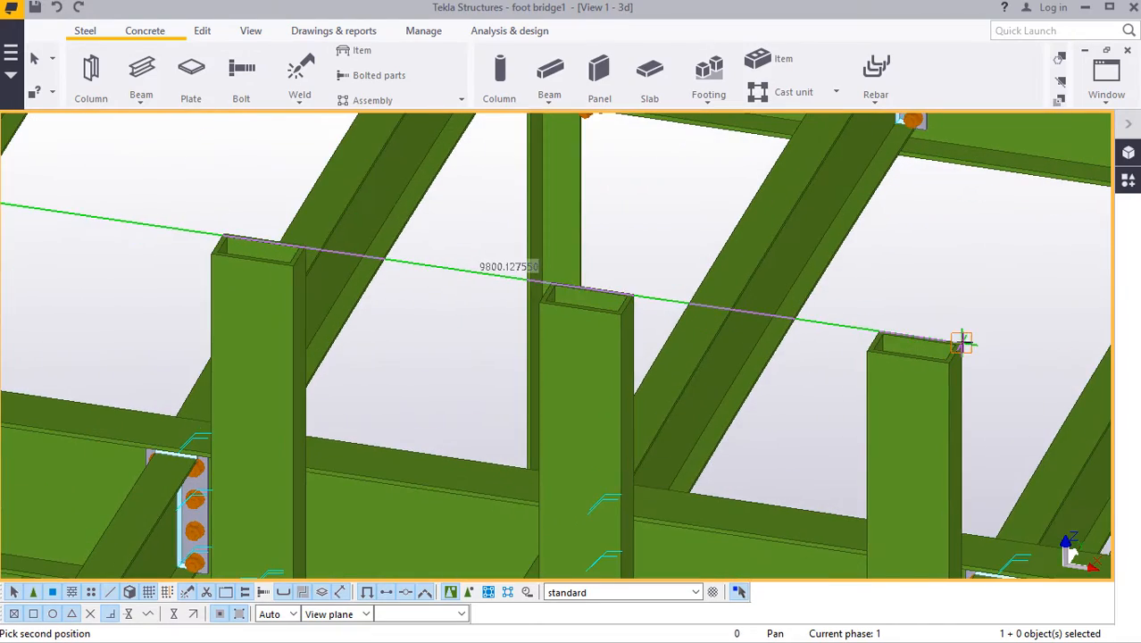
{"action": "scroll", "coordinate": [319, 250], "scroll_direction": "down", "scroll_amount": 5}
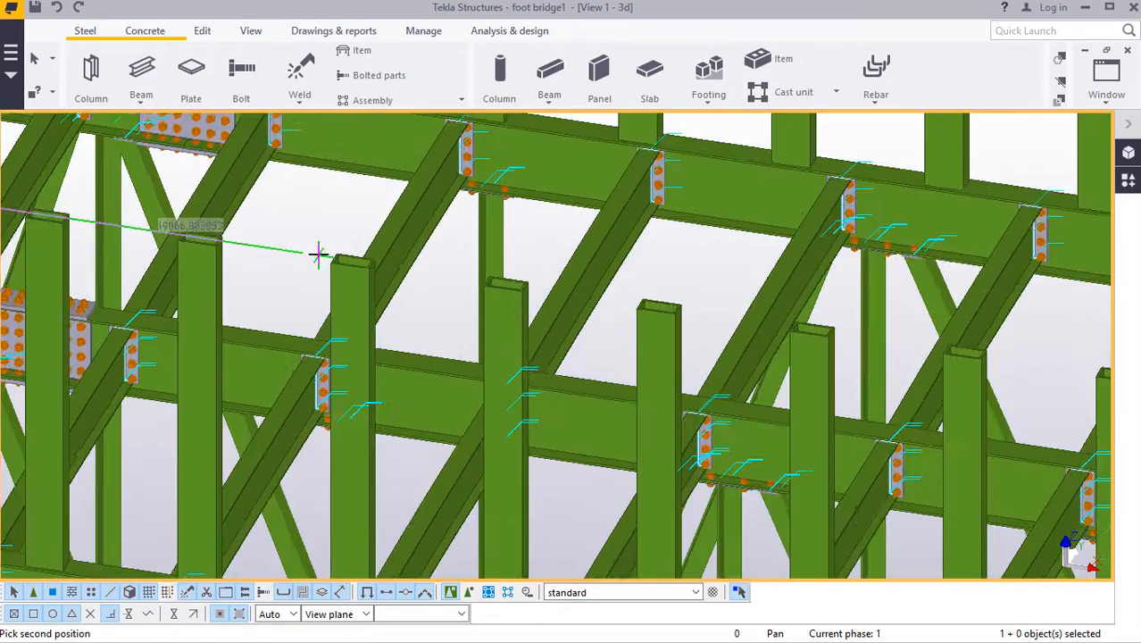
{"action": "scroll", "coordinate": [911, 330], "scroll_direction": "up", "scroll_amount": 3}
{"action": "scroll", "coordinate": [909, 331], "scroll_direction": "up", "scroll_amount": 4}
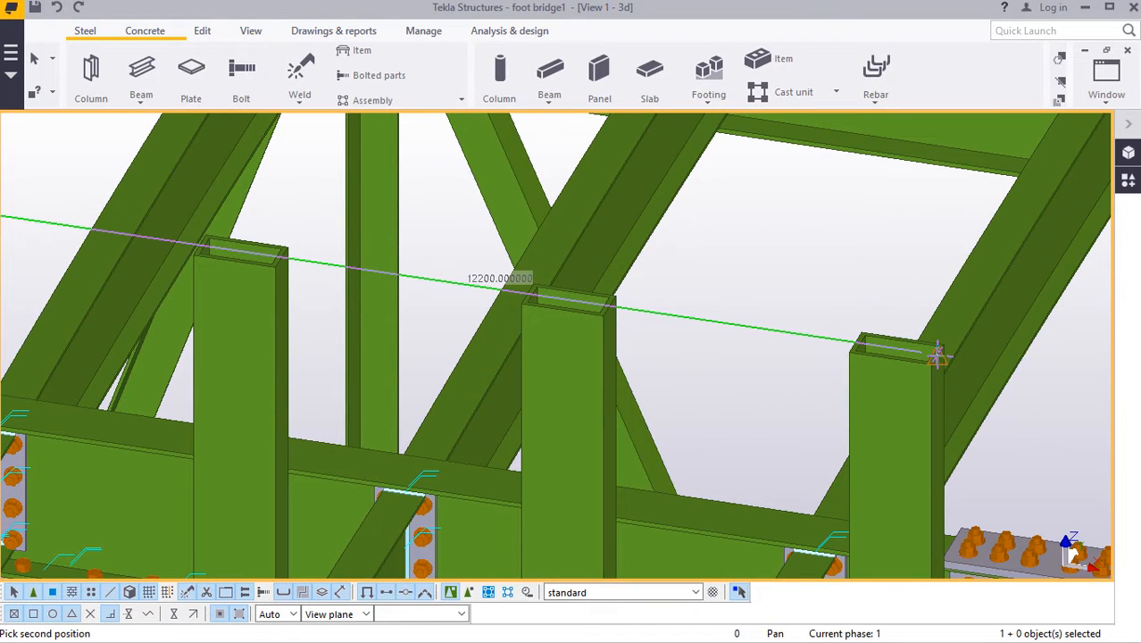
{"action": "scroll", "coordinate": [937, 355], "scroll_direction": "up", "scroll_amount": 2}
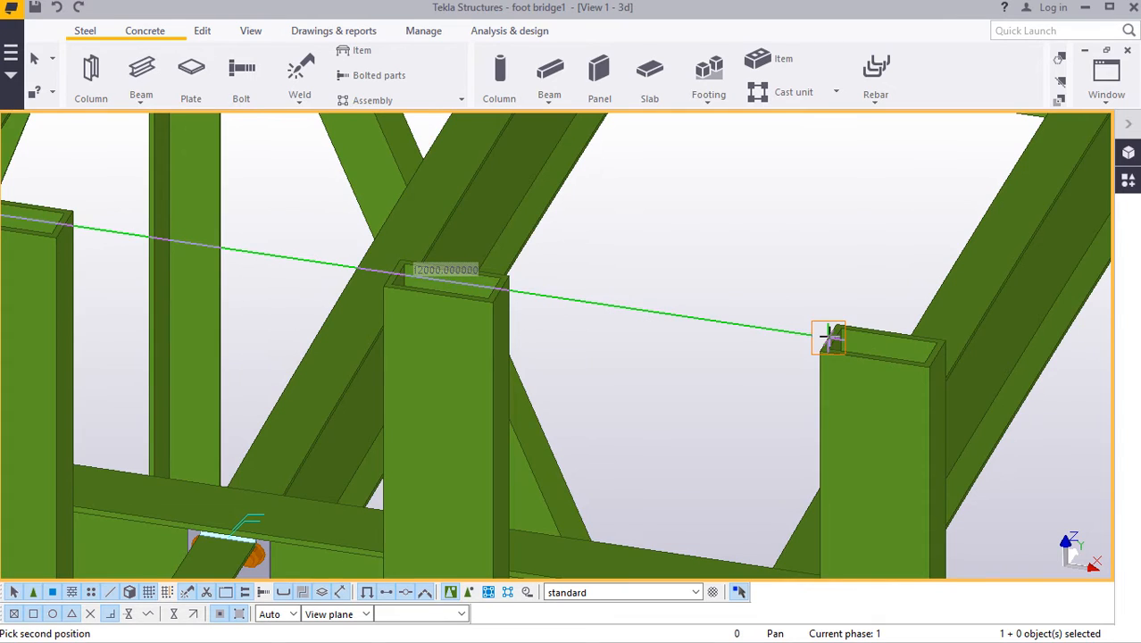
{"action": "scroll", "coordinate": [829, 338], "scroll_direction": "up", "scroll_amount": 4}
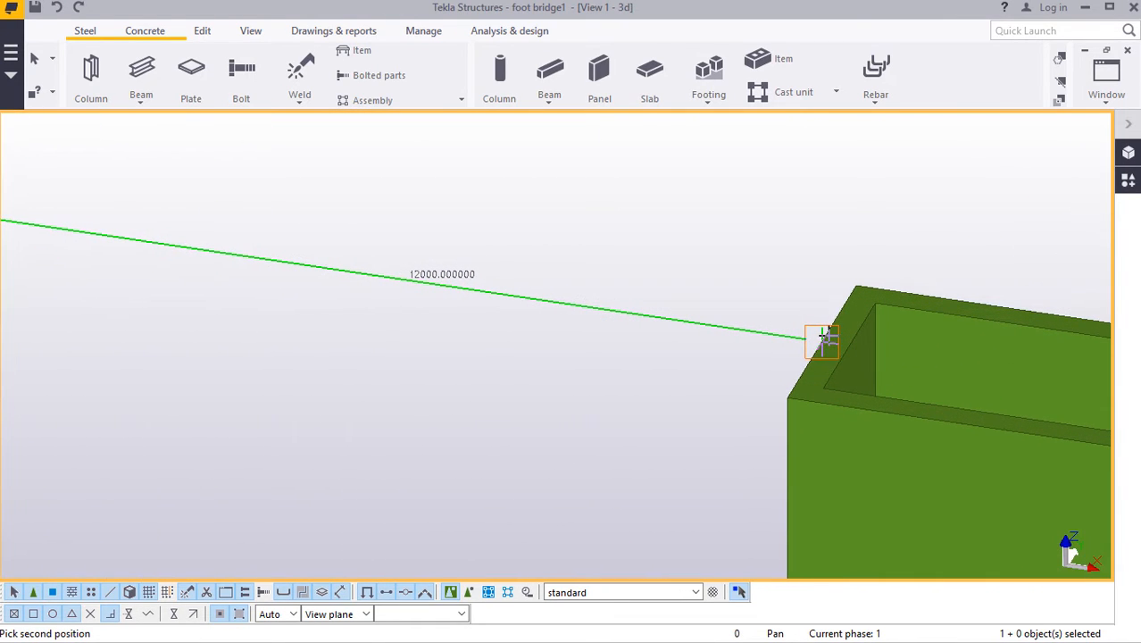
{"action": "left_click", "coordinate": [823, 340]}
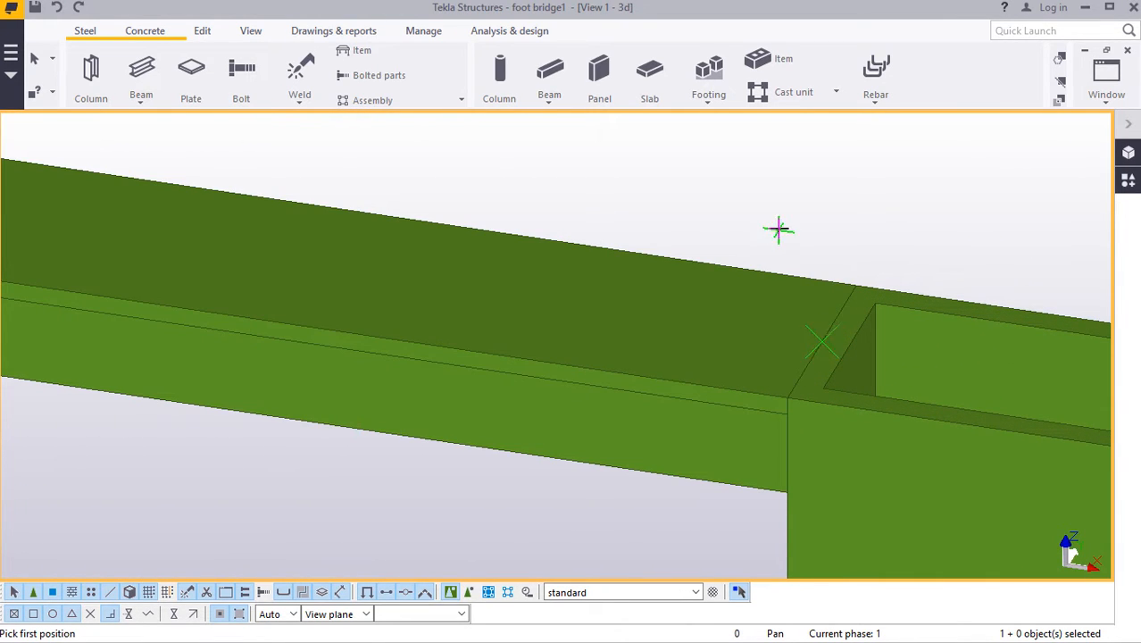
{"action": "right_click", "coordinate": [778, 230]}
{"action": "left_click", "coordinate": [790, 237]}
Step: Check the railing post's profile and its dimensions in the profile catalogue, leaving the column properties unmodified
{"action": "left_click", "coordinate": [761, 348]}
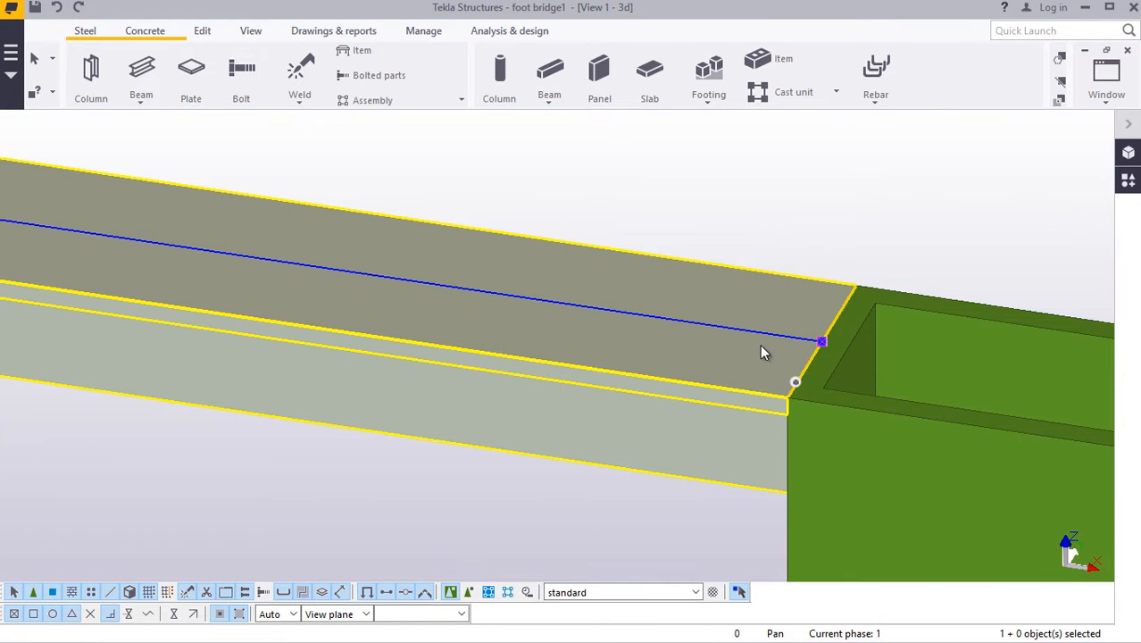
{"action": "double_click", "coordinate": [761, 348]}
{"action": "left_click", "coordinate": [915, 58]}
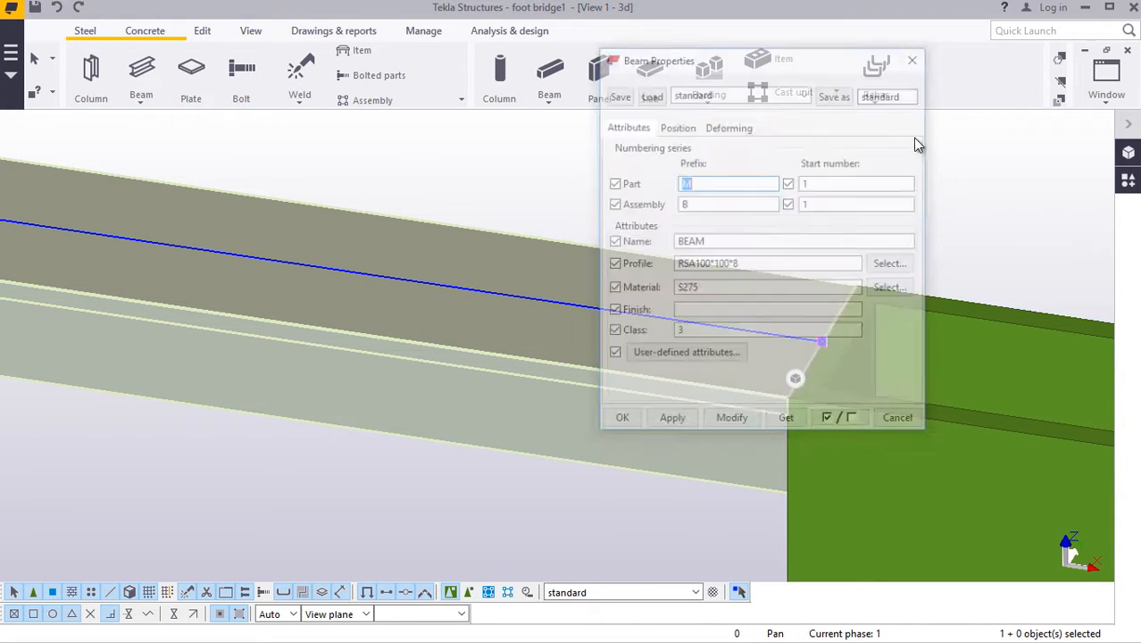
{"action": "left_click", "coordinate": [860, 468]}
{"action": "double_click", "coordinate": [863, 477]}
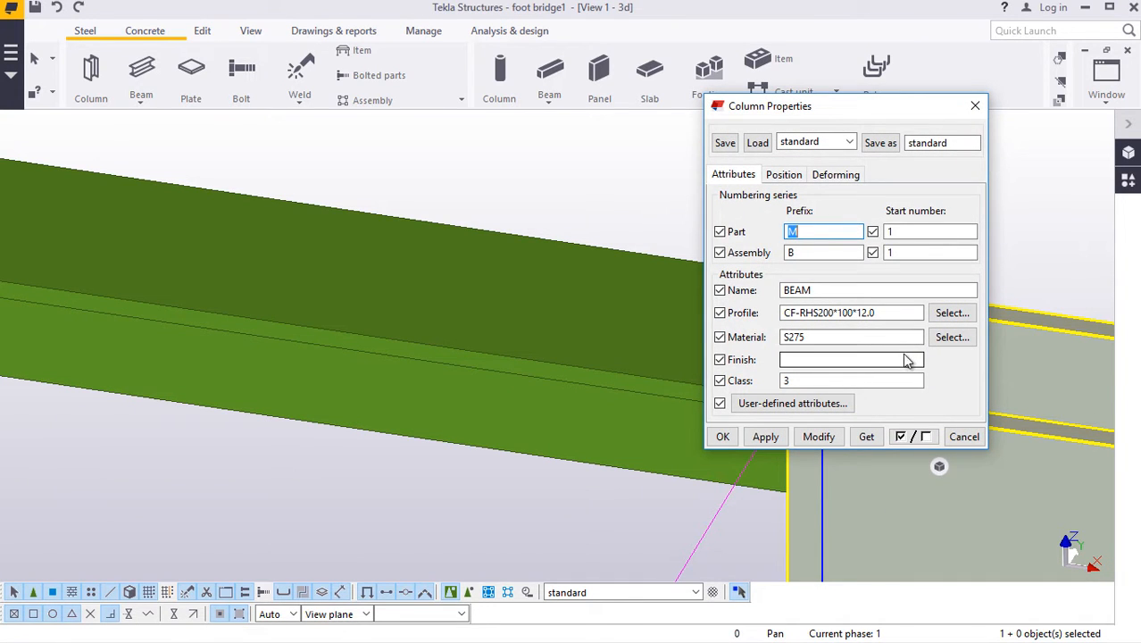
{"action": "left_click_drag", "start_coordinate": [836, 116], "coordinate": [835, 138]}
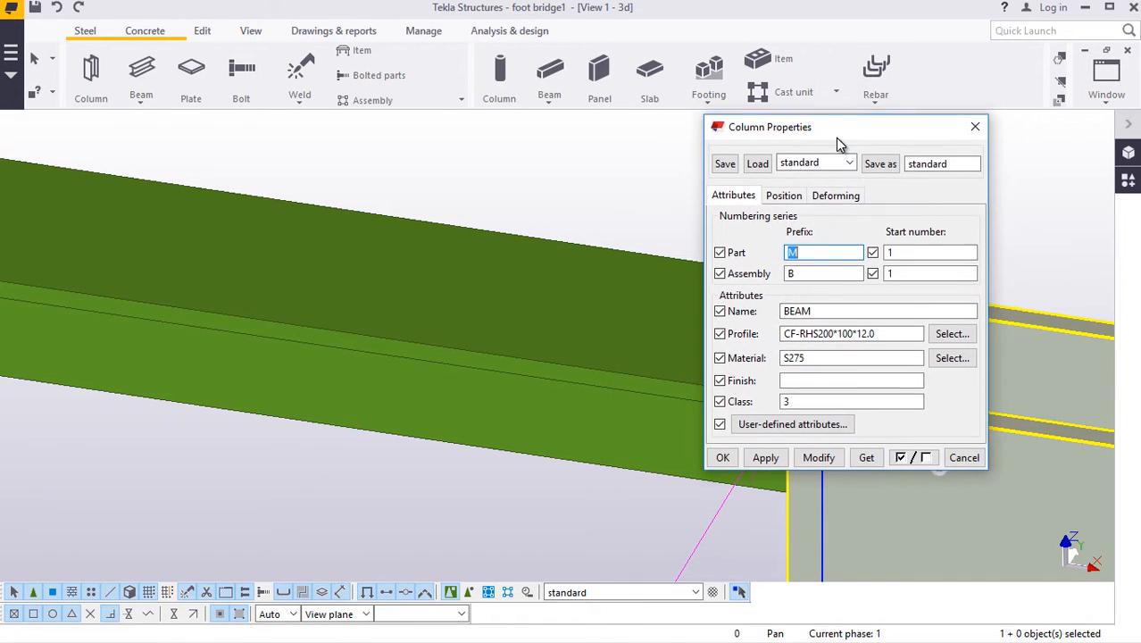
{"action": "left_click", "coordinate": [952, 336]}
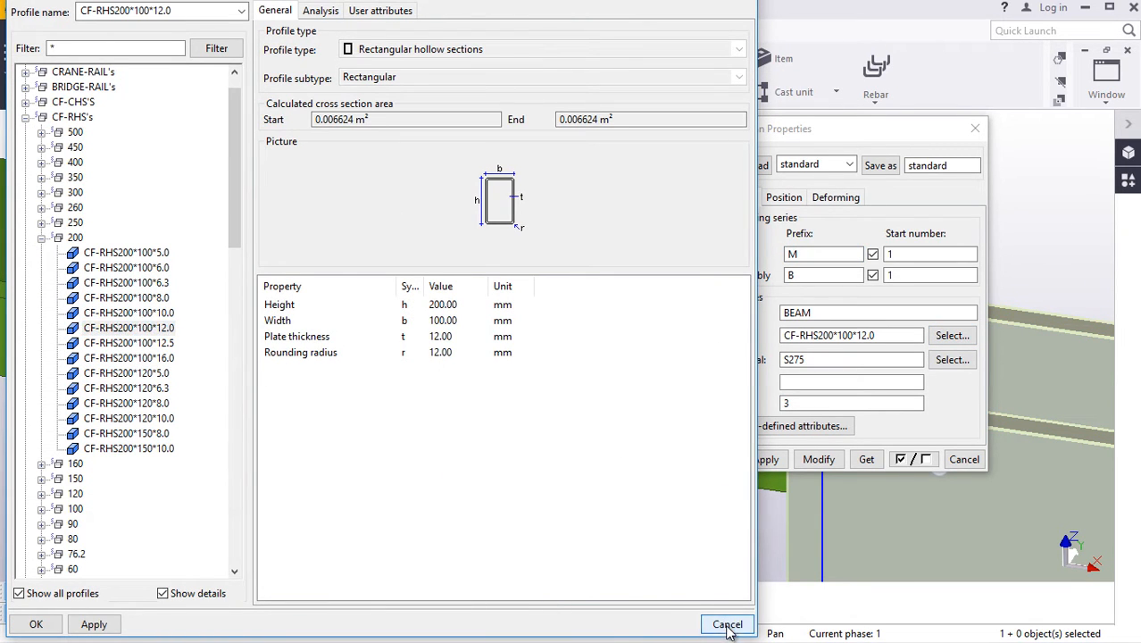
{"action": "left_click", "coordinate": [727, 625]}
{"action": "left_click", "coordinate": [974, 128]}
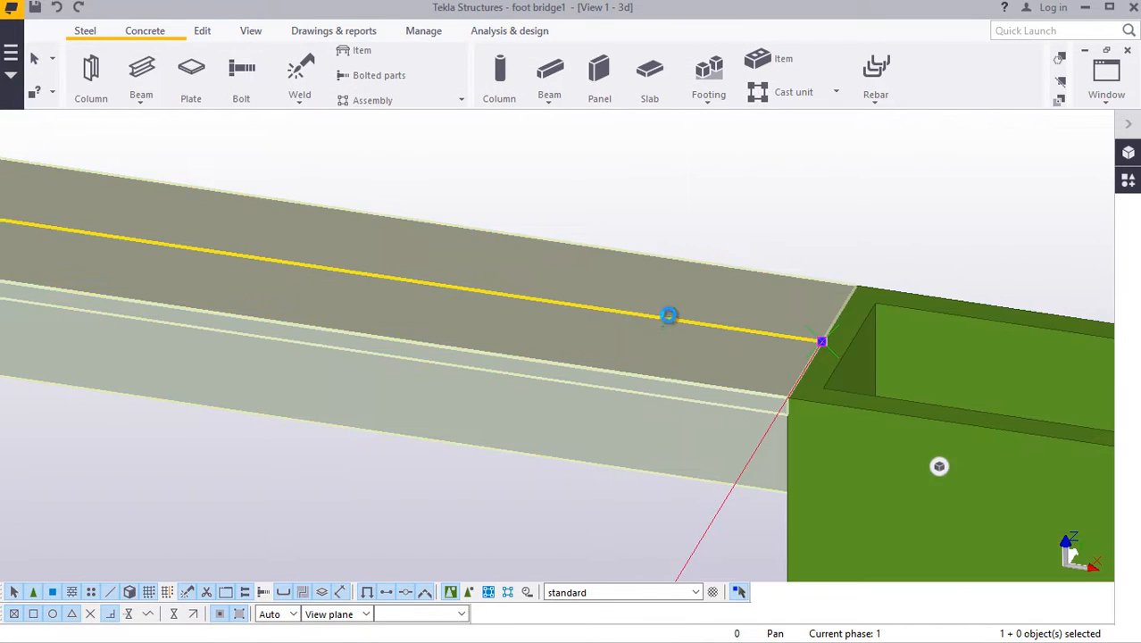
Step: Change the new top rail beam's profile to RHS200*100*12.0 from the 200 series of the RHS sections
{"action": "double_click", "coordinate": [669, 316]}
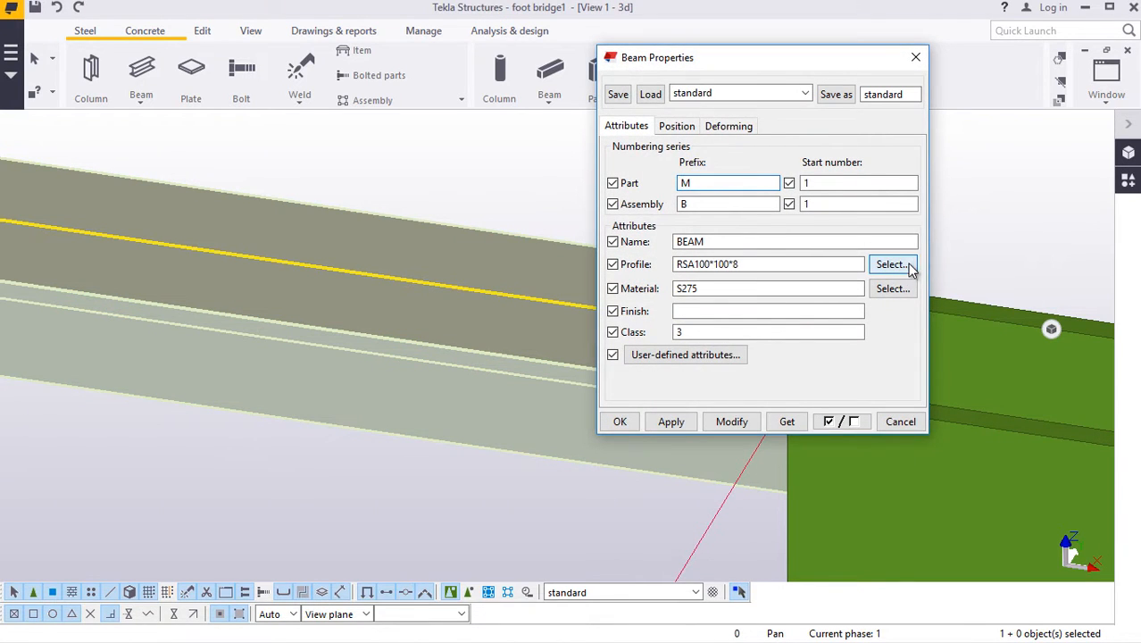
{"action": "left_click", "coordinate": [893, 264]}
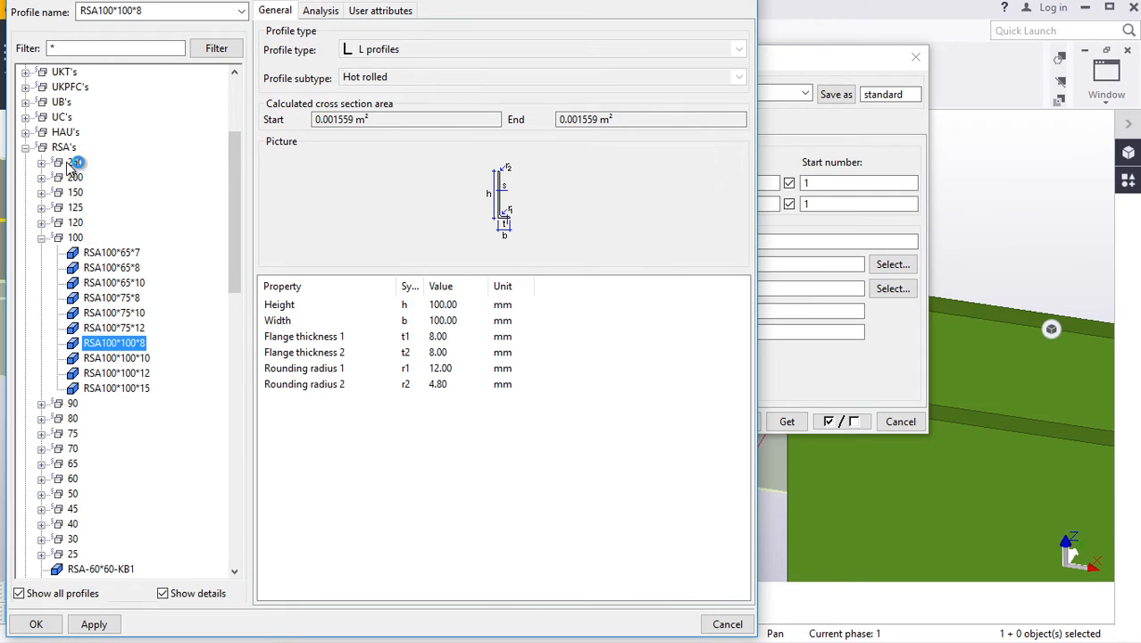
{"action": "scroll", "coordinate": [76, 178], "scroll_direction": "up", "scroll_amount": 4}
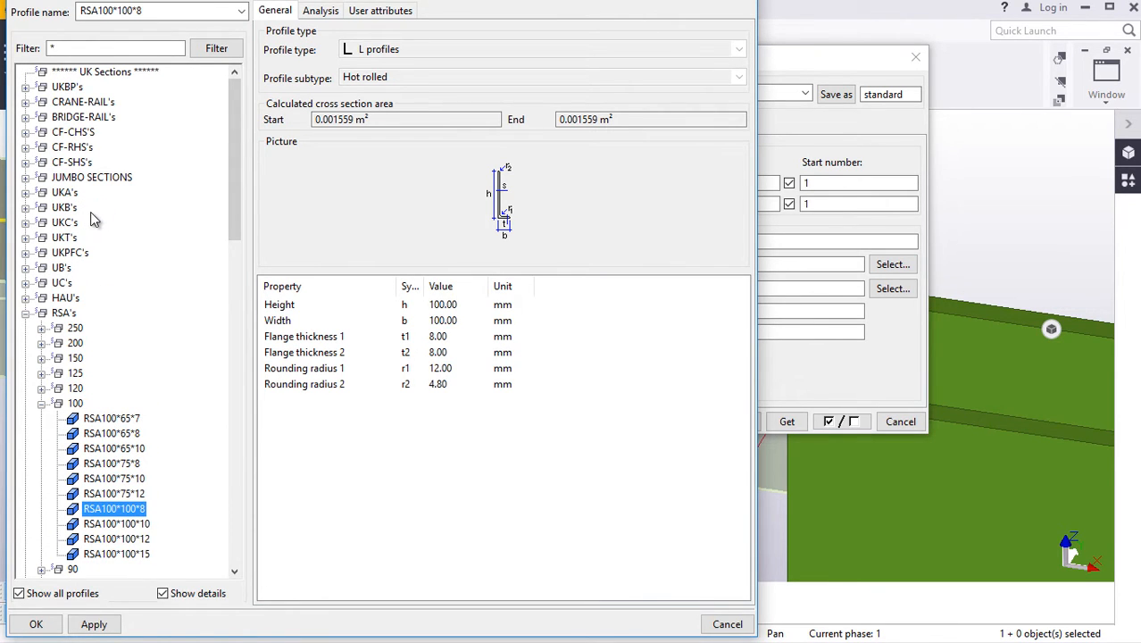
{"action": "scroll", "coordinate": [94, 219], "scroll_direction": "down", "scroll_amount": 8}
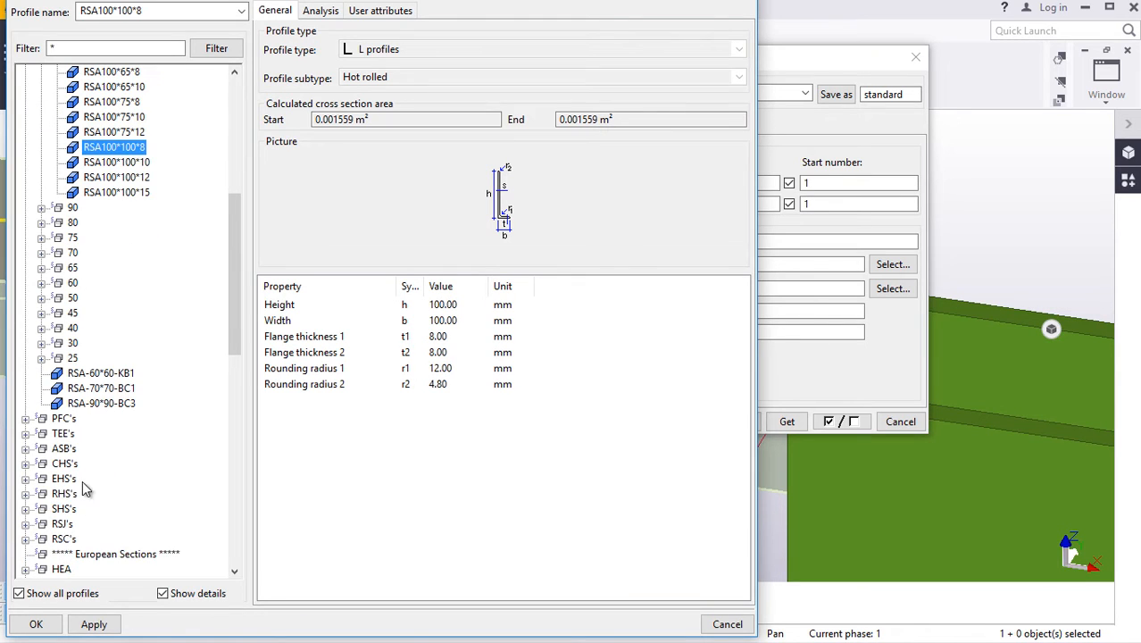
{"action": "left_click", "coordinate": [26, 494]}
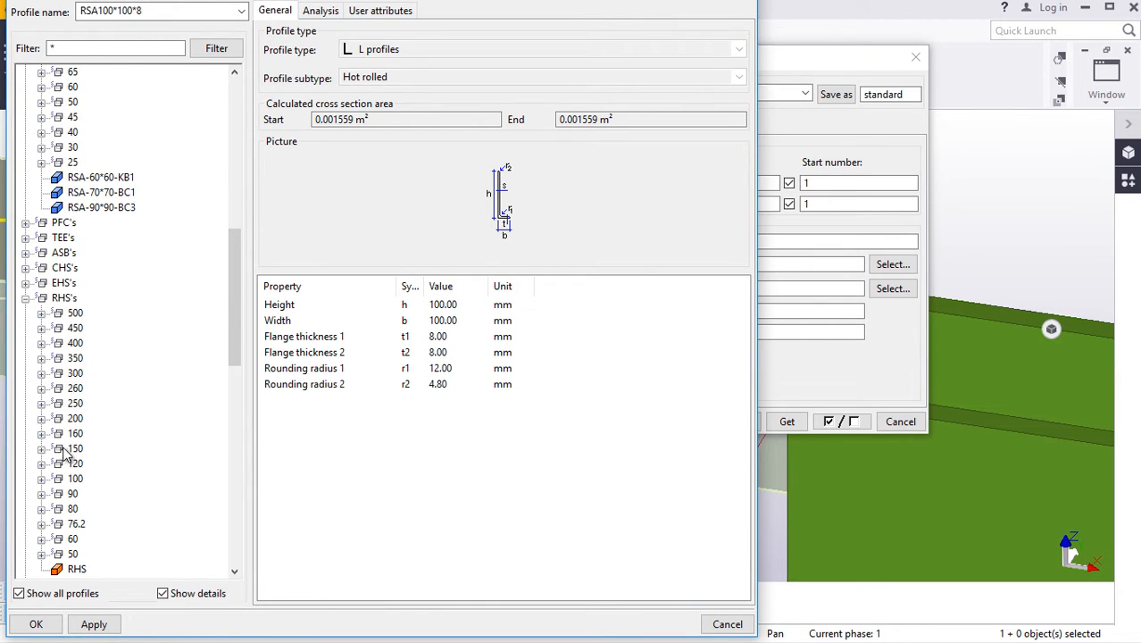
{"action": "left_click", "coordinate": [41, 419]}
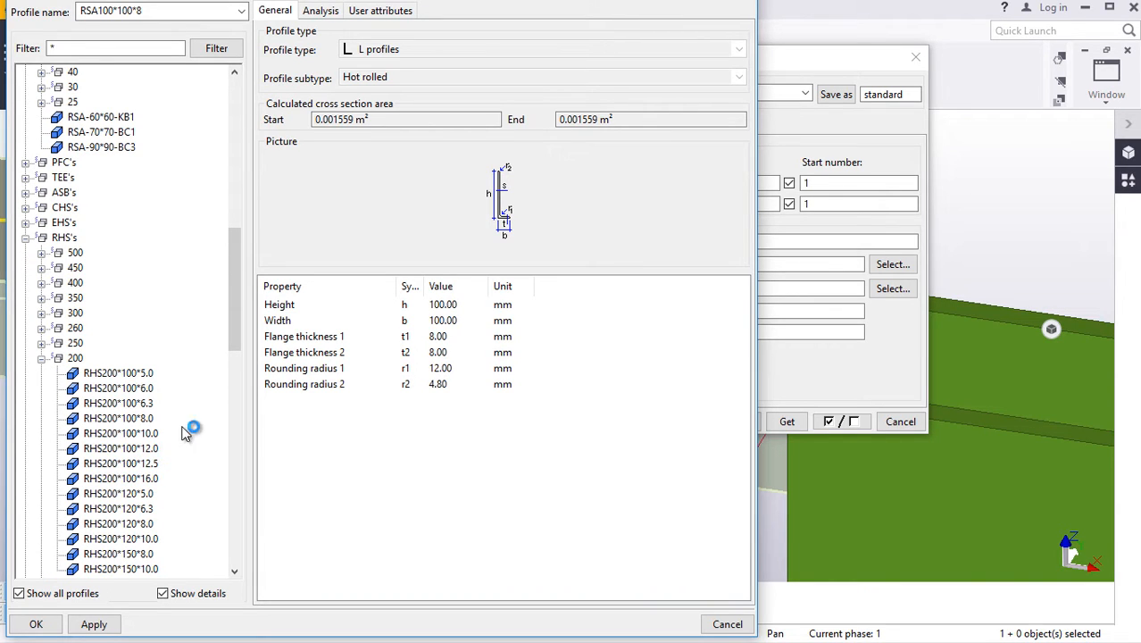
{"action": "left_click", "coordinate": [148, 450]}
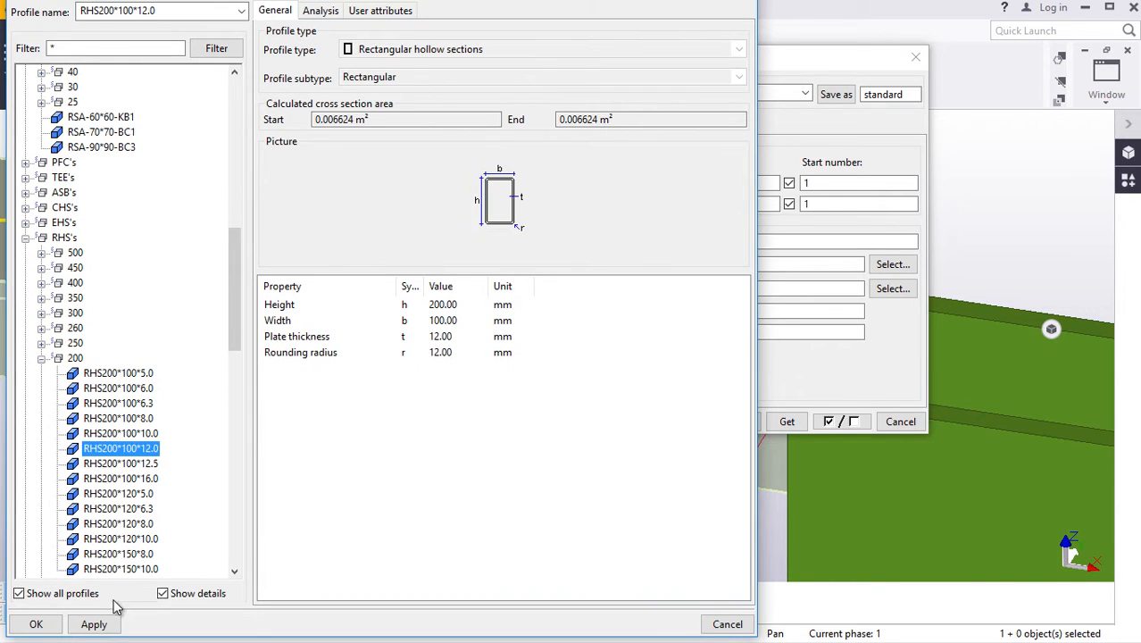
{"action": "left_click", "coordinate": [56, 628]}
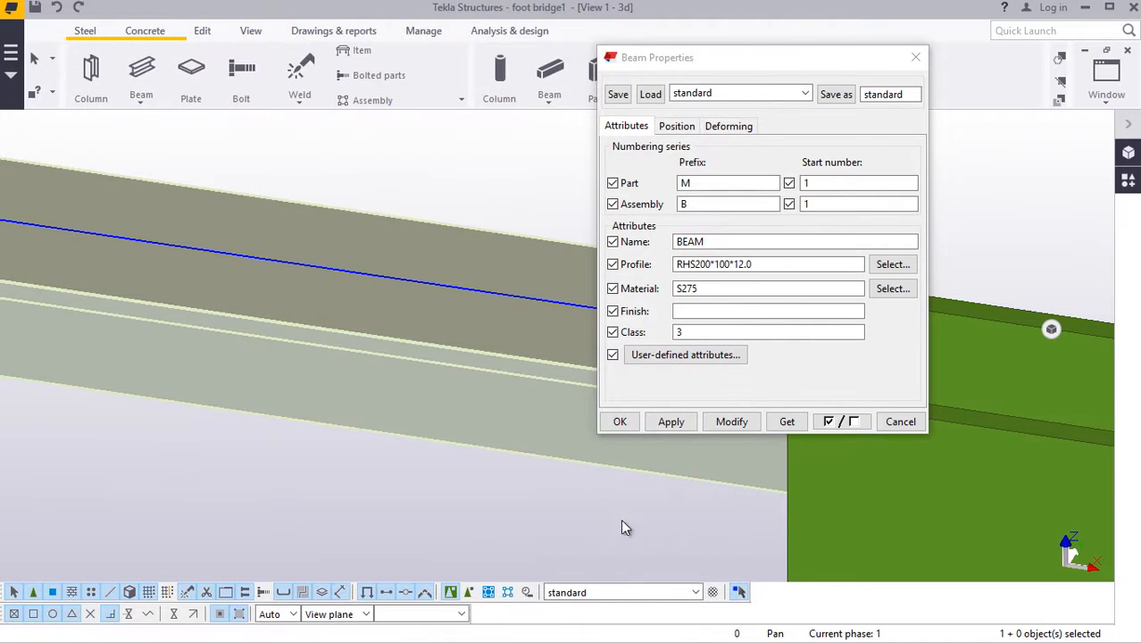
{"action": "left_click", "coordinate": [731, 421]}
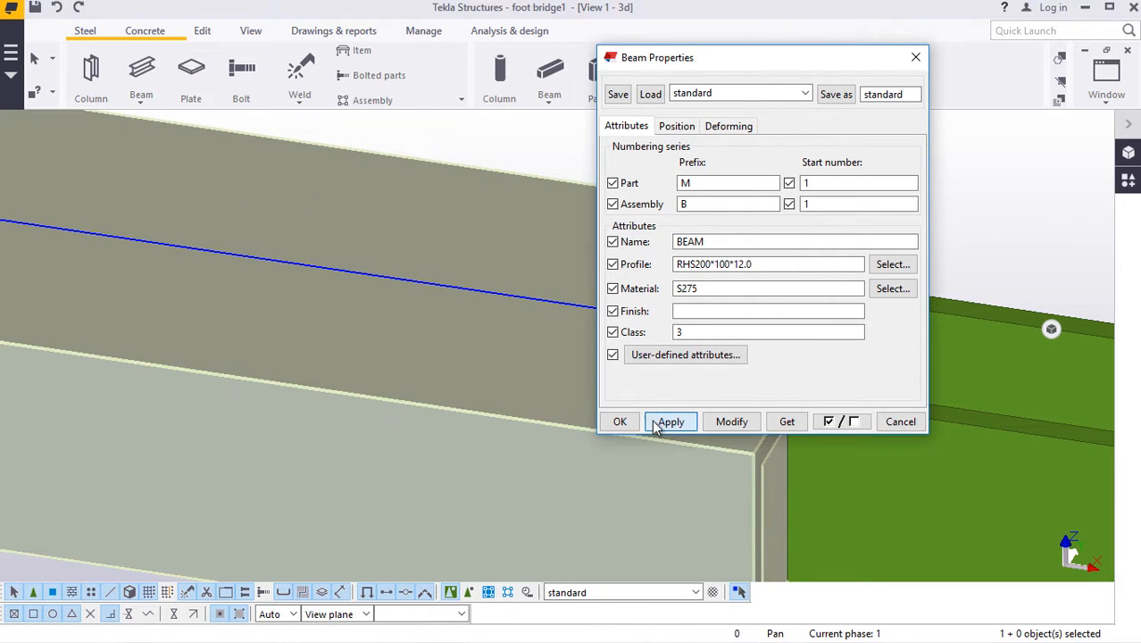
Step: Set the top rail beam's rotation to Top and check how its end meets the post
{"action": "left_click_drag", "start_coordinate": [759, 62], "coordinate": [275, 79]}
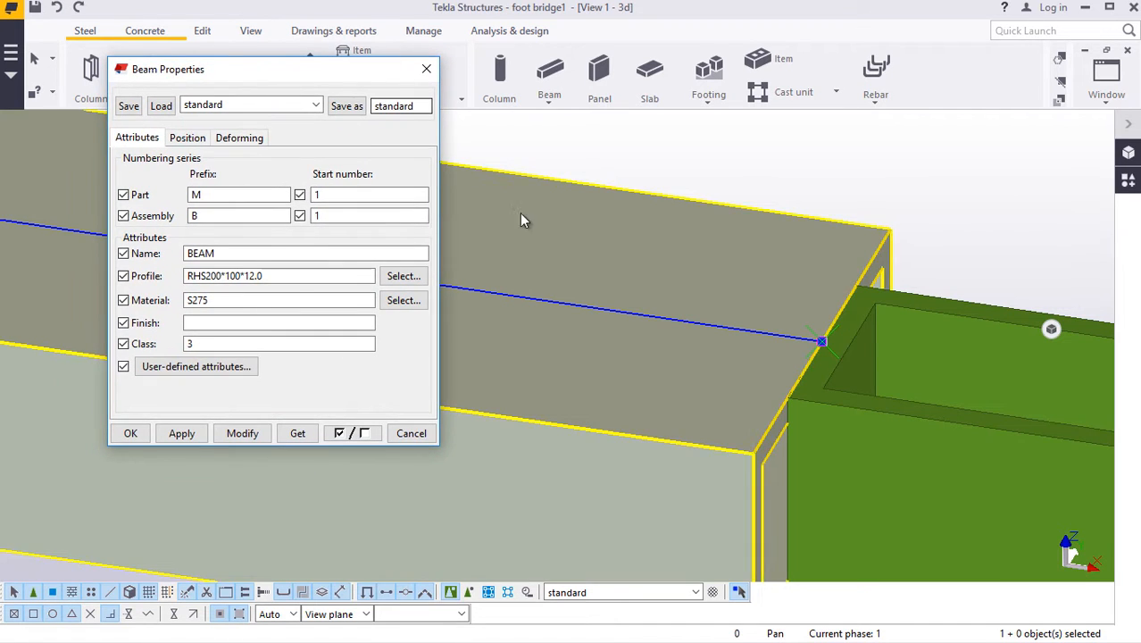
{"action": "scroll", "coordinate": [679, 246], "scroll_direction": "down", "scroll_amount": 2}
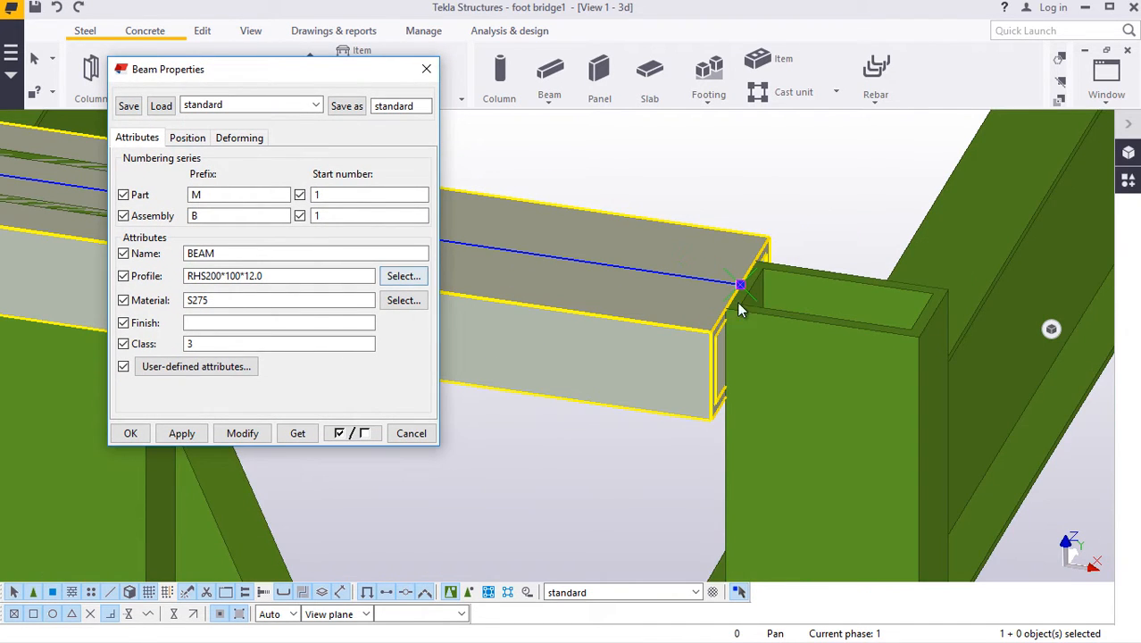
{"action": "scroll", "coordinate": [737, 307], "scroll_direction": "up", "scroll_amount": 3}
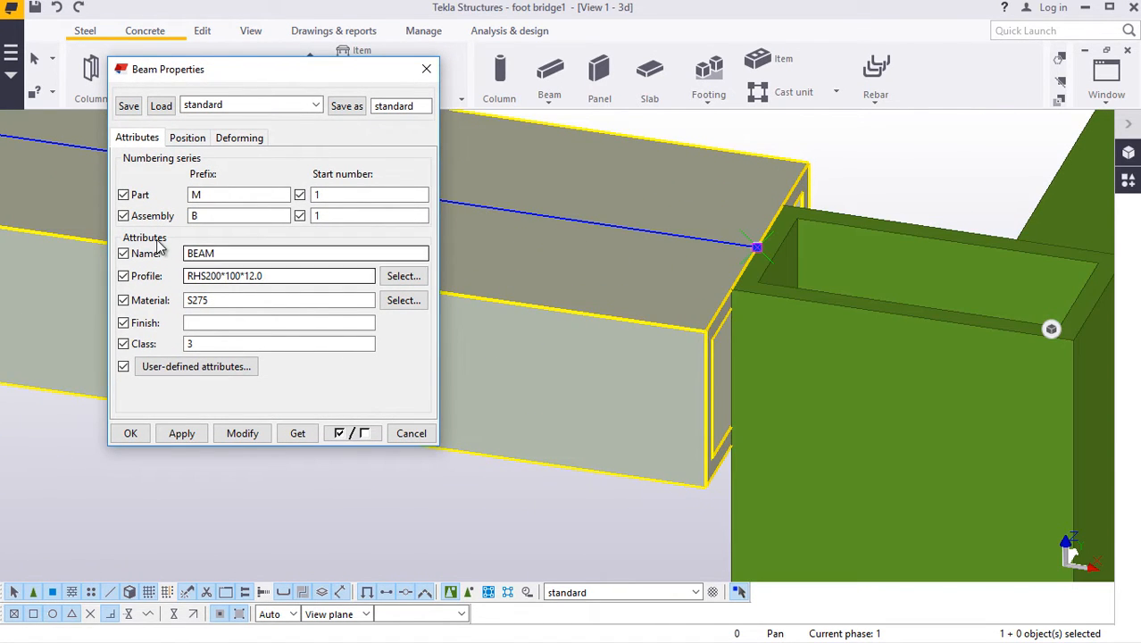
{"action": "left_click", "coordinate": [187, 138]}
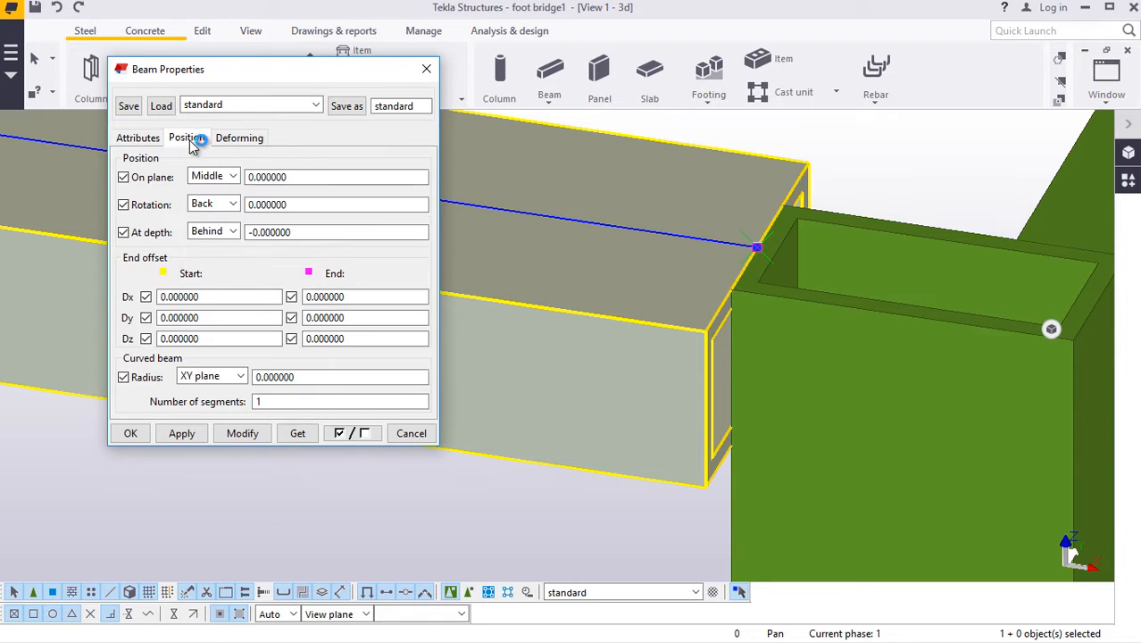
{"action": "left_click", "coordinate": [232, 206]}
{"action": "left_click", "coordinate": [219, 236]}
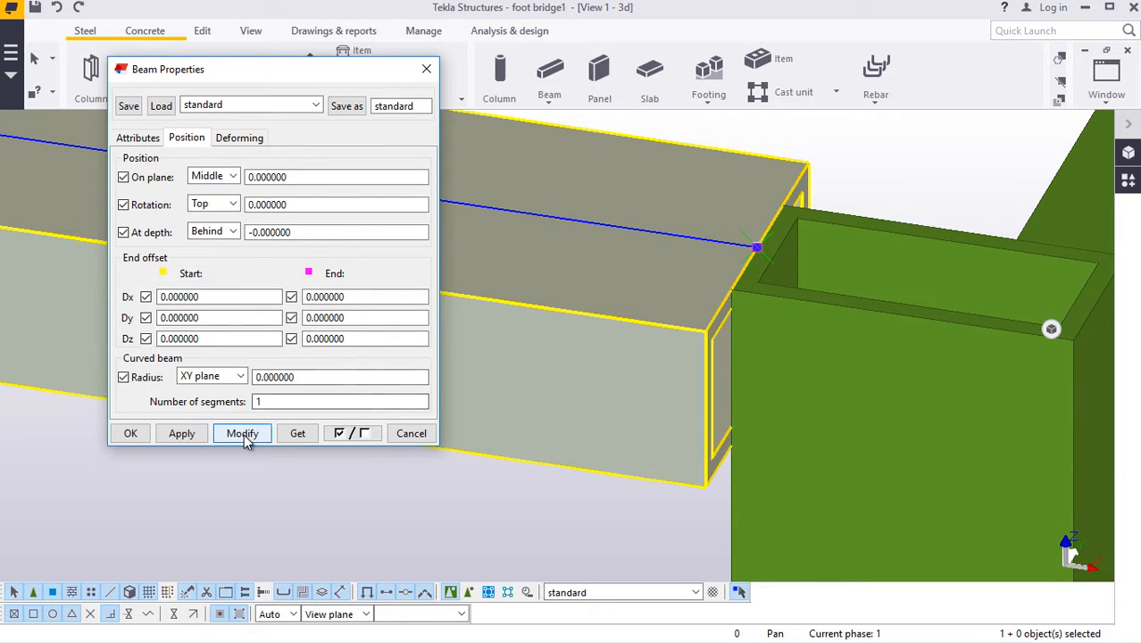
{"action": "left_click", "coordinate": [244, 434]}
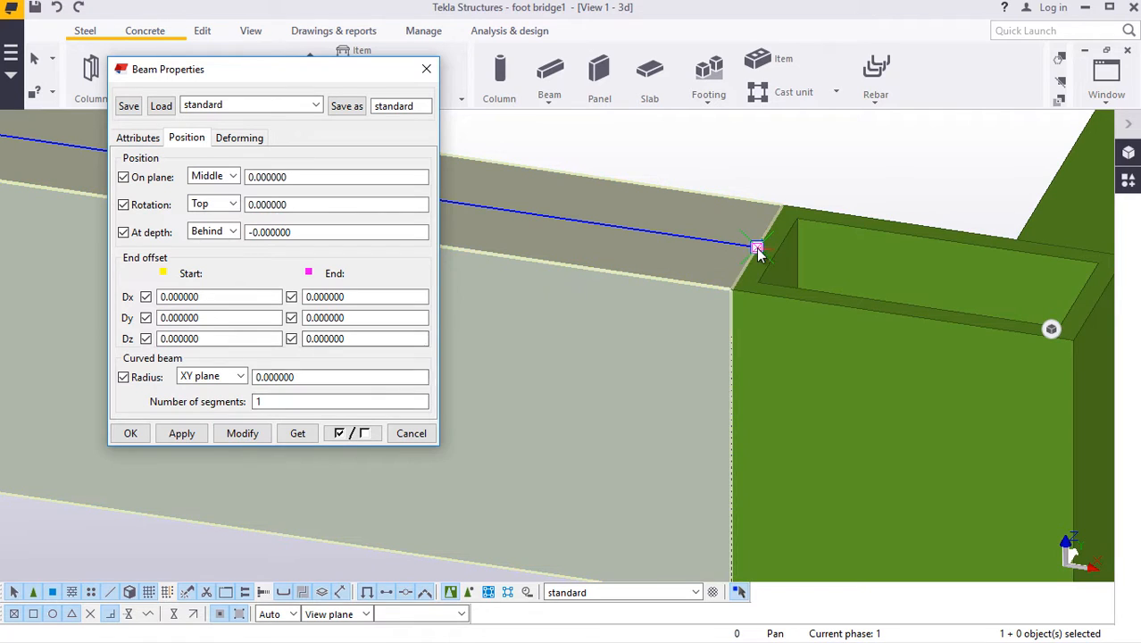
{"action": "scroll", "coordinate": [658, 256], "scroll_direction": "down", "scroll_amount": 2}
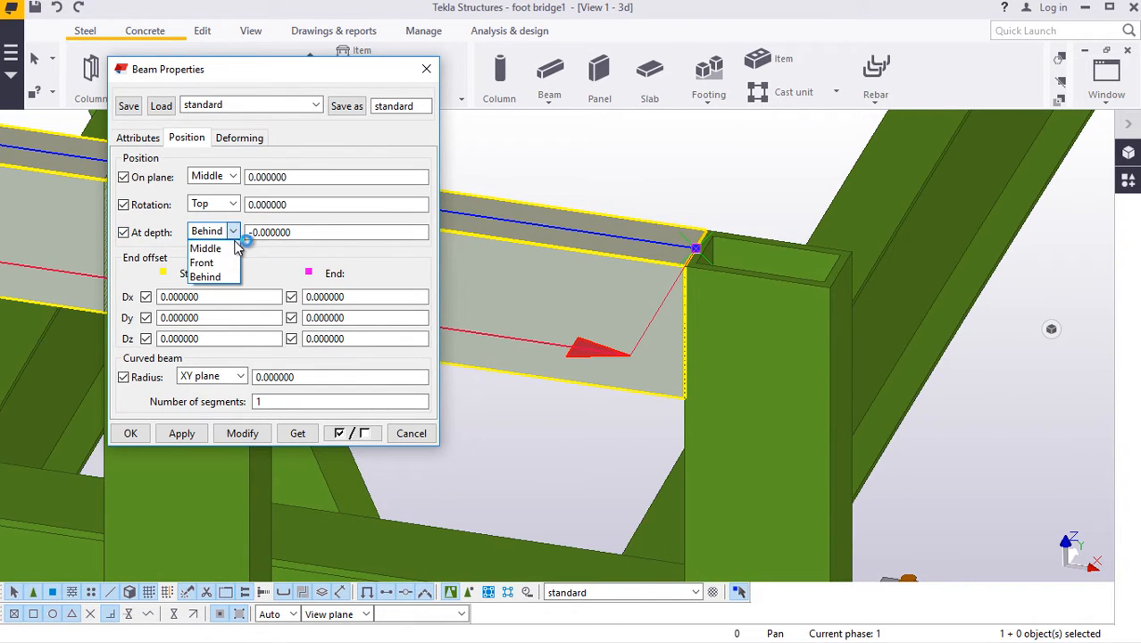
Step: Set the top rail beam's depth position to Front so it sits on top of the posts
{"action": "left_click", "coordinate": [219, 265]}
{"action": "left_click", "coordinate": [242, 434]}
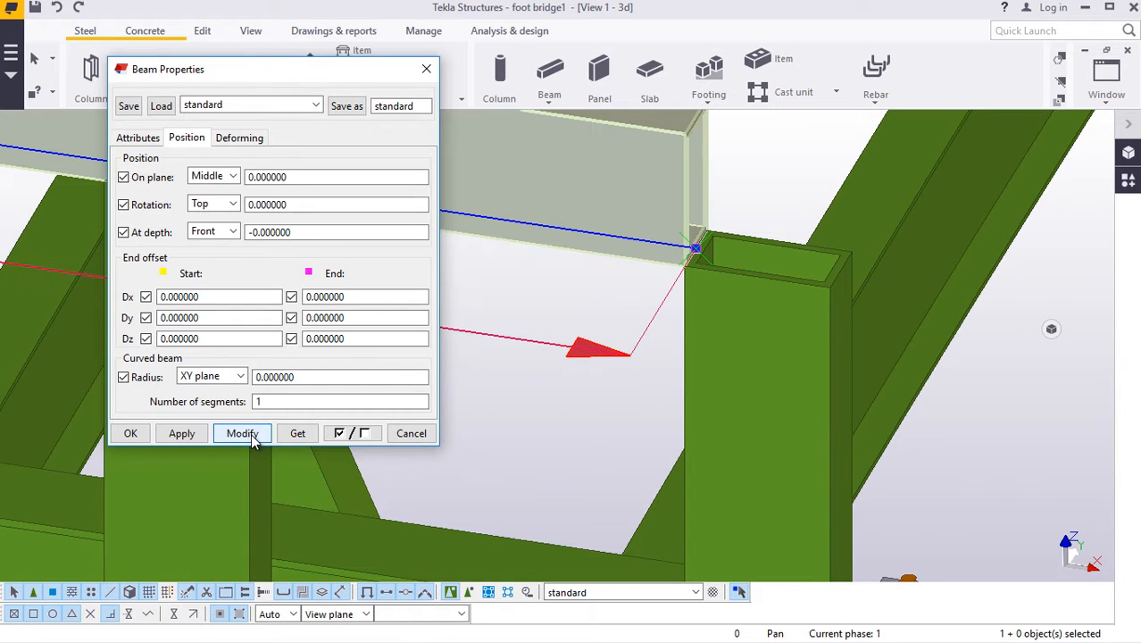
{"action": "left_click", "coordinate": [150, 433]}
{"action": "left_click", "coordinate": [751, 181]}
{"action": "scroll", "coordinate": [620, 364], "scroll_direction": "down", "scroll_amount": 4}
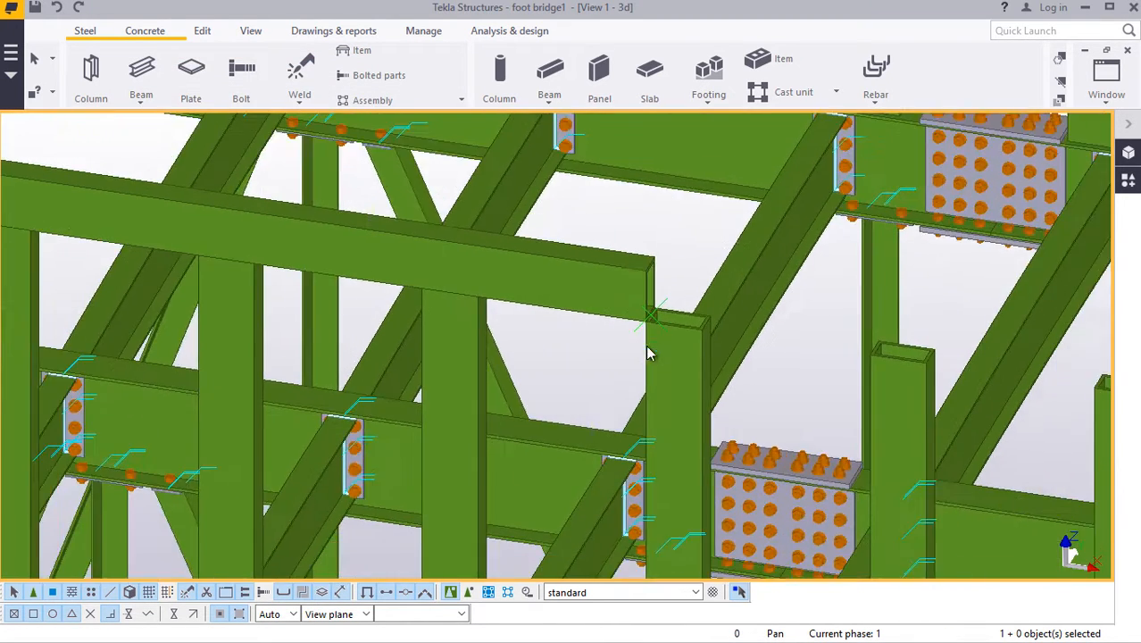
{"action": "scroll", "coordinate": [649, 353], "scroll_direction": "down", "scroll_amount": 8}
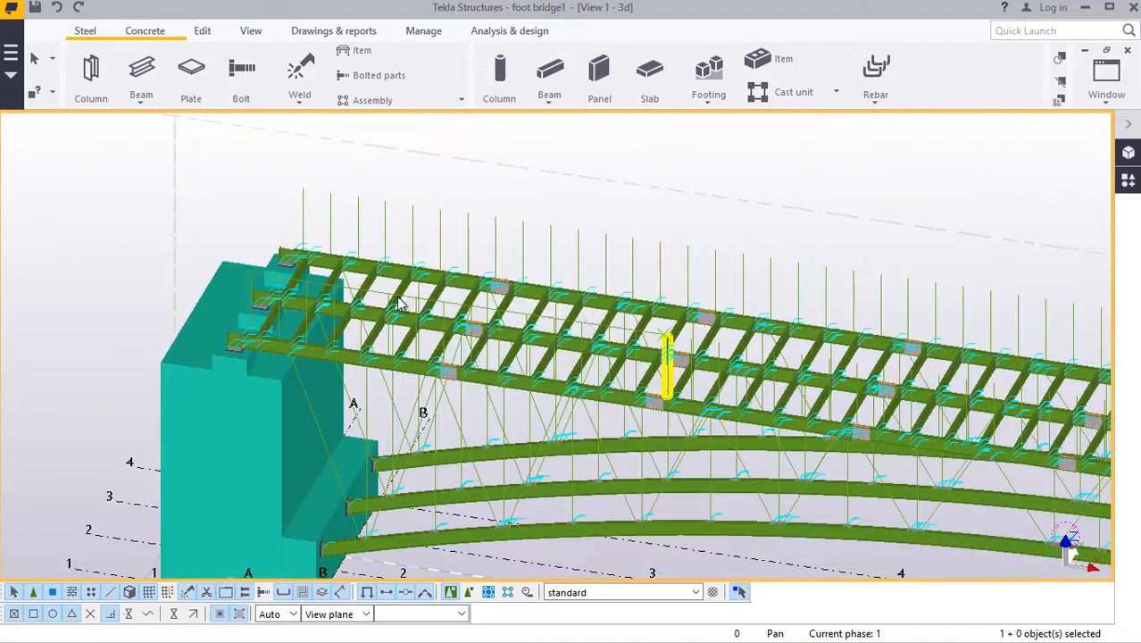
Step: Copy the top rail beam 5000 mm across the bridge, from its lower end corner to the matching top corner of the opposite first post
{"action": "scroll", "coordinate": [399, 304], "scroll_direction": "up", "scroll_amount": 10}
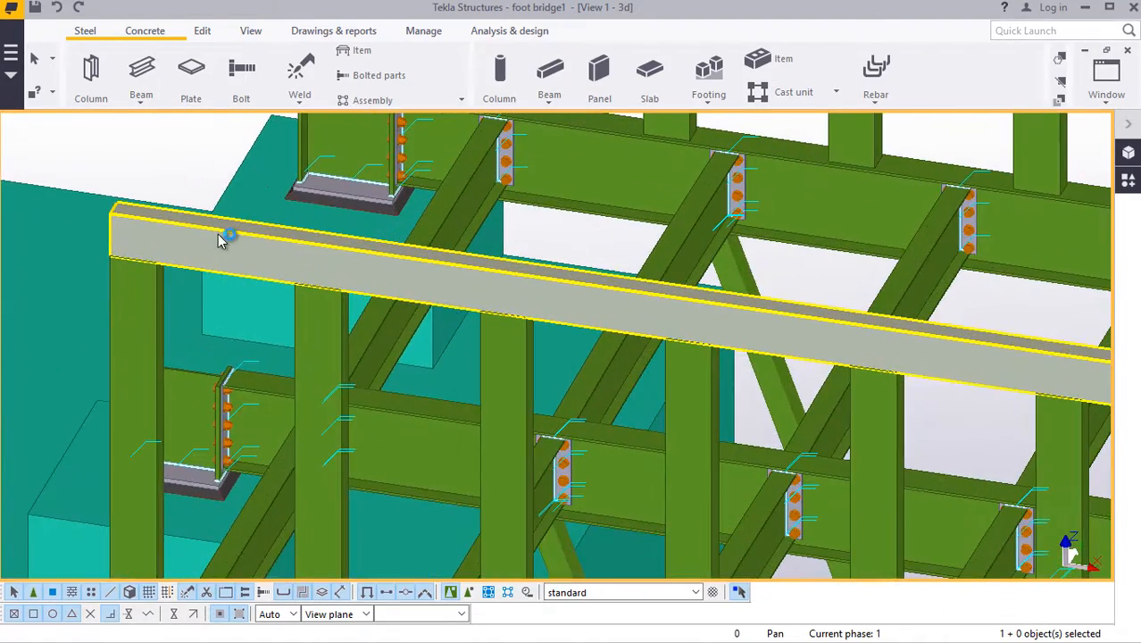
{"action": "left_click", "coordinate": [220, 241]}
{"action": "right_click", "coordinate": [223, 239]}
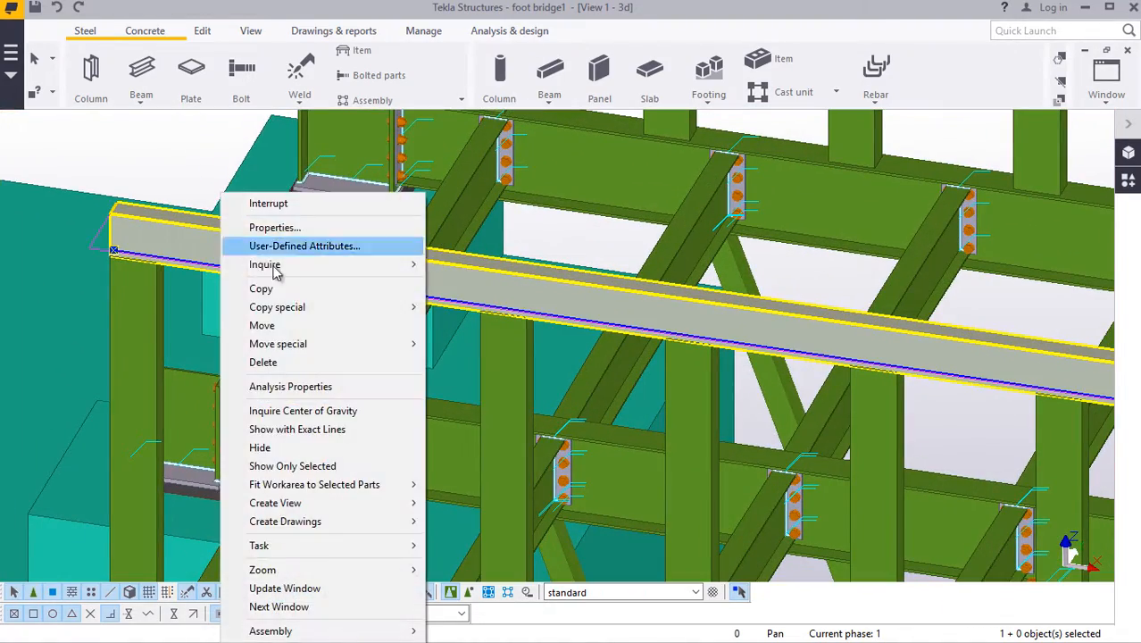
{"action": "left_click", "coordinate": [259, 289]}
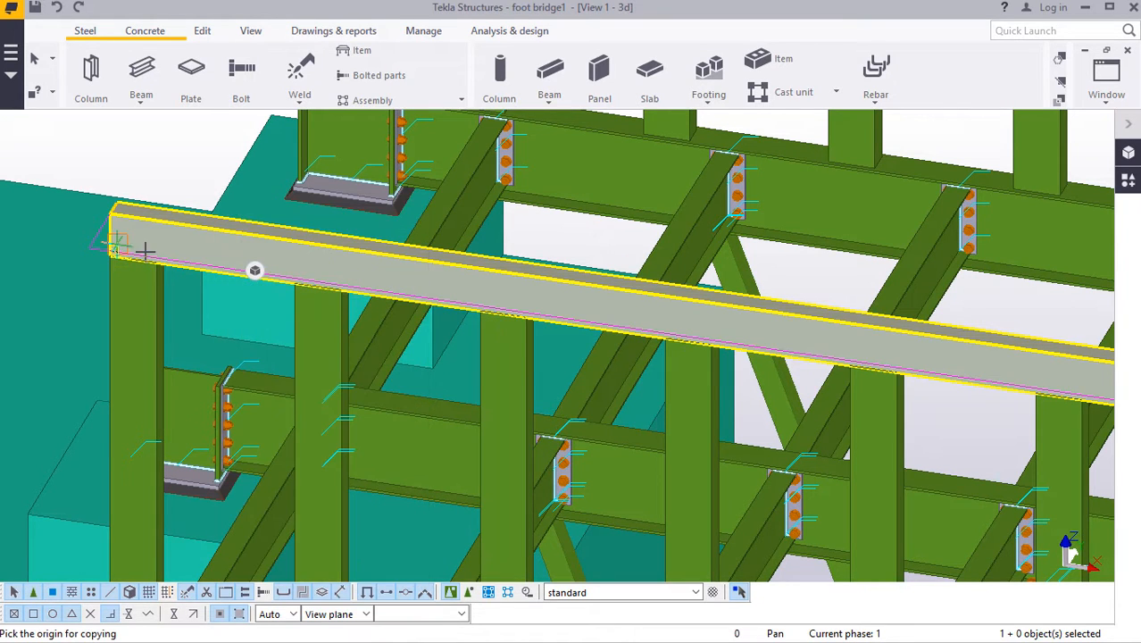
{"action": "scroll", "coordinate": [105, 250], "scroll_direction": "up", "scroll_amount": 8}
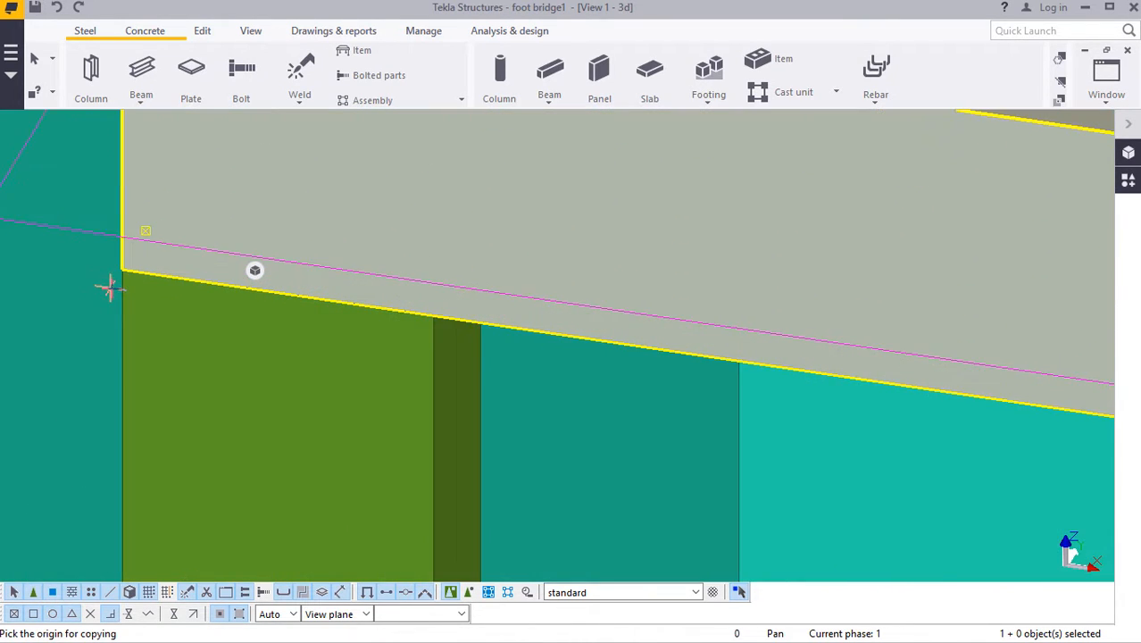
{"action": "scroll", "coordinate": [114, 285], "scroll_direction": "up", "scroll_amount": 6}
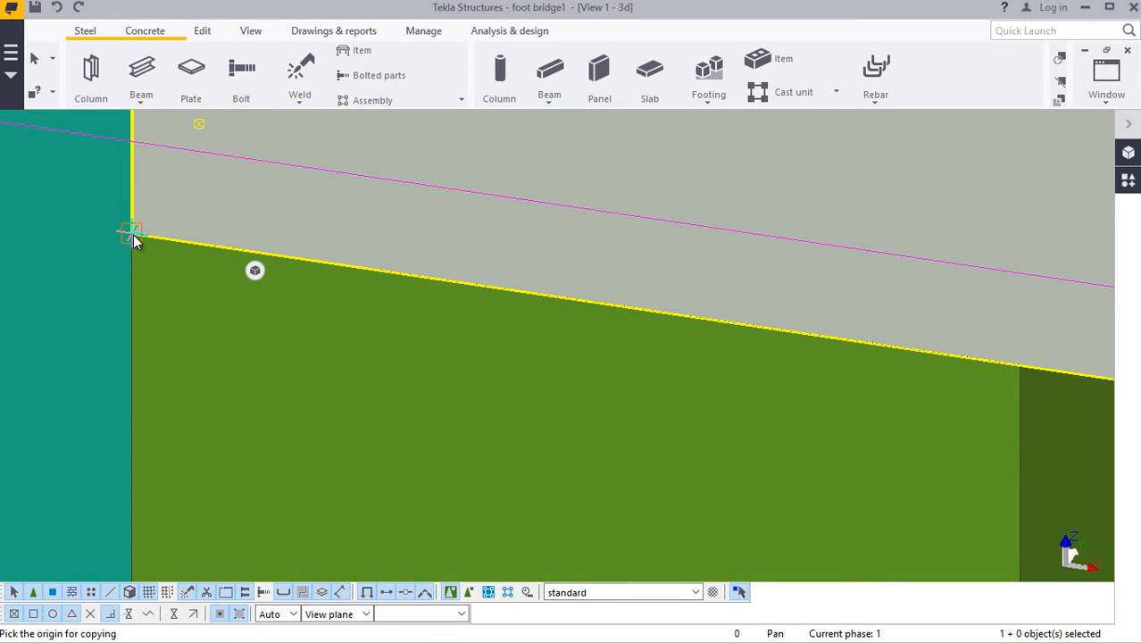
{"action": "left_click", "coordinate": [133, 234]}
{"action": "scroll", "coordinate": [242, 191], "scroll_direction": "down", "scroll_amount": 8}
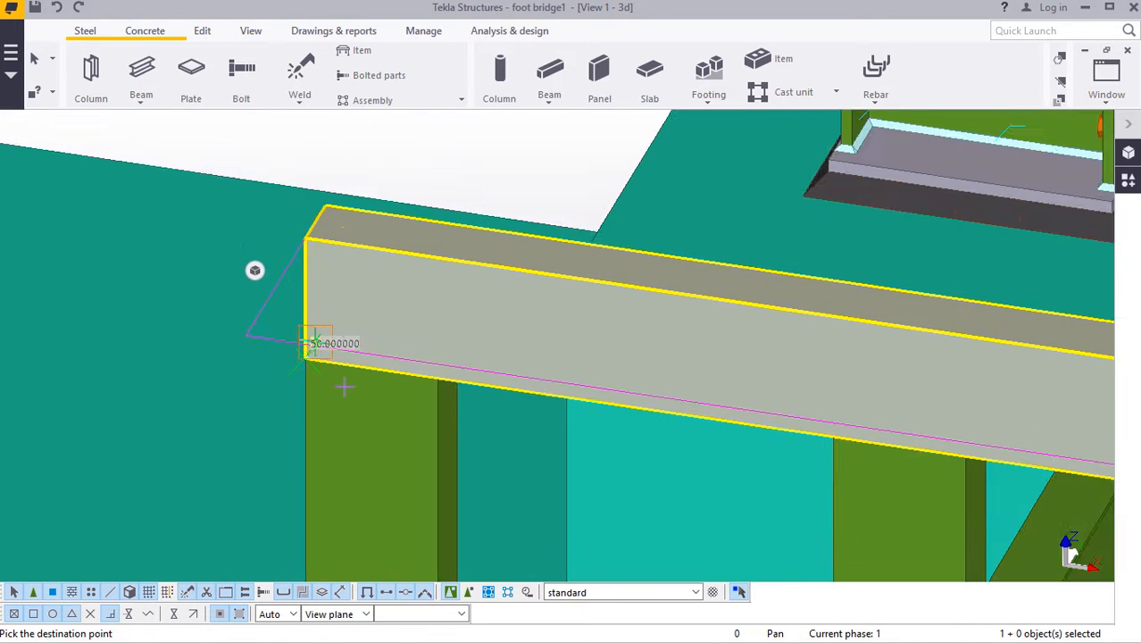
{"action": "scroll", "coordinate": [344, 386], "scroll_direction": "down", "scroll_amount": 10}
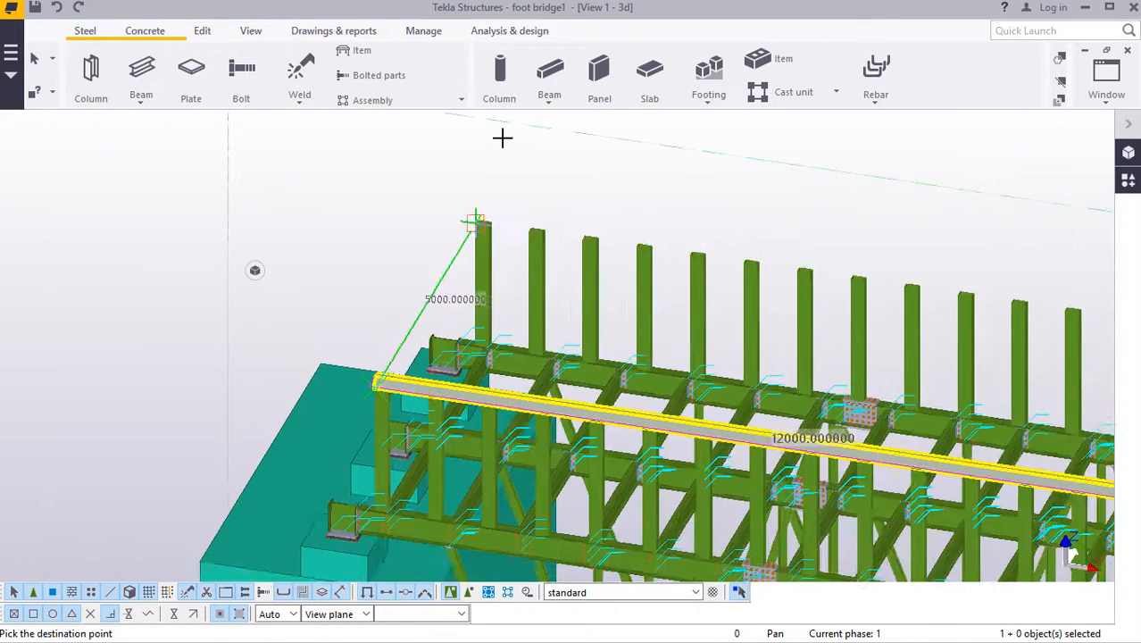
{"action": "scroll", "coordinate": [490, 216], "scroll_direction": "up", "scroll_amount": 15}
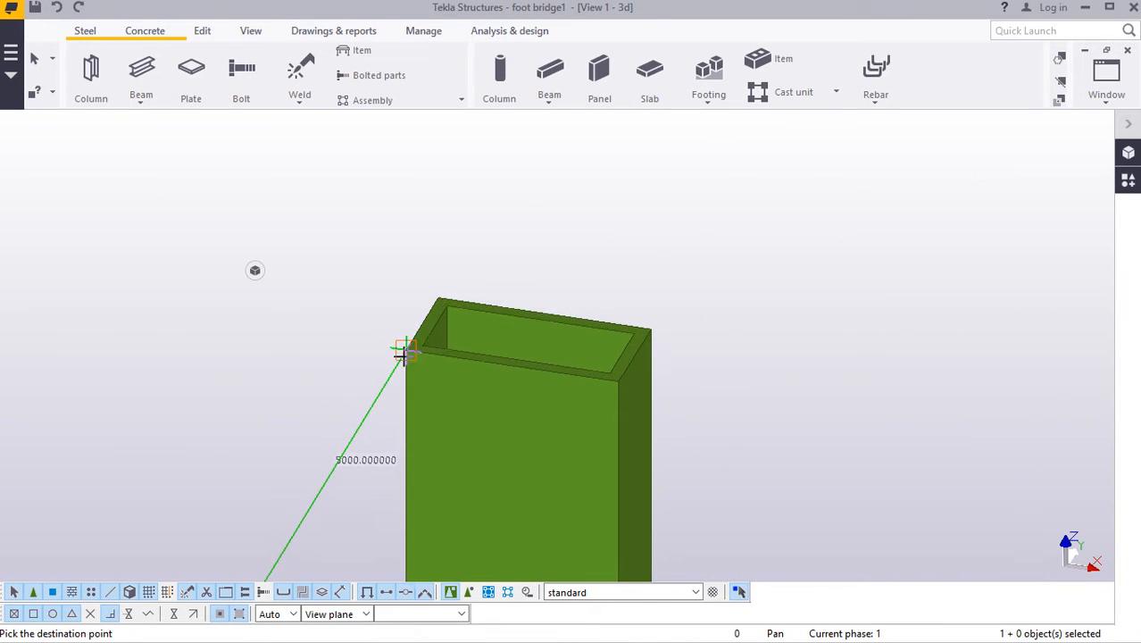
{"action": "scroll", "coordinate": [403, 351], "scroll_direction": "up", "scroll_amount": 5}
{"action": "scroll", "coordinate": [405, 342], "scroll_direction": "up", "scroll_amount": 3}
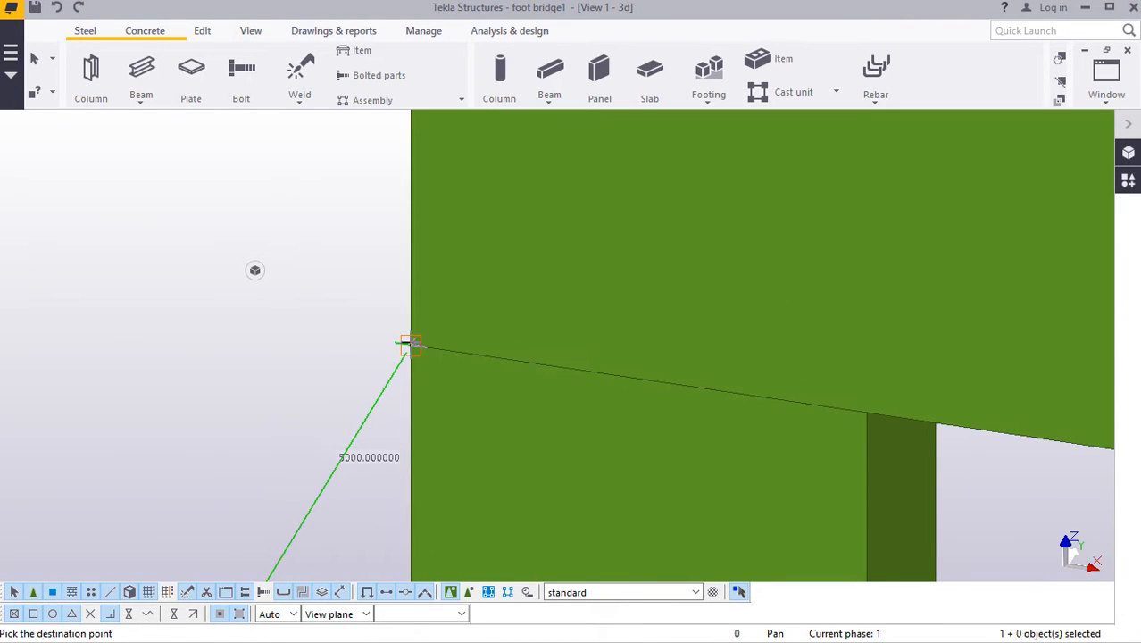
{"action": "scroll", "coordinate": [338, 255], "scroll_direction": "down", "scroll_amount": 4}
{"action": "right_click", "coordinate": [202, 224]}
{"action": "left_click", "coordinate": [240, 233]}
{"action": "scroll", "coordinate": [162, 246], "scroll_direction": "down", "scroll_amount": 10}
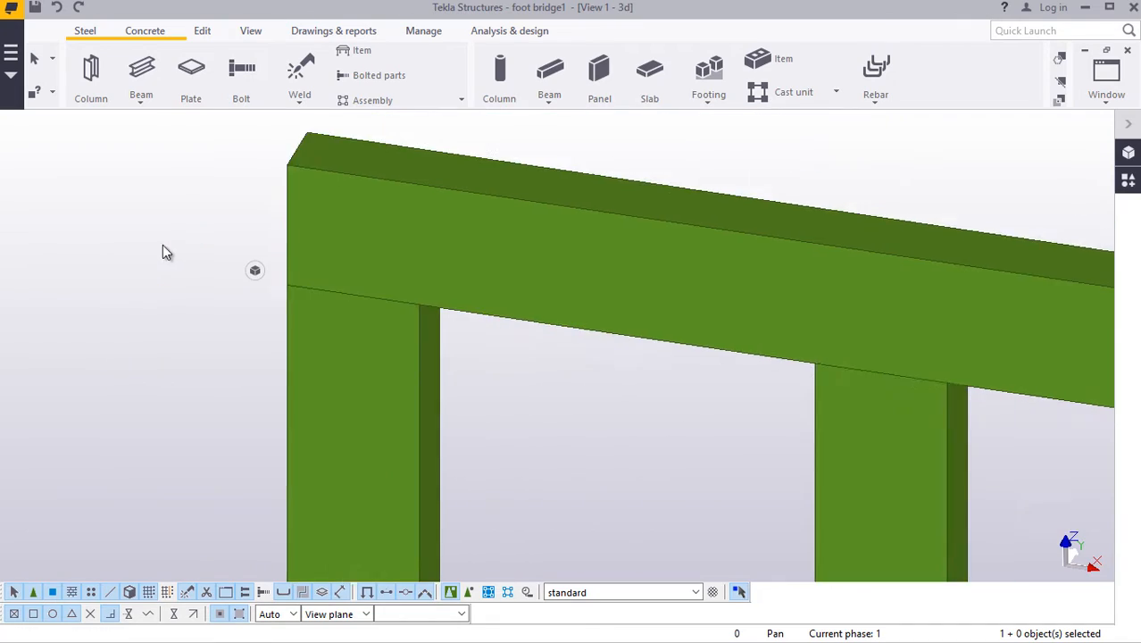
Step: Copy both top rail beams 12000 mm along the span, from the top-edge midpoint of their start to that of their far end
{"action": "scroll", "coordinate": [239, 203], "scroll_direction": "down", "scroll_amount": 3}
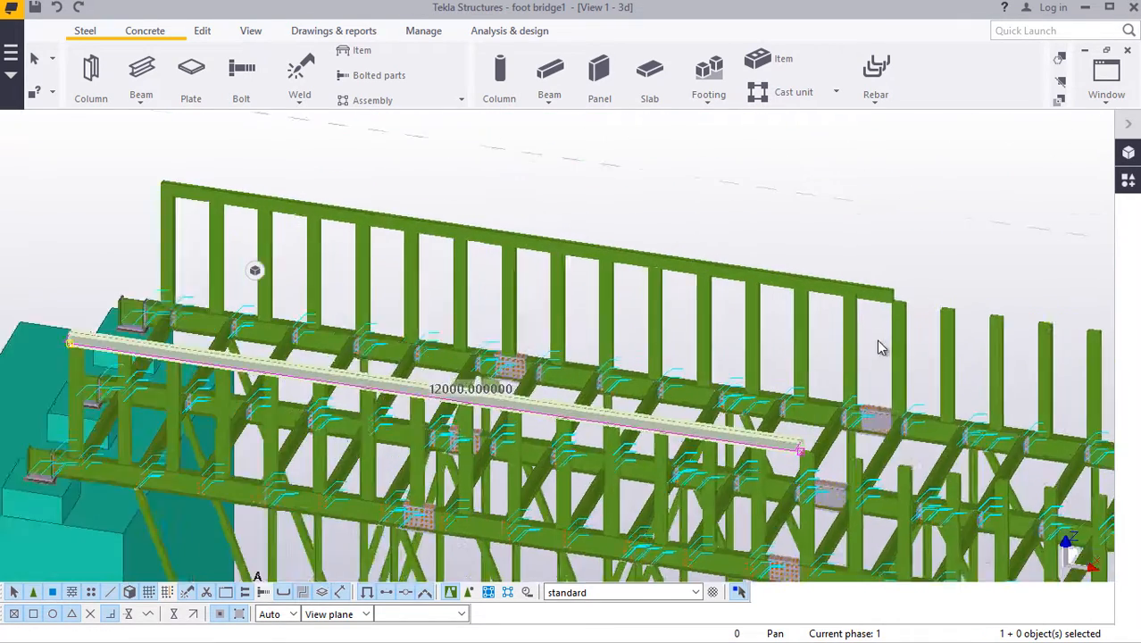
{"action": "scroll", "coordinate": [843, 289], "scroll_direction": "up", "scroll_amount": 4}
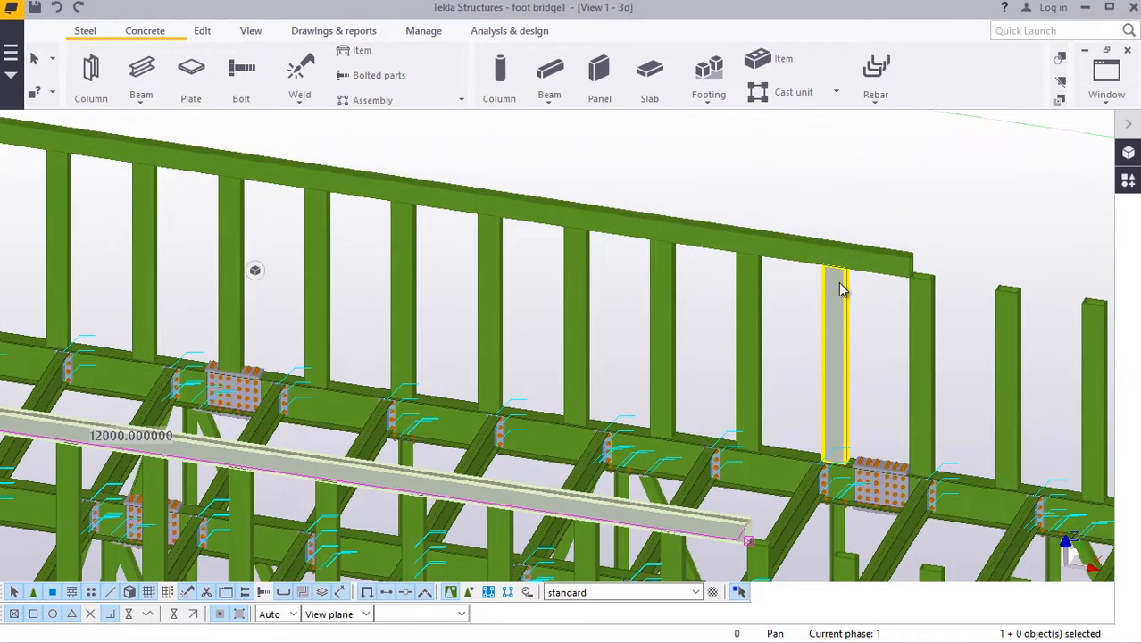
{"action": "left_click", "coordinate": [730, 250], "text": "ctrl"}
{"action": "right_click", "coordinate": [800, 177]}
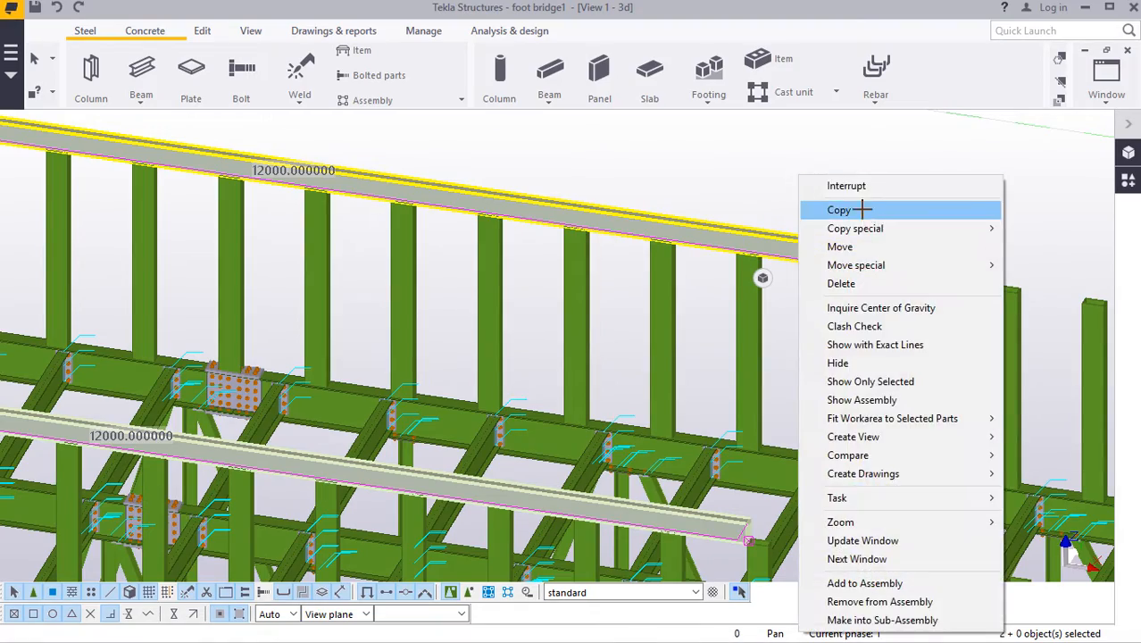
{"action": "left_click", "coordinate": [859, 209]}
{"action": "scroll", "coordinate": [687, 248], "scroll_direction": "down", "scroll_amount": 2}
{"action": "scroll", "coordinate": [589, 214], "scroll_direction": "down", "scroll_amount": 3}
{"action": "scroll", "coordinate": [138, 266], "scroll_direction": "up", "scroll_amount": 6}
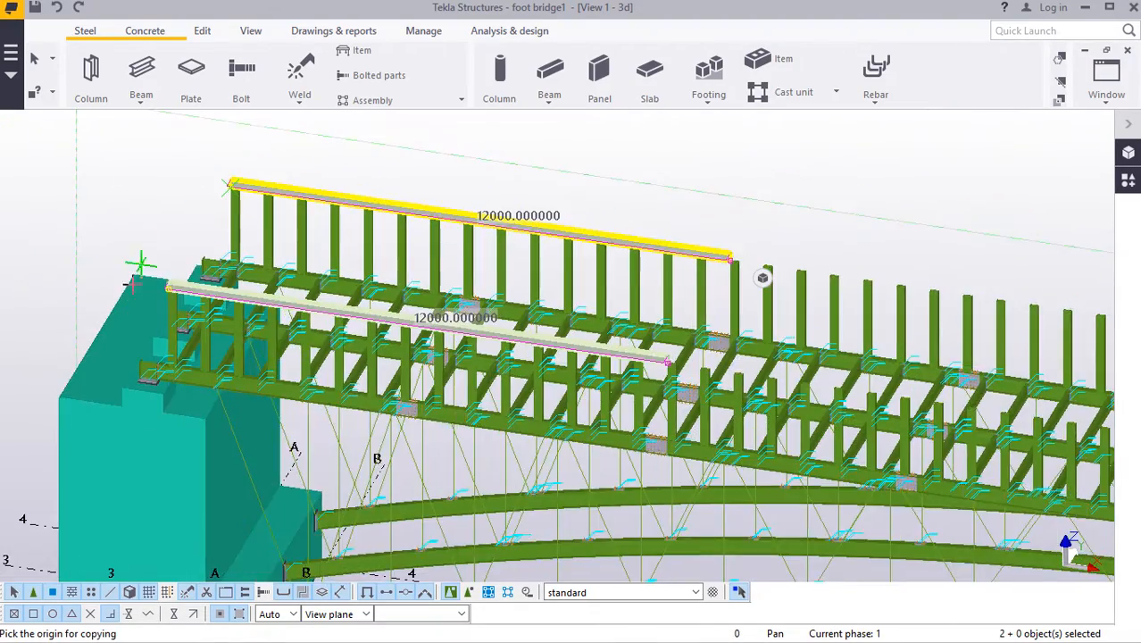
{"action": "scroll", "coordinate": [189, 284], "scroll_direction": "up", "scroll_amount": 8}
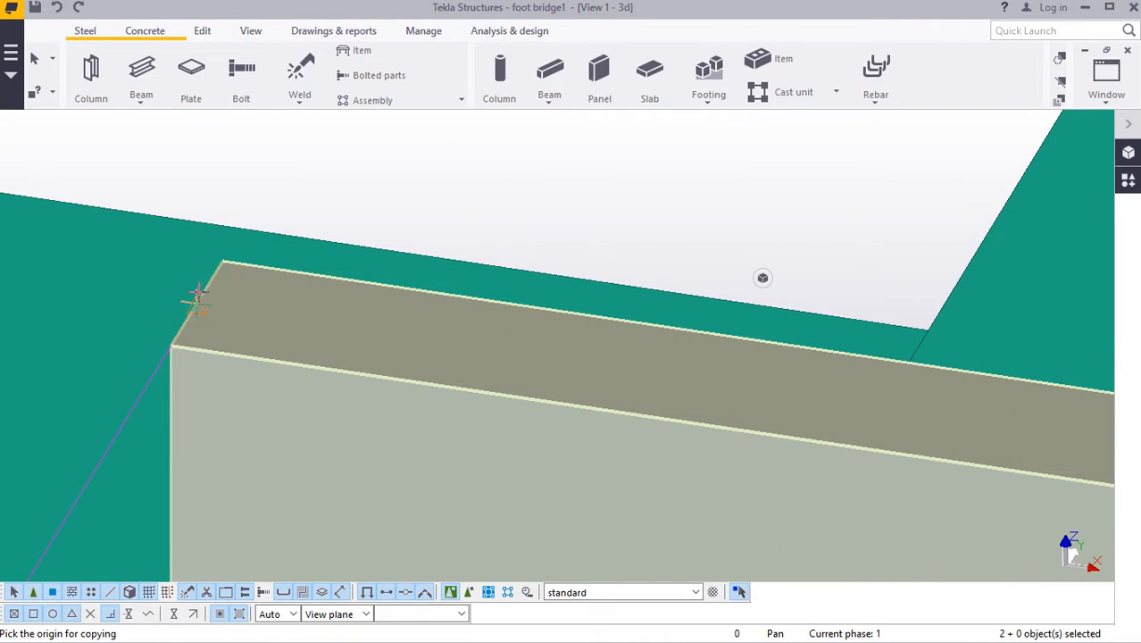
{"action": "left_click", "coordinate": [195, 302]}
{"action": "scroll", "coordinate": [165, 285], "scroll_direction": "down", "scroll_amount": 5}
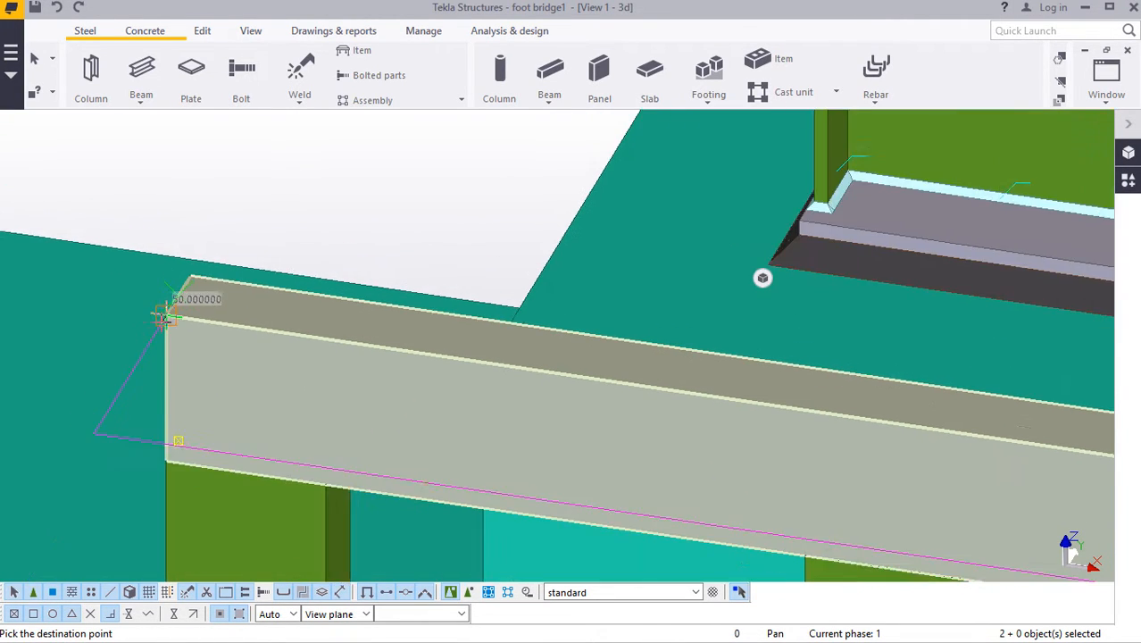
{"action": "scroll", "coordinate": [123, 287], "scroll_direction": "down", "scroll_amount": 5}
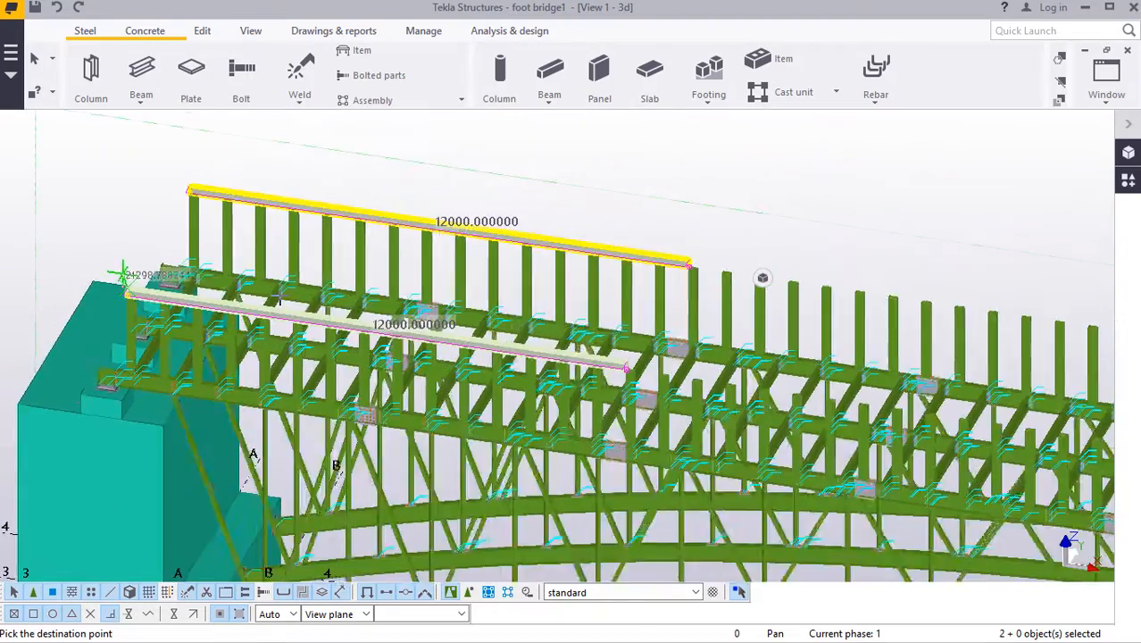
{"action": "scroll", "coordinate": [571, 321], "scroll_direction": "up", "scroll_amount": 7}
{"action": "scroll", "coordinate": [614, 329], "scroll_direction": "up", "scroll_amount": 10}
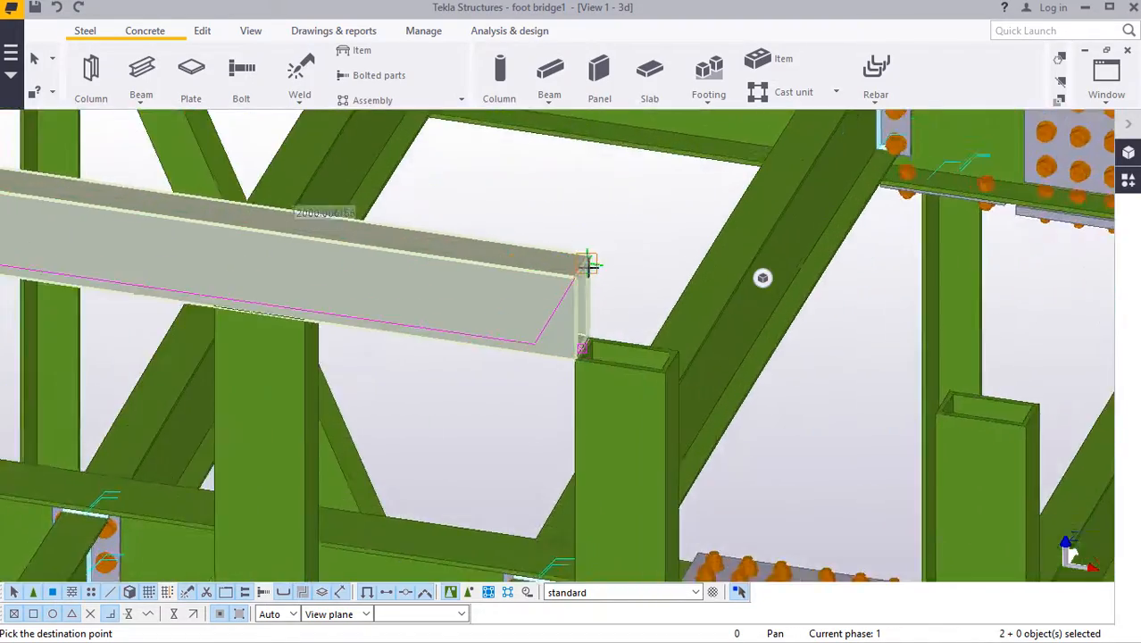
{"action": "scroll", "coordinate": [575, 265], "scroll_direction": "up", "scroll_amount": 4}
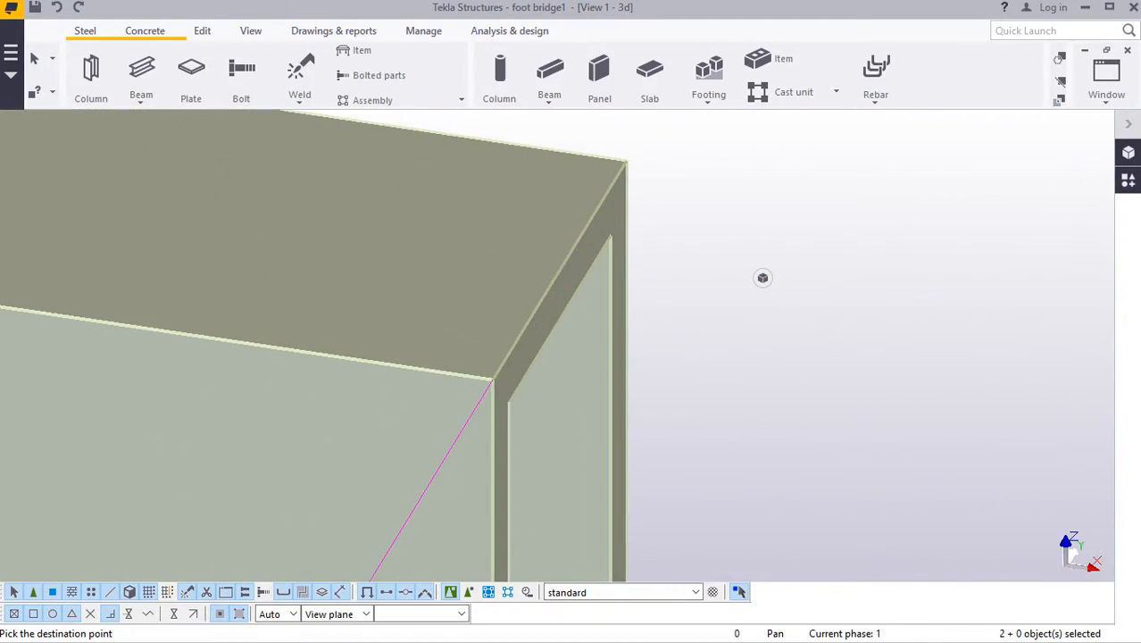
{"action": "scroll", "coordinate": [558, 268], "scroll_direction": "down", "scroll_amount": 6}
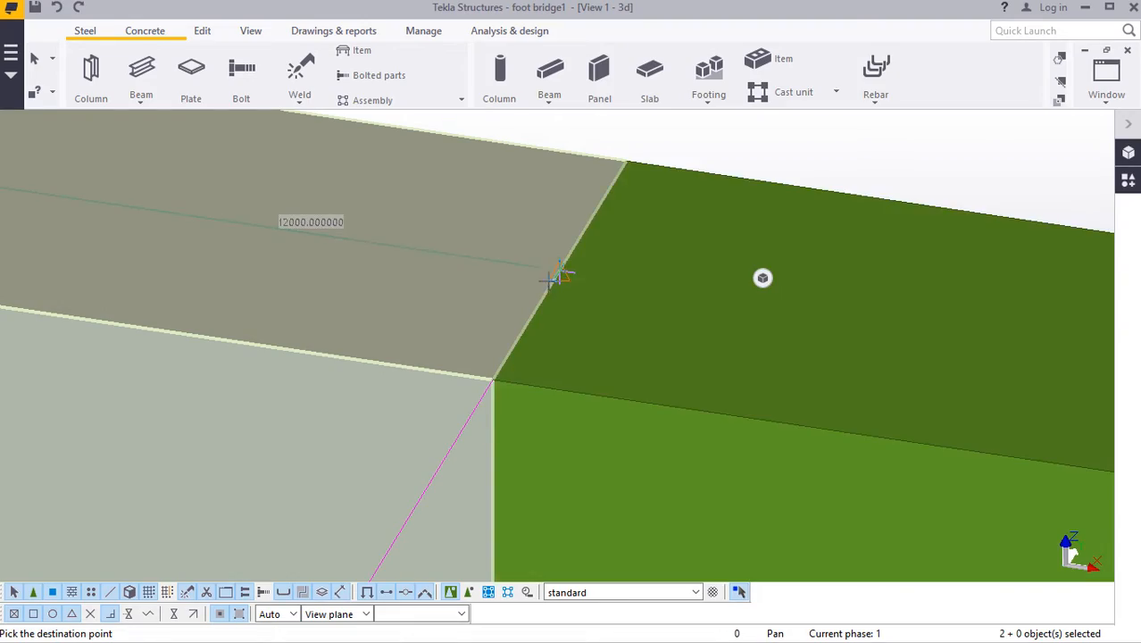
{"action": "scroll", "coordinate": [339, 284], "scroll_direction": "down", "scroll_amount": 10}
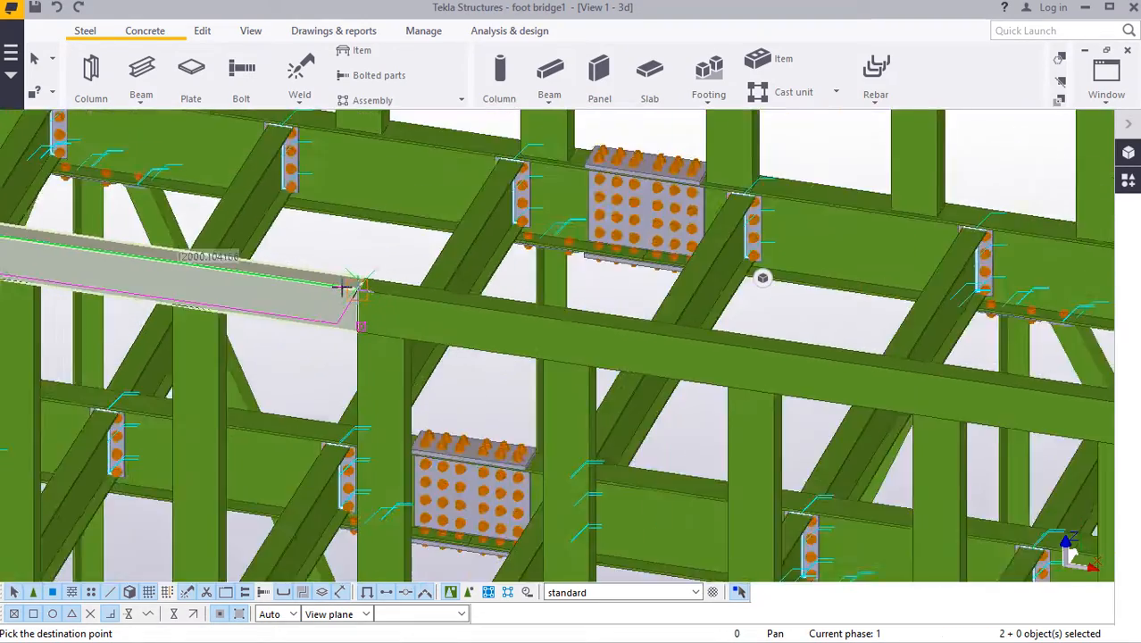
{"action": "scroll", "coordinate": [458, 254], "scroll_direction": "up", "scroll_amount": 8}
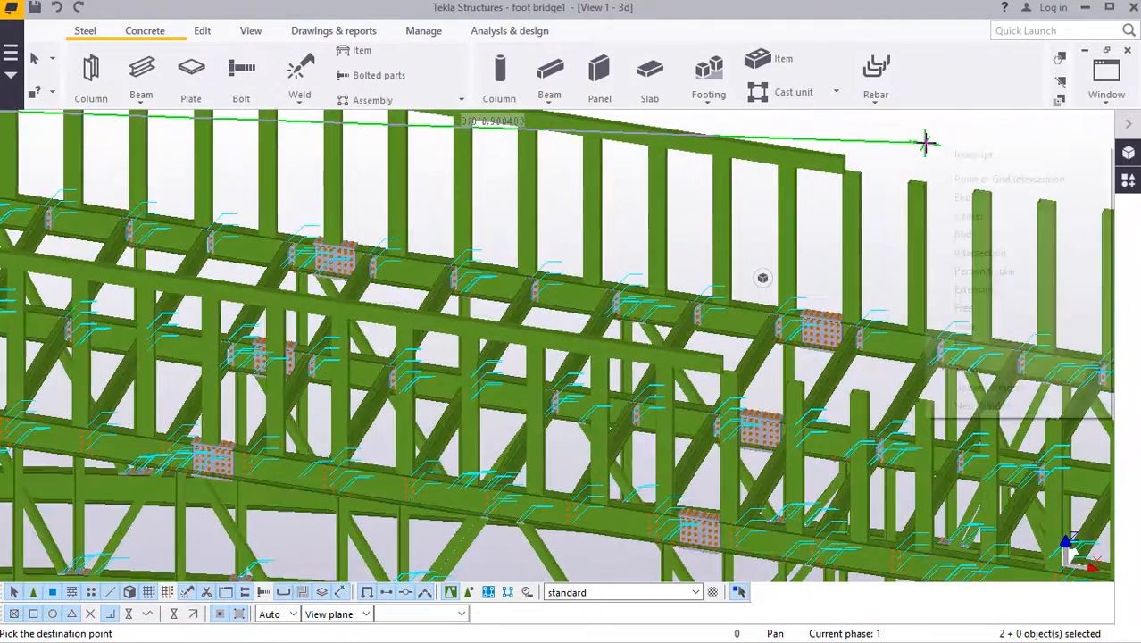
{"action": "left_click", "coordinate": [970, 158]}
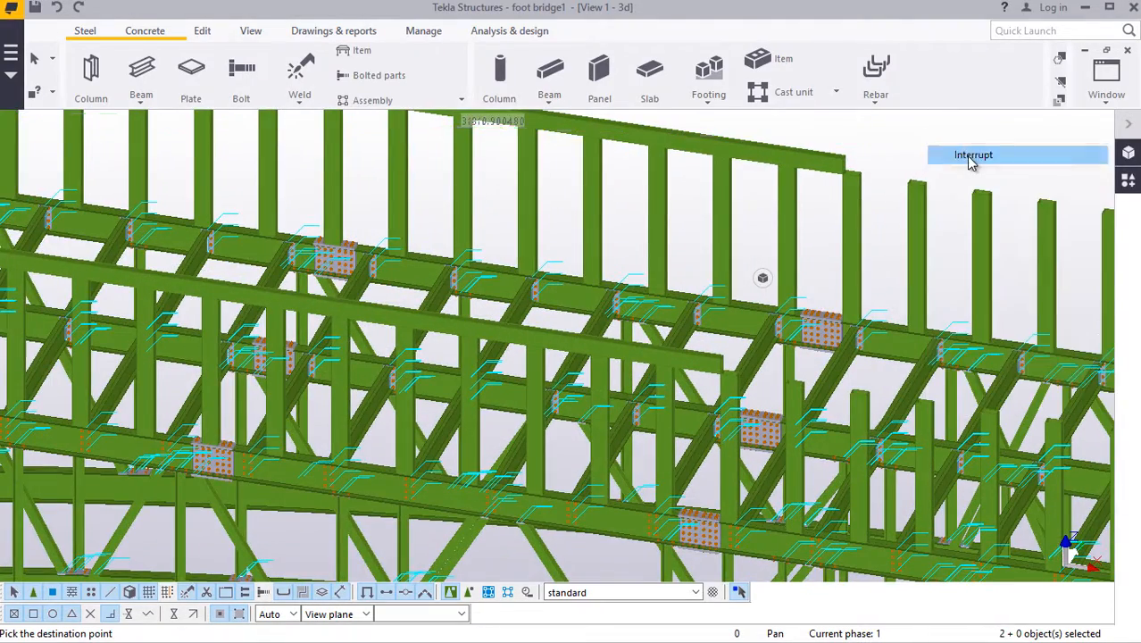
Step: Copy all four top rail beams 24000 mm along the span, from the first rail's start to the second rail's far end
{"action": "scroll", "coordinate": [706, 319], "scroll_direction": "down", "scroll_amount": 5}
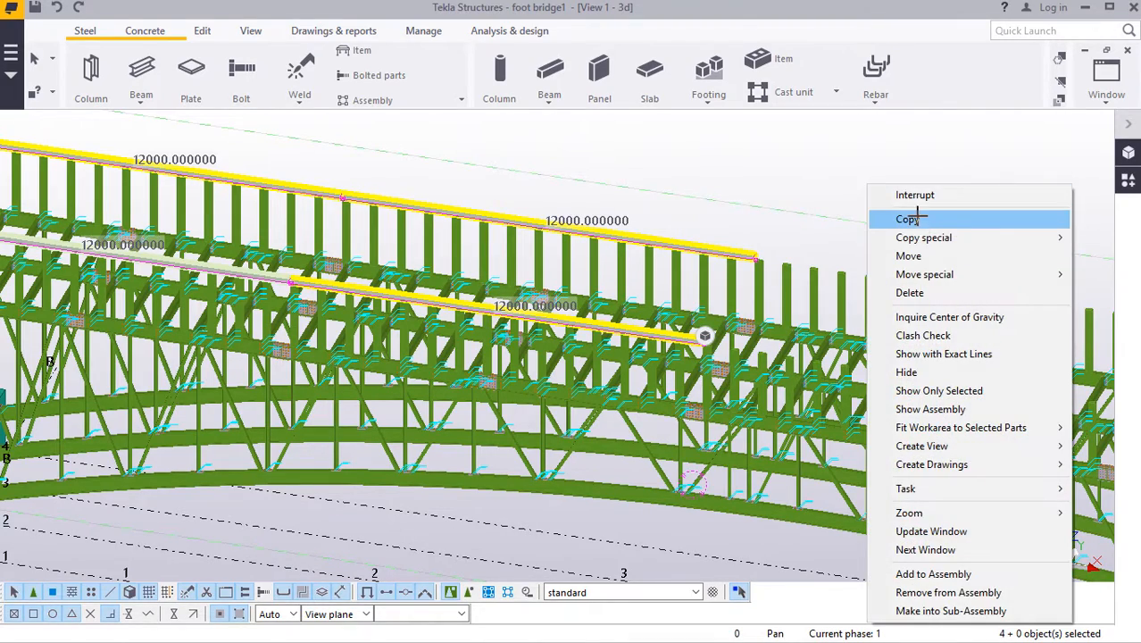
{"action": "scroll", "coordinate": [809, 285], "scroll_direction": "down", "scroll_amount": 6}
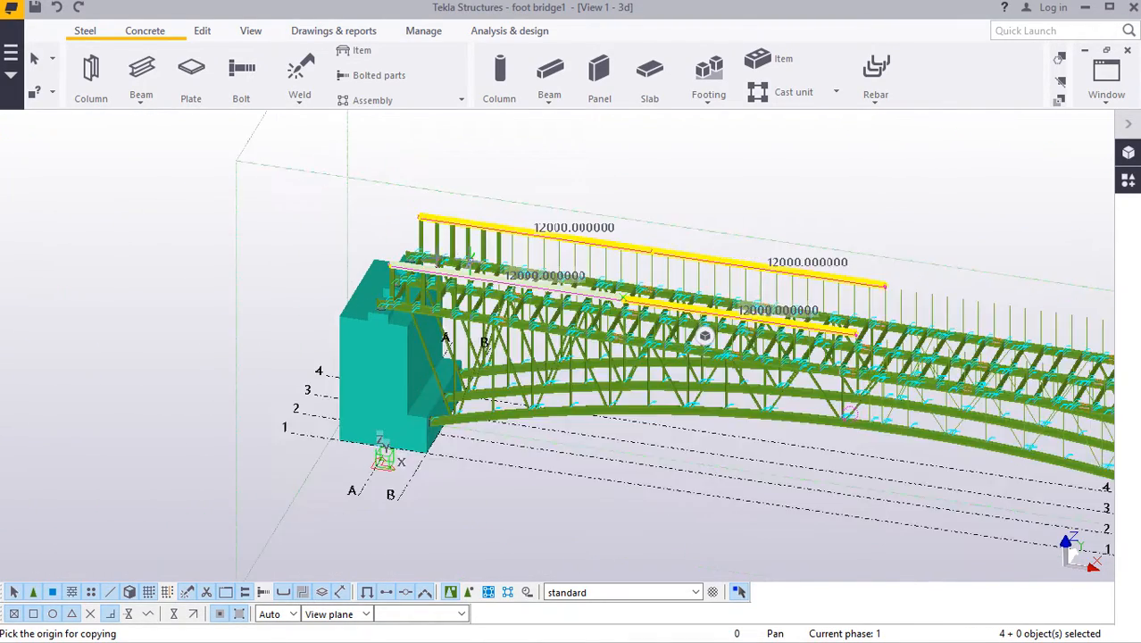
{"action": "scroll", "coordinate": [266, 268], "scroll_direction": "up", "scroll_amount": 10}
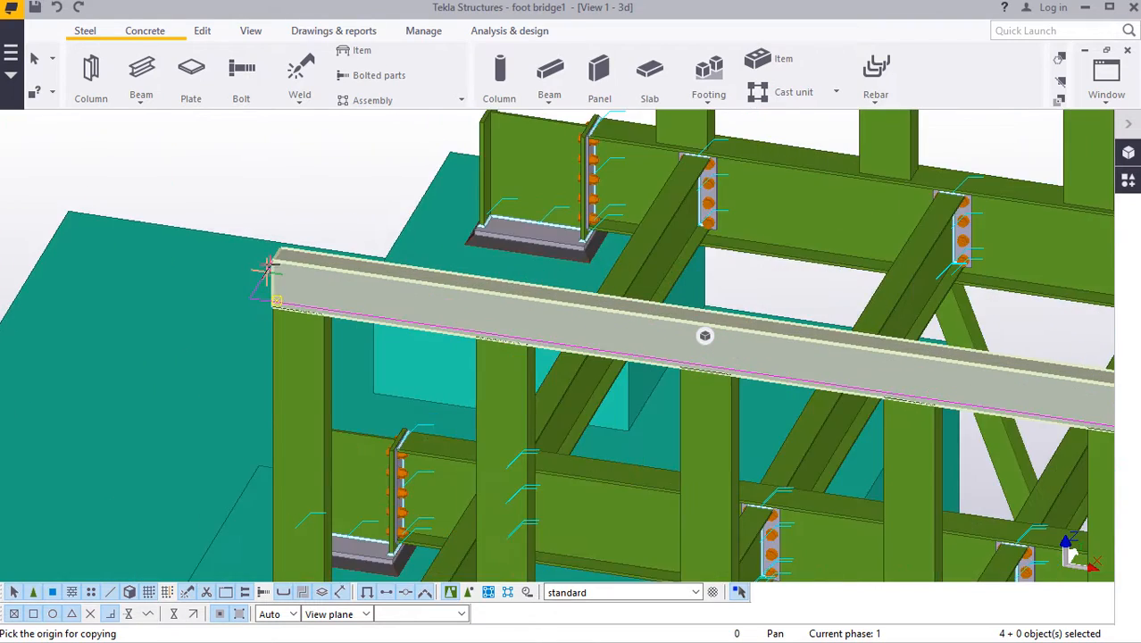
{"action": "scroll", "coordinate": [266, 268], "scroll_direction": "up", "scroll_amount": 8}
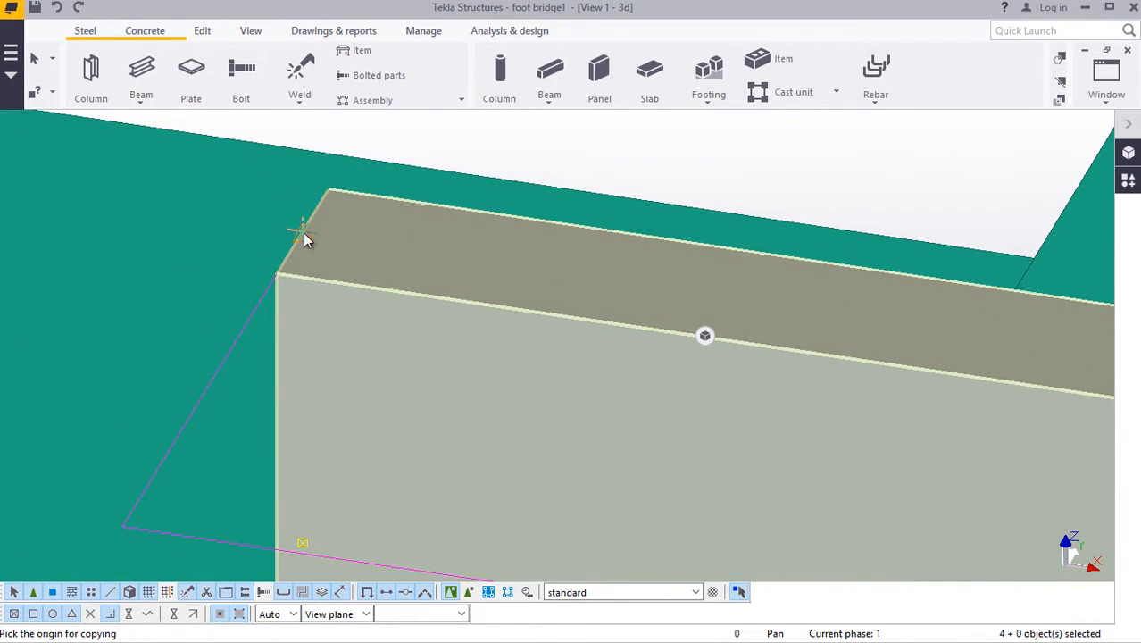
{"action": "scroll", "coordinate": [302, 233], "scroll_direction": "down", "scroll_amount": 2}
{"action": "left_click", "coordinate": [303, 232]}
{"action": "scroll", "coordinate": [303, 232], "scroll_direction": "down", "scroll_amount": 6}
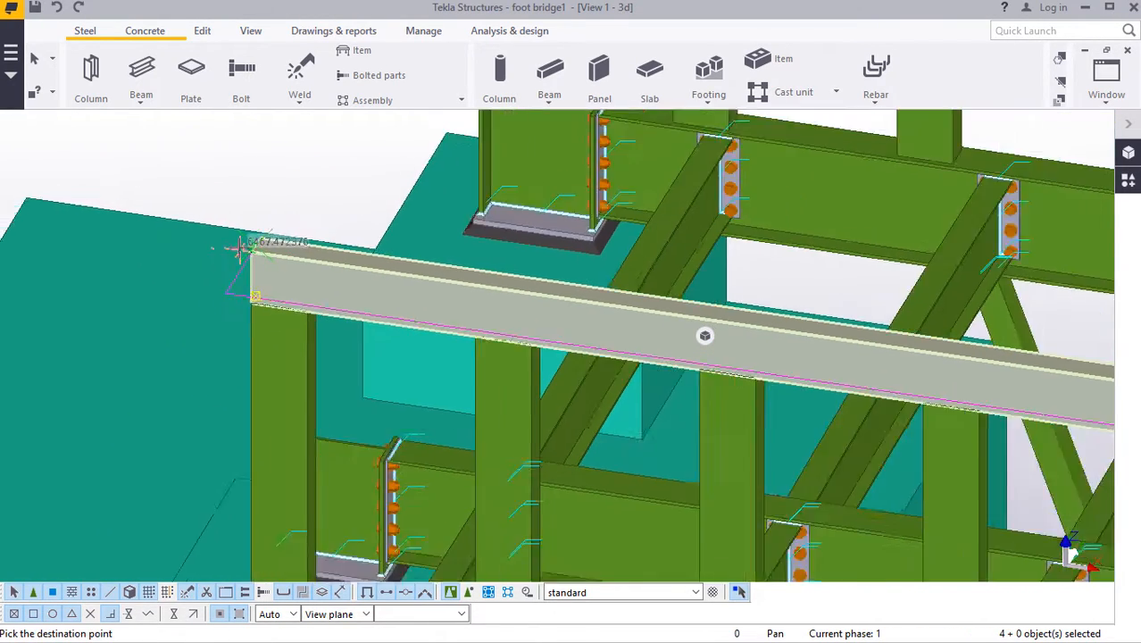
{"action": "scroll", "coordinate": [239, 248], "scroll_direction": "down", "scroll_amount": 10}
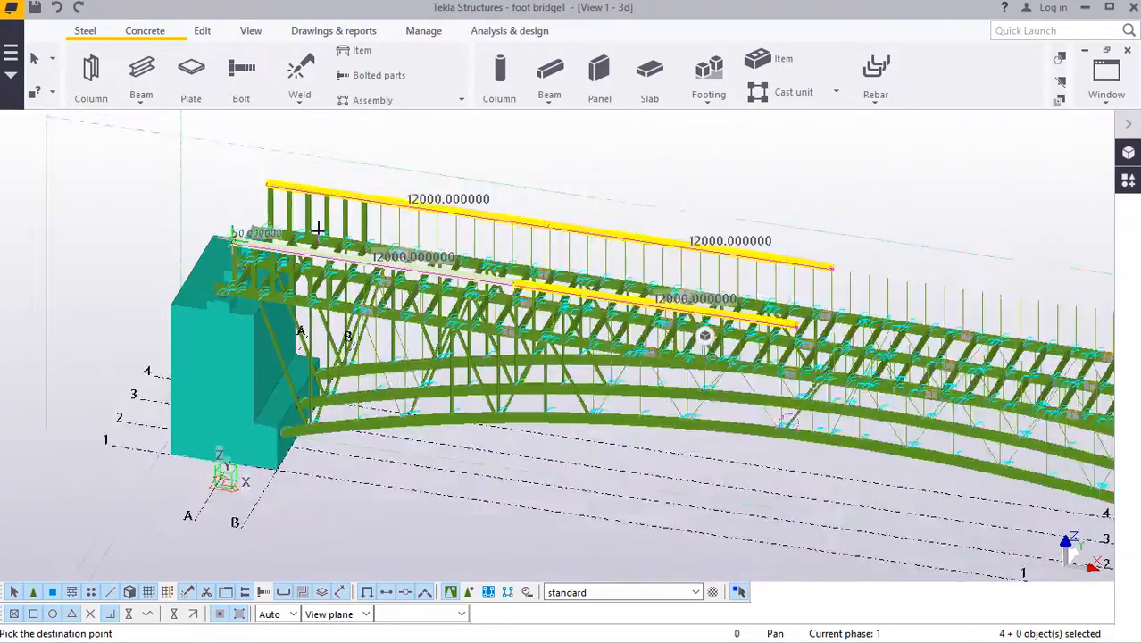
{"action": "scroll", "coordinate": [786, 319], "scroll_direction": "up", "scroll_amount": 8}
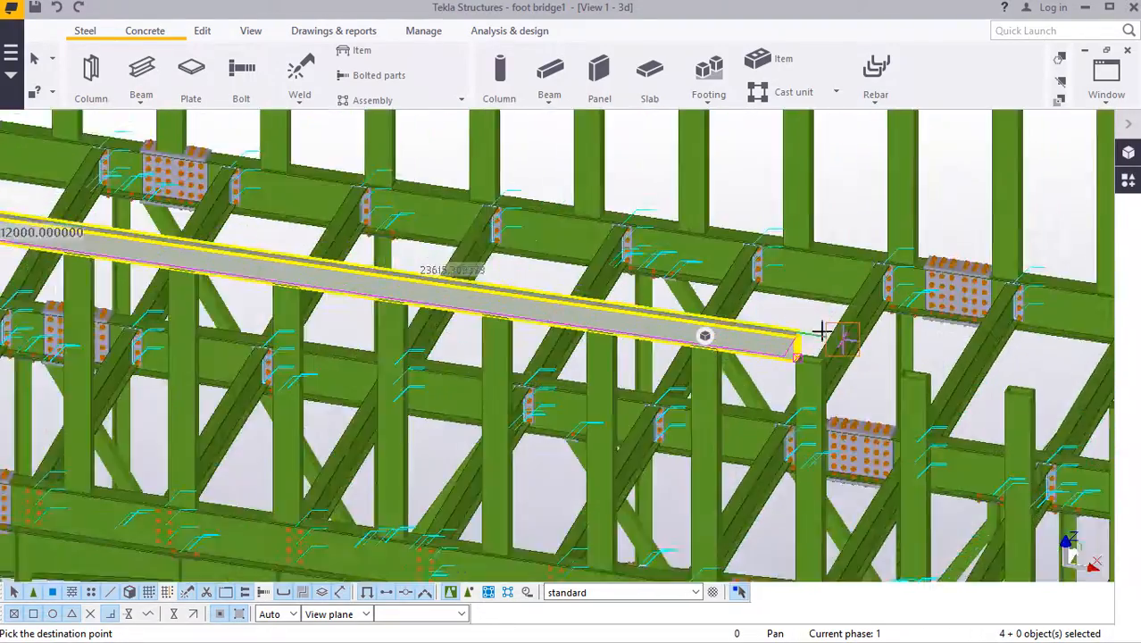
{"action": "scroll", "coordinate": [808, 331], "scroll_direction": "up", "scroll_amount": 8}
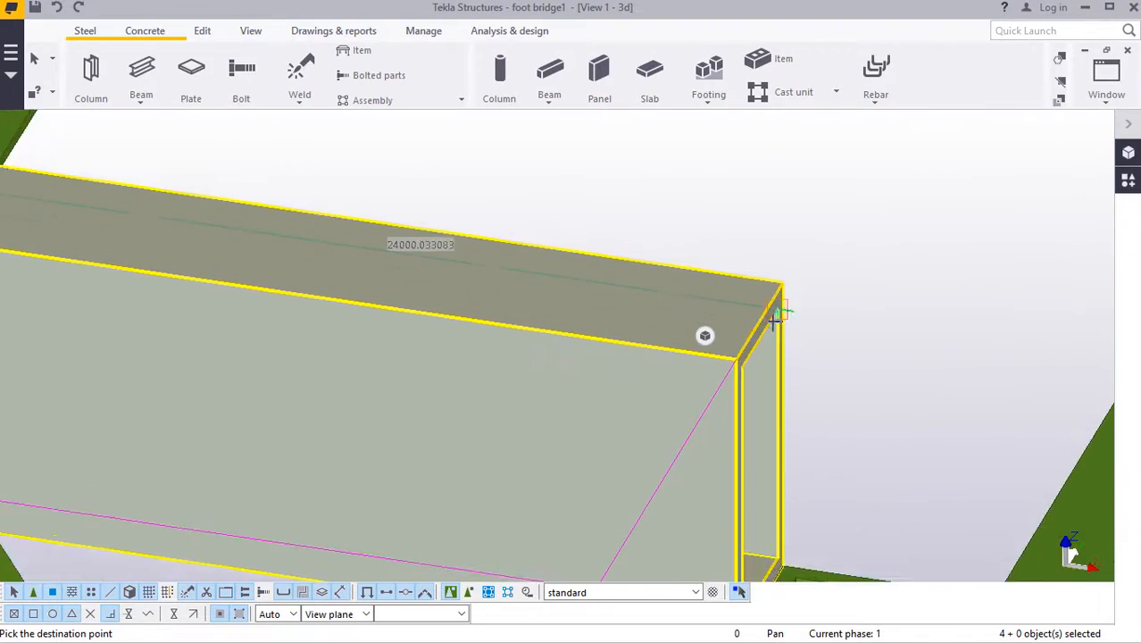
{"action": "scroll", "coordinate": [777, 317], "scroll_direction": "up", "scroll_amount": 2}
{"action": "scroll", "coordinate": [749, 326], "scroll_direction": "down", "scroll_amount": 10}
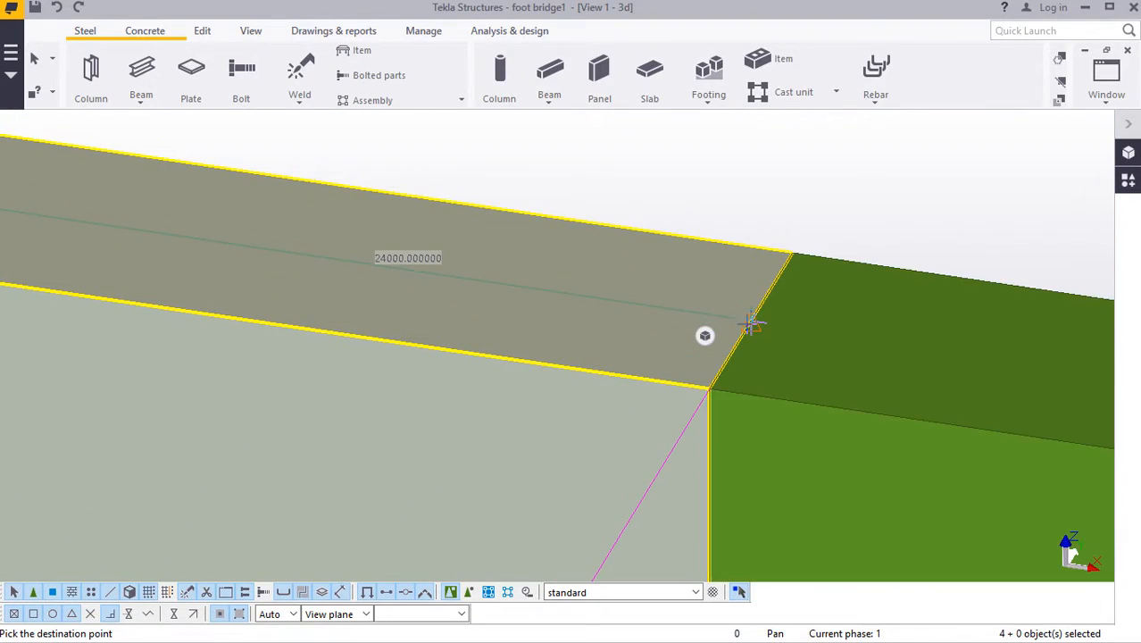
Step: Finish copying the top rail beams along the span and end the Copy command
{"action": "scroll", "coordinate": [410, 313], "scroll_direction": "down", "scroll_amount": 10}
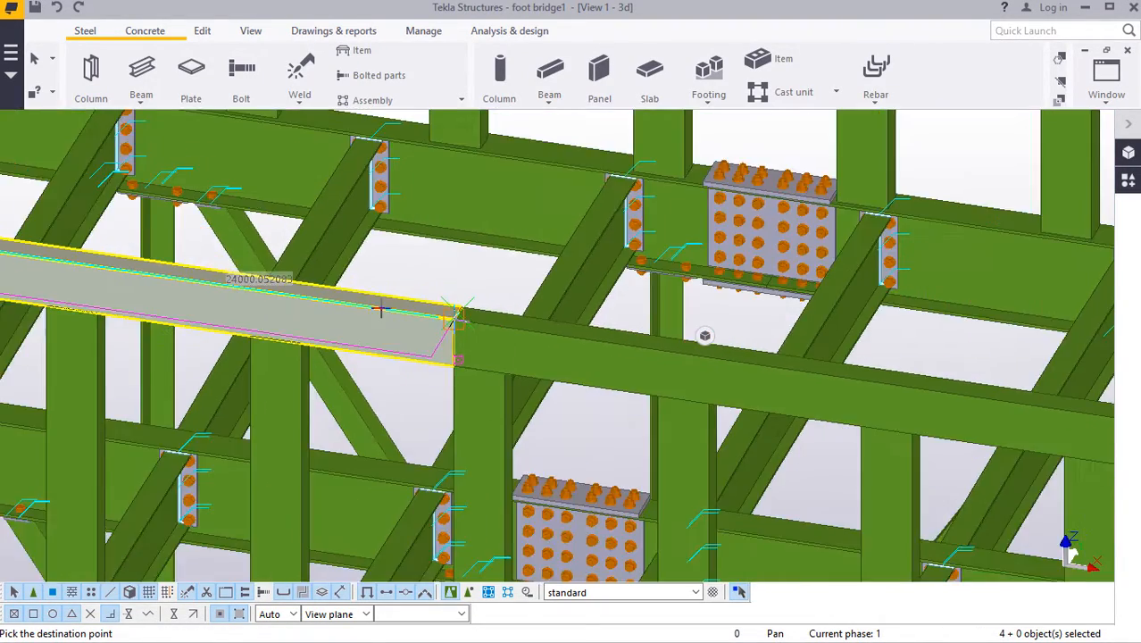
{"action": "scroll", "coordinate": [369, 301], "scroll_direction": "down", "scroll_amount": 5}
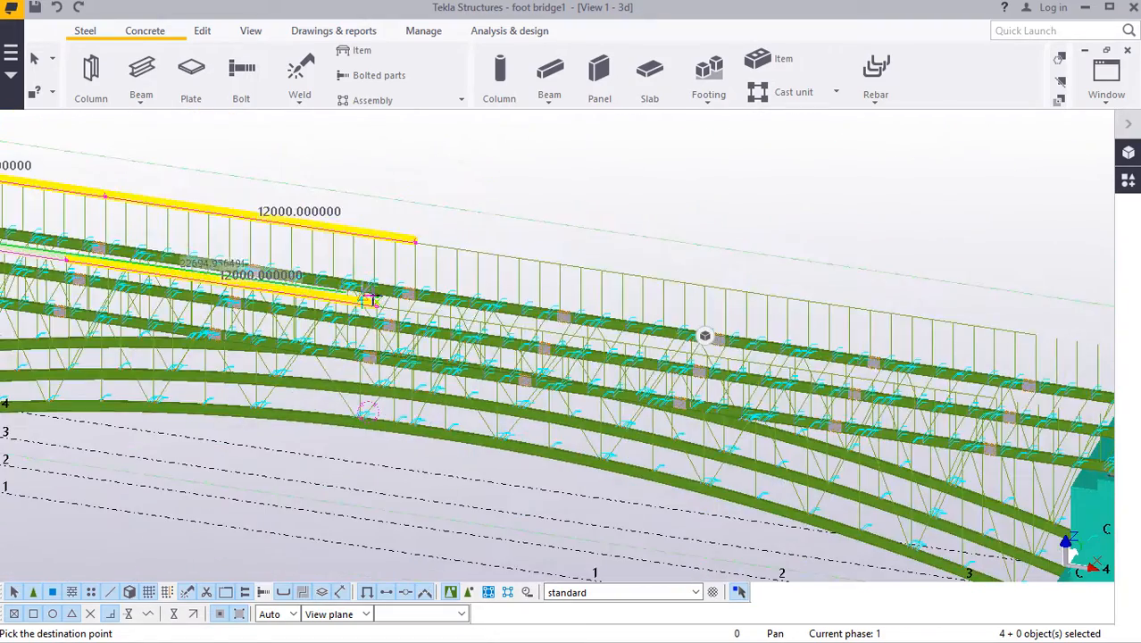
{"action": "scroll", "coordinate": [947, 348], "scroll_direction": "up", "scroll_amount": 10}
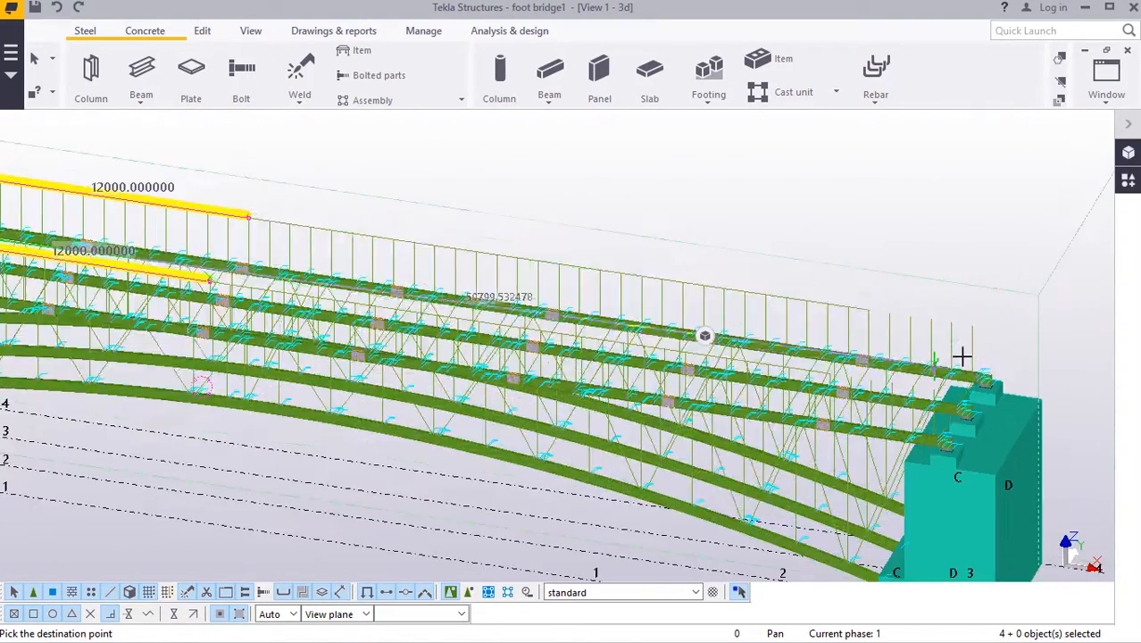
{"action": "right_click", "coordinate": [914, 183]}
{"action": "left_click", "coordinate": [964, 195]}
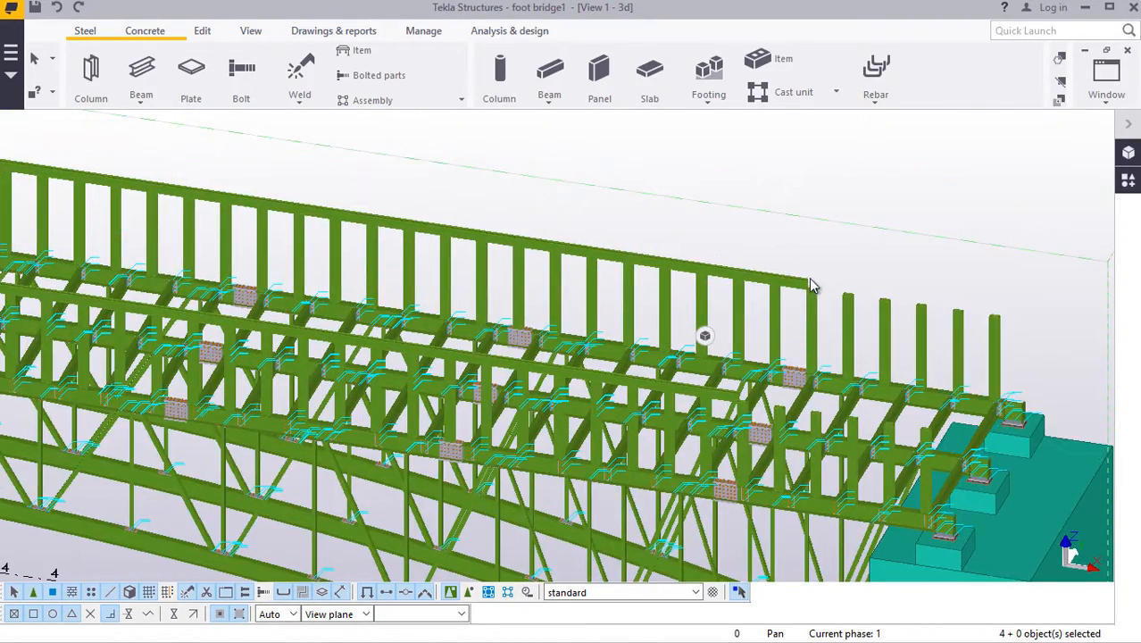
Step: Model a 4200 mm closing top rail beam from the lower end-edge midpoint of the near-side rail to the last post's outer top-edge midpoint
{"action": "scroll", "coordinate": [812, 279], "scroll_direction": "up", "scroll_amount": 6}
{"action": "scroll", "coordinate": [815, 284], "scroll_direction": "up", "scroll_amount": 5}
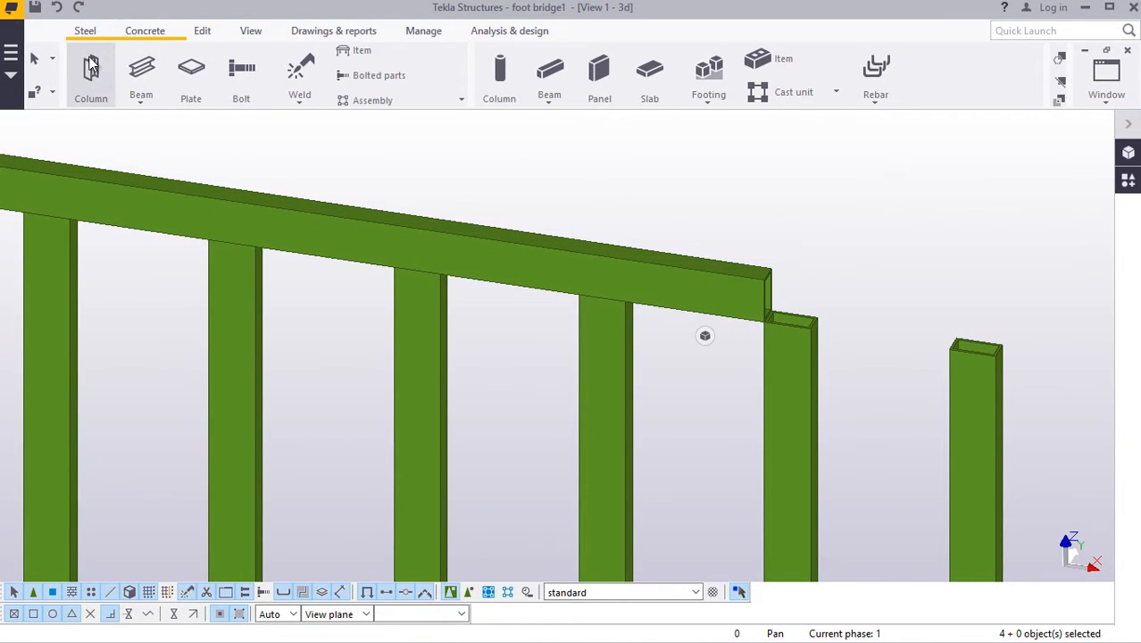
{"action": "left_click", "coordinate": [141, 102]}
{"action": "left_click", "coordinate": [153, 123]}
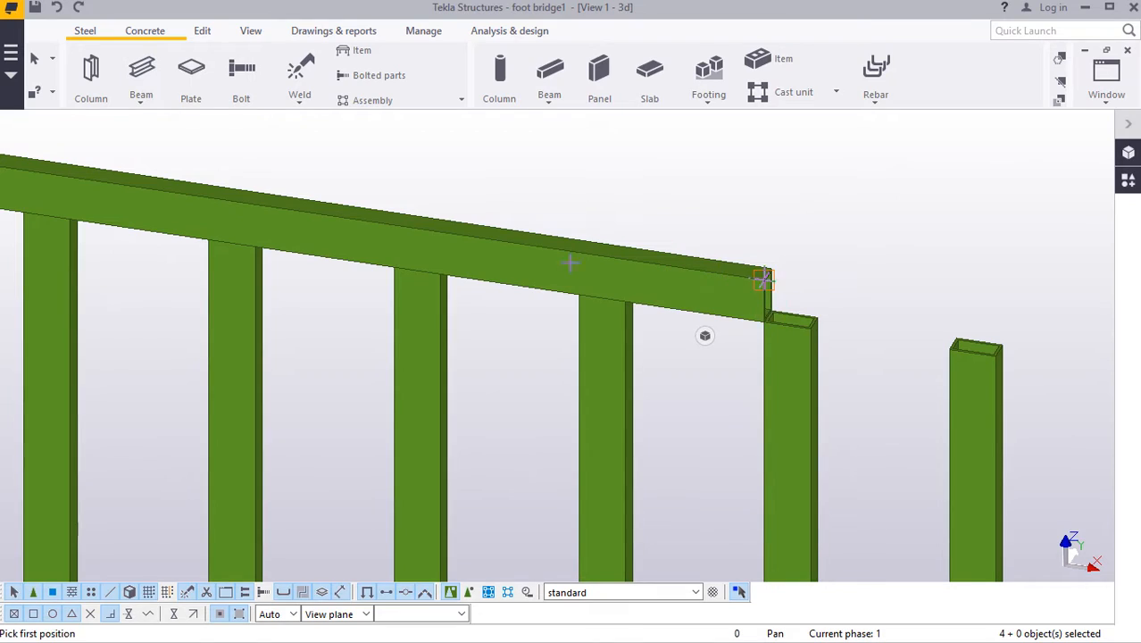
{"action": "scroll", "coordinate": [483, 222], "scroll_direction": "down", "scroll_amount": 6}
{"action": "scroll", "coordinate": [382, 423], "scroll_direction": "up", "scroll_amount": 5}
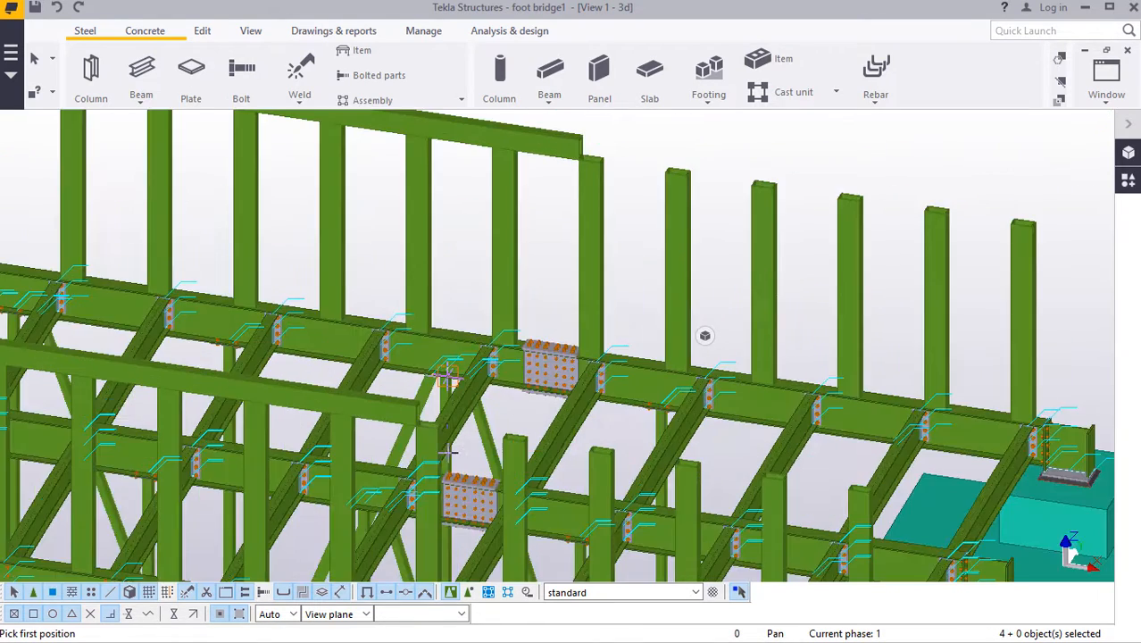
{"action": "scroll", "coordinate": [382, 423], "scroll_direction": "up", "scroll_amount": 8}
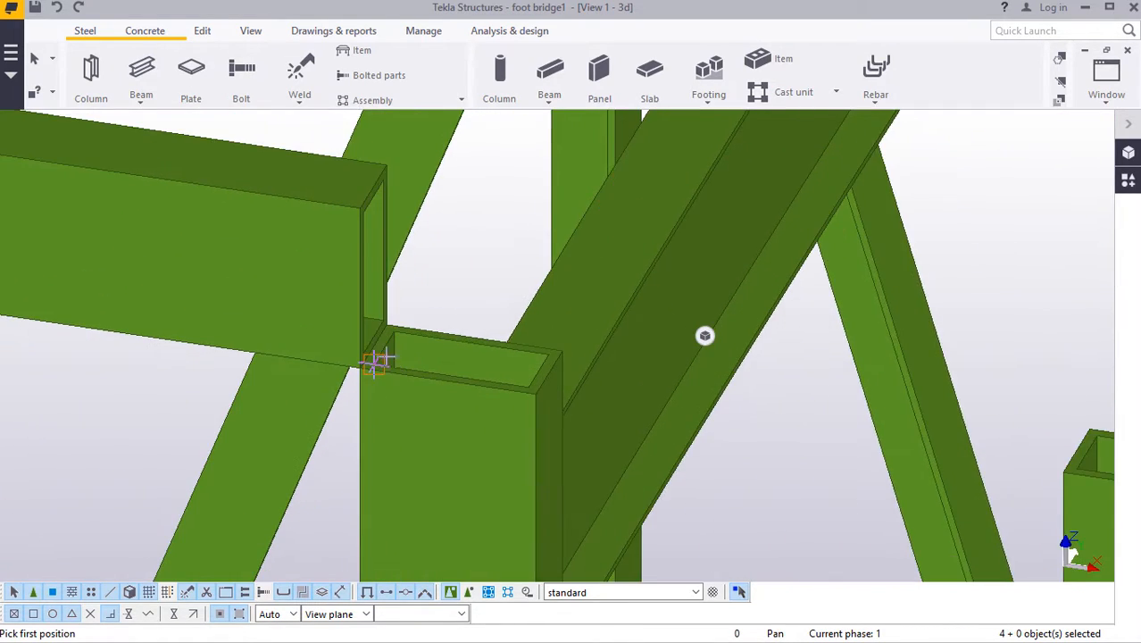
{"action": "scroll", "coordinate": [379, 334], "scroll_direction": "up", "scroll_amount": 1}
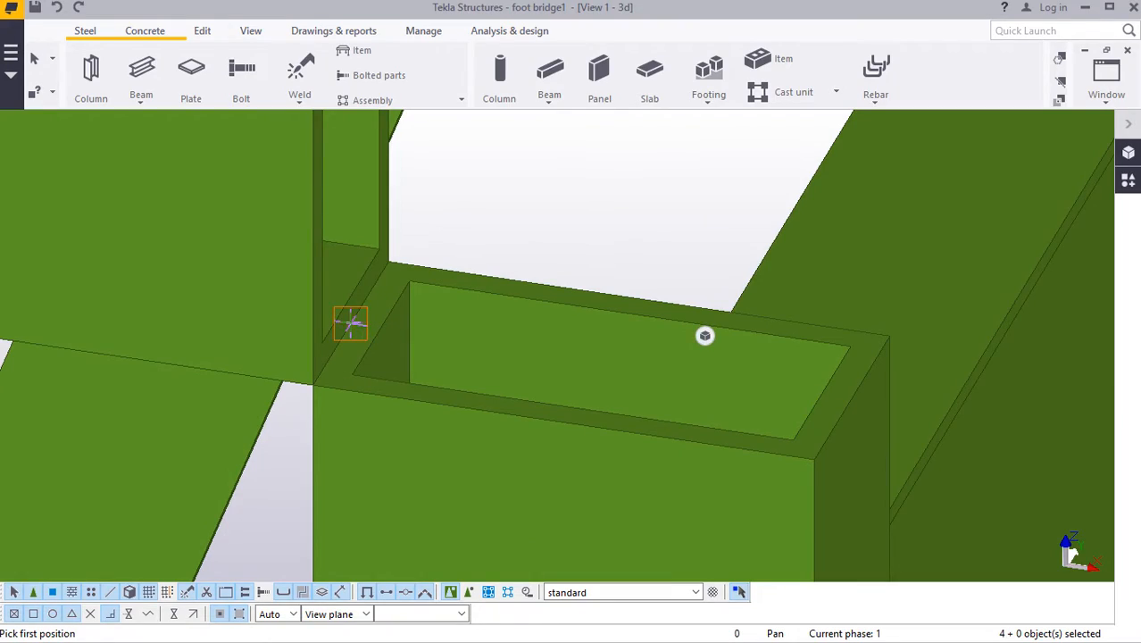
{"action": "scroll", "coordinate": [350, 324], "scroll_direction": "down", "scroll_amount": 8}
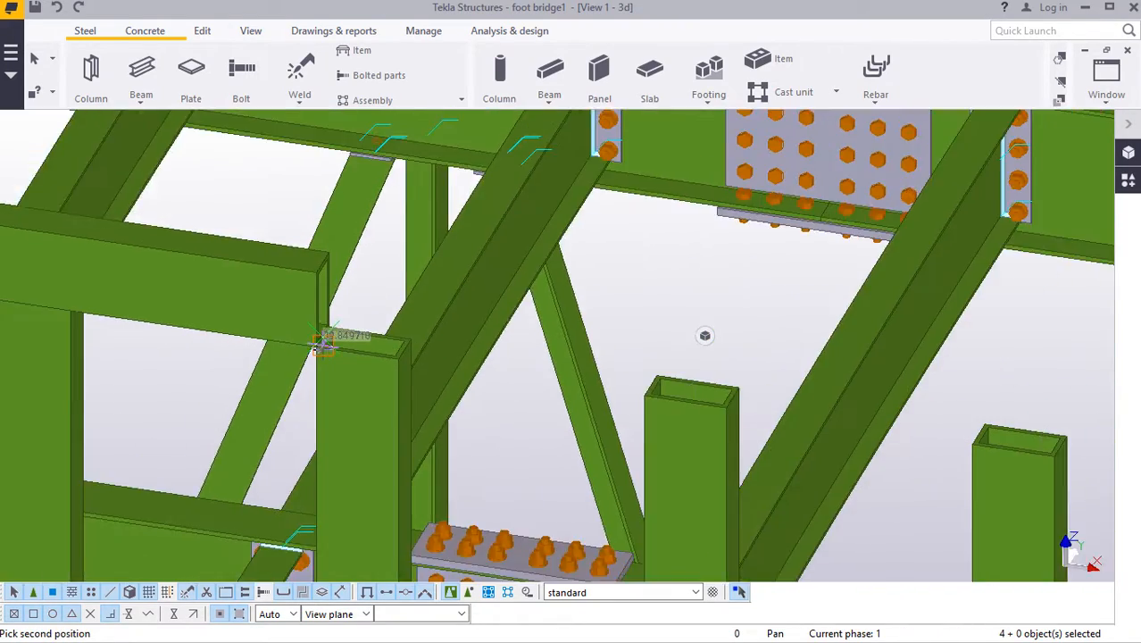
{"action": "scroll", "coordinate": [332, 338], "scroll_direction": "down", "scroll_amount": 3}
{"action": "scroll", "coordinate": [750, 406], "scroll_direction": "up", "scroll_amount": 2}
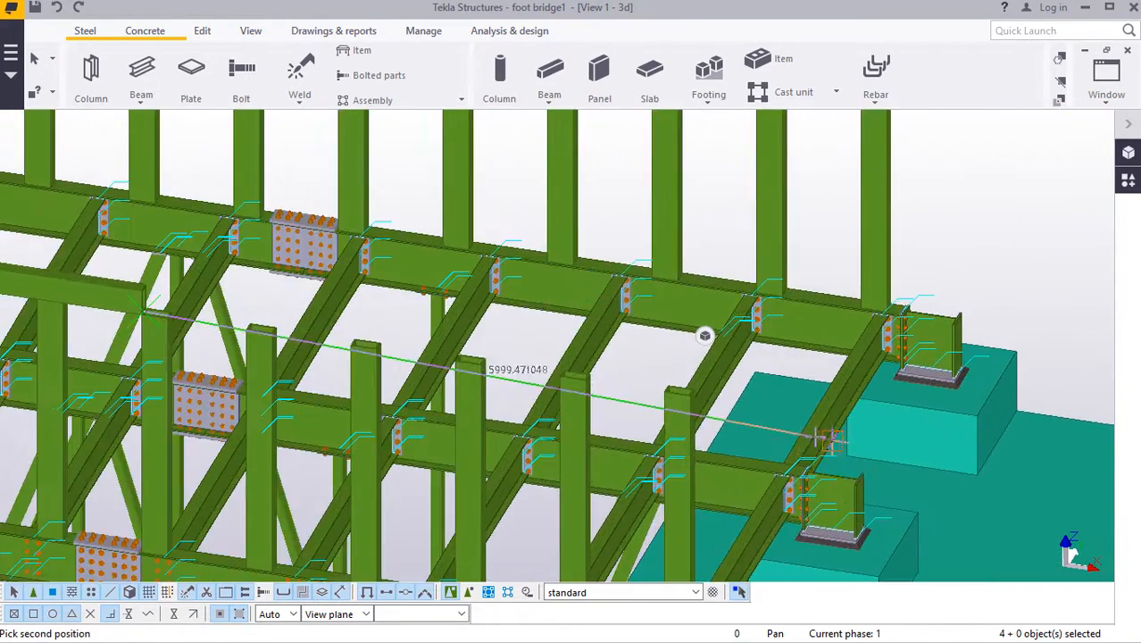
{"action": "scroll", "coordinate": [650, 382], "scroll_direction": "up", "scroll_amount": 6}
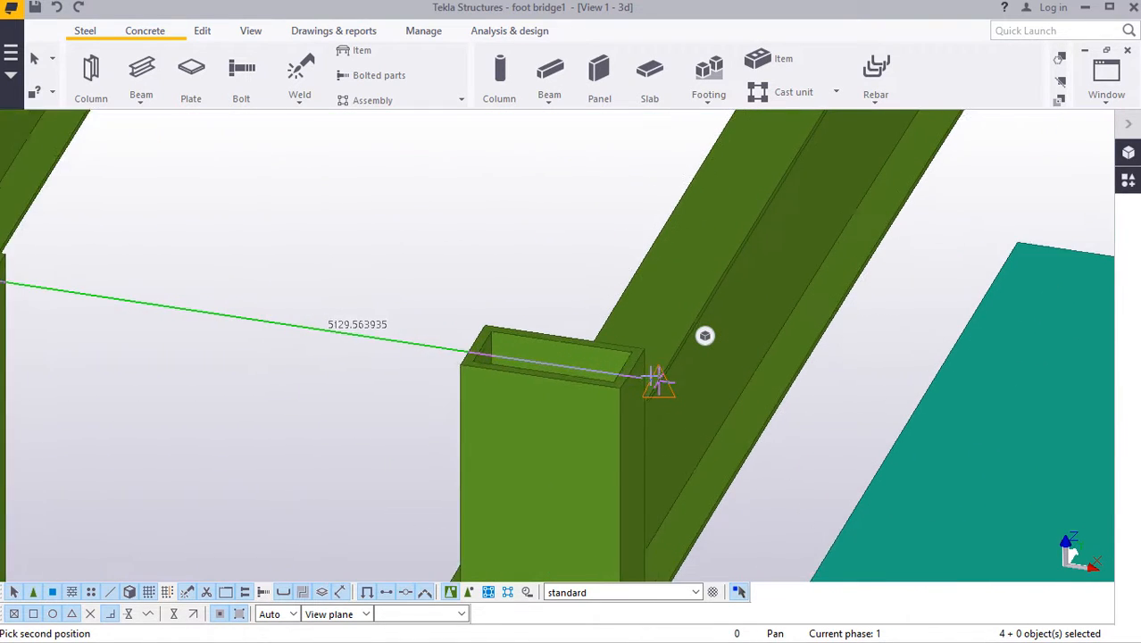
{"action": "left_click", "coordinate": [629, 368]}
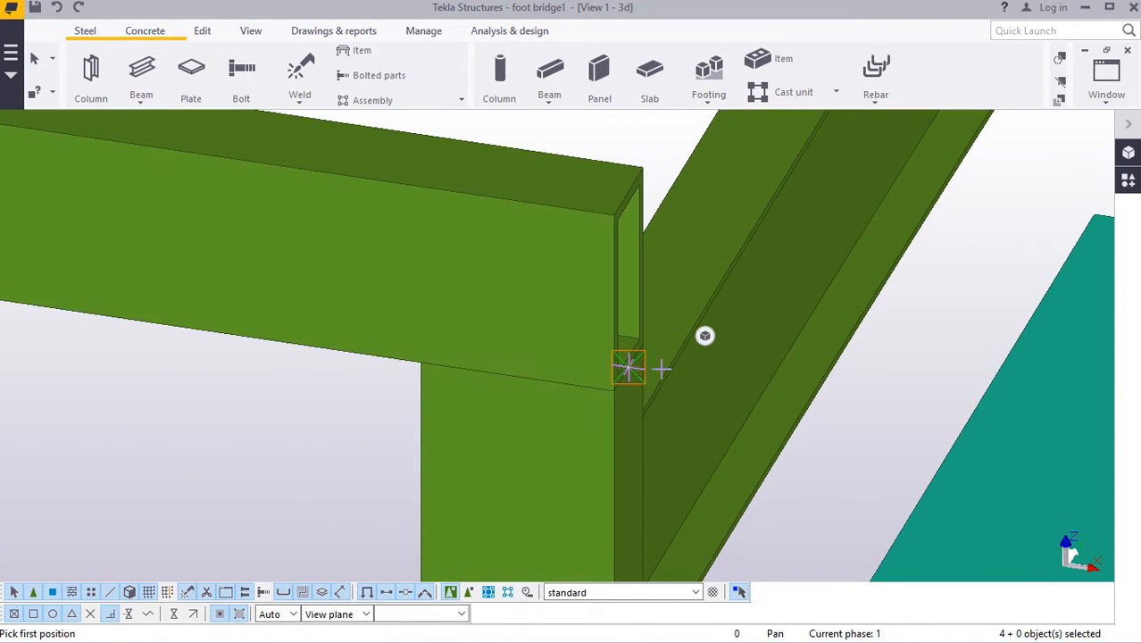
{"action": "right_click", "coordinate": [832, 376]}
{"action": "left_click", "coordinate": [876, 117]}
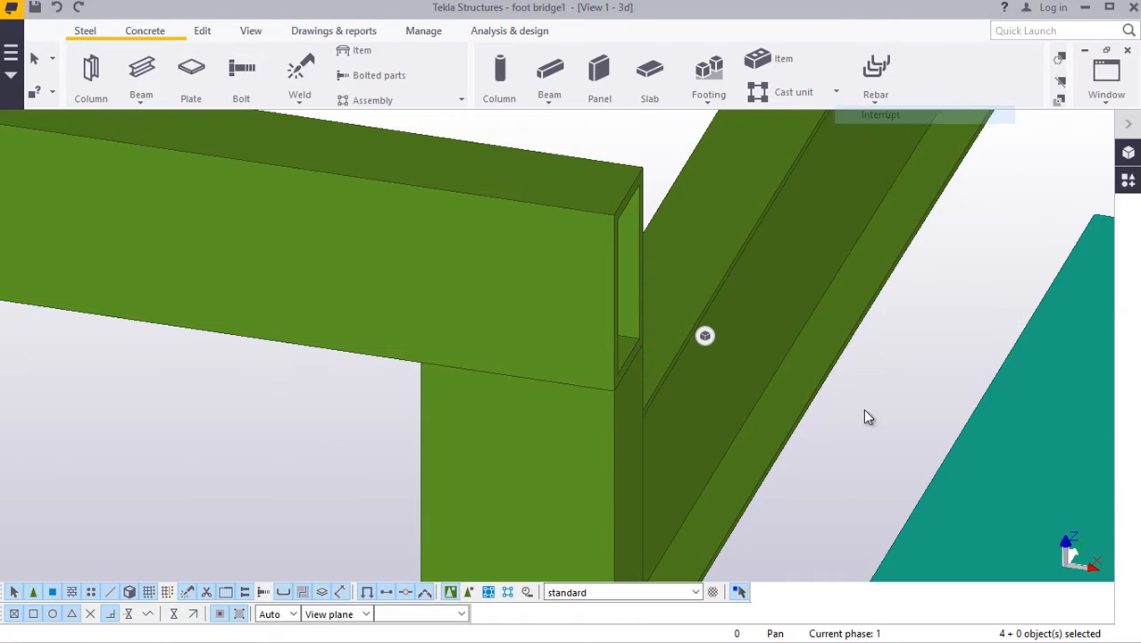
Step: Copy the closing top rail beam 5000 mm across the bridge, from its lower end corner to the matching top corner of the opposite last post
{"action": "scroll", "coordinate": [831, 421], "scroll_direction": "down", "scroll_amount": 3}
{"action": "scroll", "coordinate": [829, 426], "scroll_direction": "down", "scroll_amount": 2}
{"action": "right_click", "coordinate": [637, 374]}
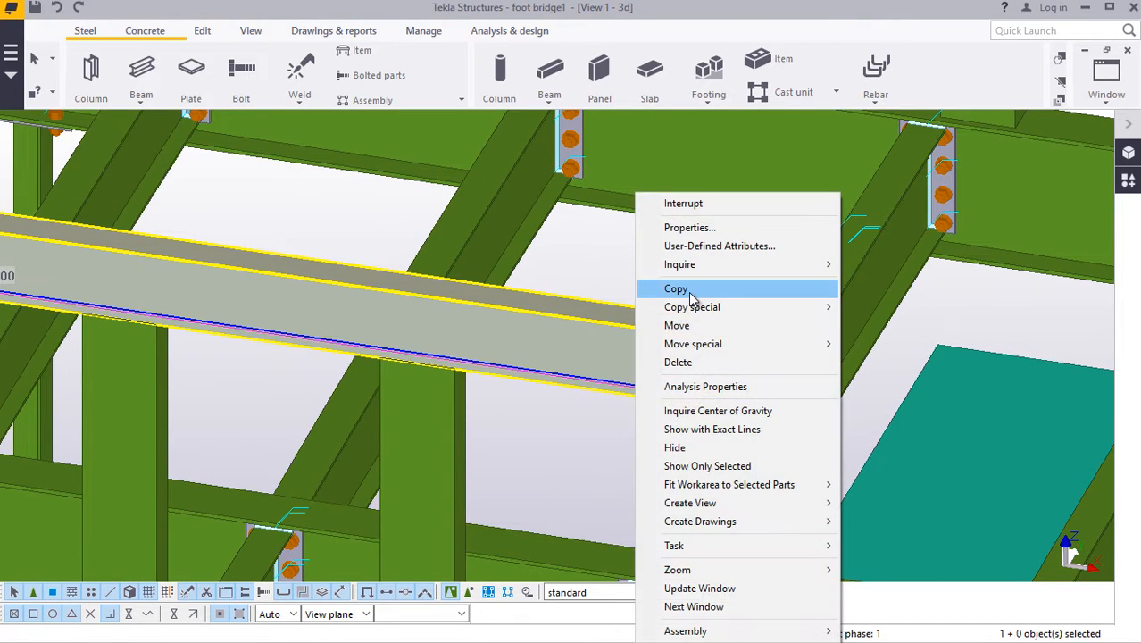
{"action": "left_click", "coordinate": [688, 288]}
{"action": "scroll", "coordinate": [734, 412], "scroll_direction": "up", "scroll_amount": 5}
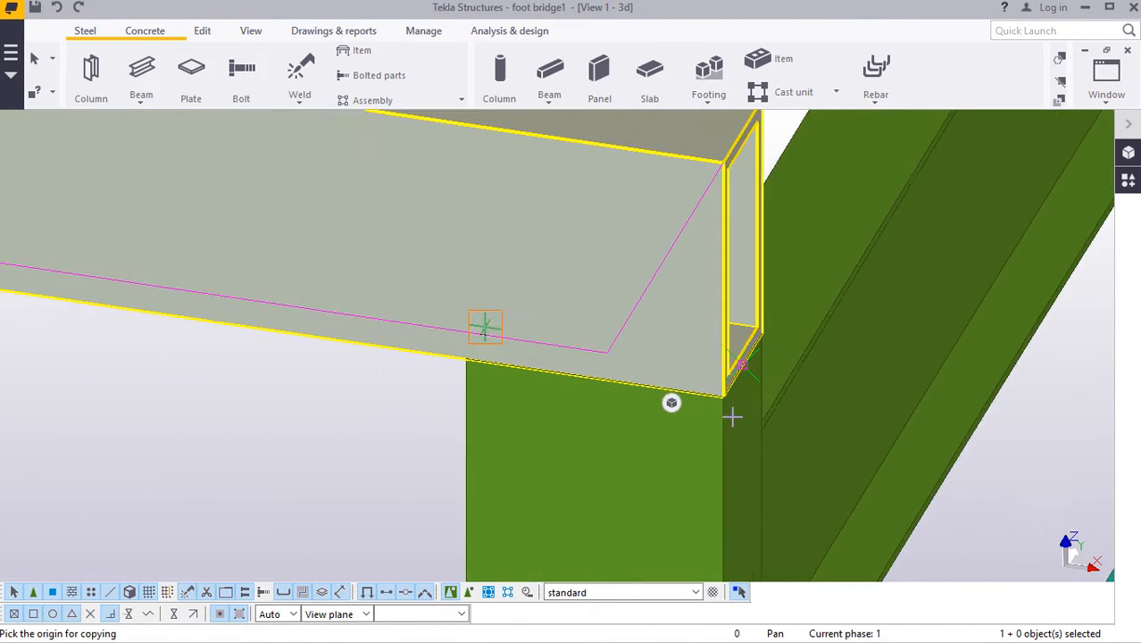
{"action": "scroll", "coordinate": [721, 391], "scroll_direction": "up", "scroll_amount": 3}
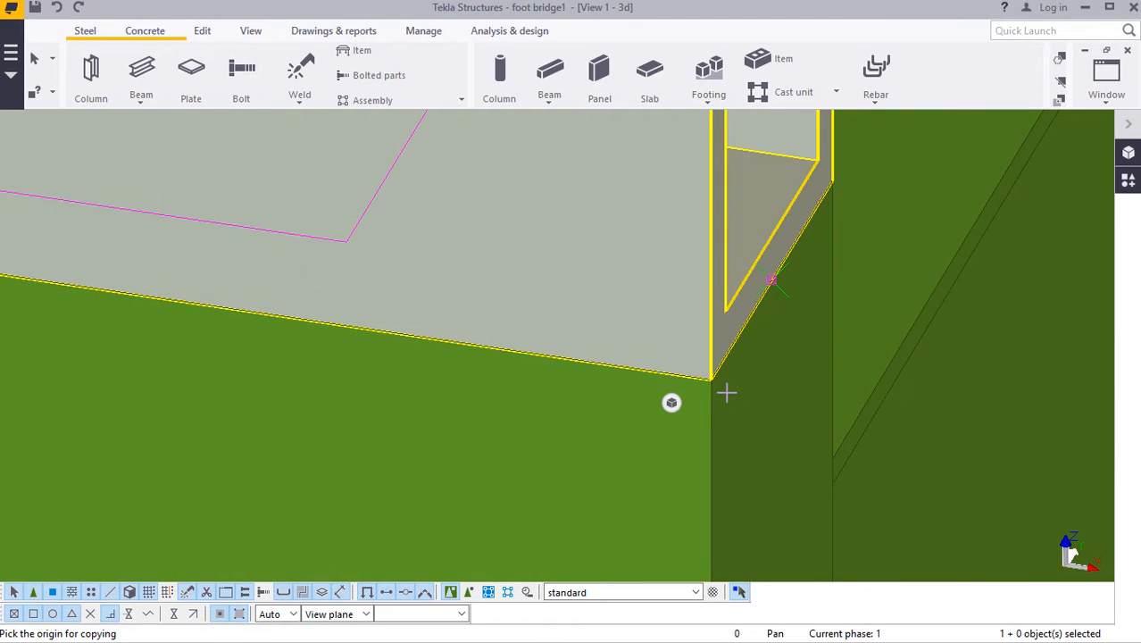
{"action": "scroll", "coordinate": [712, 380], "scroll_direction": "down", "scroll_amount": 5}
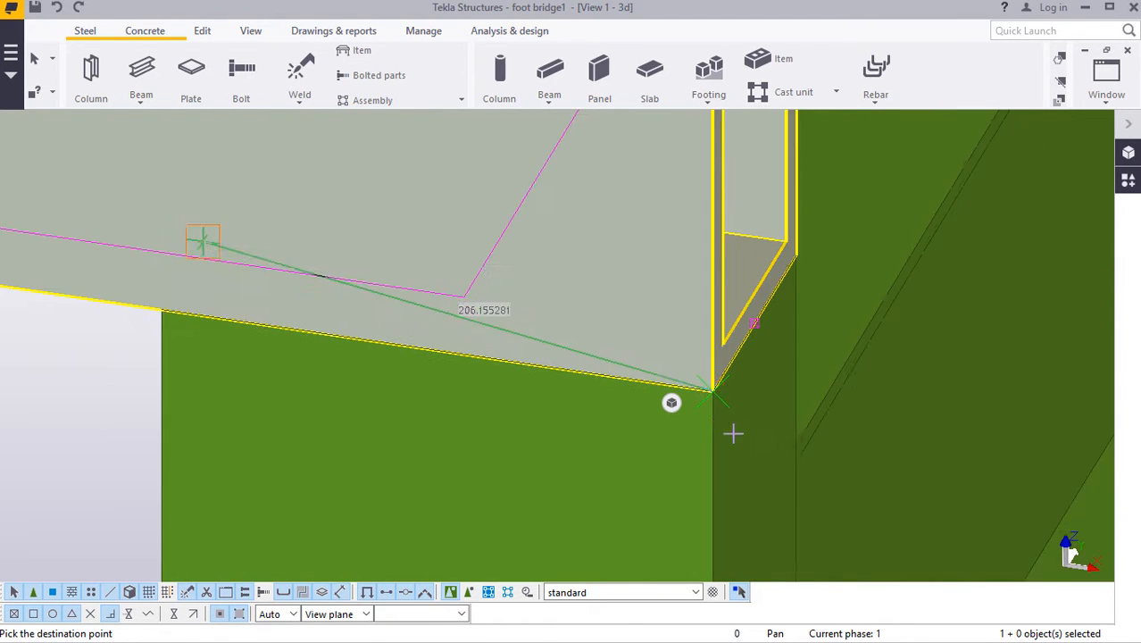
{"action": "scroll", "coordinate": [717, 478], "scroll_direction": "down", "scroll_amount": 5}
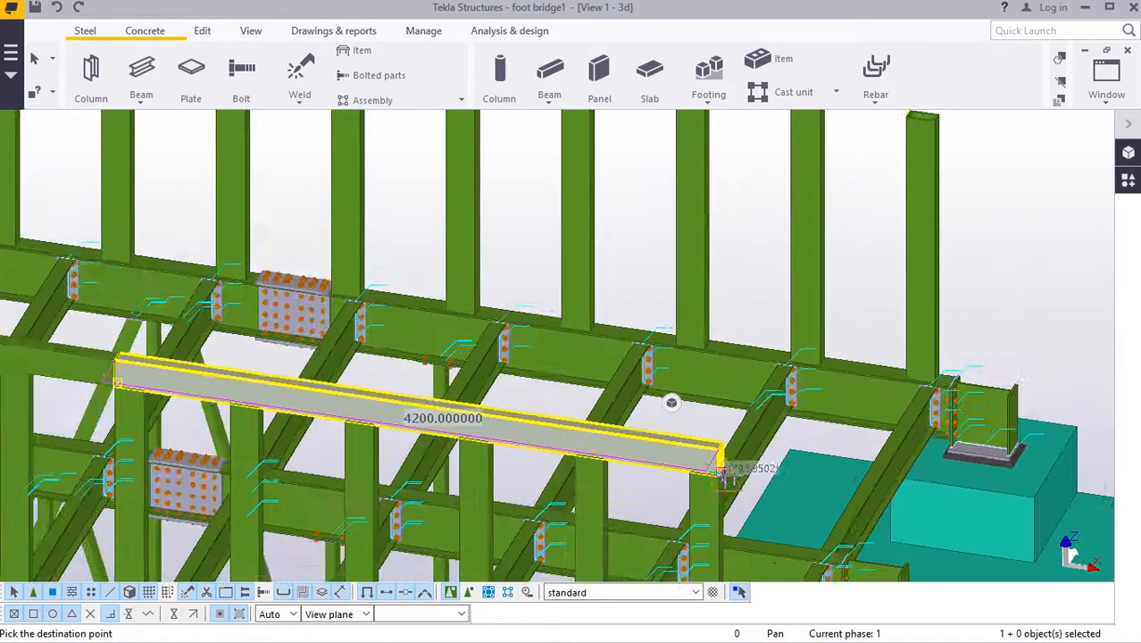
{"action": "scroll", "coordinate": [831, 299], "scroll_direction": "up", "scroll_amount": 6}
{"action": "scroll", "coordinate": [817, 314], "scroll_direction": "up", "scroll_amount": 5}
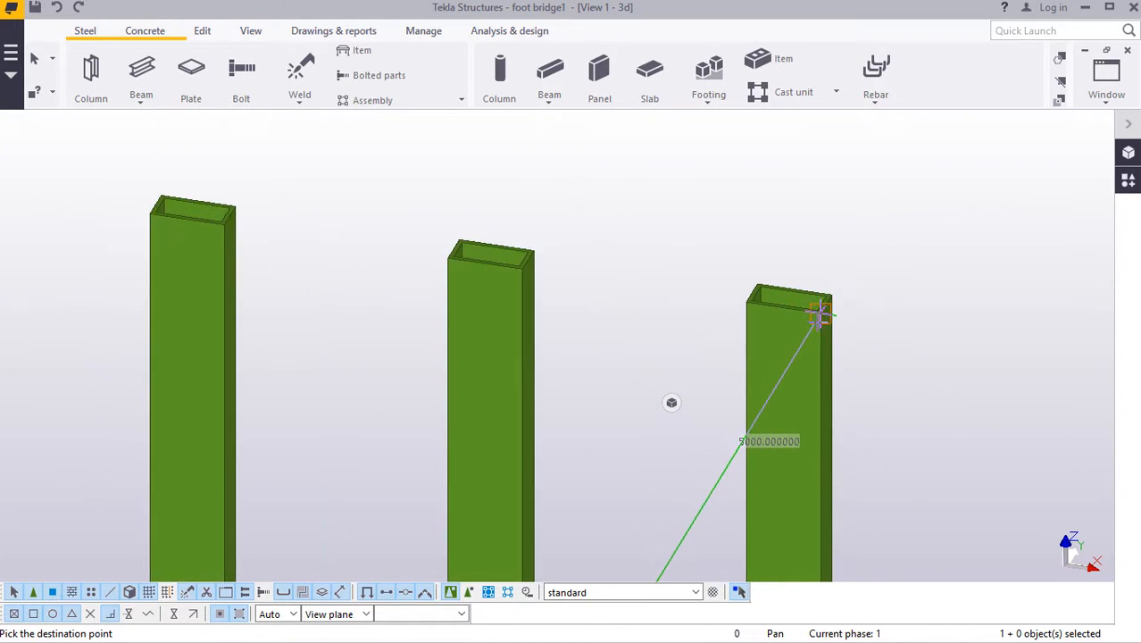
{"action": "scroll", "coordinate": [815, 308], "scroll_direction": "up", "scroll_amount": 3}
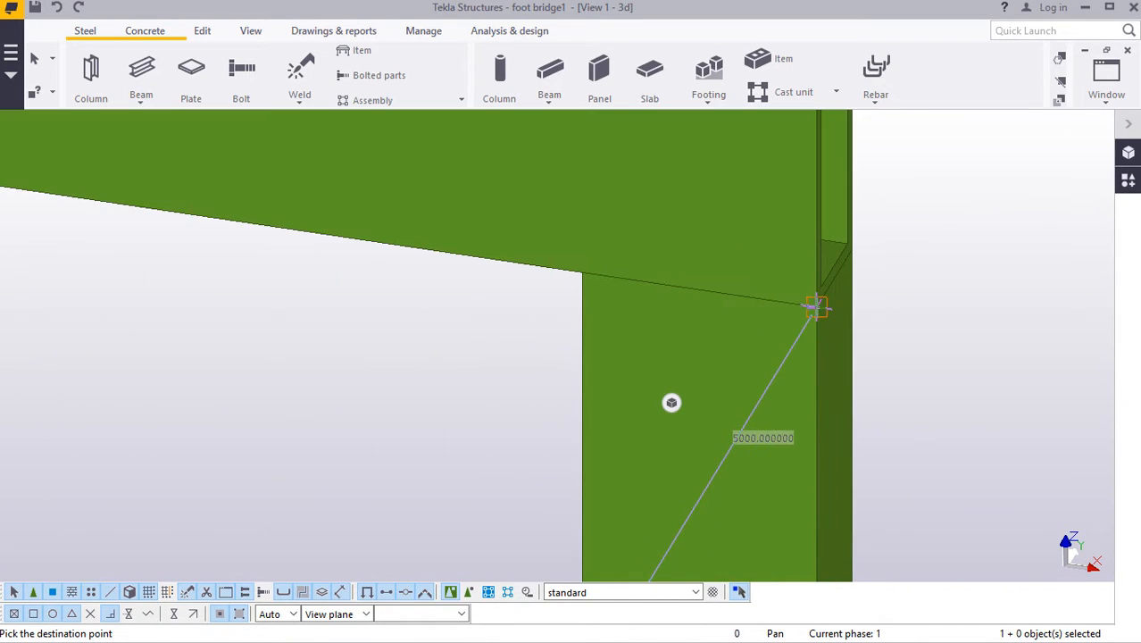
{"action": "right_click", "coordinate": [925, 223]}
{"action": "left_click", "coordinate": [964, 239]}
Step: Search the applications and components catalog for "cap"
{"action": "scroll", "coordinate": [900, 305], "scroll_direction": "down", "scroll_amount": 8}
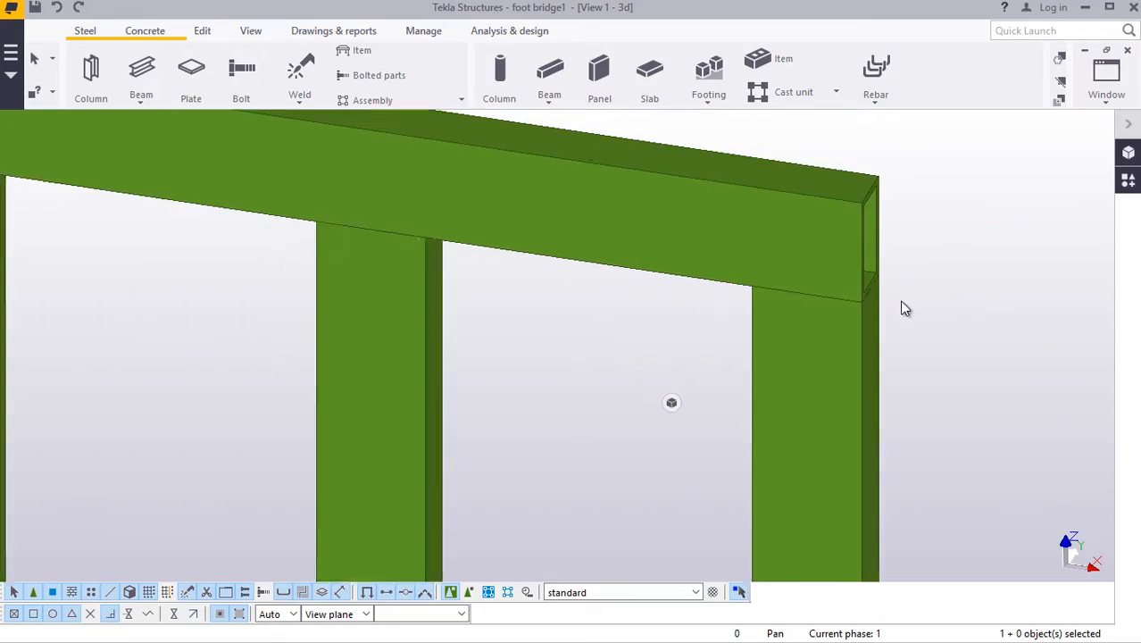
{"action": "scroll", "coordinate": [779, 288], "scroll_direction": "down", "scroll_amount": 10}
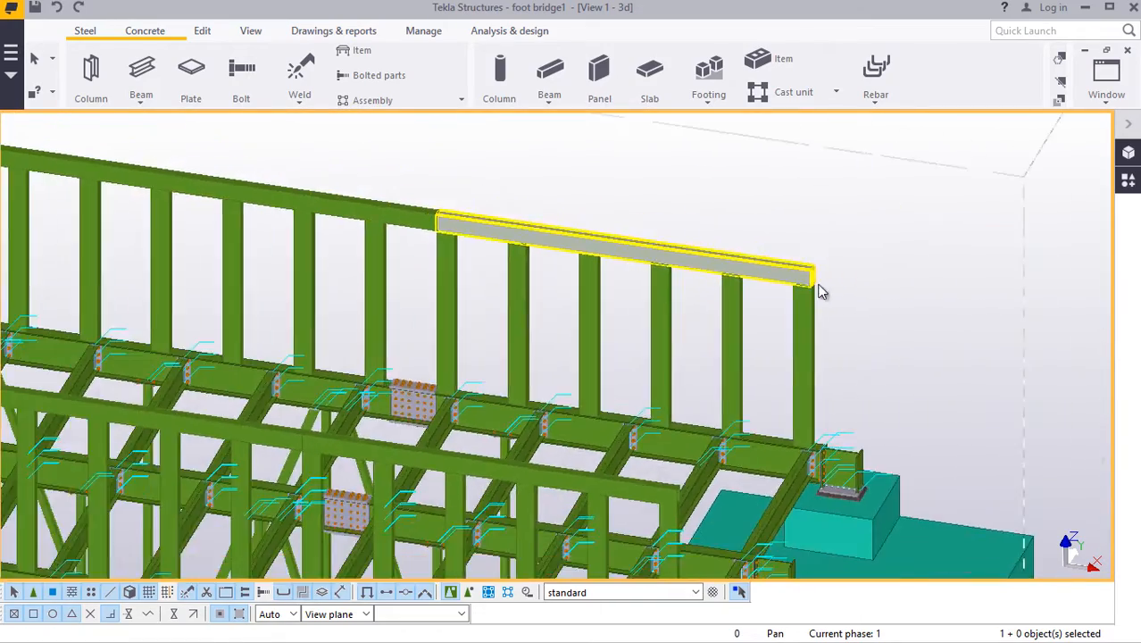
{"action": "scroll", "coordinate": [739, 242], "scroll_direction": "down", "scroll_amount": 4}
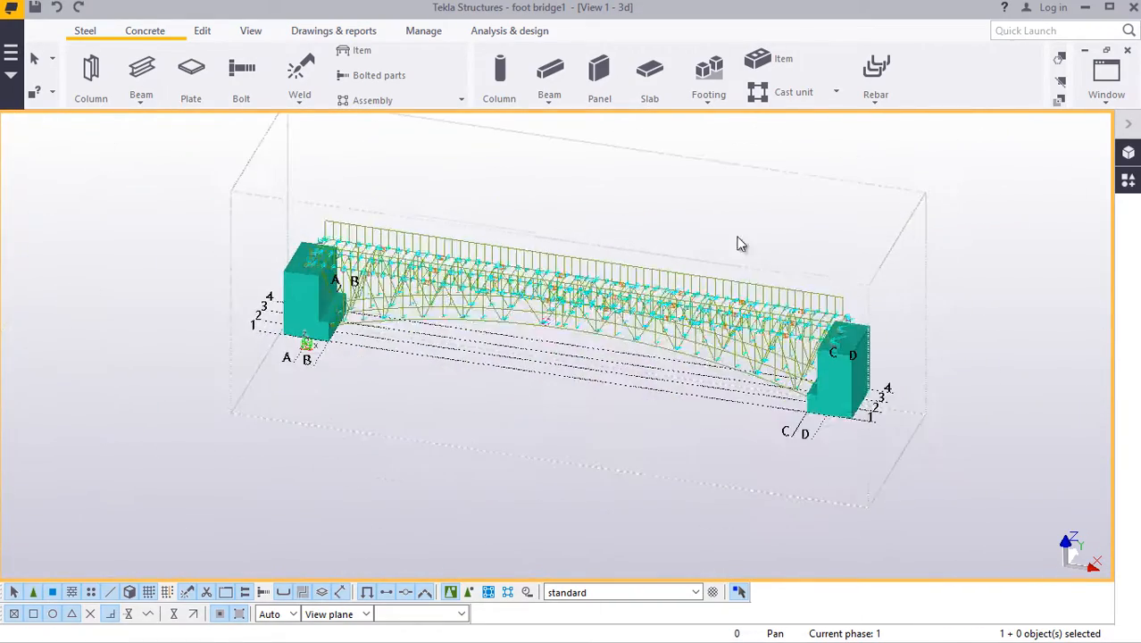
{"action": "scroll", "coordinate": [459, 224], "scroll_direction": "up", "scroll_amount": 8}
{"action": "scroll", "coordinate": [321, 229], "scroll_direction": "up", "scroll_amount": 3}
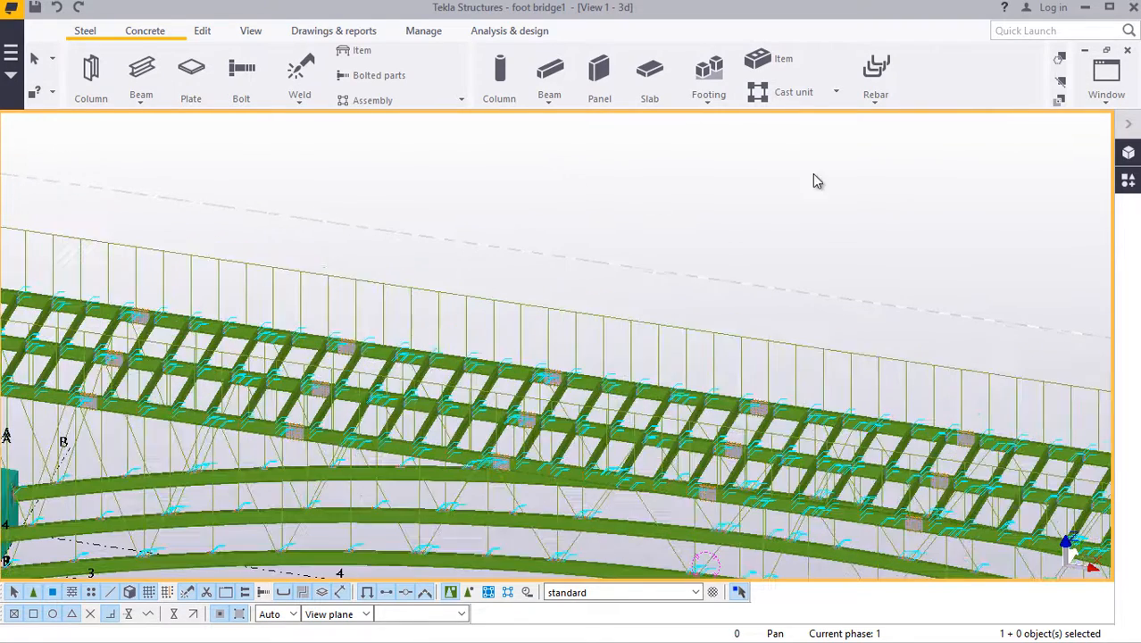
{"action": "left_click", "coordinate": [1129, 183]}
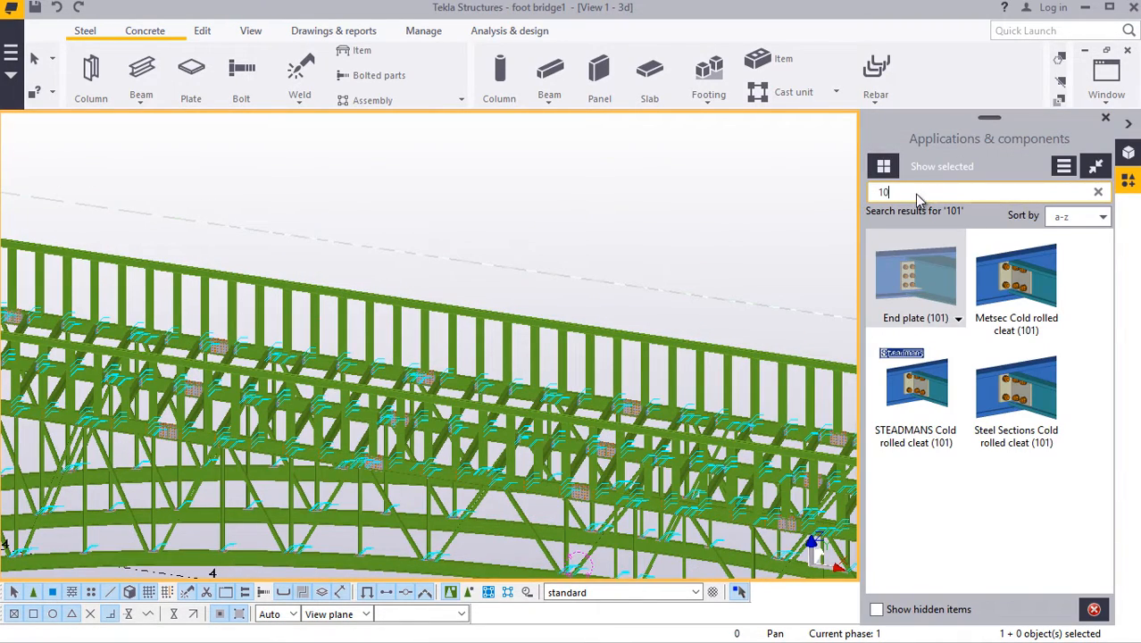
{"action": "key", "text": "BackSpace"}
{"action": "key", "text": "BackSpace"}
{"action": "type", "text": "cap"}
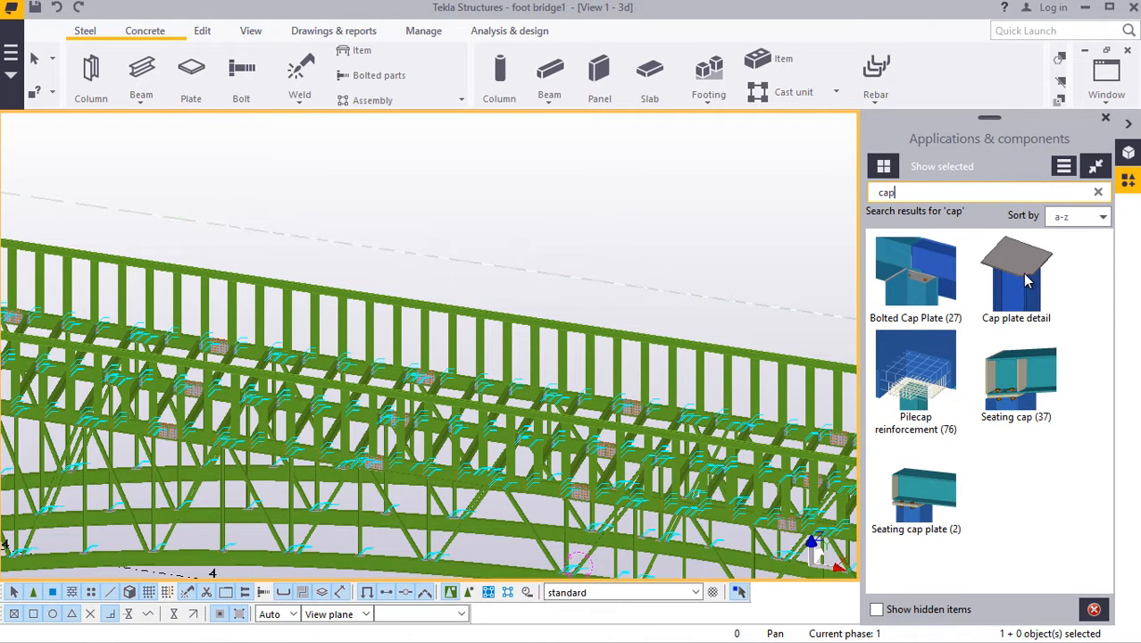
Step: Apply the Cap plate detail to the open outer end of the far-side closing top rail beam
{"action": "left_click", "coordinate": [1015, 286]}
{"action": "scroll", "coordinate": [779, 364], "scroll_direction": "down", "scroll_amount": 3}
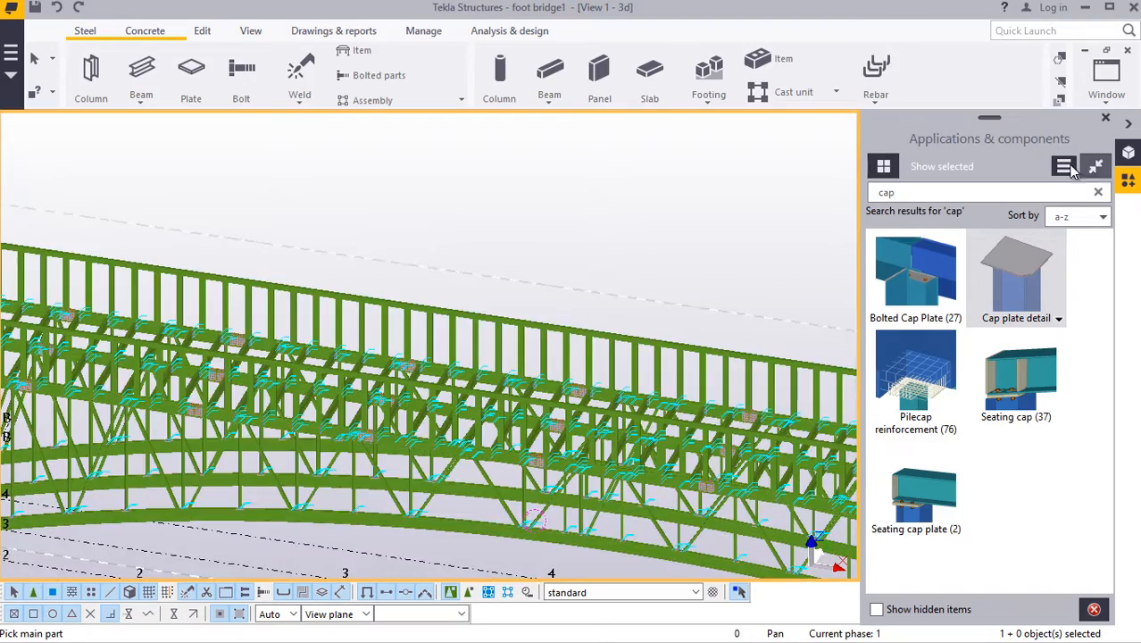
{"action": "scroll", "coordinate": [525, 322], "scroll_direction": "down", "scroll_amount": 8}
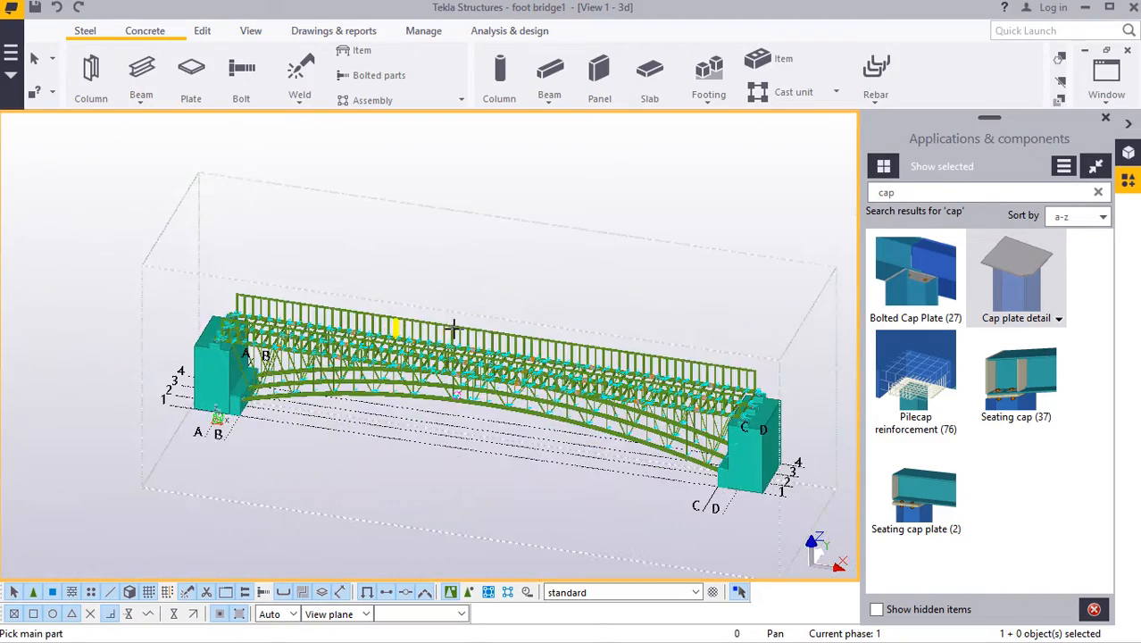
{"action": "scroll", "coordinate": [773, 381], "scroll_direction": "up", "scroll_amount": 10}
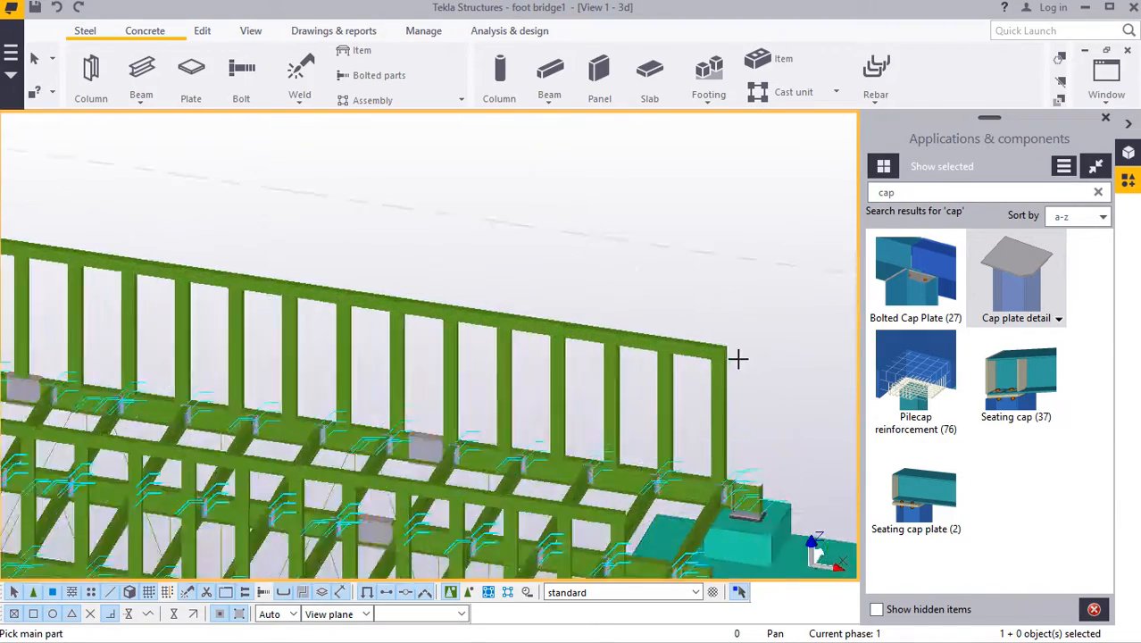
{"action": "scroll", "coordinate": [726, 342], "scroll_direction": "up", "scroll_amount": 5}
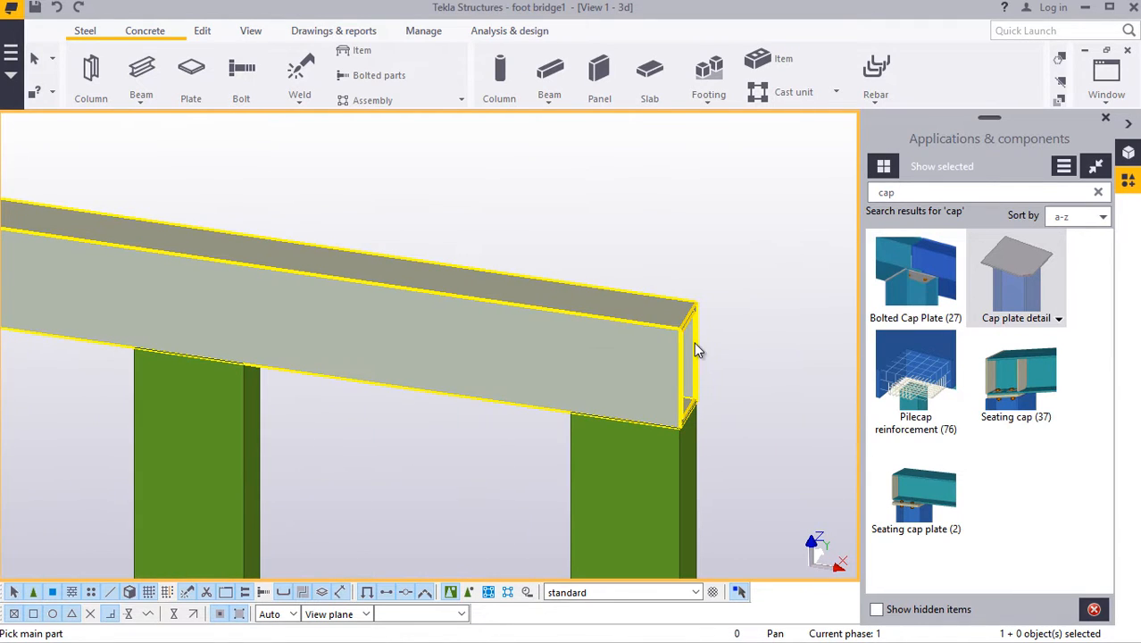
{"action": "left_click", "coordinate": [696, 349]}
{"action": "scroll", "coordinate": [700, 368], "scroll_direction": "up", "scroll_amount": 4}
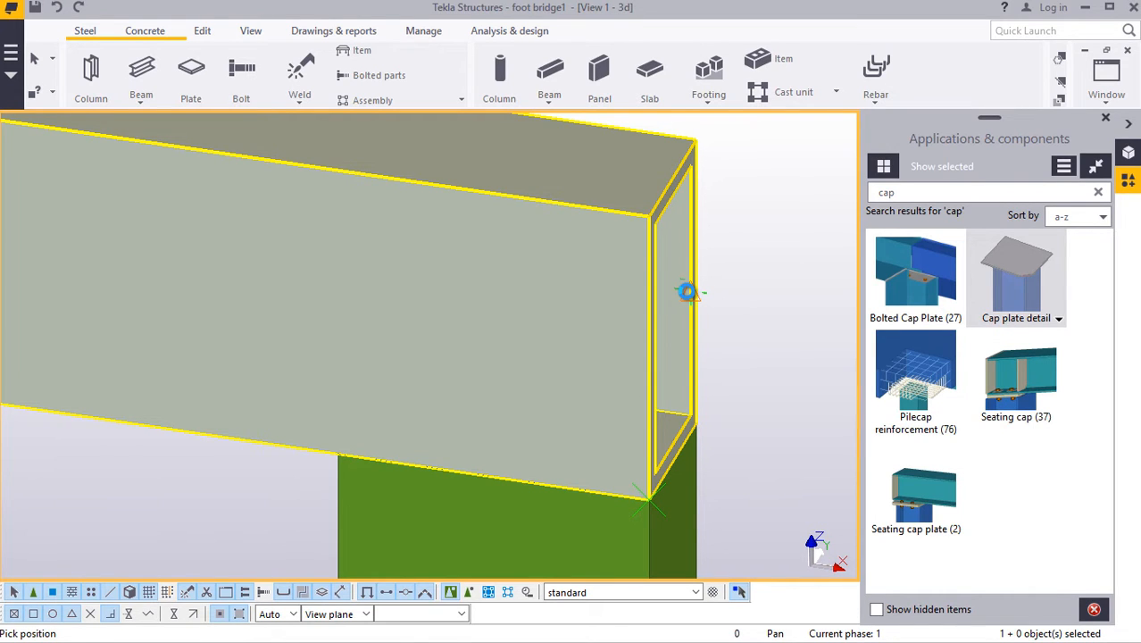
{"action": "left_click", "coordinate": [687, 292]}
{"action": "right_click", "coordinate": [793, 173]}
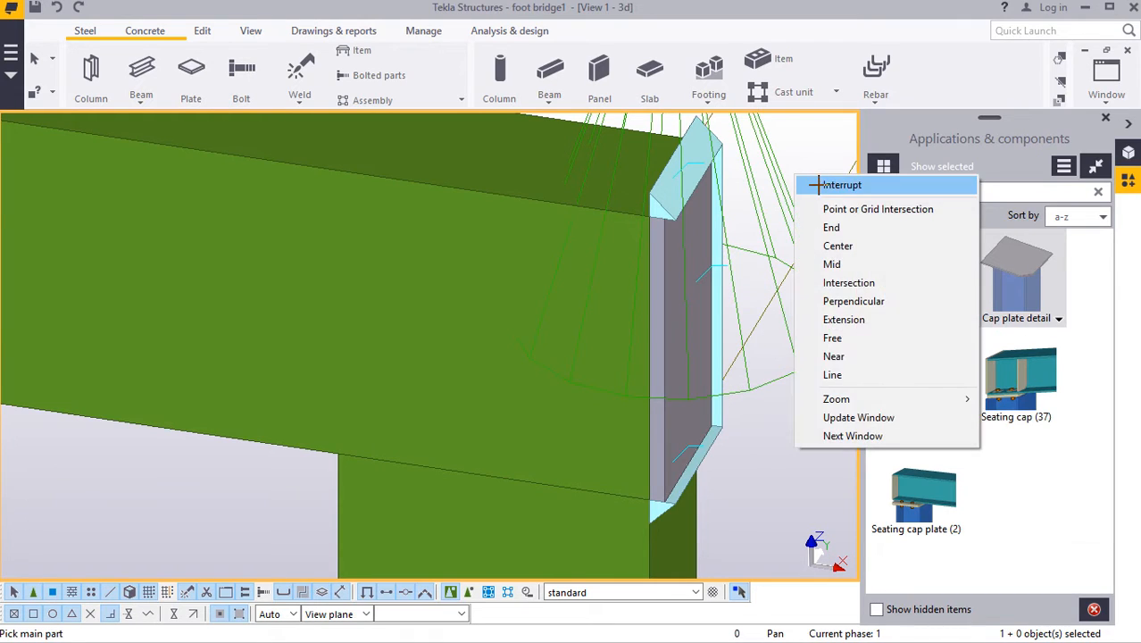
{"action": "left_click", "coordinate": [819, 185]}
{"action": "double_click", "coordinate": [725, 290]}
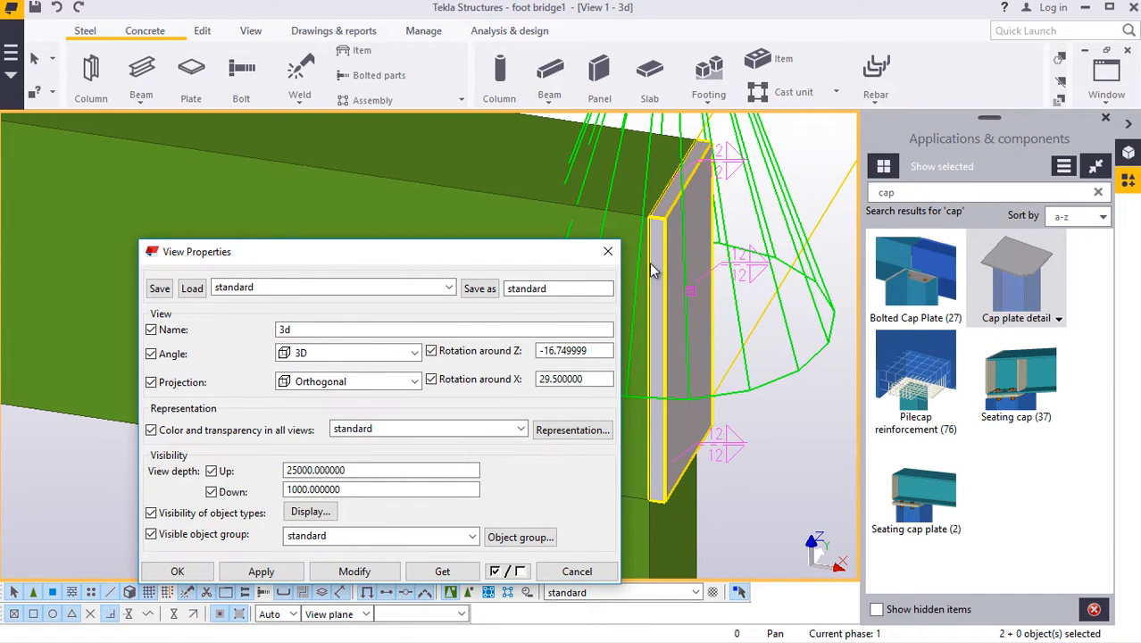
{"action": "left_click", "coordinate": [607, 251]}
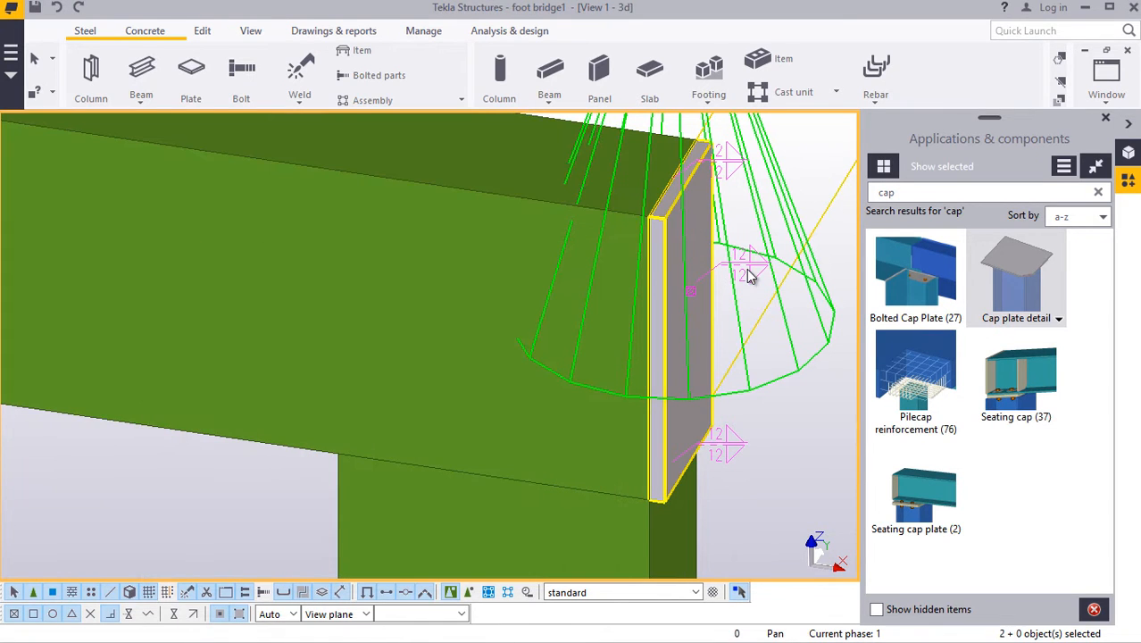
Step: Set the cap plate's width b to 120 mm and height h to 220 mm in its Cap plate detail, and apply the modification
{"action": "left_click", "coordinate": [786, 225]}
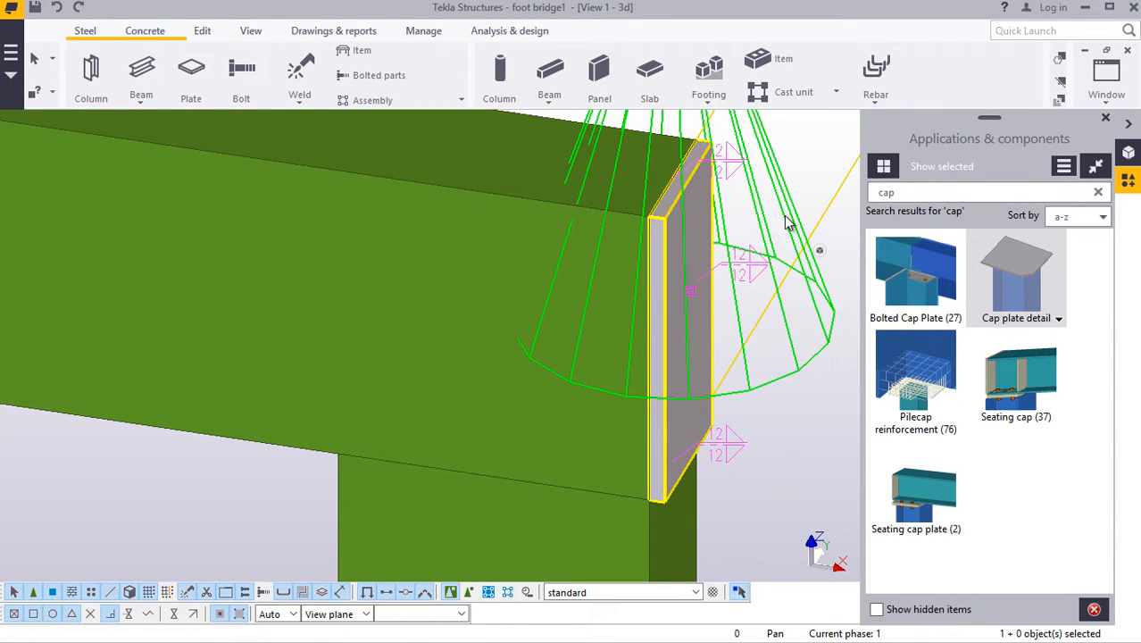
{"action": "double_click", "coordinate": [787, 223]}
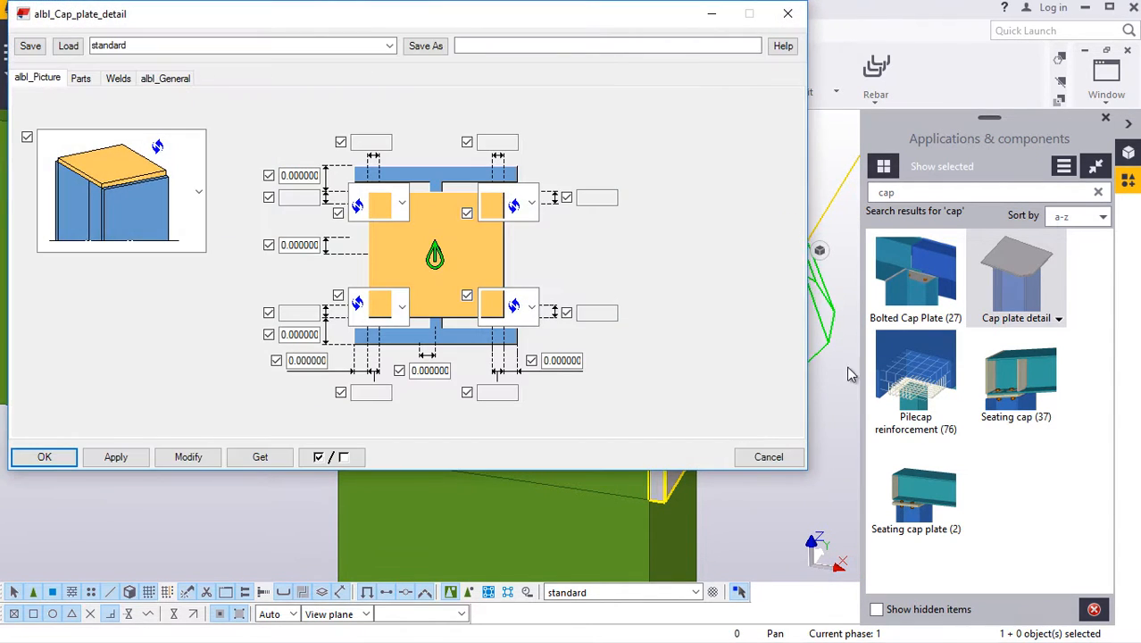
{"action": "left_click", "coordinate": [82, 80]}
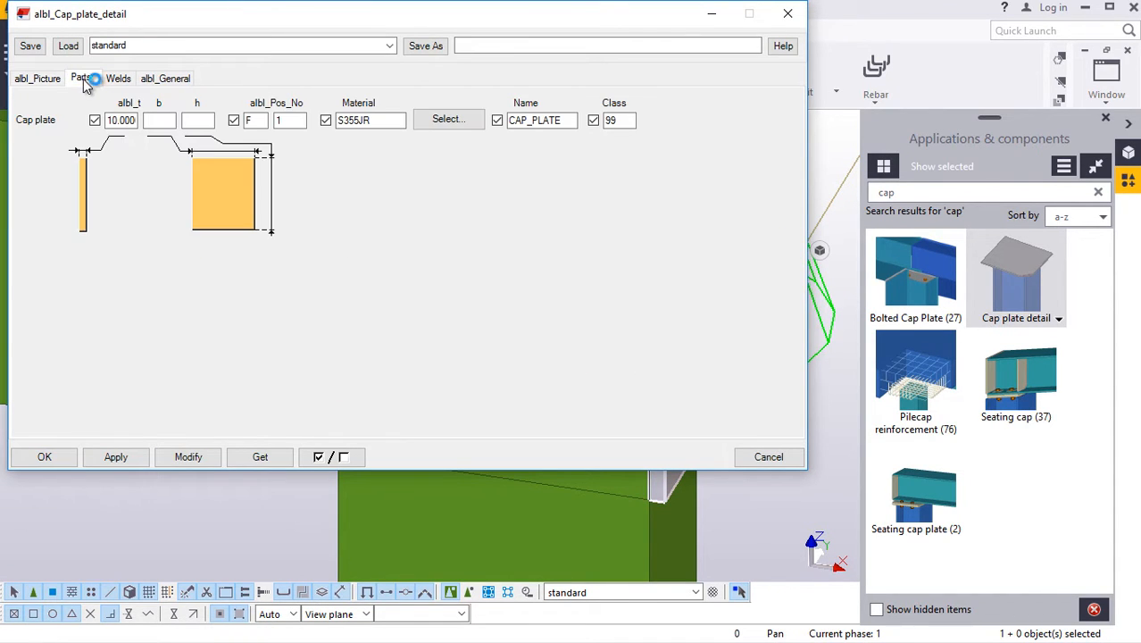
{"action": "left_click", "coordinate": [1105, 118]}
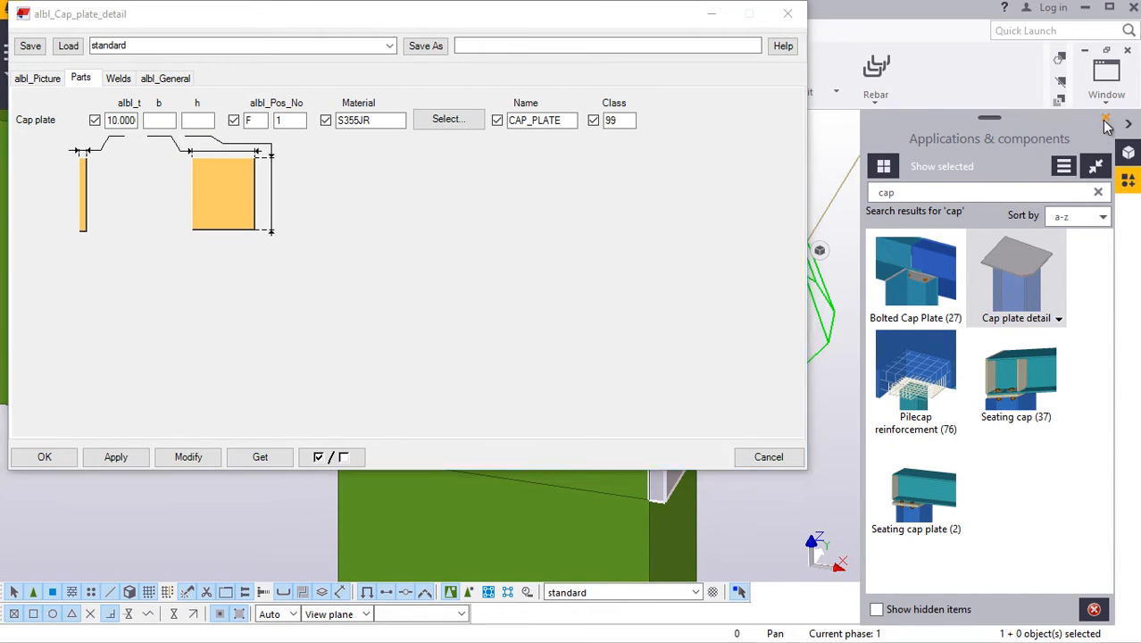
{"action": "scroll", "coordinate": [986, 350], "scroll_direction": "down", "scroll_amount": 3}
{"action": "scroll", "coordinate": [878, 275], "scroll_direction": "up", "scroll_amount": 1}
{"action": "scroll", "coordinate": [878, 275], "scroll_direction": "up", "scroll_amount": 3}
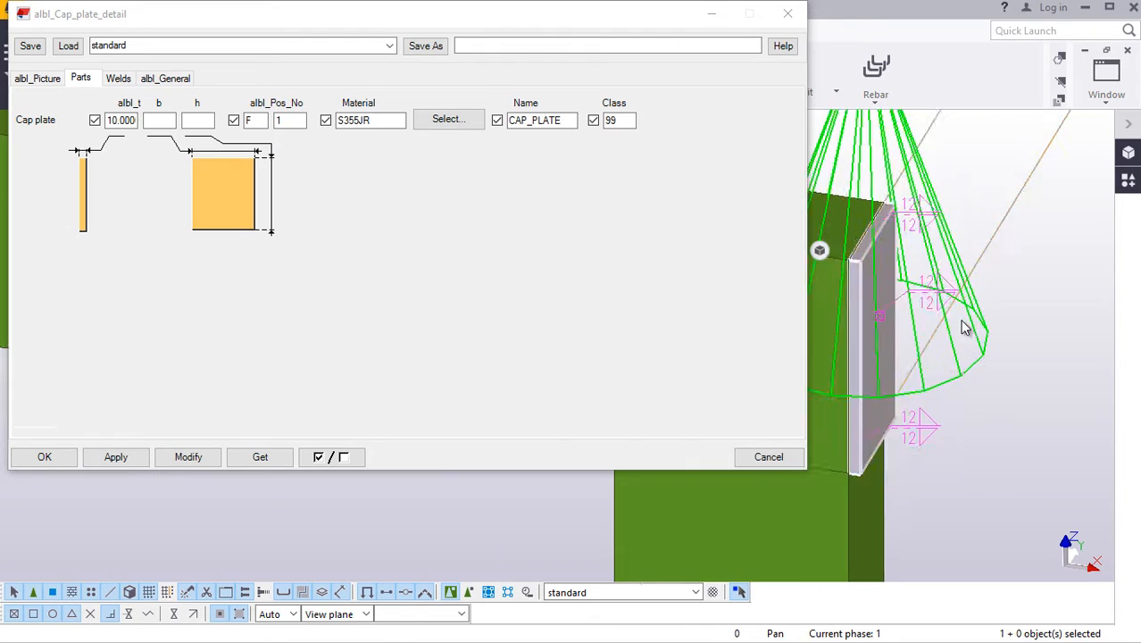
{"action": "scroll", "coordinate": [878, 276], "scroll_direction": "up", "scroll_amount": 2}
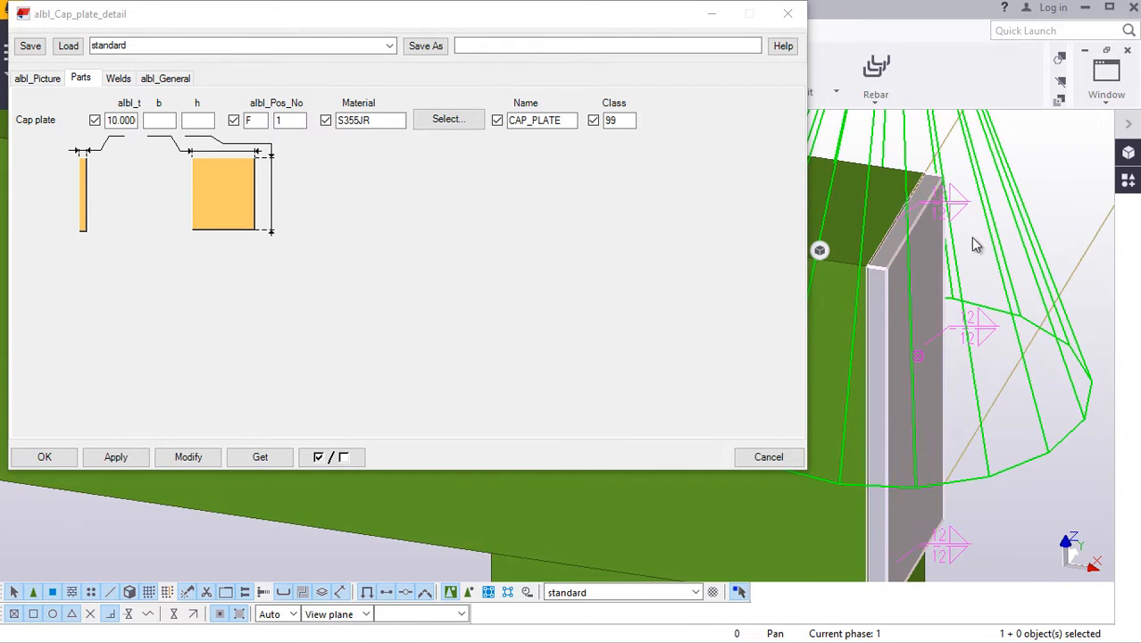
{"action": "left_click", "coordinate": [197, 120]}
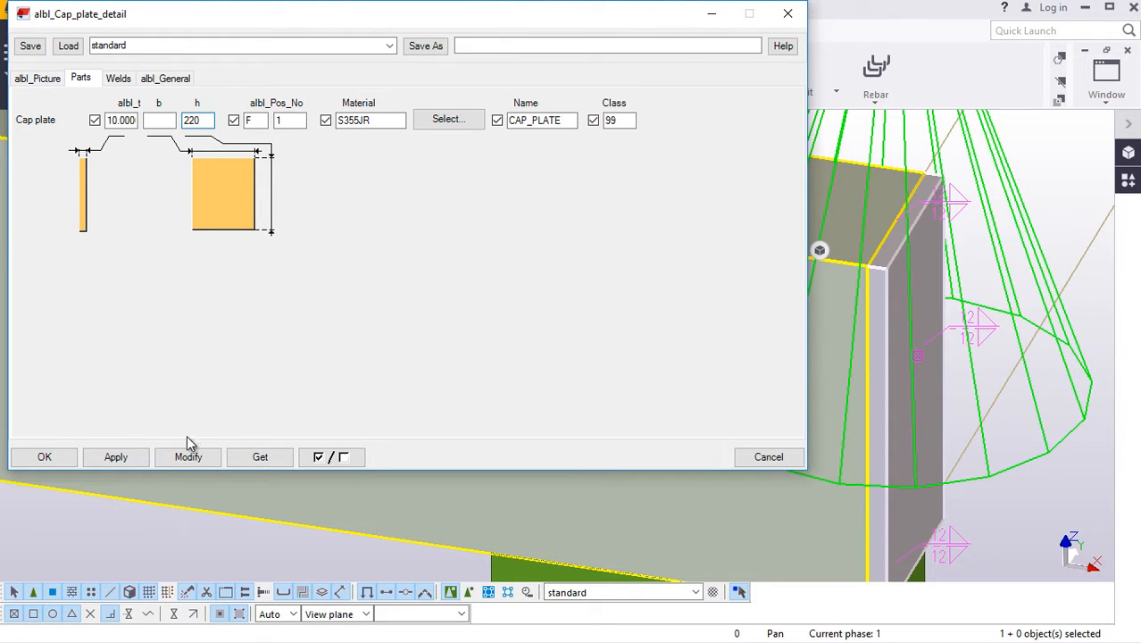
{"action": "left_click", "coordinate": [187, 458]}
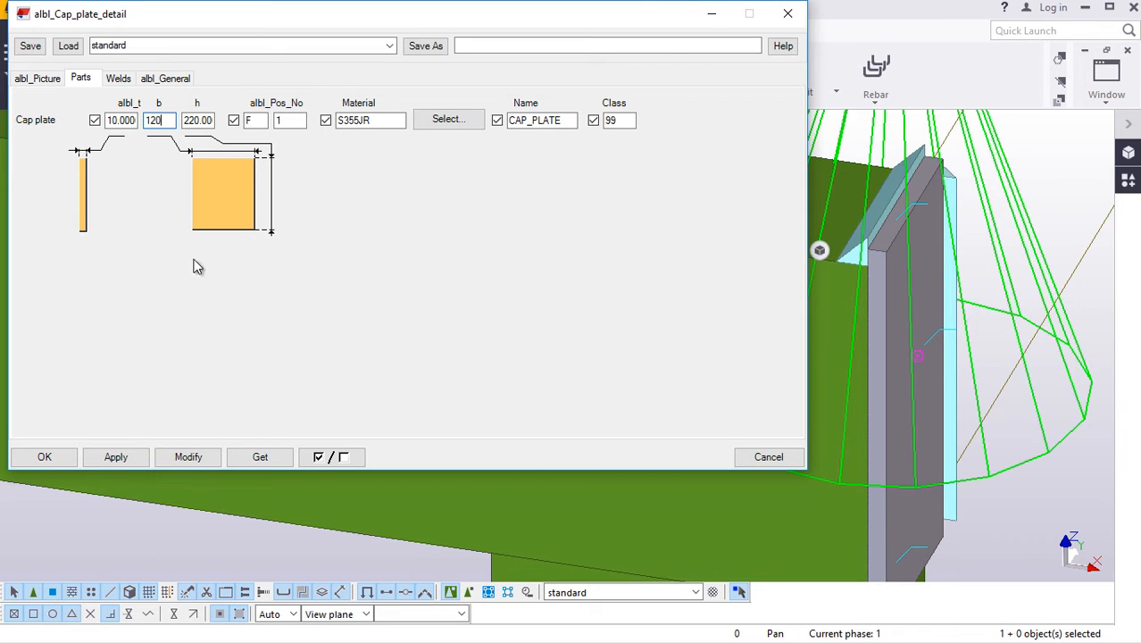
{"action": "left_click", "coordinate": [192, 459]}
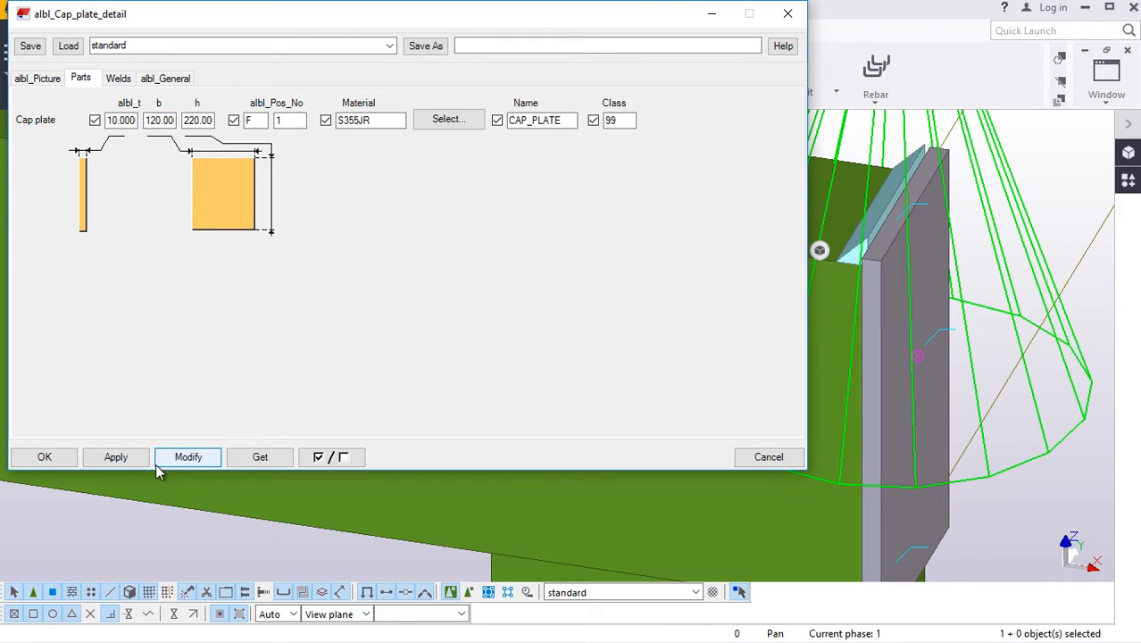
{"action": "left_click", "coordinate": [72, 457]}
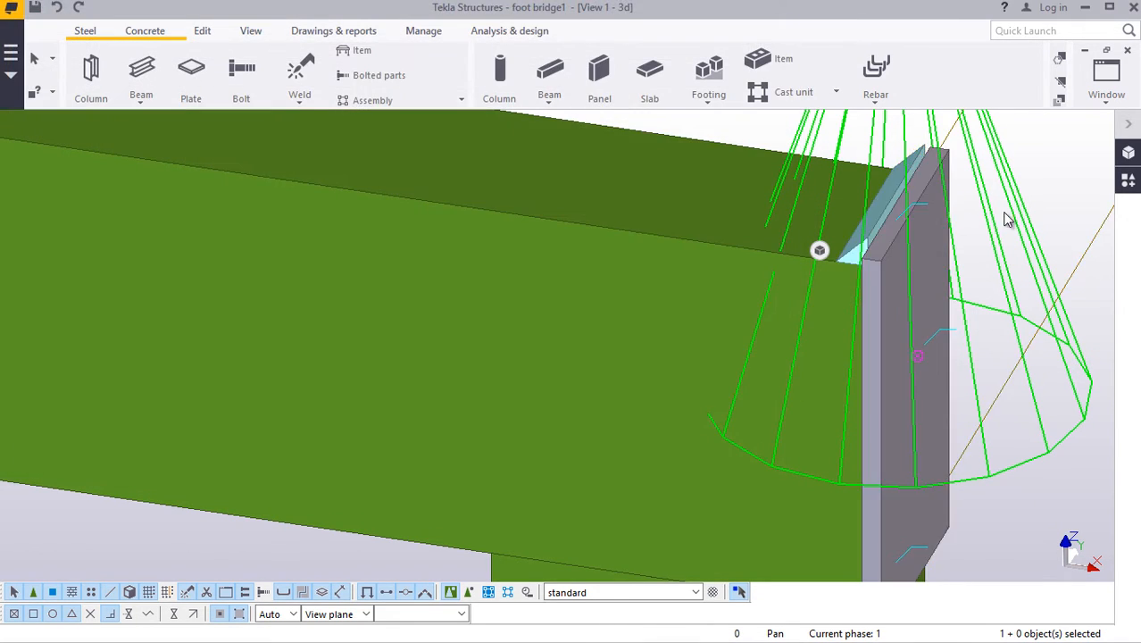
Step: Redraw the view to clear the temporary component graphics around the resized cap plate
{"action": "scroll", "coordinate": [535, 277], "scroll_direction": "down", "scroll_amount": 3}
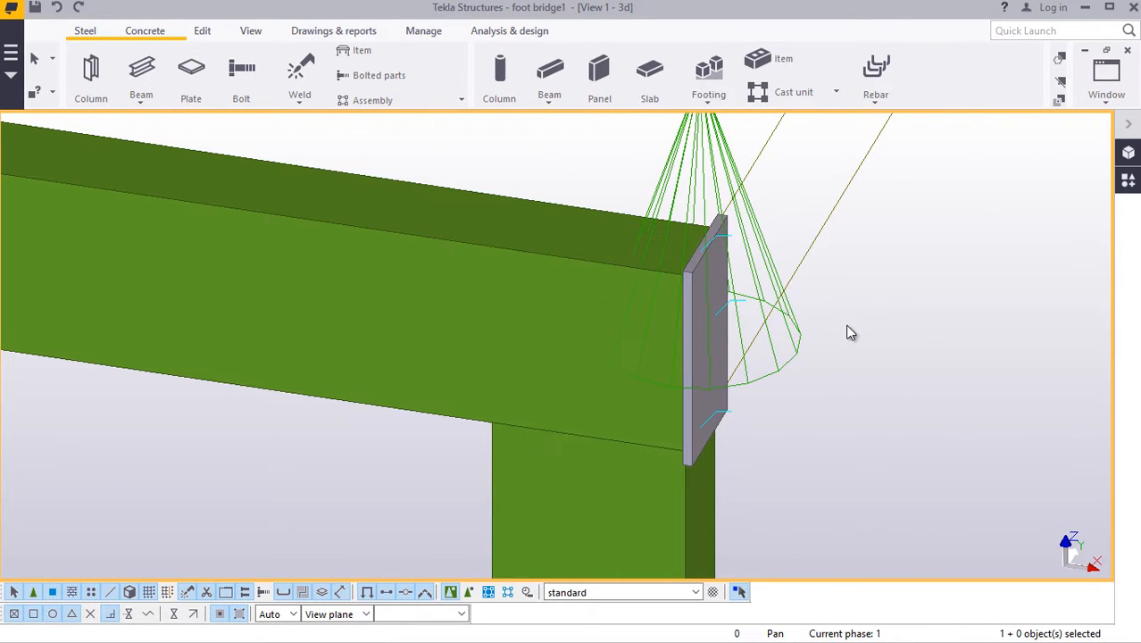
{"action": "right_click", "coordinate": [862, 324]}
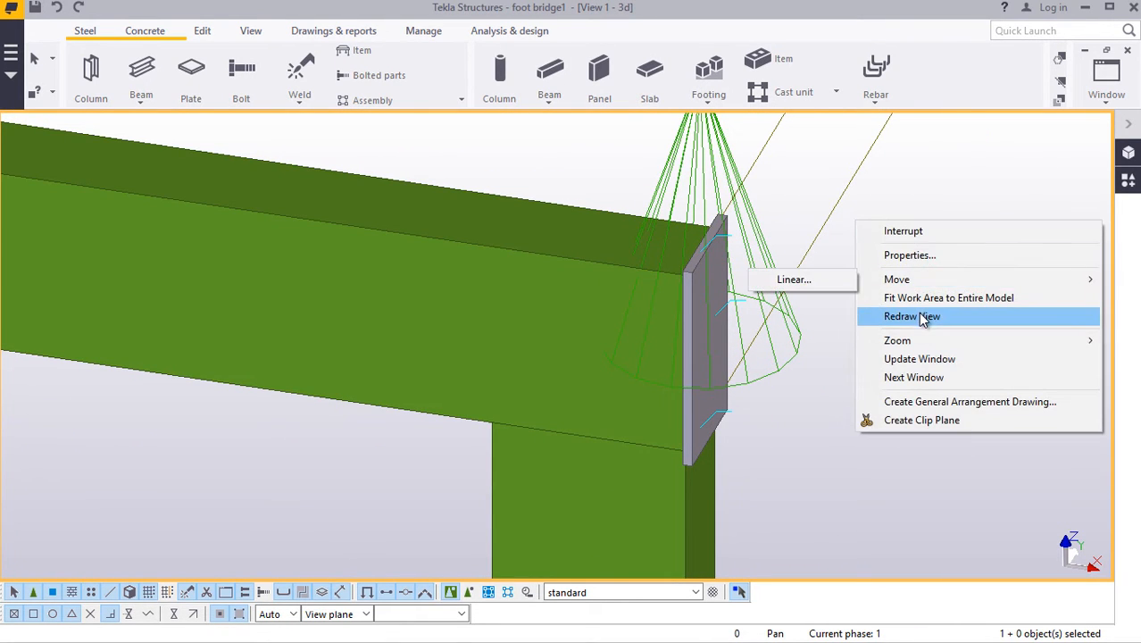
{"action": "left_click", "coordinate": [924, 317]}
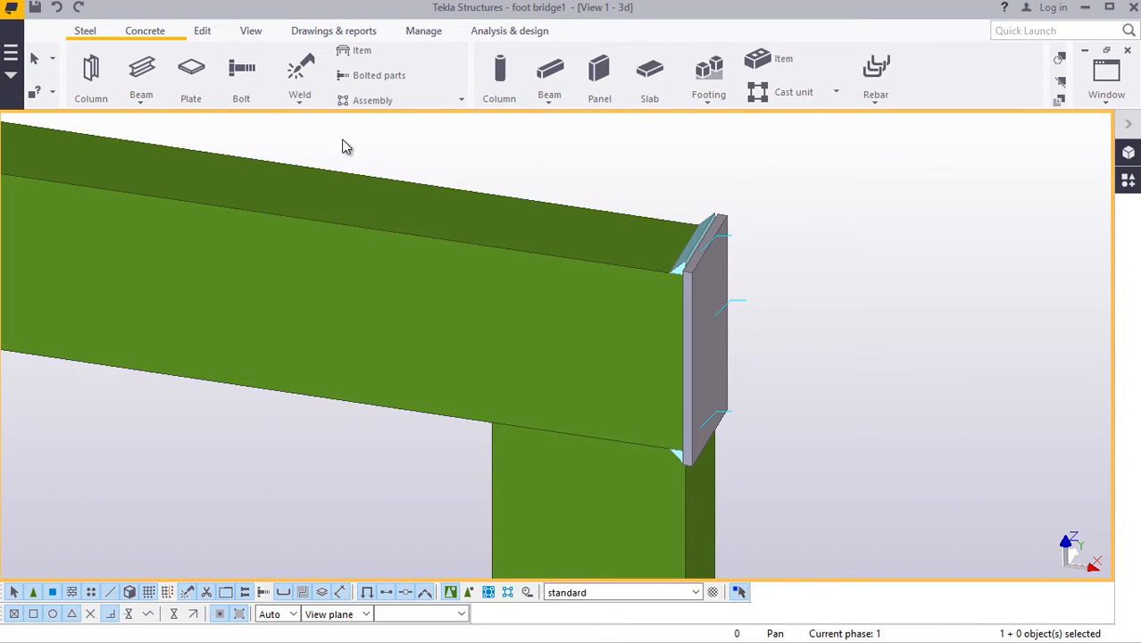
Step: Apply the Cap plate detail to the open outer end of the opposite top rail at the C–D end of the bridge
{"action": "left_click", "coordinate": [251, 32]}
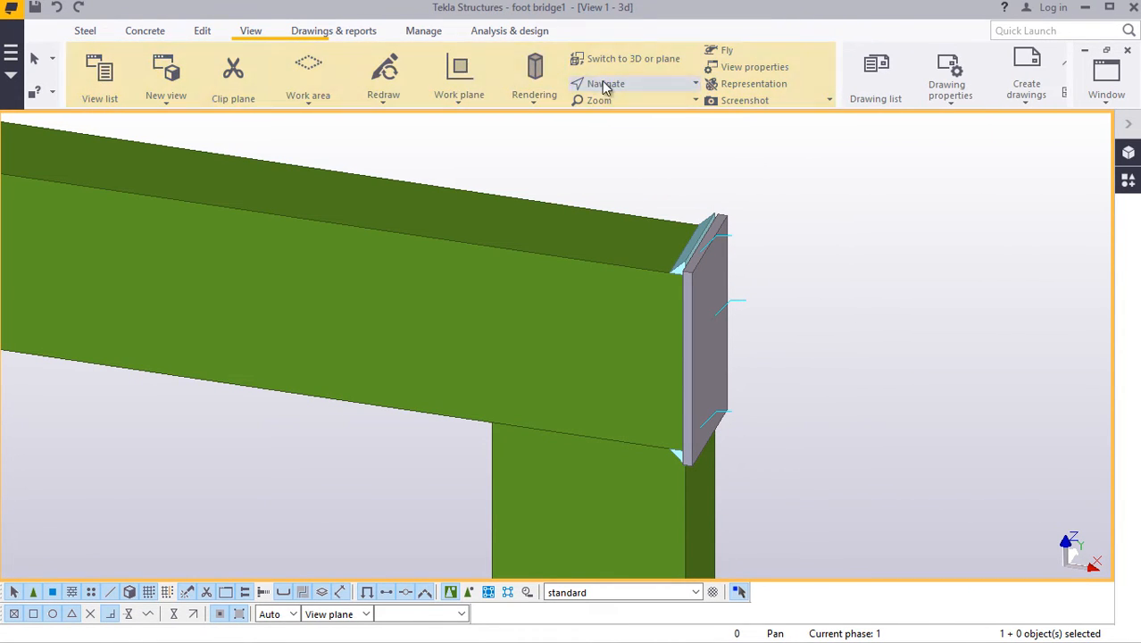
{"action": "left_click", "coordinate": [605, 83]}
{"action": "left_click", "coordinate": [617, 110]}
{"action": "left_click_drag", "start_coordinate": [688, 322], "coordinate": [233, 338]}
{"action": "scroll", "coordinate": [590, 349], "scroll_direction": "down", "scroll_amount": 10}
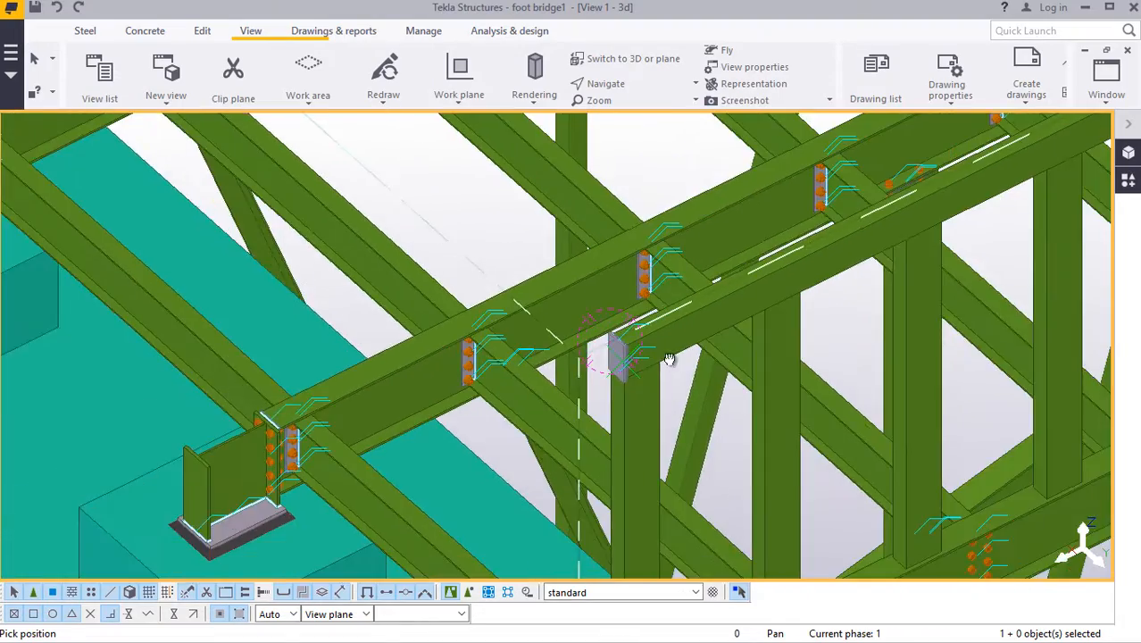
{"action": "left_click_drag", "start_coordinate": [670, 359], "coordinate": [480, 195]}
{"action": "right_click", "coordinate": [496, 171]}
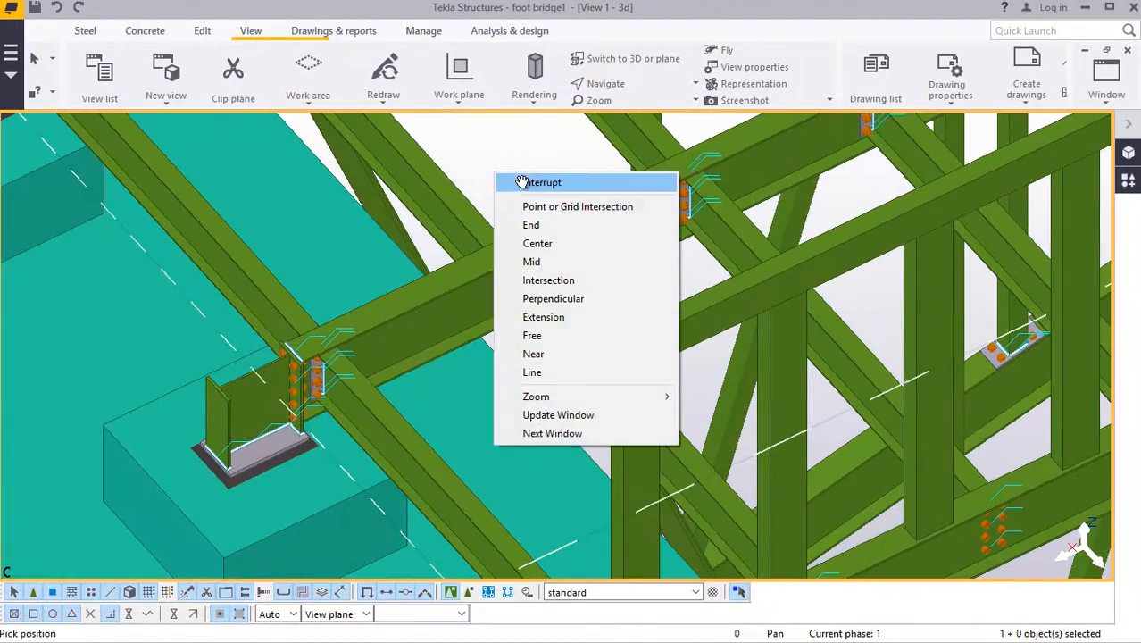
{"action": "left_click", "coordinate": [523, 182]}
{"action": "left_click", "coordinate": [1130, 183]}
{"action": "scroll", "coordinate": [768, 355], "scroll_direction": "down", "scroll_amount": 9}
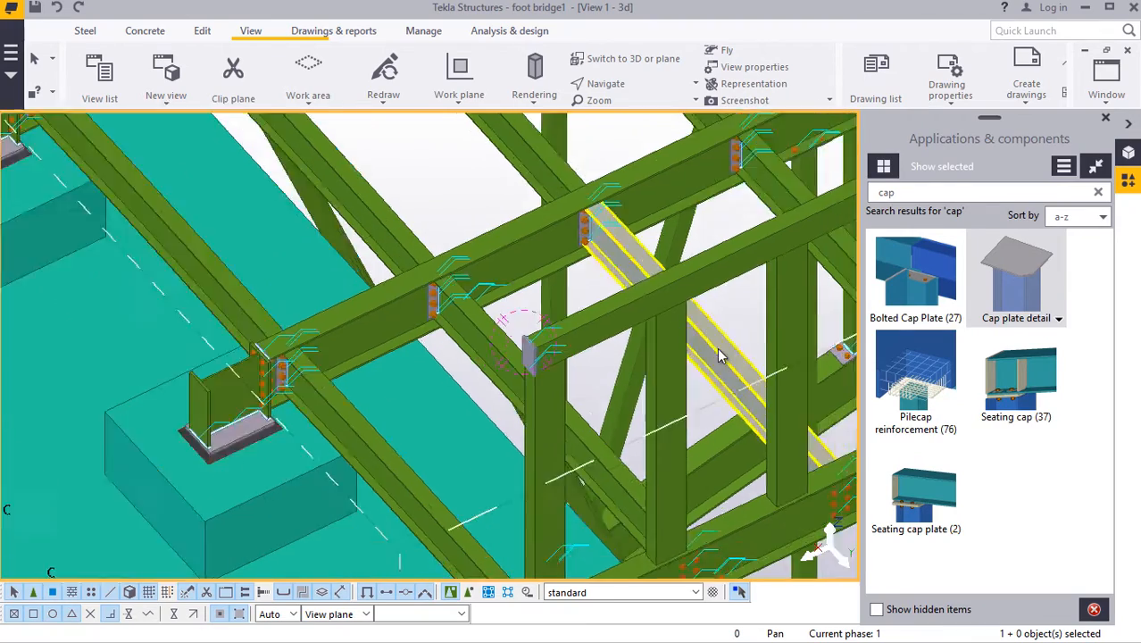
{"action": "scroll", "coordinate": [457, 229], "scroll_direction": "up", "scroll_amount": 2}
{"action": "scroll", "coordinate": [428, 218], "scroll_direction": "up", "scroll_amount": 10}
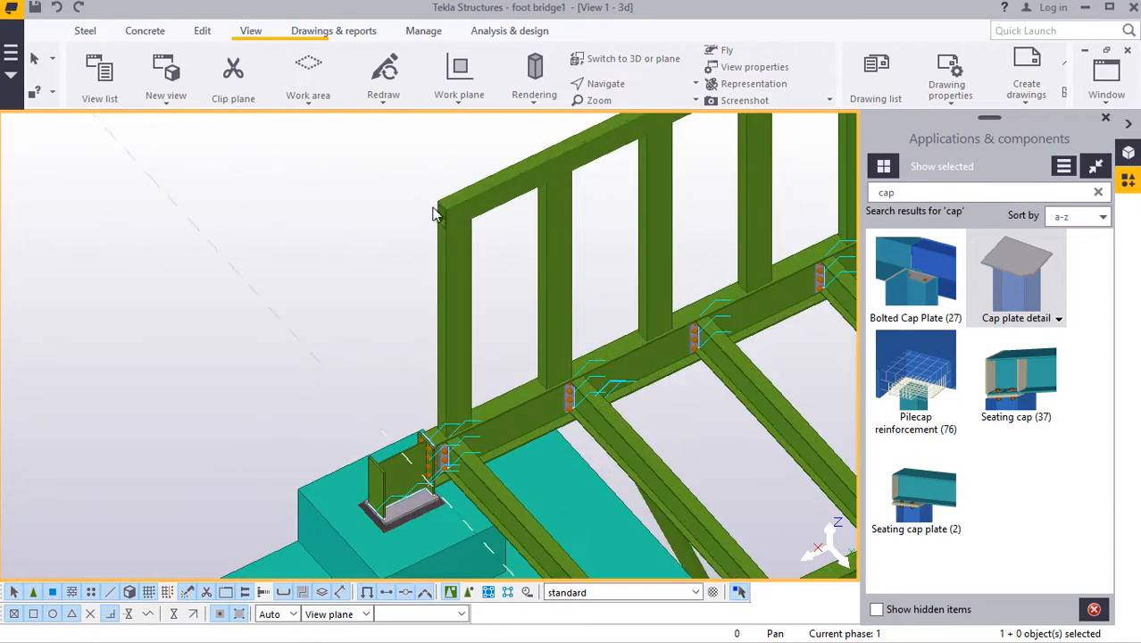
{"action": "left_click", "coordinate": [1025, 282]}
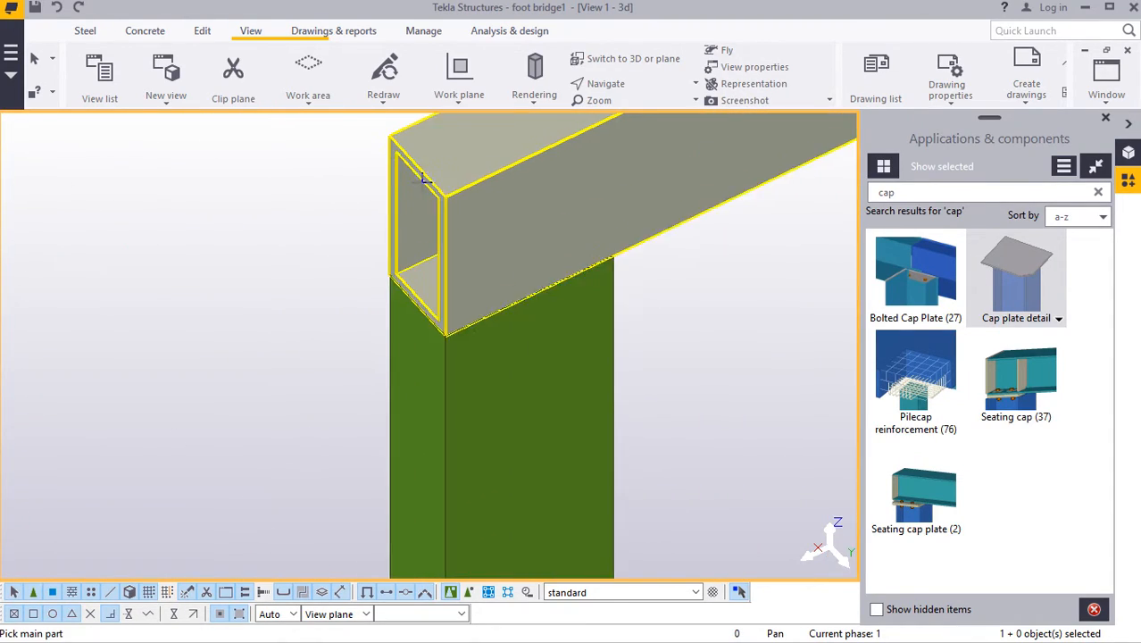
{"action": "scroll", "coordinate": [384, 188], "scroll_direction": "up", "scroll_amount": 4}
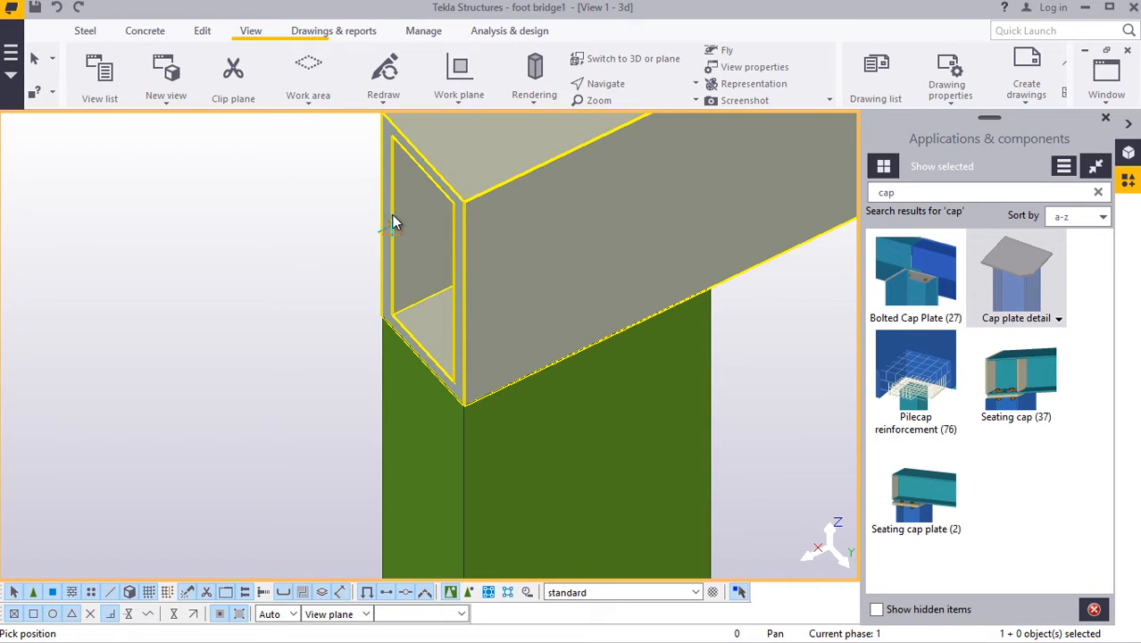
{"action": "left_click", "coordinate": [392, 222]}
{"action": "scroll", "coordinate": [314, 319], "scroll_direction": "down", "scroll_amount": 6}
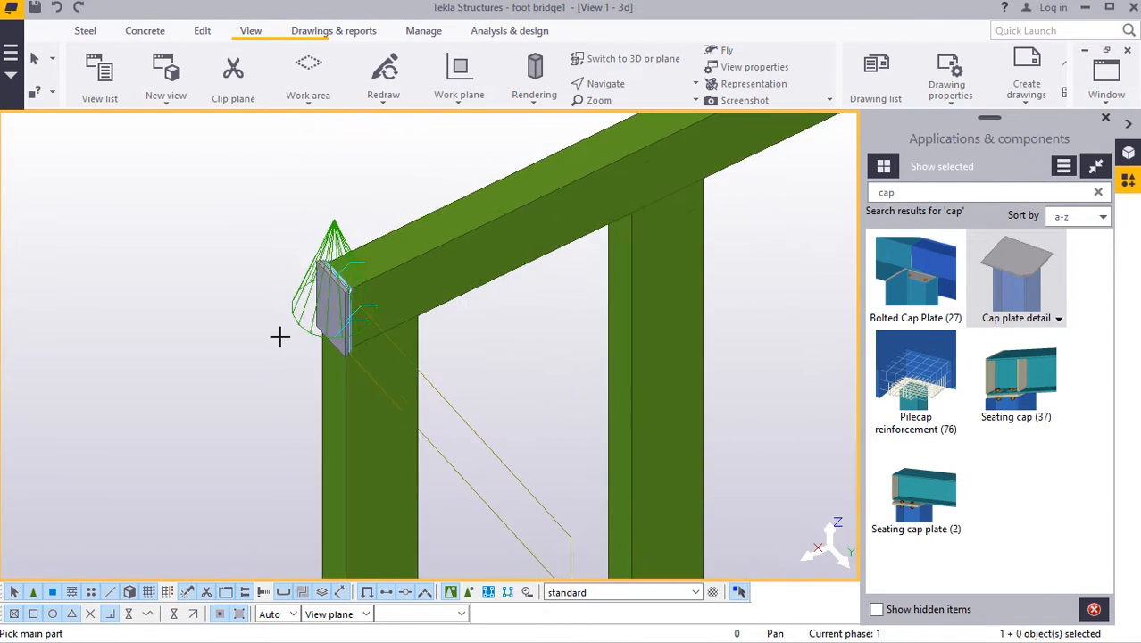
{"action": "scroll", "coordinate": [290, 327], "scroll_direction": "down", "scroll_amount": 4}
{"action": "right_click", "coordinate": [305, 214]}
{"action": "left_click", "coordinate": [335, 227]}
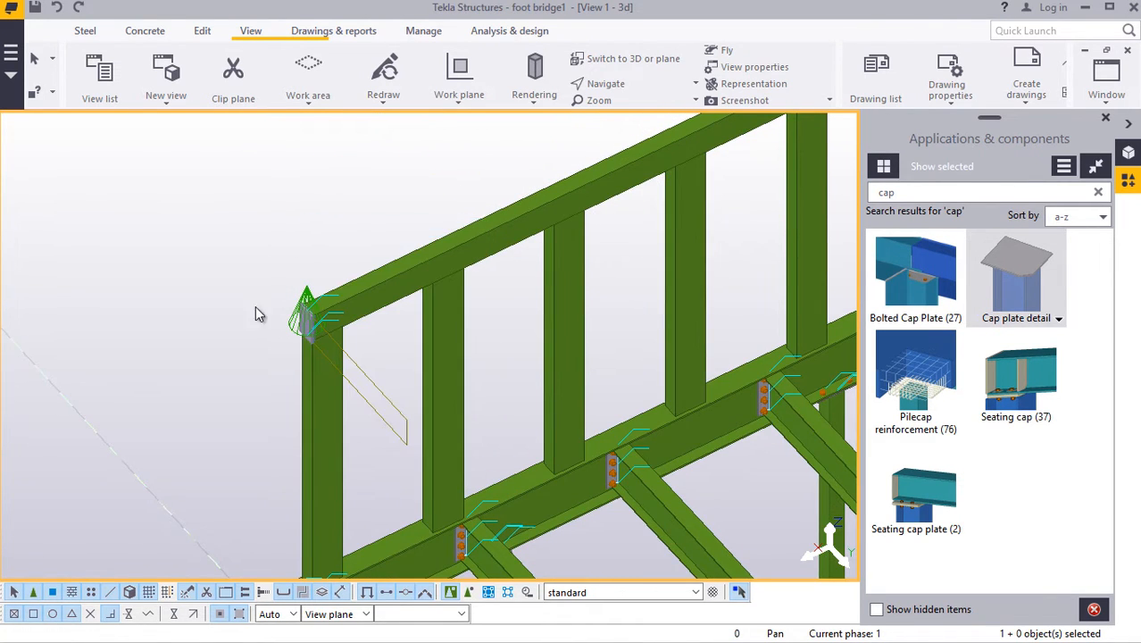
Step: Apply the Cap plate detail to the open outer end of the nearer top rail at the A–B end of the bridge
{"action": "scroll", "coordinate": [256, 314], "scroll_direction": "down", "scroll_amount": 10}
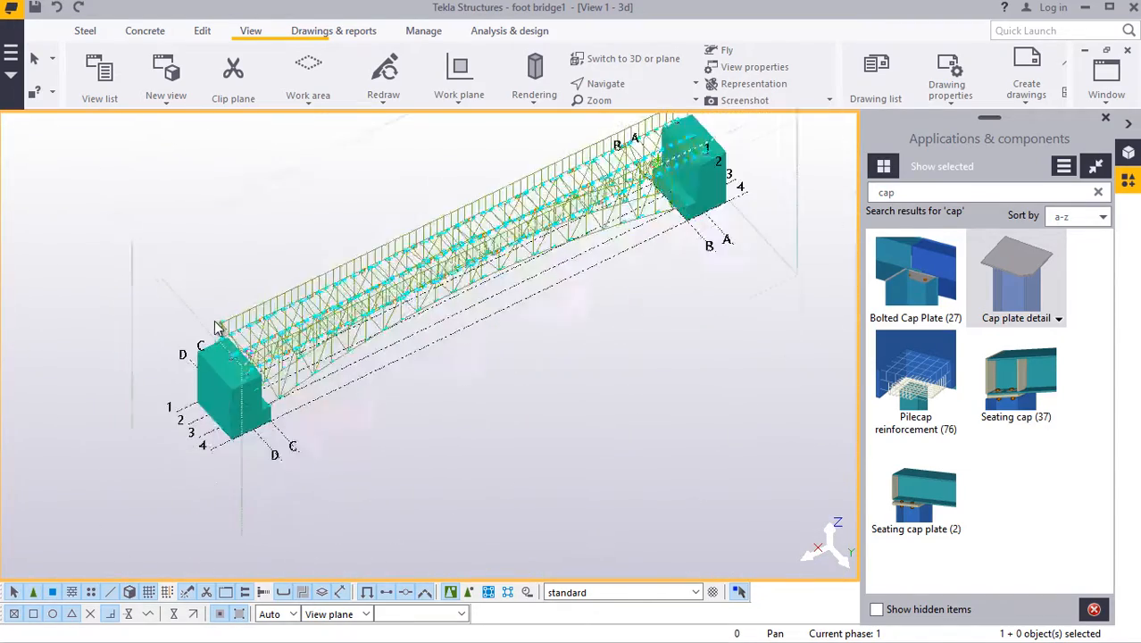
{"action": "scroll", "coordinate": [695, 172], "scroll_direction": "up", "scroll_amount": 10}
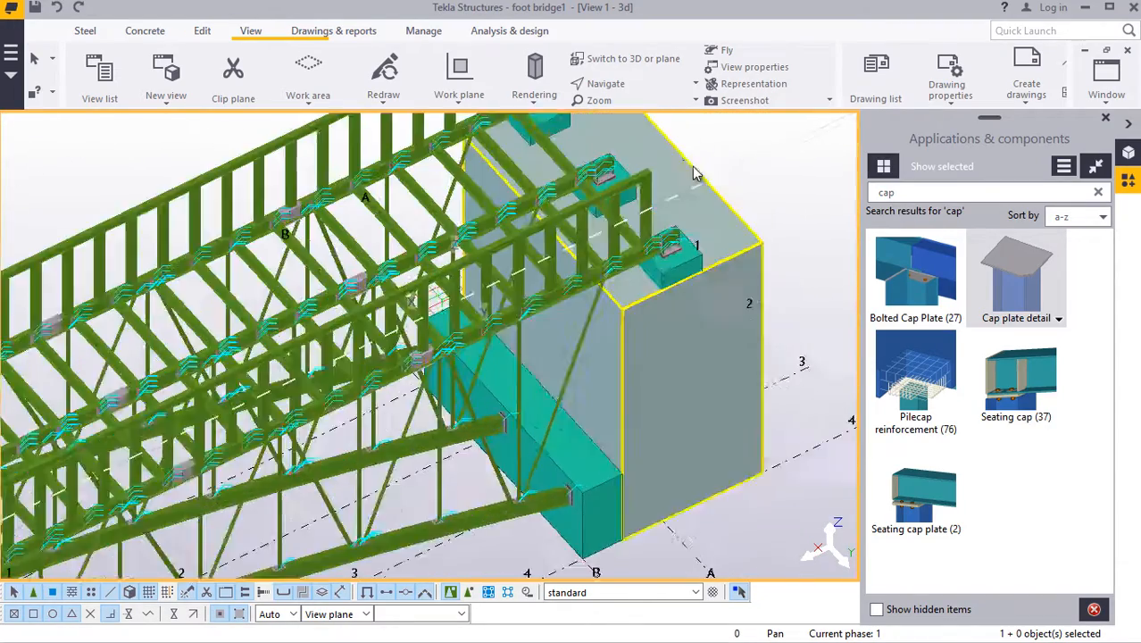
{"action": "scroll", "coordinate": [694, 172], "scroll_direction": "up", "scroll_amount": 8}
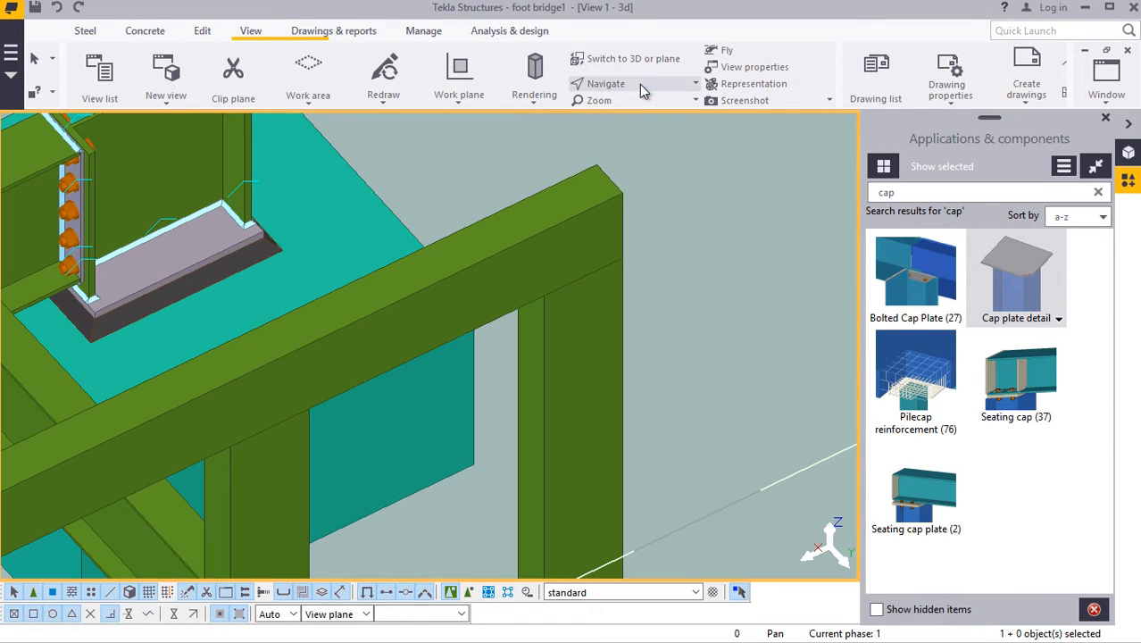
{"action": "left_click", "coordinate": [640, 84]}
{"action": "left_click", "coordinate": [643, 143]}
{"action": "middle_click_drag", "start_coordinate": [616, 230], "coordinate": [437, 249], "text": "ctrl"}
{"action": "right_click", "coordinate": [447, 284]}
{"action": "left_click", "coordinate": [504, 304]}
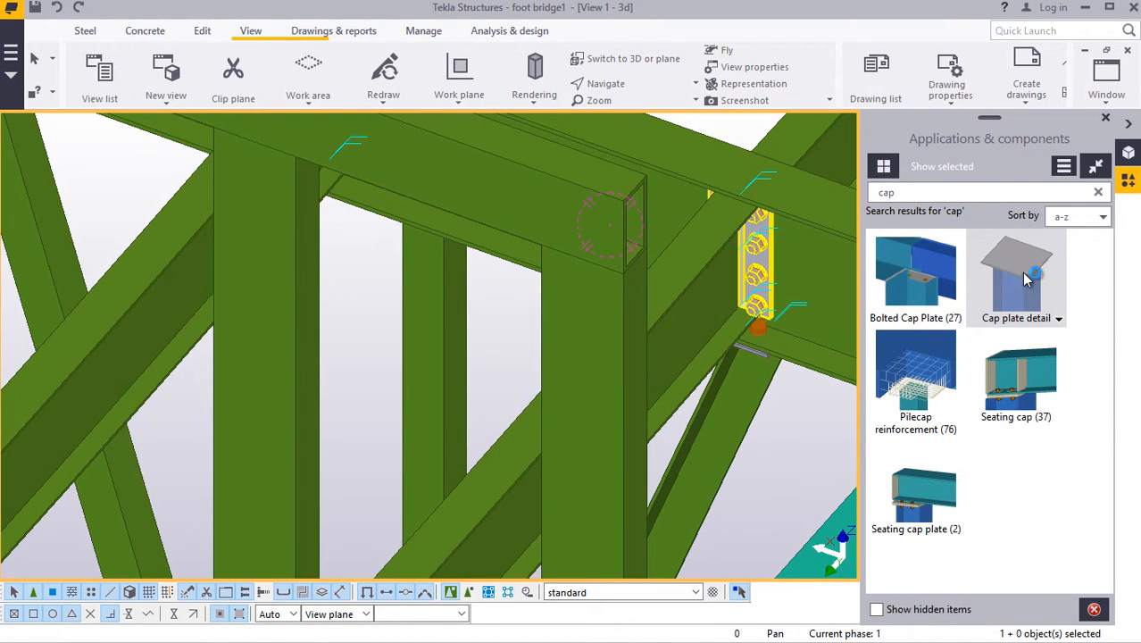
{"action": "left_click", "coordinate": [1032, 277]}
{"action": "scroll", "coordinate": [625, 192], "scroll_direction": "up", "scroll_amount": 5}
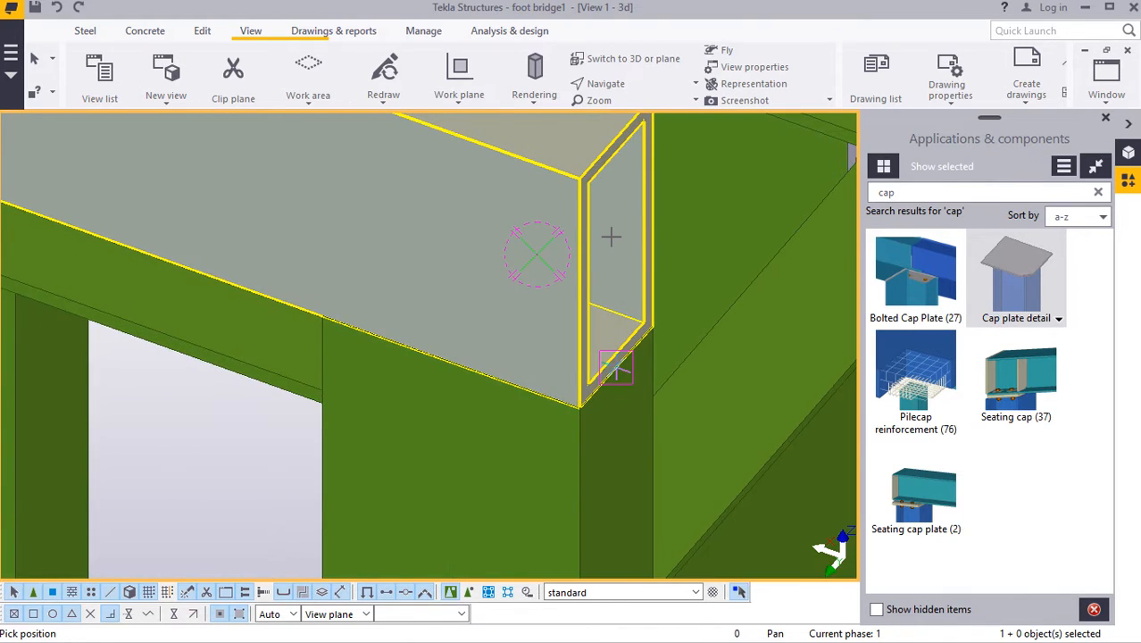
{"action": "scroll", "coordinate": [610, 237], "scroll_direction": "up", "scroll_amount": 4}
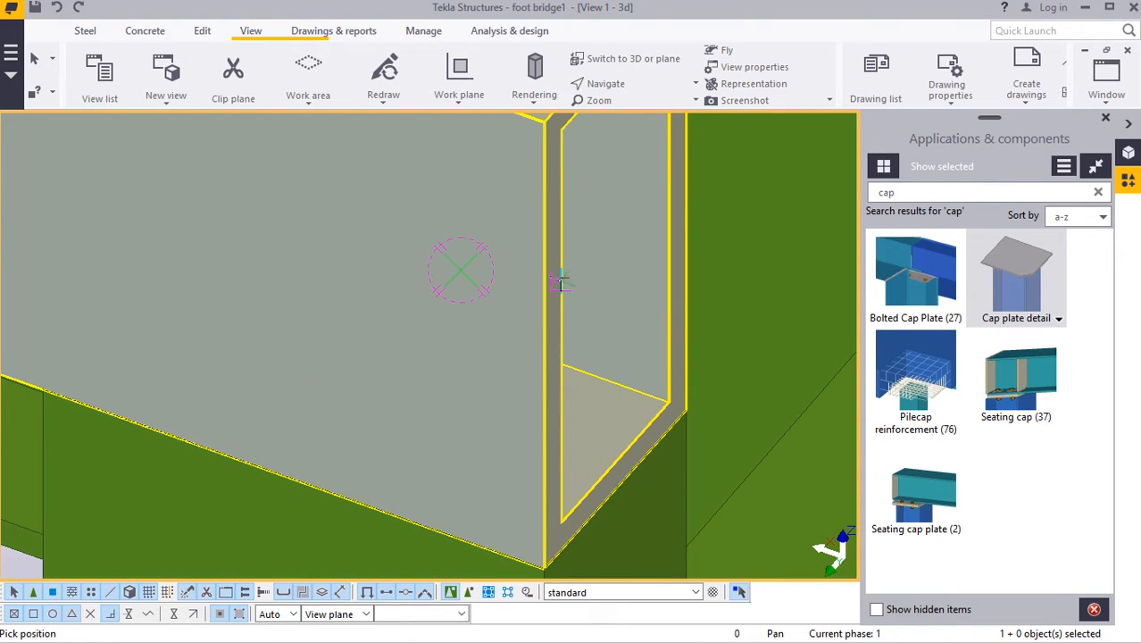
{"action": "scroll", "coordinate": [671, 200], "scroll_direction": "down", "scroll_amount": 6}
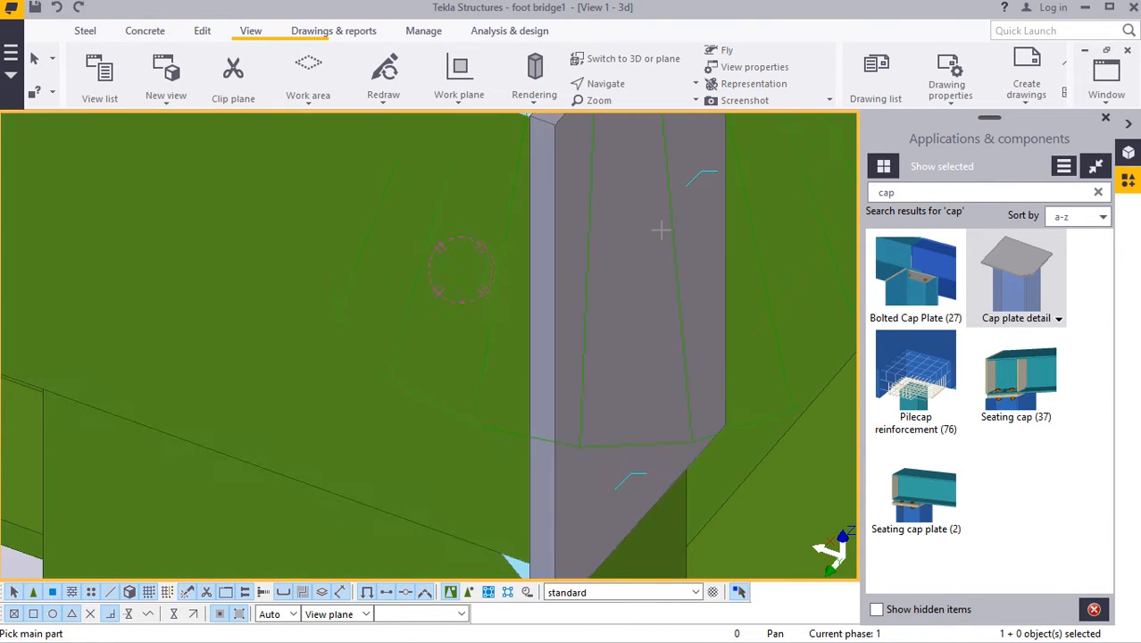
Step: Apply the Cap plate detail to the open outer end of the farther top rail at the A–B end, and redraw the view
{"action": "scroll", "coordinate": [391, 289], "scroll_direction": "down", "scroll_amount": 10}
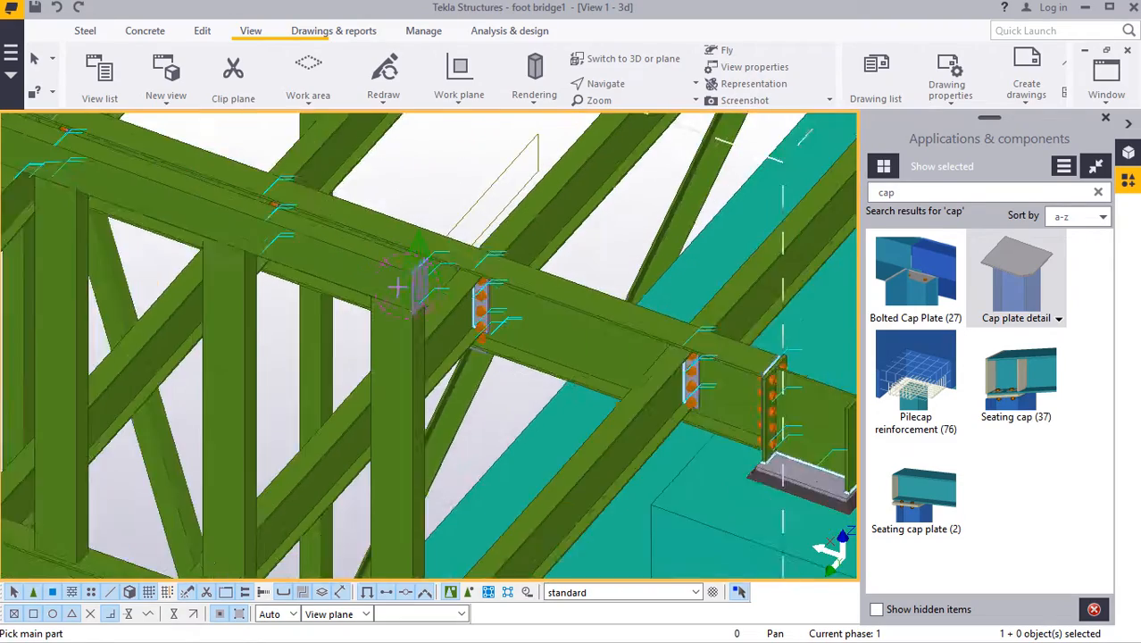
{"action": "scroll", "coordinate": [529, 174], "scroll_direction": "up", "scroll_amount": 10}
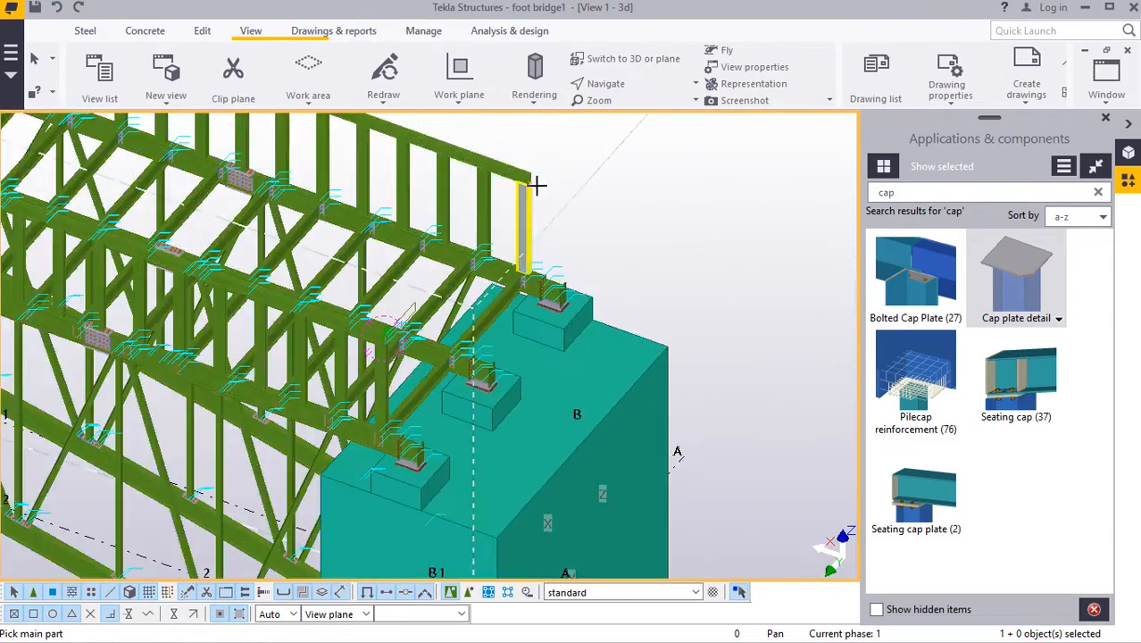
{"action": "scroll", "coordinate": [525, 178], "scroll_direction": "up", "scroll_amount": 3}
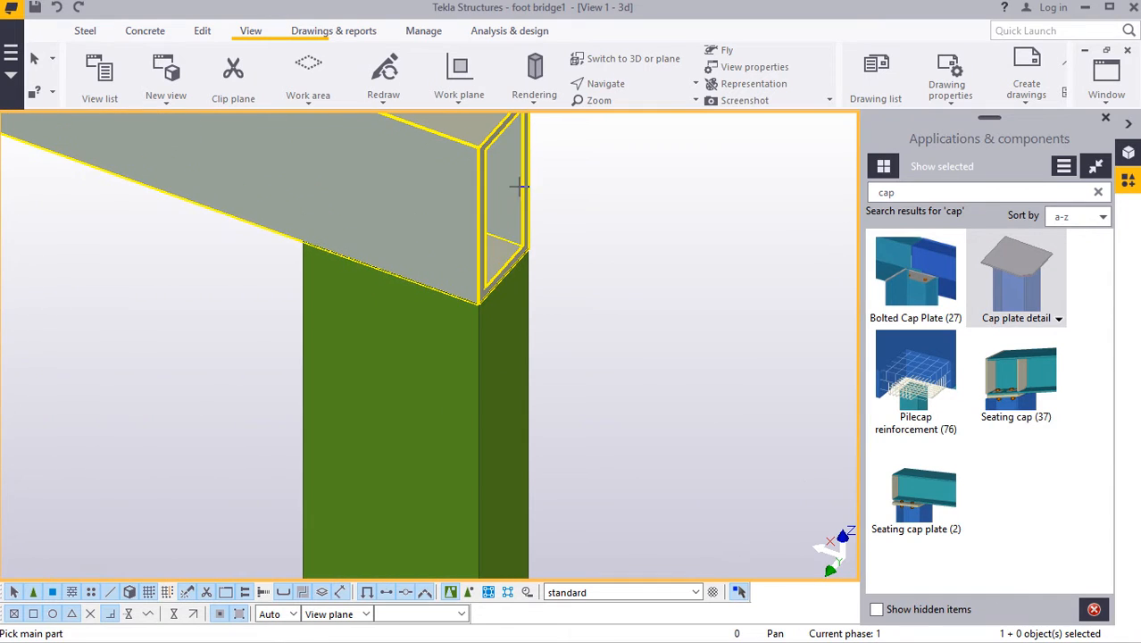
{"action": "scroll", "coordinate": [522, 178], "scroll_direction": "up", "scroll_amount": 5}
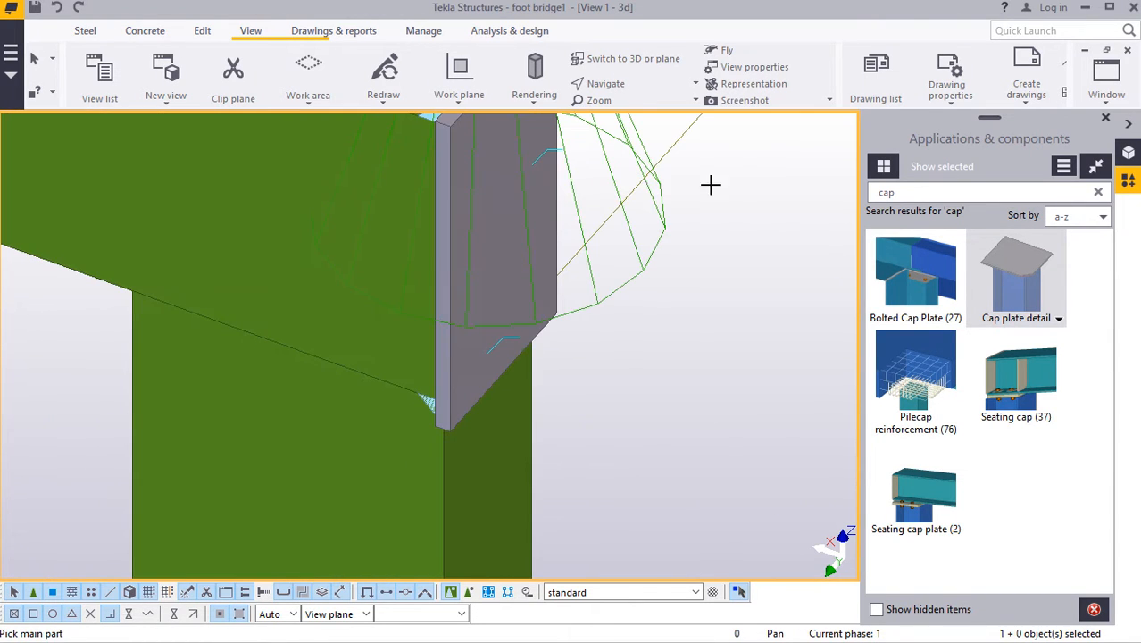
{"action": "right_click", "coordinate": [774, 197]}
{"action": "left_click", "coordinate": [773, 198]}
{"action": "right_click", "coordinate": [691, 176]}
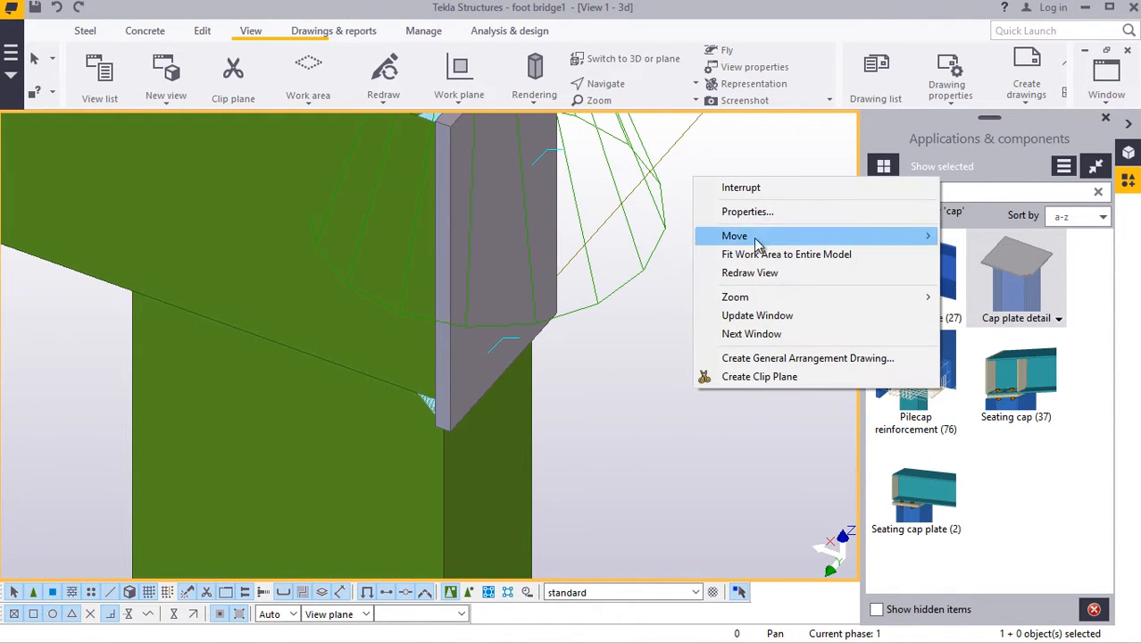
{"action": "left_click", "coordinate": [748, 273]}
{"action": "scroll", "coordinate": [572, 333], "scroll_direction": "down", "scroll_amount": 5}
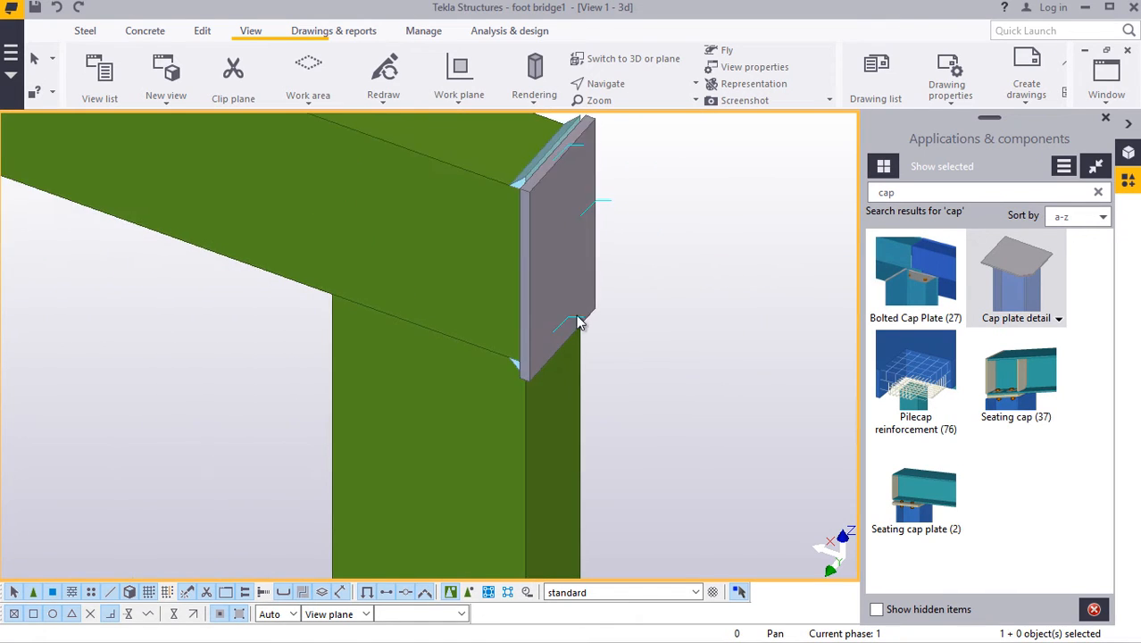
Step: Close the component catalog and examine the new cap plates on the top rail ends from several angles
{"action": "scroll", "coordinate": [572, 333], "scroll_direction": "down", "scroll_amount": 2}
{"action": "left_click", "coordinate": [1105, 119]}
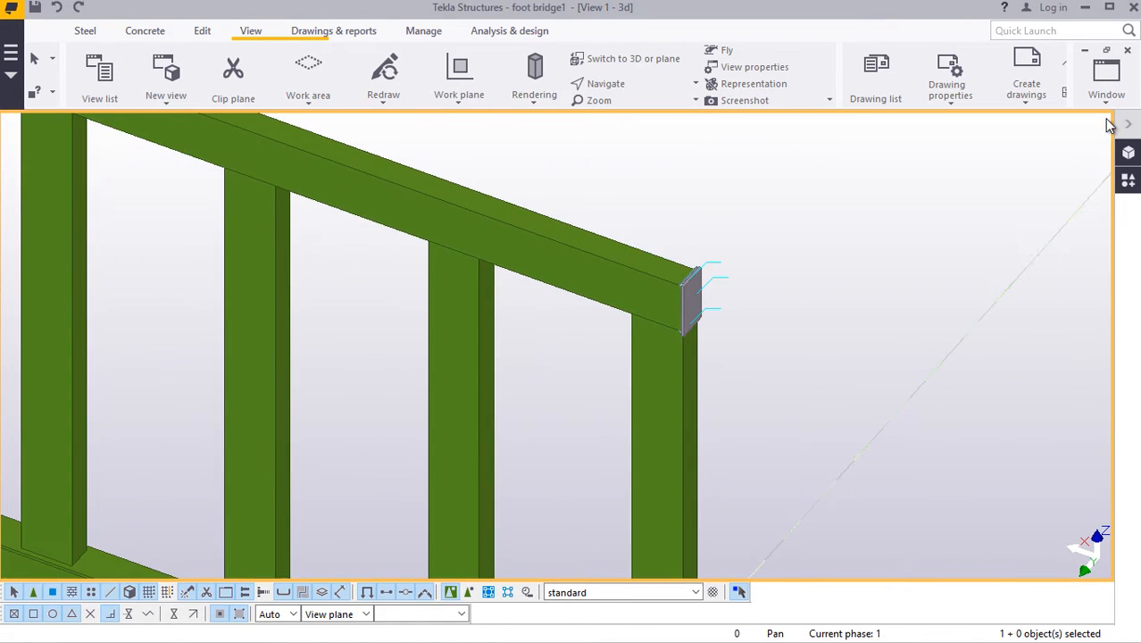
{"action": "left_click", "coordinate": [625, 86]}
{"action": "left_click", "coordinate": [638, 107]}
{"action": "middle_click_drag", "start_coordinate": [664, 383], "coordinate": [899, 338], "text": "ctrl"}
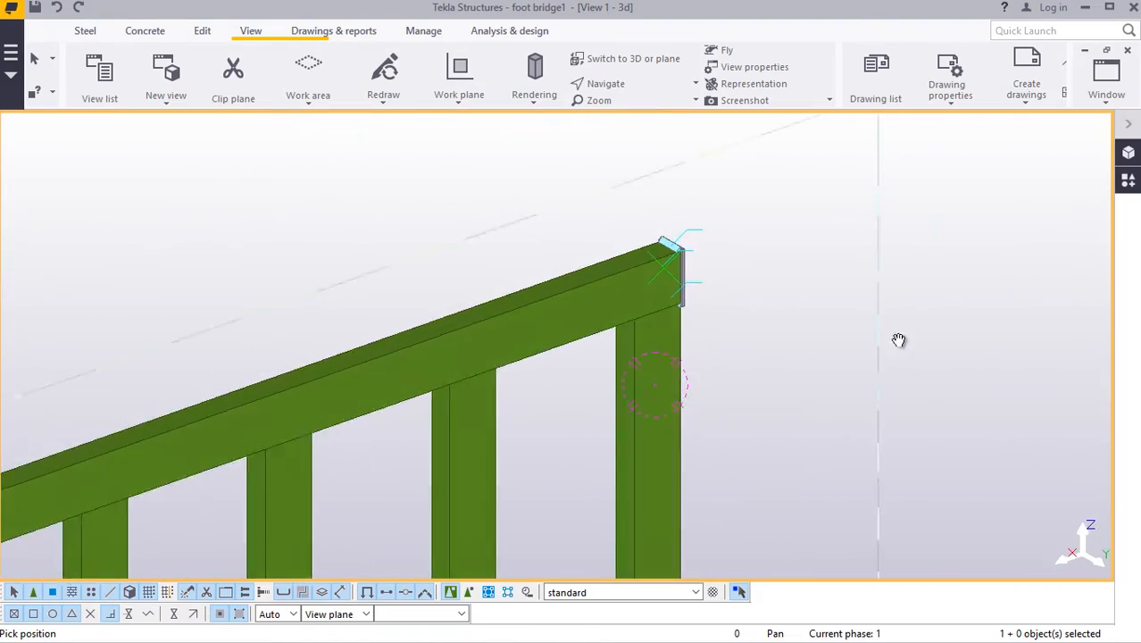
{"action": "scroll", "coordinate": [596, 308], "scroll_direction": "down", "scroll_amount": 3}
{"action": "middle_click_drag", "start_coordinate": [597, 308], "coordinate": [499, 356], "text": "ctrl"}
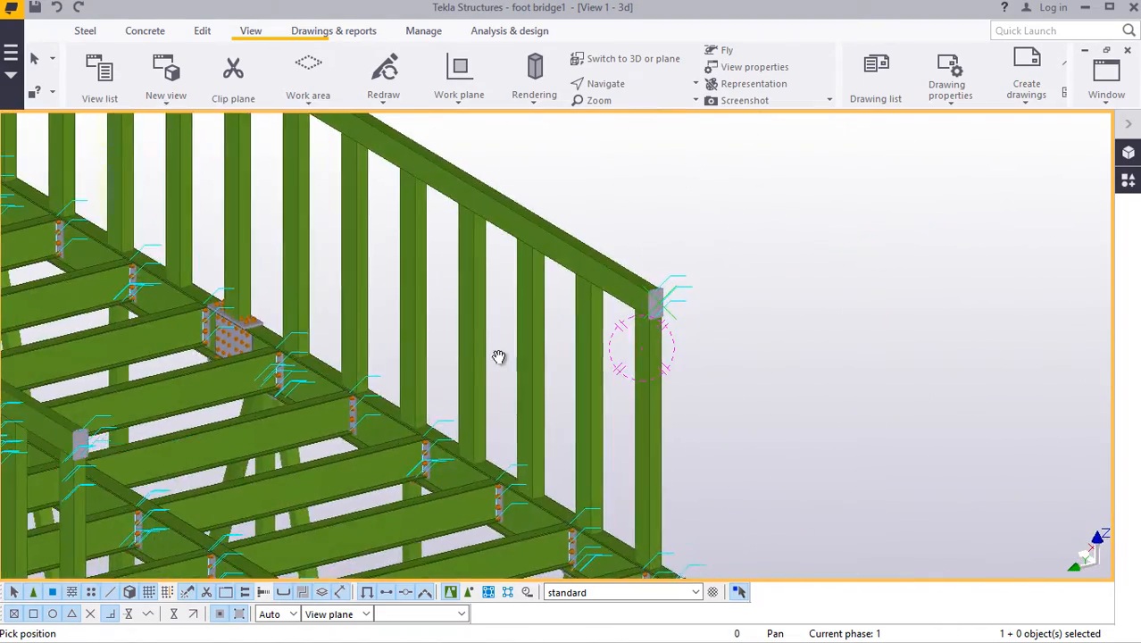
Step: Examine the whole foot bridge from abutment to abutment, including its railings, deck beams and arched trusses, and end the view navigation command
{"action": "scroll", "coordinate": [499, 356], "scroll_direction": "down", "scroll_amount": 3}
{"action": "middle_click_drag", "start_coordinate": [583, 321], "coordinate": [543, 379], "text": "ctrl"}
{"action": "scroll", "coordinate": [579, 382], "scroll_direction": "up", "scroll_amount": 2}
{"action": "scroll", "coordinate": [569, 401], "scroll_direction": "down", "scroll_amount": 2}
{"action": "scroll", "coordinate": [418, 388], "scroll_direction": "down", "scroll_amount": 2}
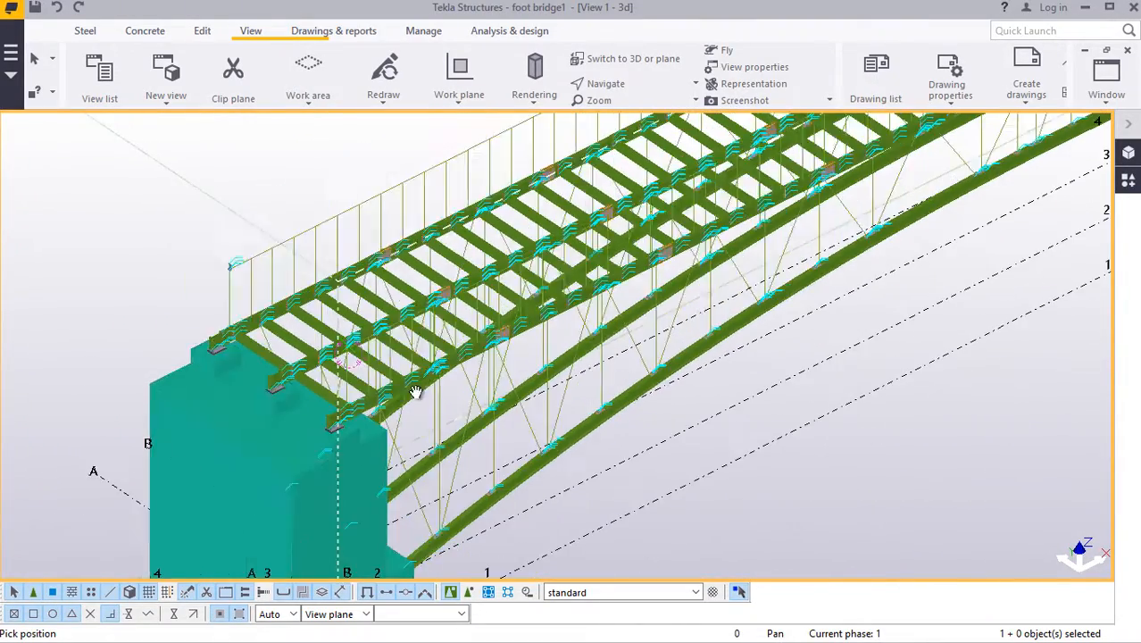
{"action": "mouse_move", "coordinate": [418, 388]}
{"action": "middle_mouse_down", "text": "ctrl"}
{"action": "mouse_move", "coordinate": [442, 381]}
{"action": "mouse_move", "coordinate": [437, 395]}
{"action": "middle_mouse_up", "text": "ctrl"}
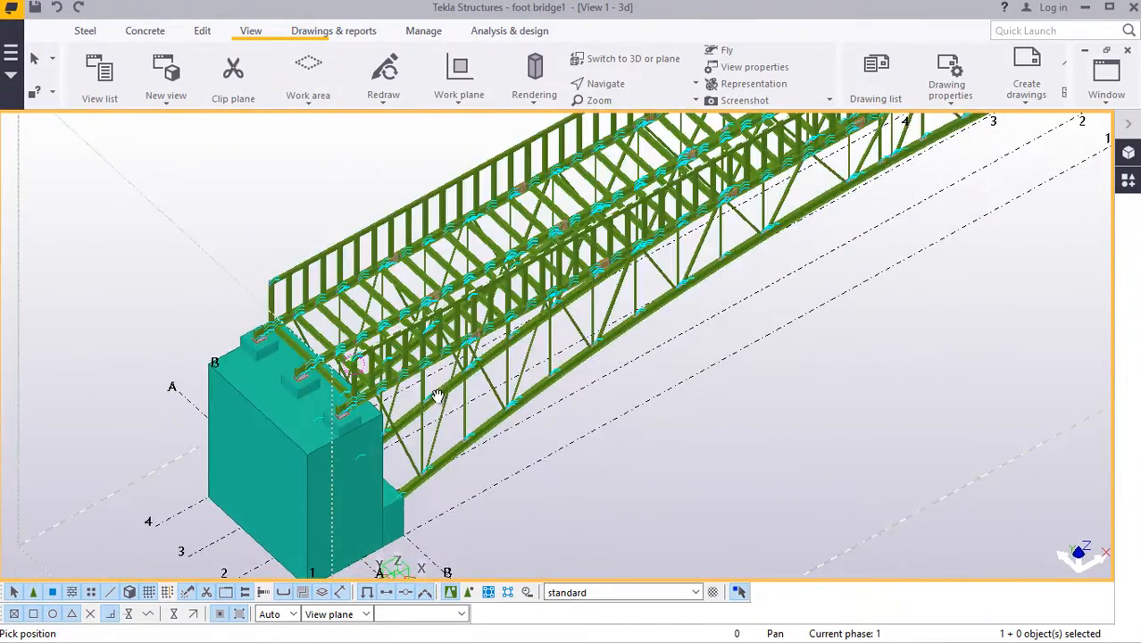
{"action": "scroll", "coordinate": [260, 418], "scroll_direction": "down", "scroll_amount": 3}
{"action": "scroll", "coordinate": [671, 222], "scroll_direction": "up", "scroll_amount": 4}
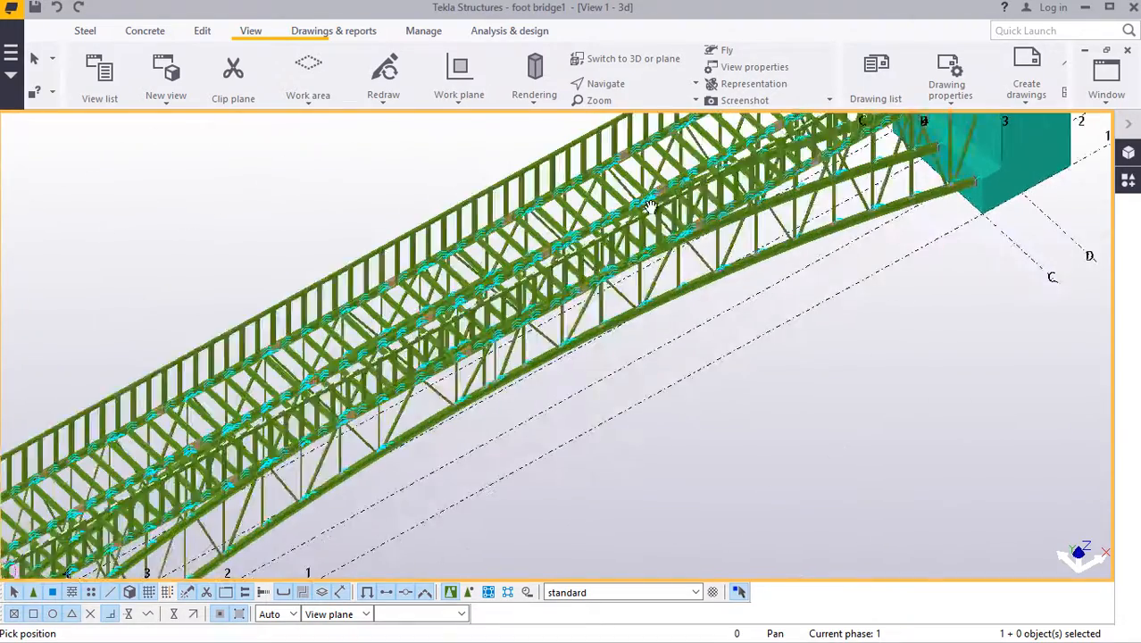
{"action": "middle_click_drag", "start_coordinate": [671, 222], "coordinate": [678, 195], "text": "ctrl"}
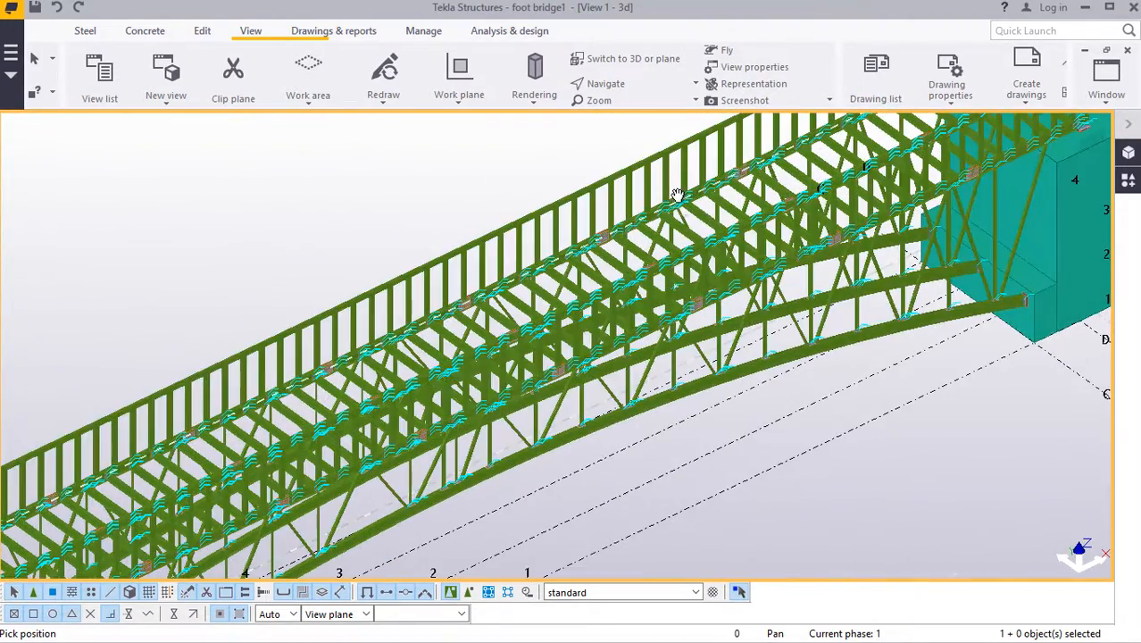
{"action": "mouse_move", "coordinate": [625, 278]}
{"action": "middle_mouse_down", "text": "ctrl"}
{"action": "mouse_move", "coordinate": [630, 232]}
{"action": "mouse_move", "coordinate": [627, 283]}
{"action": "middle_mouse_up", "text": "ctrl"}
{"action": "scroll", "coordinate": [696, 255], "scroll_direction": "down", "scroll_amount": 4}
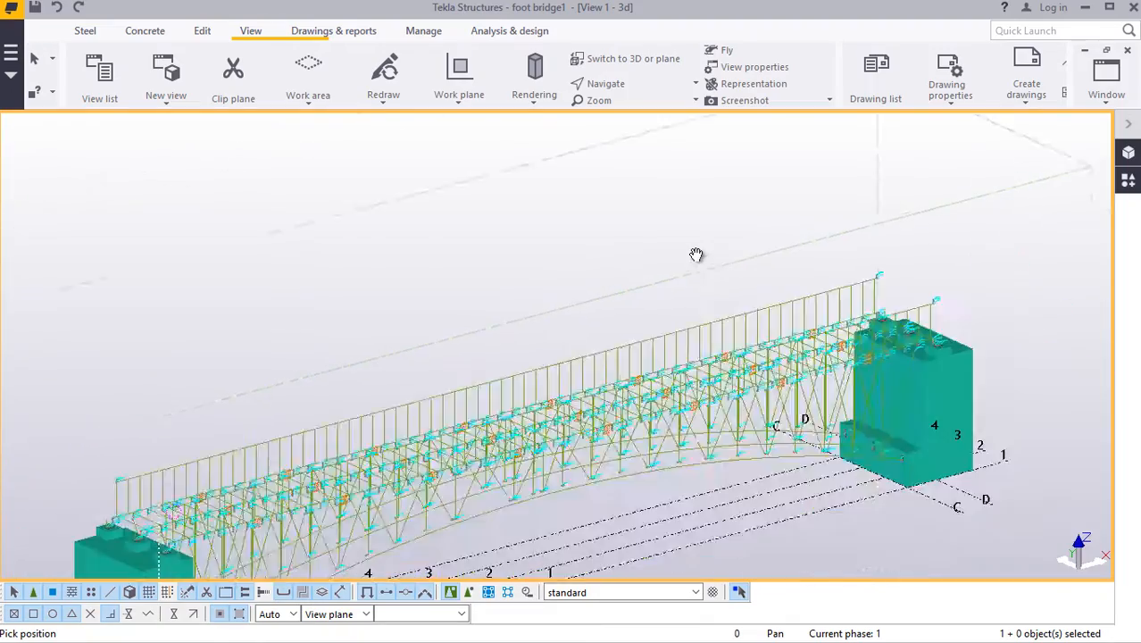
{"action": "middle_click_drag", "start_coordinate": [634, 374], "coordinate": [596, 394], "text": "ctrl"}
{"action": "scroll", "coordinate": [596, 394], "scroll_direction": "up", "scroll_amount": 5}
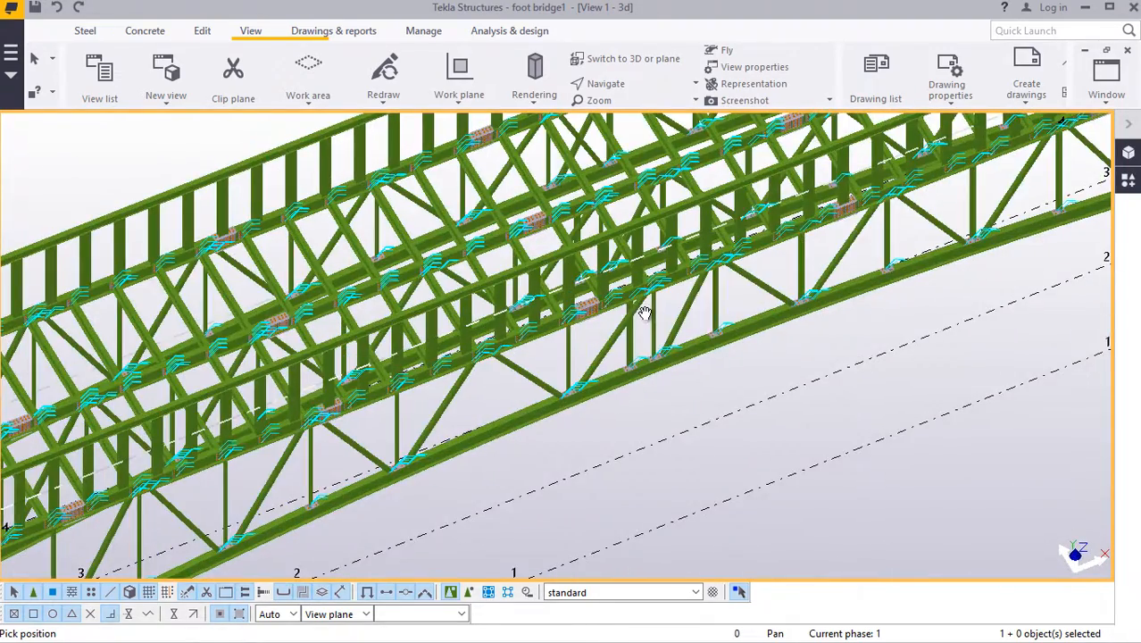
{"action": "scroll", "coordinate": [646, 309], "scroll_direction": "down", "scroll_amount": 1}
{"action": "scroll", "coordinate": [648, 308], "scroll_direction": "up", "scroll_amount": 1}
{"action": "scroll", "coordinate": [648, 305], "scroll_direction": "up", "scroll_amount": 1}
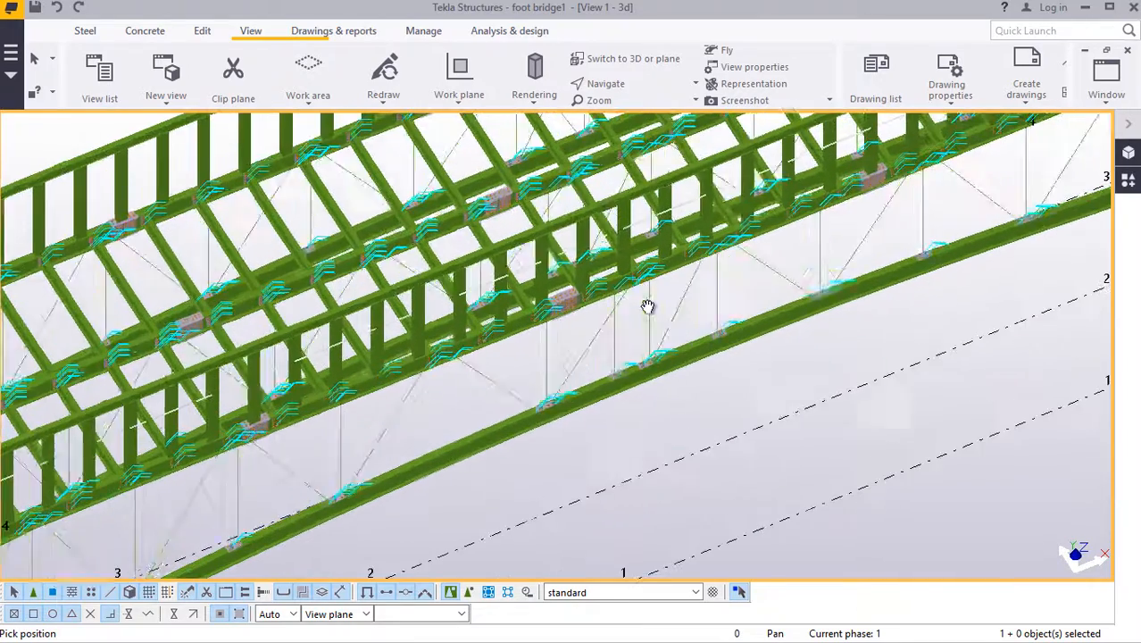
{"action": "right_click", "coordinate": [797, 404]}
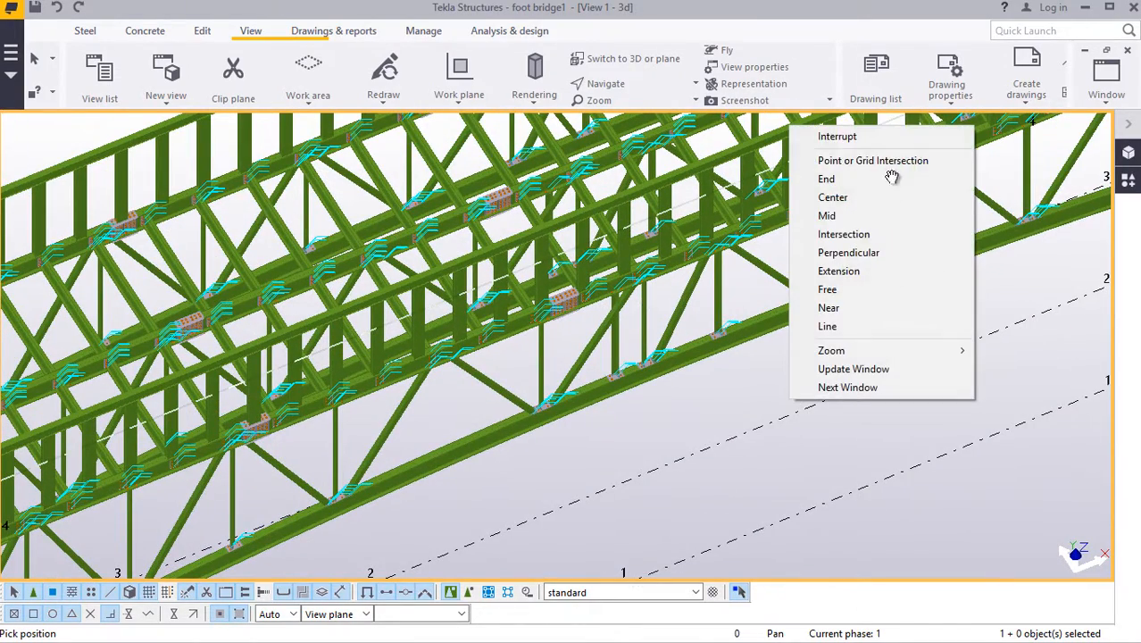
{"action": "left_click", "coordinate": [827, 139]}
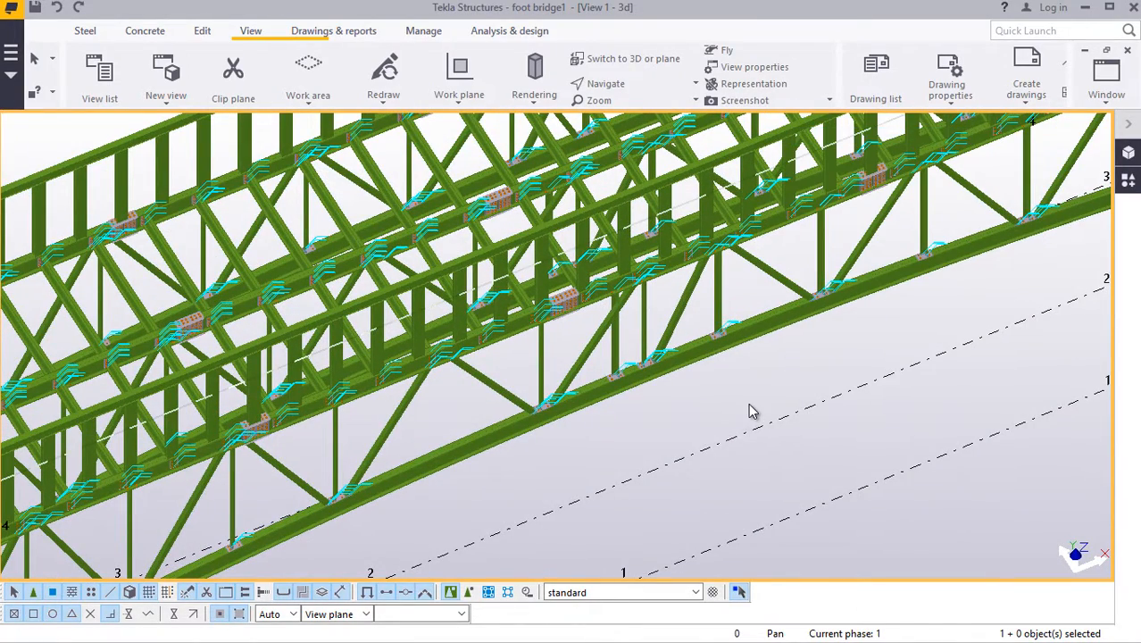